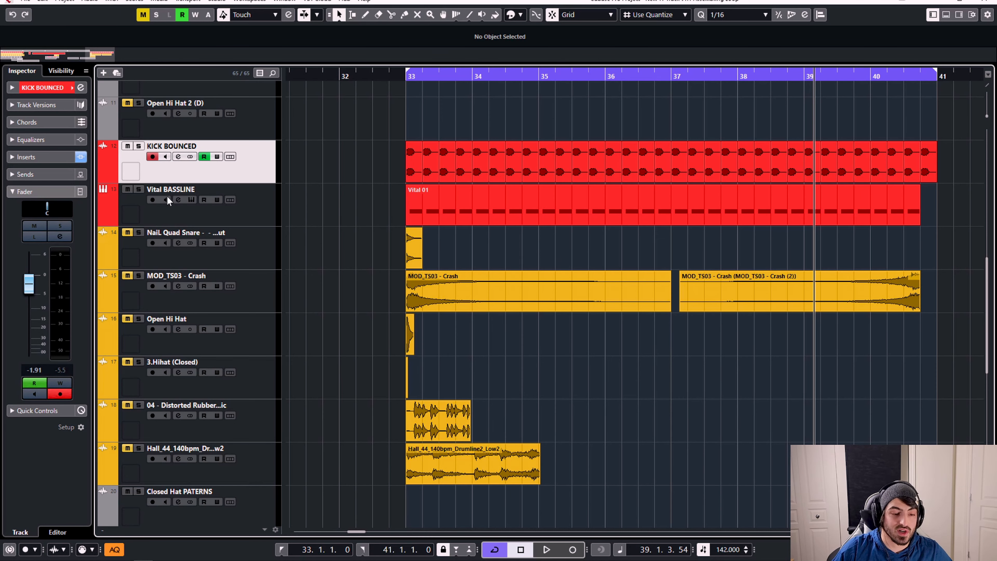
# Inspect the KICK BOUNCED channel's inserts and its DIAMOND3 equalizer, then close the channel settings
pyautogui.click(177, 156)
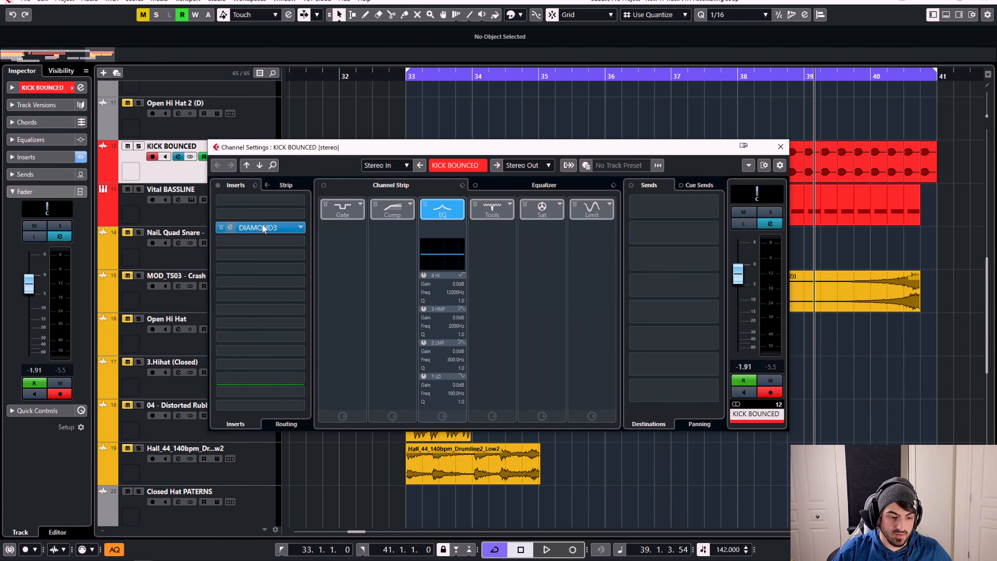
pyautogui.click(263, 228)
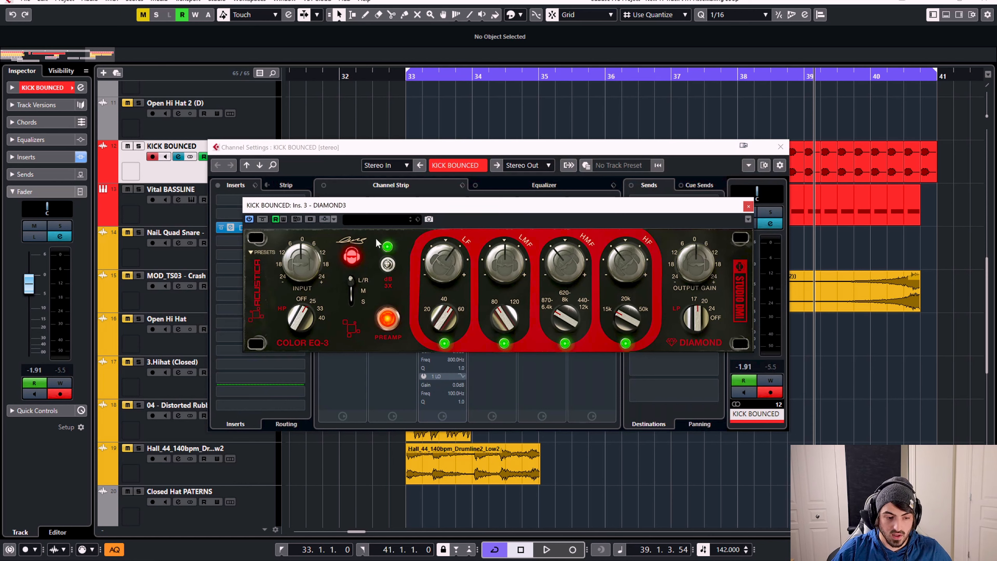
pyautogui.moveTo(708, 208); pyautogui.dragTo(814, 308)
pyautogui.click(523, 181)
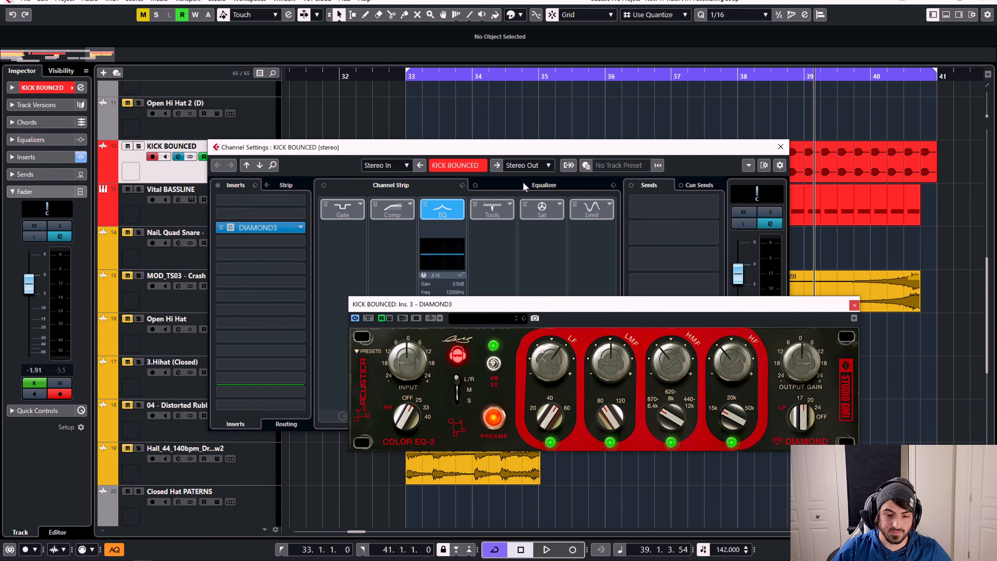
pyautogui.click(780, 147)
# Review the Vital BASSLINE channel's insert chain, then close its channel settings and the DIAMOND3 plug-in window
pyautogui.click(148, 215)
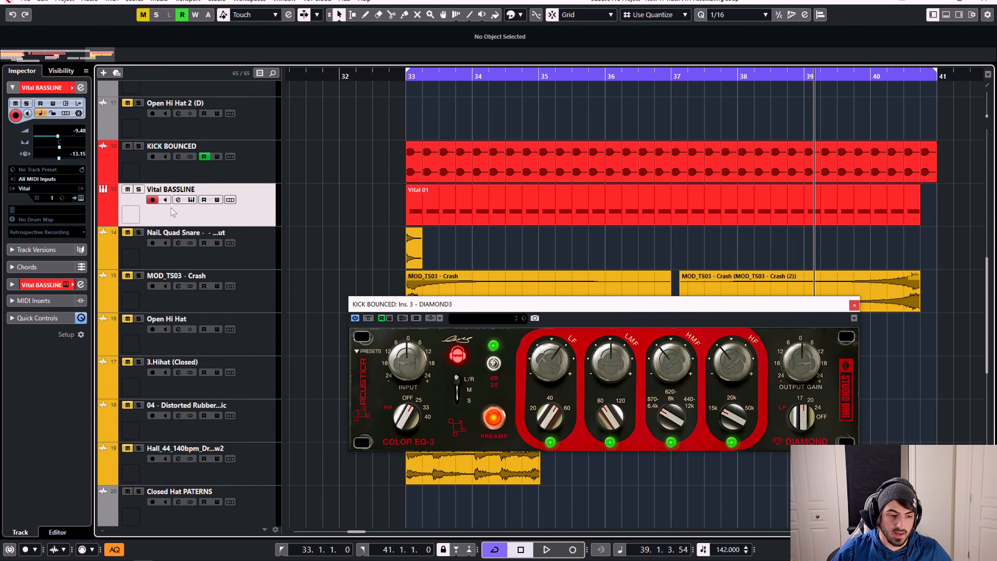
pyautogui.click(178, 200)
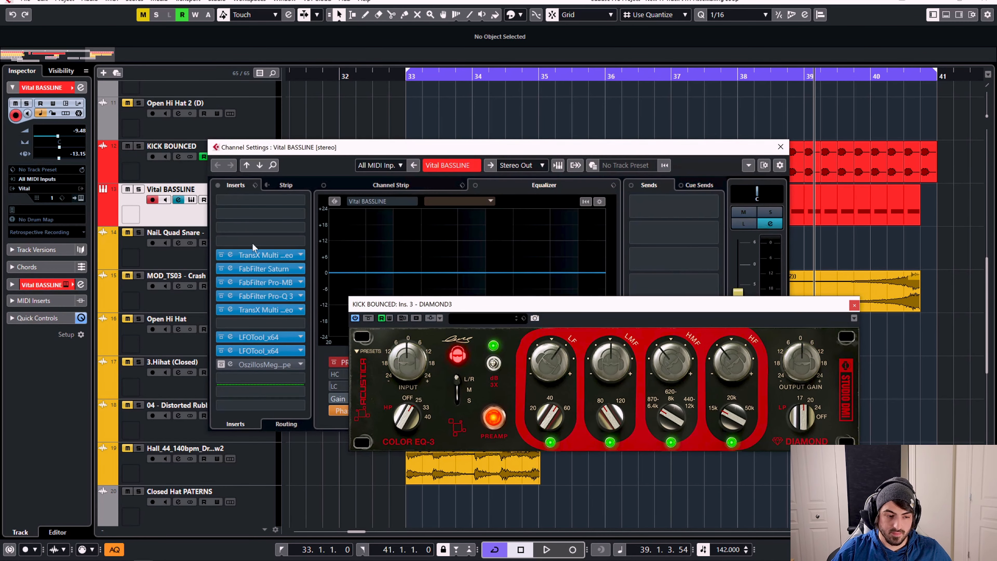
pyautogui.click(781, 147)
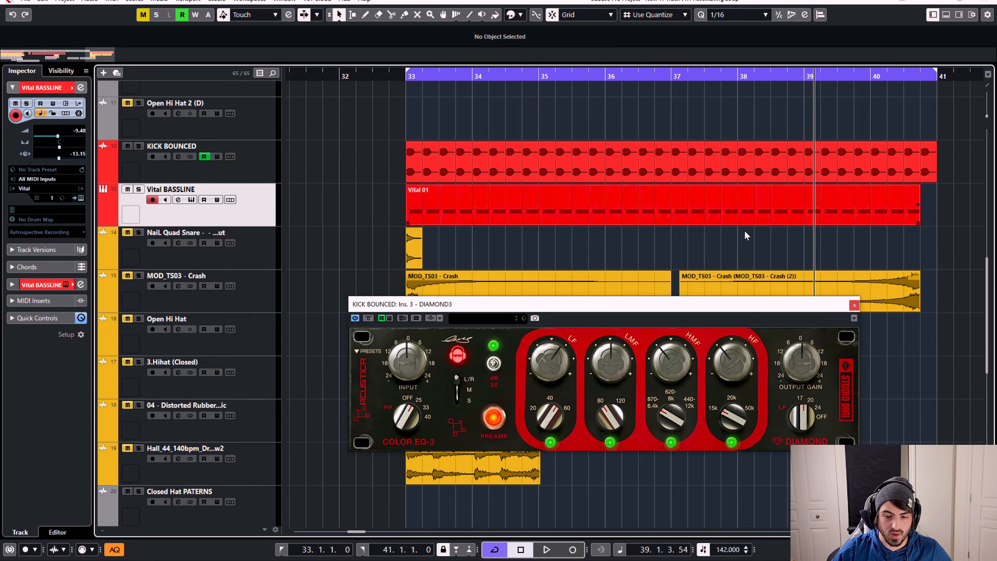
pyautogui.click(854, 305)
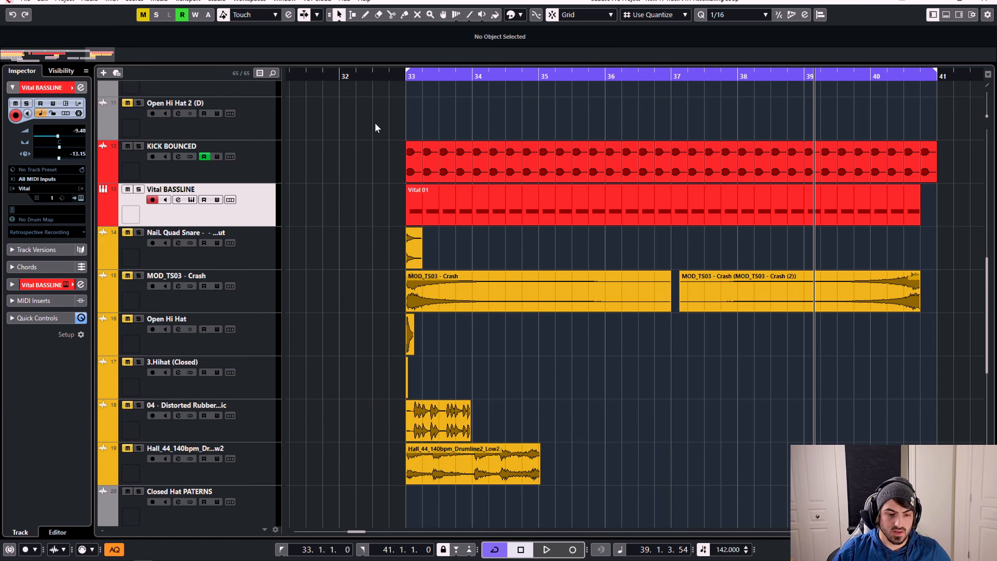
# Select the KICK BOUNCED and Vital BASSLINE tracks and play them together from bar 33
pyautogui.click(256, 179)
pyautogui.keyDown('ctrl'); pyautogui.click(255, 203); pyautogui.keyUp('ctrl')
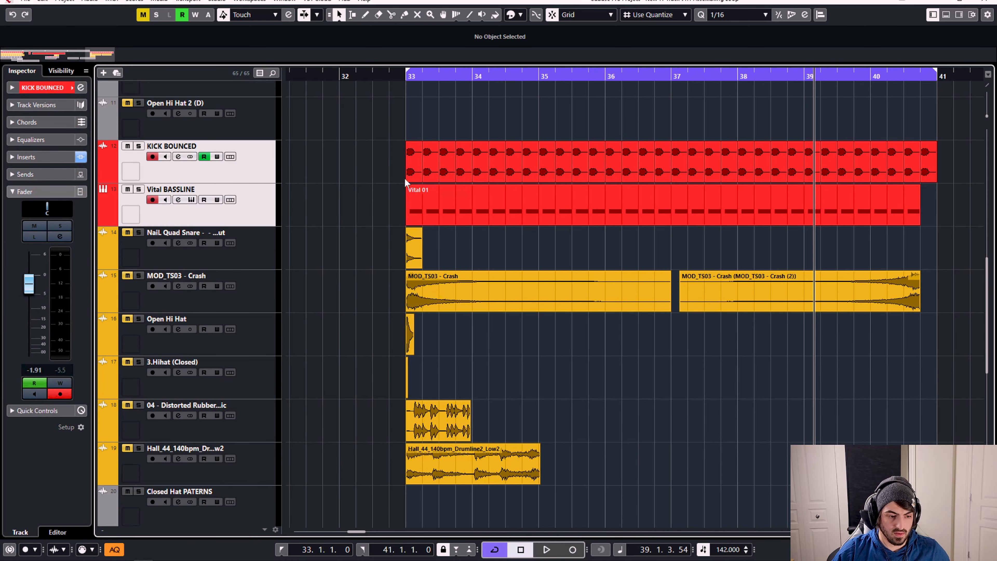
pyautogui.press('space')
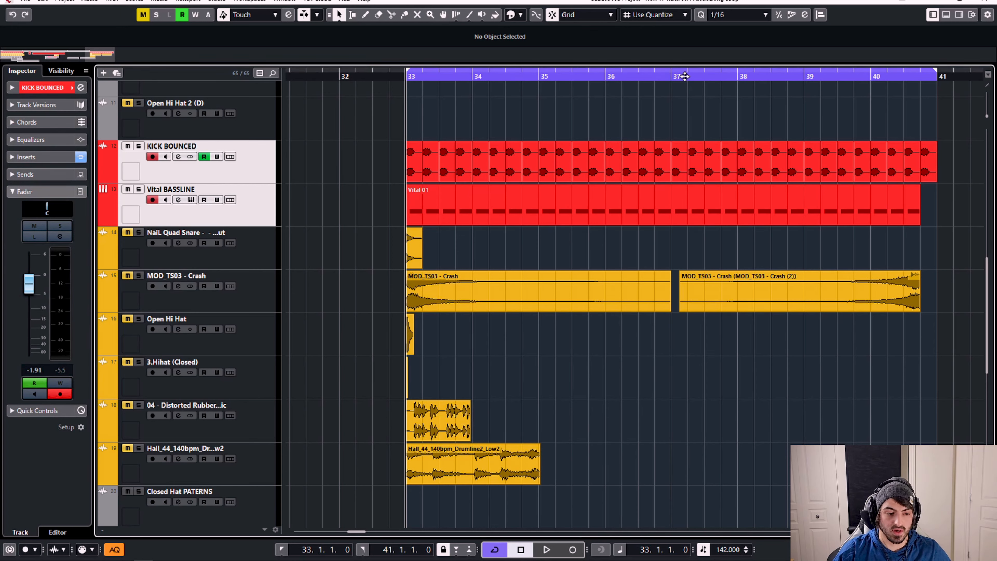
pyautogui.press('space')
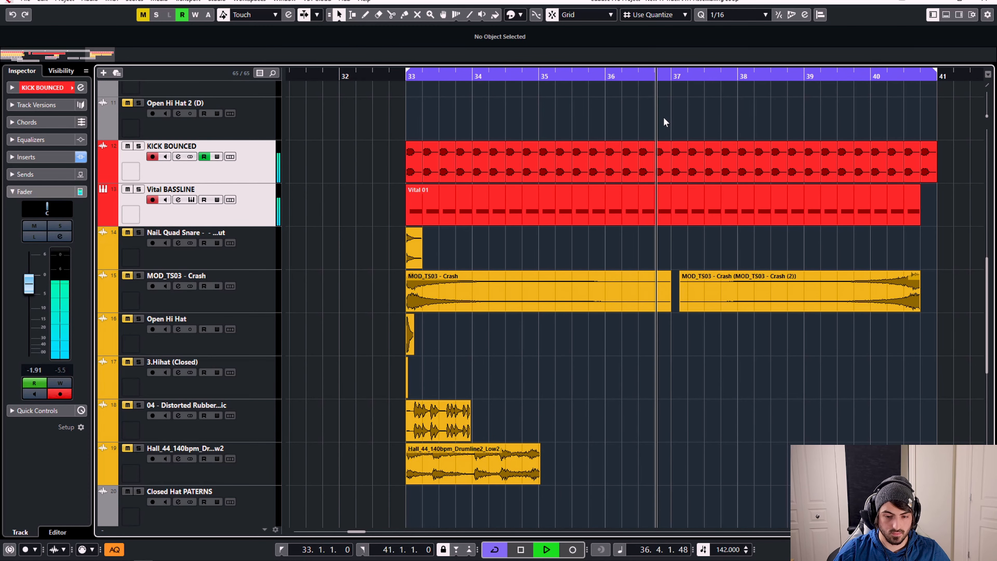
pyautogui.press('space')
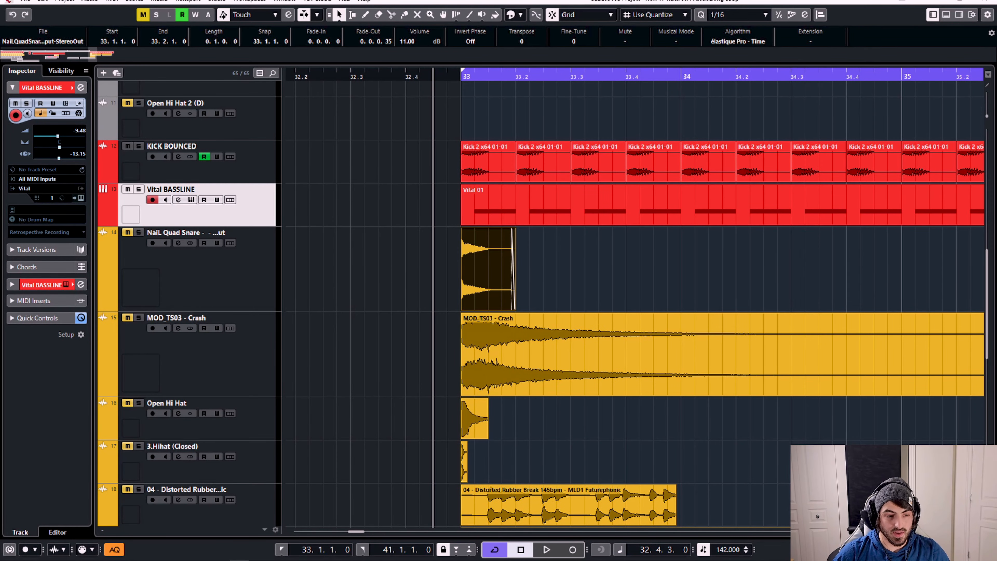
# Solo the NaiL Quad Snare track and play its sample from the start of bar 33
pyautogui.click(257, 276)
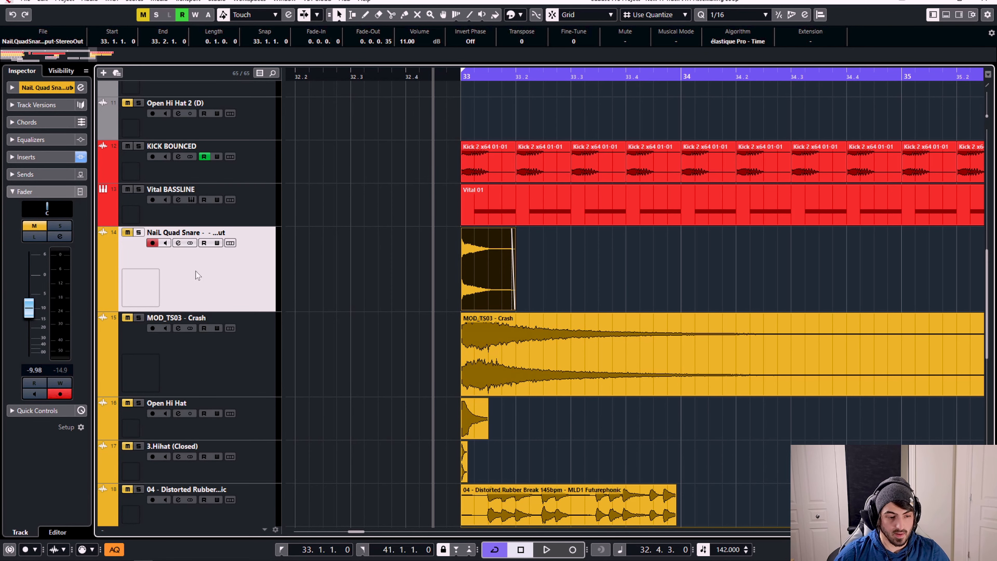
pyautogui.click(139, 233)
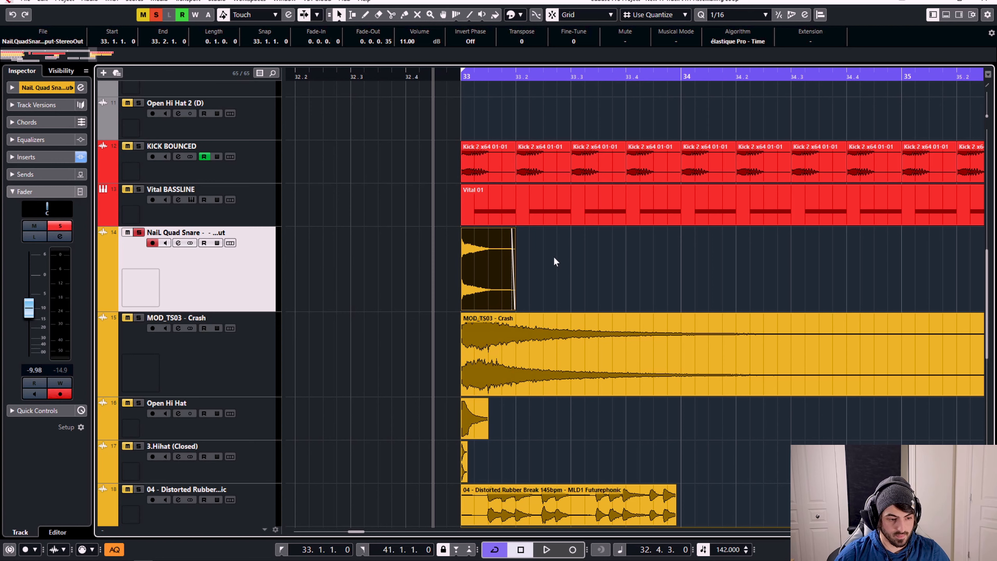
pyautogui.press('KP_1')
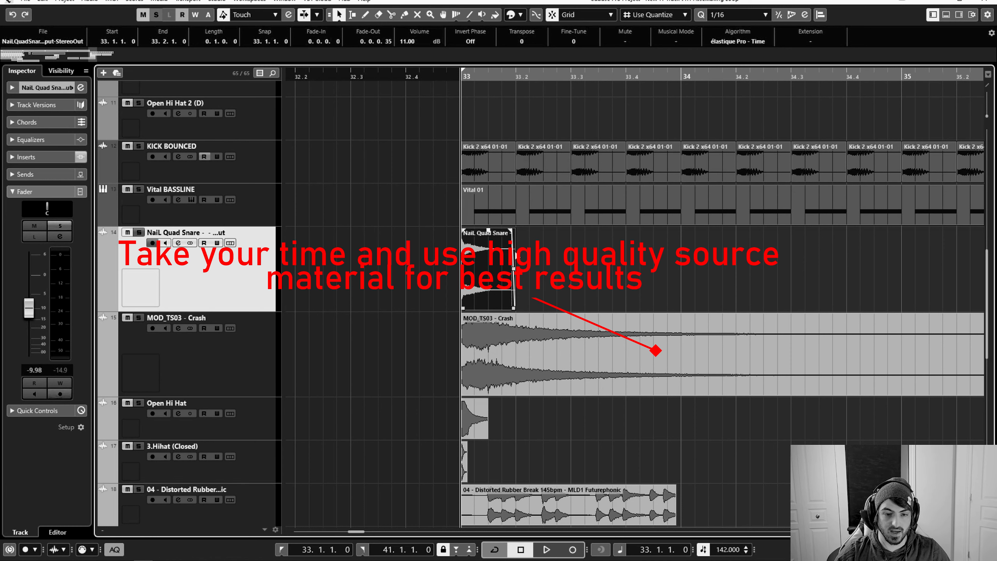
pyautogui.press('space')
pyautogui.press('space')
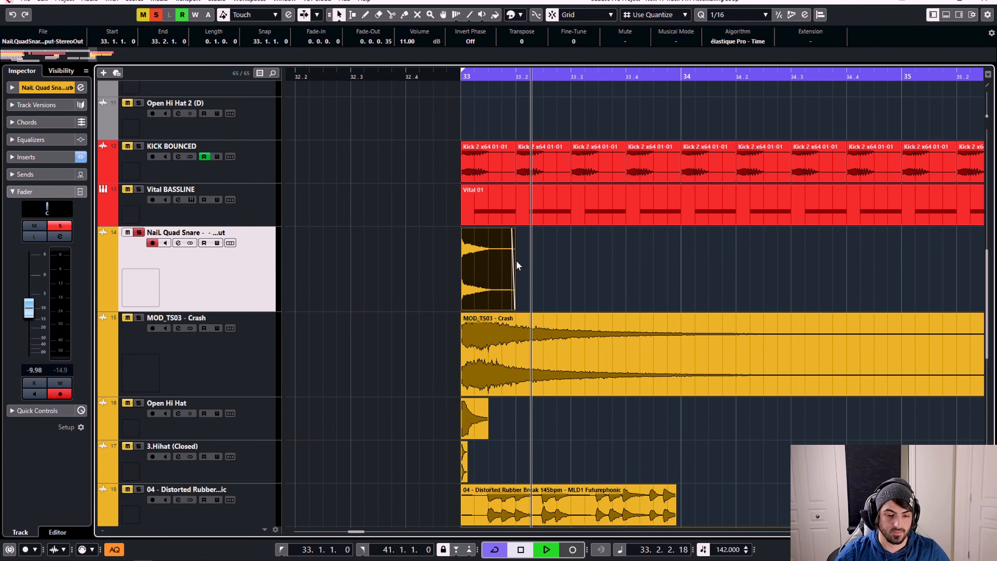
# Activate Return to Start Position on Stop and audition the soloed snare repeatedly from bar 33
pyautogui.press('shift+KP_0')
pyautogui.press('space')
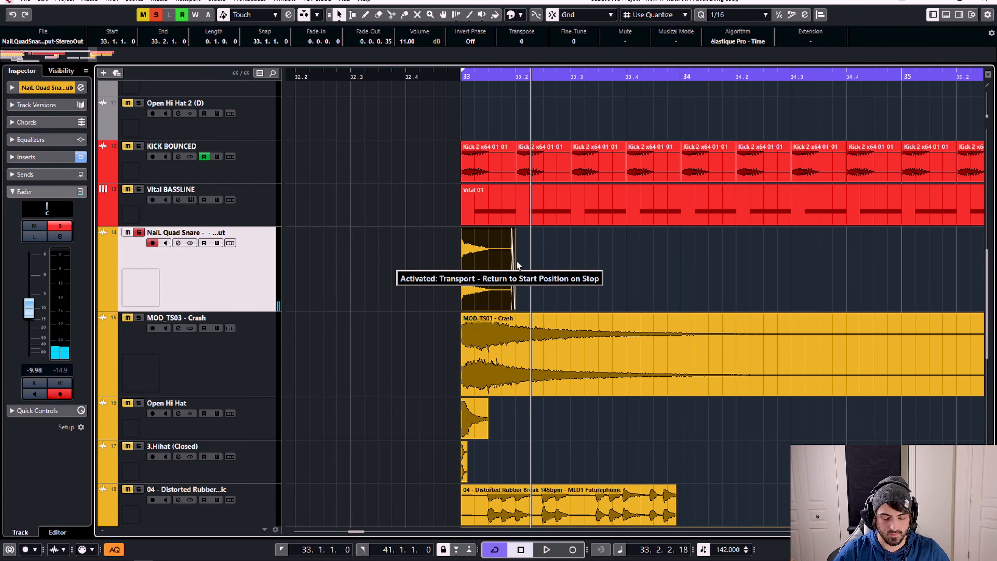
pyautogui.press('KP_1')
pyautogui.press('space')
pyautogui.press('space')
pyautogui.press('space')
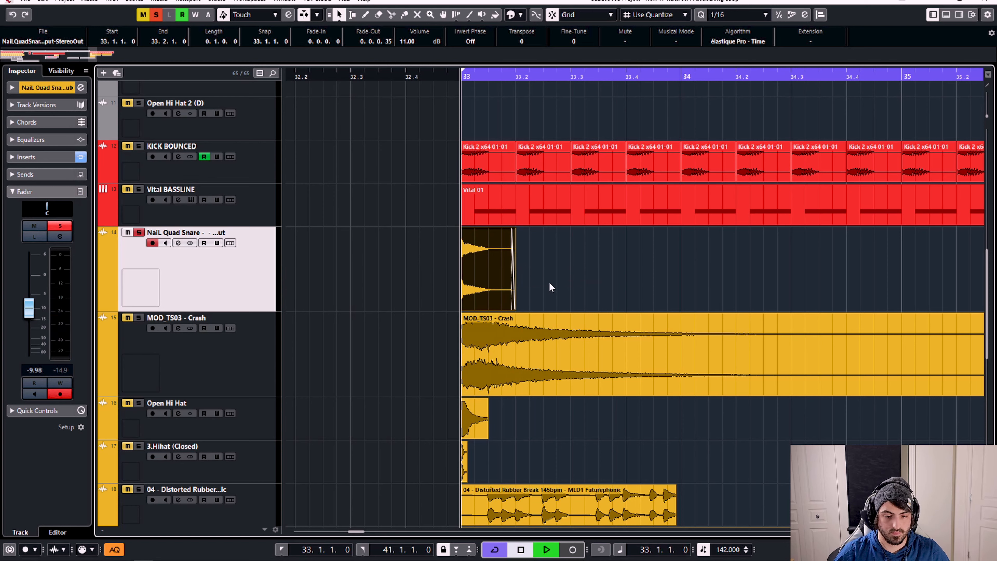
pyautogui.press('space')
# Solo the MOD_TS03 - Crash track in place of the snare and select the reversed crash clip after bar 37
pyautogui.click(171, 358)
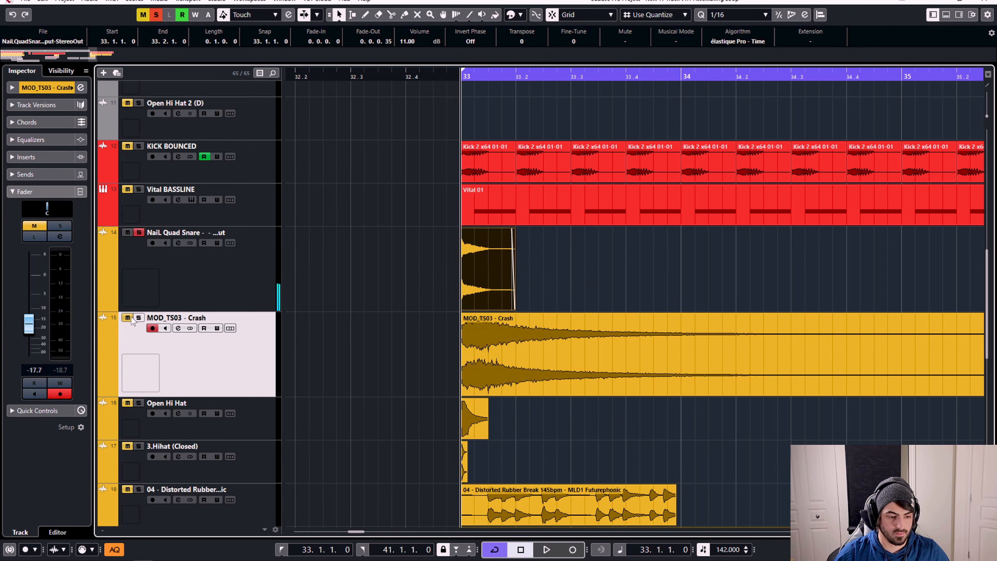
pyautogui.click(139, 318)
pyautogui.click(138, 232)
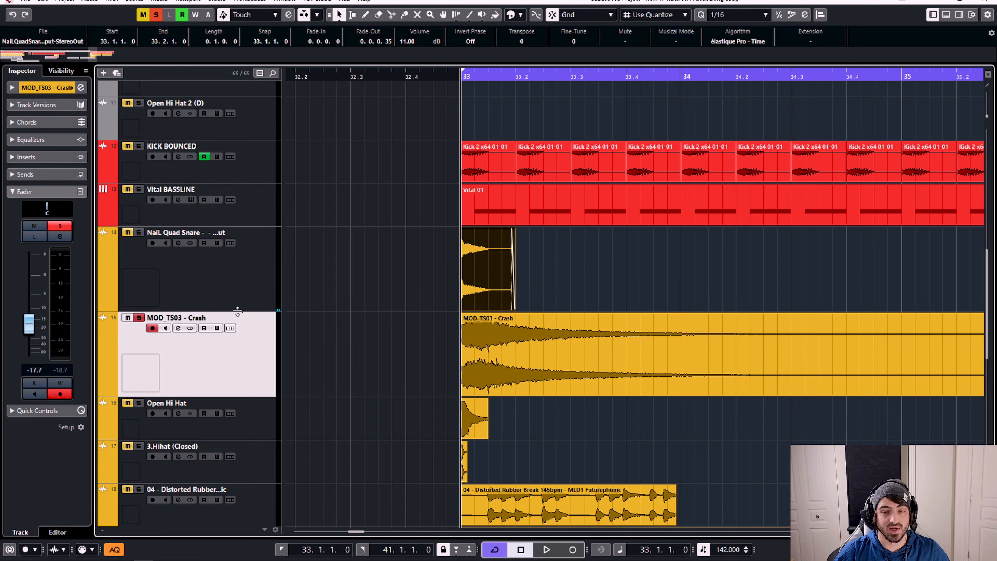
pyautogui.scroll(-3, 626, 278)
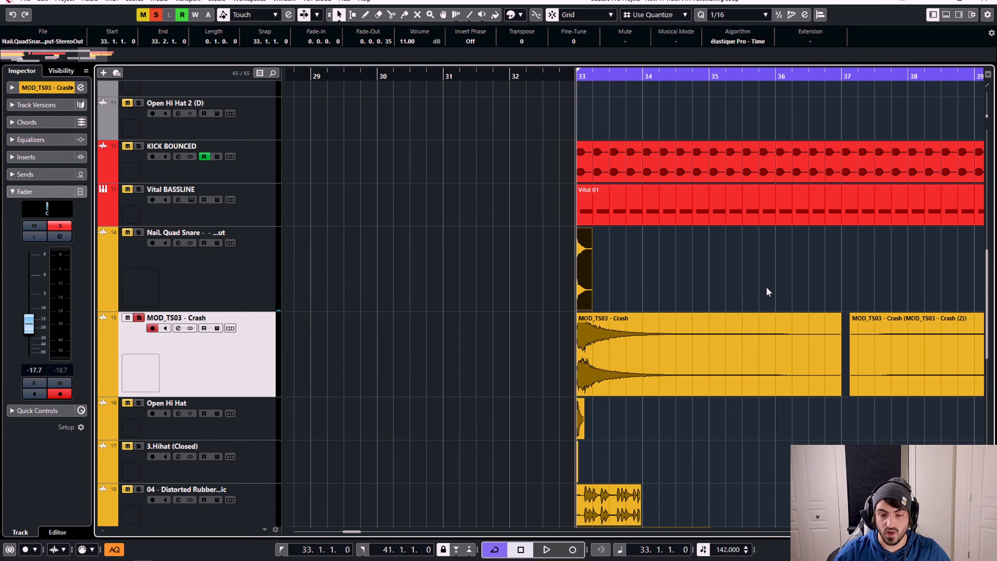
pyautogui.scroll(3, 742, 285)
pyautogui.scroll(-1, 621, 282)
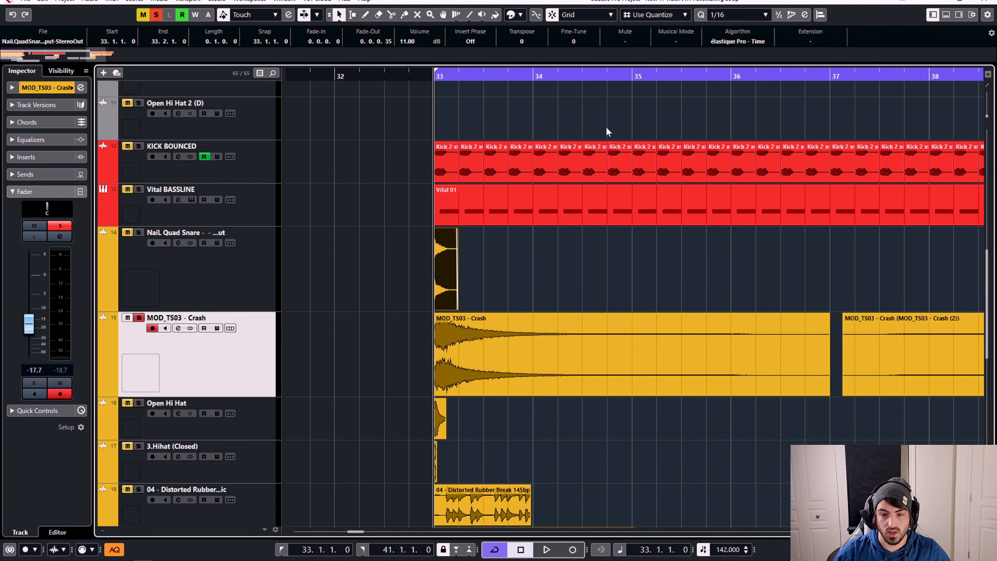
pyautogui.click(906, 353)
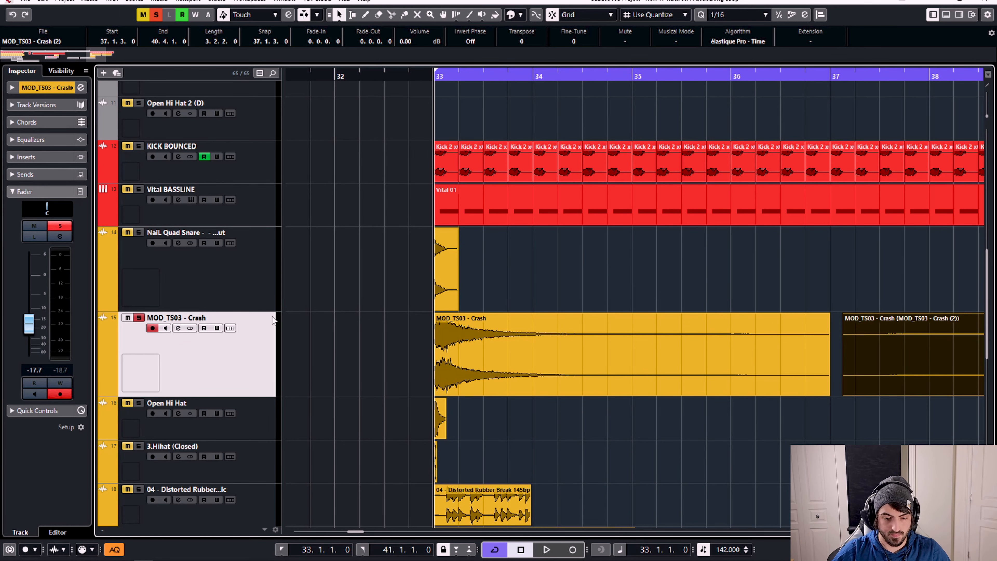
# Play the soloed crash from just before bar 33, then stop playback
pyautogui.press('space')
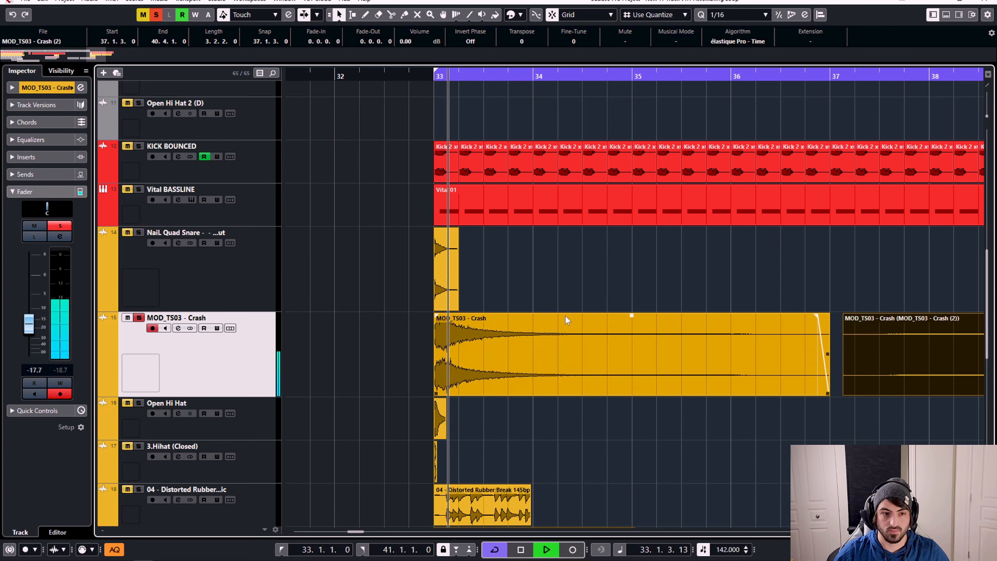
pyautogui.click(409, 78)
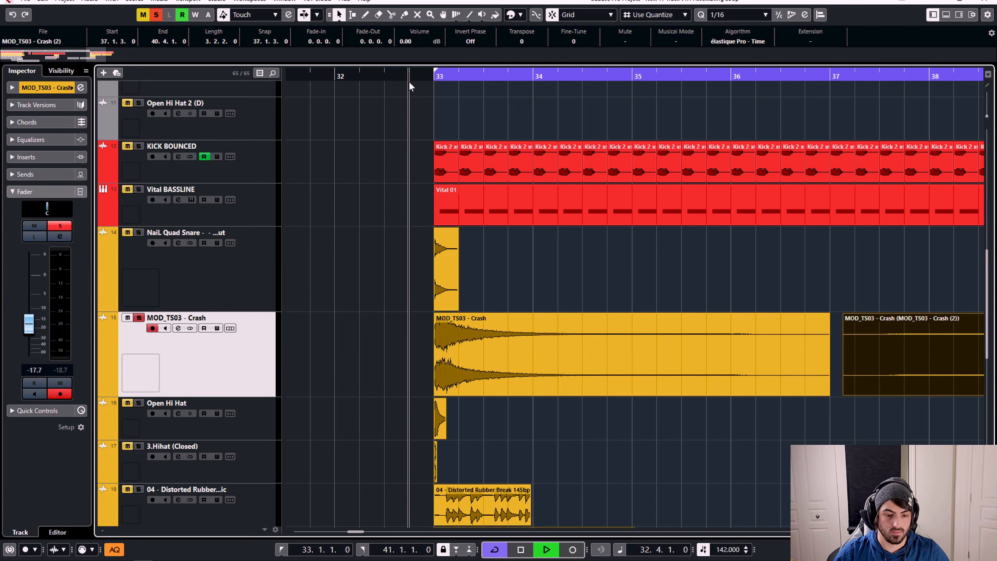
pyautogui.keyDown('ctrl'); pyautogui.scroll(-2, 603, 251); pyautogui.keyUp('ctrl')
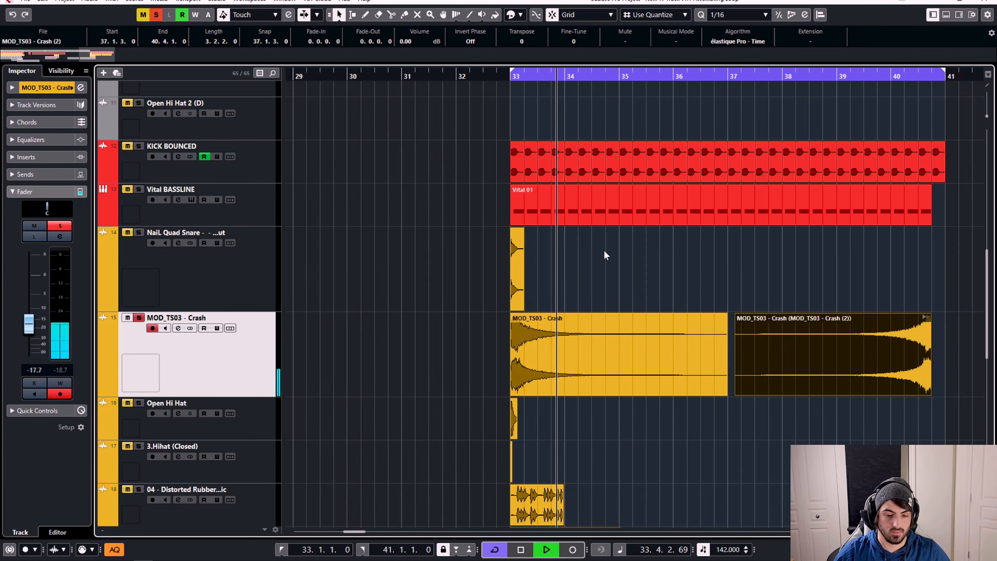
pyautogui.keyDown('ctrl'); pyautogui.scroll(-1, 604, 250); pyautogui.keyUp('ctrl')
pyautogui.press('space')
pyautogui.keyDown('ctrl'); pyautogui.scroll(3, 883, 248); pyautogui.keyUp('ctrl')
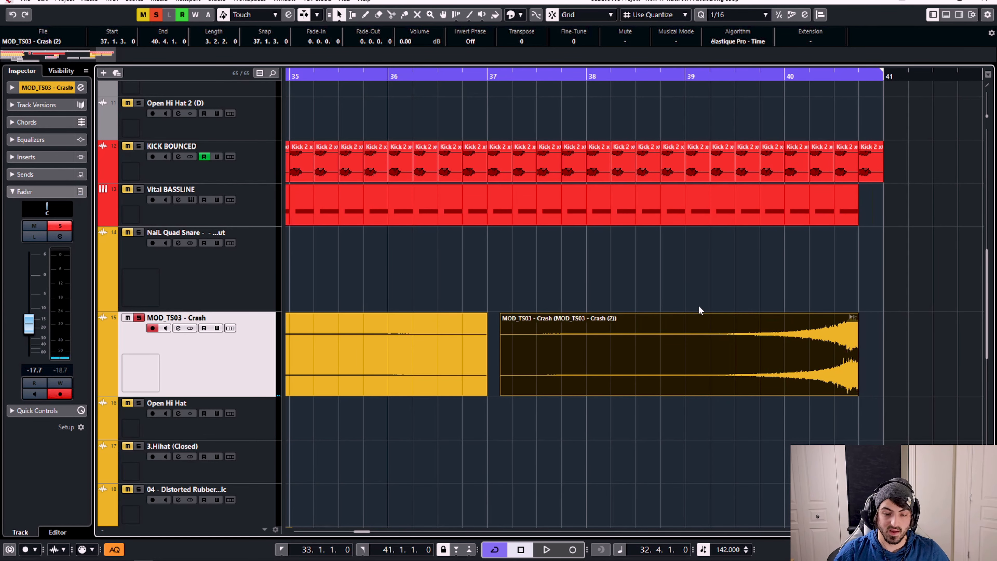
# Solo the bassline and kick alongside the crash and play the reversed crash's ending from 39.4
pyautogui.moveTo(787, 73); pyautogui.dragTo(759, 76)
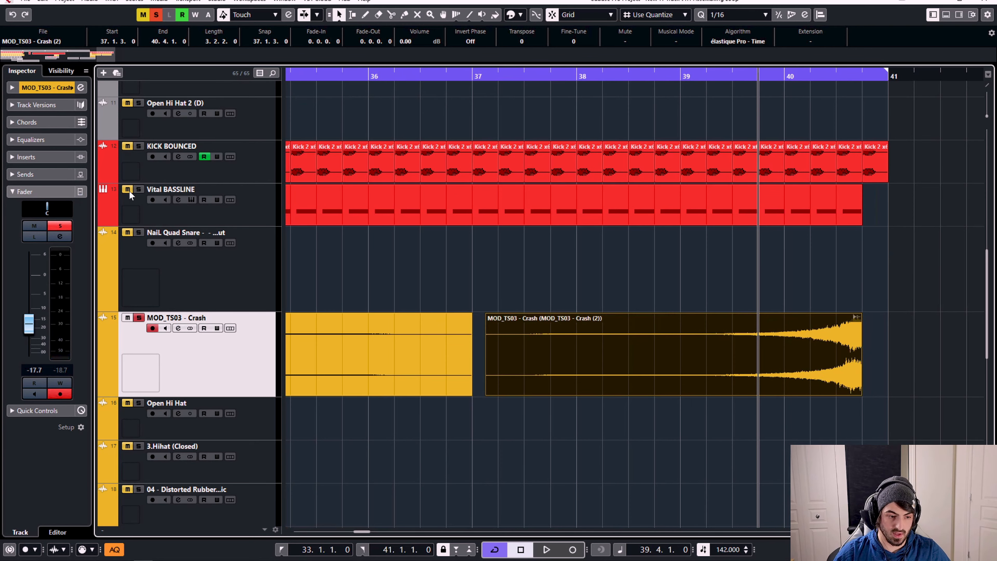
pyautogui.click(138, 190)
pyautogui.click(137, 146)
pyautogui.press('space')
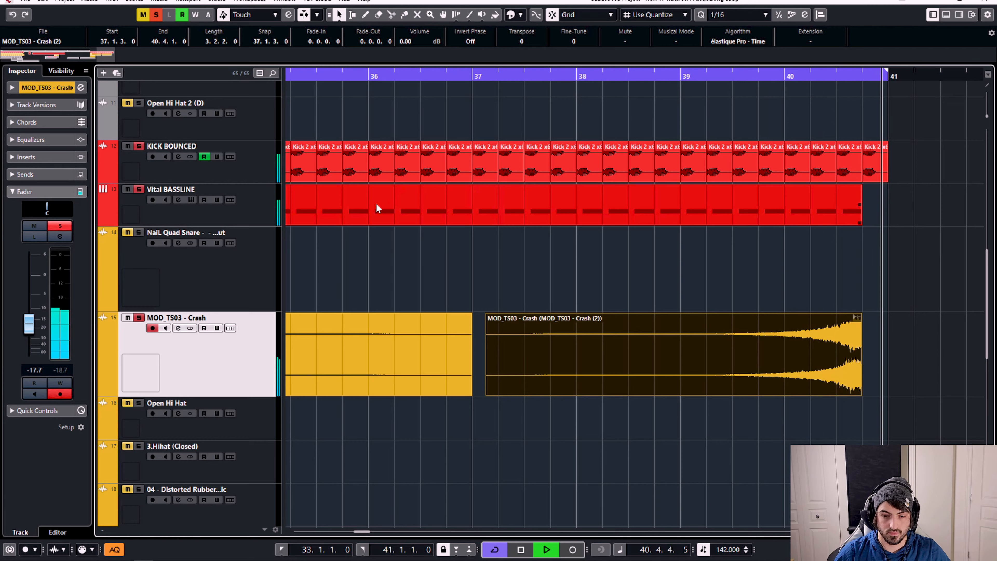
pyautogui.press('space')
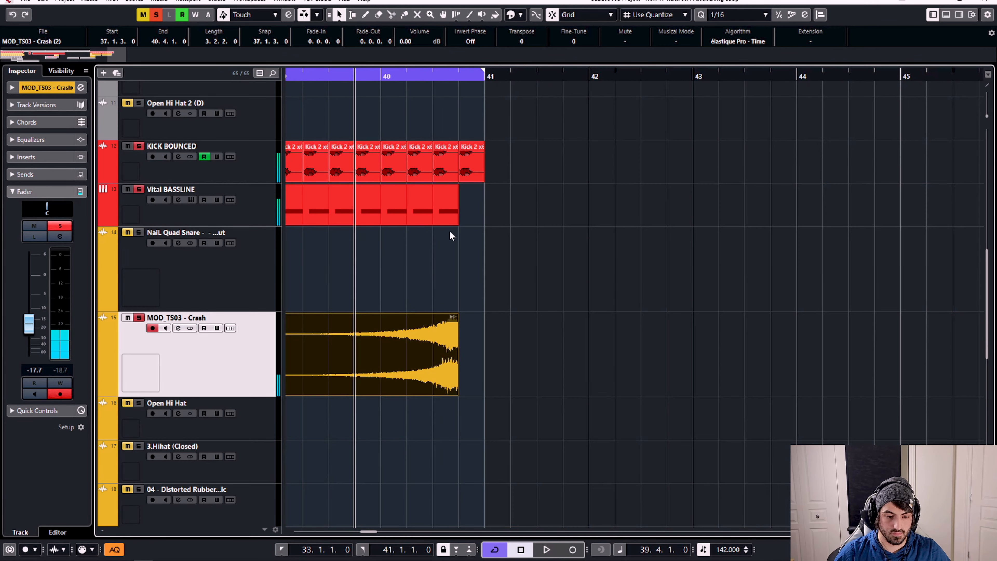
# Return to bar 33 and leave only the Open Hi Hat track soloed instead of the crash, kick and bassline
pyautogui.press('KP_1')
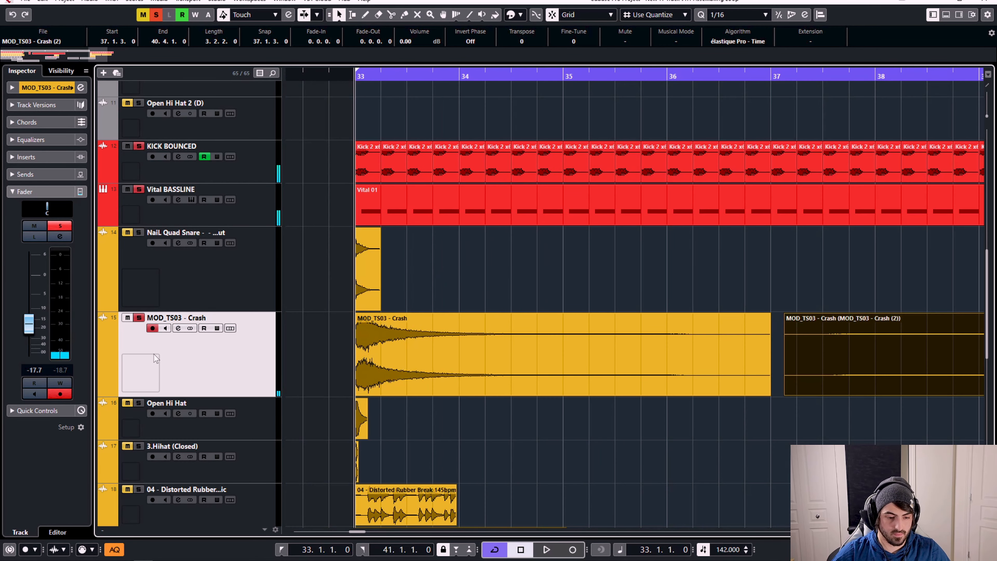
pyautogui.click(139, 318)
pyautogui.click(139, 145)
pyautogui.click(139, 403)
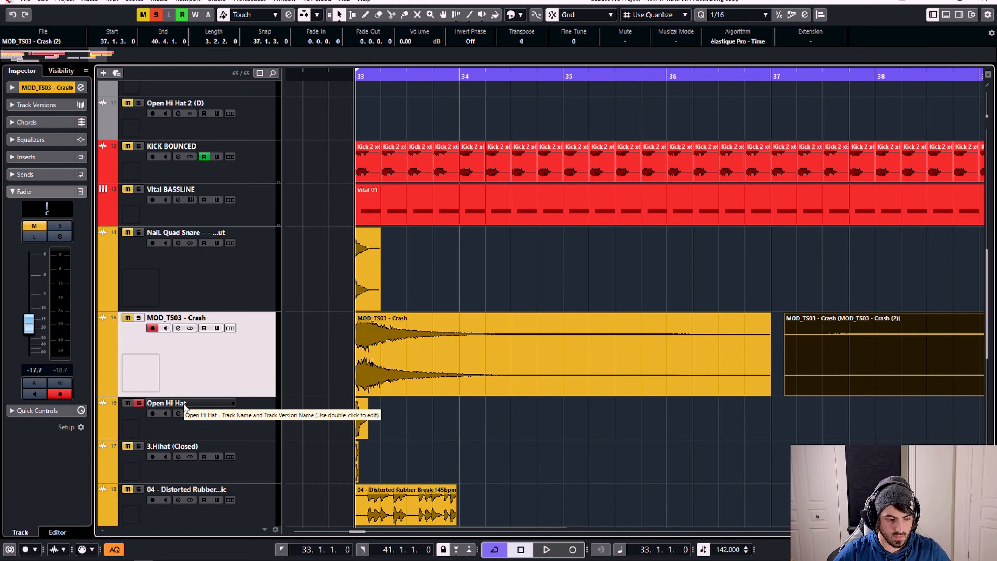
# Audition the Open Hi Hat sample twice from bar 33
pyautogui.press('space')
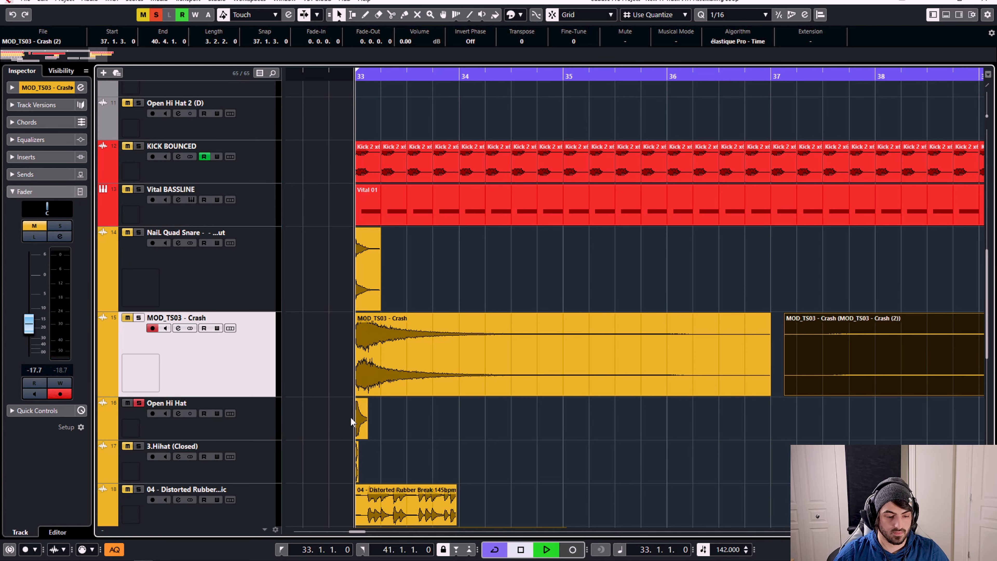
pyautogui.press('space')
pyautogui.press('space')
pyautogui.press('space')
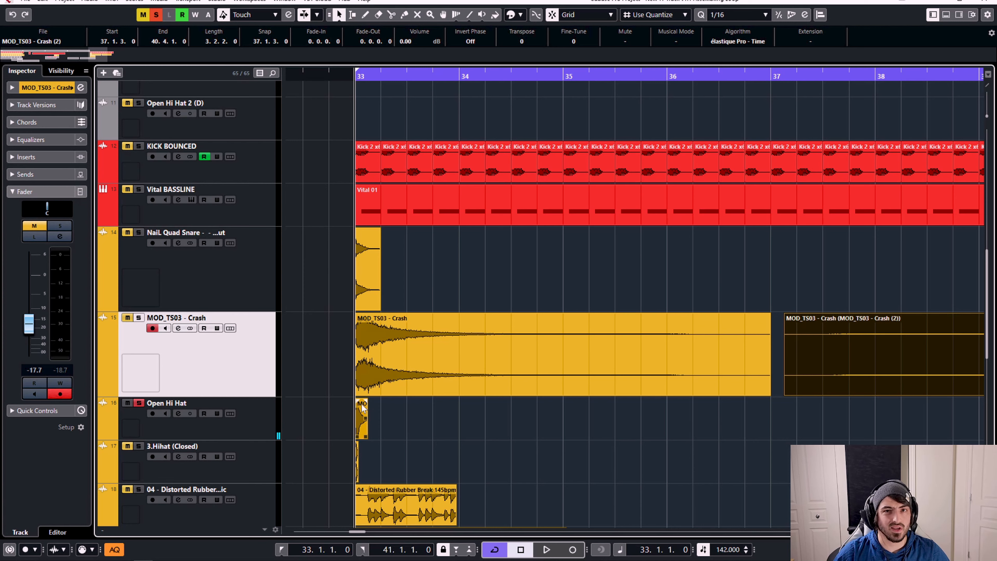
# Select the Open Hi Hat track and turn off its solo
pyautogui.click(232, 467)
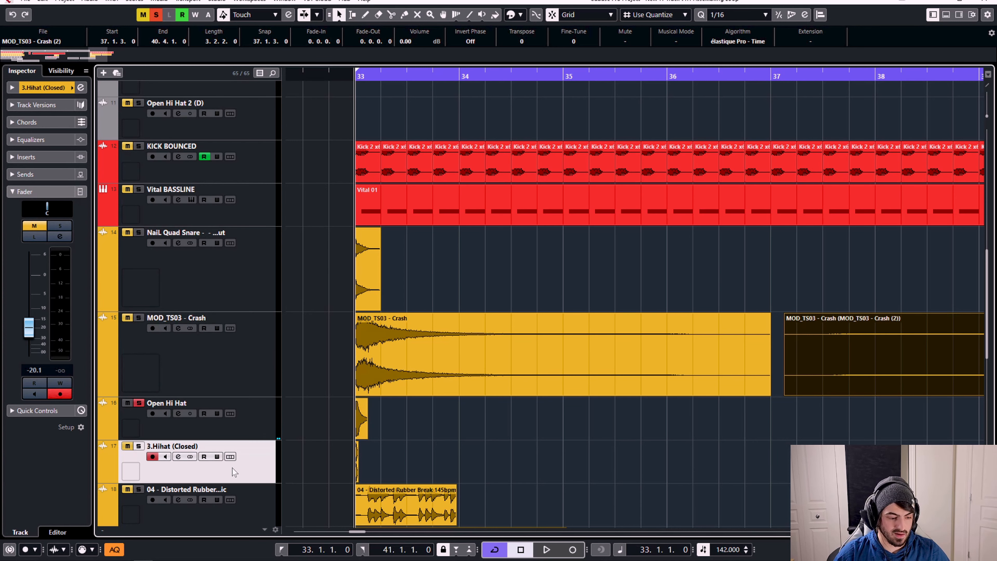
pyautogui.click(253, 421)
pyautogui.click(139, 403)
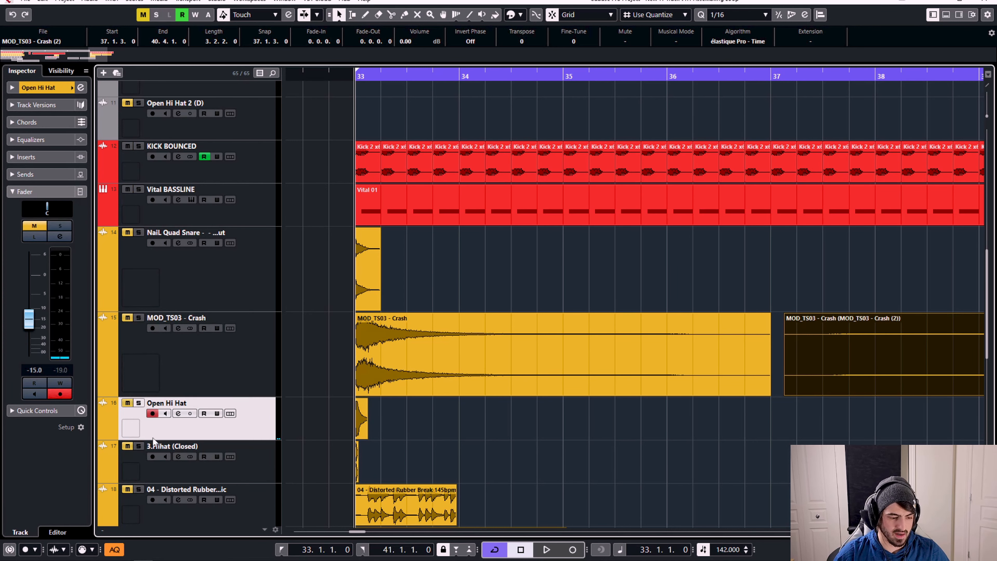
# Solo the 3.Hihat (Closed) track, select its short clip at bar 33 and make its track active
pyautogui.click(138, 446)
pyautogui.scroll(3, 345, 469)
pyautogui.scroll(2, 344, 474)
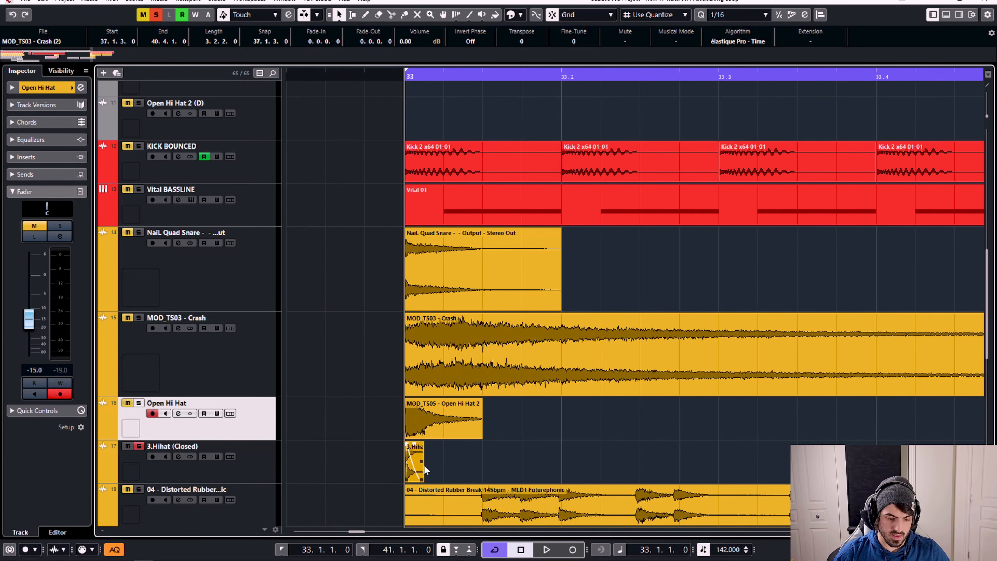
pyautogui.click(236, 469)
pyautogui.scroll(-2, 400, 458)
pyautogui.scroll(3, 387, 455)
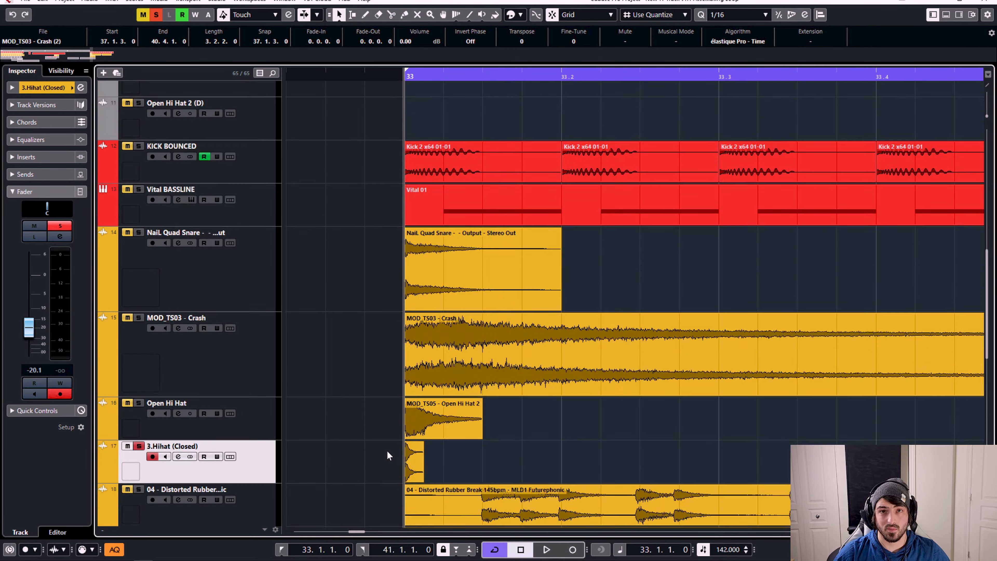
pyautogui.scroll(-3, 405, 444)
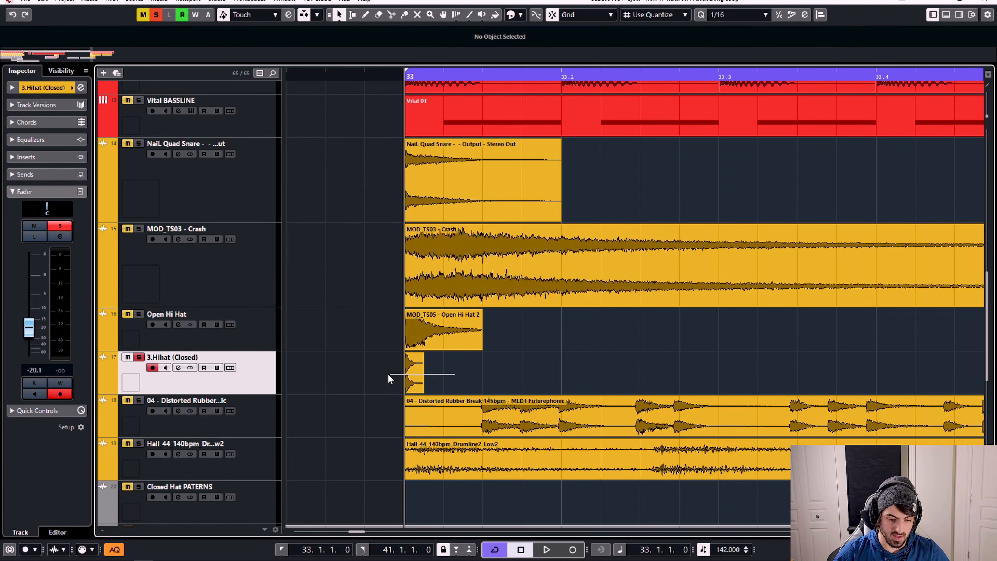
pyautogui.click(414, 373)
pyautogui.click(206, 422)
pyautogui.scroll(-2, 451, 388)
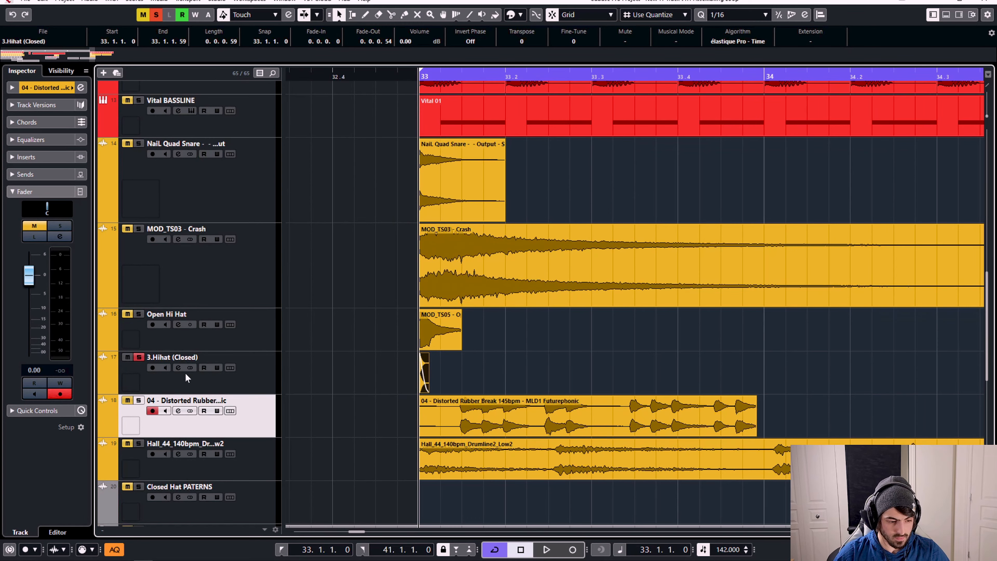
pyautogui.click(241, 388)
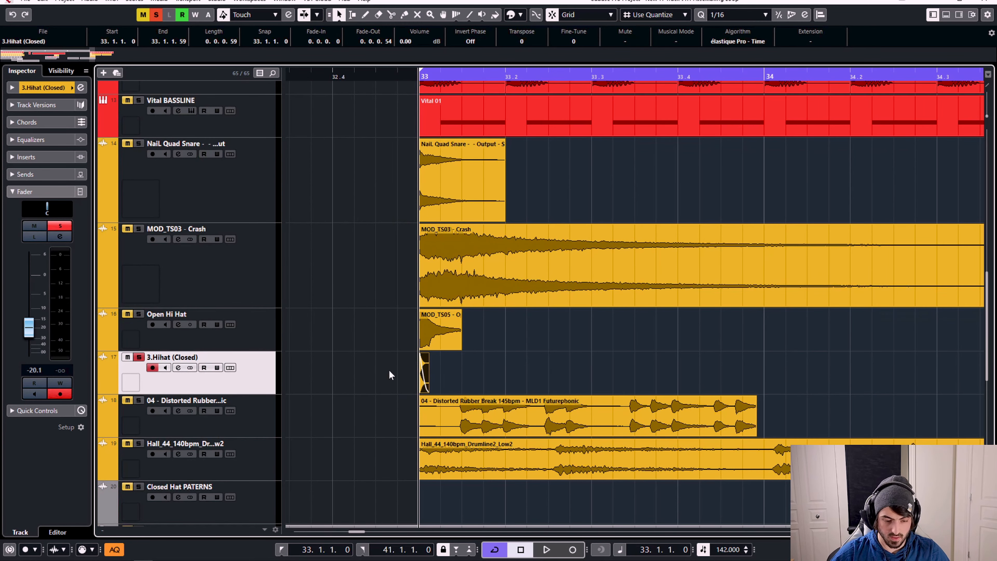
# Audition the closed hi-hat sample twice from bar 33
pyautogui.press('space')
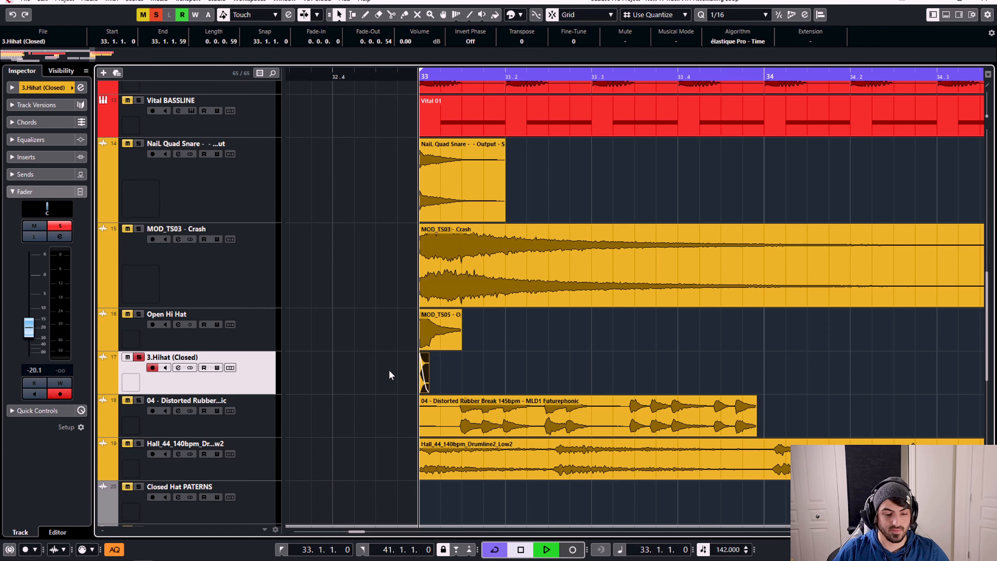
pyautogui.press('space')
pyautogui.press('space')
pyautogui.press('space')
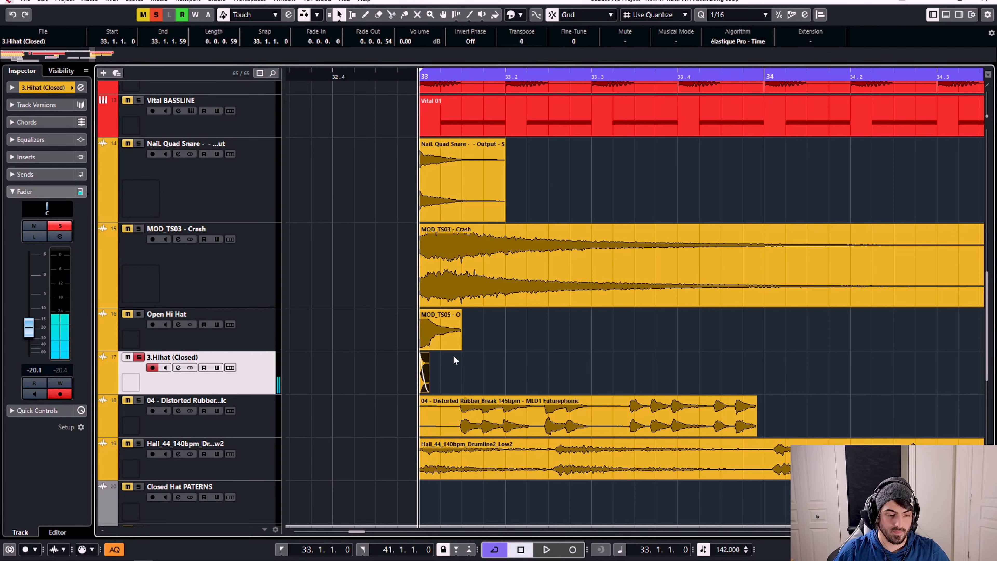
# Shorten the closed hi-hat clip's fade-out to 0.0.0.28 so it starts near mid-clip, and play the sample
pyautogui.scroll(2, 421, 371)
pyautogui.scroll(1, 418, 369)
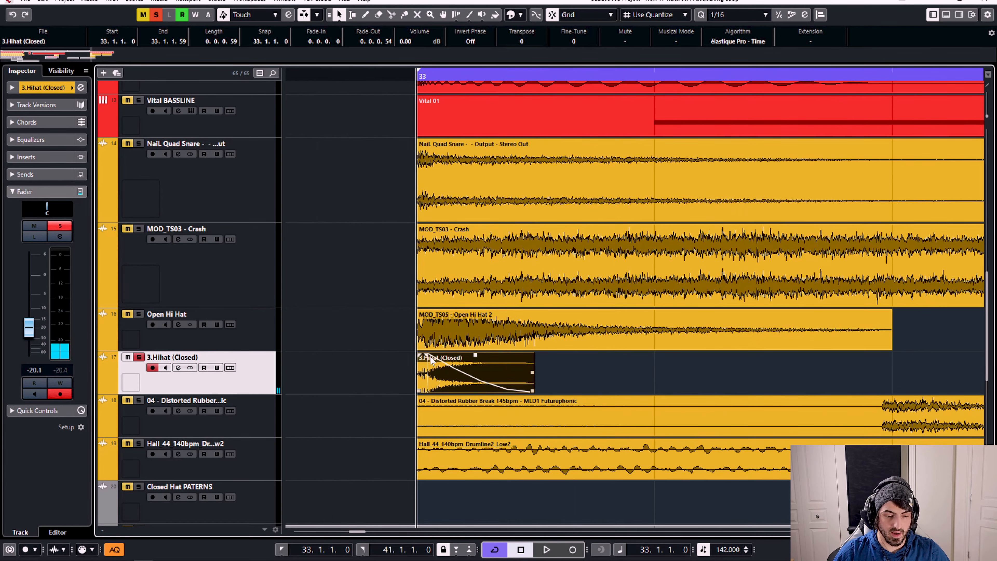
pyautogui.moveTo(427, 355); pyautogui.dragTo(476, 366)
pyautogui.press('space')
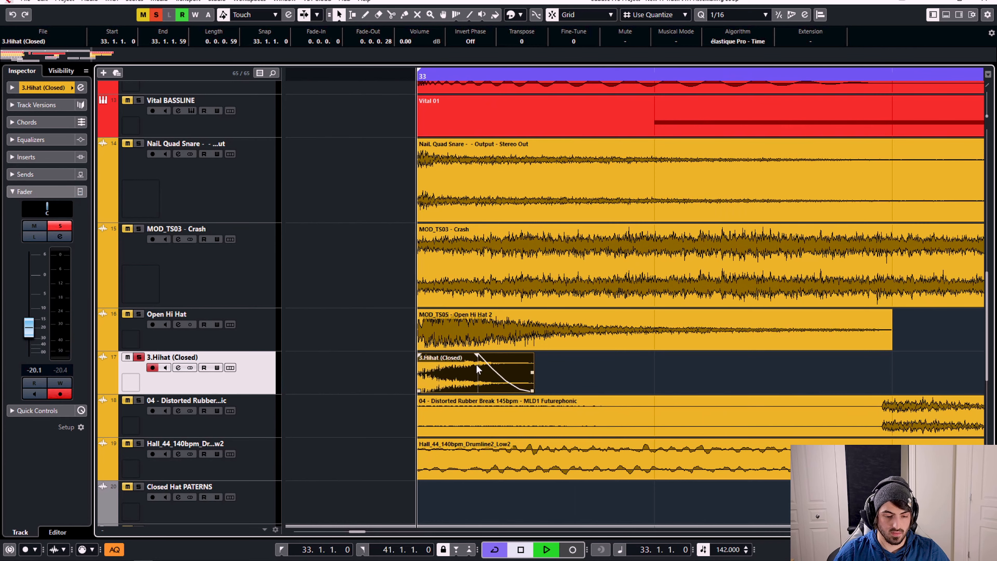
pyautogui.press('space')
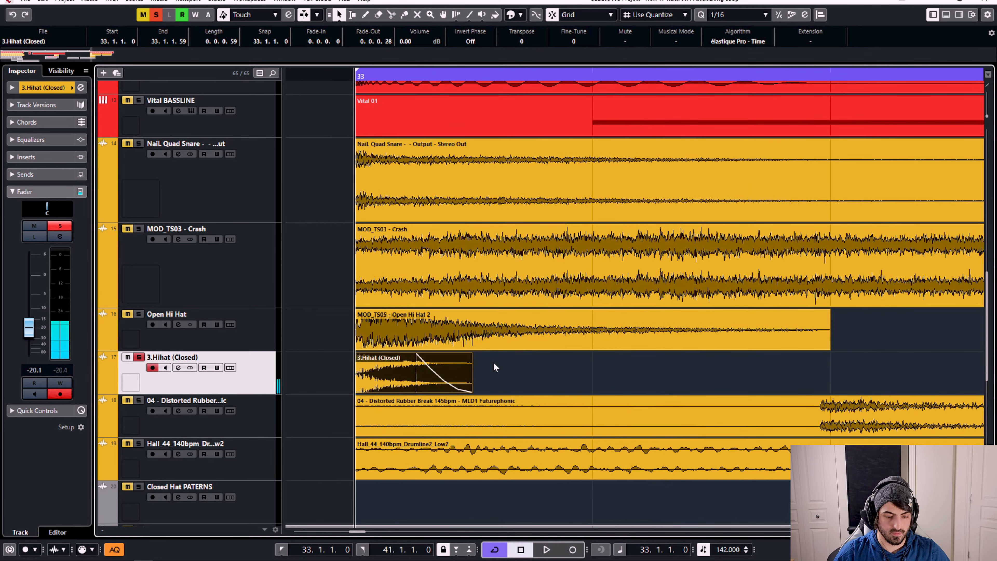
# Select the Distorted Rubber Break track and solo it instead of the closed hi-hat
pyautogui.scroll(-2, 495, 367)
pyautogui.click(222, 424)
pyautogui.click(139, 356)
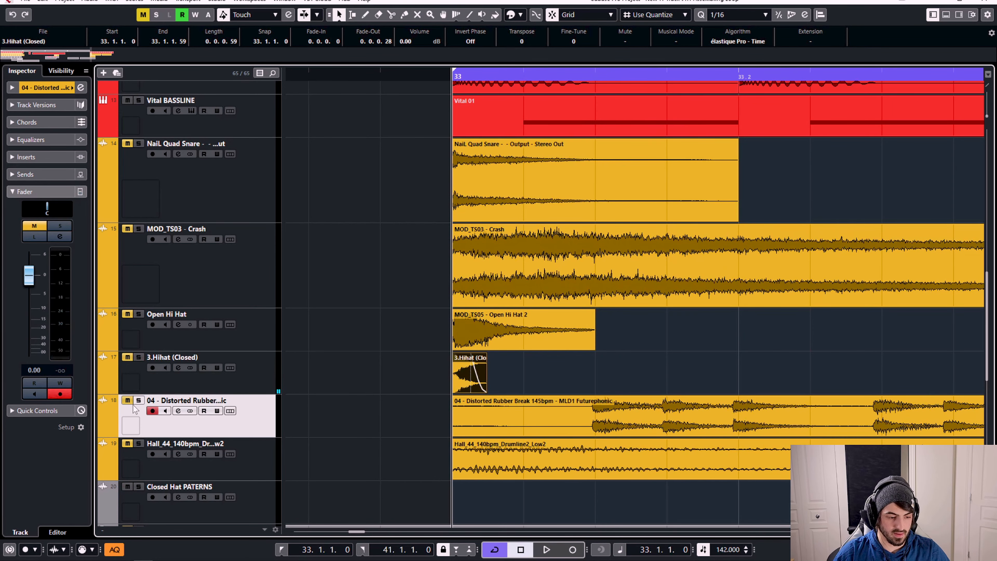
pyautogui.click(138, 400)
pyautogui.scroll(-3, 504, 378)
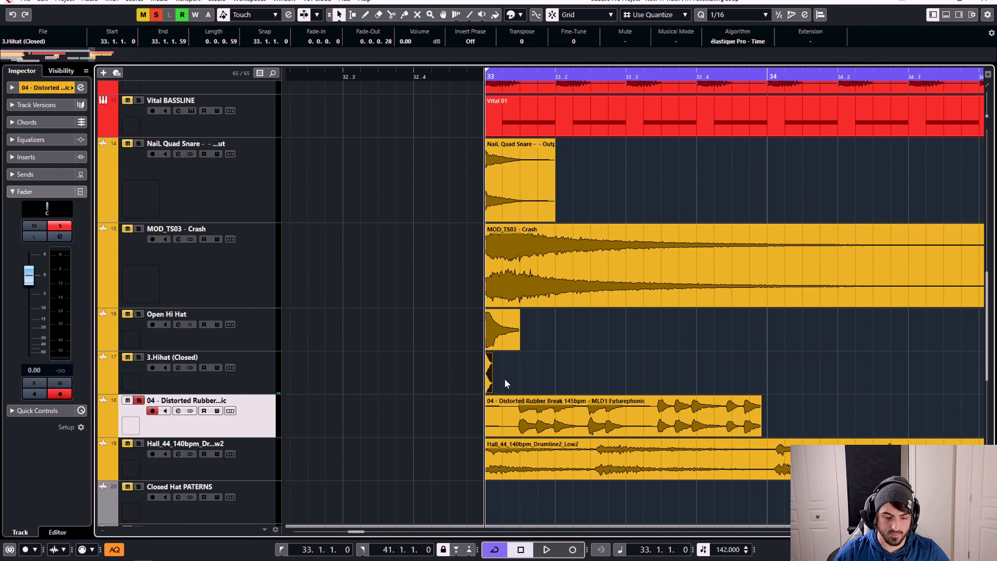
# Switch the selection tool to Sizing Applies Time Stretch and stretch the Distorted Rubber Break clip's end to bar 34
pyautogui.click(662, 411)
pyautogui.scroll(3, 610, 416)
pyautogui.scroll(-1, 611, 416)
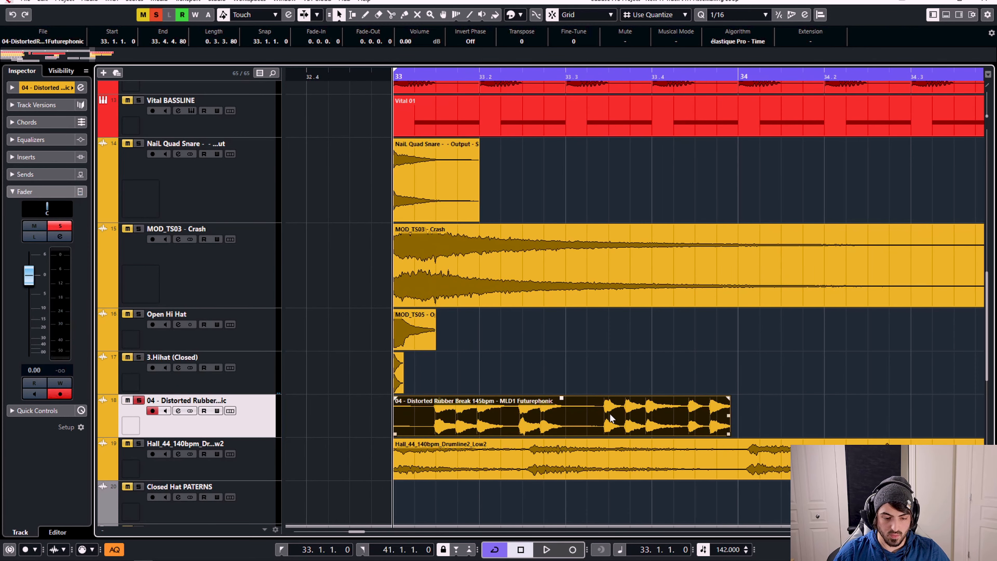
pyautogui.rightClick(582, 411)
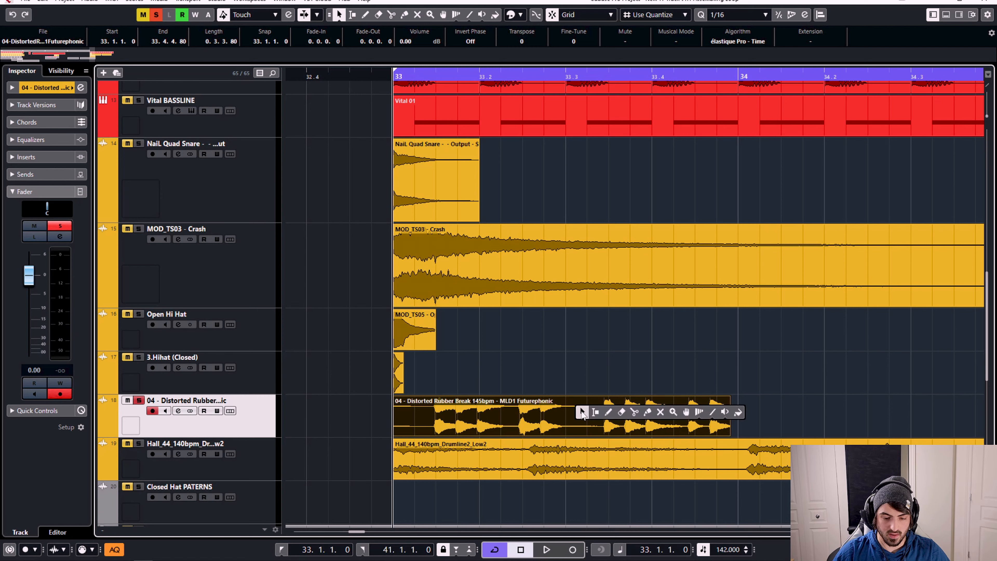
pyautogui.click(582, 412)
pyautogui.click(608, 437)
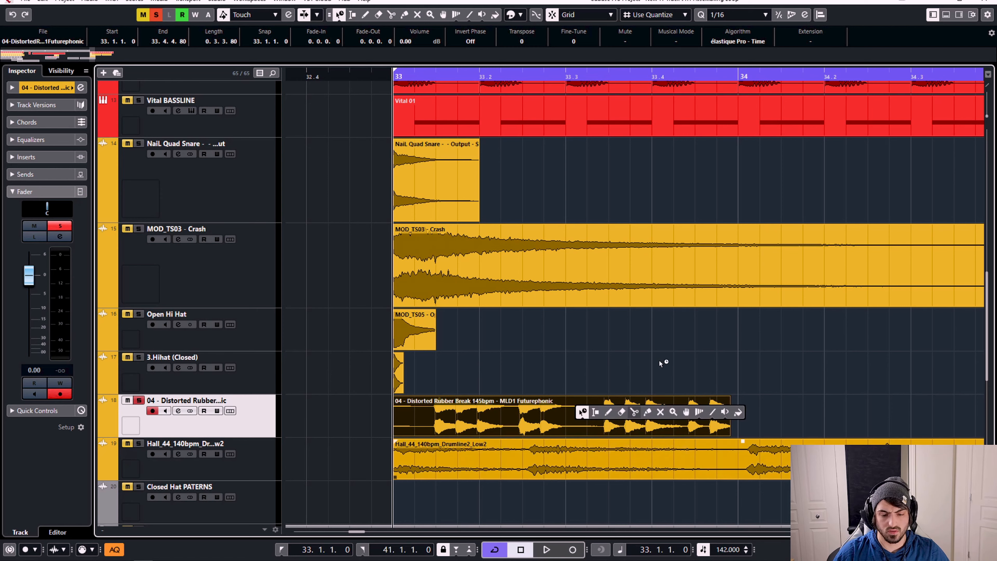
pyautogui.click(699, 374)
pyautogui.moveTo(730, 435); pyautogui.dragTo(736, 435)
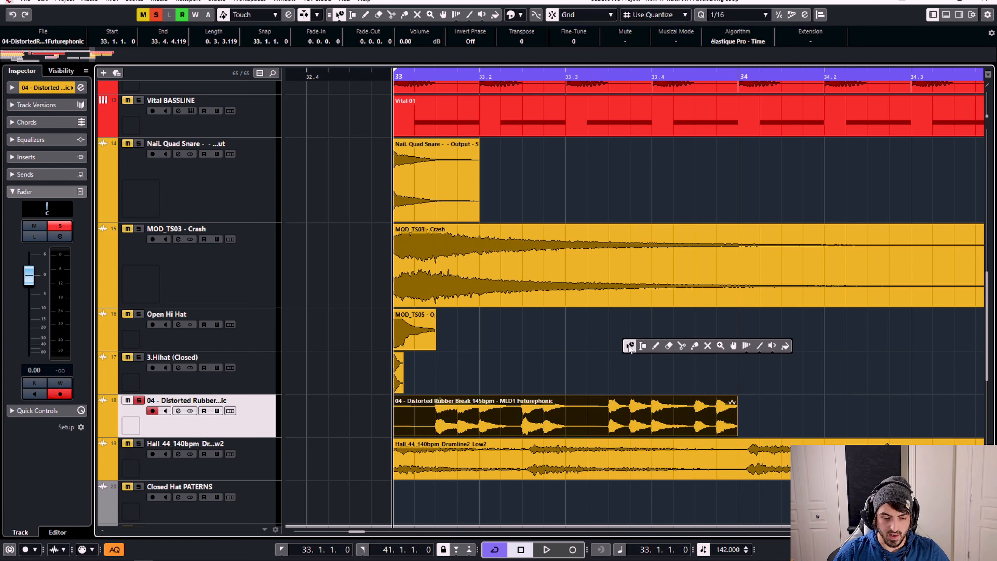
# Review the selection tool's sizing options with time stretch kept active, and deselect the Distorted Rubber Break clip
pyautogui.click(630, 347)
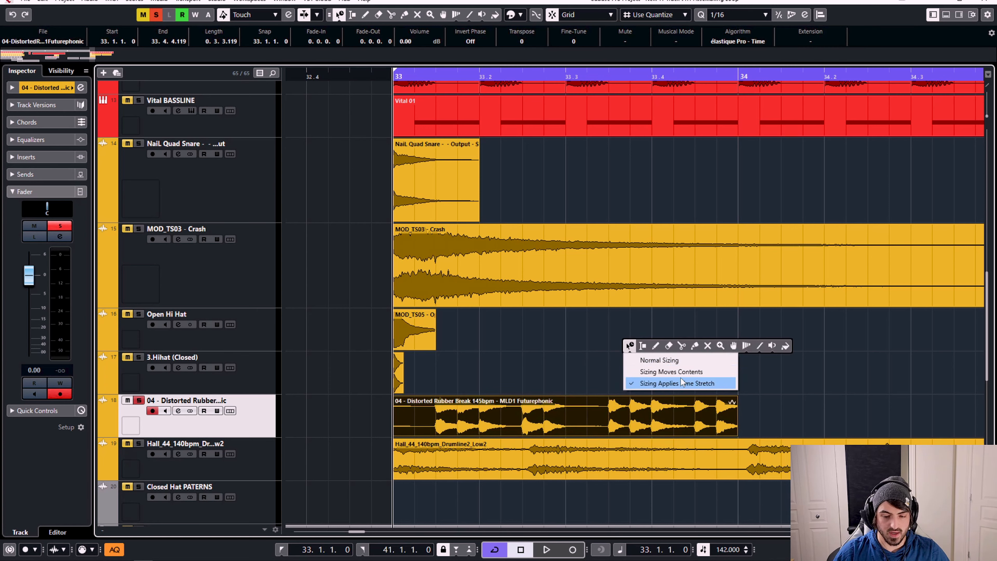
pyautogui.click(730, 383)
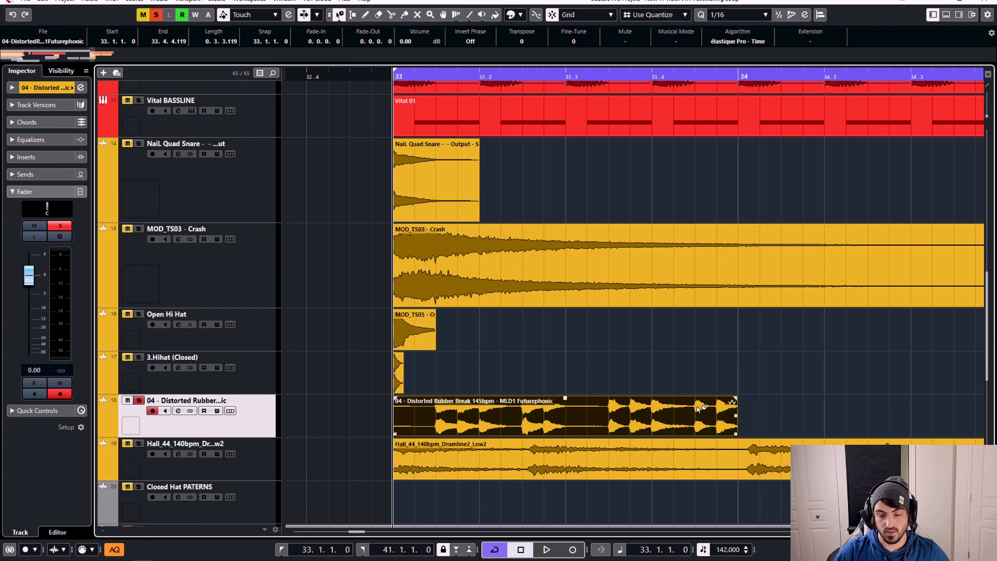
pyautogui.rightClick(612, 376)
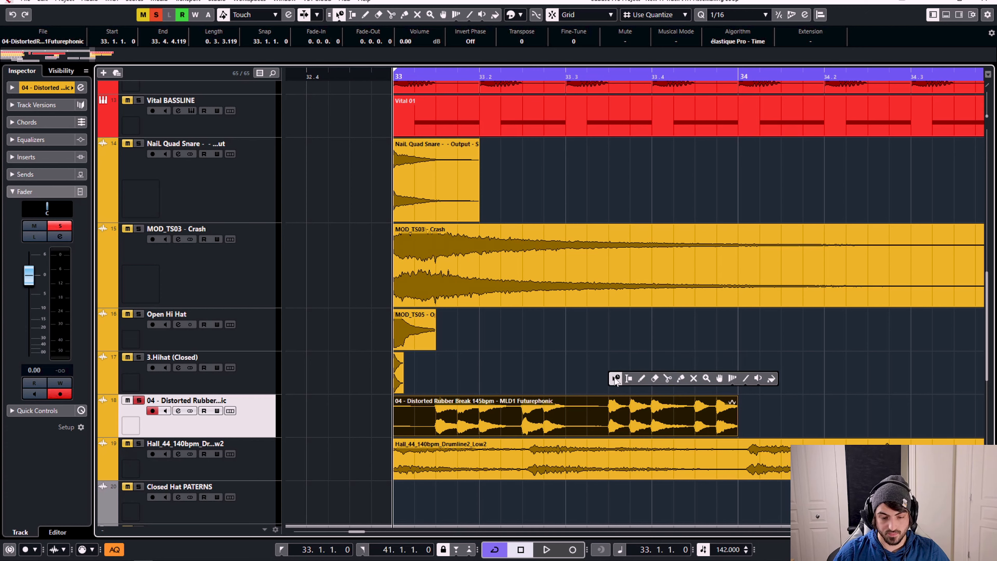
pyautogui.click(613, 377)
pyautogui.click(562, 360)
pyautogui.click(562, 360)
pyautogui.scroll(-2, 623, 372)
pyautogui.click(690, 357)
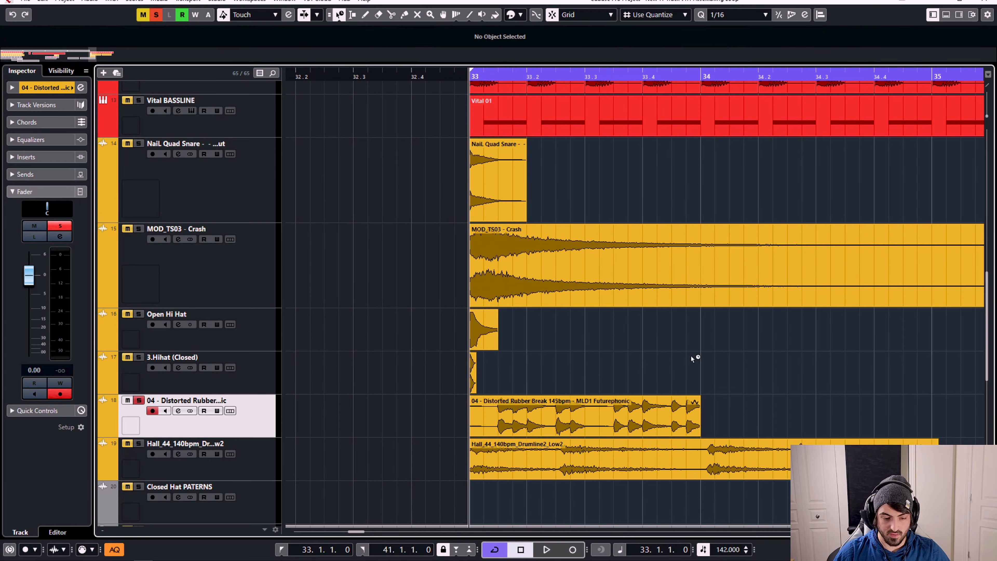
# Check the Hall_44_140bpm_Drumline2_Low2 clip's length against the grid and play the soloed Distorted Rubber Break from bar 33
pyautogui.click(743, 466)
pyautogui.scroll(-2, 852, 466)
pyautogui.scroll(5, 942, 466)
pyautogui.scroll(-3, 685, 444)
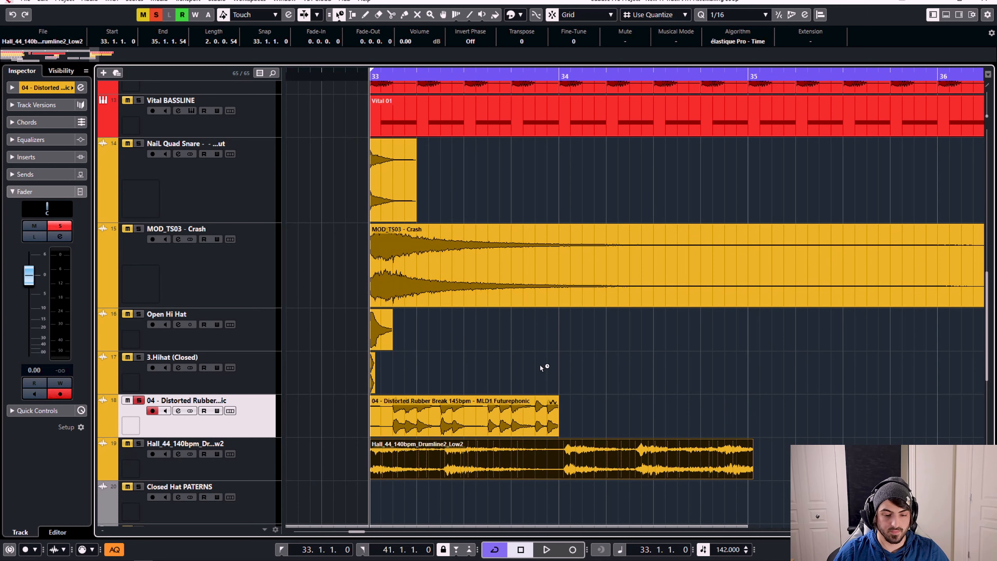
pyautogui.rightClick(495, 361)
pyautogui.click(497, 363)
pyautogui.click(459, 355)
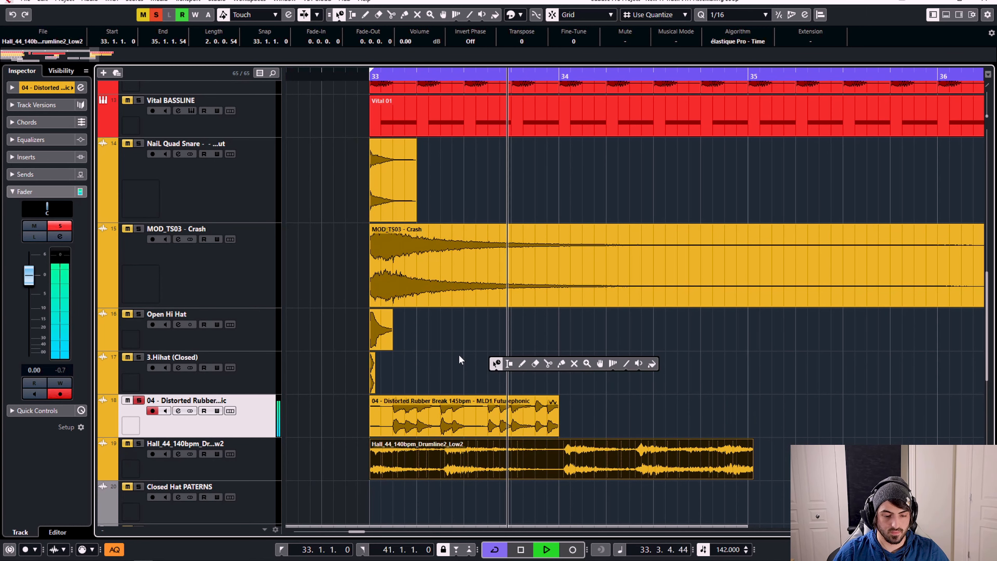
pyautogui.click(460, 355)
# Duplicate the stretched Distorted Rubber Break clip to bar 34 and stop playback
pyautogui.click(499, 402)
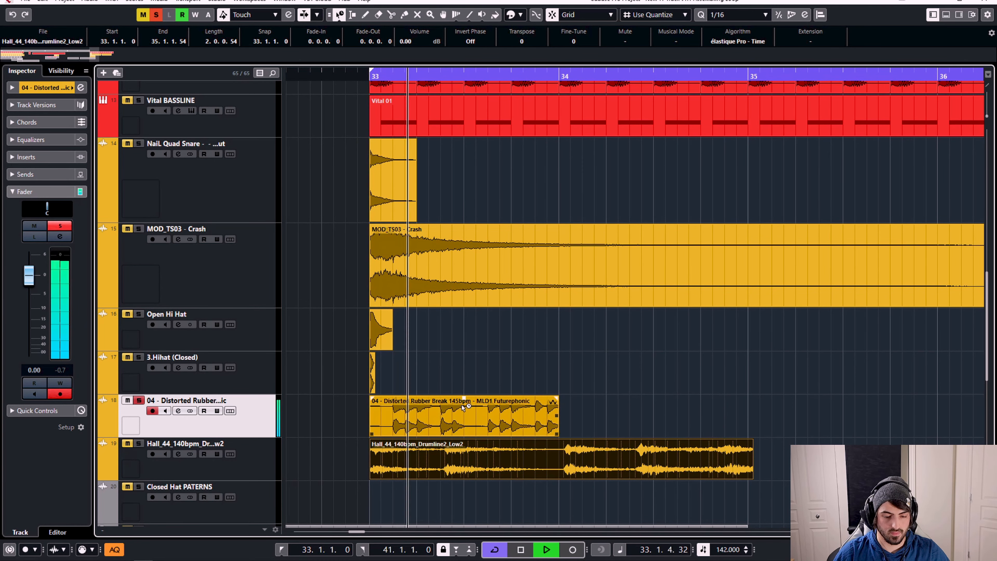
pyautogui.hotkey('ctrl', 'd')
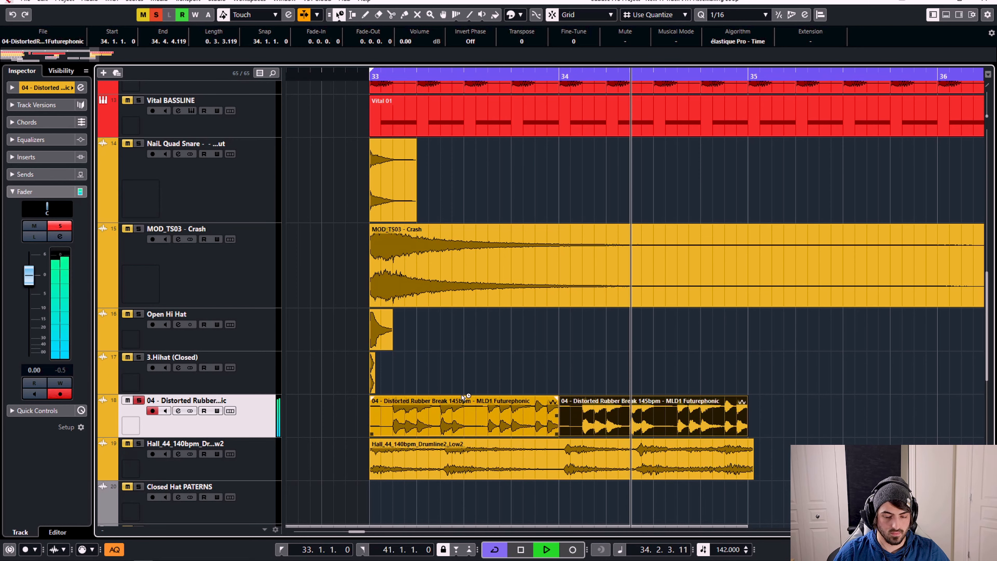
pyautogui.press('space')
# Solo the Hall_44_140bpm drumline track instead of the Distorted Rubber Break and play its loop from bar 33
pyautogui.click(458, 464)
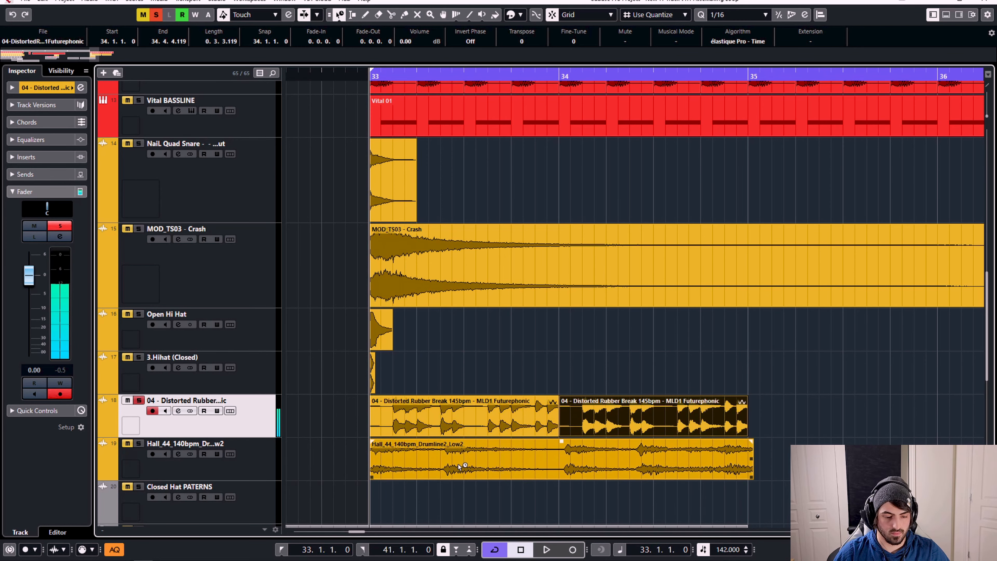
pyautogui.click(139, 400)
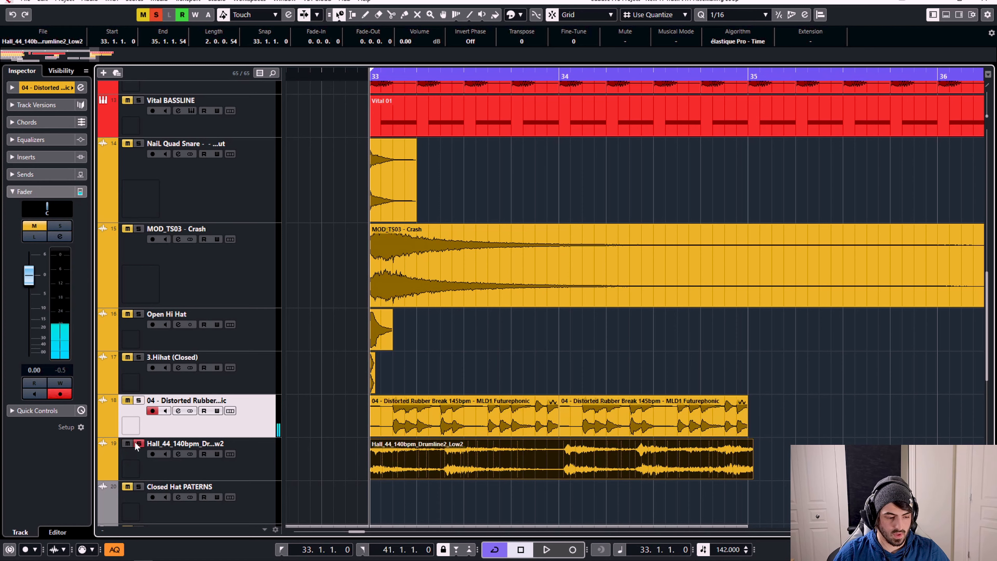
pyautogui.click(274, 450)
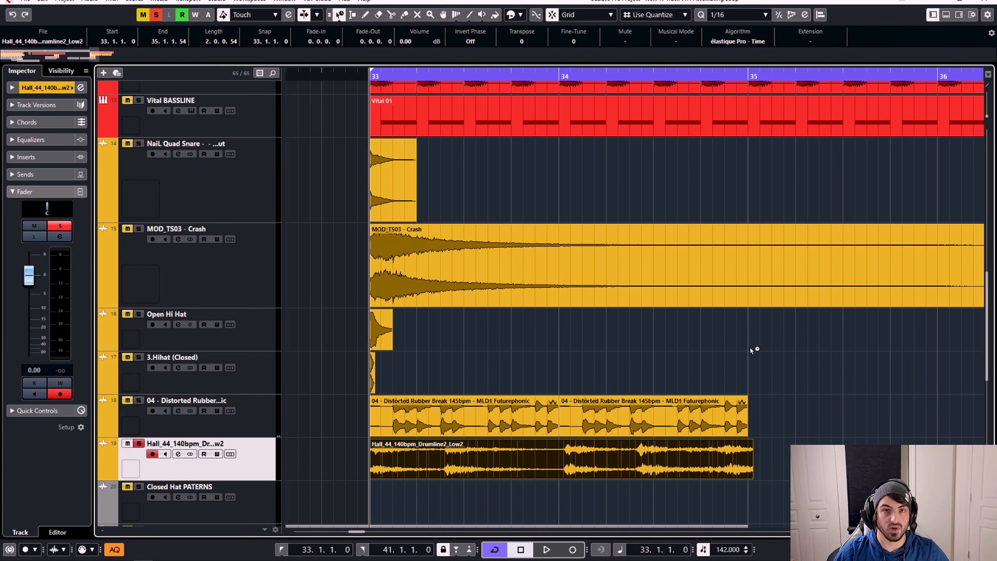
pyautogui.press('space')
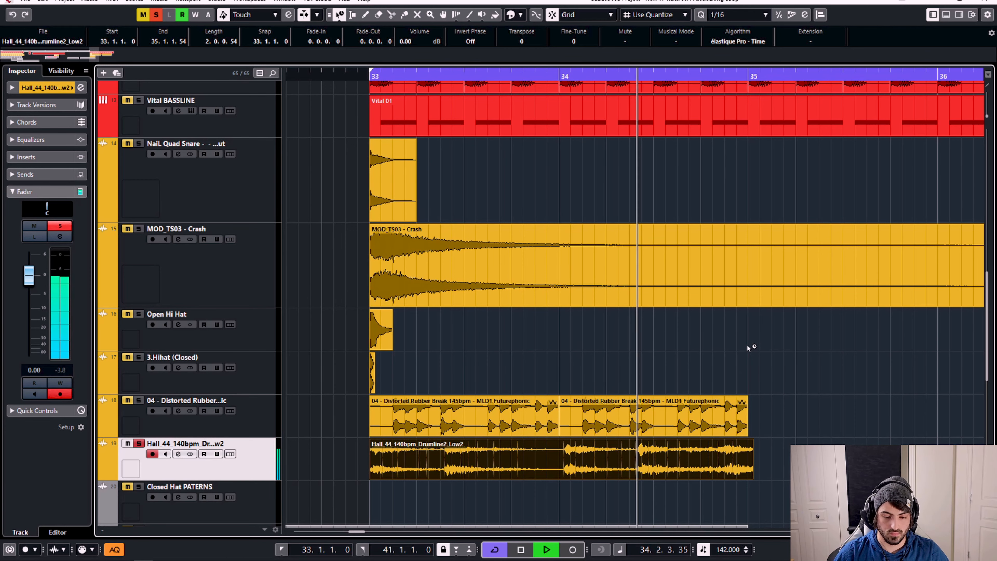
pyautogui.press('space')
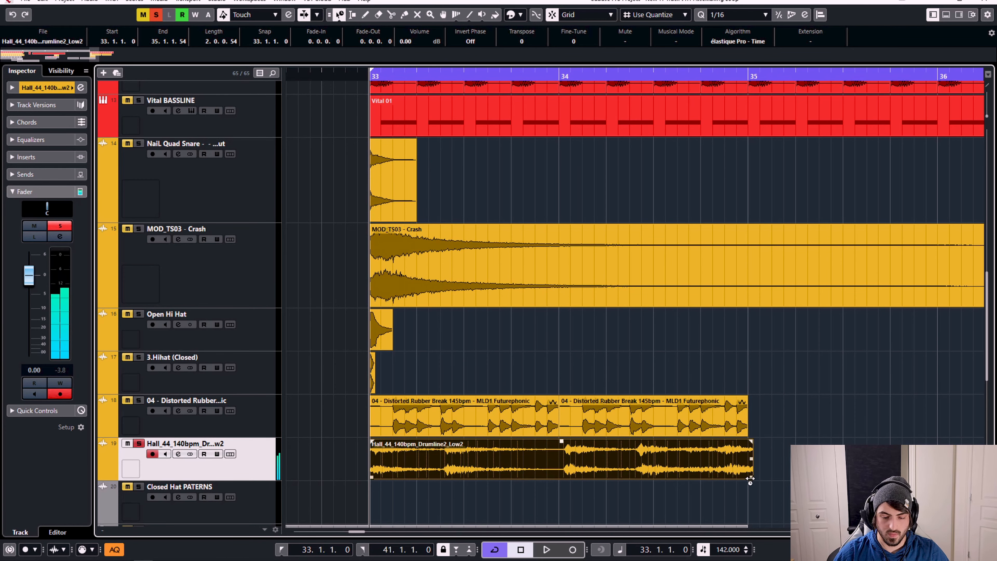
# Time-stretch the Hall_44_140bpm_Drumline2_Low2 clip's end to bar 35 and return the selection tool to Normal Sizing
pyautogui.moveTo(750, 477); pyautogui.dragTo(745, 477)
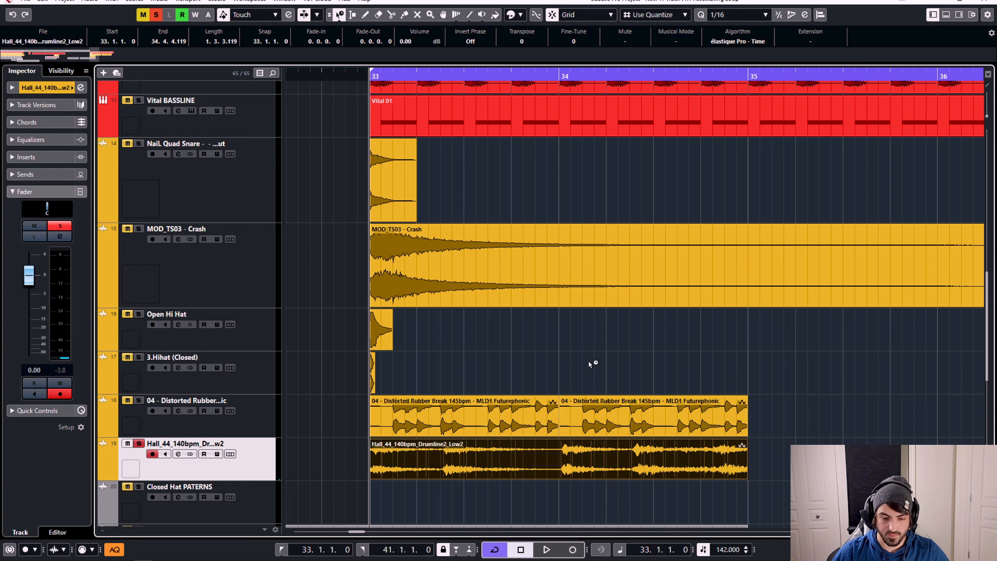
pyautogui.rightClick(603, 365)
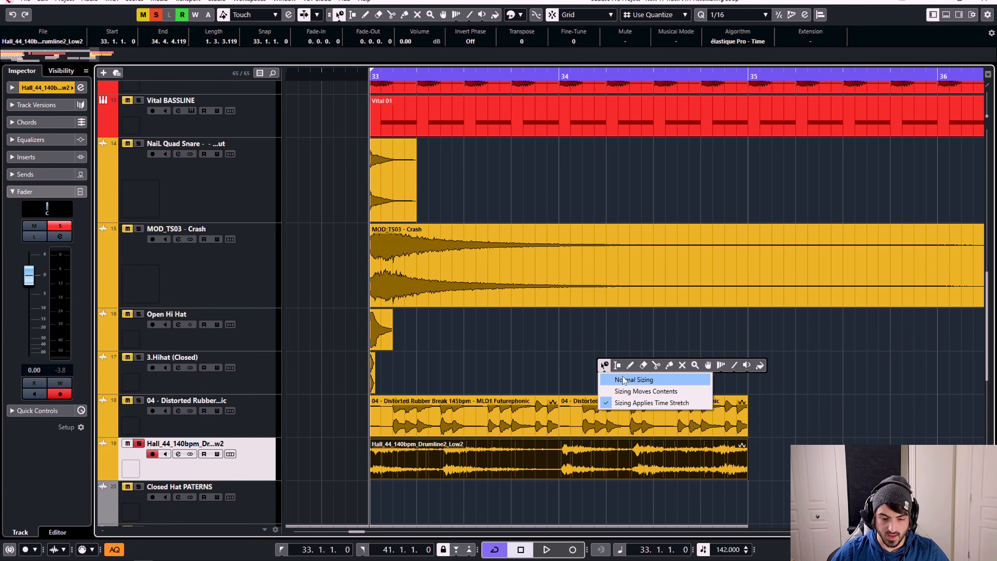
pyautogui.click(612, 378)
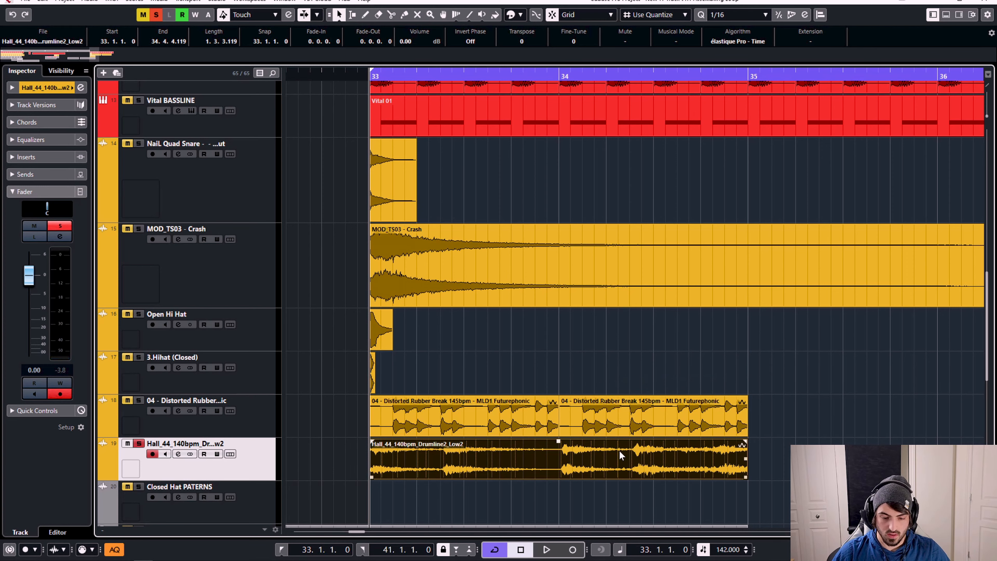
# Deselect the drumline clip and select the NaiL Quad Snare track
pyautogui.scroll(-4, 636, 450)
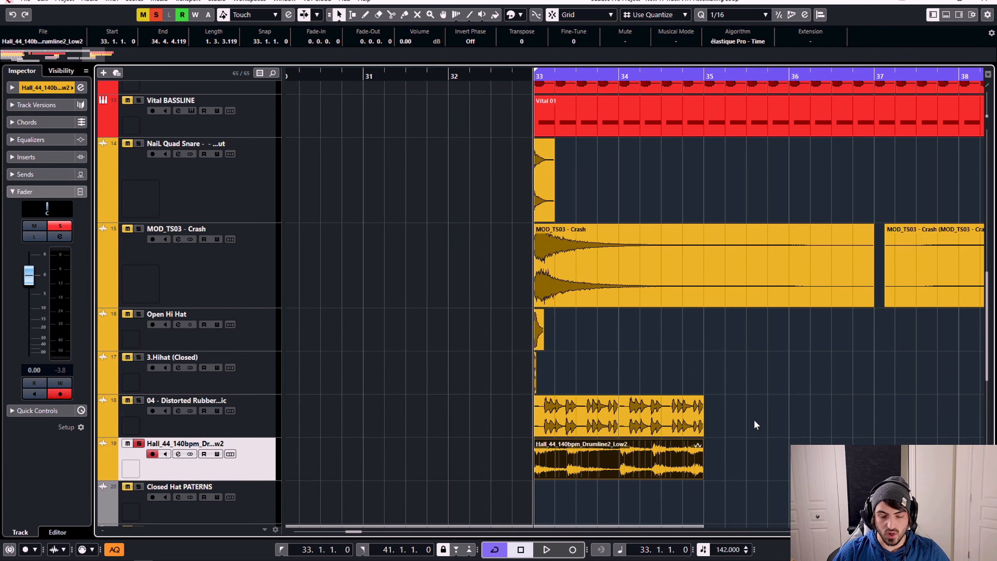
pyautogui.click(624, 364)
pyautogui.scroll(1, 742, 416)
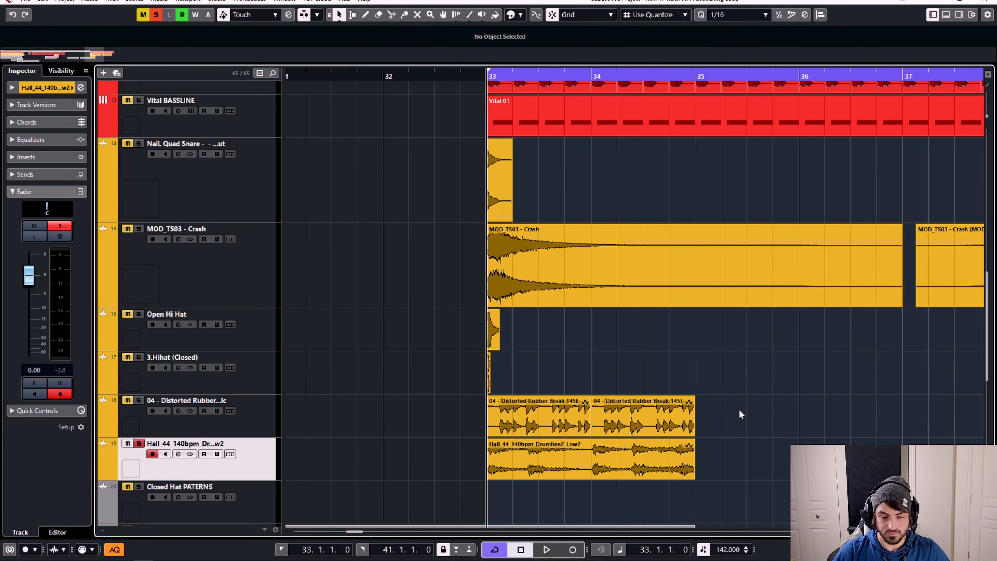
pyautogui.click(237, 189)
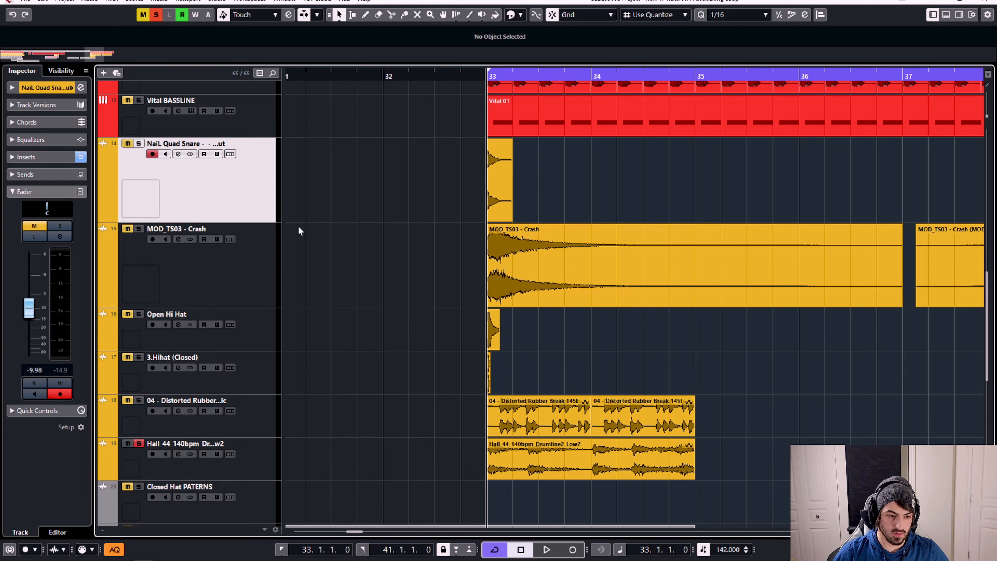
# Solo the NaiL Quad Snare track and repeat its hit on beats 2 and 4 of every bar from bar 33 to bar 41
pyautogui.scroll(2, 145, 188)
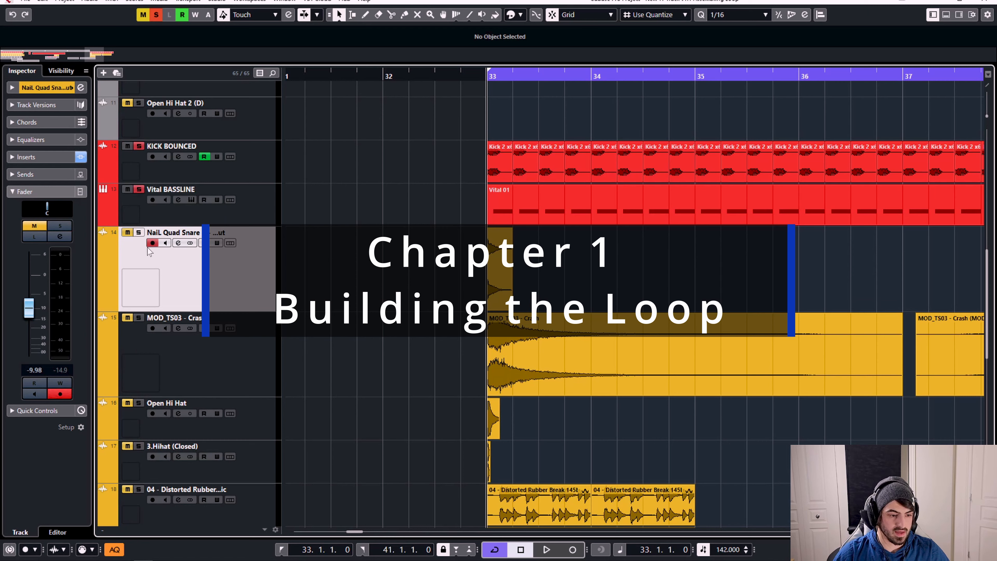
pyautogui.press('s')
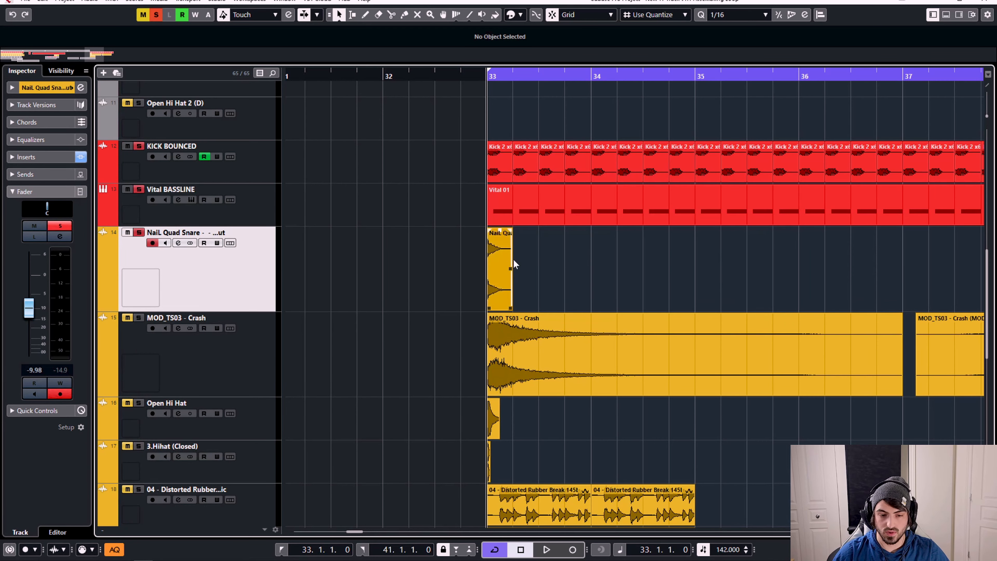
pyautogui.moveTo(504, 260); pyautogui.dragTo(579, 263)
pyautogui.moveTo(620, 272)
pyautogui.mouseDown()
pyautogui.moveTo(527, 263)
pyautogui.moveTo(630, 268)
pyautogui.mouseUp()
pyautogui.click(522, 262)
pyautogui.moveTo(522, 262); pyautogui.dragTo(780, 272)
pyautogui.press('g')
pyautogui.press('g')
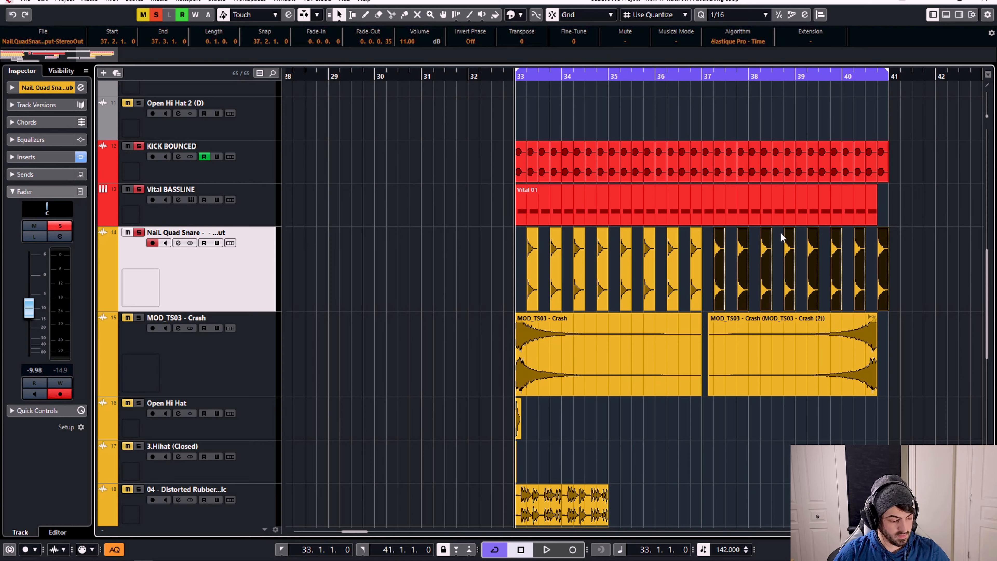
# Glue all the repeated snare hits between bars 33 and 41 into one clip
pyautogui.click(557, 273)
pyautogui.press('4')
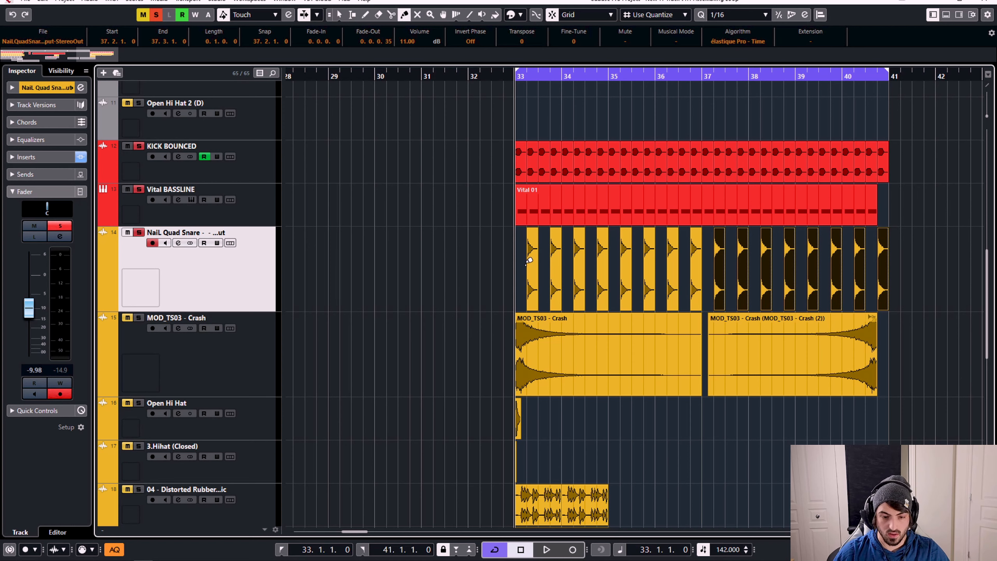
pyautogui.click(532, 259)
pyautogui.click(532, 259)
pyautogui.click(532, 259)
pyautogui.click(532, 259)
pyautogui.click(532, 259)
pyautogui.click(532, 260)
pyautogui.click(532, 259)
pyautogui.click(530, 261)
pyautogui.click(530, 261)
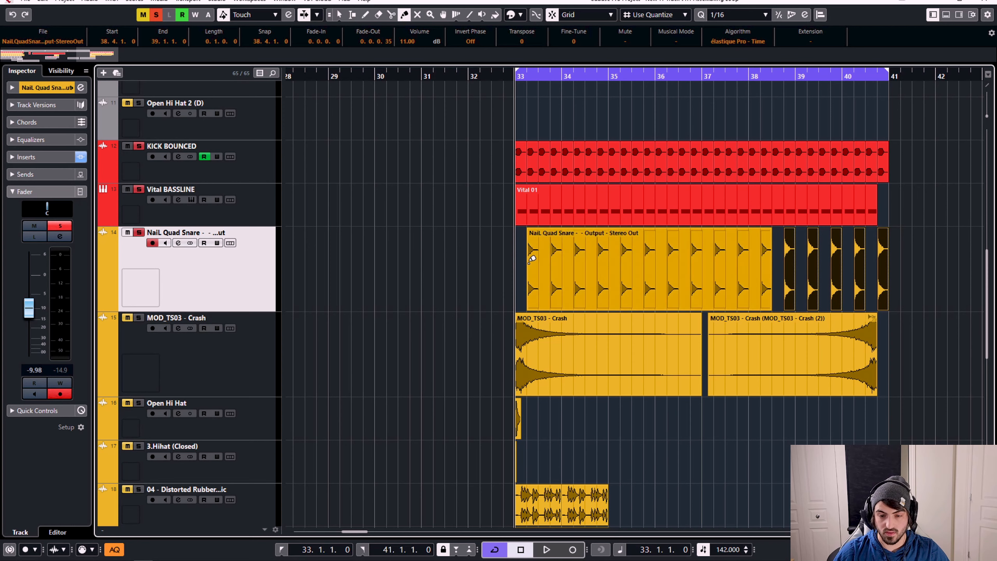
pyautogui.click(530, 261)
pyautogui.click(530, 261)
pyautogui.click(530, 261)
pyautogui.click(530, 262)
pyautogui.click(530, 261)
pyautogui.press('1')
# Extend the glued snare clip's start back to bar 33, play the loop with it, and deselect the clip
pyautogui.click(593, 269)
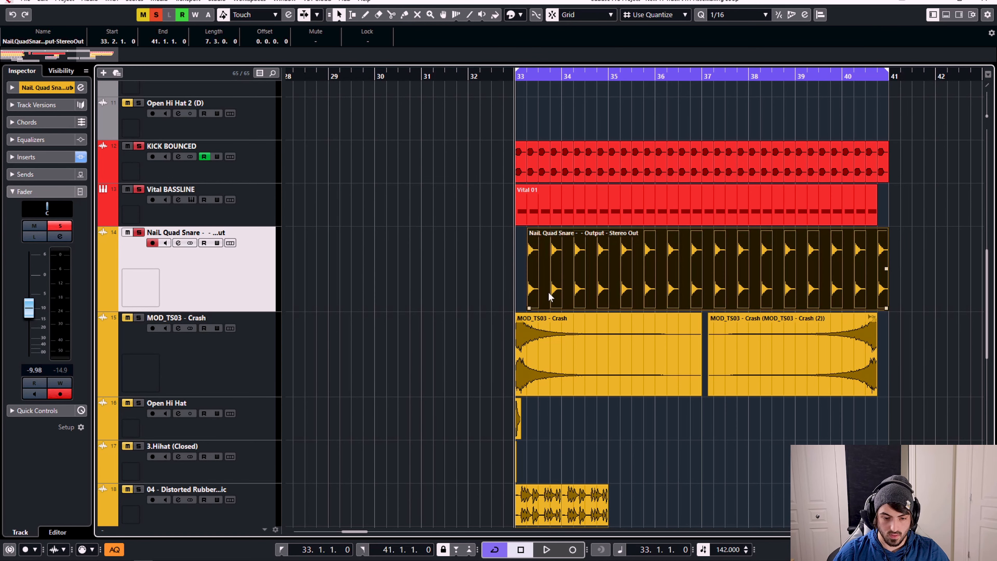
pyautogui.moveTo(527, 309); pyautogui.dragTo(517, 309)
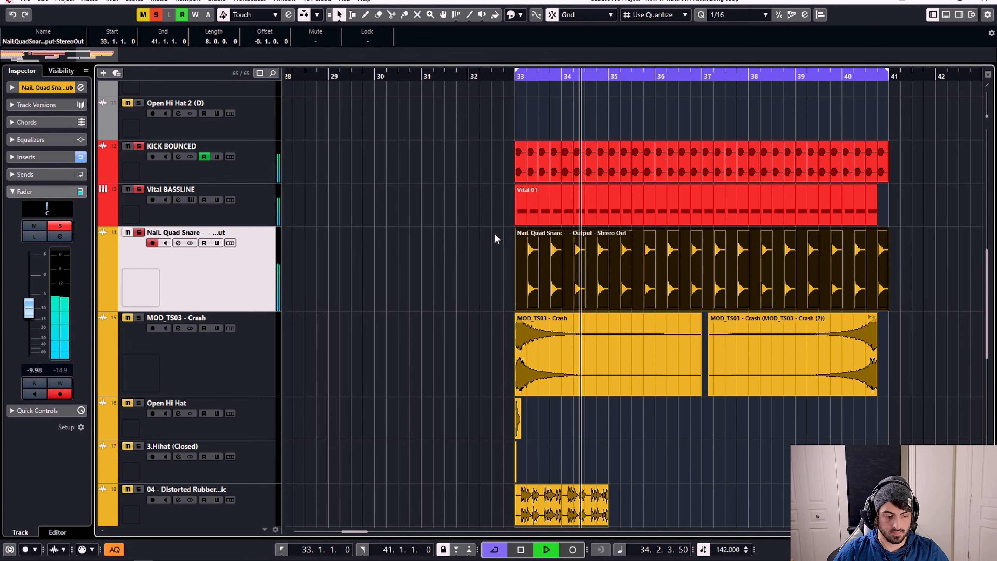
pyautogui.press('space')
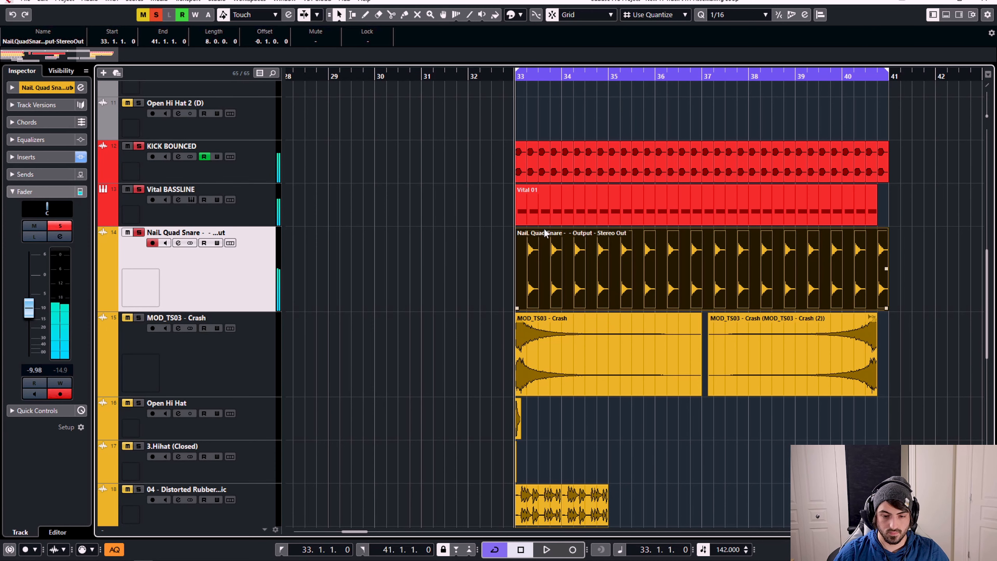
pyautogui.click(432, 239)
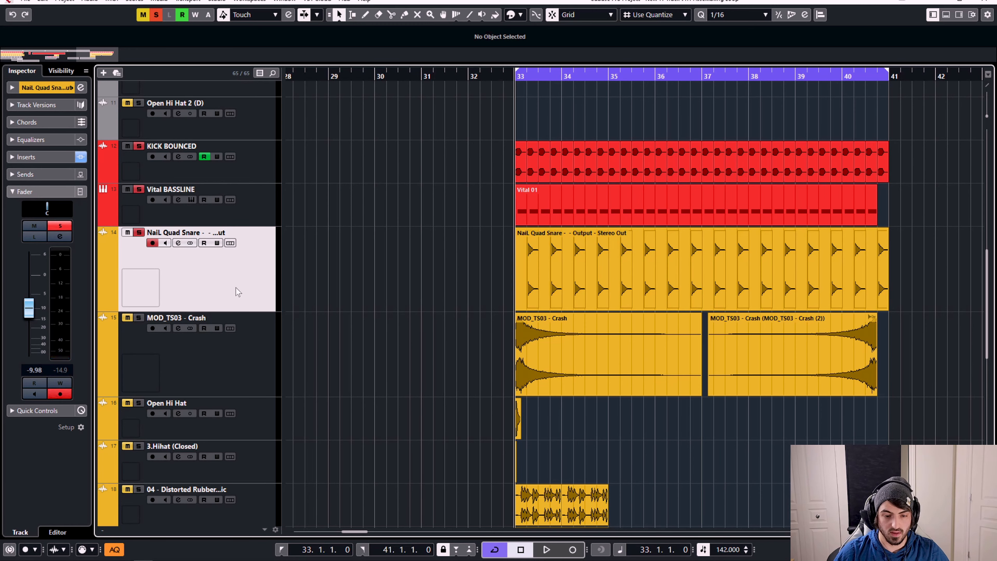
# Solo the MOD_TS03 - Crash track alongside the kick, bassline and snare
pyautogui.click(263, 369)
pyautogui.click(226, 271)
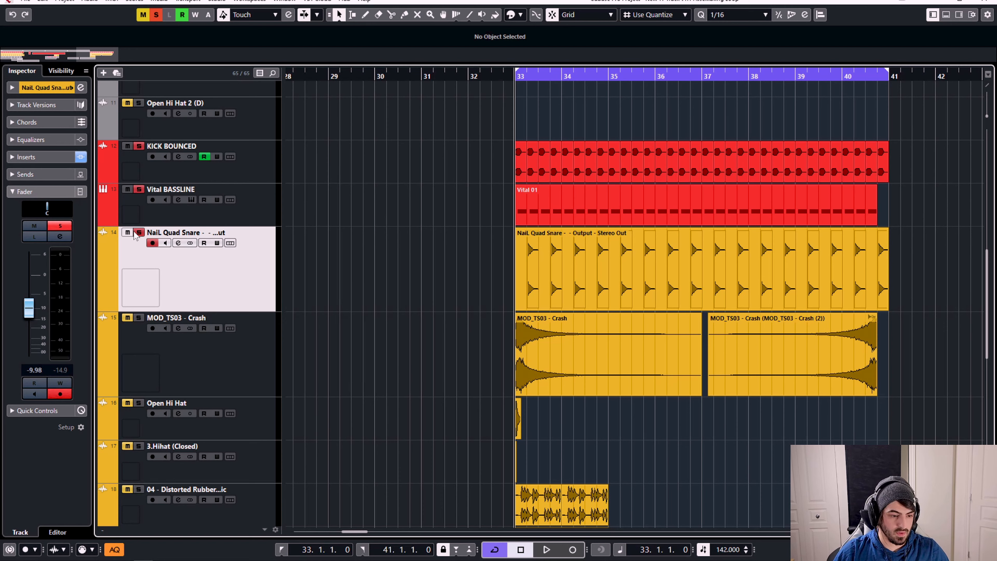
pyautogui.click(243, 339)
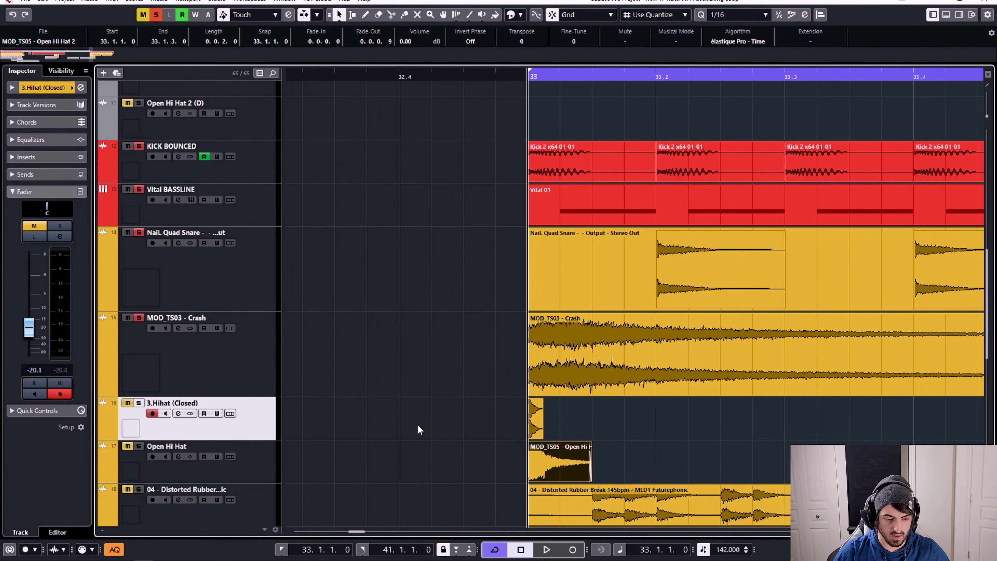
# Repeat the closed hi-hat on the four sixteenths of bar 33's first beat and set the first and third hits to -10 dB
pyautogui.click(536, 419)
pyautogui.scroll(5, 544, 424)
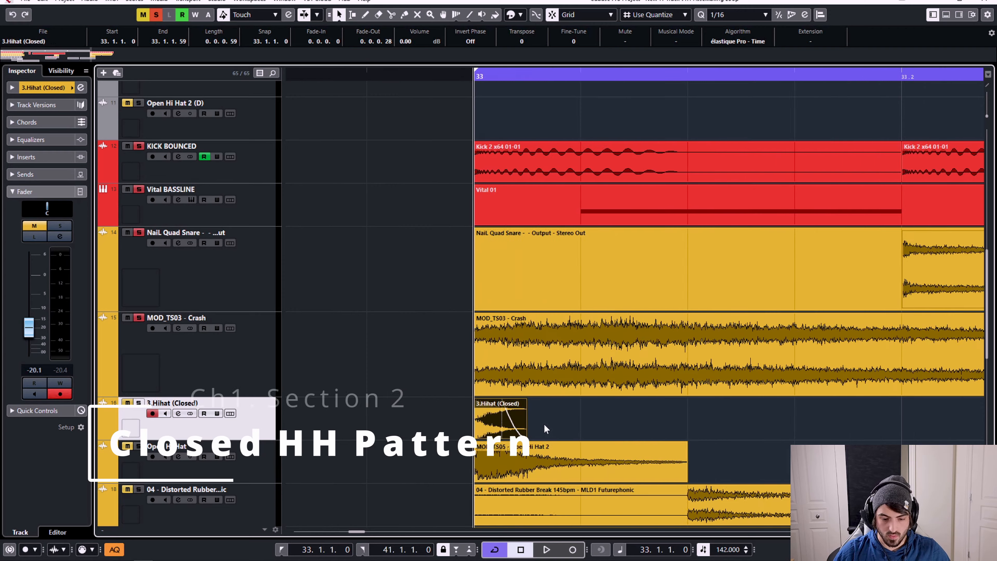
pyautogui.scroll(-4, 554, 435)
pyautogui.moveTo(533, 421); pyautogui.dragTo(647, 420)
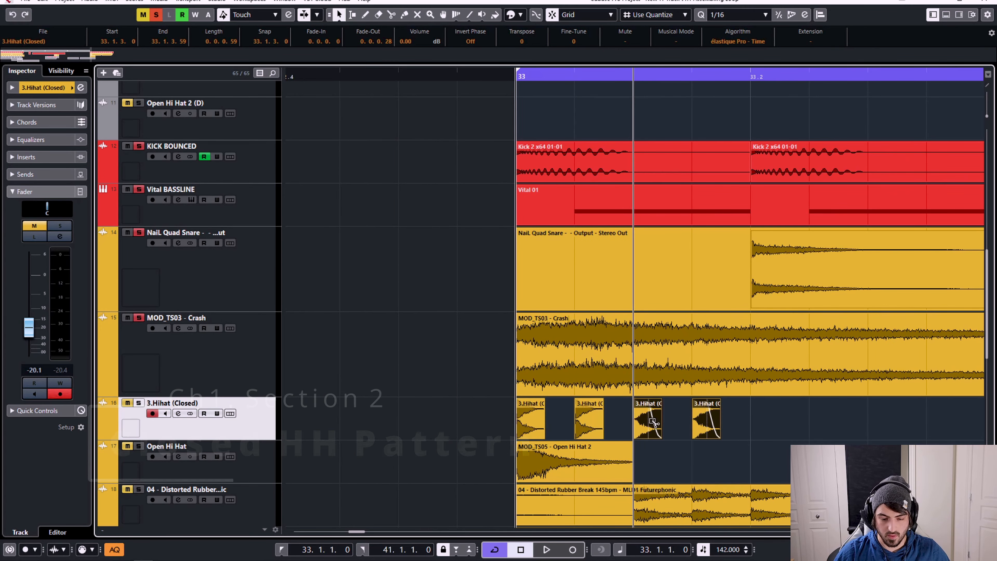
pyautogui.click(539, 415)
pyautogui.keyDown('shift'); pyautogui.click(645, 421); pyautogui.keyUp('shift')
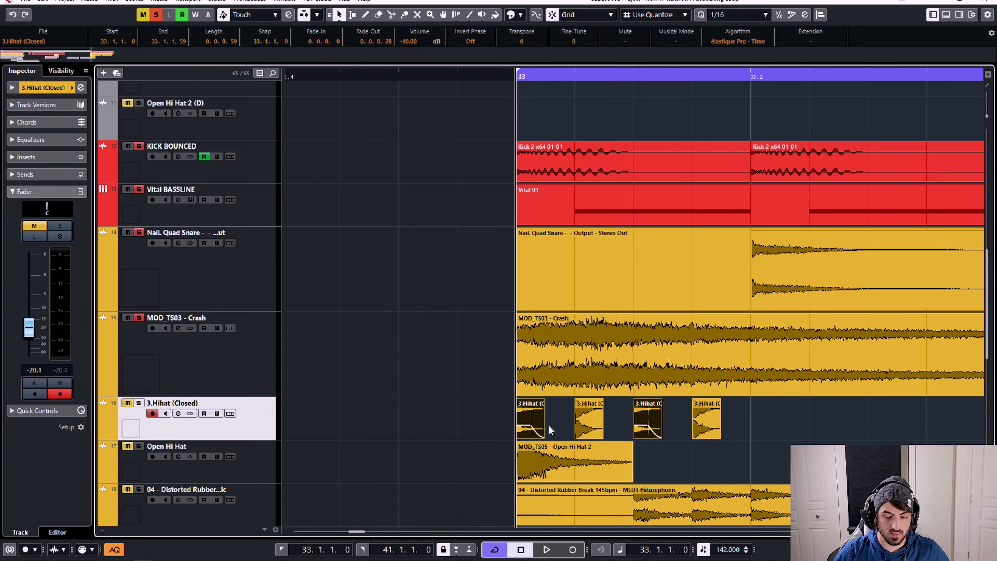
# Compare the quieter and louder closed hi-hat hits in the four-hit pattern by selecting them in turn
pyautogui.click(649, 419)
pyautogui.click(709, 420)
pyautogui.click(534, 421)
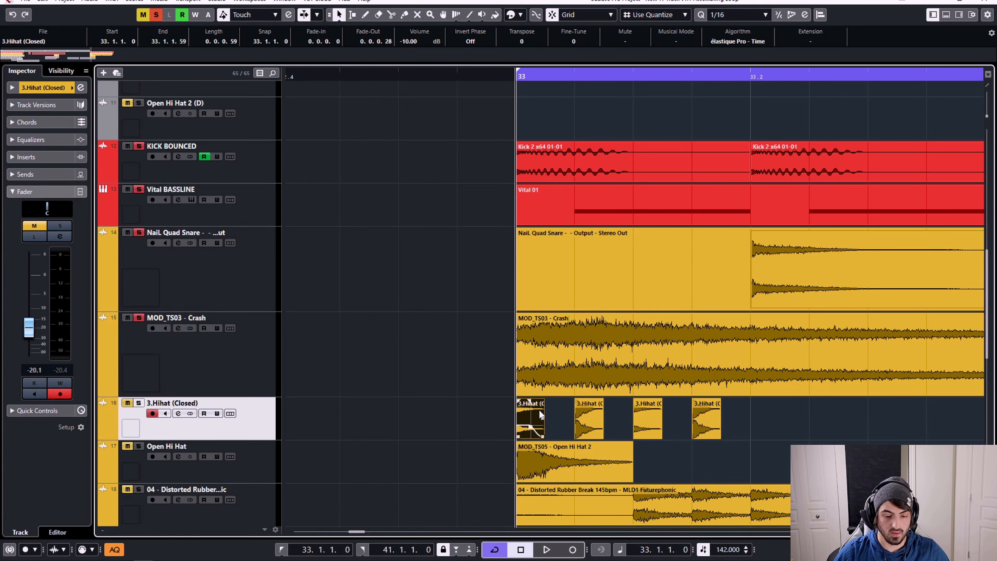
pyautogui.click(590, 418)
pyautogui.click(533, 416)
pyautogui.click(590, 412)
pyautogui.click(533, 415)
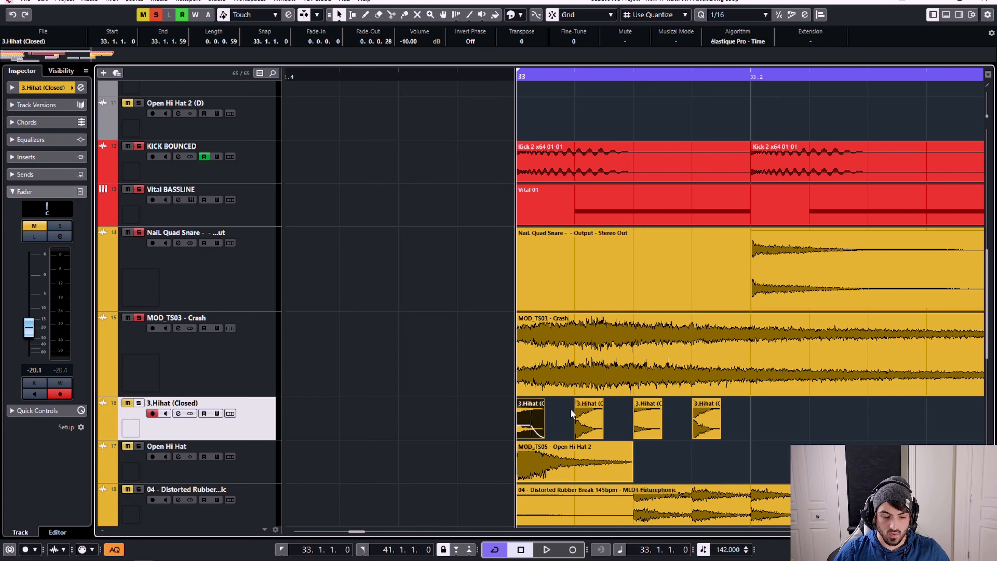
pyautogui.click(589, 420)
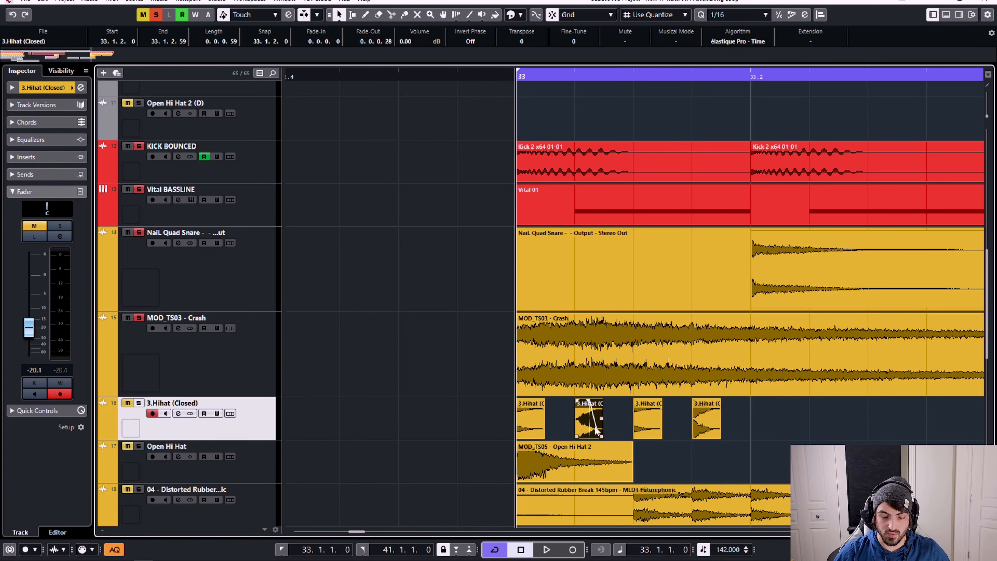
pyautogui.click(642, 423)
# Copy the four closed hi-hat hits across bars 33 and 34 and glue the copies into one clip
pyautogui.moveTo(750, 419); pyautogui.dragTo(527, 413)
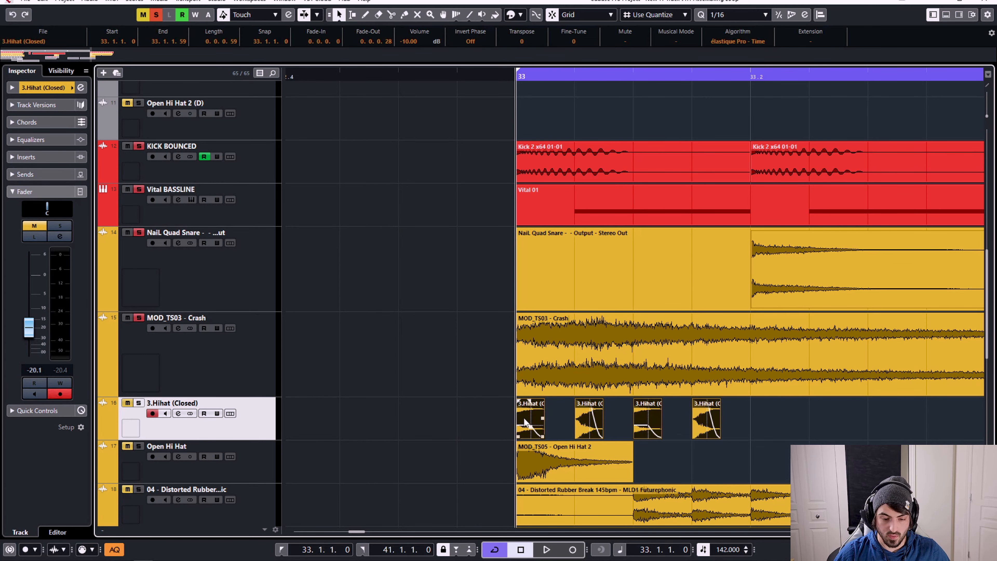
pyautogui.hotkey('ctrl', 'd')
pyautogui.scroll(-3, 621, 413)
pyautogui.moveTo(794, 417); pyautogui.dragTo(570, 412)
pyautogui.moveTo(586, 412); pyautogui.dragTo(738, 417)
pyautogui.scroll(-3, 575, 413)
pyautogui.moveTo(532, 397); pyautogui.dragTo(881, 411)
pyautogui.click(880, 413)
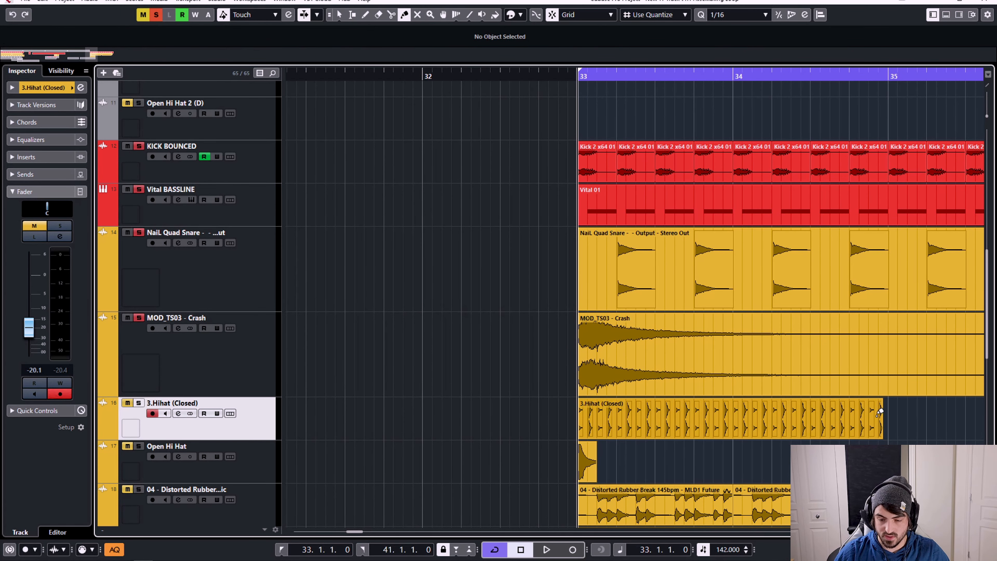
# Extend the two-bar closed hi-hat clip's end to bar 35 and duplicate it until it reaches bar 41
pyautogui.press('1')
pyautogui.click(646, 413)
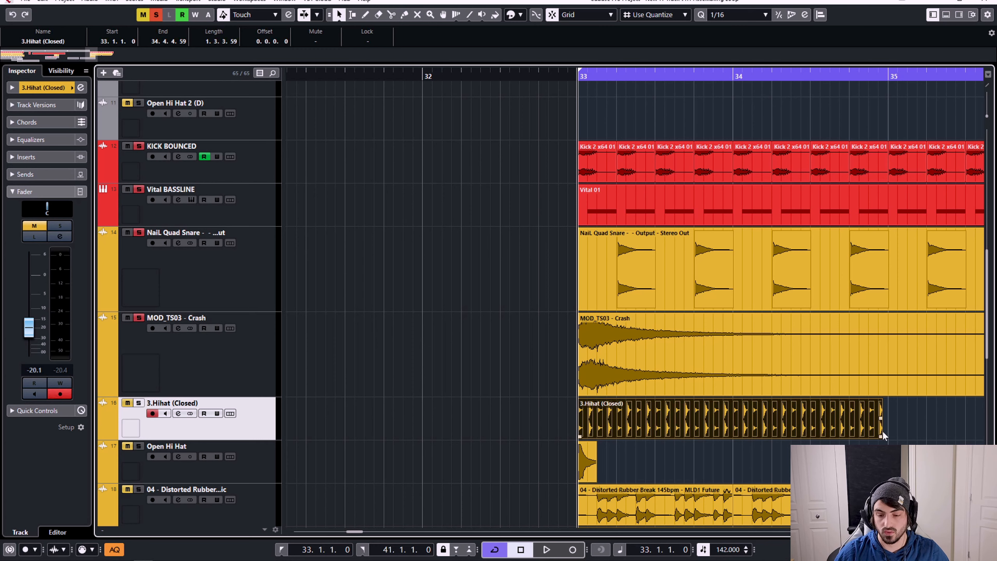
pyautogui.moveTo(880, 435); pyautogui.dragTo(888, 435)
pyautogui.scroll(-3, 718, 410)
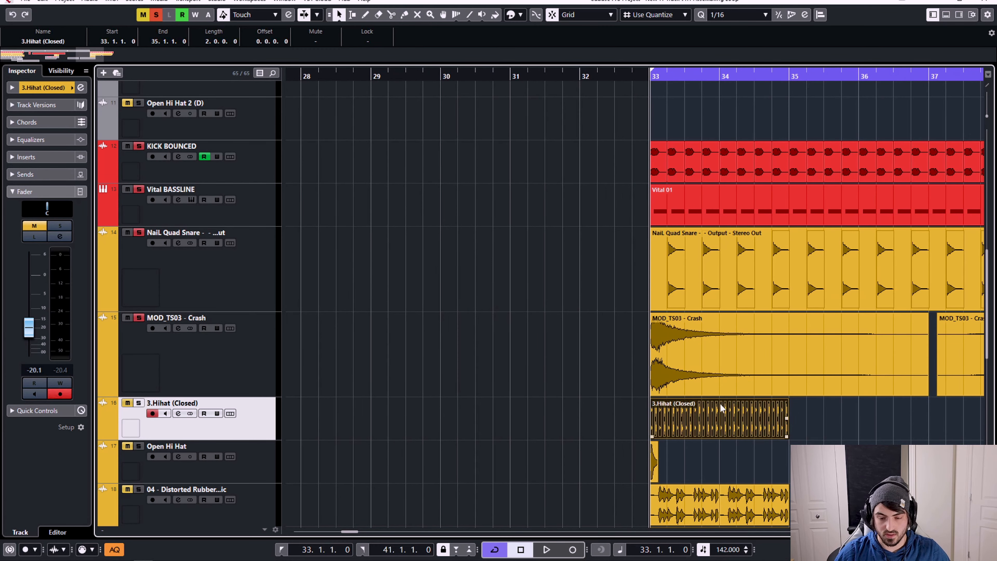
pyautogui.hotkey('ctrl', 'd')
pyautogui.scroll(-2, 725, 411)
pyautogui.hotkey('ctrl', 'd')
pyautogui.scroll(-1, 711, 406)
pyautogui.hotkey('ctrl', 'd')
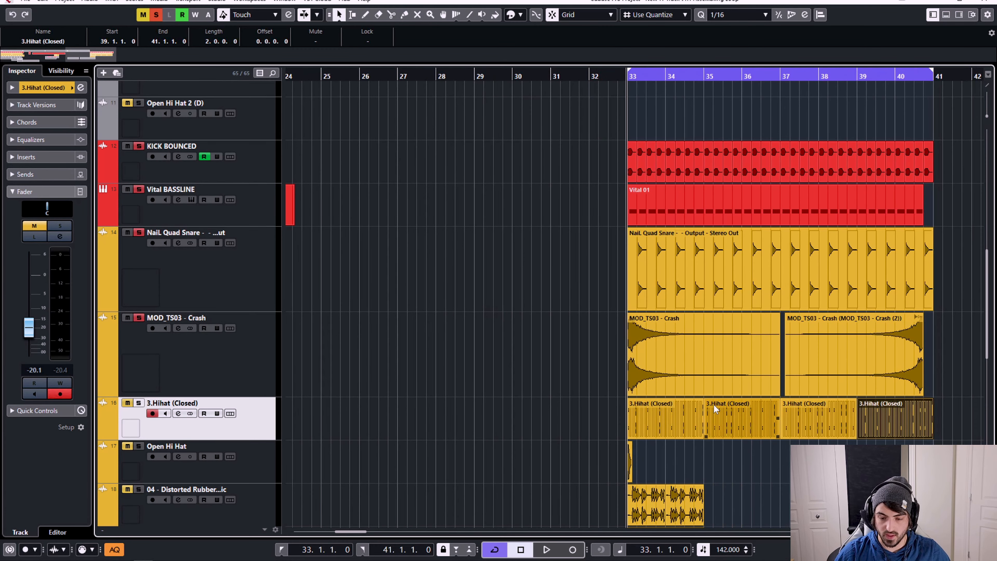
# Glue the four two-bar closed hi-hat clips into one clip and select it
pyautogui.press('4')
pyautogui.click(674, 416)
pyautogui.click(679, 416)
pyautogui.click(684, 416)
pyautogui.press('1')
pyautogui.click(716, 420)
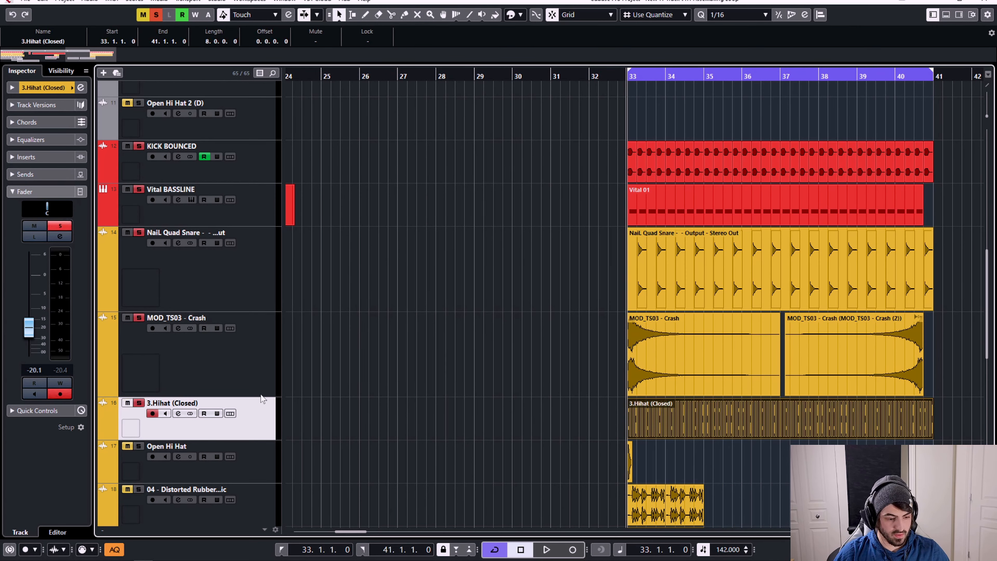
# Play the loop from bar 33 to hear the closed hi-hats with the kick, bassline and snare, and stop playback
pyautogui.click(247, 360)
pyautogui.click(244, 282)
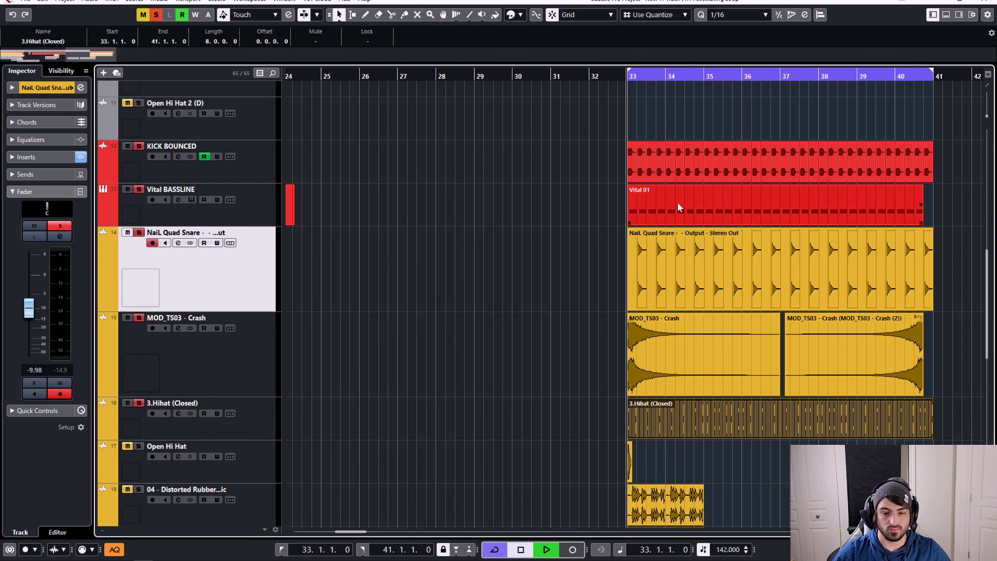
pyautogui.press('space')
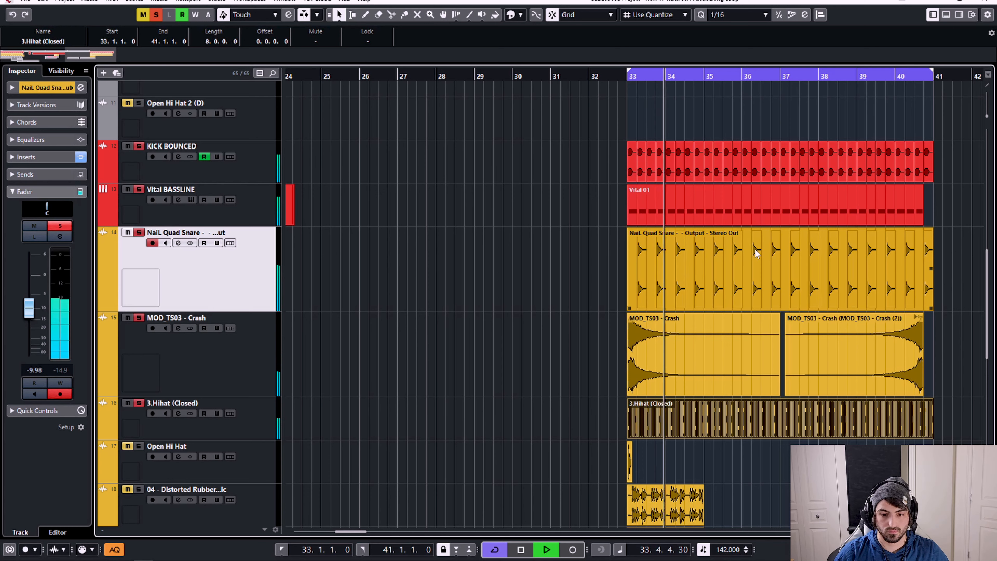
pyautogui.click(764, 207)
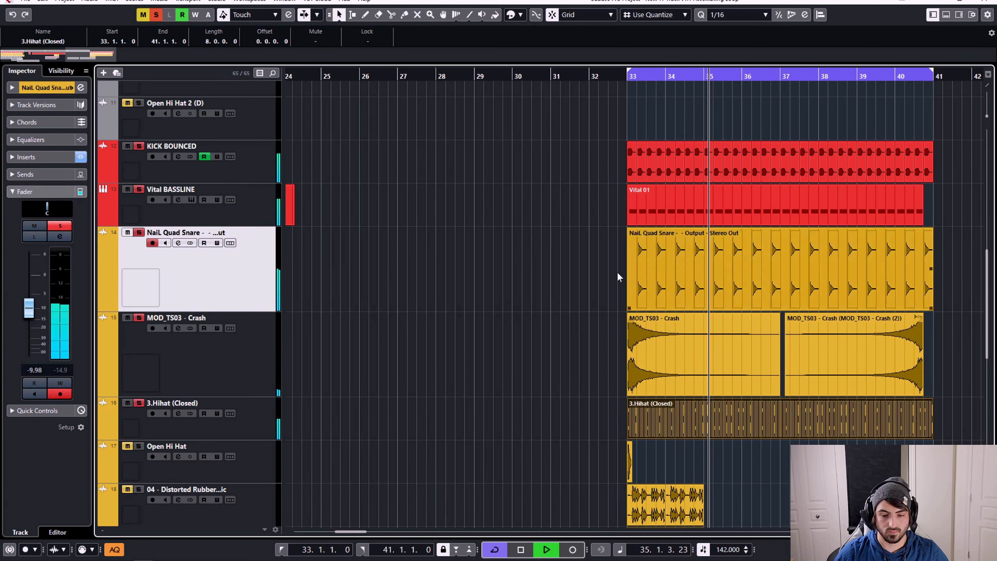
pyautogui.press('space')
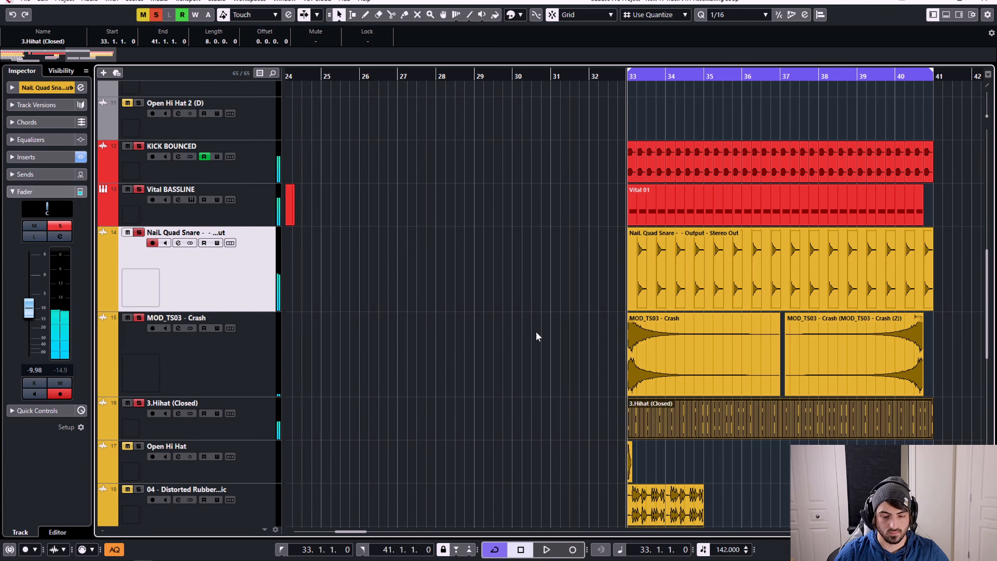
# Undo the closed hi-hat gluing and duplication back to the original four hits in bar 33's first beat
pyautogui.hotkey('ctrl', 'z')
pyautogui.hotkey('ctrl', 'z')
pyautogui.hotkey('ctrl', 'z')
pyautogui.hotkey('ctrl', 'z')
pyautogui.moveTo(711, 429); pyautogui.dragTo(603, 426)
pyautogui.scroll(7, 599, 433)
pyautogui.hotkey('ctrl', 'z')
pyautogui.scroll(-3, 634, 423)
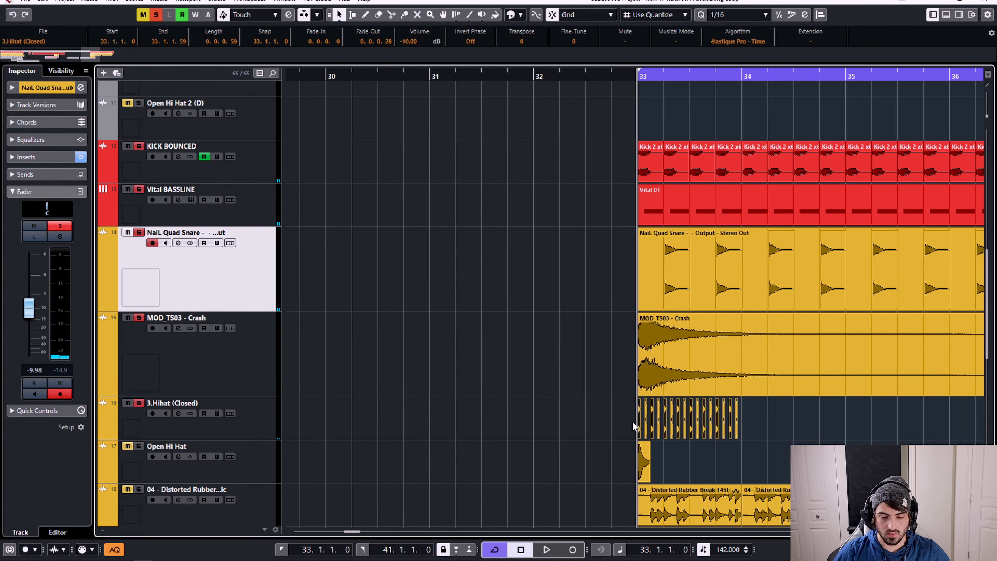
pyautogui.scroll(4, 632, 422)
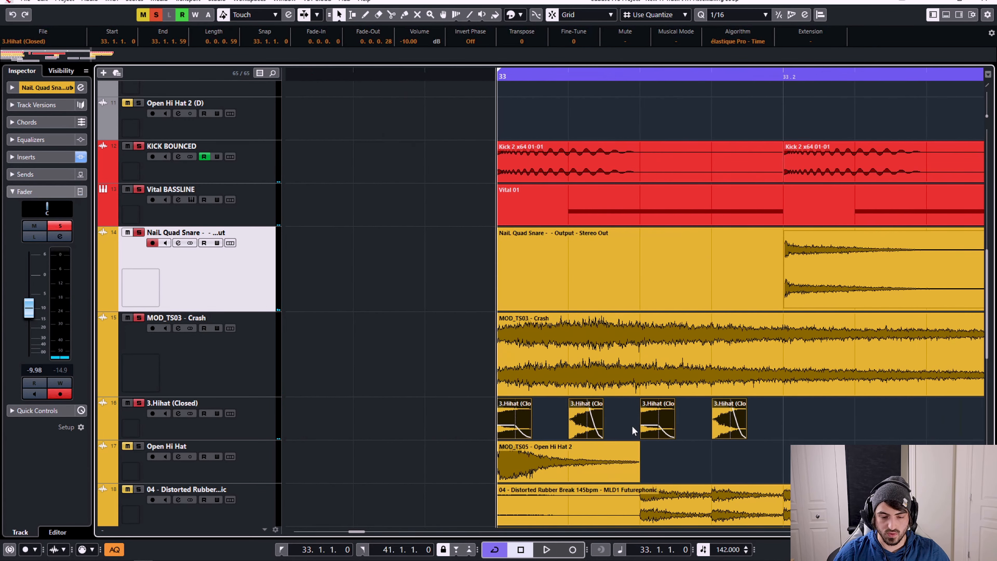
# Set the volume of the first and third closed hi-hat hits to -8 dB and deselect them
pyautogui.click(517, 413)
pyautogui.keyDown('shift'); pyautogui.click(657, 420); pyautogui.keyUp('shift')
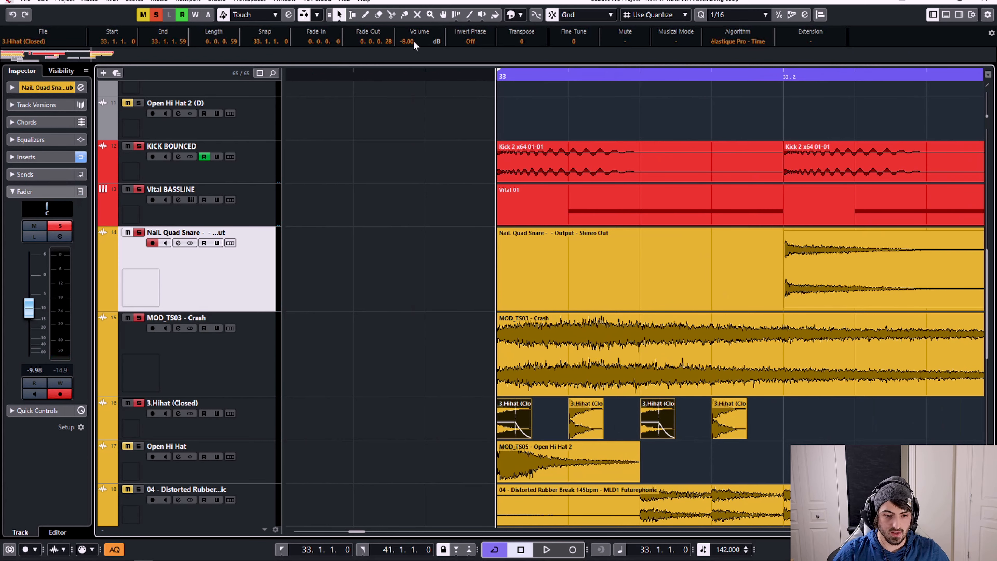
pyautogui.click(790, 428)
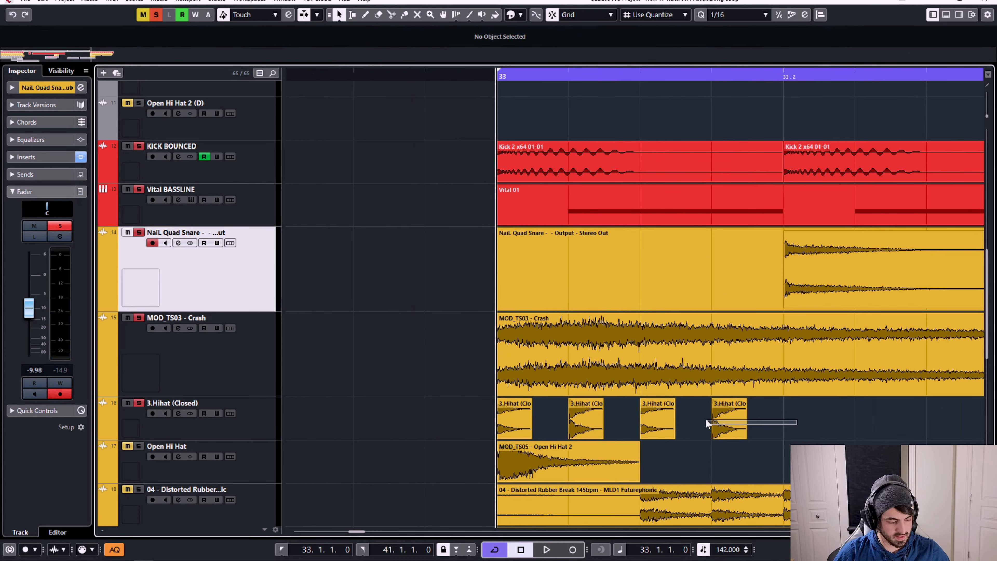
# Glue the four closed hi-hat hits into one clip and extend its end to beat 2 of bar 33
pyautogui.moveTo(706, 420); pyautogui.dragTo(510, 410)
pyautogui.press('4')
pyautogui.click(514, 413)
pyautogui.press('1')
pyautogui.click(514, 414)
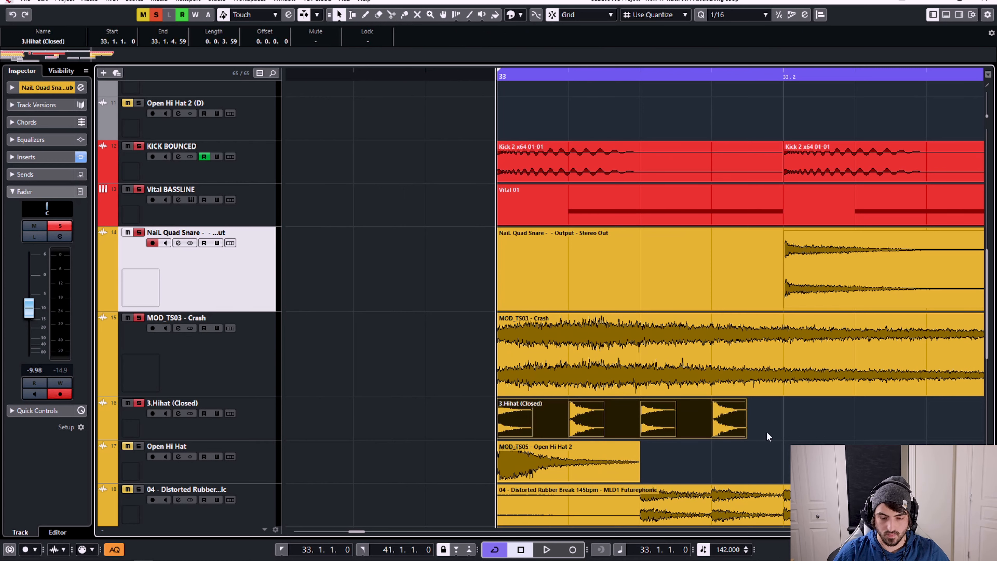
pyautogui.moveTo(745, 436); pyautogui.dragTo(760, 436)
# Duplicate the one-beat closed hi-hat clip repeatedly until the copies reach bar 41
pyautogui.scroll(-6, 665, 412)
pyautogui.hotkey('ctrl', 'd')
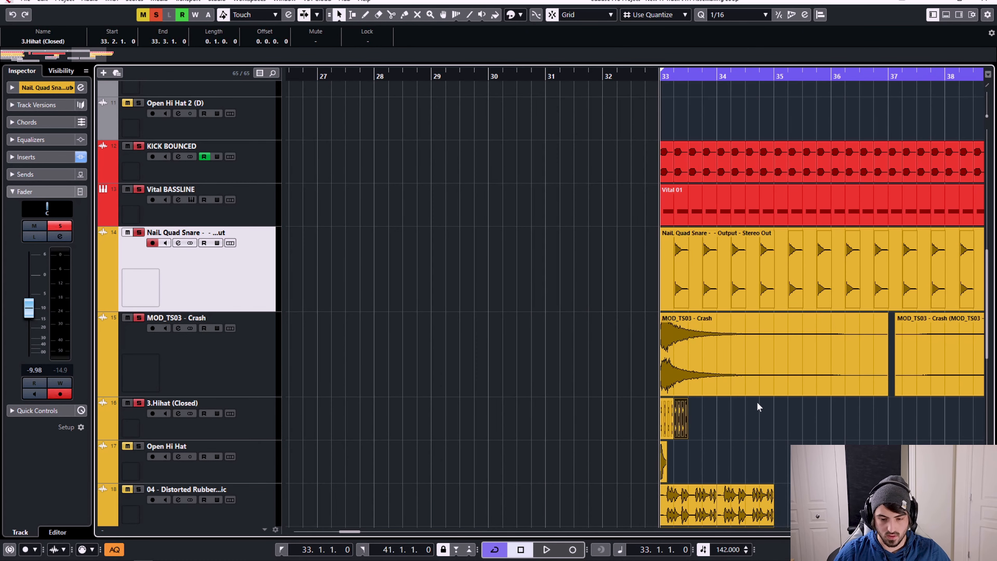
pyautogui.scroll(-2, 759, 408)
pyautogui.hotkey('ctrl', 'd')
pyautogui.hotkey('ctrl', 'd')
pyautogui.hotkey('ctrl', 'd')
pyautogui.hotkey('ctrl', 'd')
pyautogui.hotkey('ctrl', 'd')
pyautogui.hotkey('ctrl', 'd')
pyautogui.hotkey('ctrl', 'd')
pyautogui.hotkey('ctrl', 'd')
pyautogui.hotkey('ctrl', 'd')
pyautogui.hotkey('ctrl', 'd')
pyautogui.hotkey('ctrl', 'd')
pyautogui.hotkey('ctrl', 'd')
pyautogui.hotkey('ctrl', 'd')
pyautogui.hotkey('ctrl', 'd')
pyautogui.hotkey('ctrl', 'd')
pyautogui.hotkey('ctrl', 'd')
pyautogui.hotkey('ctrl', 'd')
pyautogui.hotkey('ctrl', 'd')
pyautogui.hotkey('ctrl', 'd')
pyautogui.hotkey('ctrl', 'd')
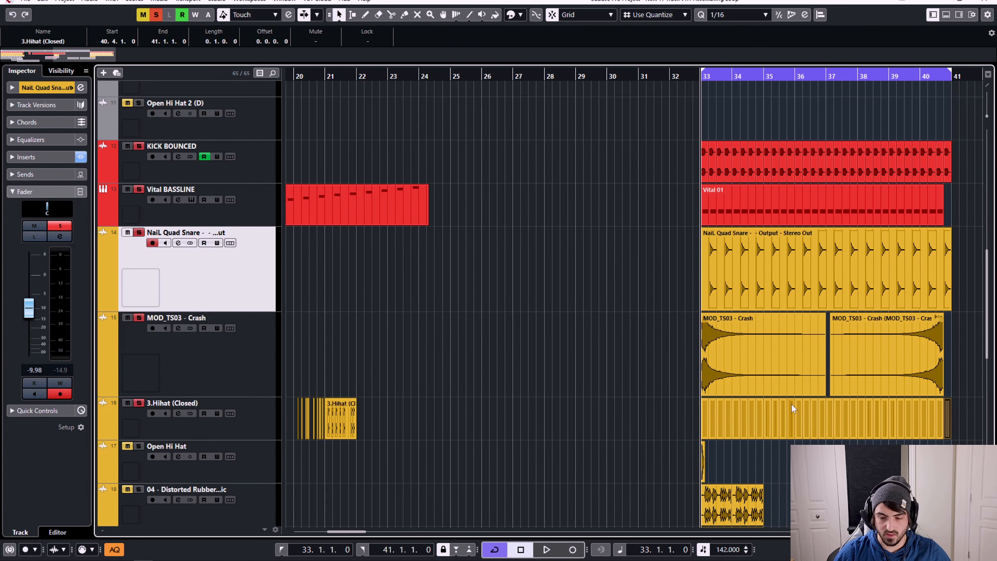
# Glue all the one-beat closed hi-hat clips from bar 33 to bar 41 into a single clip
pyautogui.moveTo(667, 412); pyautogui.dragTo(931, 419)
pyautogui.press('4')
pyautogui.click(931, 419)
pyautogui.press('1')
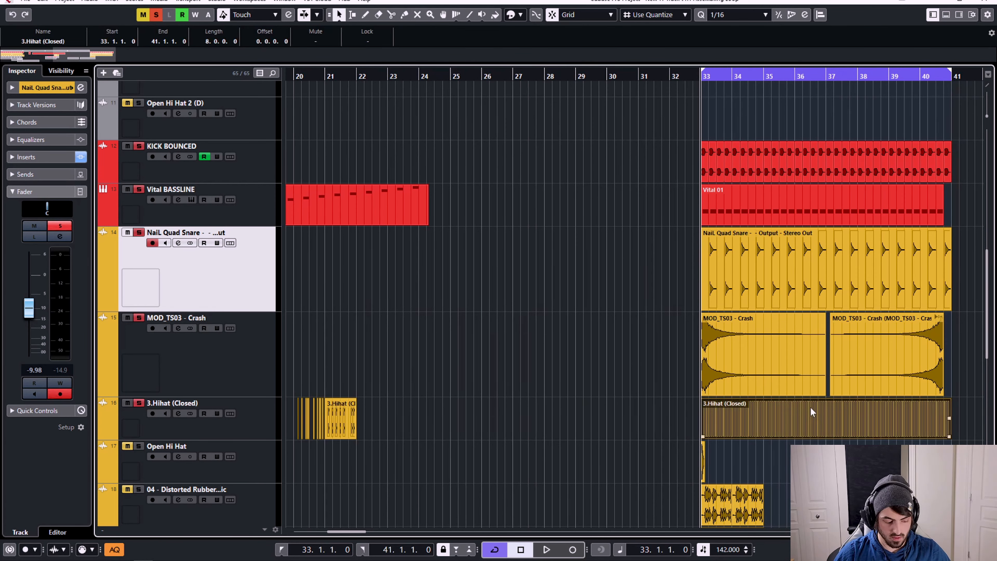
# Play the loop from bar 33 to audition the closed hi-hat pattern with the kick, bassline, snare and crash
pyautogui.press('space')
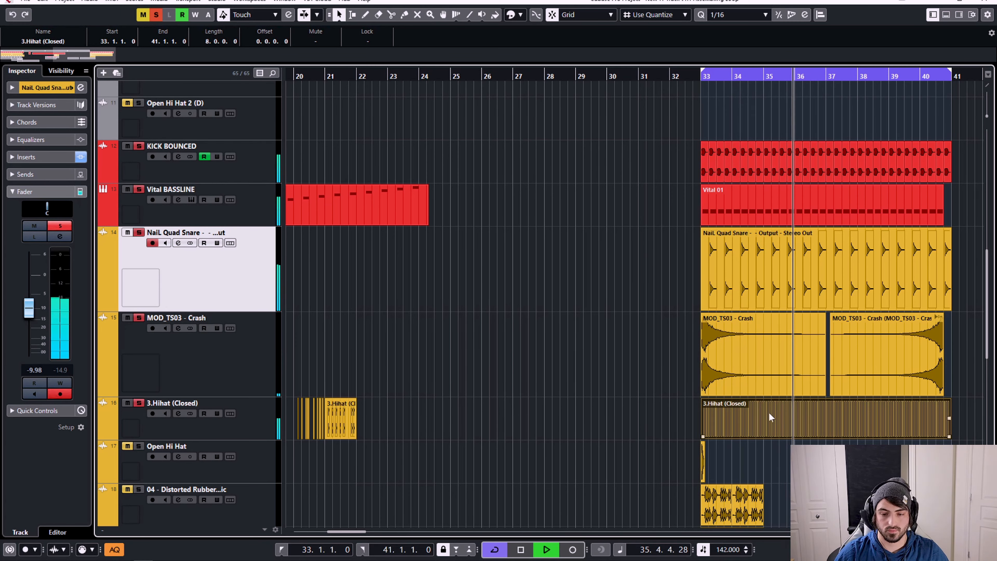
pyautogui.press('space')
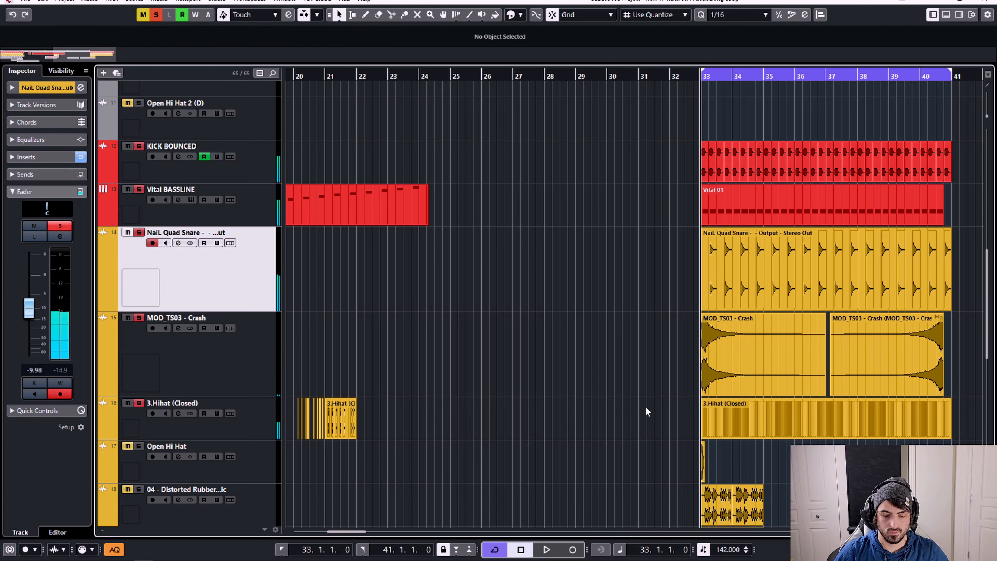
pyautogui.click(242, 414)
pyautogui.click(275, 358)
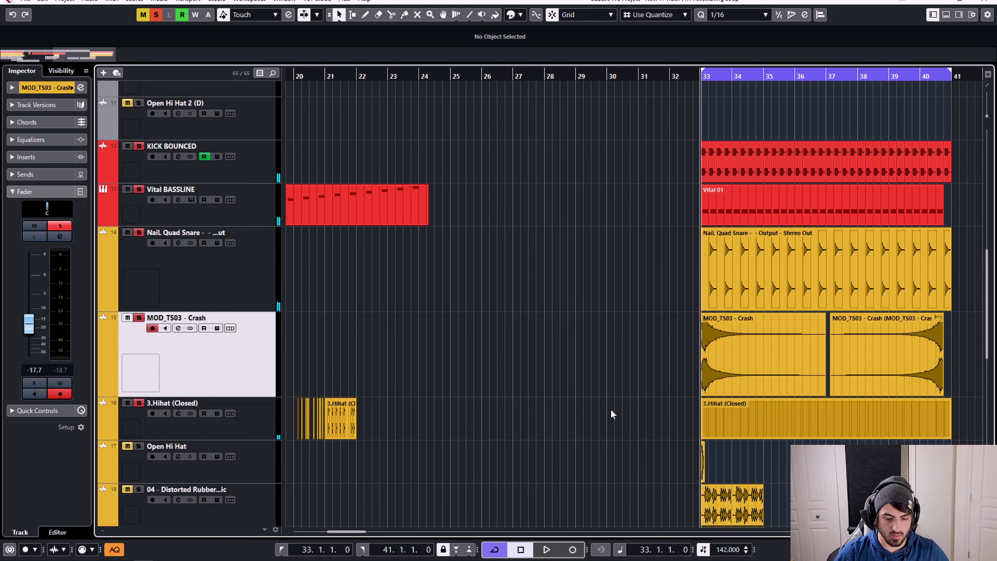
# Solo the Open Hi Hat track and move its hit to the first off-beat of bar 33, at 33.1.3
pyautogui.click(259, 462)
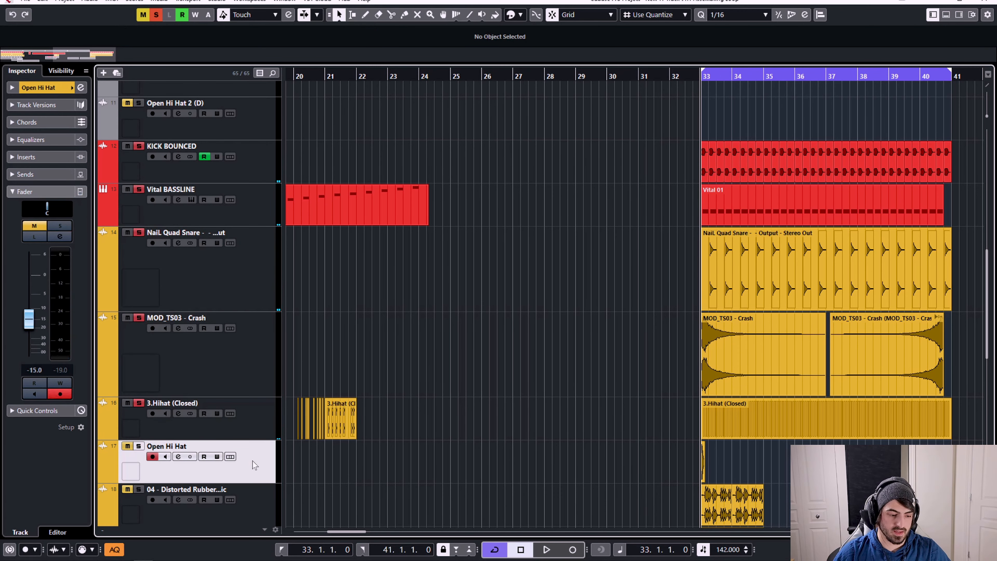
pyautogui.click(139, 446)
pyautogui.scroll(8, 761, 440)
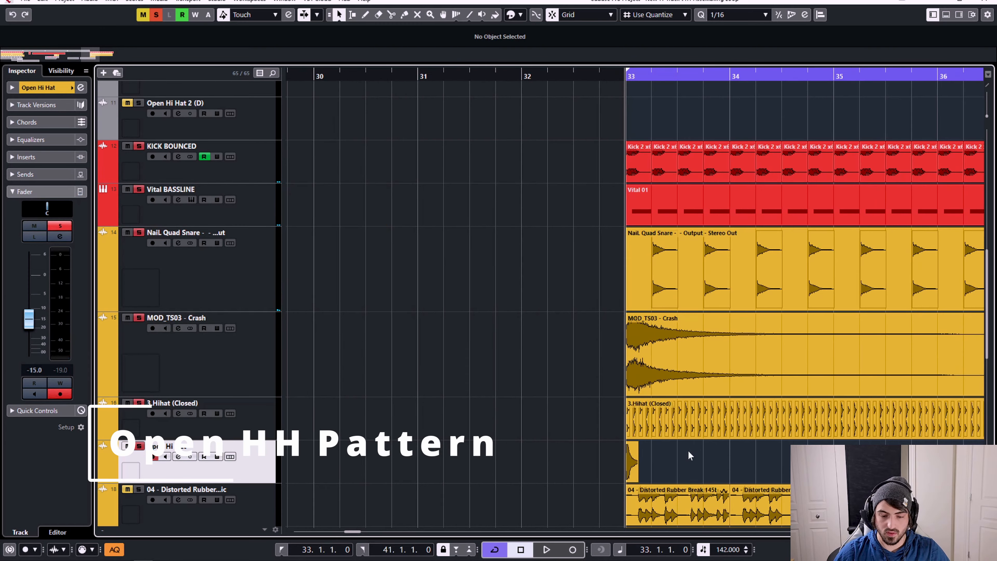
pyautogui.scroll(1, 620, 446)
pyautogui.moveTo(481, 460); pyautogui.dragTo(578, 462)
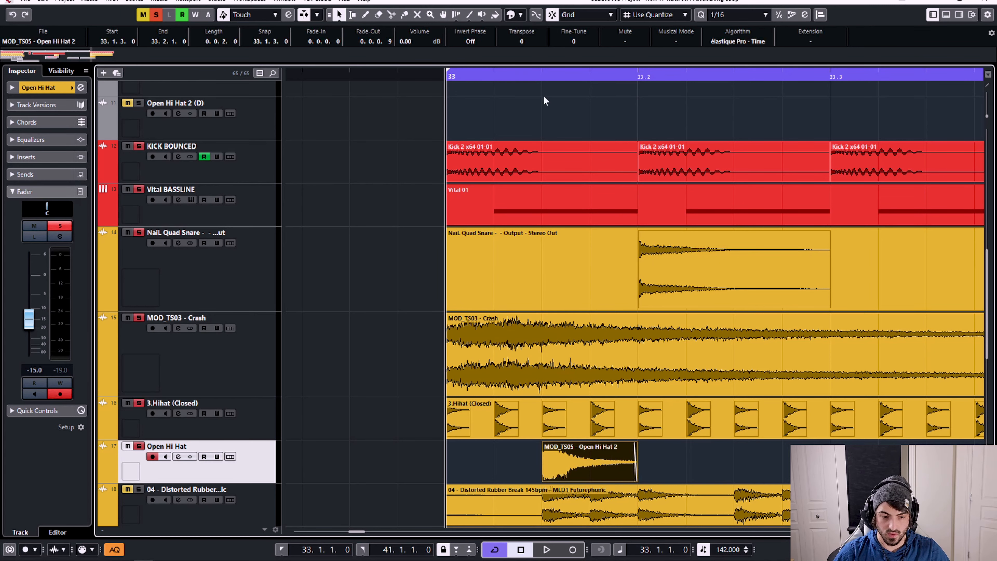
# Place the playback cursor at 33.1.3 to check the open hi-hat hit against the first kick
pyautogui.click(544, 157)
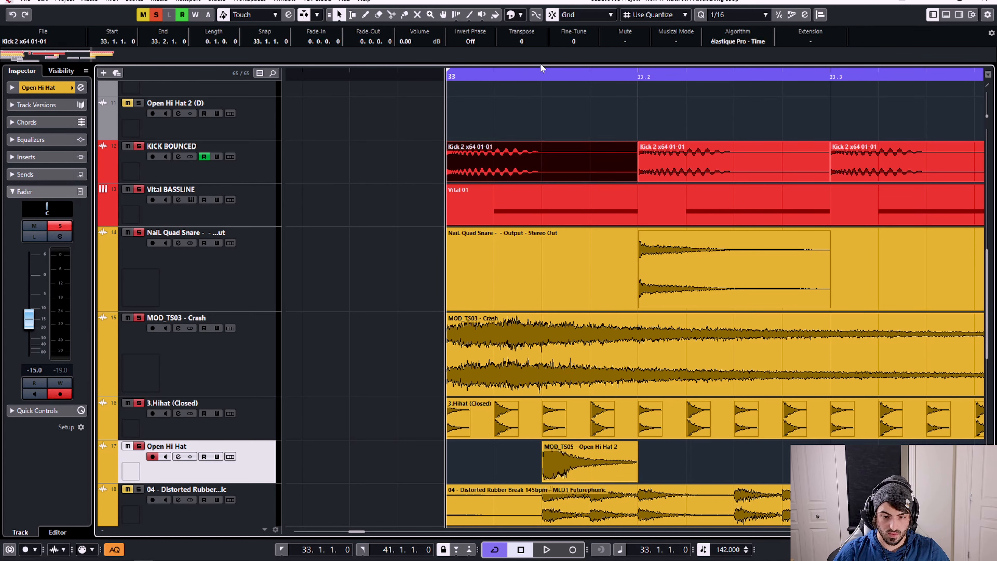
pyautogui.click(541, 73)
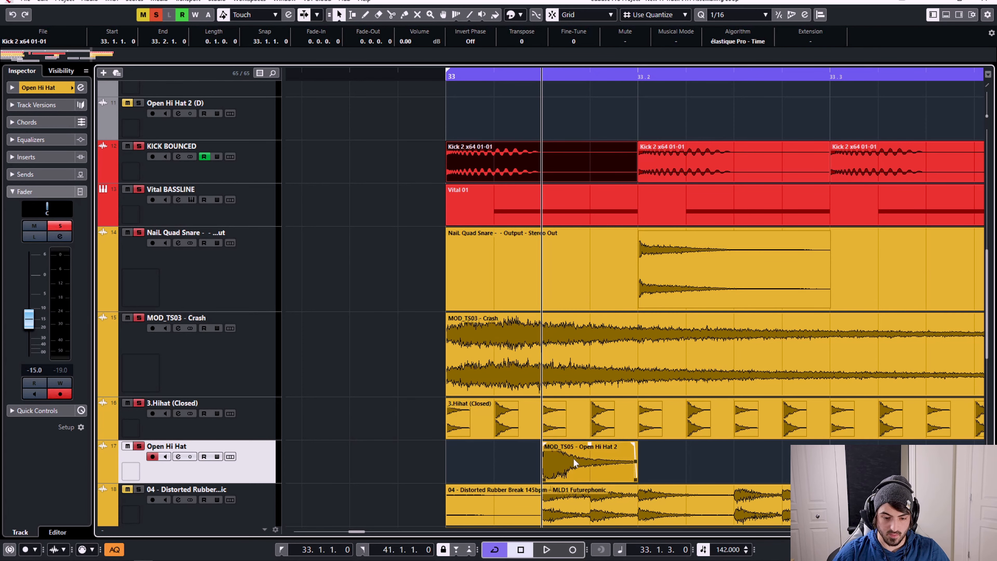
pyautogui.click(574, 460)
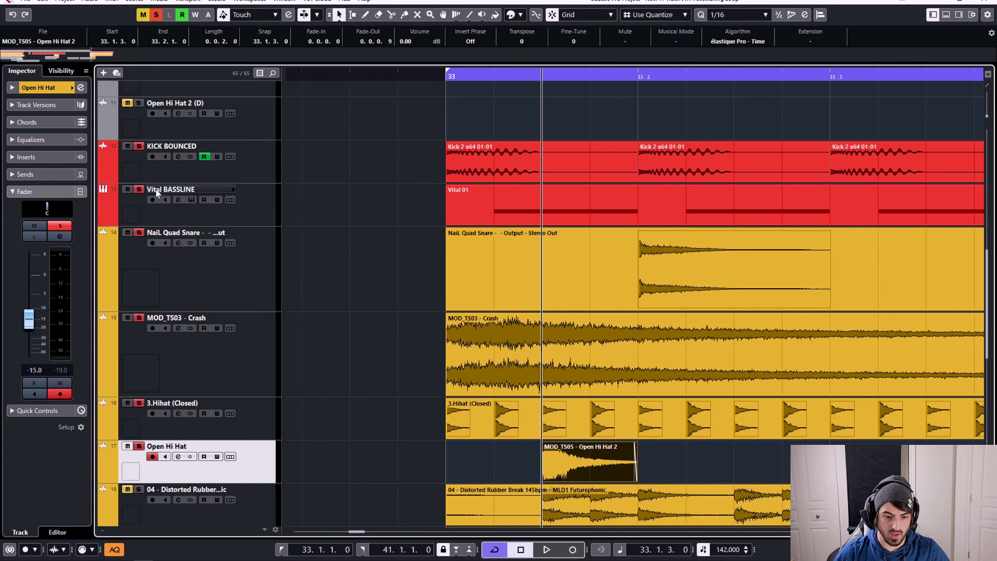
# Take the bassline, crash and closed hi-hat tracks out of solo and play the loop from bar 33
pyautogui.click(138, 317)
pyautogui.click(139, 402)
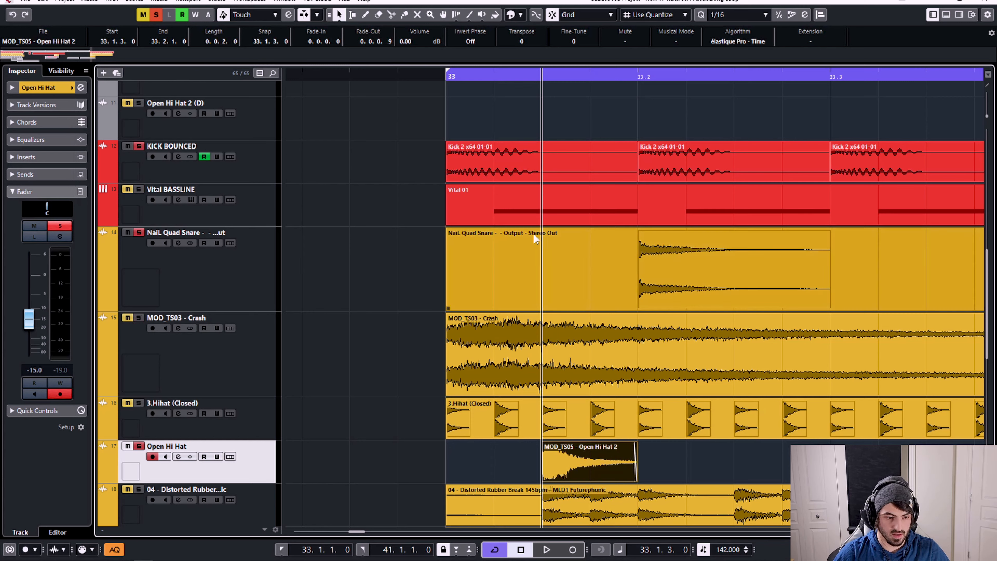
pyautogui.press('KP_1')
pyautogui.press('space')
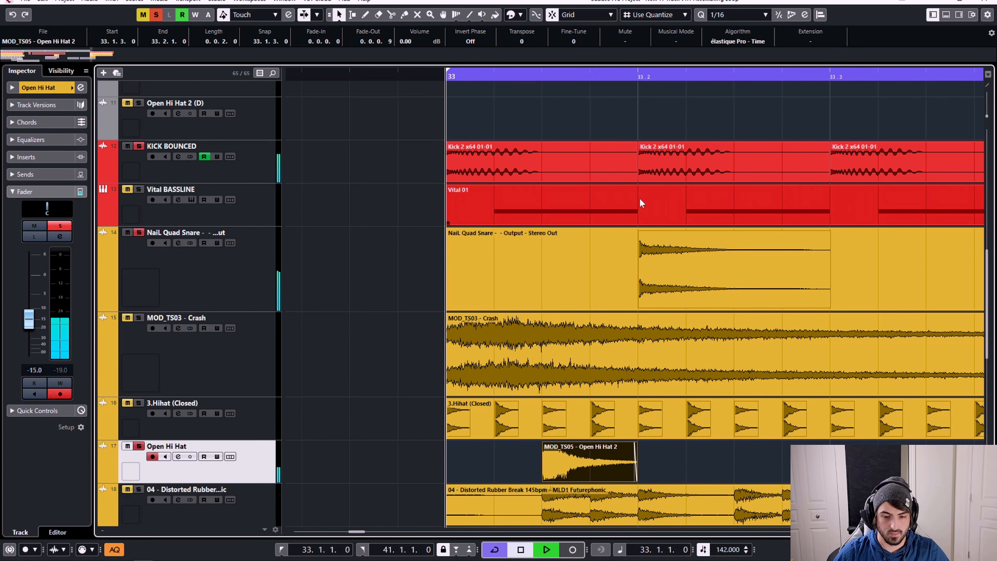
pyautogui.press('space')
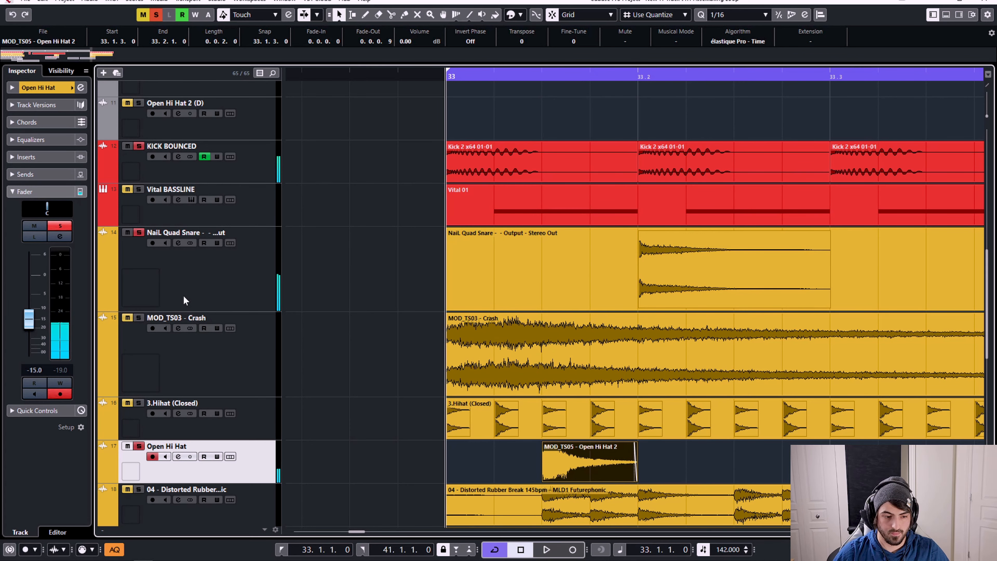
# Solo the closed hi-hat track again and play it together with the kick, snare and open hi-hat
pyautogui.click(140, 403)
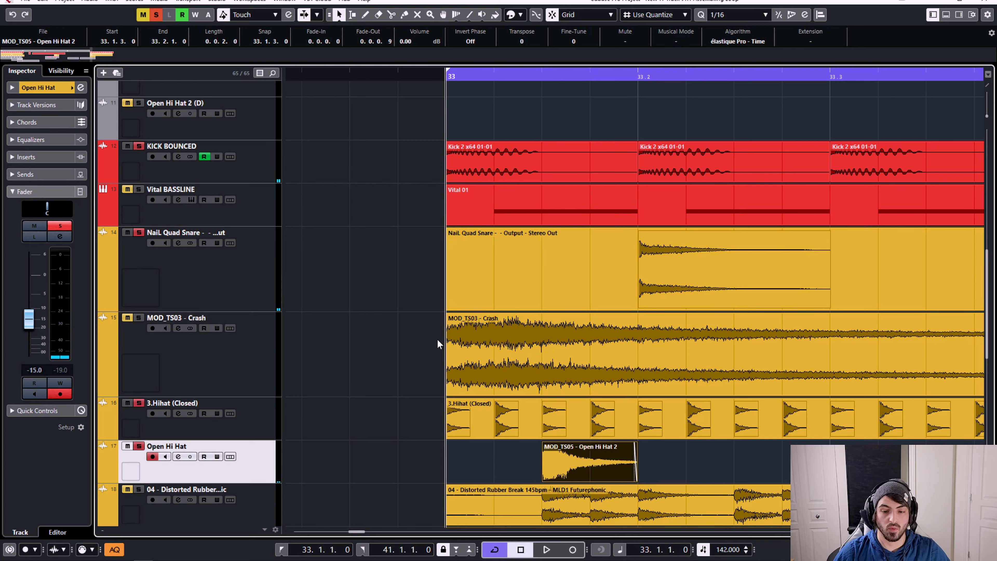
pyautogui.press('space')
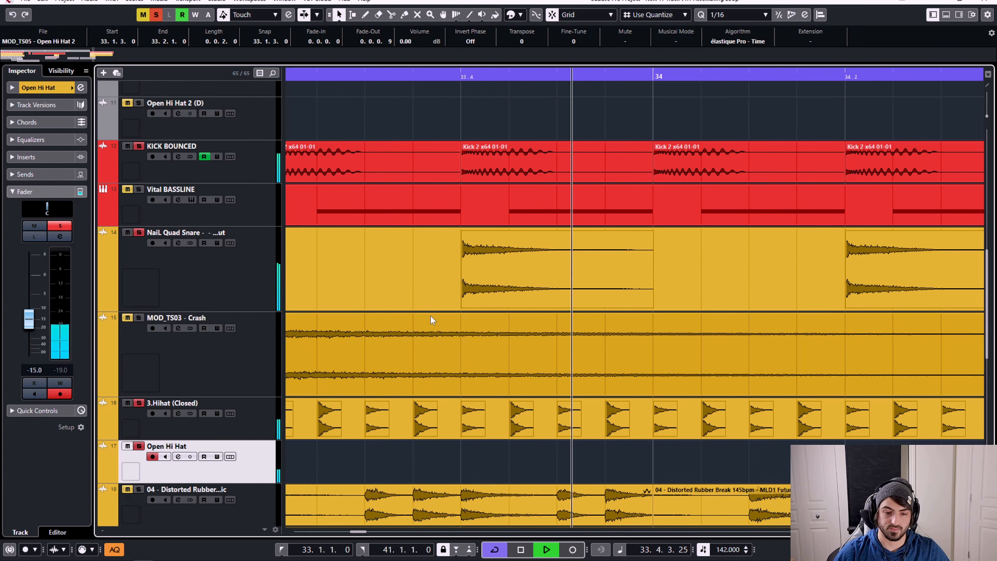
pyautogui.press('space')
# Copy the open hi-hat hit onto the off-beats of beats 2, 3 and 4 in bar 33
pyautogui.scroll(-3, 479, 340)
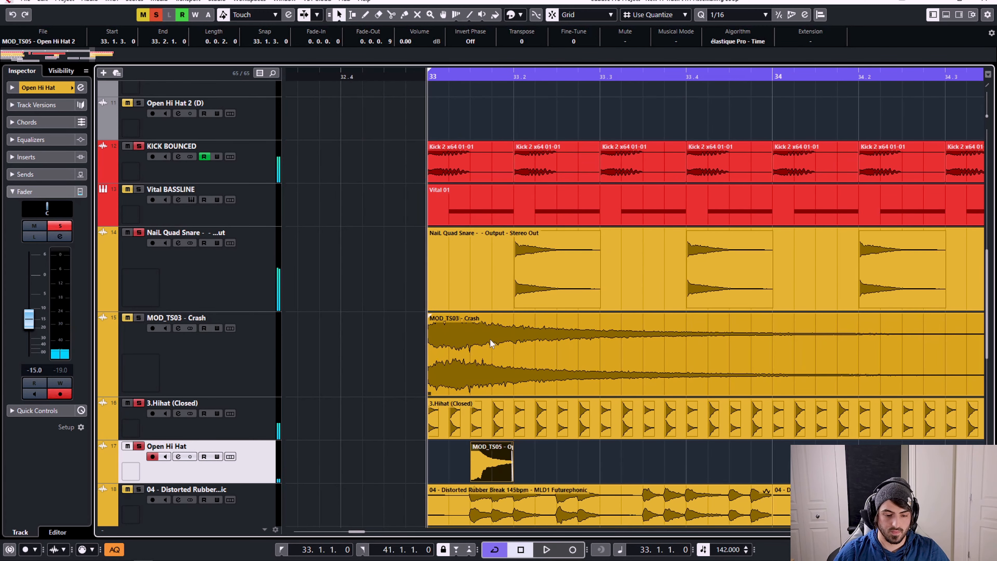
pyautogui.click(515, 460)
pyautogui.moveTo(487, 463); pyautogui.dragTo(574, 461)
pyautogui.click(634, 461)
pyautogui.moveTo(635, 462); pyautogui.dragTo(499, 464)
pyautogui.moveTo(480, 462); pyautogui.dragTo(651, 461)
# Glue the four open hi-hat hits into one clip and extend its start back to the beginning of bar 33
pyautogui.press('4')
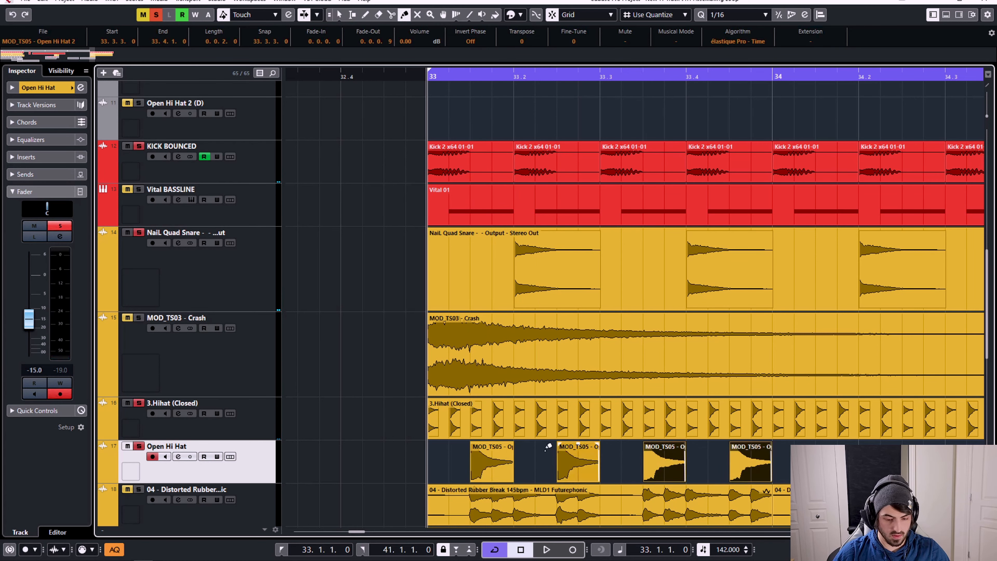
pyautogui.click(480, 456)
pyautogui.click(480, 456)
pyautogui.click(480, 456)
pyautogui.press('1')
pyautogui.click(566, 470)
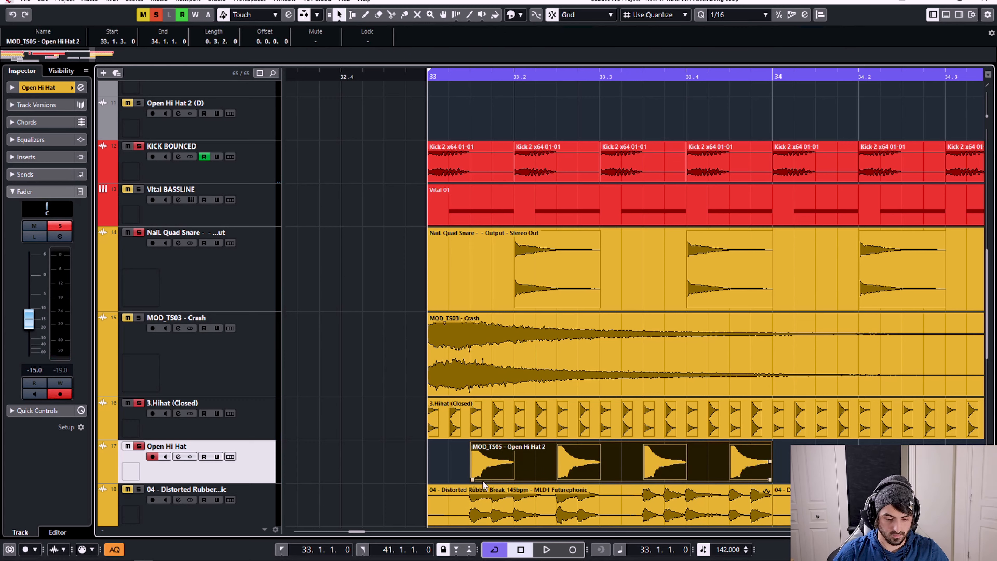
pyautogui.moveTo(474, 478); pyautogui.dragTo(428, 479)
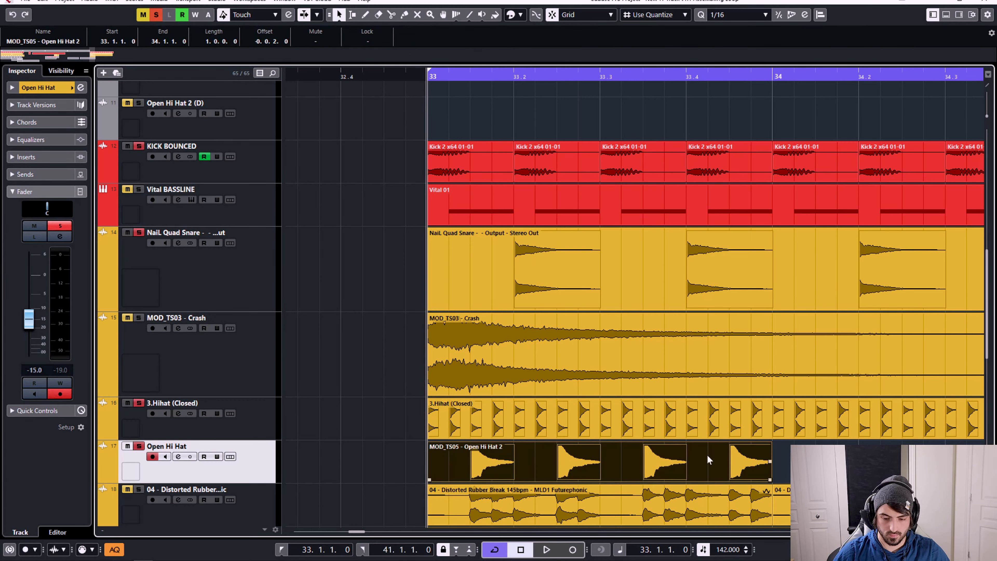
# Duplicate the one-bar open hi-hat clip repeatedly until the copies reach bar 41
pyautogui.scroll(-3, 708, 455)
pyautogui.hotkey('ctrl', 'd')
pyautogui.hotkey('ctrl', 'd')
pyautogui.scroll(-2, 695, 448)
pyautogui.hotkey('ctrl', 'd')
pyautogui.scroll(-2, 690, 445)
pyautogui.hotkey('ctrl', 'd')
pyautogui.hotkey('ctrl', 'd')
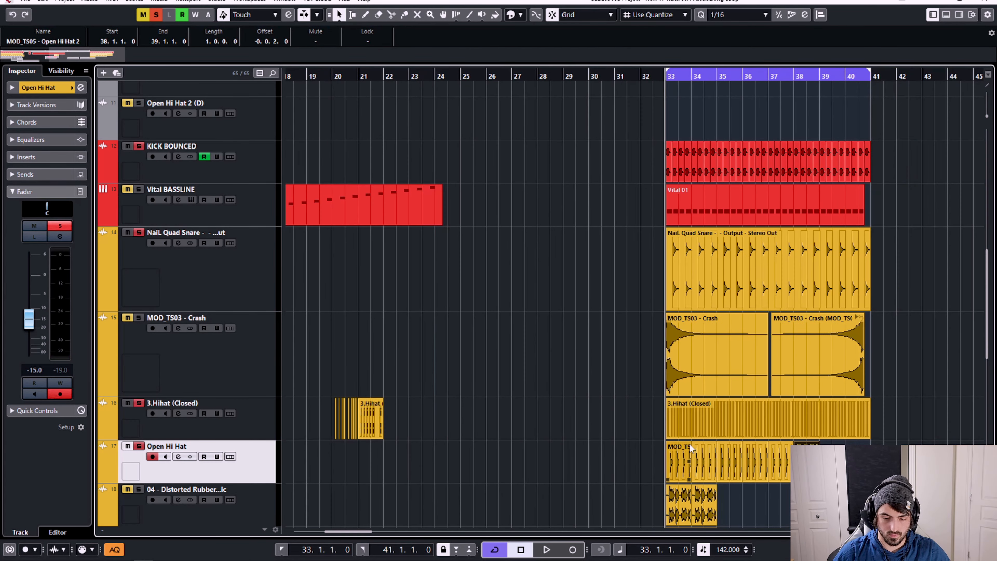
pyautogui.hotkey('ctrl', 'd')
pyautogui.hotkey('ctrl', 'd')
pyautogui.scroll(6, 836, 451)
pyautogui.scroll(-2, 711, 442)
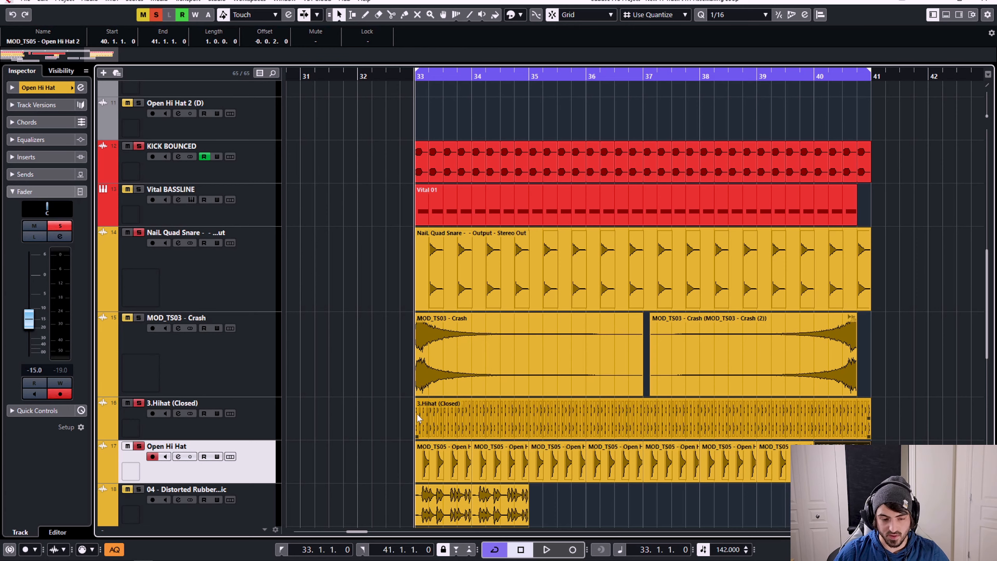
pyautogui.scroll(5, 442, 419)
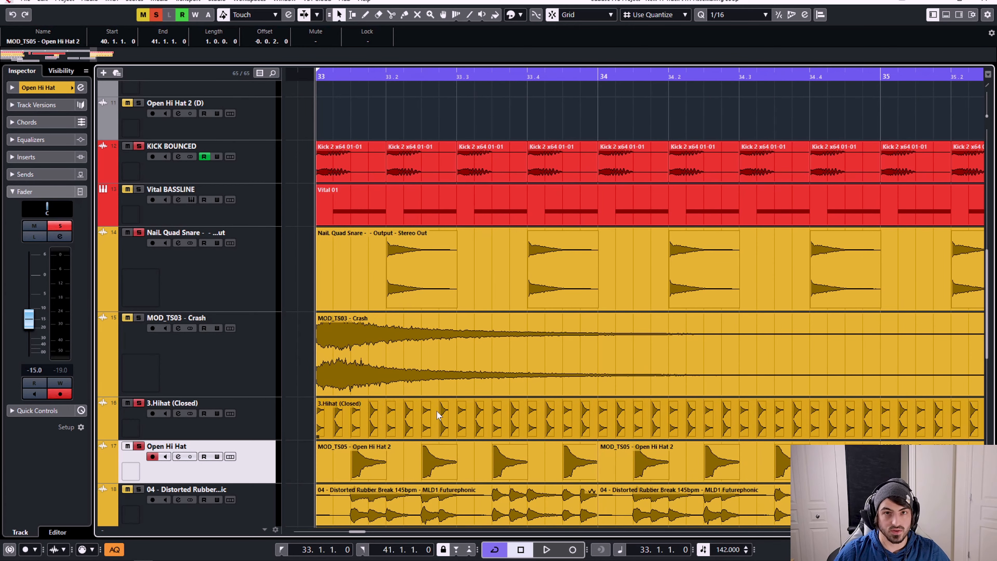
pyautogui.scroll(-3, 267, 466)
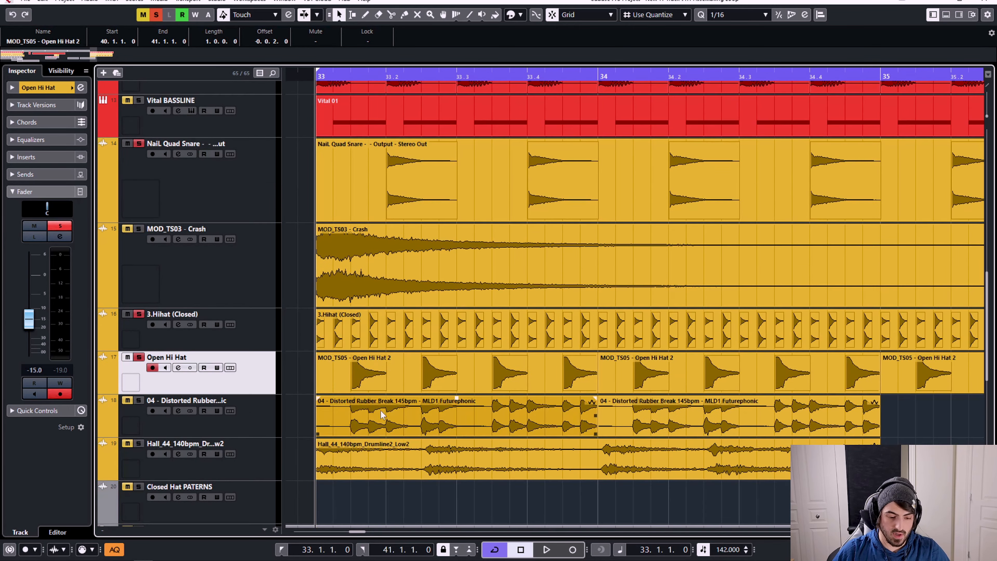
pyautogui.scroll(-5, 694, 361)
pyautogui.scroll(4, 695, 361)
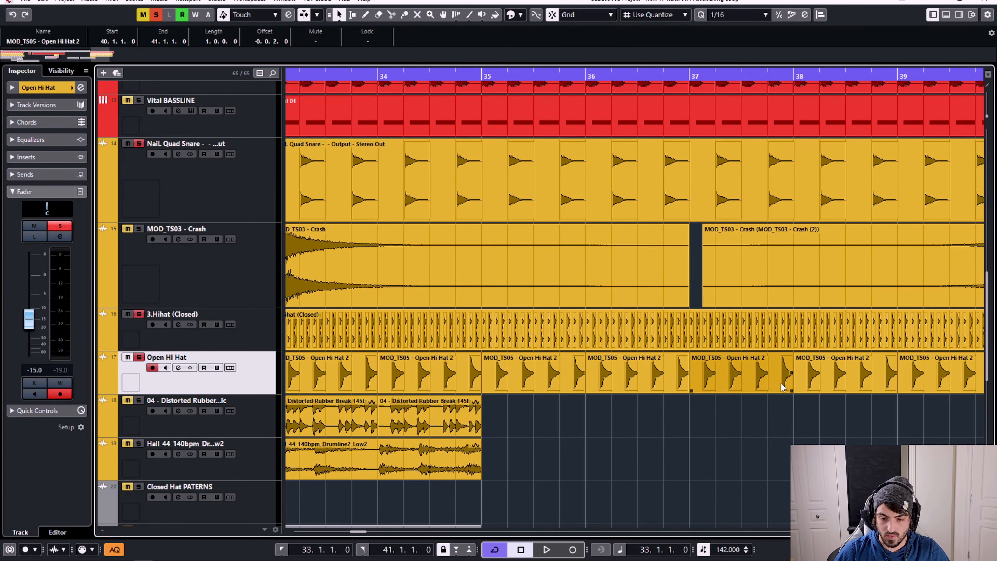
pyautogui.scroll(2, 729, 394)
pyautogui.scroll(-4, 723, 395)
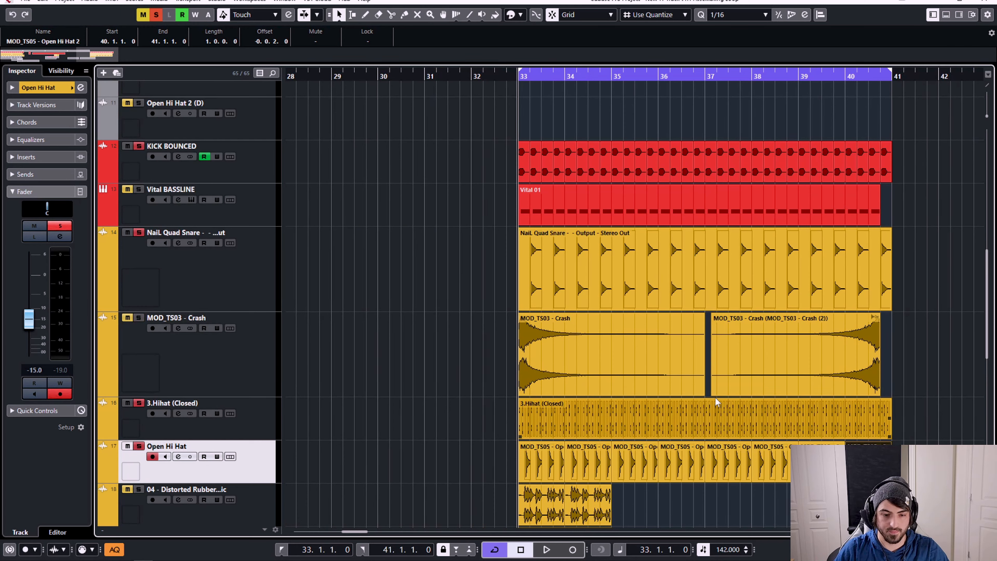
# Bring the bassline back into solo and lower the Open Hi Hat track's volume to -16.4 dB while the loop plays
pyautogui.click(668, 339)
pyautogui.press('space')
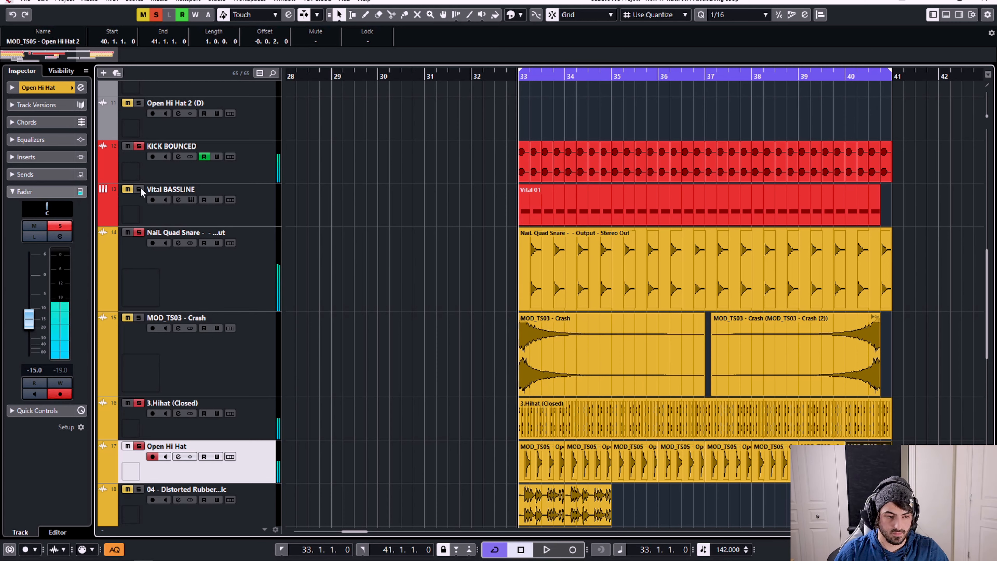
pyautogui.press('space')
pyautogui.press('space')
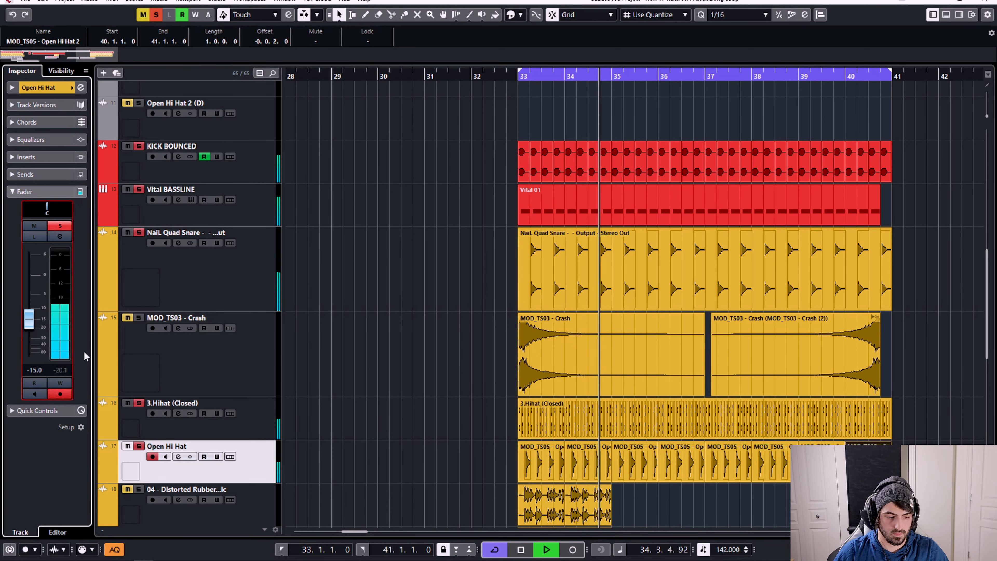
pyautogui.moveTo(31, 326); pyautogui.dragTo(31, 329)
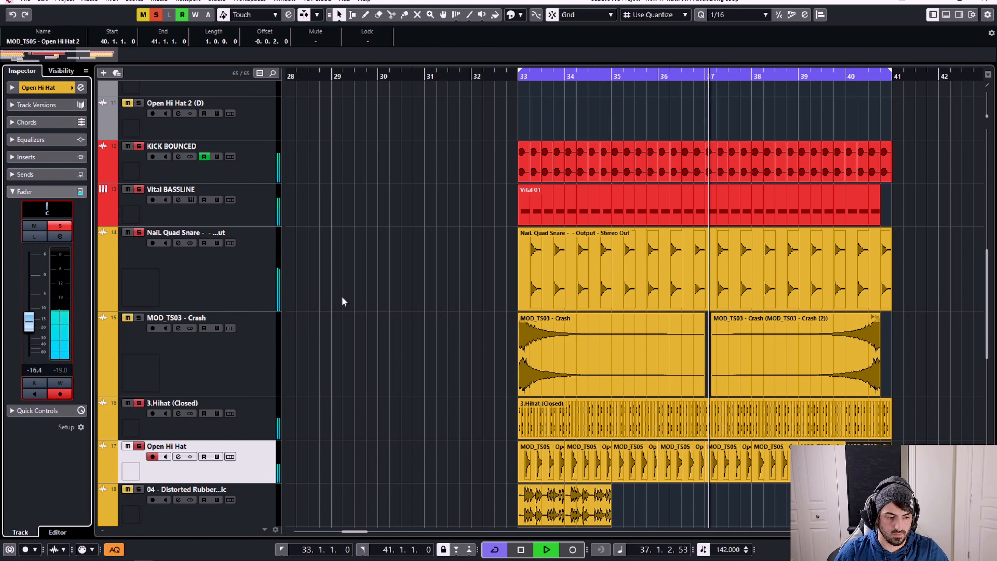
pyautogui.press('space')
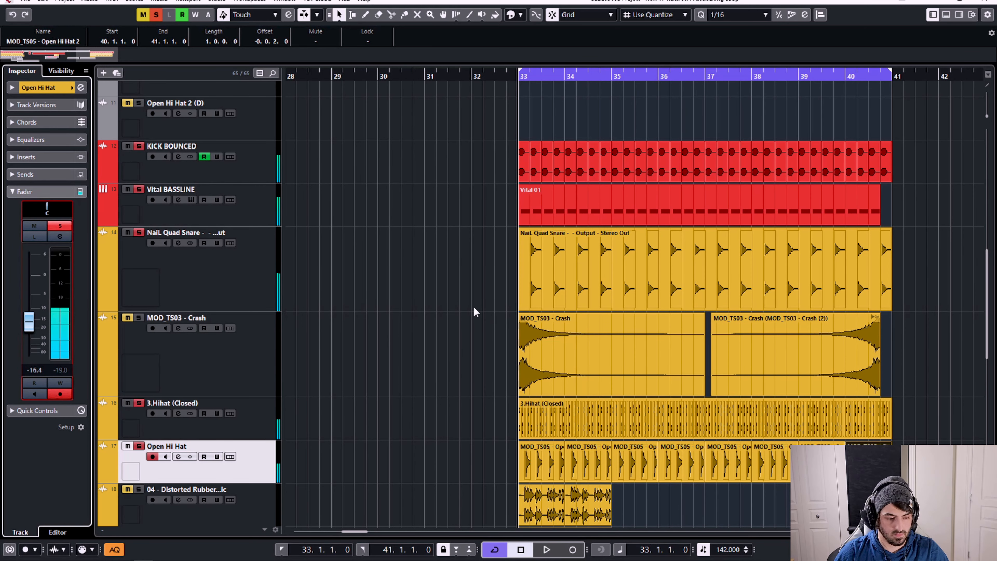
# Duplicate the Open Hi Hat track together with its clips
pyautogui.click(257, 463)
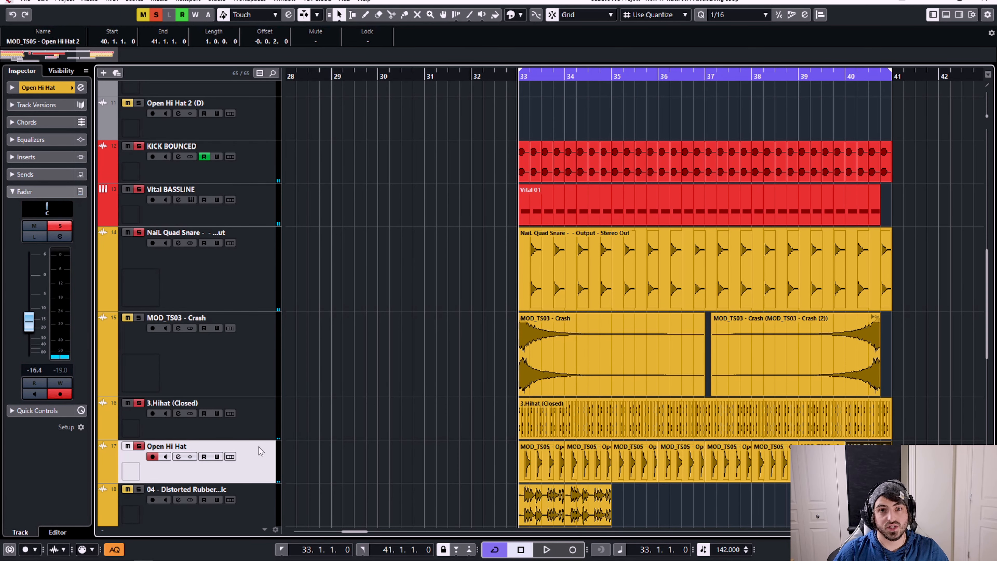
pyautogui.rightClick(261, 451)
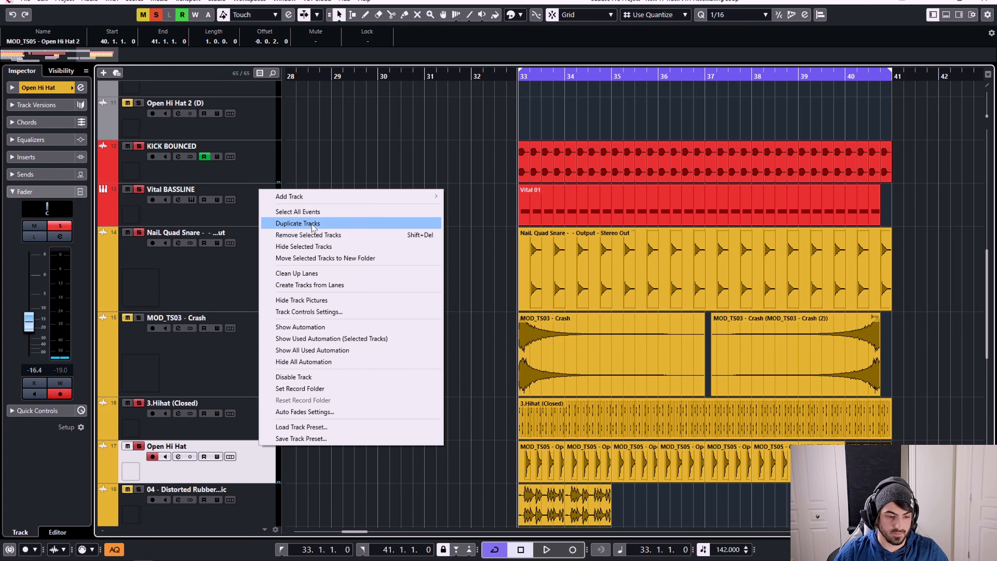
pyautogui.press('Escape')
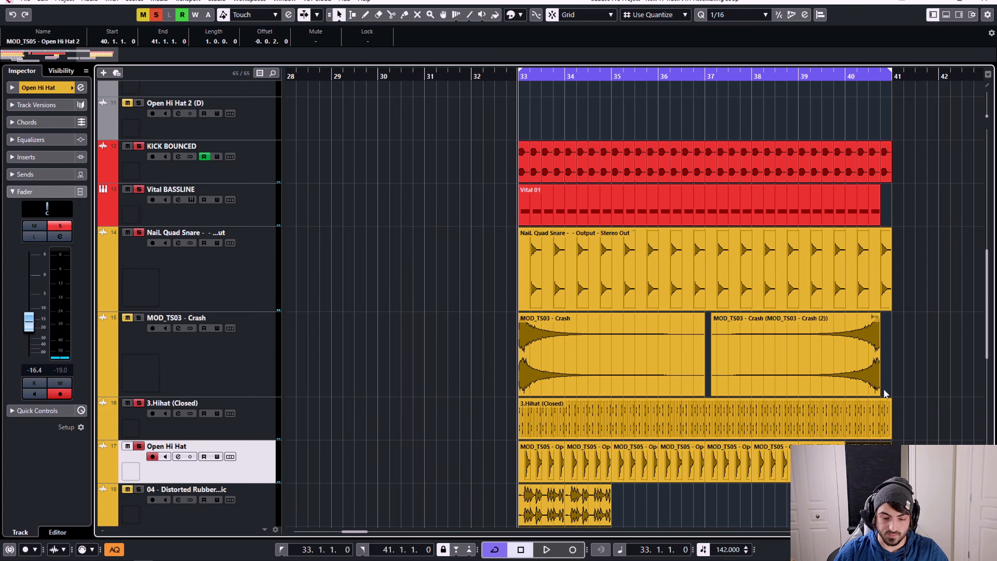
pyautogui.hotkey('ctrl', 'shift', 'd')
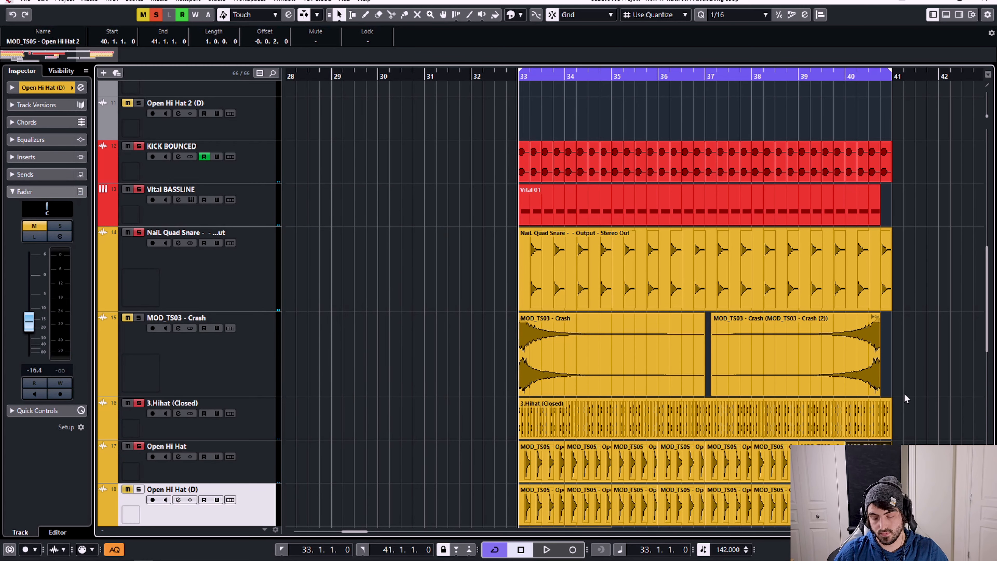
# Color the duplicated open hi-hat track lime green and deselect all clips
pyautogui.scroll(-2, 899, 389)
pyautogui.scroll(-2, 838, 384)
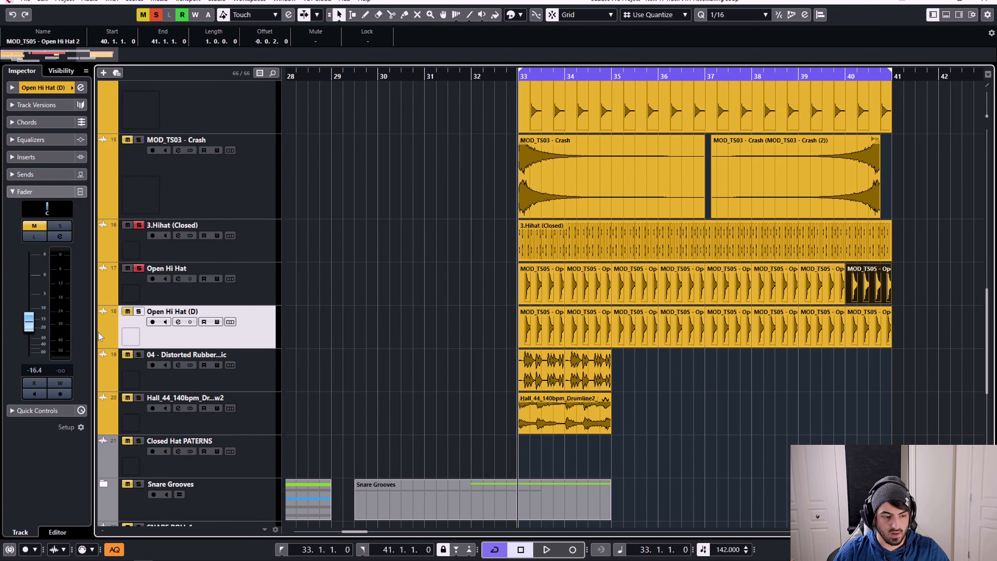
pyautogui.scroll(-1, 106, 325)
pyautogui.click(428, 341)
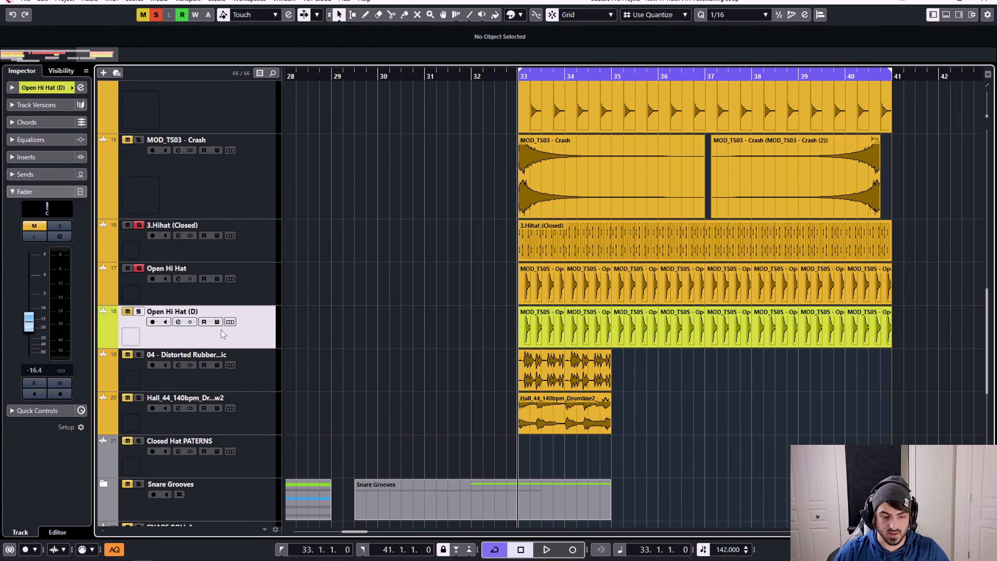
# Move all Open Hi Hat (D) clips half a beat earlier so hits land on the beat, and trim their starts back to the bar lines
pyautogui.moveTo(261, 346); pyautogui.dragTo(262, 367)
pyautogui.moveTo(457, 328); pyautogui.dragTo(892, 331)
pyautogui.scroll(10, 681, 329)
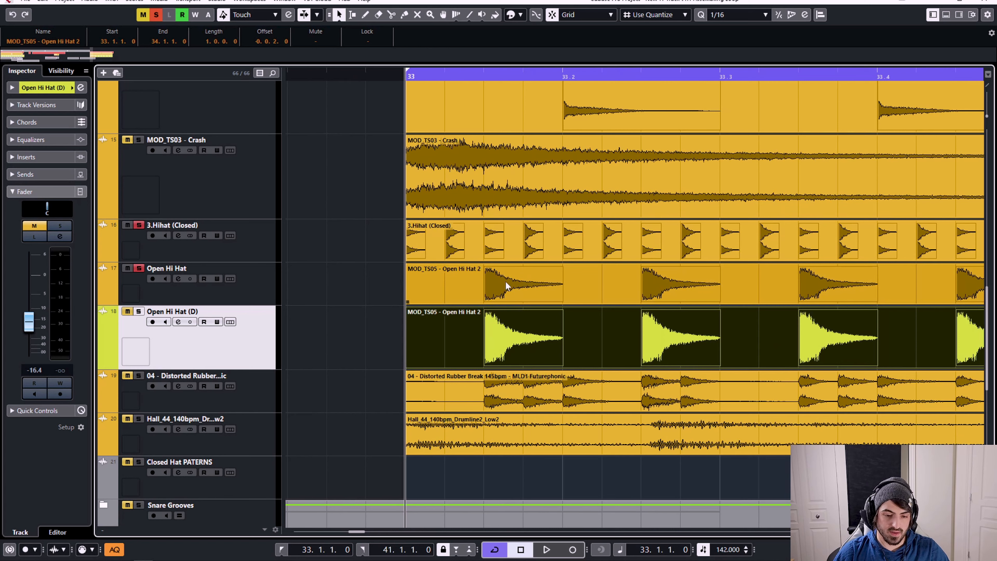
pyautogui.moveTo(586, 337); pyautogui.dragTo(508, 331)
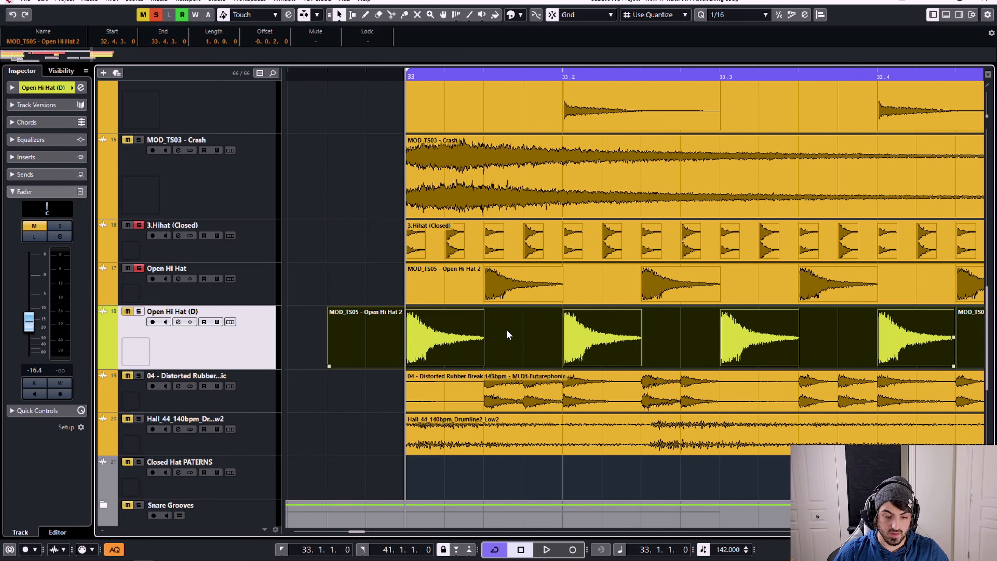
pyautogui.moveTo(328, 366); pyautogui.dragTo(404, 371)
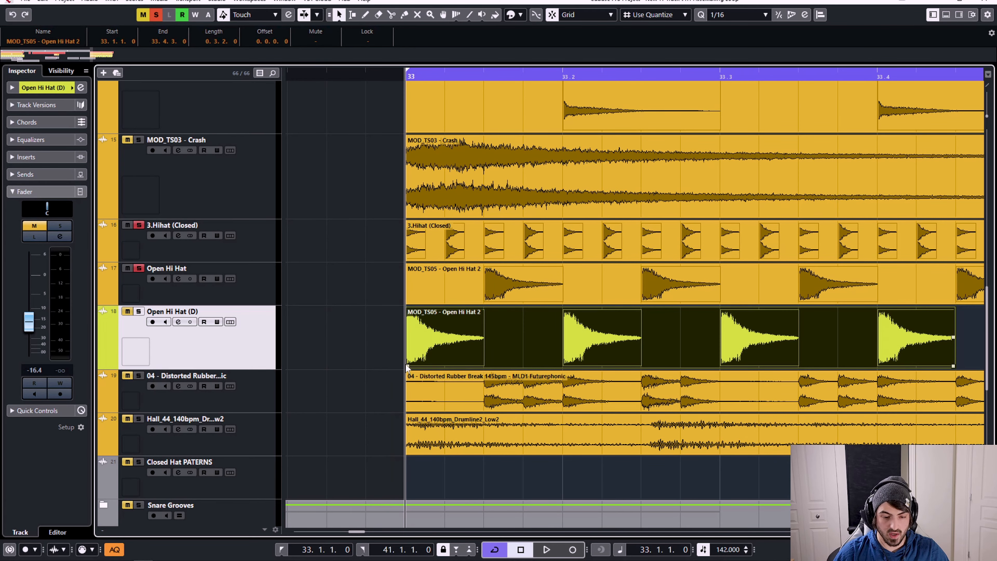
# Extend the ends of the Open Hi Hat (D) clips to the next bar line so each clip fills one full bar
pyautogui.scroll(-3, 498, 326)
pyautogui.scroll(3, 639, 343)
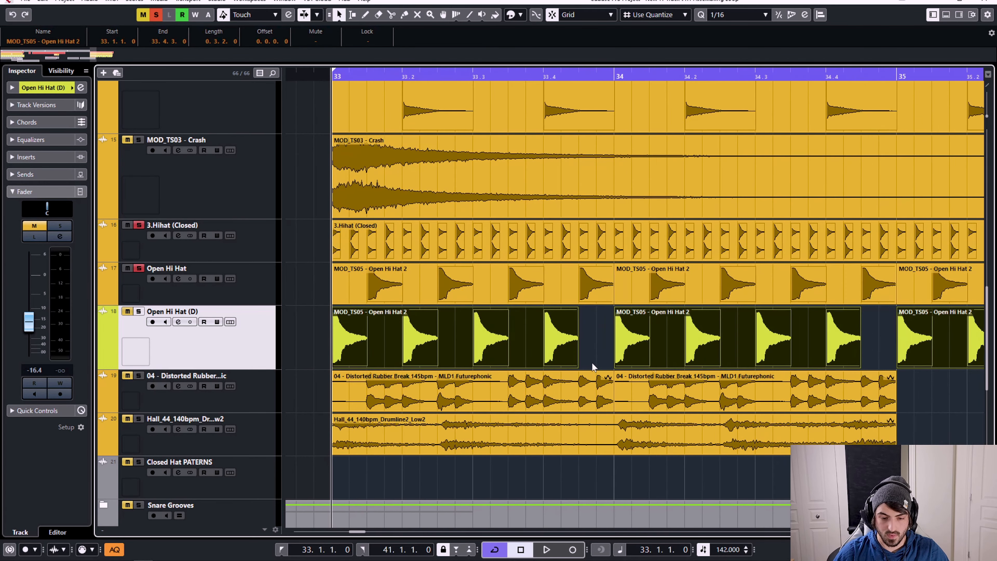
pyautogui.moveTo(576, 367); pyautogui.dragTo(615, 370)
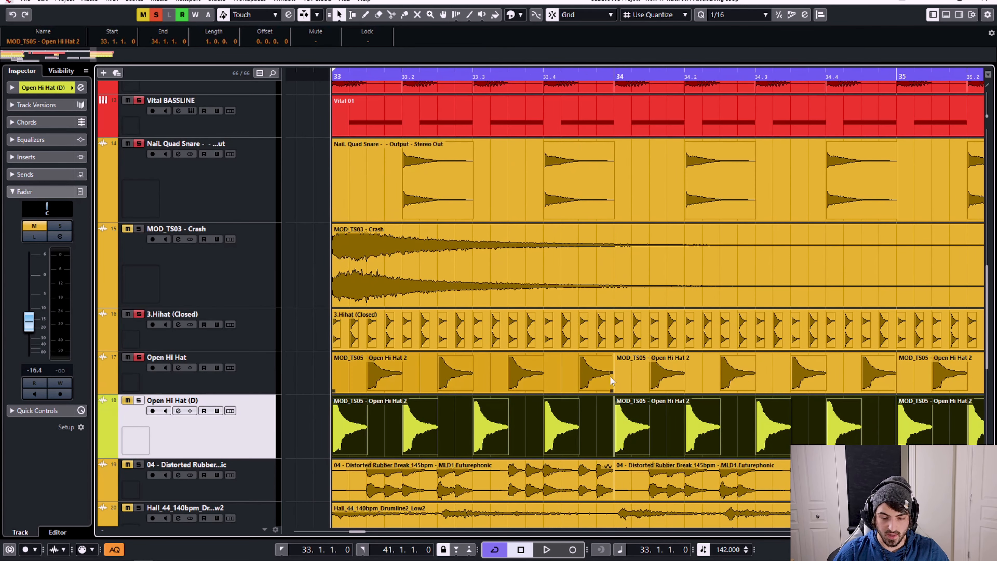
pyautogui.scroll(-3, 470, 410)
pyautogui.scroll(-2, 534, 416)
pyautogui.scroll(2, 841, 439)
pyautogui.click(826, 439)
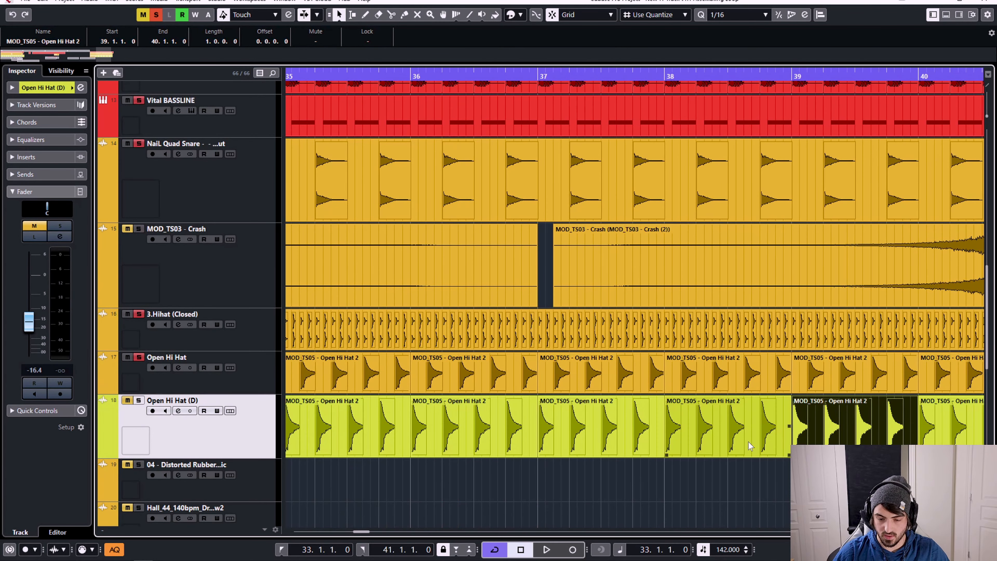
pyautogui.scroll(3, 803, 443)
pyautogui.scroll(-5, 800, 443)
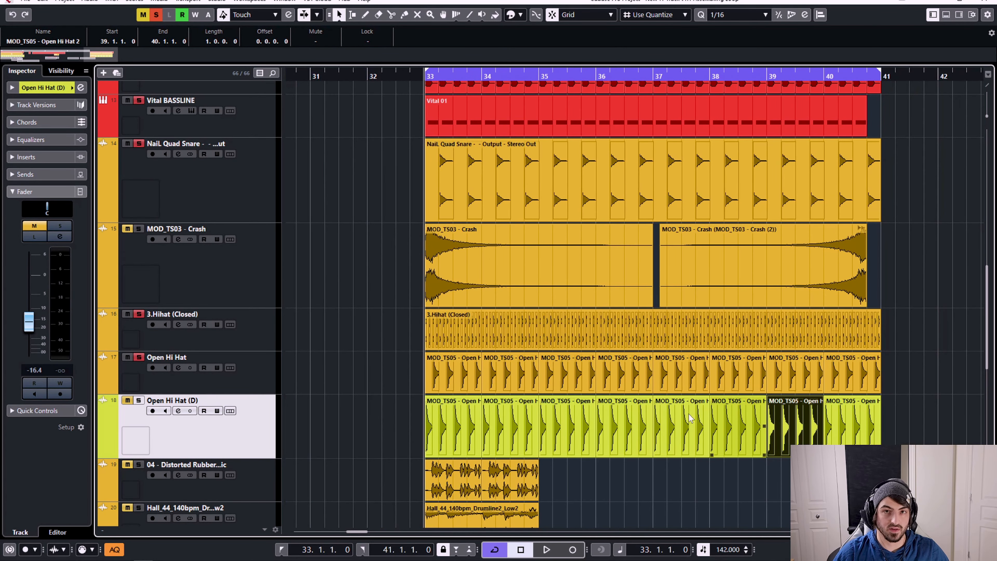
pyautogui.moveTo(458, 419)
pyautogui.mouseDown()
pyautogui.moveTo(379, 419)
pyautogui.moveTo(458, 420)
pyautogui.mouseUp()
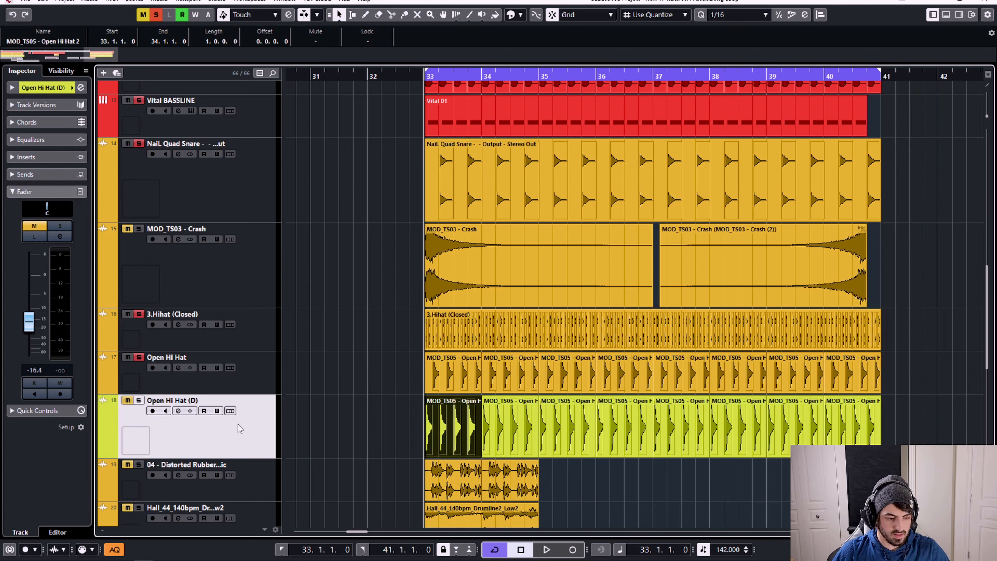
# Unmute and solo the Open Hi Hat (D) track alongside the other soloed tracks and play the loop
pyautogui.click(127, 400)
pyautogui.click(139, 400)
pyautogui.click(248, 383)
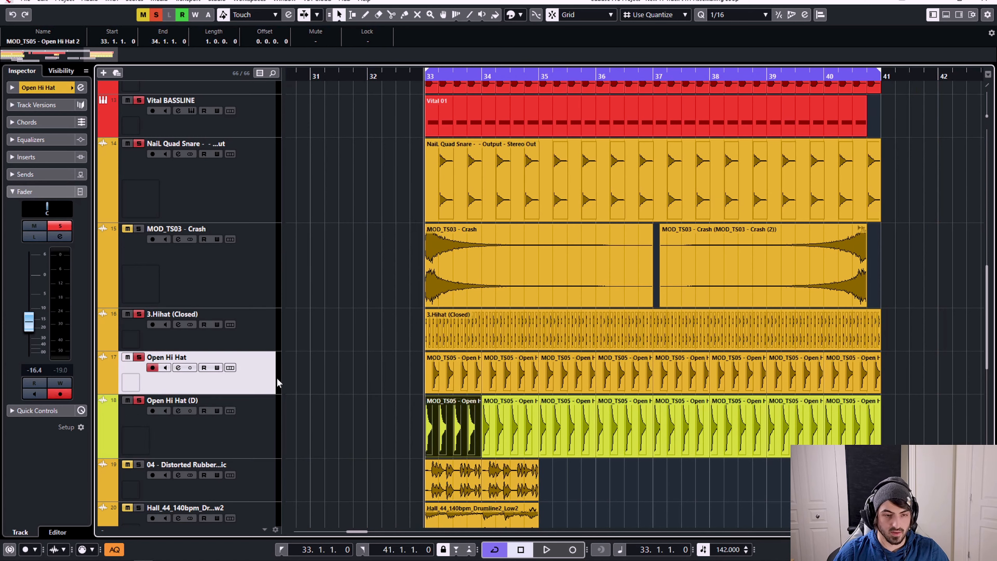
pyautogui.click(253, 426)
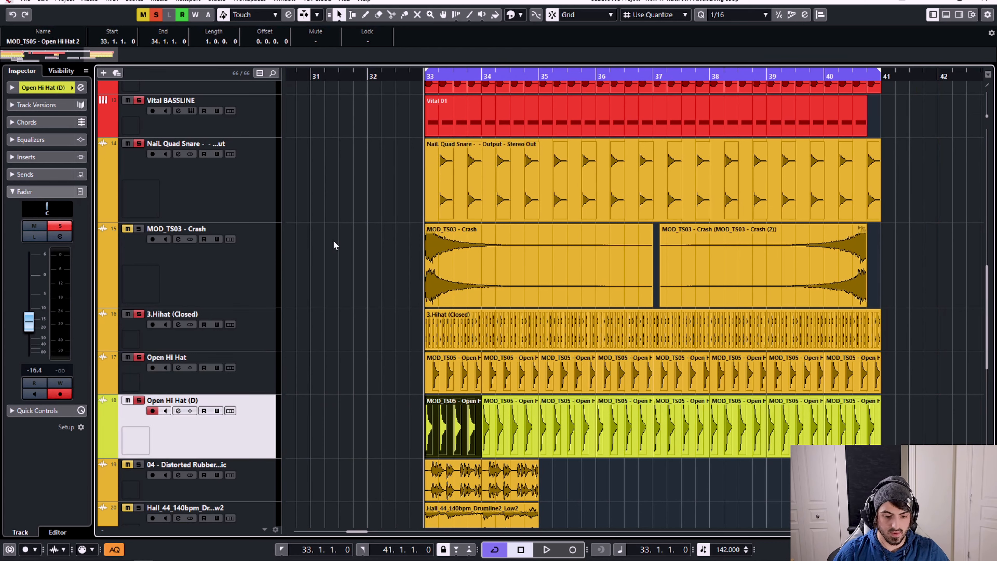
pyautogui.press('space')
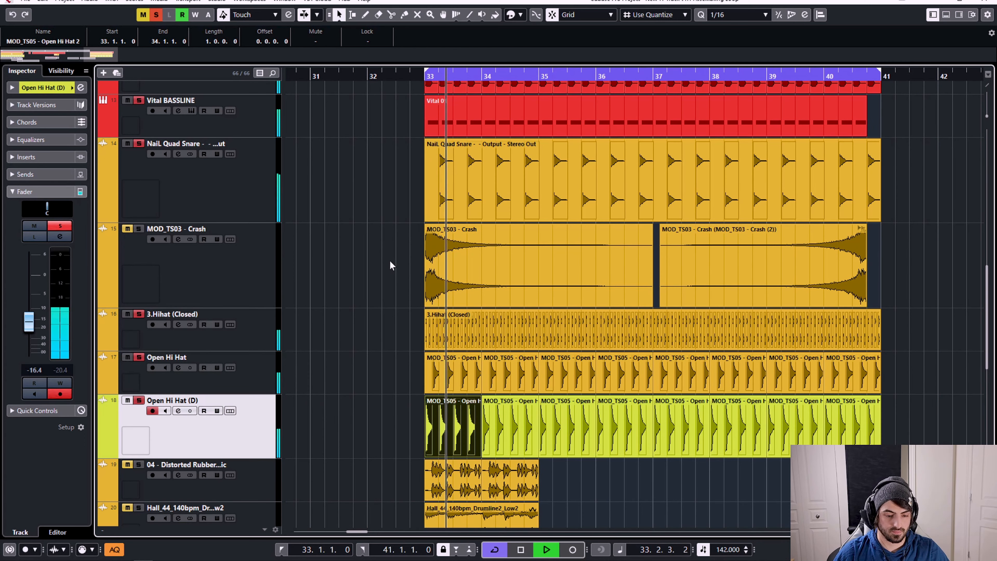
pyautogui.press('space')
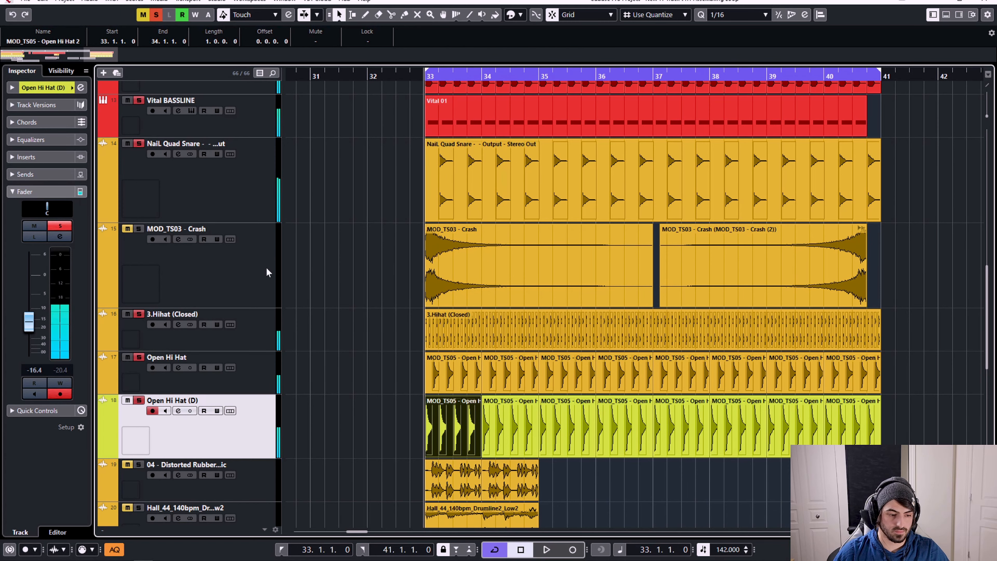
# Solo only the two open hi-hat tracks and lower the Open Hi Hat (D) volume to -34.9 dB while the loop plays
pyautogui.click(155, 16)
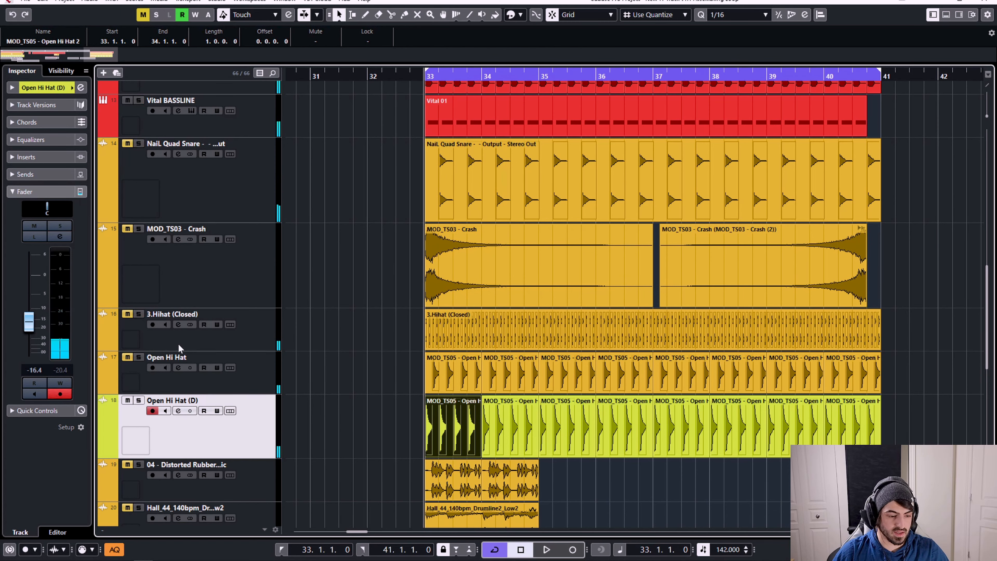
pyautogui.click(138, 400)
pyautogui.click(139, 357)
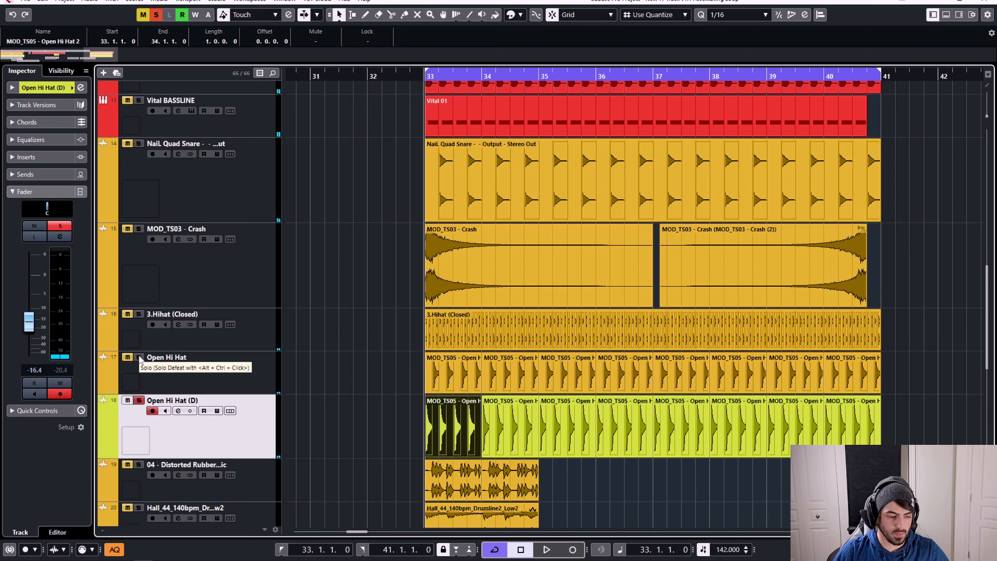
pyautogui.click(261, 377)
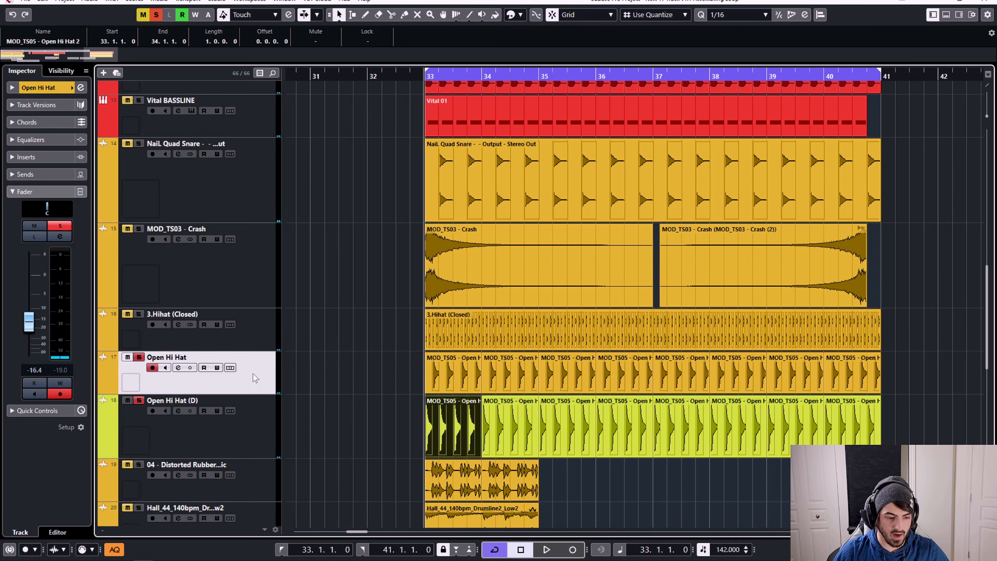
pyautogui.click(249, 430)
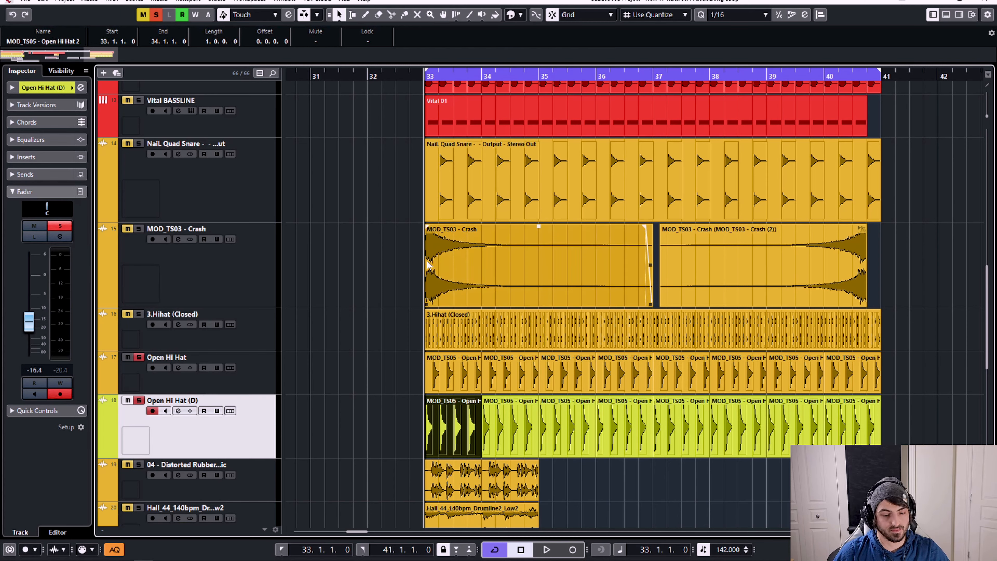
pyautogui.press('space')
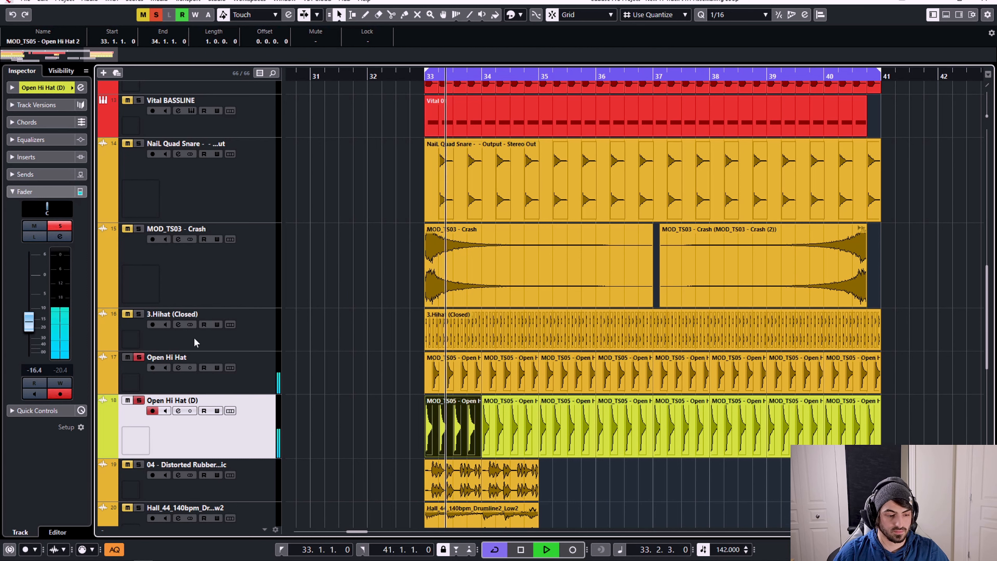
pyautogui.moveTo(29, 325); pyautogui.dragTo(34, 349)
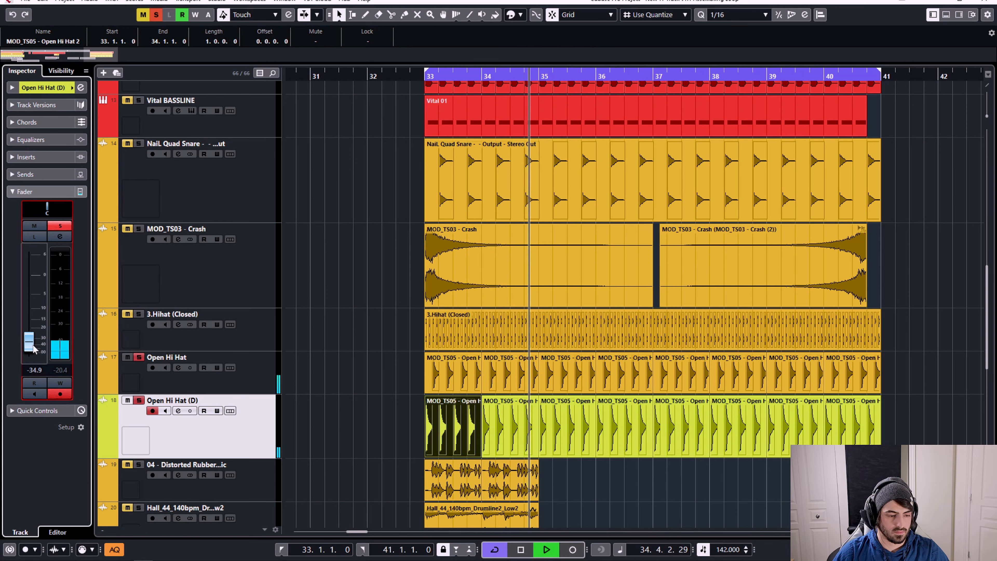
pyautogui.press('space')
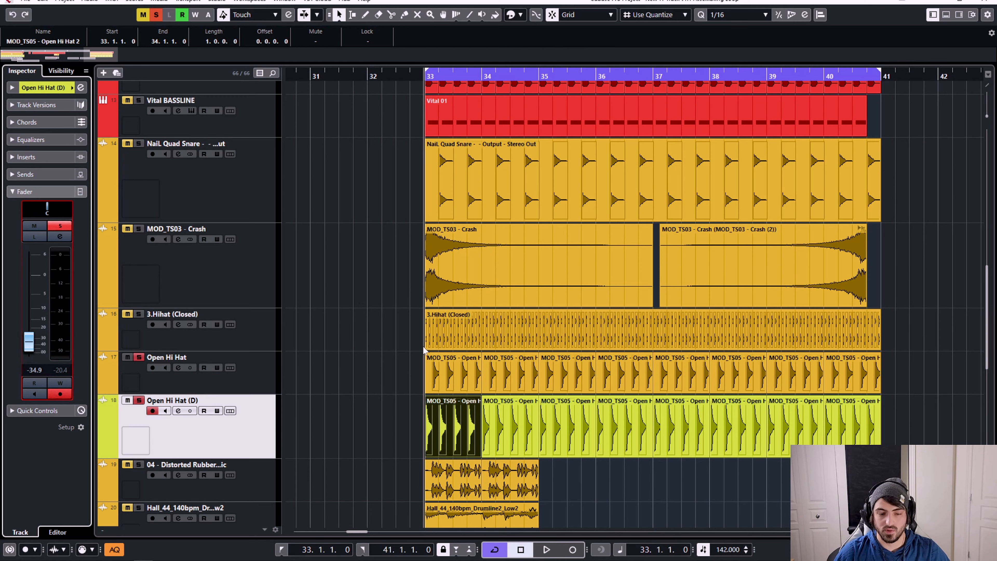
# Add the closed hi-hat, crash, snare, kick and bassline tracks back into solo with the open hi-hats
pyautogui.click(142, 313)
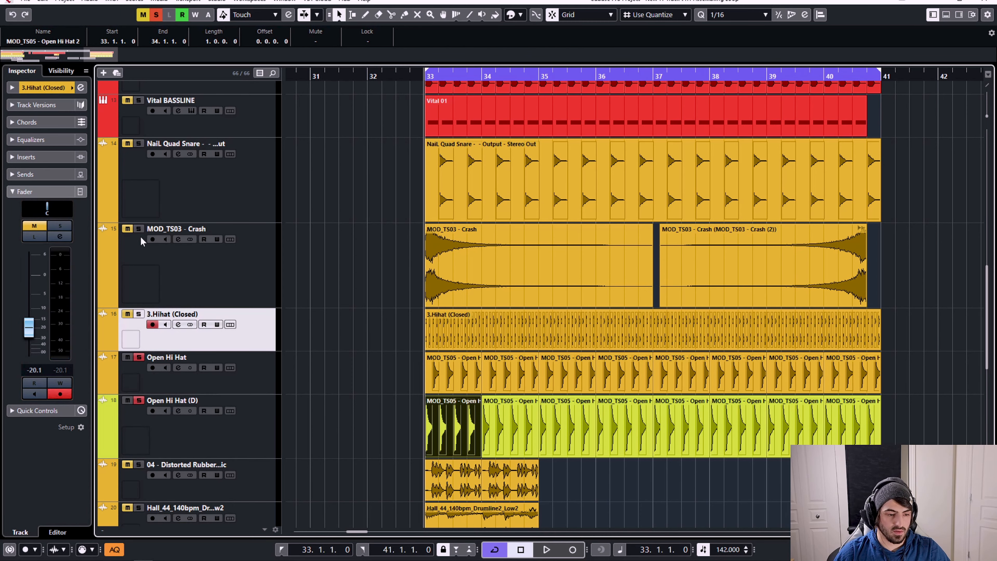
pyautogui.click(138, 228)
pyautogui.click(138, 315)
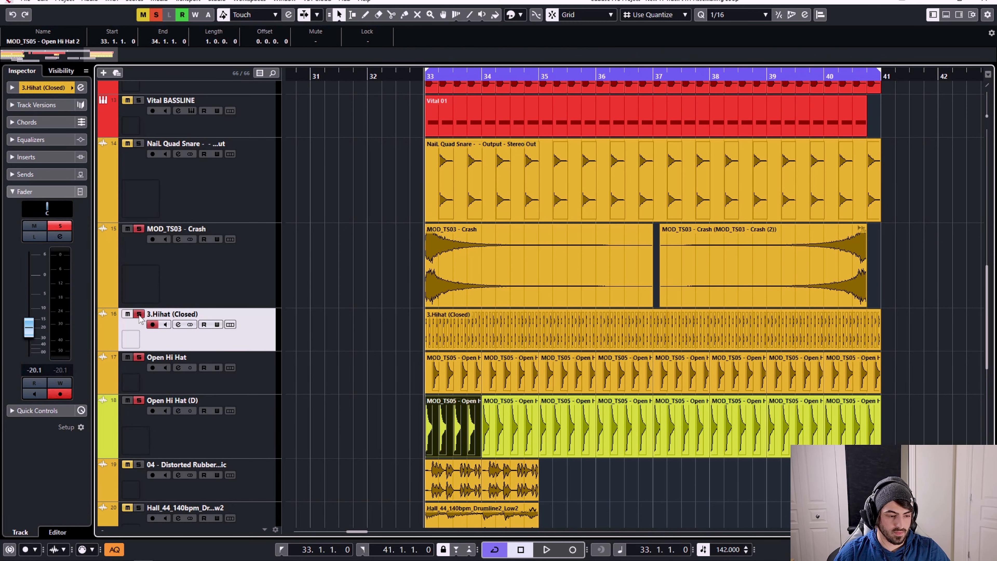
pyautogui.click(139, 143)
pyautogui.scroll(2, 157, 126)
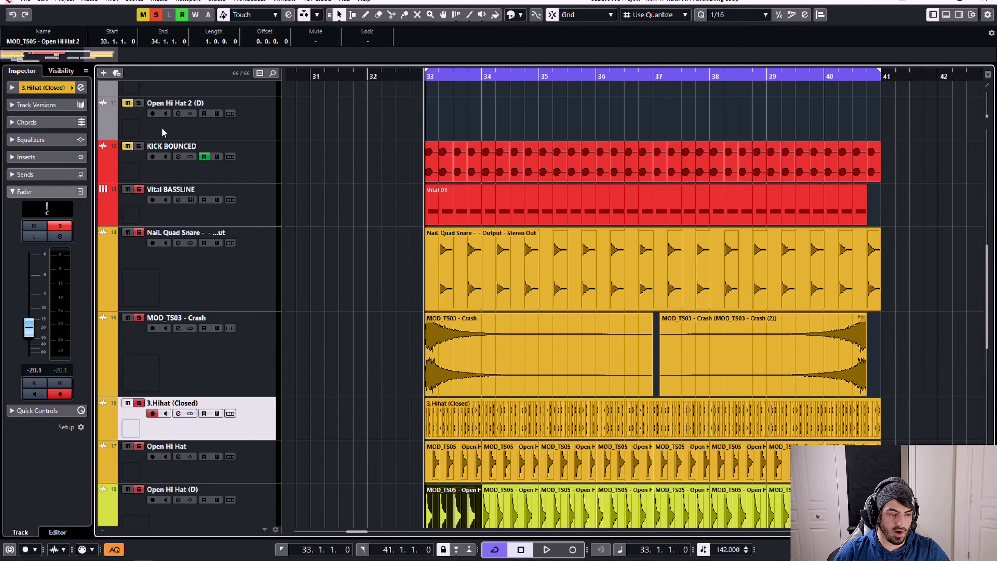
pyautogui.scroll(-2, 320, 271)
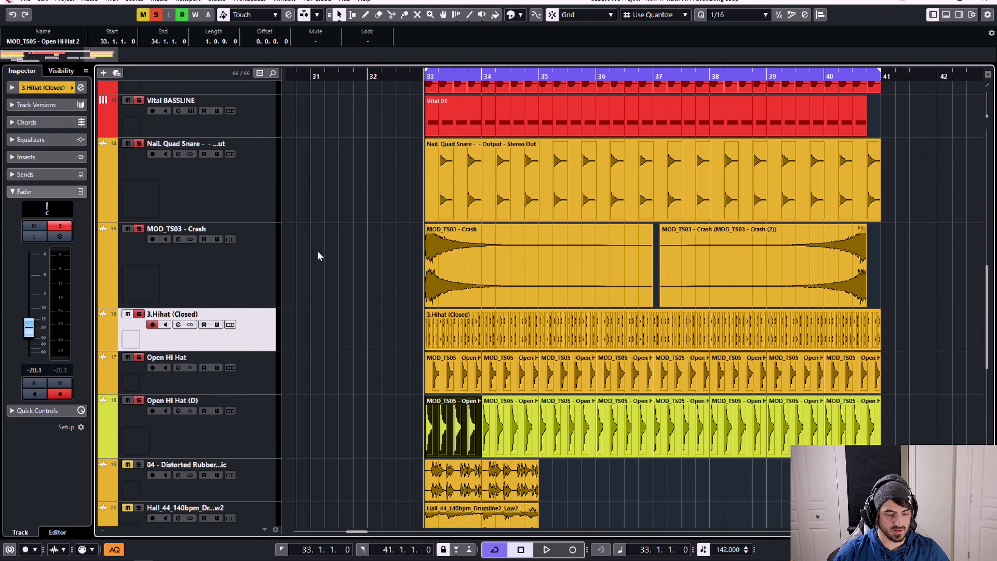
# Play the full loop and compare it with the Open Hi Hat (D) layer muted and soloed
pyautogui.click(241, 430)
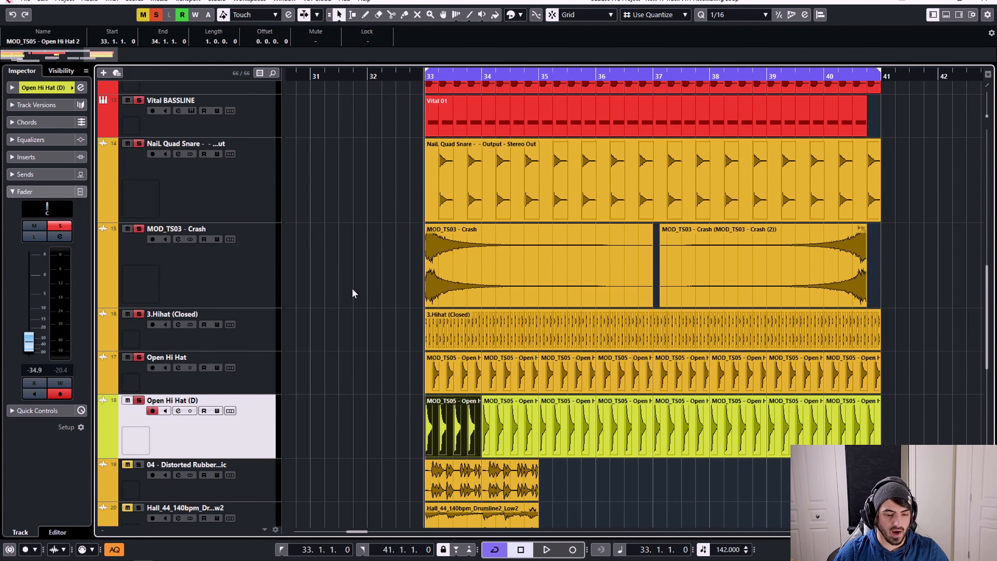
pyautogui.press('s')
pyautogui.press('m')
pyautogui.click(444, 215)
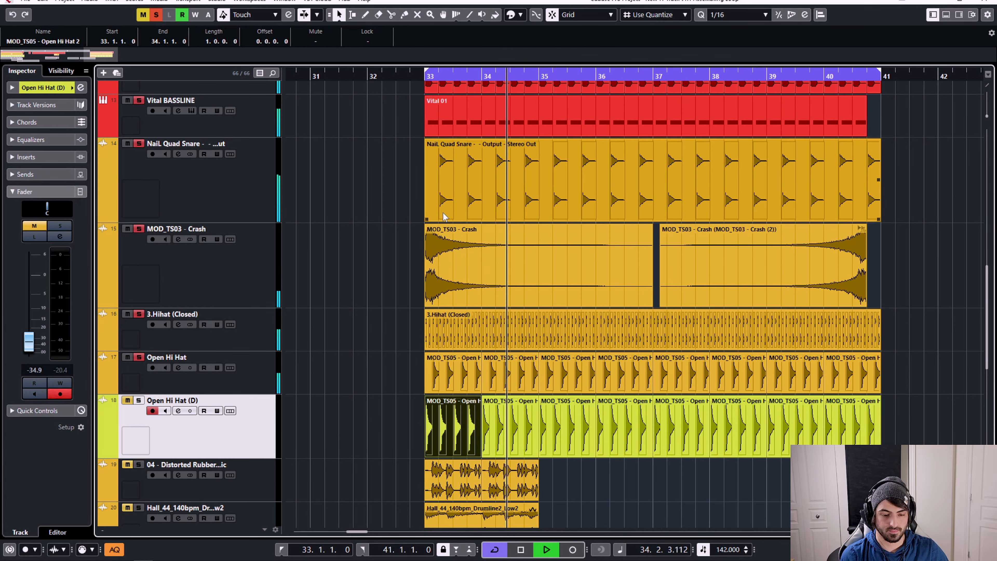
pyautogui.press('m')
pyautogui.press('s')
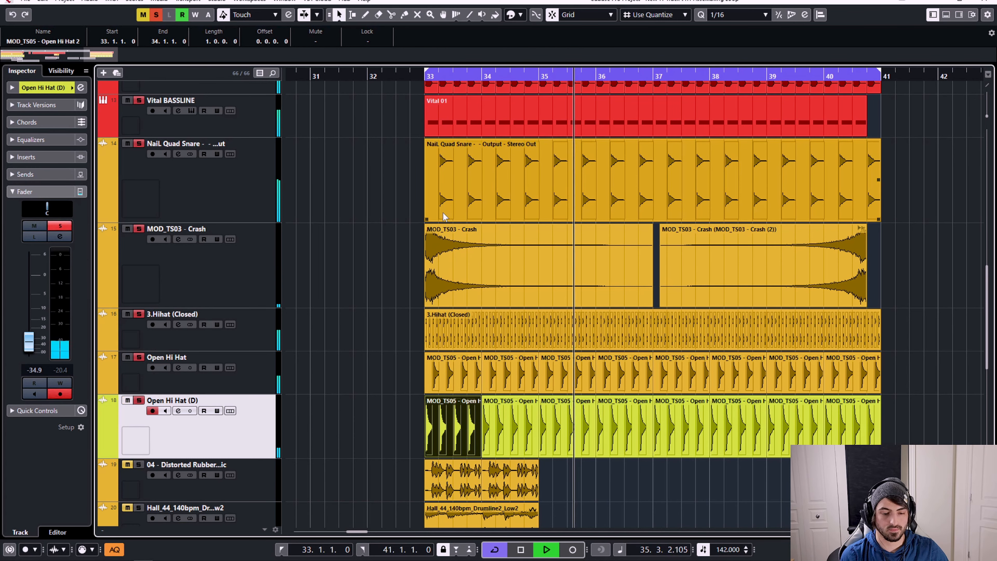
pyautogui.click(833, 263)
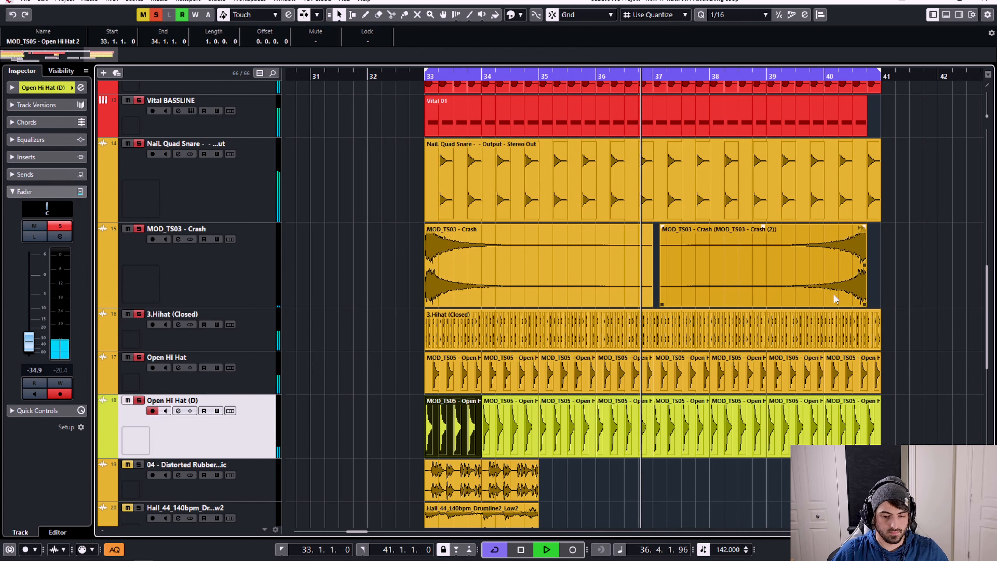
pyautogui.press('space')
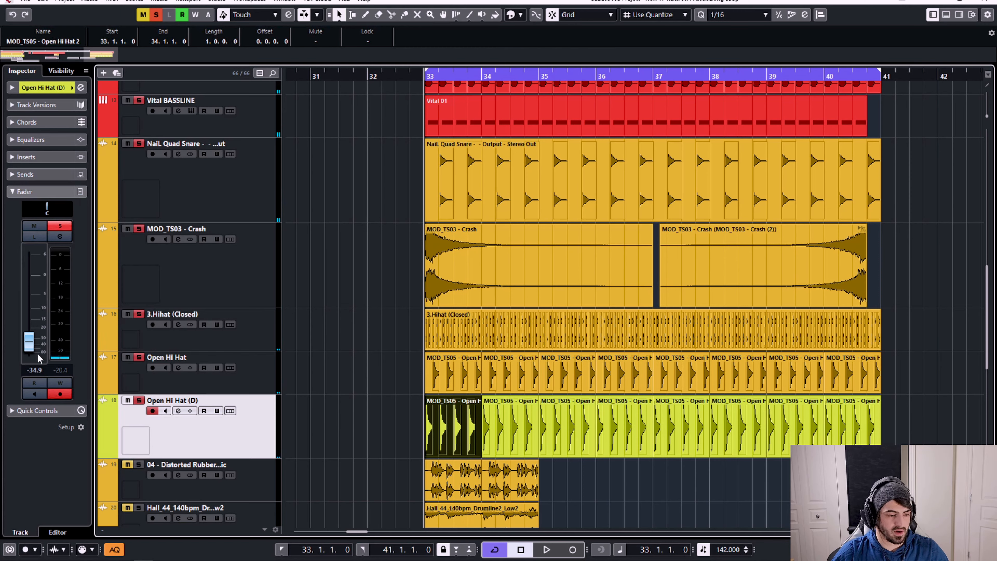
# Set the Open Hi Hat (D) volume to -40 dB and compare the playing loop with and without that layer
pyautogui.click(31, 371)
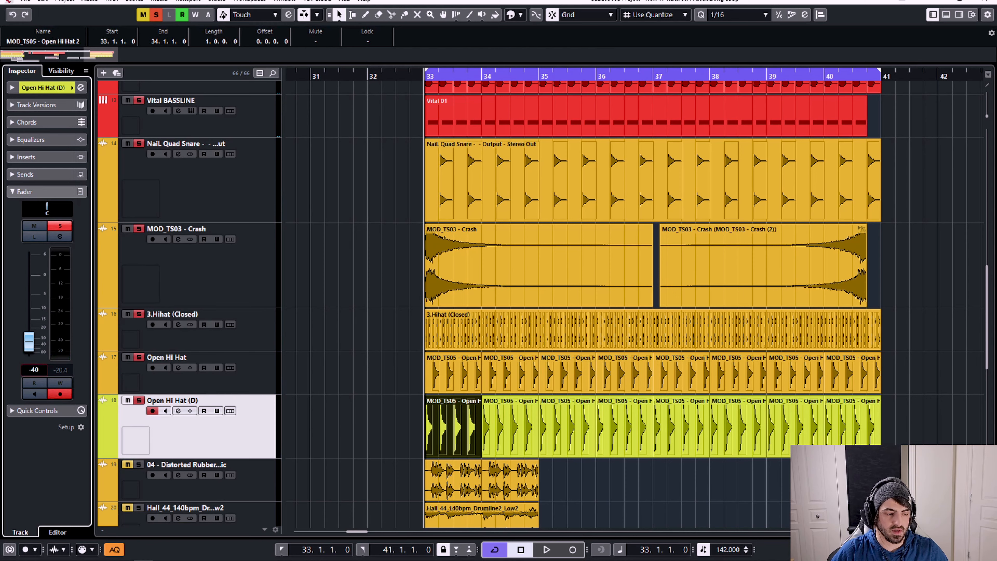
pyautogui.press('space')
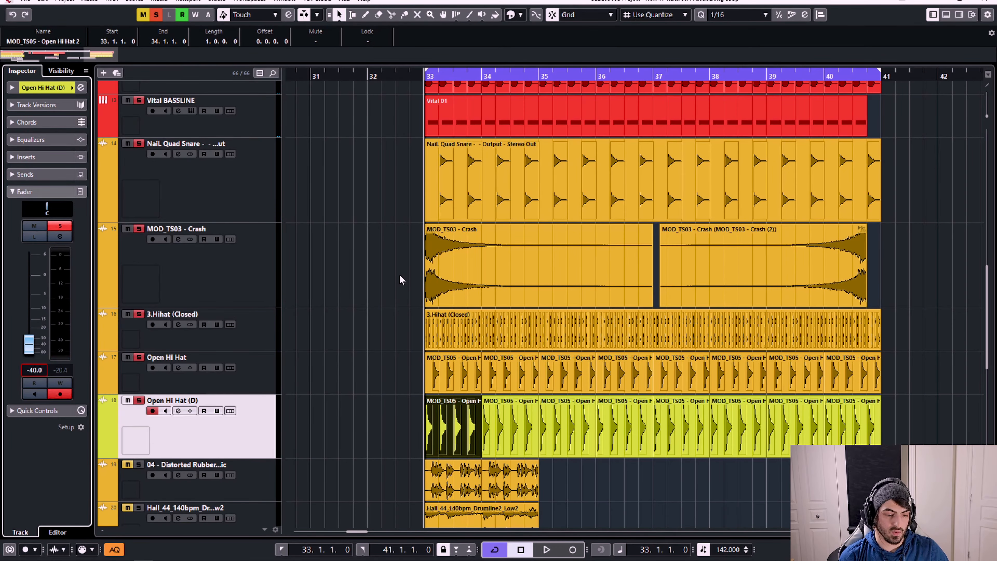
pyautogui.press('s')
pyautogui.press('m')
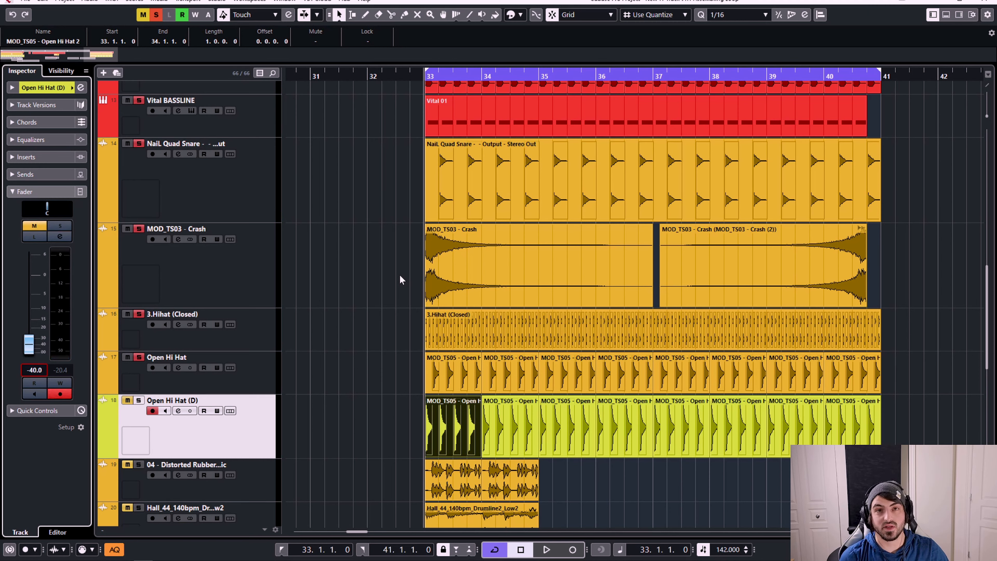
pyautogui.press('space')
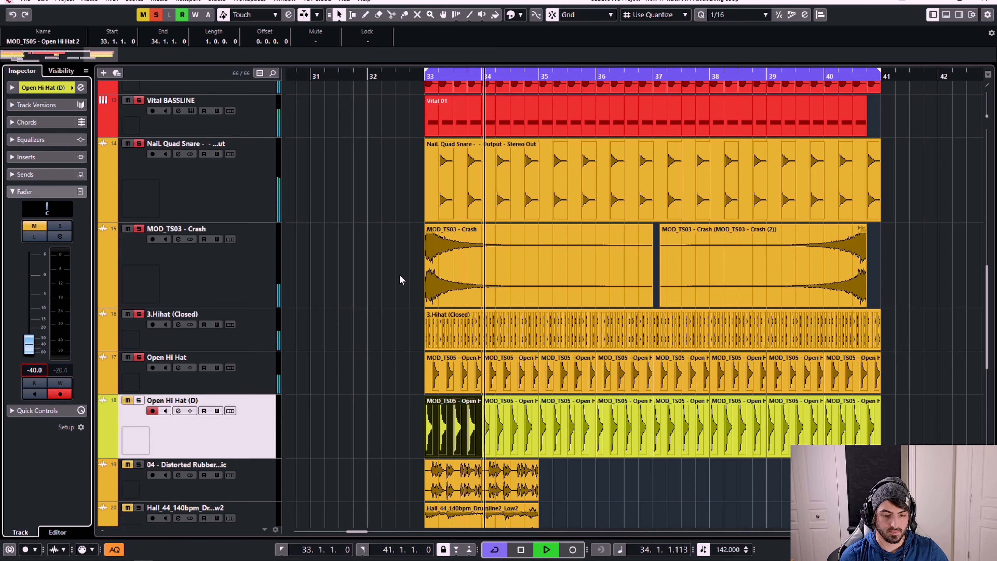
pyautogui.press('s')
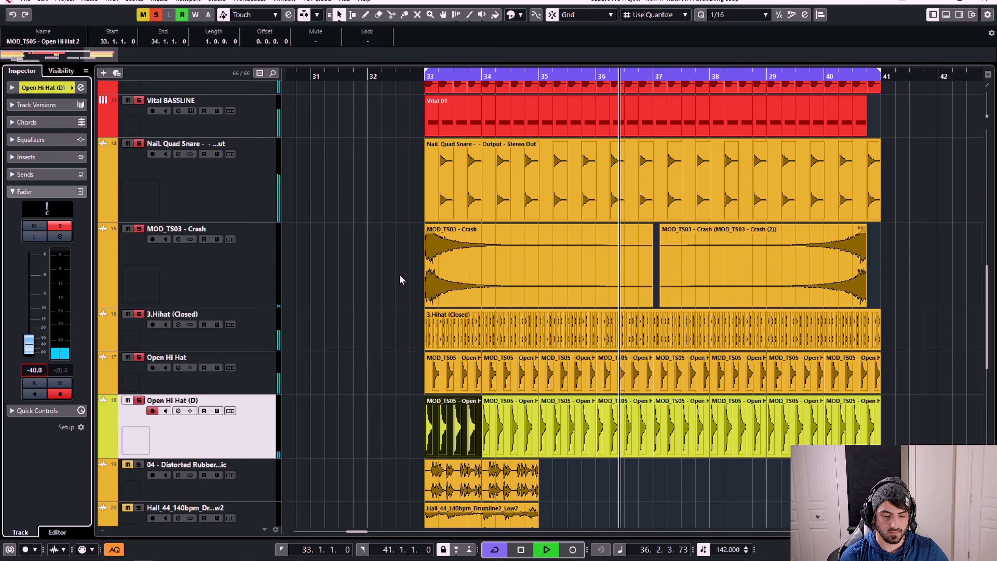
pyautogui.press('m')
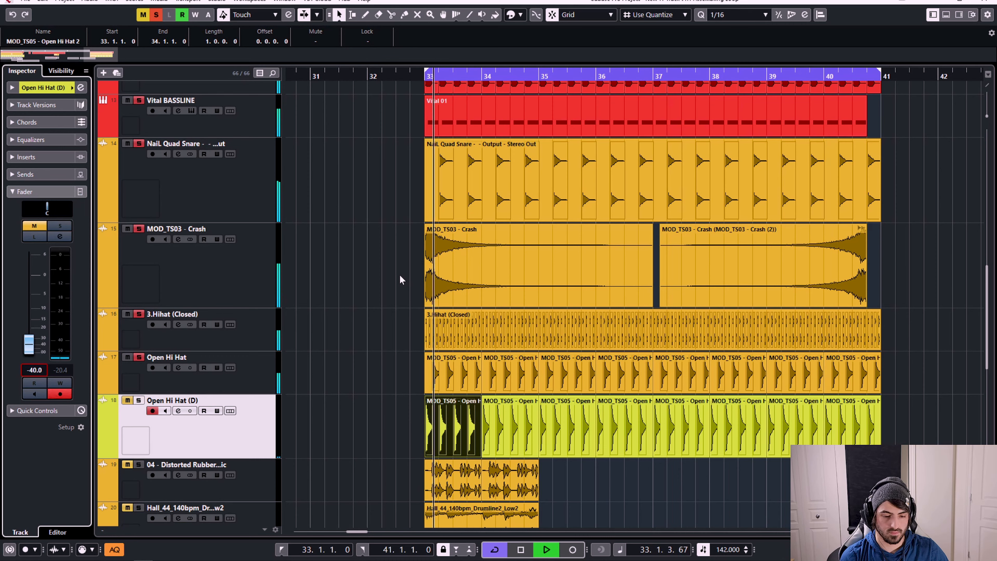
pyautogui.press('m')
pyautogui.press('s')
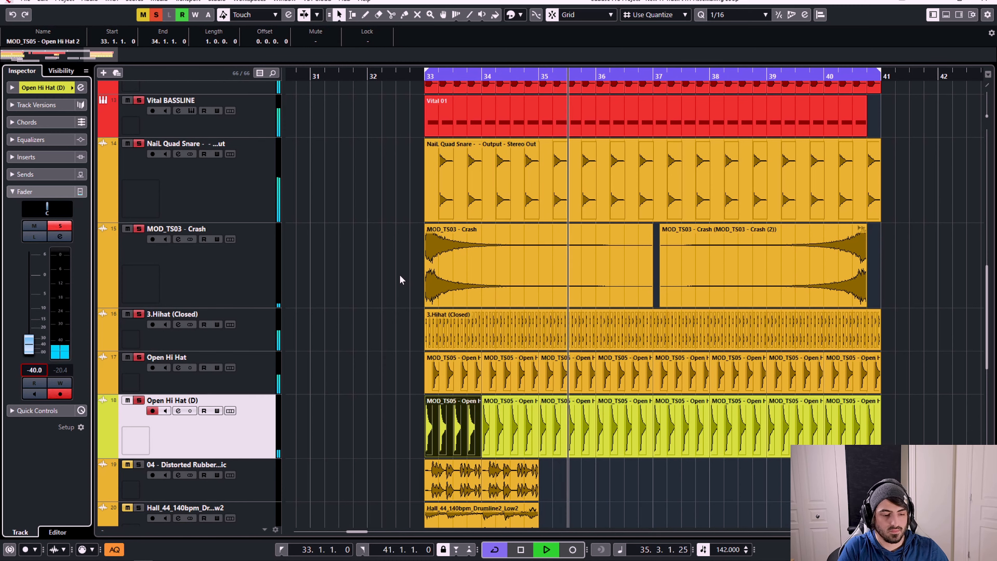
# Apply a 0.0.0.112 fade-out to every Open Hi Hat (D) hit across the loop and play the result
pyautogui.press('space')
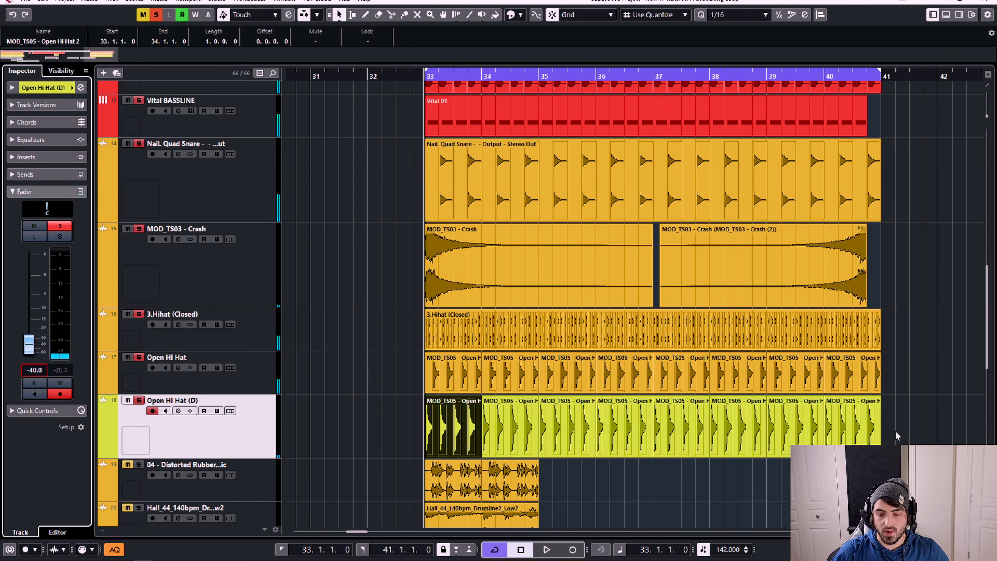
pyautogui.moveTo(901, 439); pyautogui.dragTo(403, 423)
pyautogui.doubleClick(429, 415)
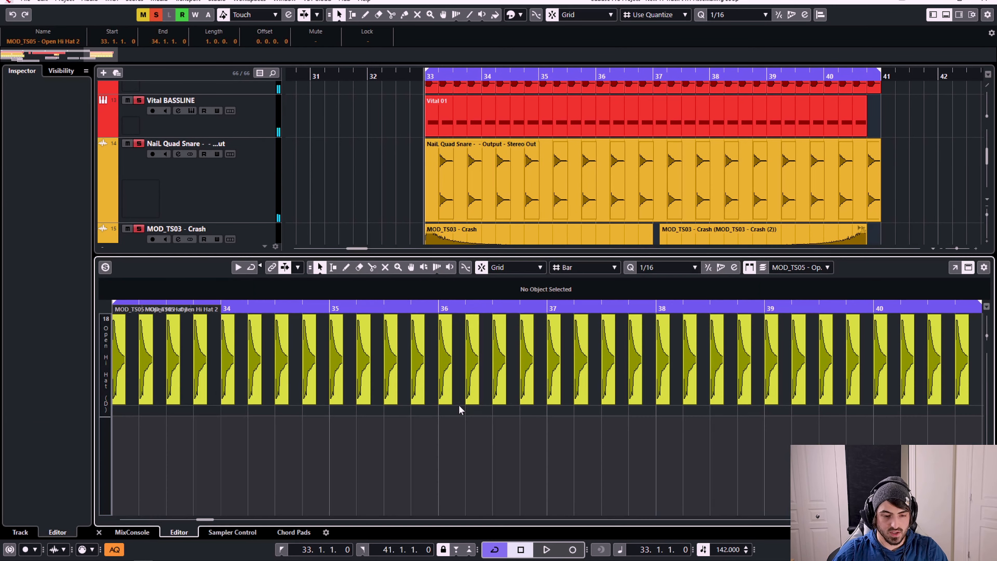
pyautogui.hotkey('ctrl', 'a')
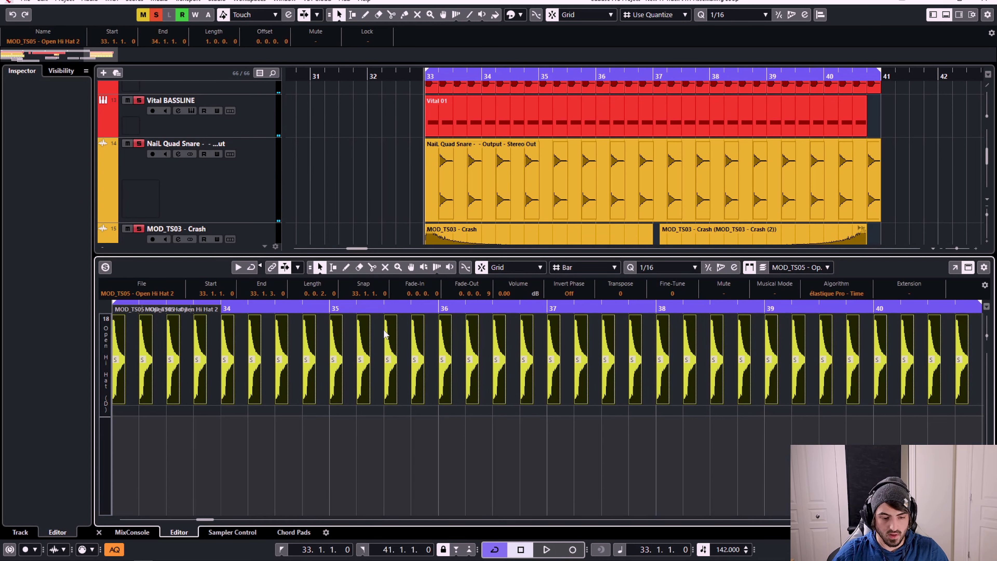
pyautogui.scroll(5, 385, 333)
pyautogui.moveTo(424, 317); pyautogui.dragTo(389, 318)
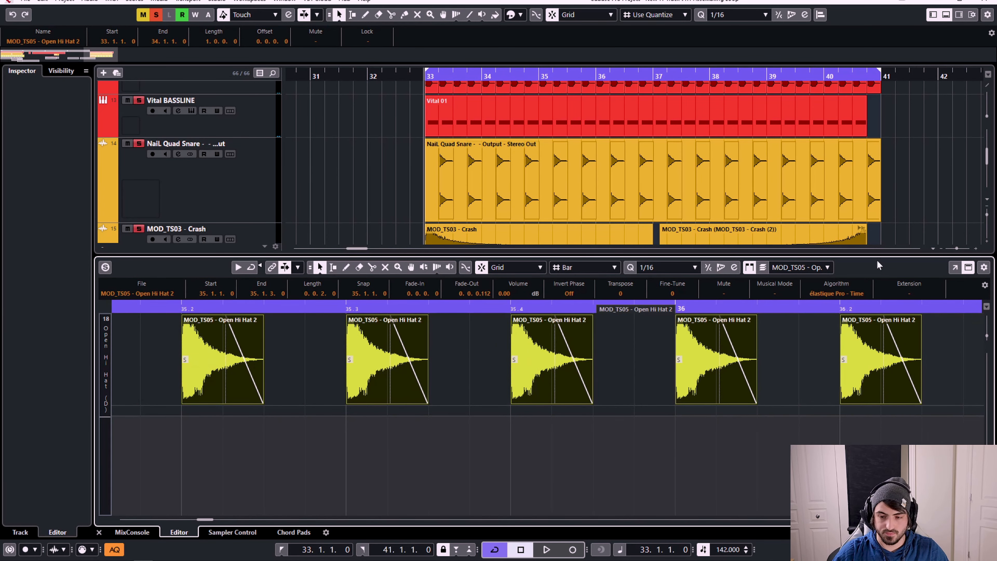
pyautogui.click(96, 532)
pyautogui.press('space')
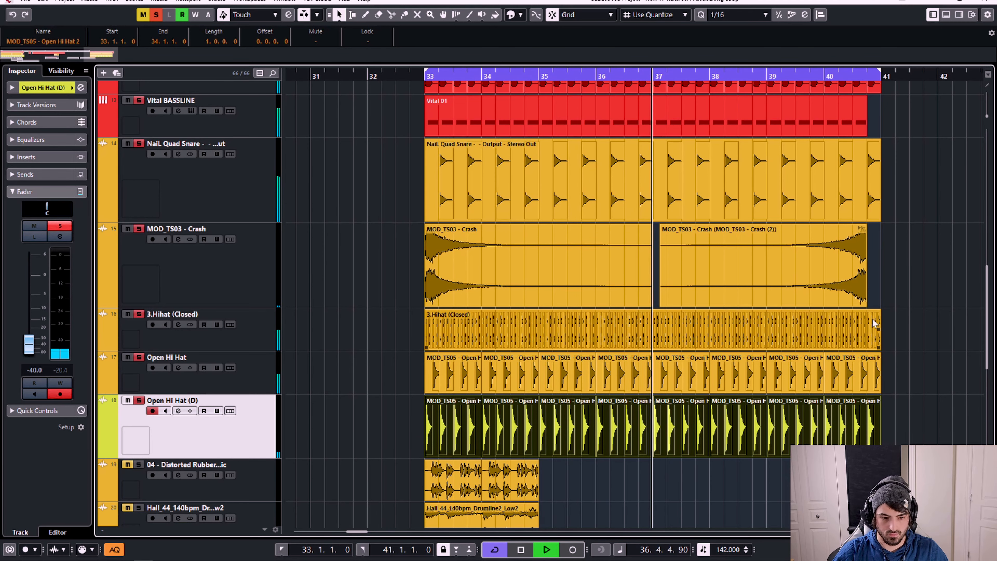
pyautogui.press('space')
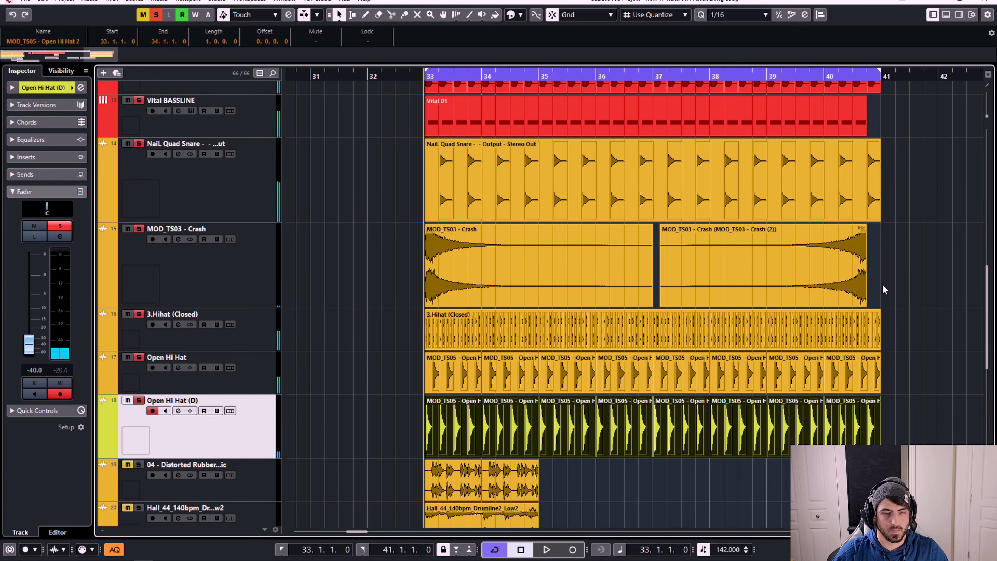
pyautogui.click(382, 393)
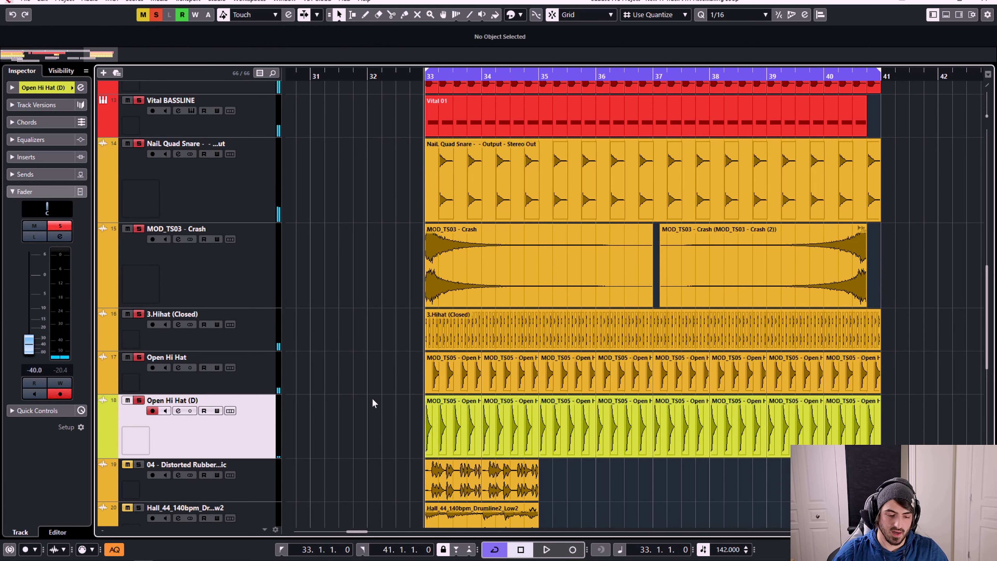
# Add the 04 - Distorted Rubber break track to the soloed tracks and pull its volume down to minus infinity
pyautogui.click(264, 476)
pyautogui.scroll(-4, 374, 376)
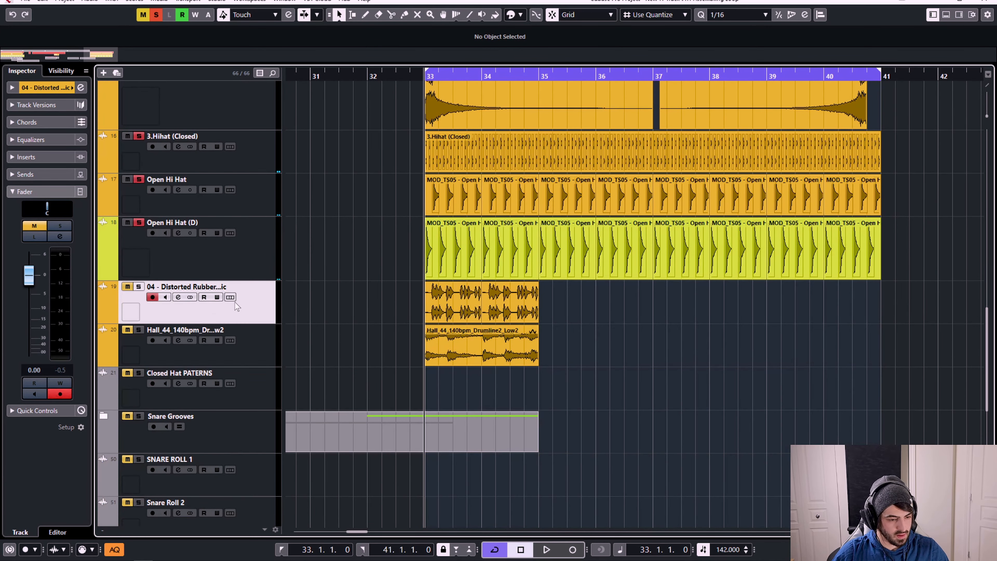
pyautogui.moveTo(575, 299); pyautogui.dragTo(444, 307)
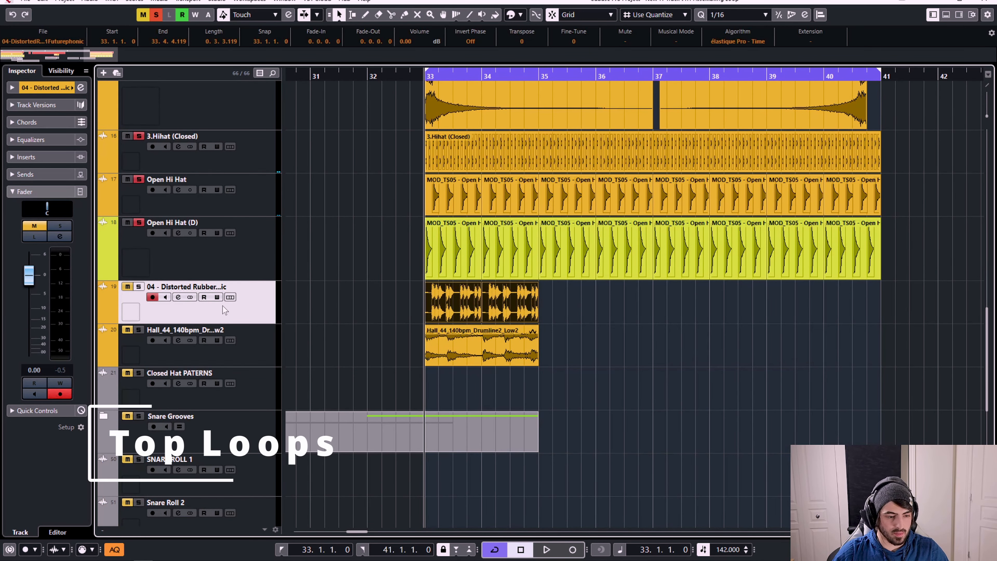
pyautogui.click(138, 288)
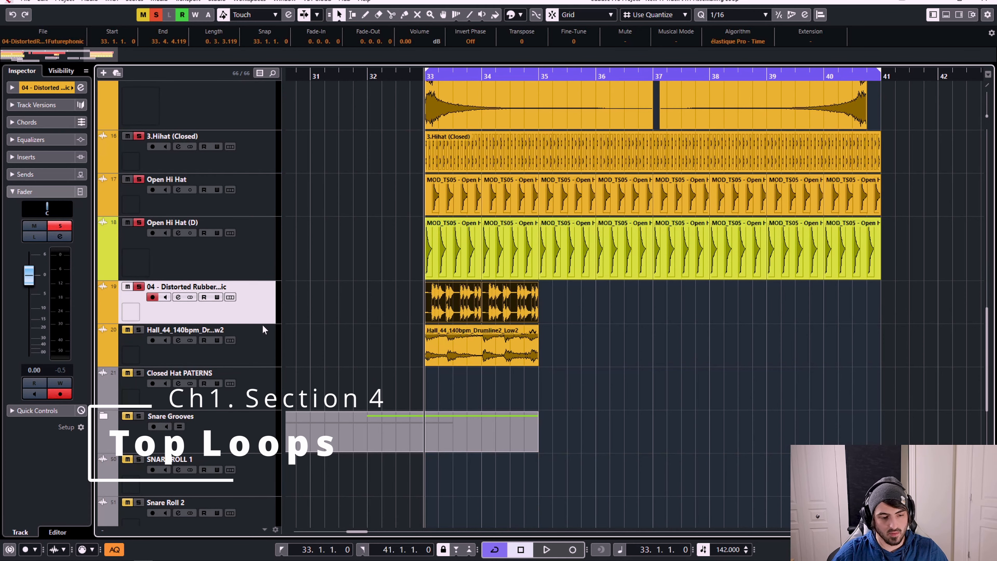
pyautogui.scroll(2, 410, 322)
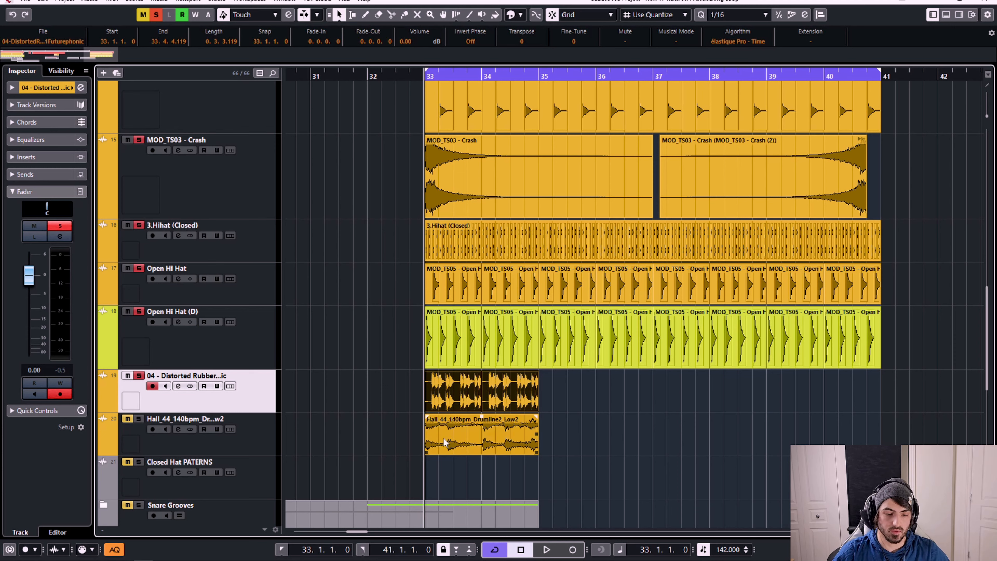
pyautogui.moveTo(36, 280); pyautogui.dragTo(39, 384)
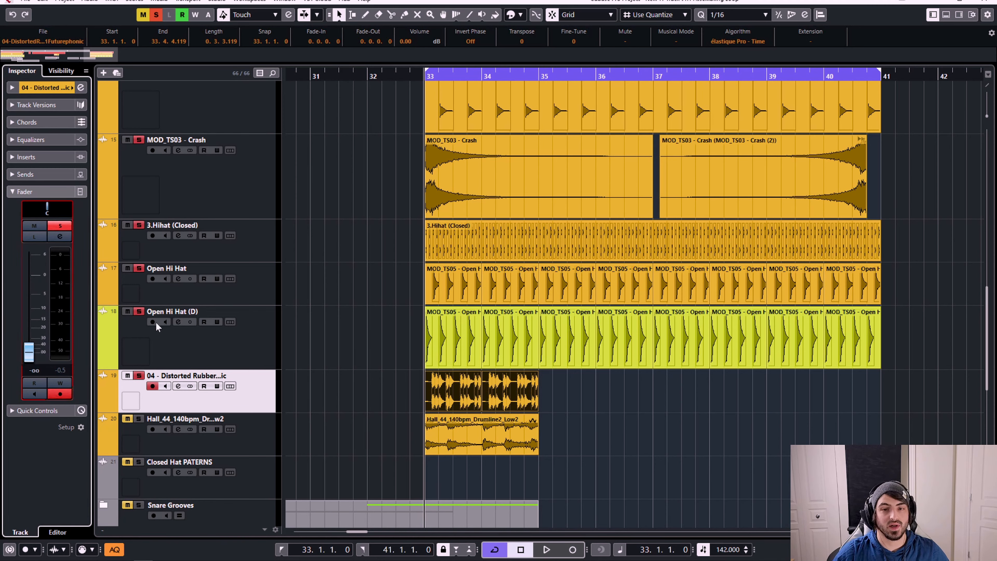
# Duplicate the two Distorted Rubber break clips three times to fill bars 33 to 41
pyautogui.moveTo(583, 399); pyautogui.dragTo(480, 393)
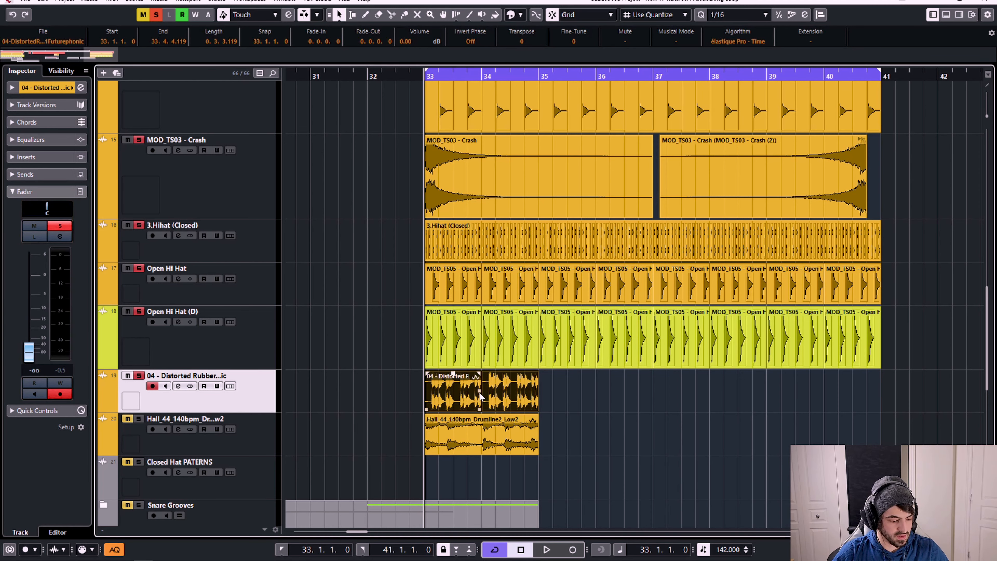
pyautogui.hotkey('ctrl', 'd')
pyautogui.hotkey('ctrl', 'd')
pyautogui.hotkey('ctrl', 'd')
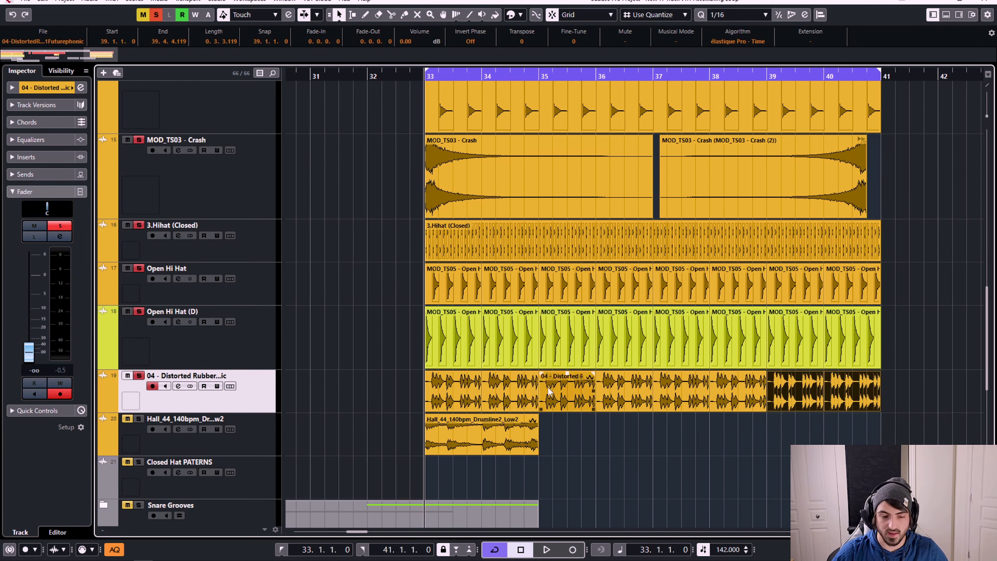
pyautogui.click(381, 387)
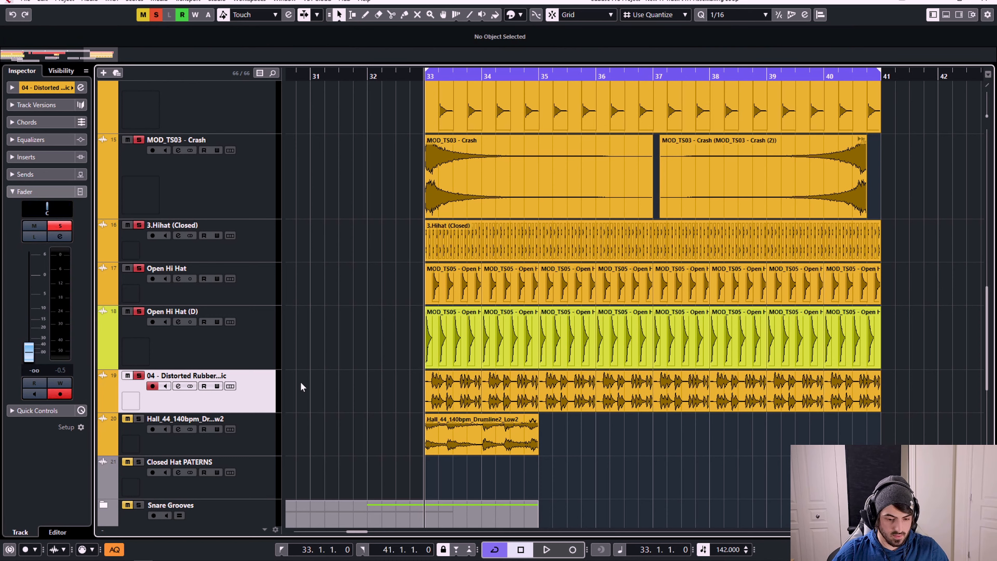
# Bring the Distorted Rubber break volume up from silence to -22.9 dB while listening to the loop
pyautogui.press('space')
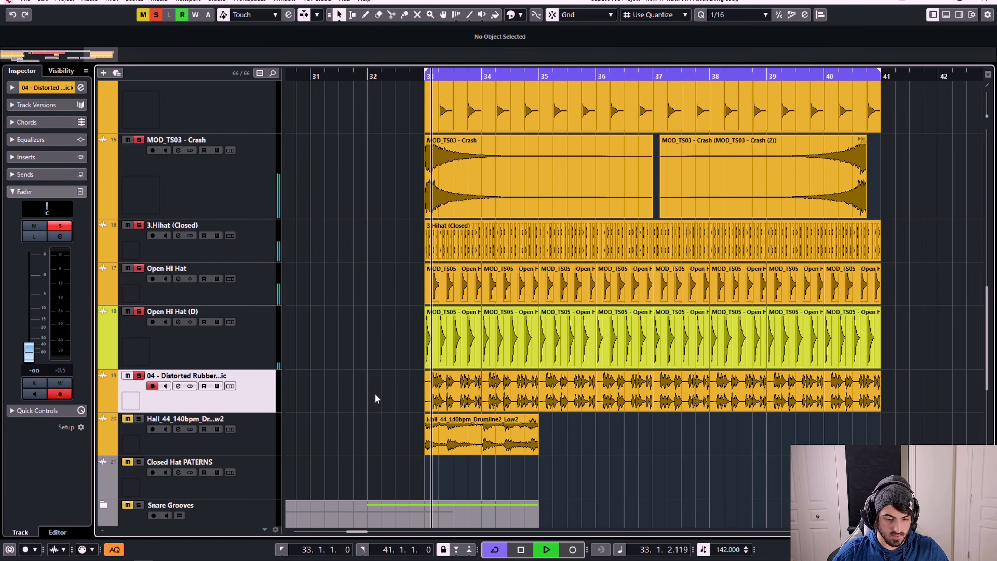
pyautogui.press('space')
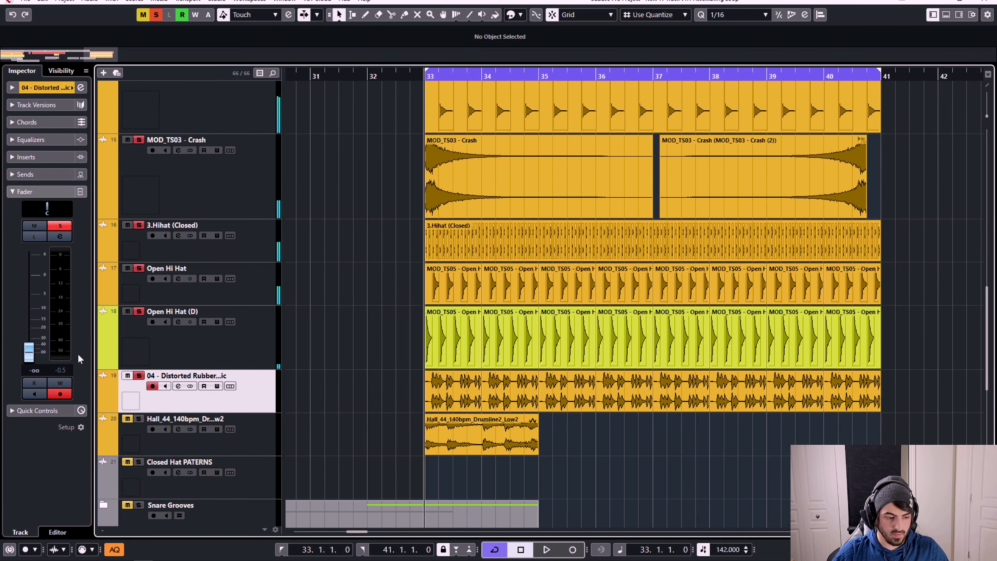
pyautogui.moveTo(31, 352); pyautogui.dragTo(31, 346)
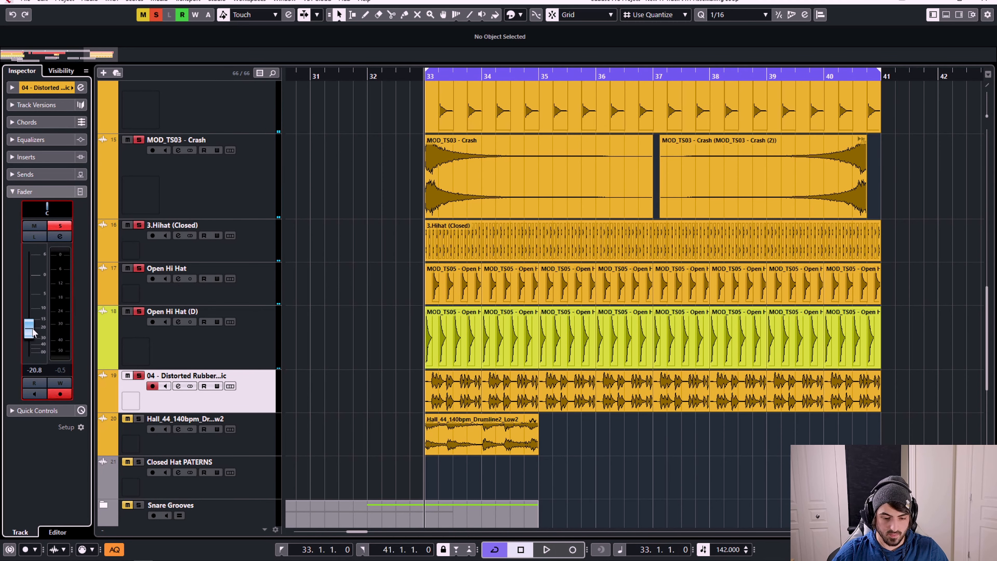
pyautogui.moveTo(28, 332); pyautogui.dragTo(43, 363)
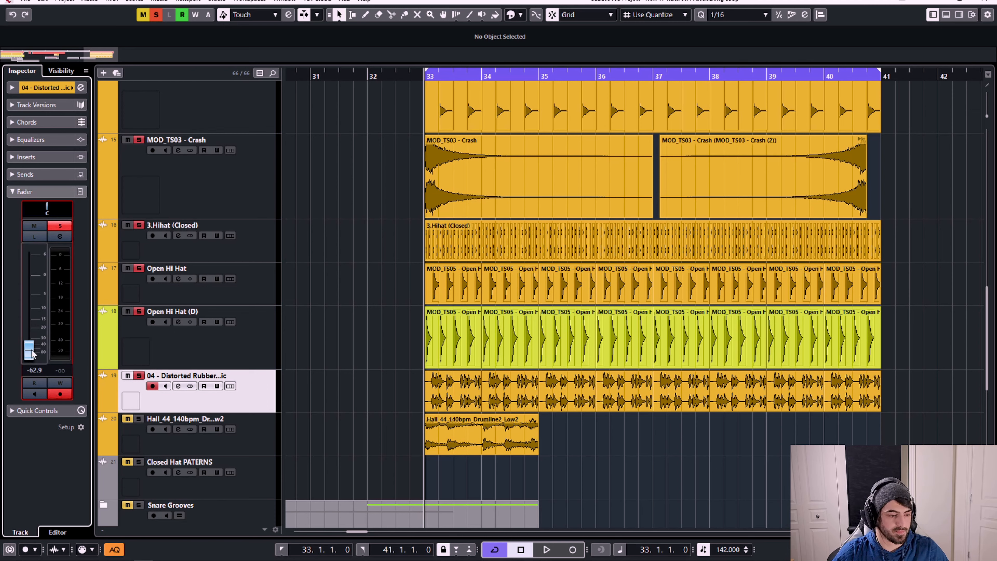
pyautogui.press('space')
pyautogui.moveTo(29, 351); pyautogui.dragTo(33, 326)
pyautogui.click(62, 370)
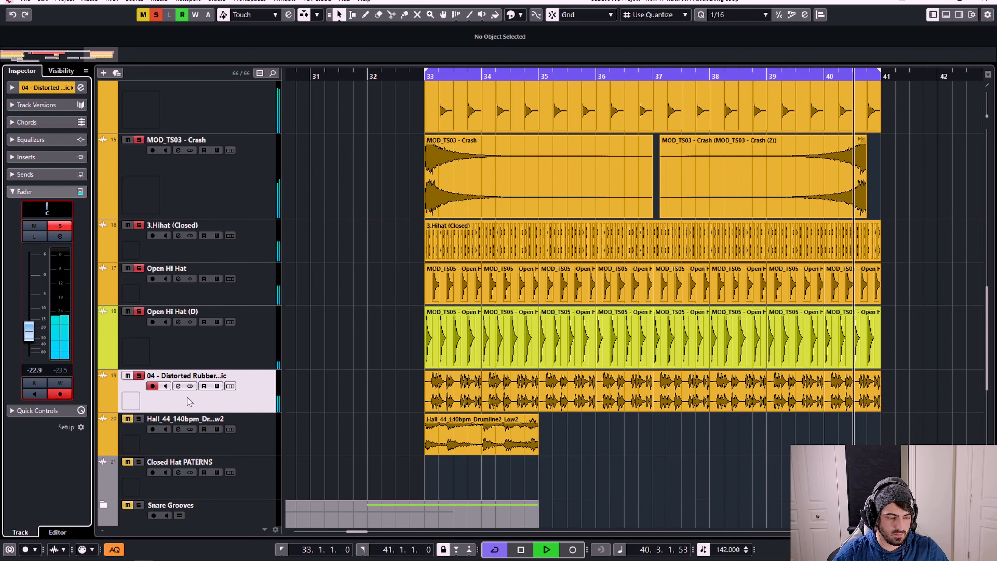
pyautogui.press('space')
# Insert the LFOTool_x64 plug-in on the Distorted Rubber break track
pyautogui.click(178, 385)
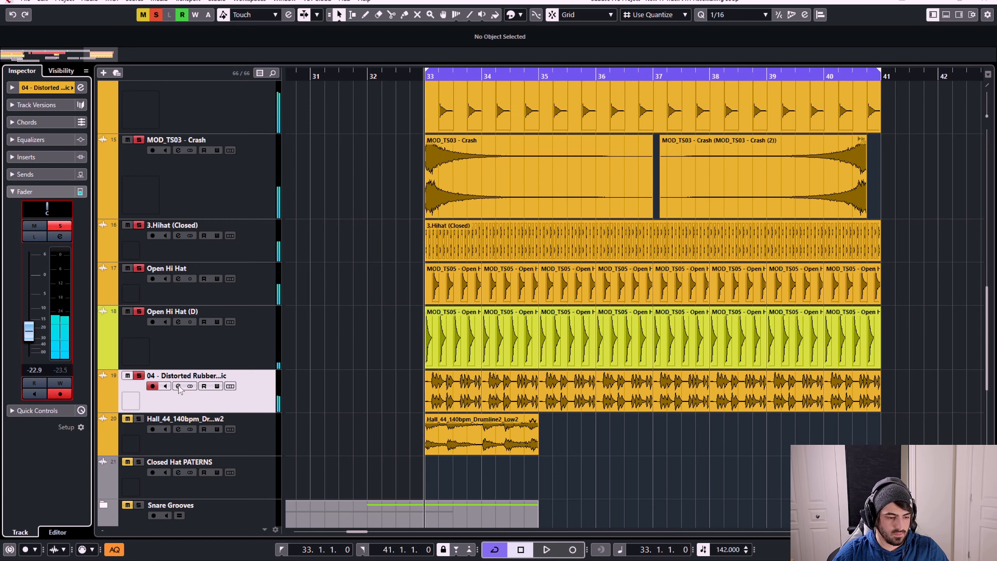
pyautogui.click(289, 241)
pyautogui.write('lfo')
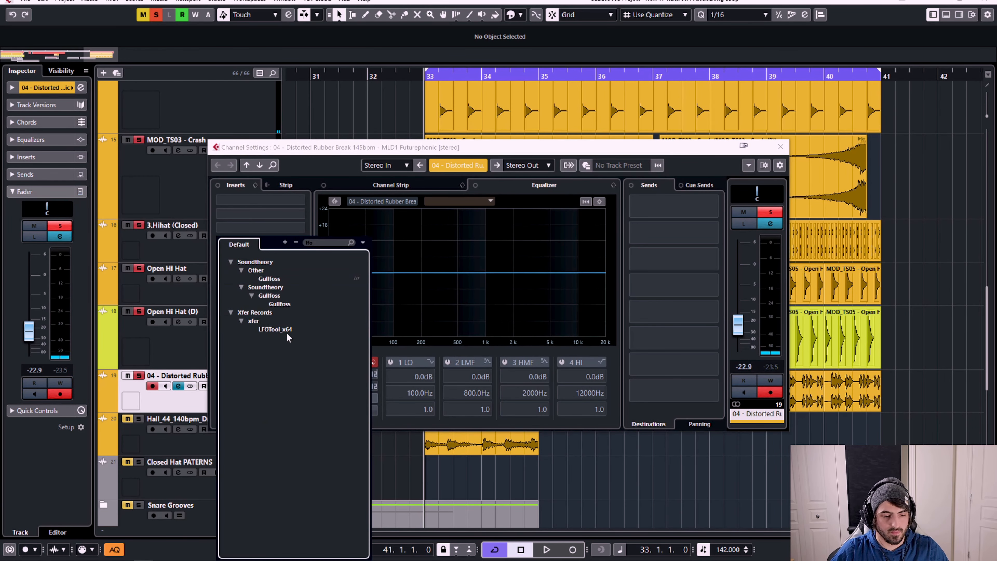
pyautogui.click(285, 331)
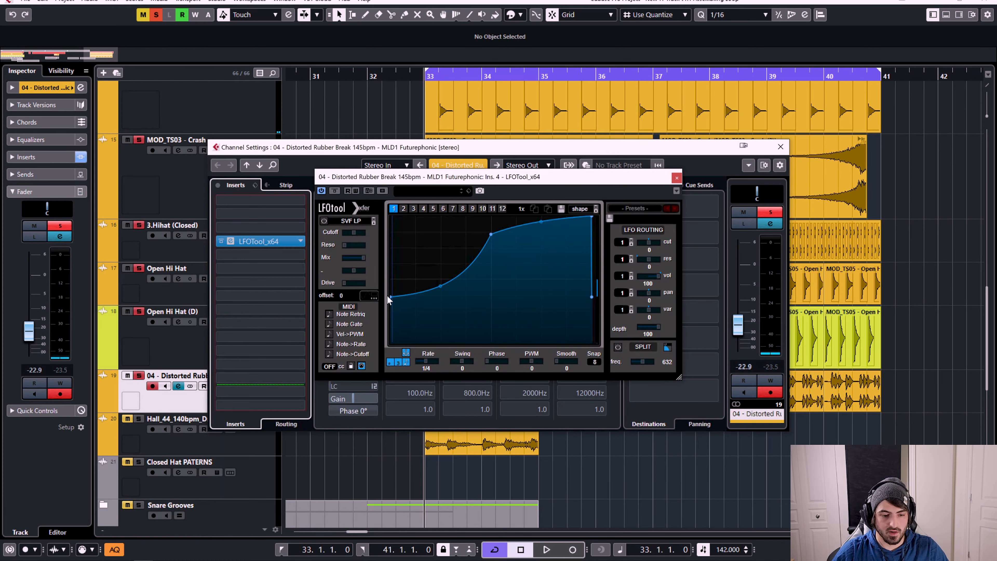
# Raise the start point of the LFOTool volume curve for gentler ducking, play the loop and close the plug-in and channel settings
pyautogui.moveTo(390, 298); pyautogui.dragTo(390, 277)
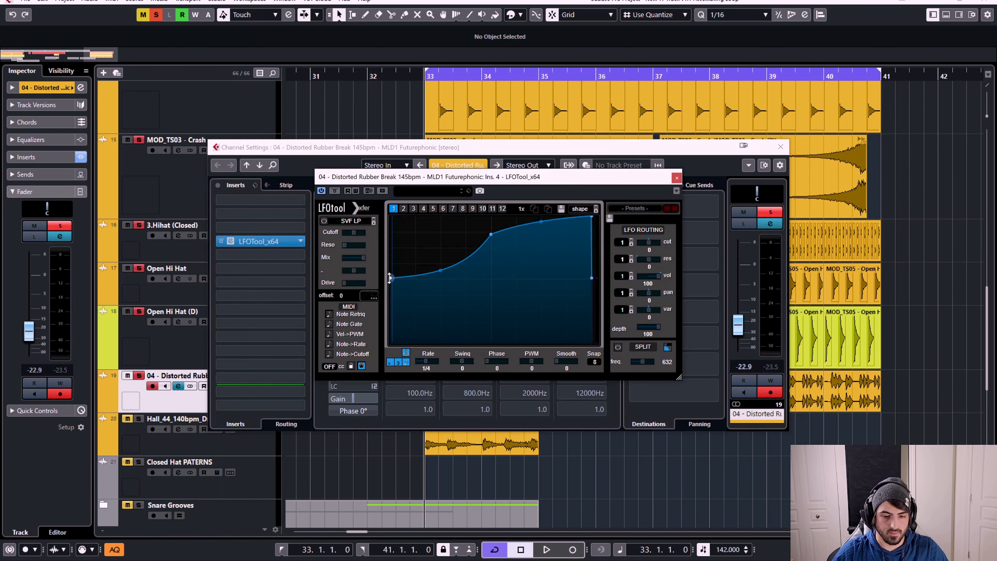
pyautogui.press('space')
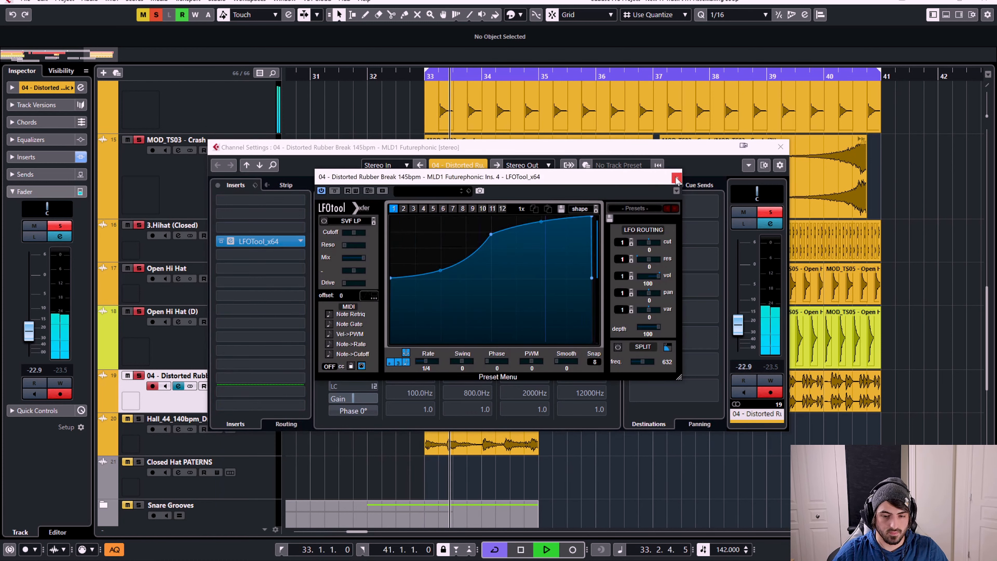
pyautogui.click(675, 178)
pyautogui.click(780, 147)
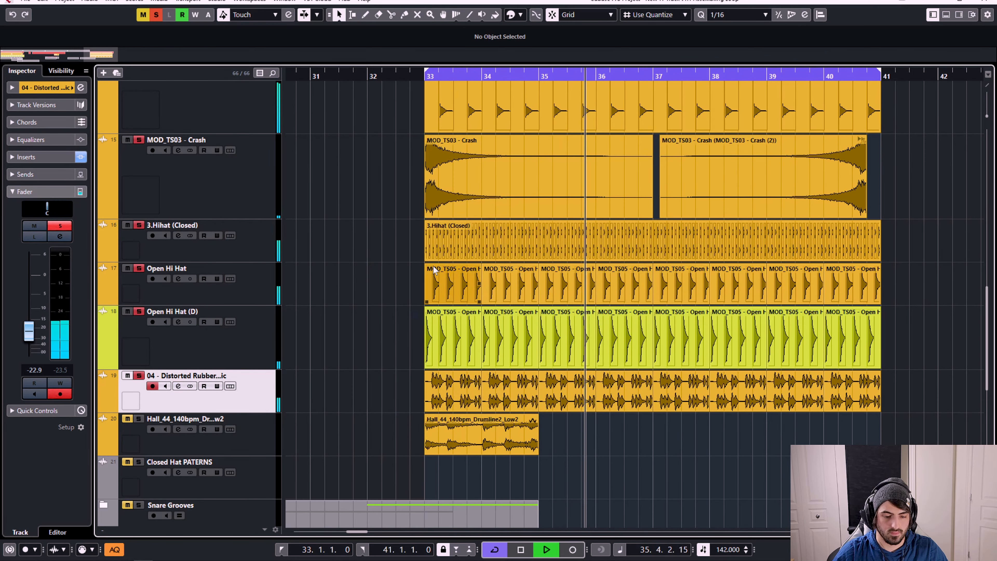
# Stop playback and lower the Distorted Rubber break volume to -24.7 dB
pyautogui.press('space')
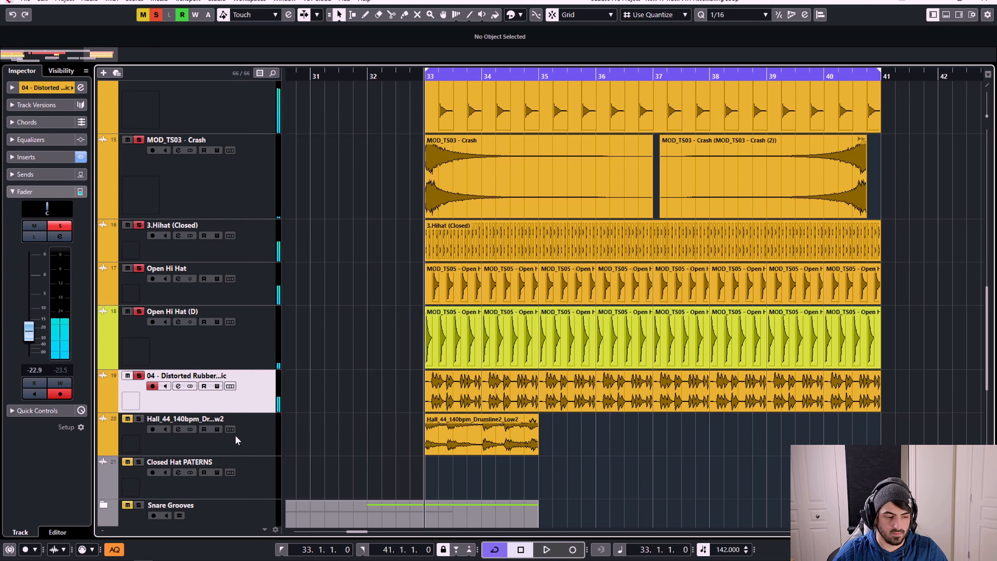
pyautogui.click(29, 333)
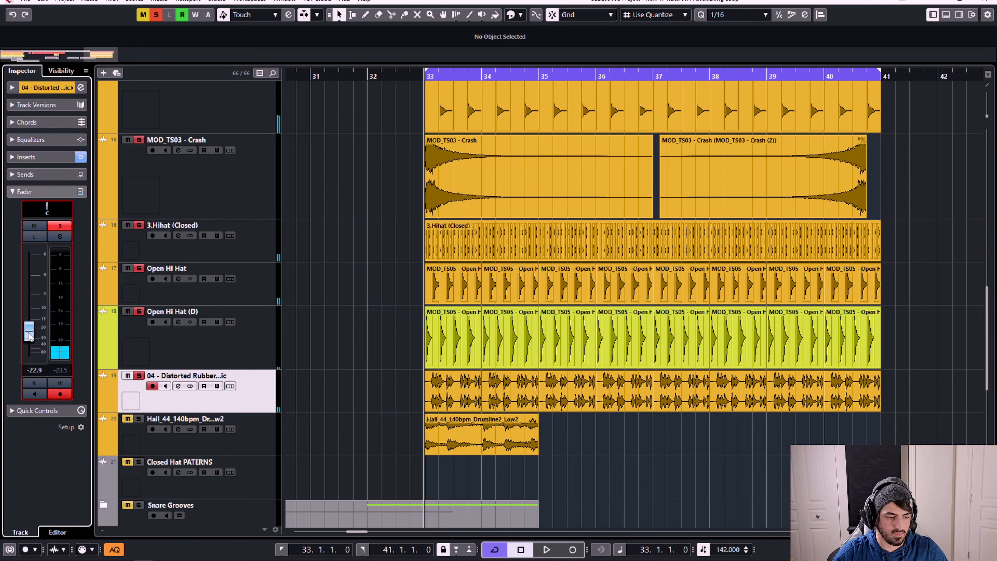
pyautogui.click(321, 398)
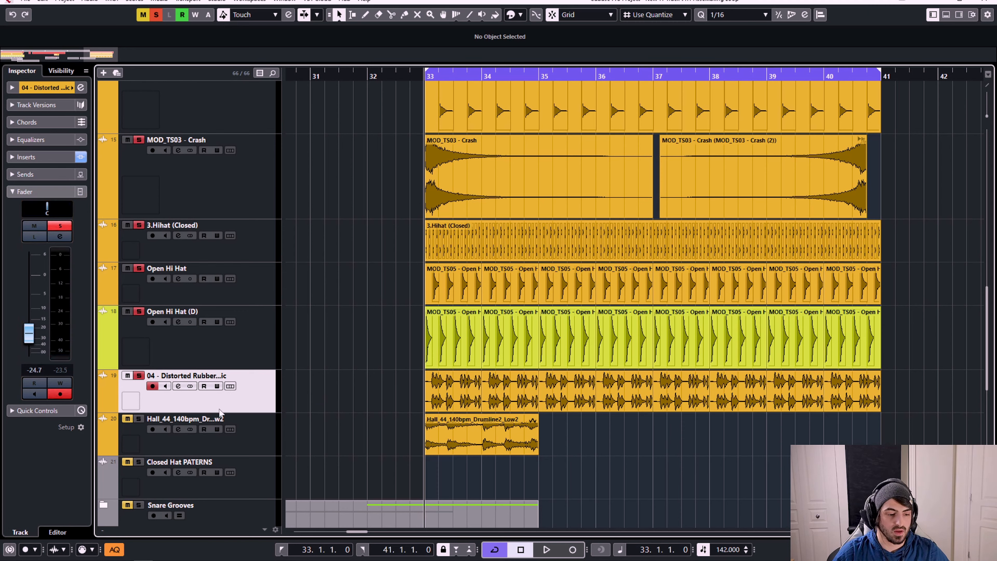
# Add the Hall_44_140bpm_Drumline2_Low2 track to the soloed tracks and select its clip
pyautogui.click(213, 444)
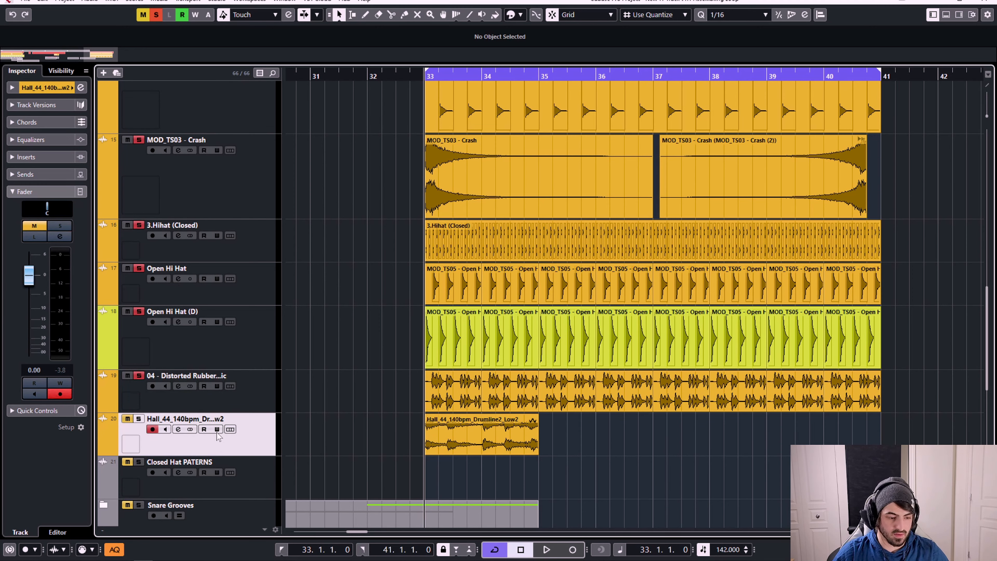
pyautogui.click(139, 419)
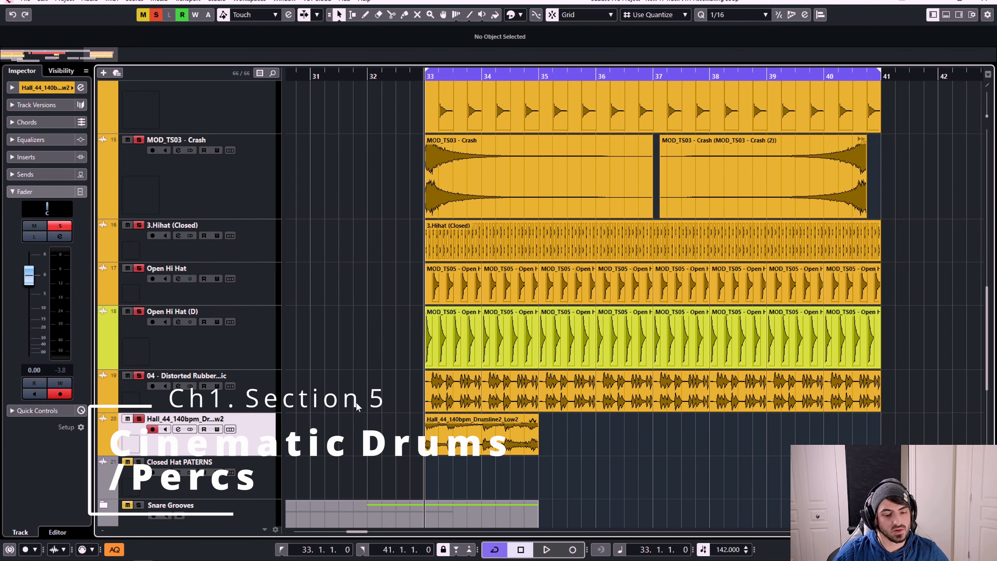
pyautogui.click(492, 427)
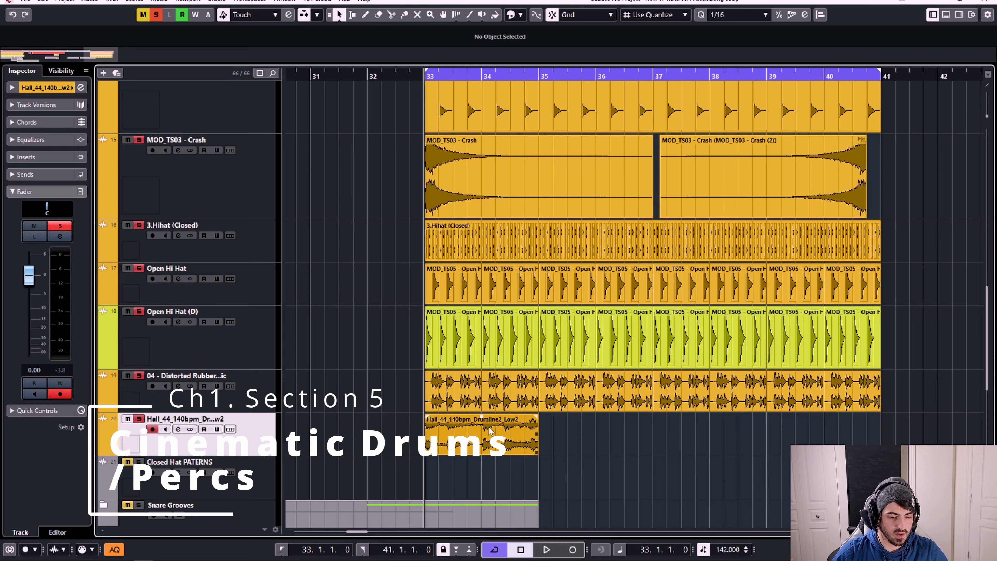
pyautogui.click(602, 428)
pyautogui.click(456, 437)
# Insert FabFilter Pro-Q 3 on the Hall_44 drumline track and add a 24 dB/oct low cut at about 120 Hz
pyautogui.click(176, 430)
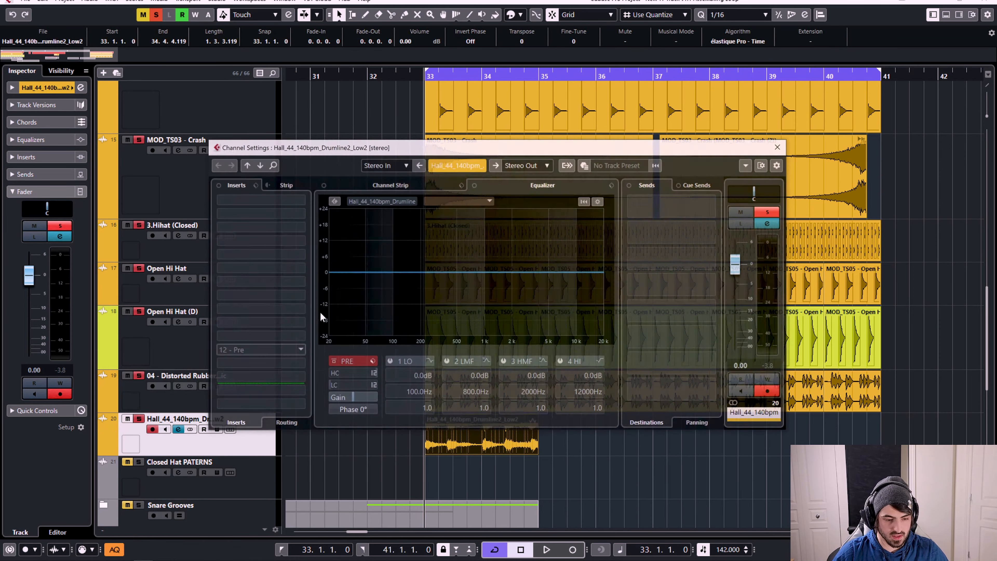
pyautogui.click(285, 223)
pyautogui.write('q 333')
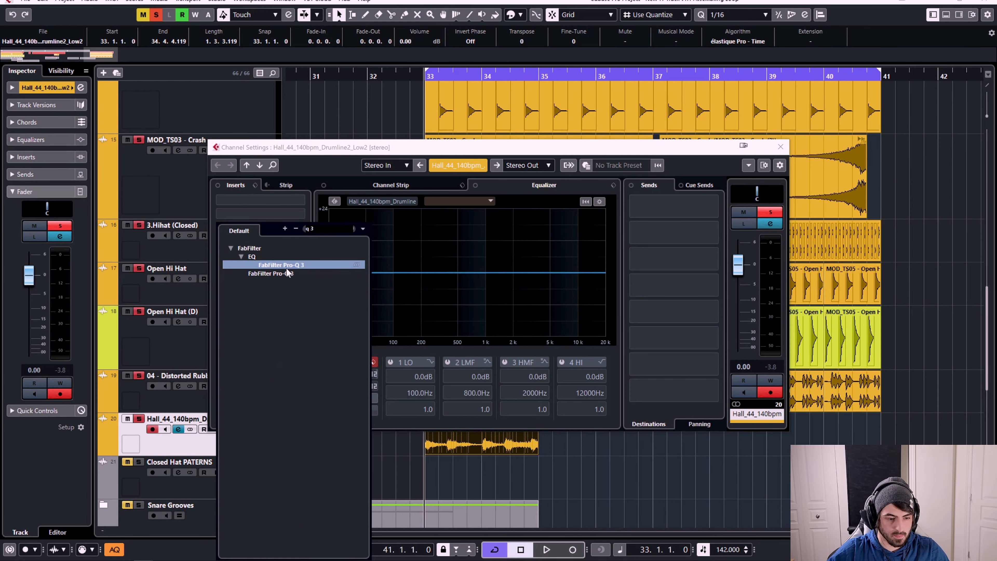
pyautogui.click(286, 268)
pyautogui.moveTo(209, 247); pyautogui.dragTo(158, 249)
pyautogui.moveTo(188, 219); pyautogui.dragTo(399, 227)
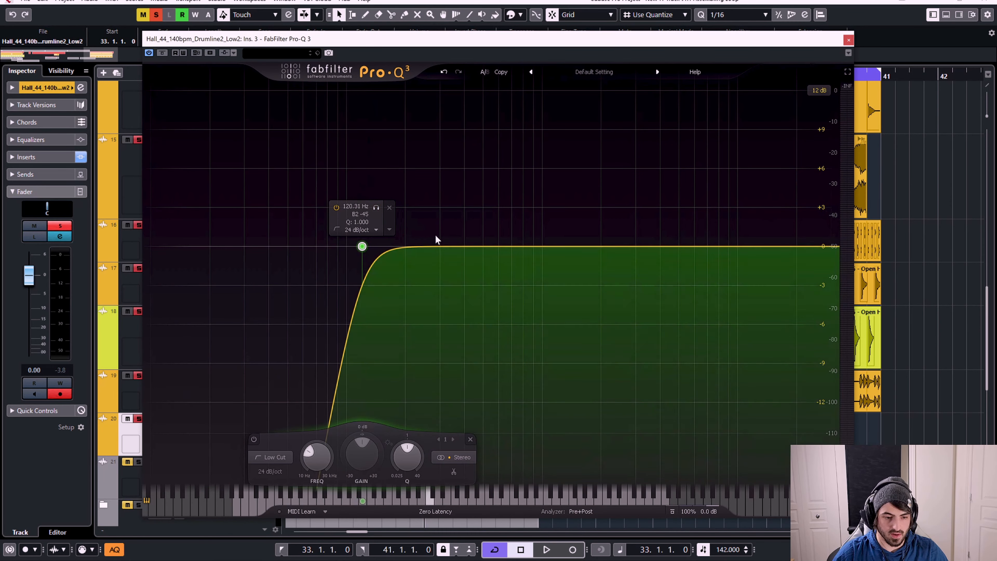
# Close the equalizer and channel settings, and duplicate the Hall_44 drumline clip three times to fill the loop up to bar 41
pyautogui.click(848, 41)
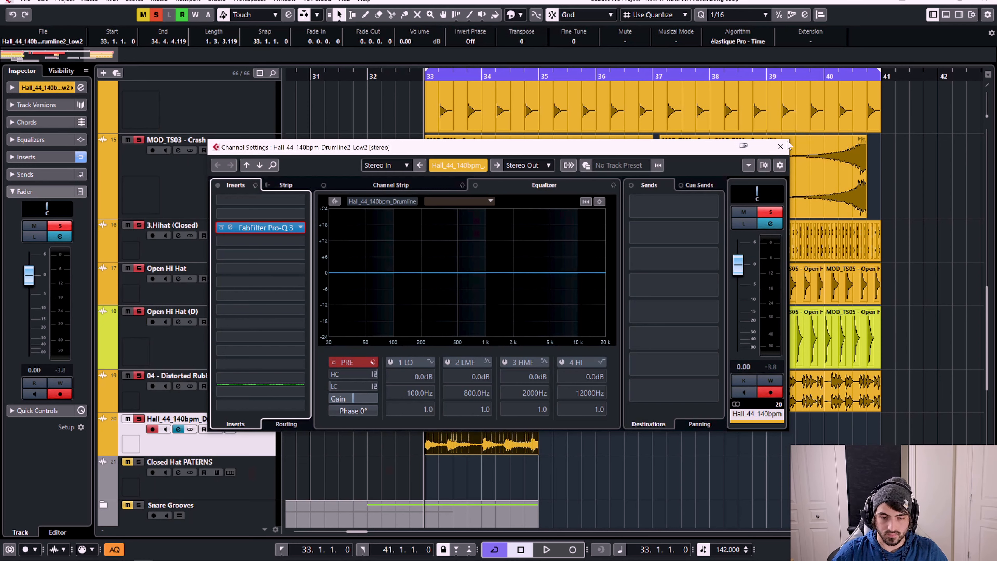
pyautogui.click(780, 146)
pyautogui.click(534, 445)
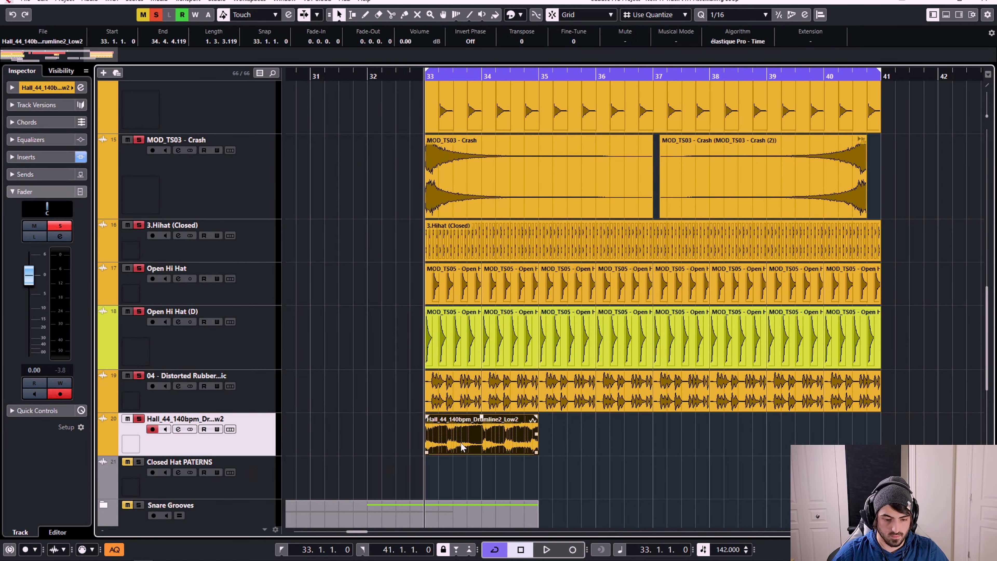
pyautogui.hotkey('ctrl', 'd')
pyautogui.hotkey('ctrl', 'd')
pyautogui.hotkey('ctrl', 'd')
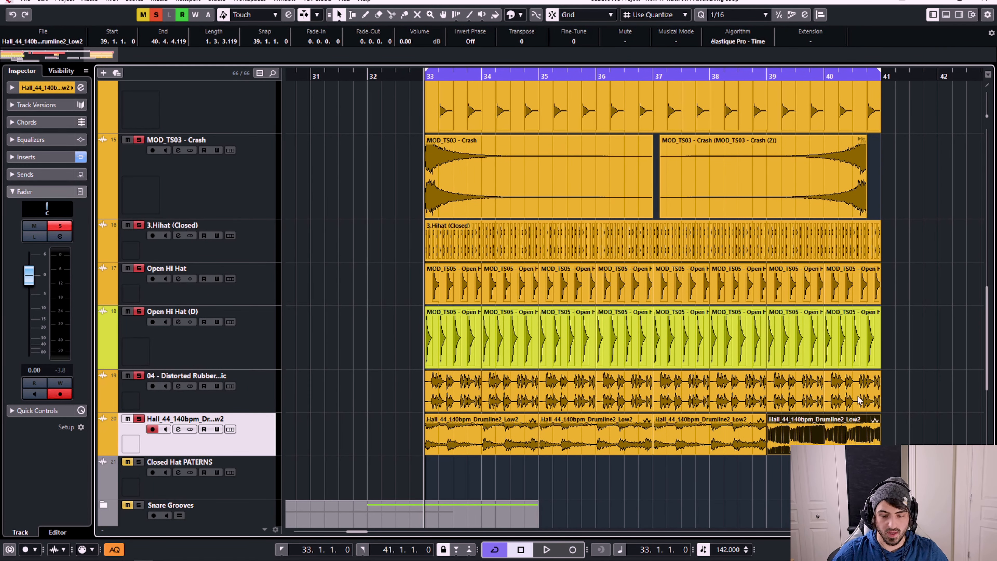
# Glue the Distorted Rubber clips and the Hall_44 drumline clips into one continuous clip per track over bars 33 to 41
pyautogui.press('4')
pyautogui.moveTo(386, 392); pyautogui.dragTo(872, 429)
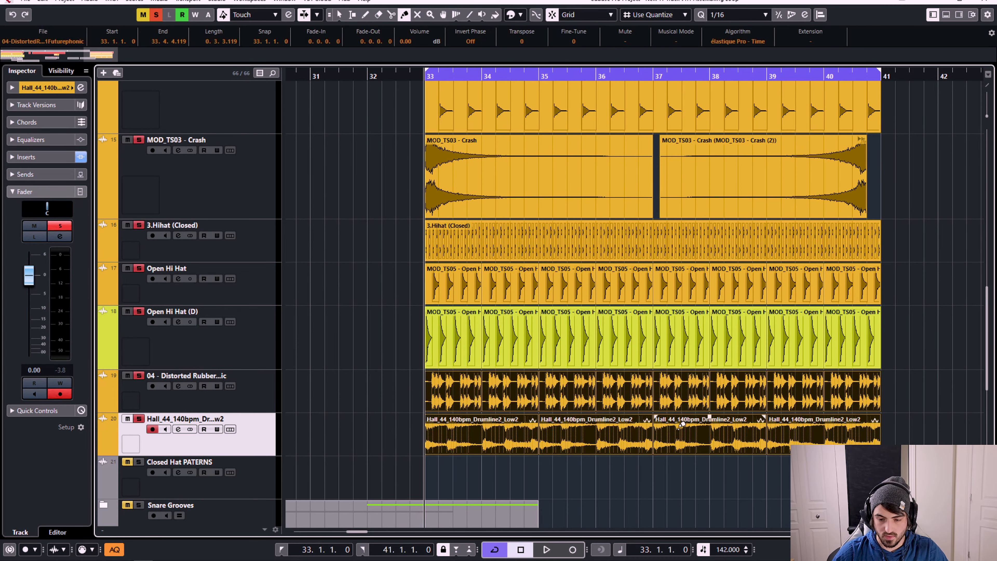
pyautogui.click(629, 431)
pyautogui.press('1')
pyautogui.click(477, 427)
pyautogui.click(489, 399)
pyautogui.click(367, 396)
pyautogui.click(443, 411)
pyautogui.click(336, 432)
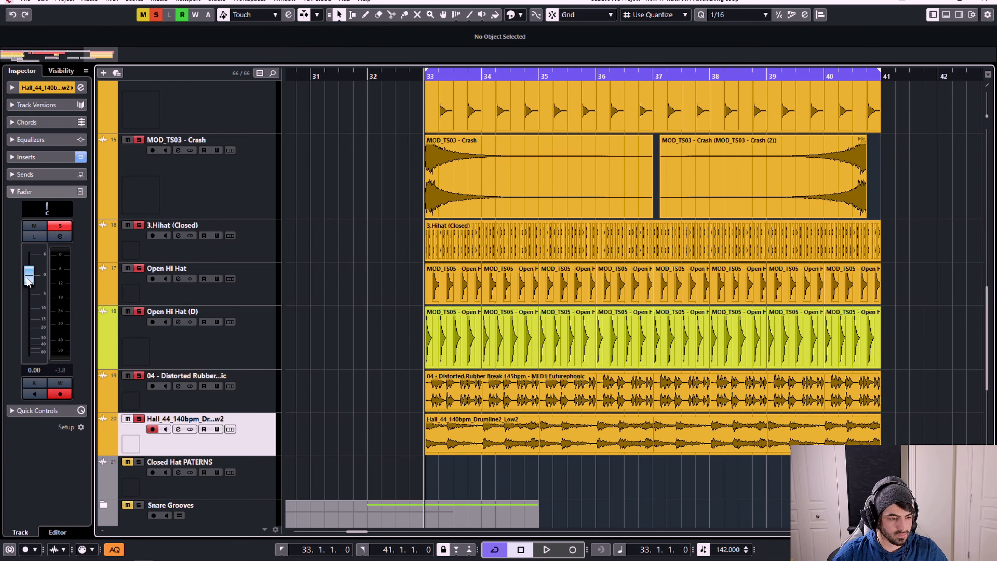
# Pull the drumline volume fully down, start loop playback and bring the volume up to -20.4 dB
pyautogui.moveTo(28, 281); pyautogui.dragTo(36, 362)
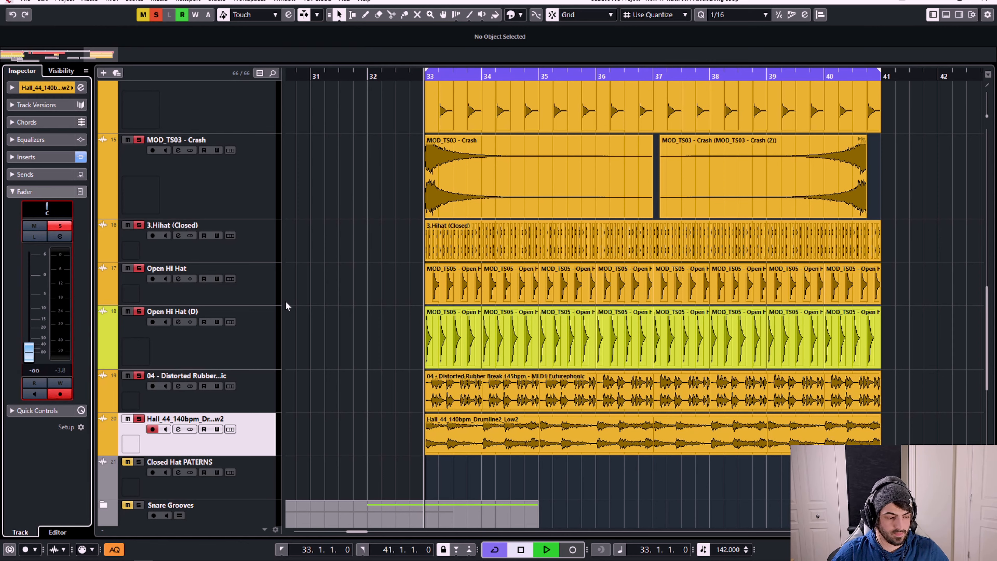
pyautogui.press('space')
pyautogui.moveTo(33, 352); pyautogui.dragTo(39, 331)
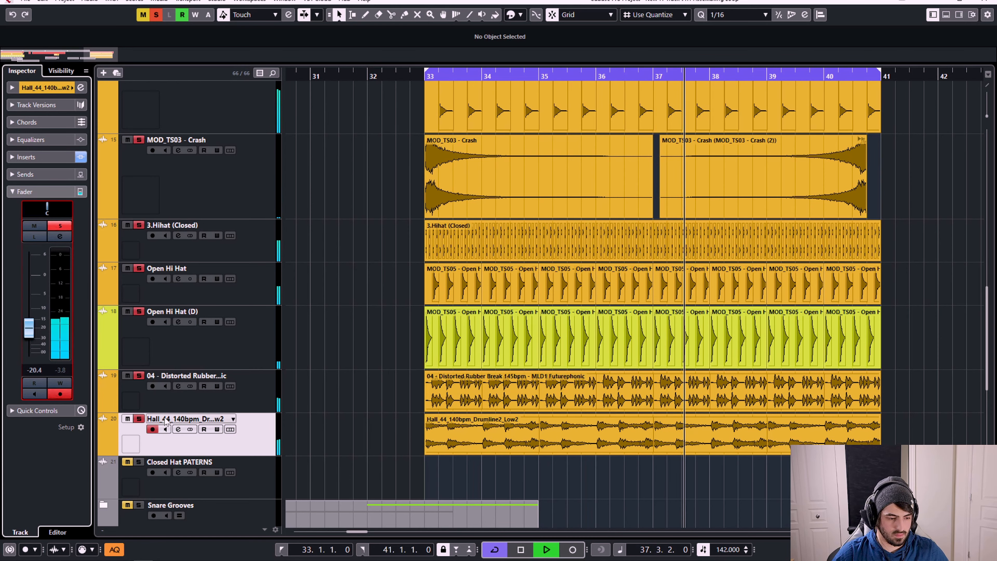
# Move the drumline's Pro-Q 3 low cut to about 238 Hz and soften its slope to 12 dB/oct
pyautogui.click(178, 429)
pyautogui.click(253, 227)
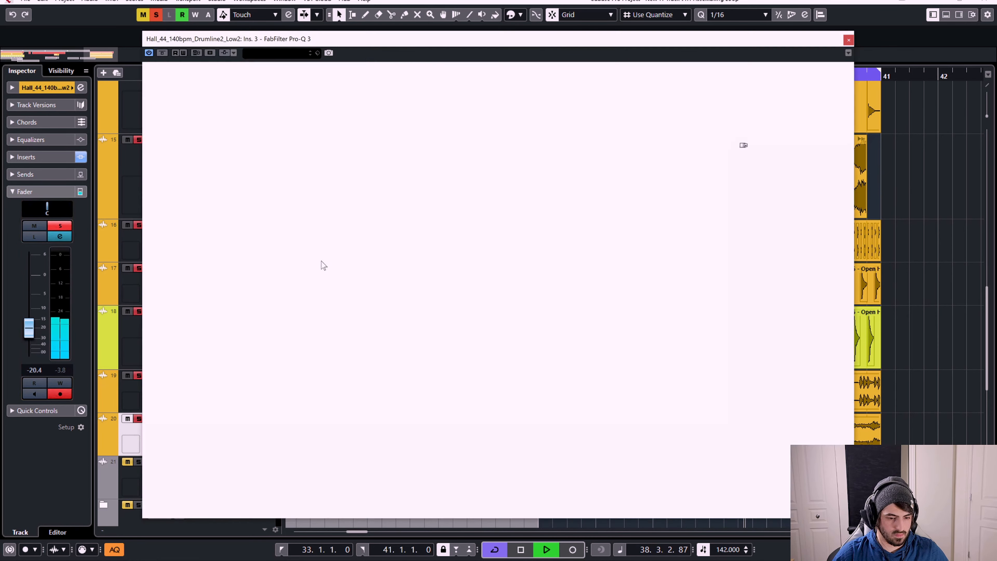
pyautogui.moveTo(377, 209); pyautogui.dragTo(460, 232)
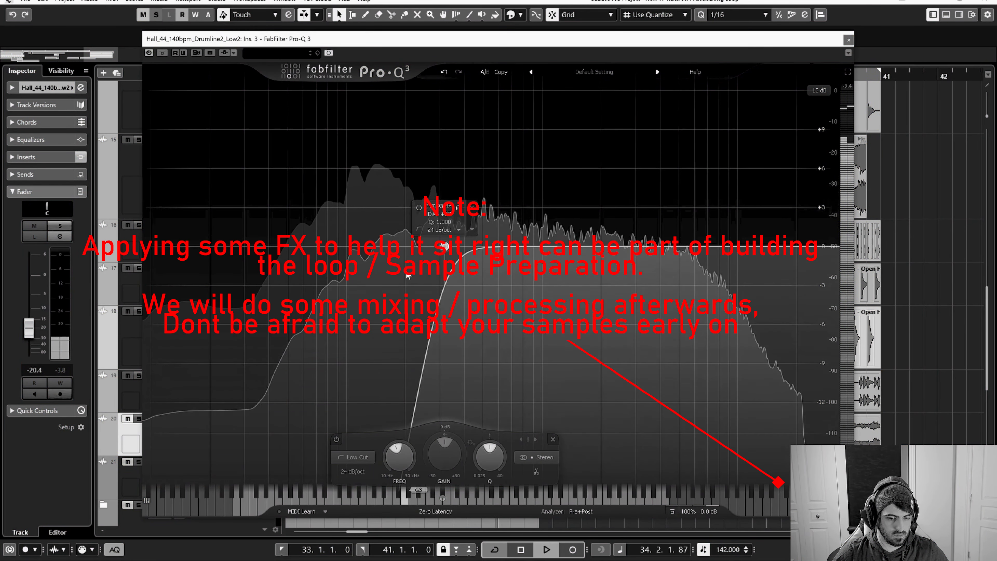
pyautogui.keyDown('alt'); pyautogui.keyDown('shift'); pyautogui.click(445, 249); pyautogui.keyUp('shift'); pyautogui.keyUp('alt')
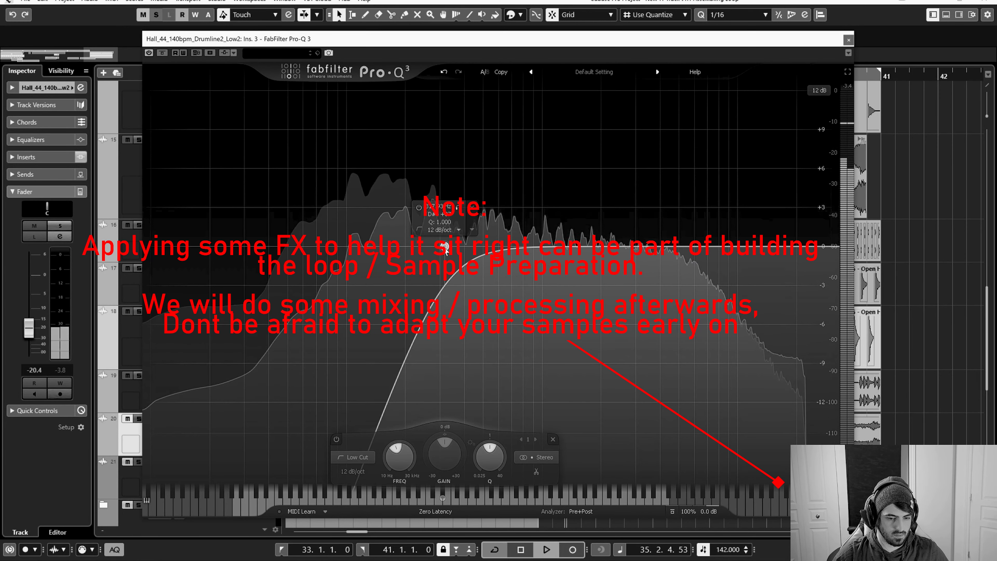
pyautogui.moveTo(445, 249); pyautogui.dragTo(422, 251)
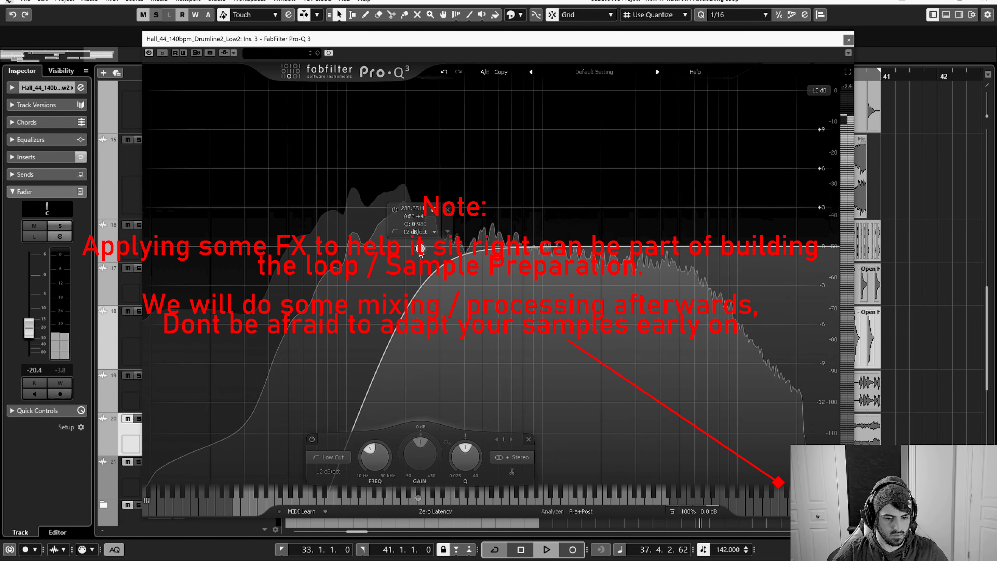
# Reset the drumline channel's peak reading and raise its volume to -17.4 dB
pyautogui.click(847, 40)
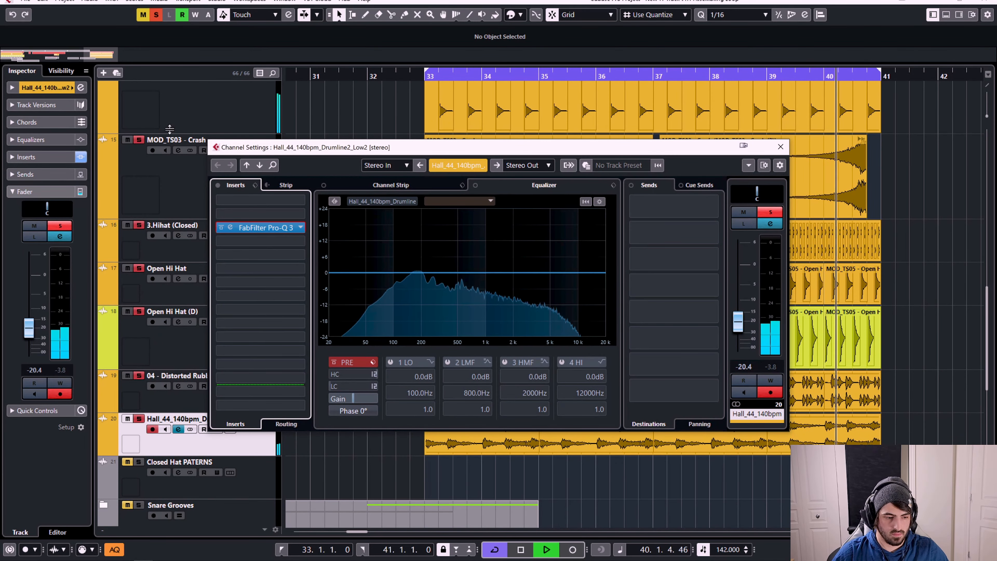
pyautogui.click(771, 366)
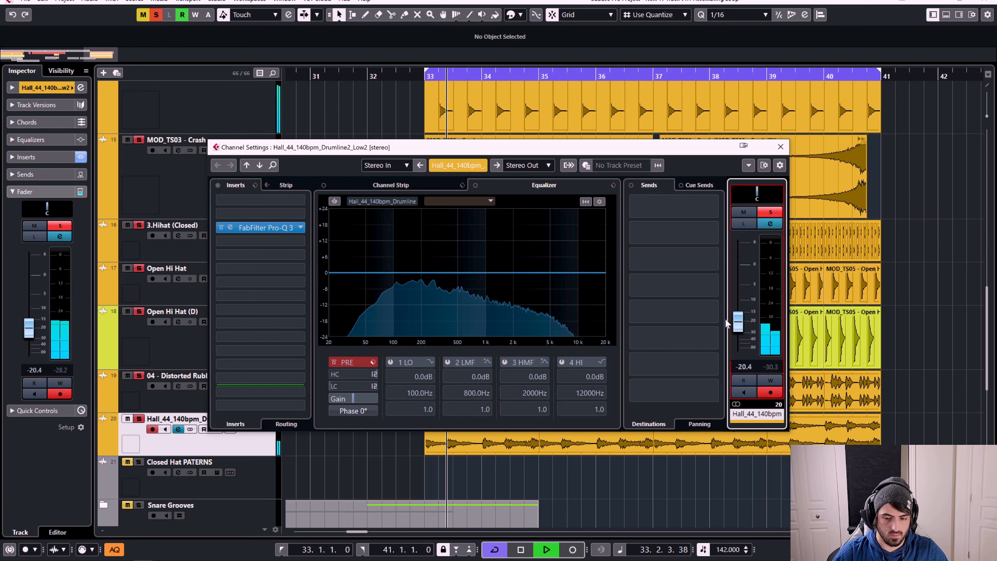
pyautogui.moveTo(739, 328); pyautogui.dragTo(739, 323)
# Insert FabFilter Saturn after Pro-Q 3 on the drumline track and load the Best Of preset The Tube bM
pyautogui.click(265, 228)
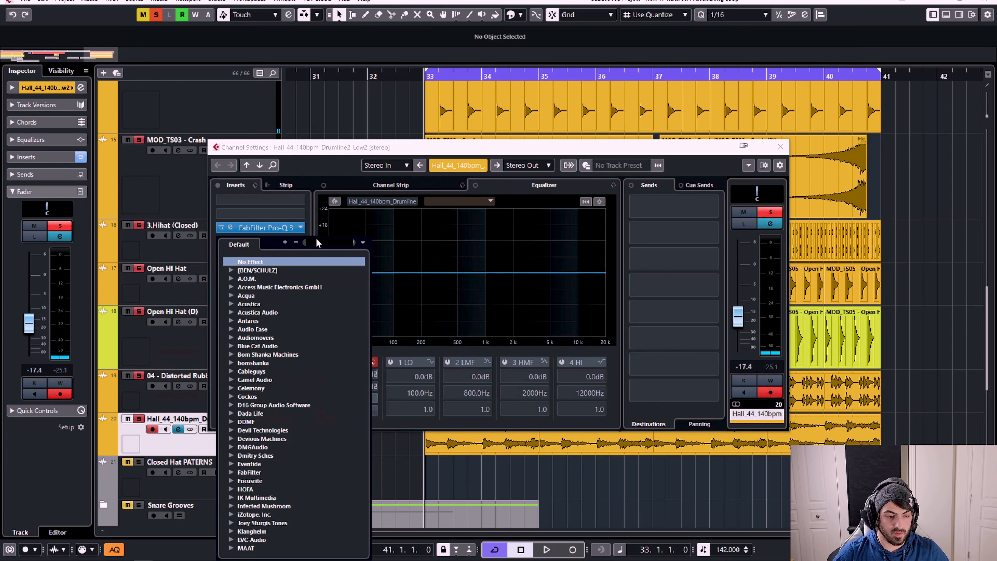
pyautogui.write('saturn')
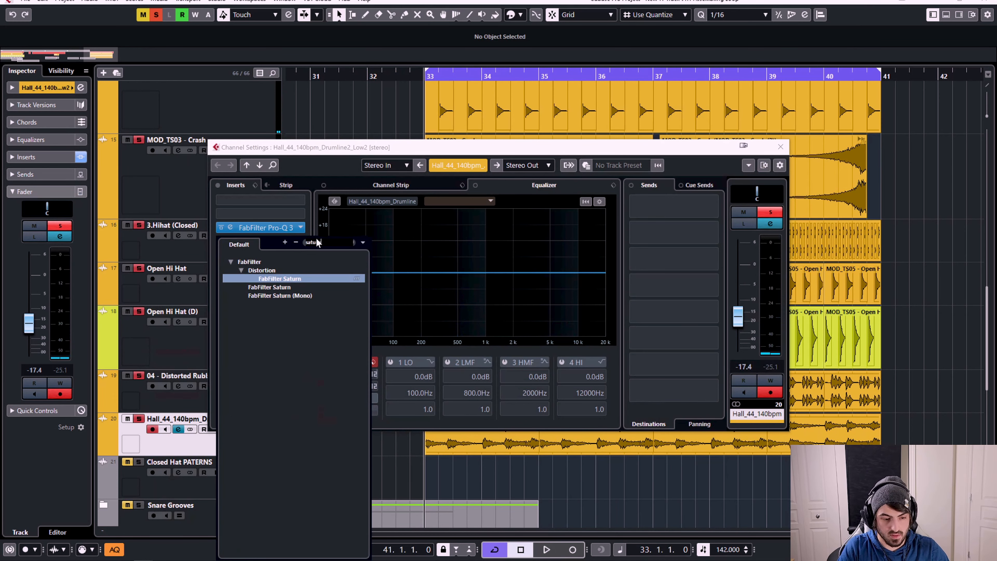
pyautogui.press('Return')
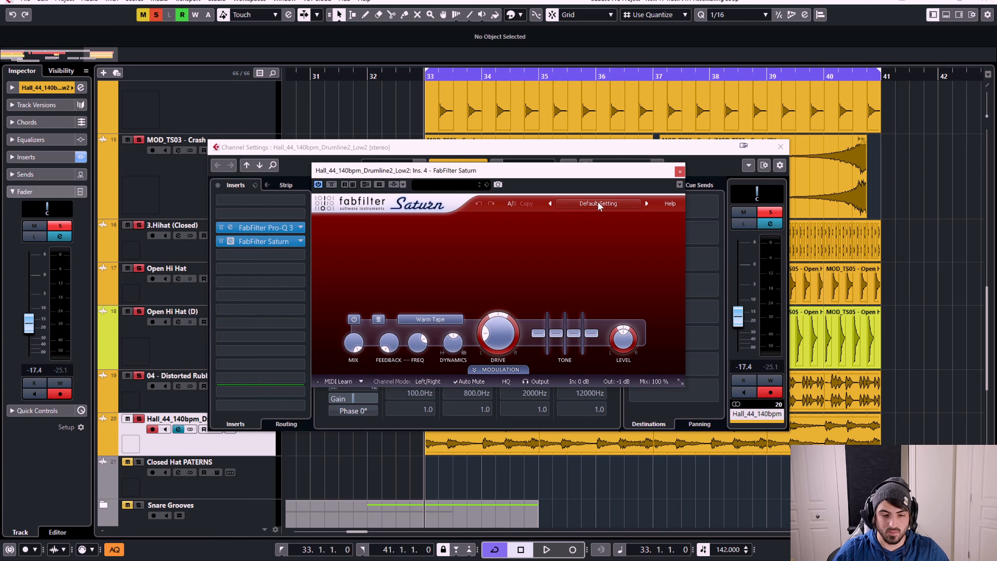
pyautogui.click(599, 205)
pyautogui.moveTo(606, 239)
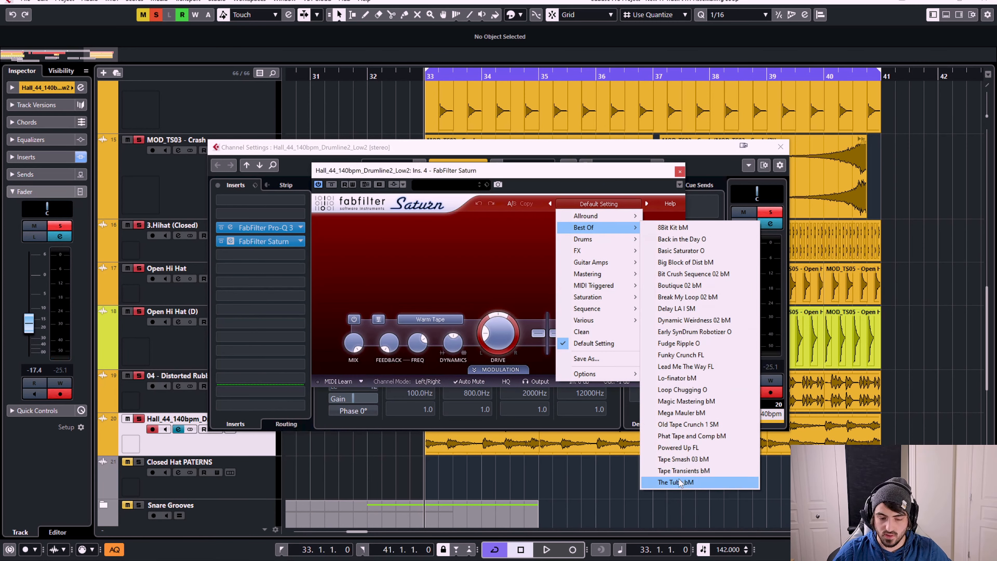
pyautogui.click(689, 481)
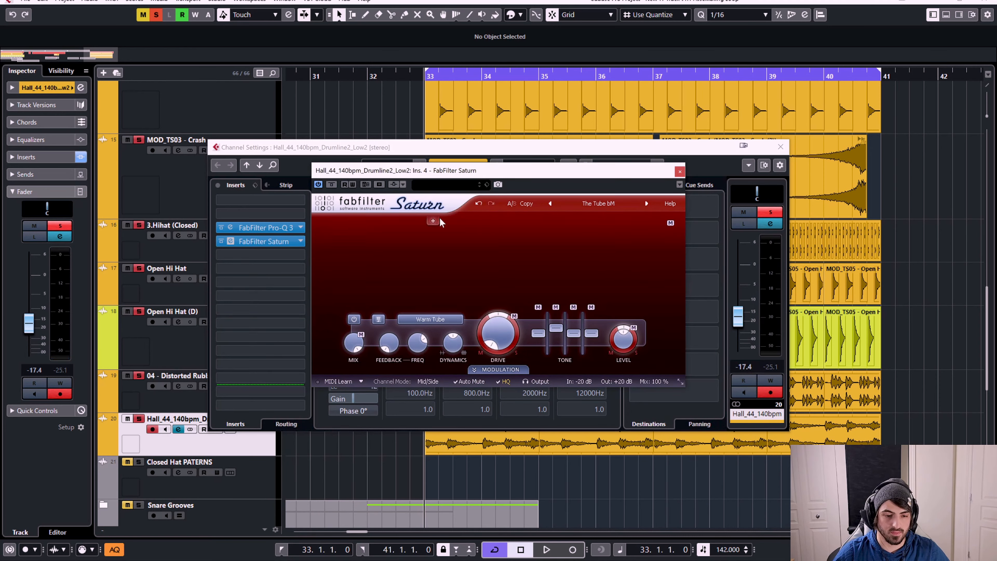
pyautogui.click(781, 147)
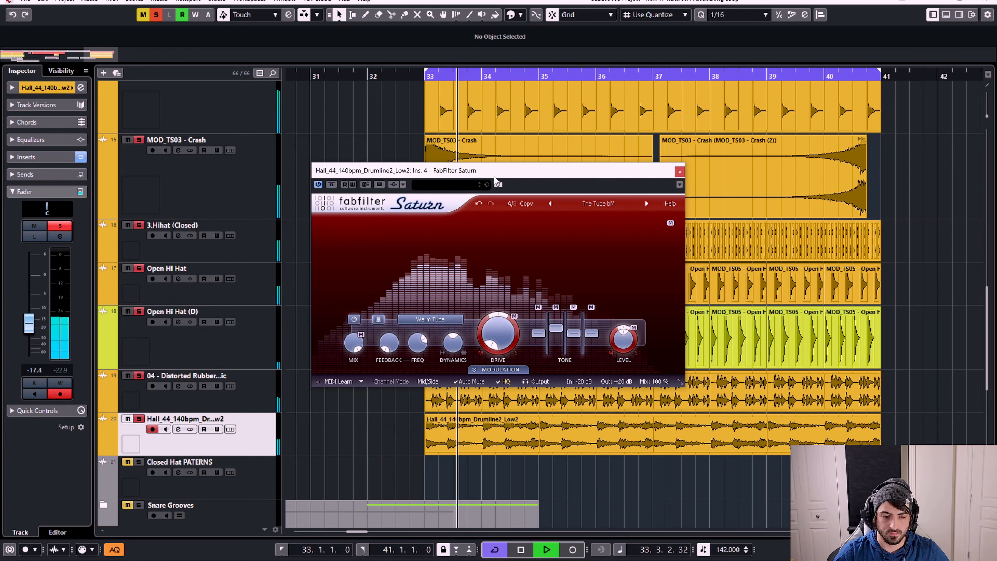
# Split Saturn into three frequency bands, placing the second crossover at about 1008 Hz
pyautogui.moveTo(503, 171); pyautogui.dragTo(558, 181)
pyautogui.click(500, 261)
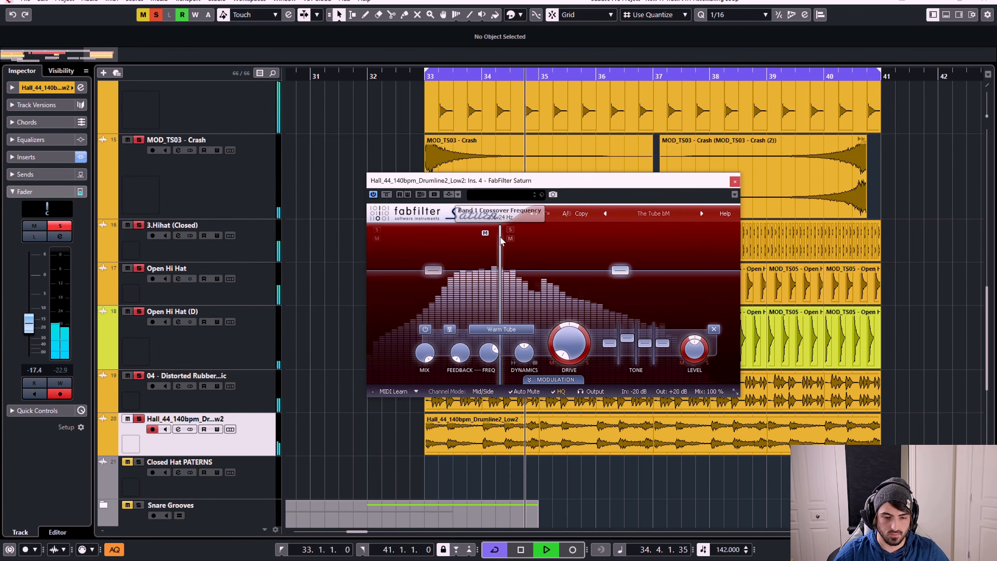
pyautogui.click(578, 236)
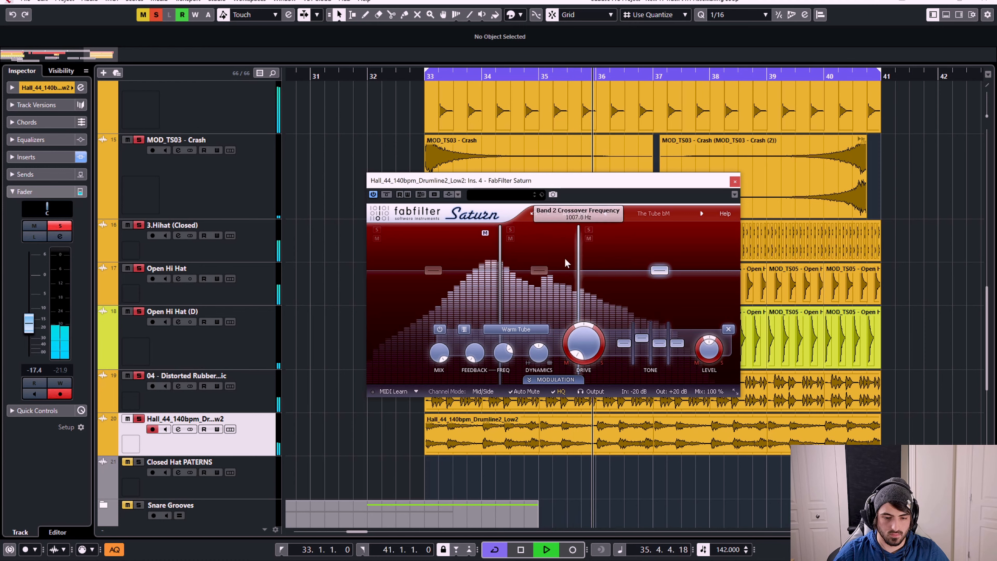
# Raise the level of Saturn's band 2 slightly and increase its drive
pyautogui.moveTo(544, 270); pyautogui.dragTo(545, 267)
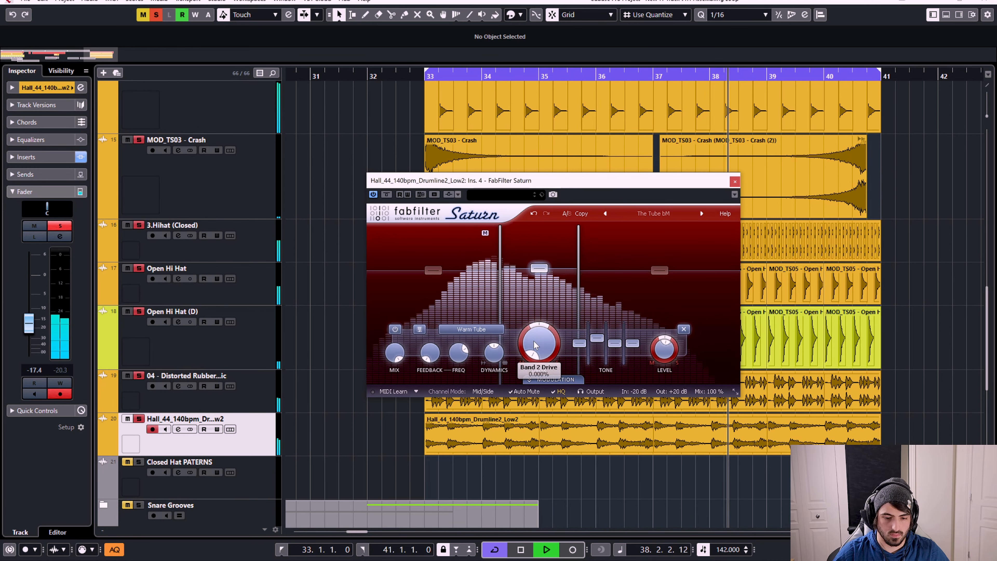
pyautogui.moveTo(539, 314); pyautogui.dragTo(535, 281)
# Lower Saturn's first crossover and band 1 level slightly, and bring the second crossover down to about 589 Hz
pyautogui.click(479, 295)
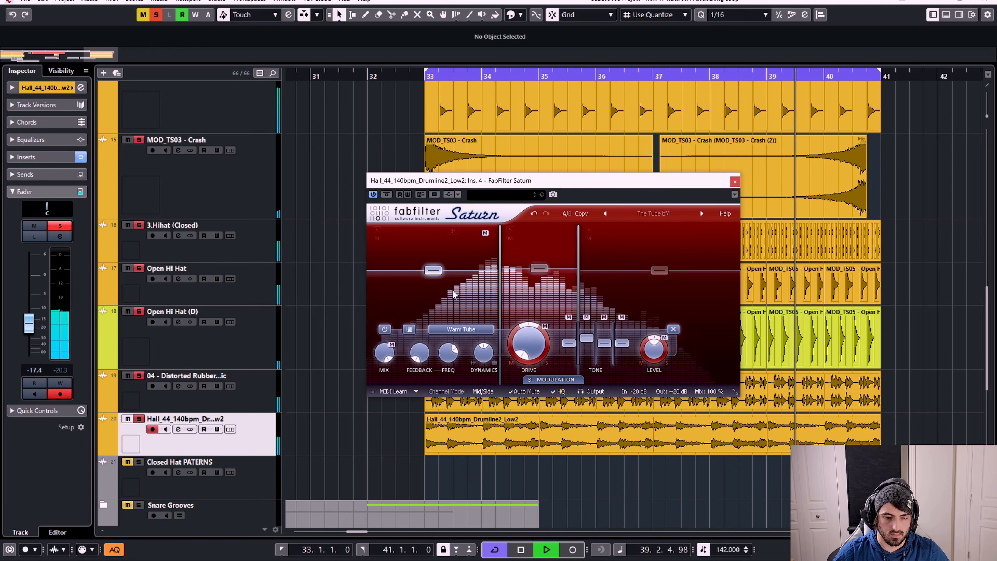
pyautogui.moveTo(500, 258); pyautogui.dragTo(437, 276)
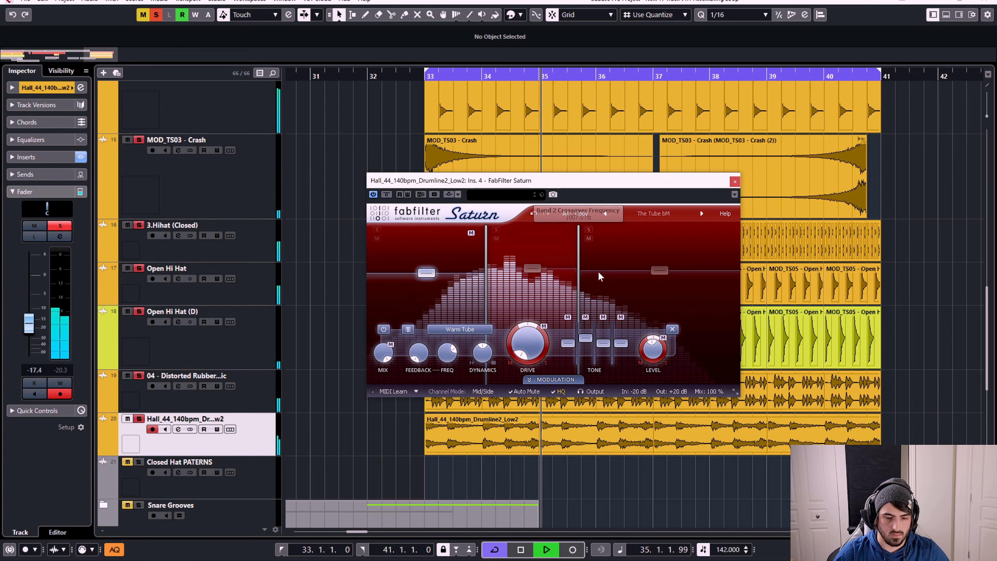
pyautogui.moveTo(574, 295); pyautogui.dragTo(551, 295)
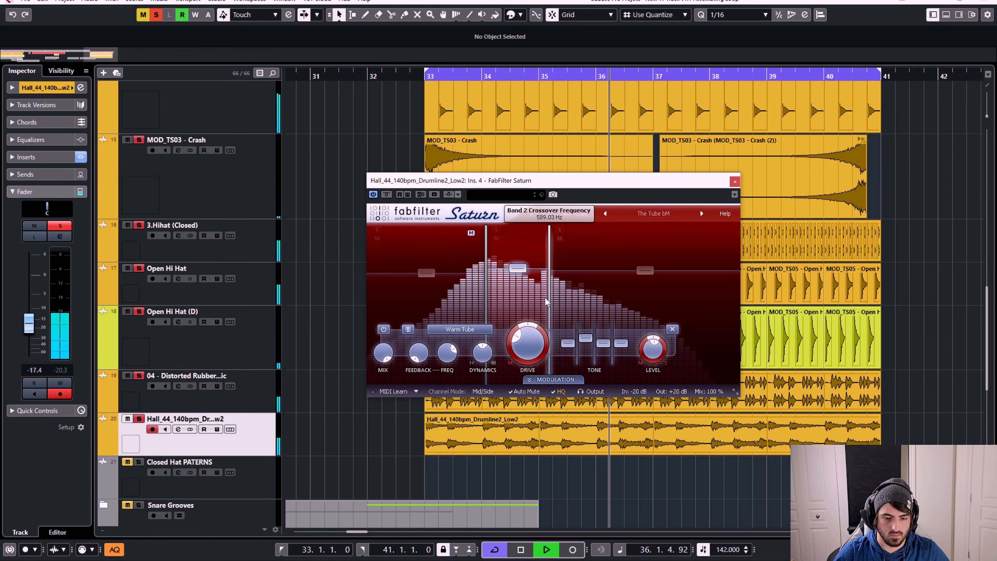
# Add a third Saturn crossover, settle it at about 1700 Hz, and boost band 3's level and drive
pyautogui.click(632, 231)
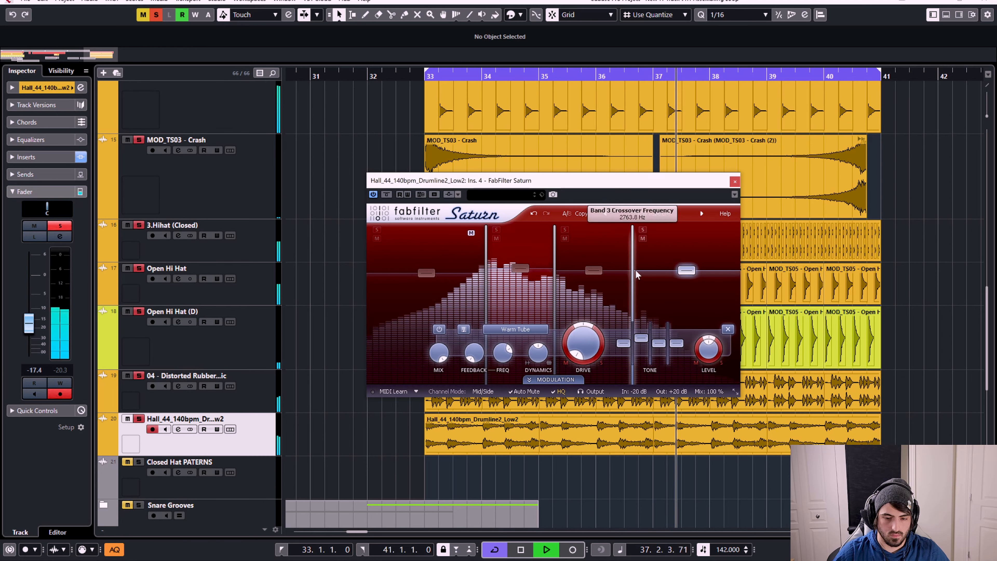
pyautogui.moveTo(590, 270); pyautogui.dragTo(595, 263)
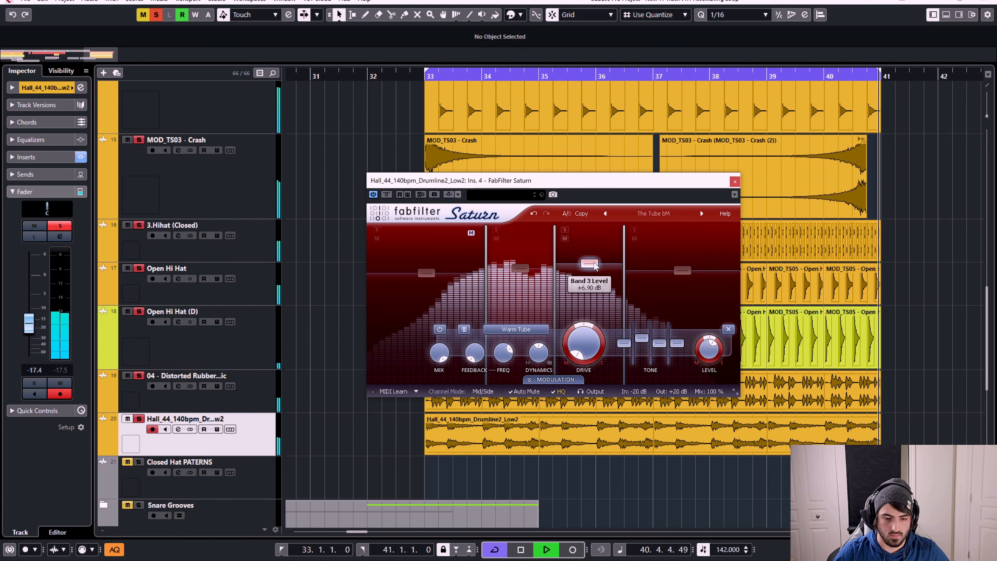
pyautogui.moveTo(580, 336); pyautogui.dragTo(606, 313)
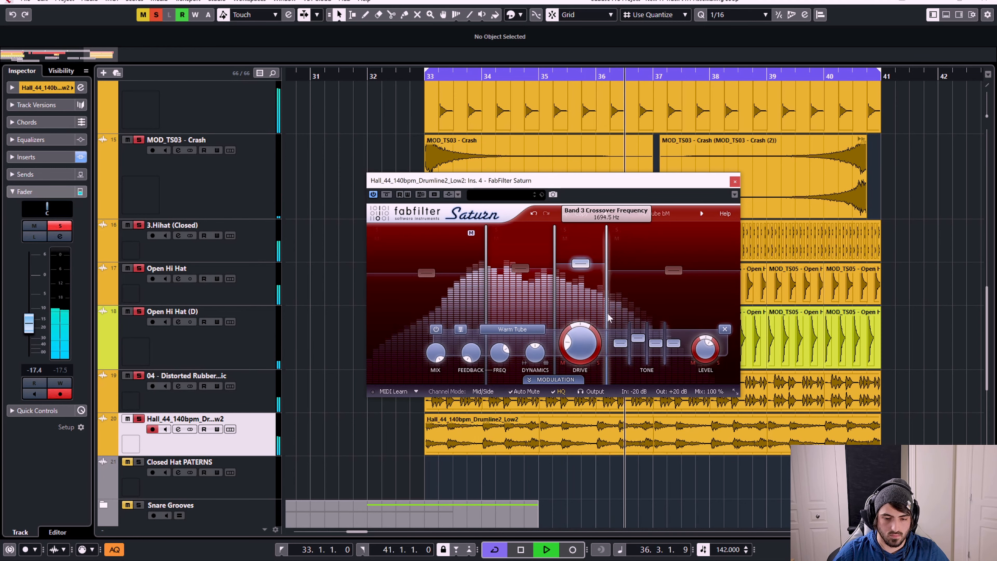
pyautogui.moveTo(580, 269); pyautogui.dragTo(580, 271)
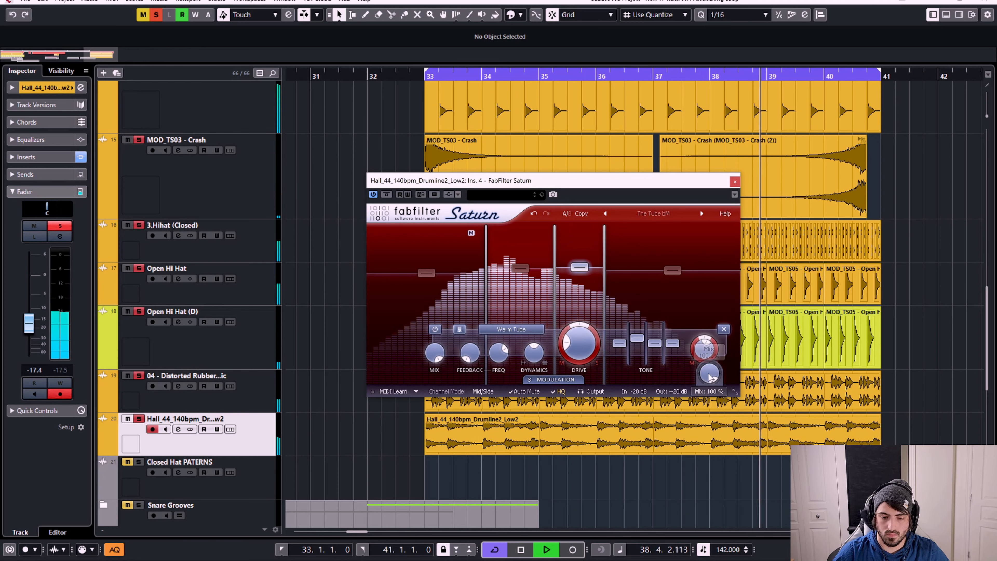
# Set Saturn's overall mix to 78 % and compare the soloed drumline with Saturn bypassed and active
pyautogui.moveTo(708, 373); pyautogui.dragTo(705, 411)
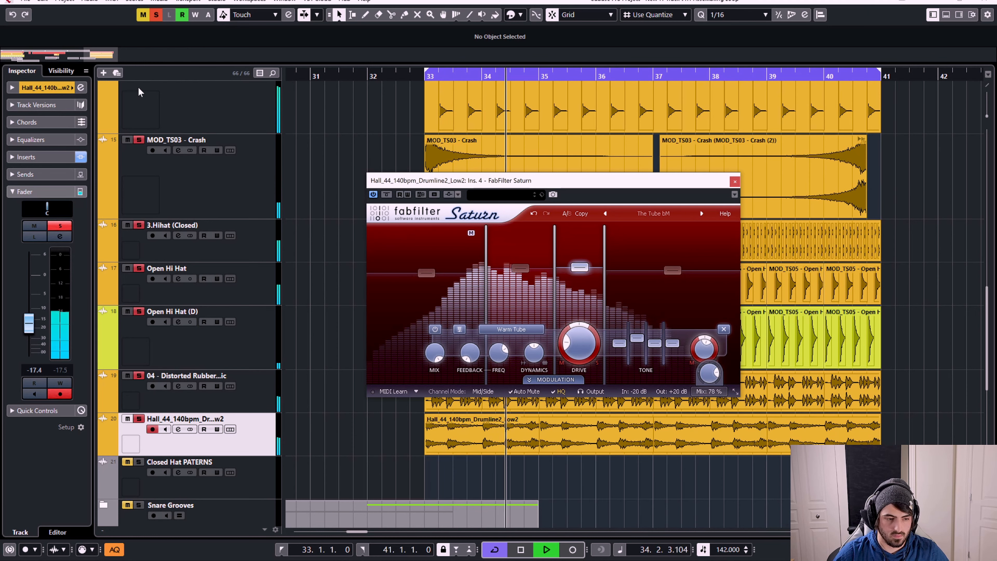
pyautogui.click(157, 16)
pyautogui.press('s')
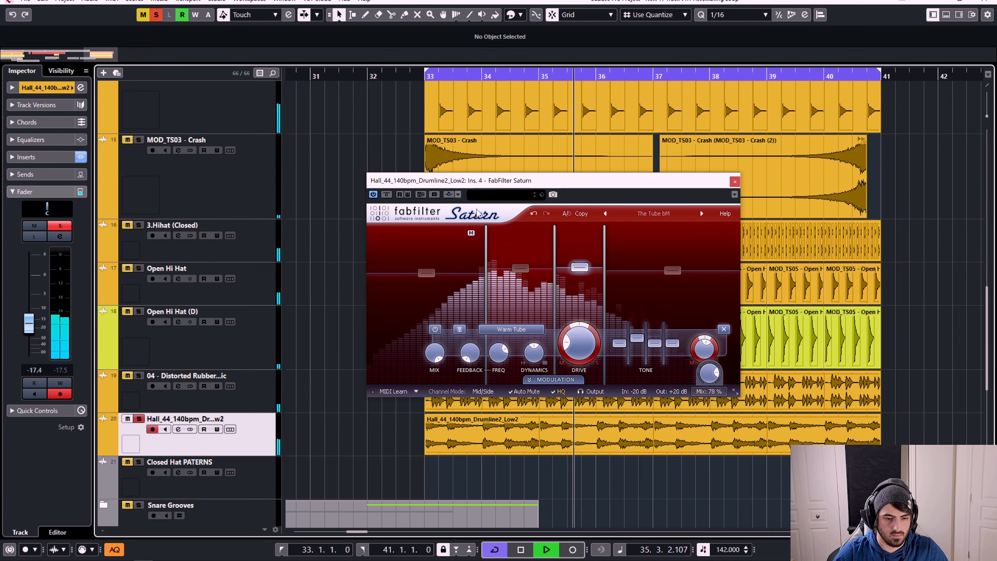
pyautogui.click(388, 196)
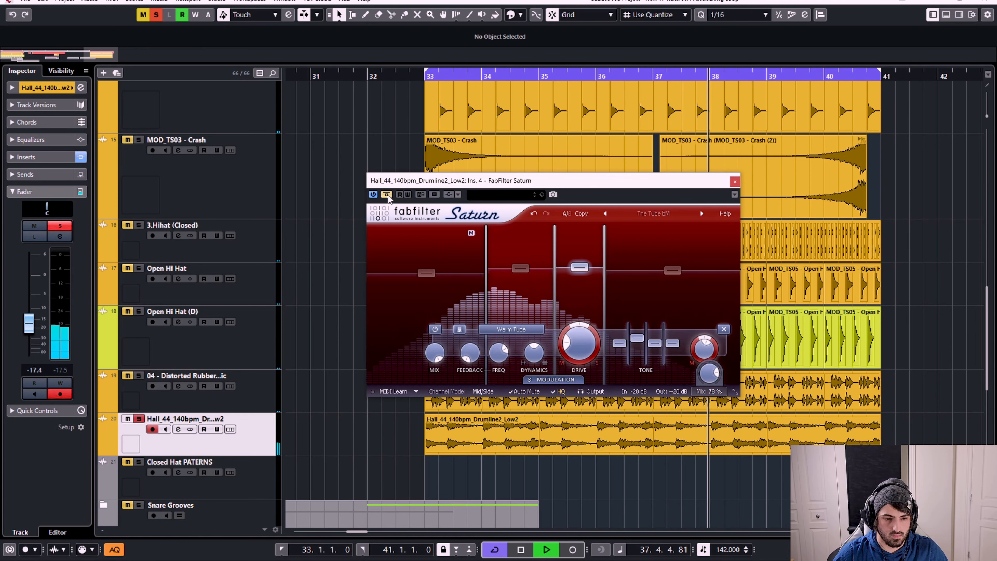
pyautogui.click(387, 194)
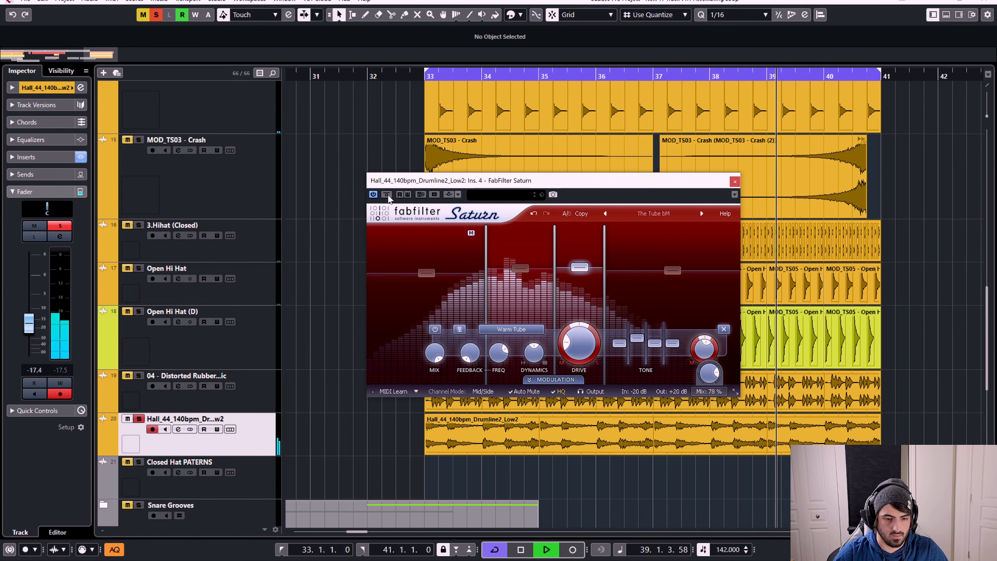
# Raise Saturn's overall mix to 83 % and insert Bitcrusher after it on the drumline channel
pyautogui.click(535, 252)
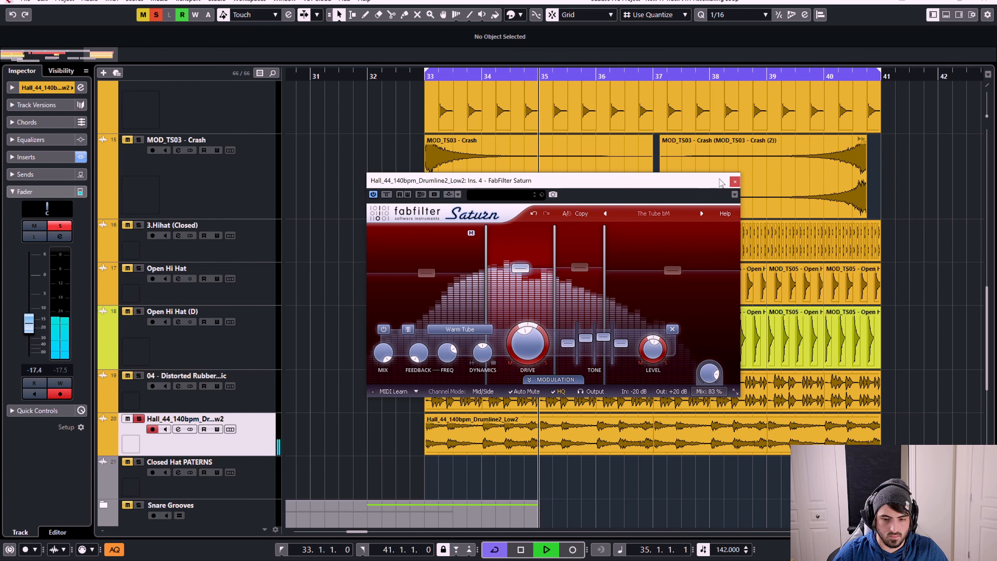
pyautogui.click(178, 429)
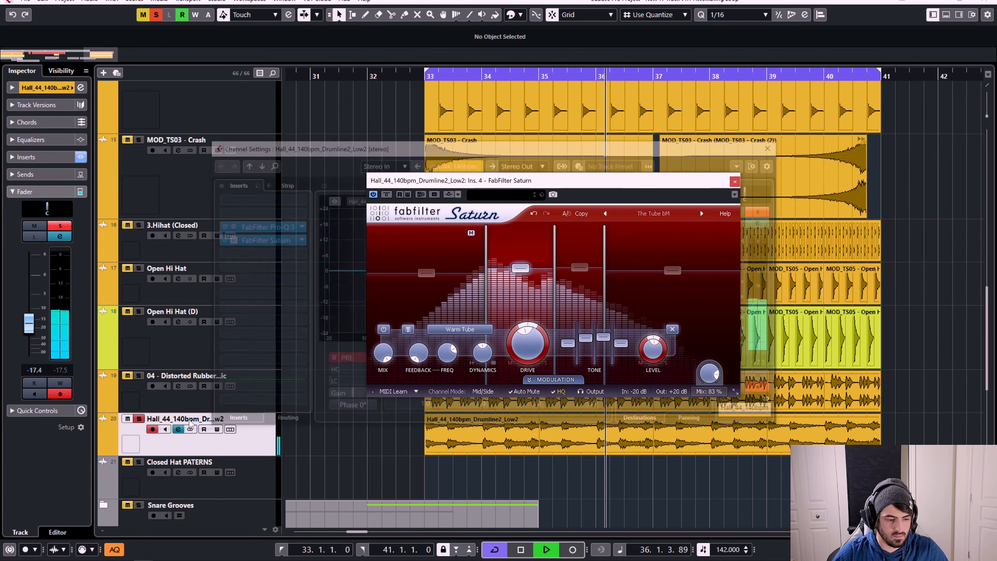
pyautogui.click(290, 256)
pyautogui.write('deca')
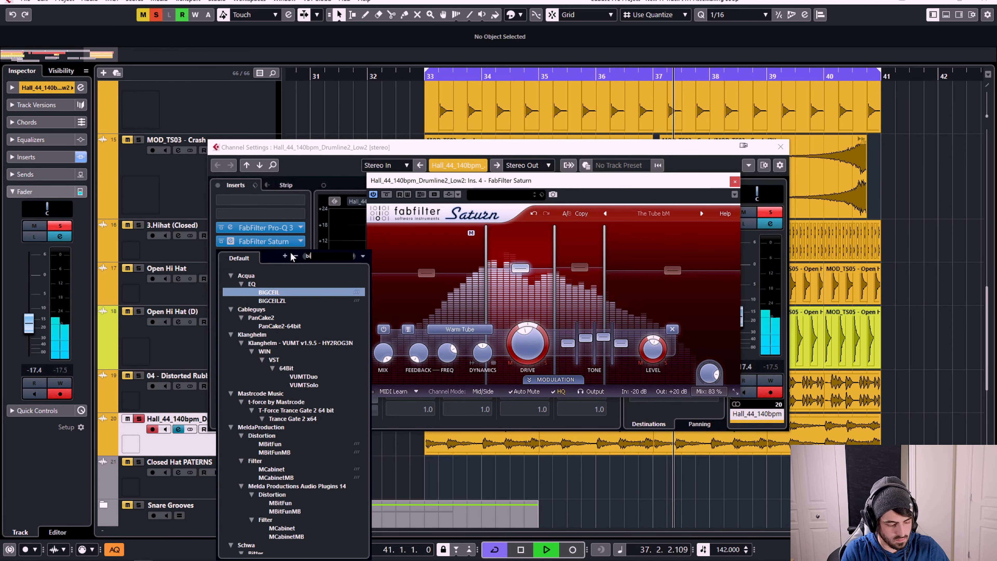
pyautogui.press('Return')
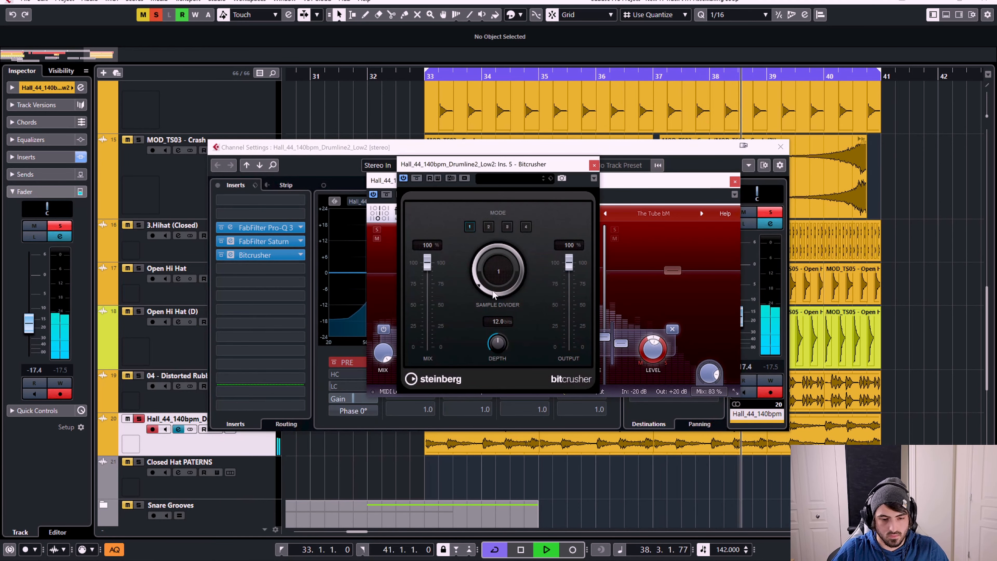
# Set Bitcrusher's sample divider to 3 and output to 86 %, stop playback, and leave only the Bitcrusher window open
pyautogui.moveTo(497, 267); pyautogui.dragTo(496, 262)
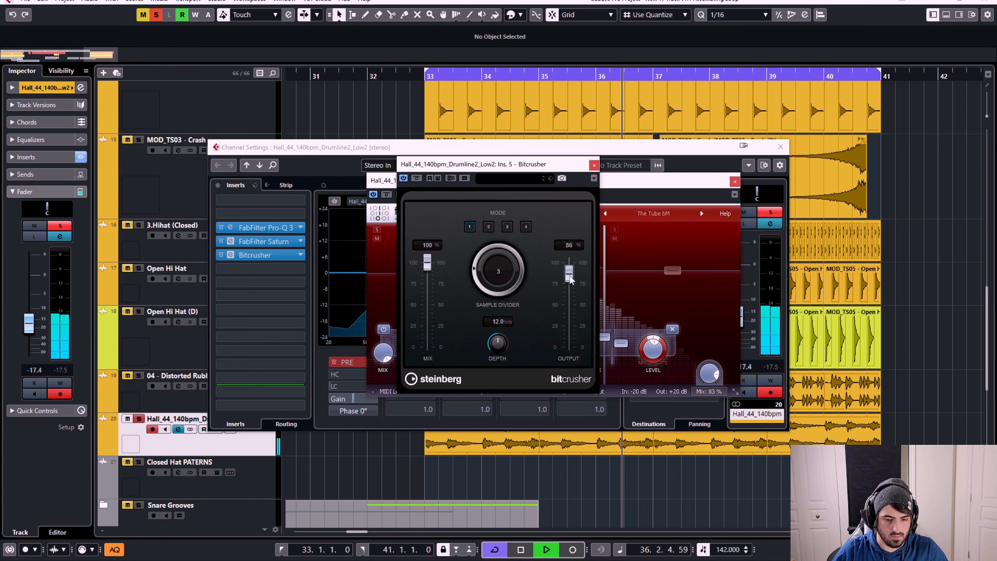
pyautogui.click(734, 182)
pyautogui.click(781, 149)
pyautogui.press('space')
pyautogui.moveTo(557, 168); pyautogui.dragTo(641, 184)
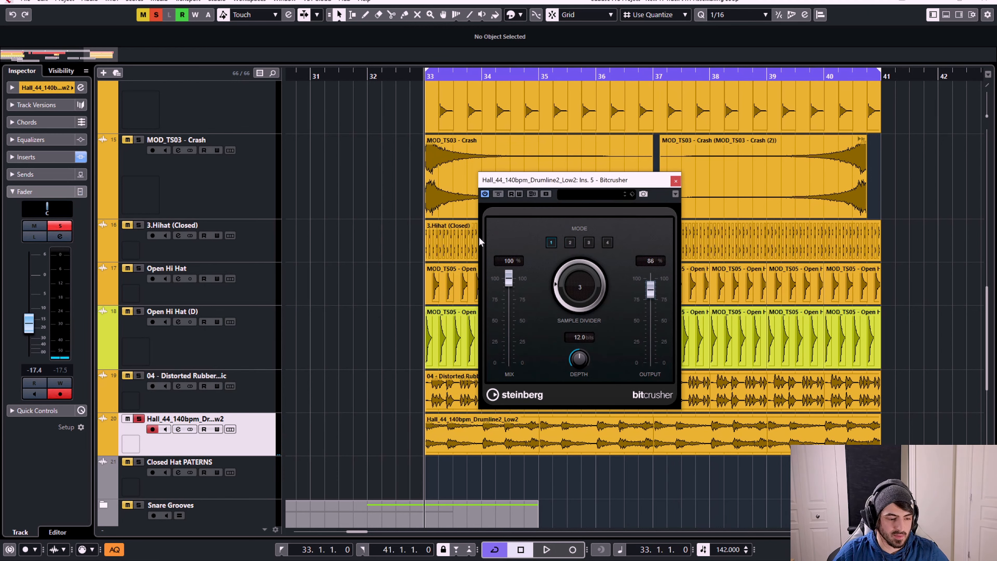
# Solo the kick, bassline, snare, crash, hats and distorted rubber loop alongside the drumline, then reselect the drumline track
pyautogui.click(141, 375)
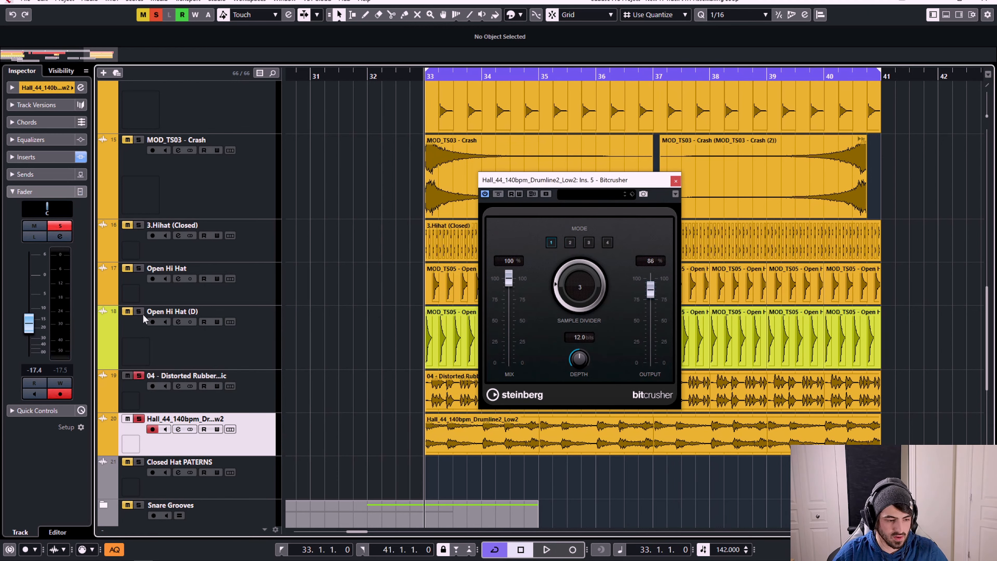
pyautogui.click(142, 273)
pyautogui.scroll(5, 150, 267)
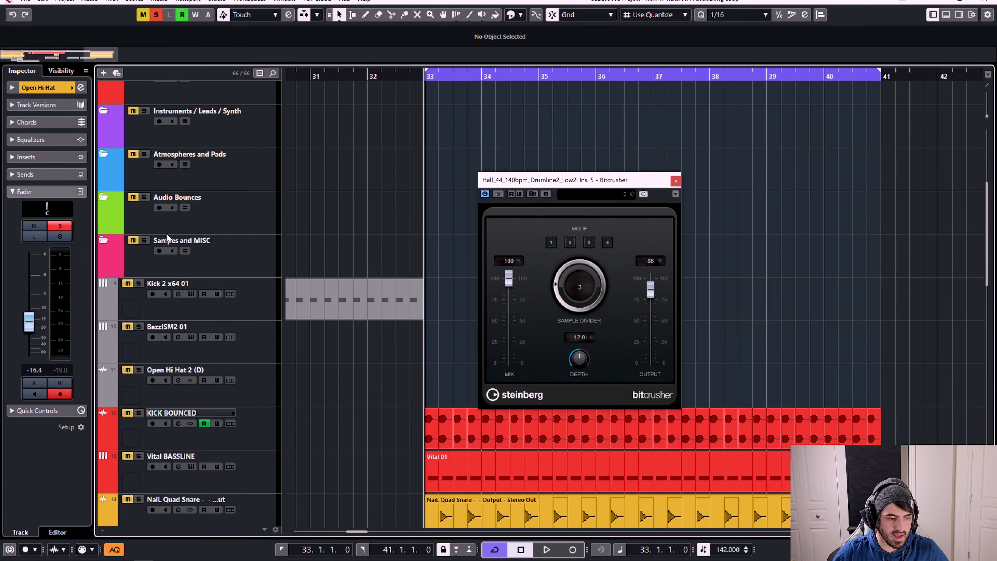
pyautogui.scroll(-5, 160, 248)
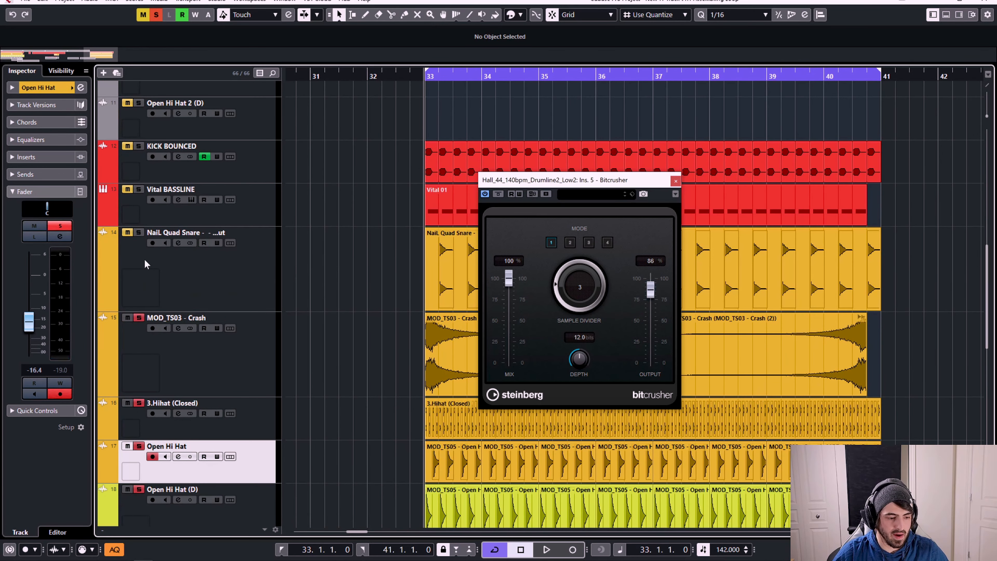
pyautogui.click(140, 189)
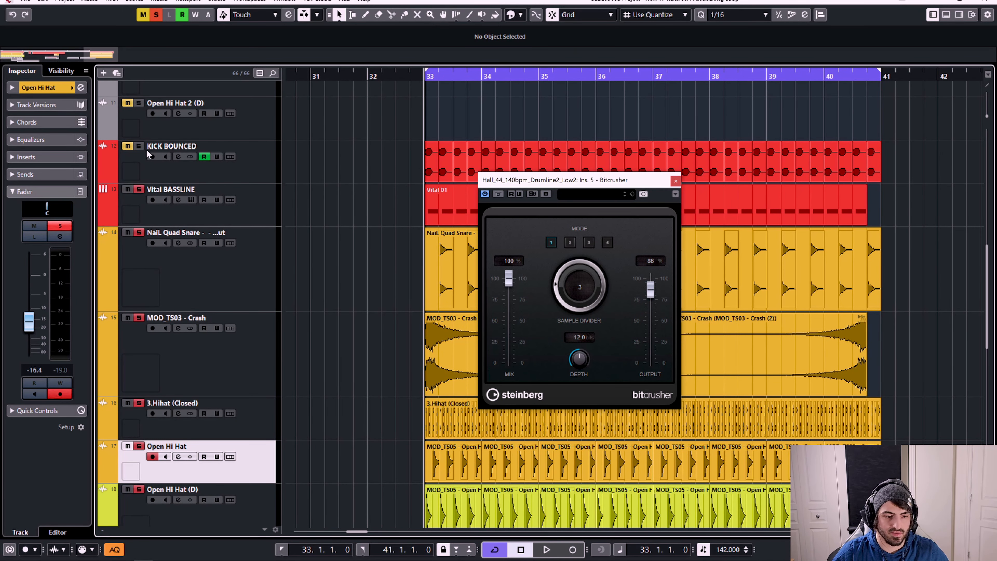
pyautogui.click(139, 146)
pyautogui.moveTo(657, 181); pyautogui.dragTo(764, 177)
pyautogui.scroll(-5, 340, 333)
pyautogui.click(265, 437)
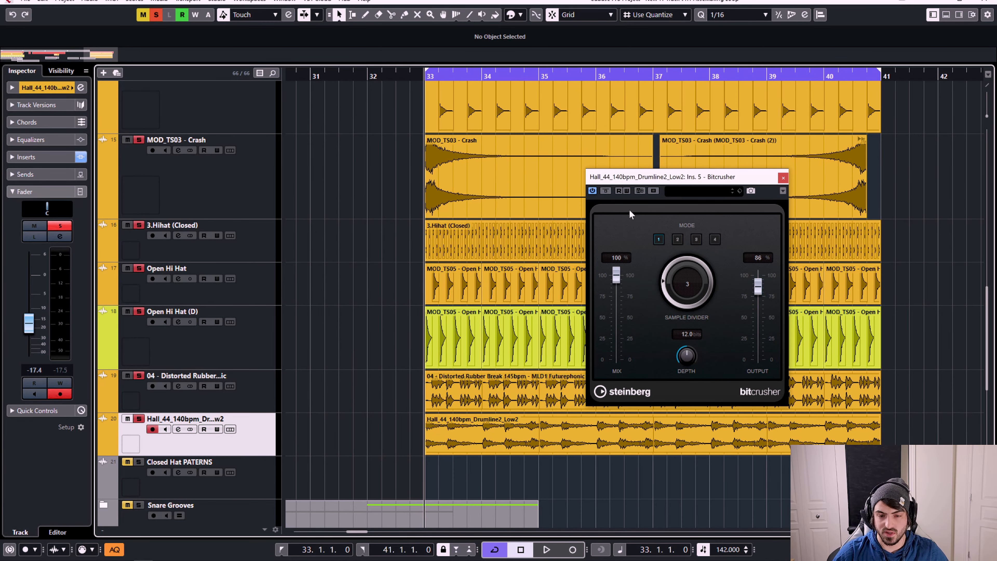
# With the full loop playing, set Bitcrusher's output to 78 % and depth to 15.2 bits in mode 1, and close it
pyautogui.moveTo(678, 181); pyautogui.dragTo(381, 154)
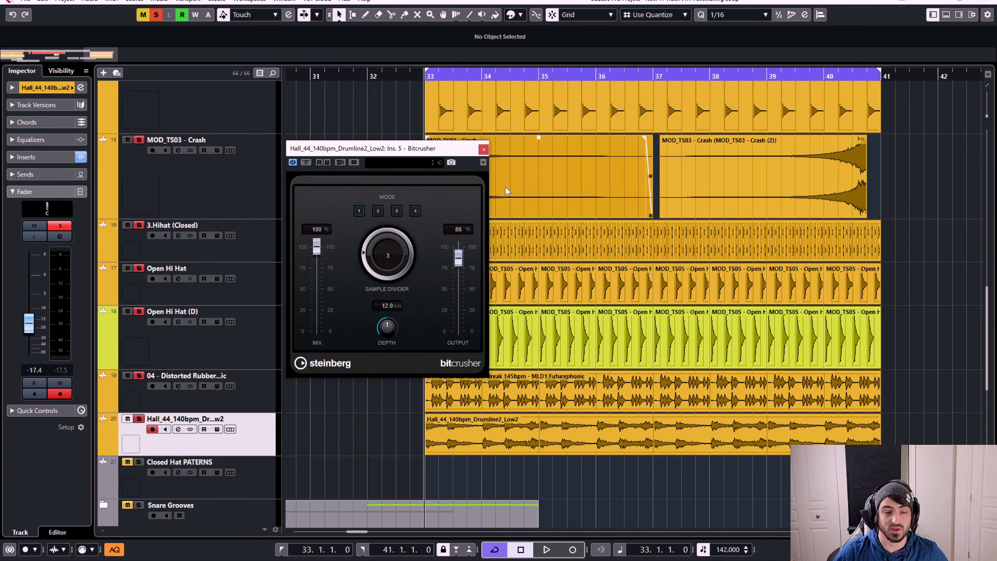
pyautogui.moveTo(448, 155); pyautogui.dragTo(666, 157)
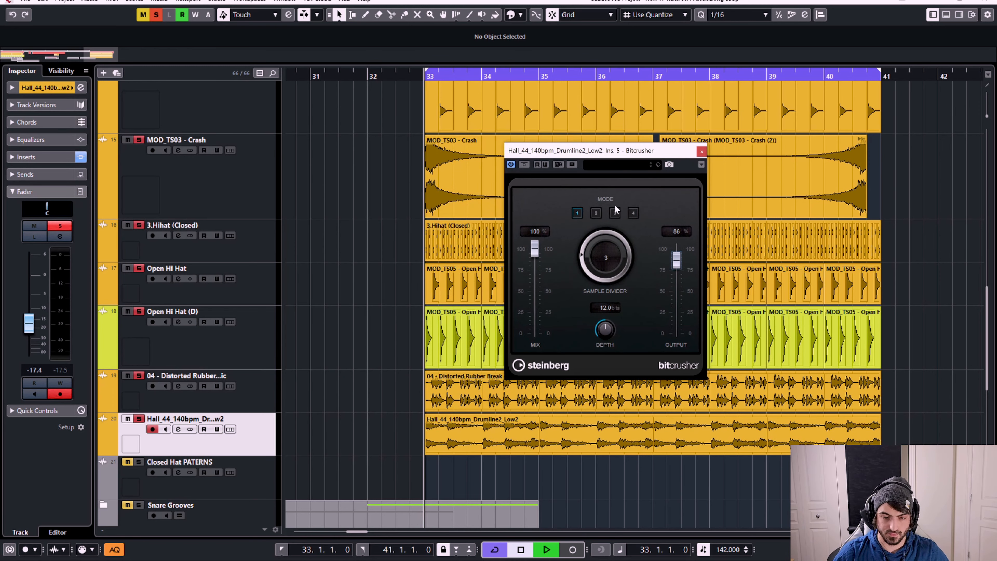
pyautogui.press('space')
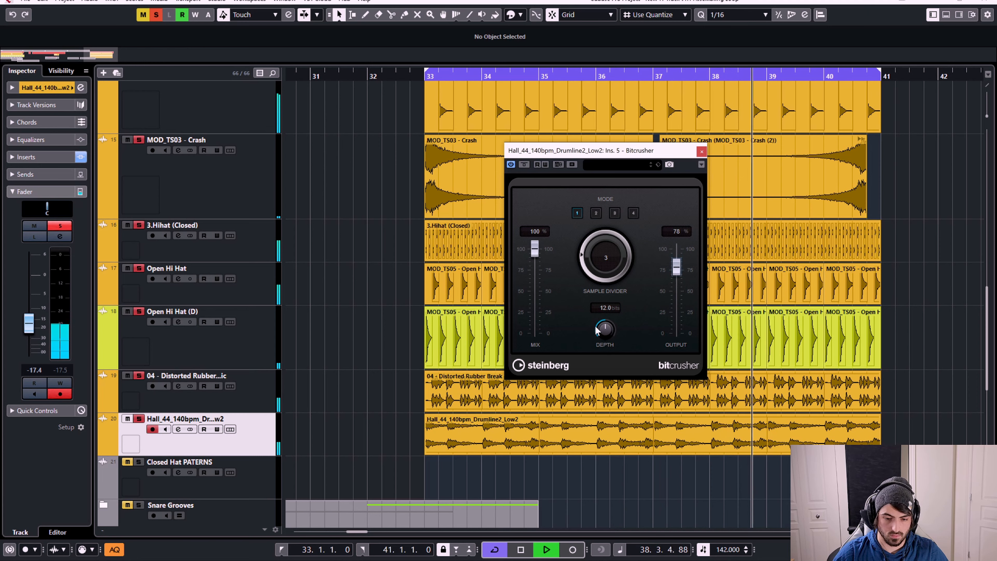
pyautogui.moveTo(597, 329); pyautogui.dragTo(610, 318)
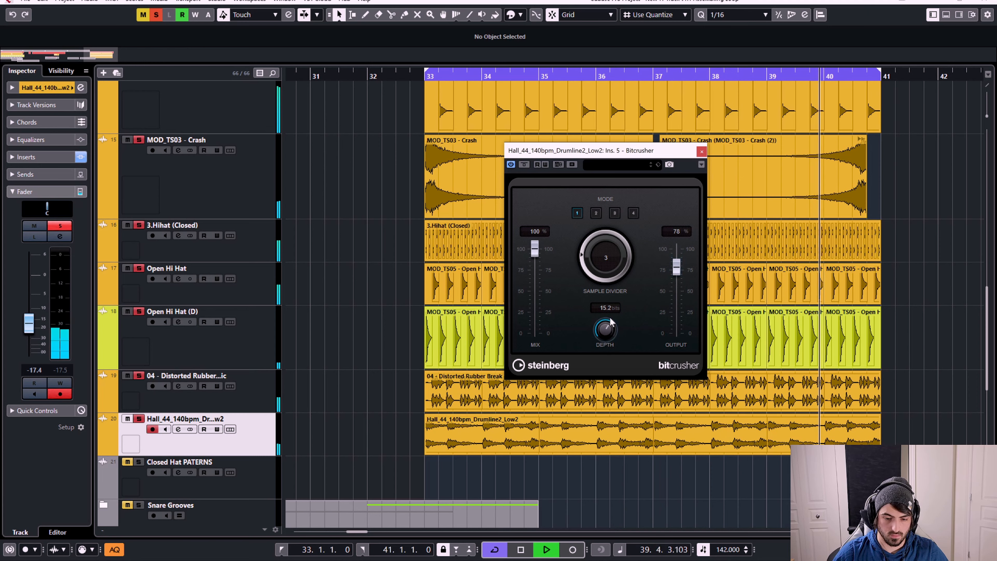
pyautogui.click(615, 214)
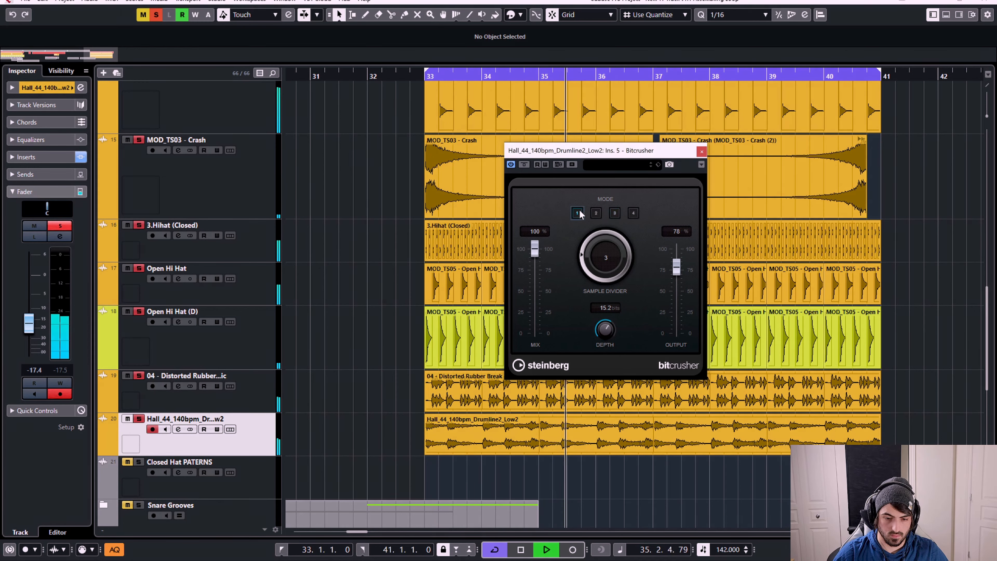
pyautogui.click(702, 151)
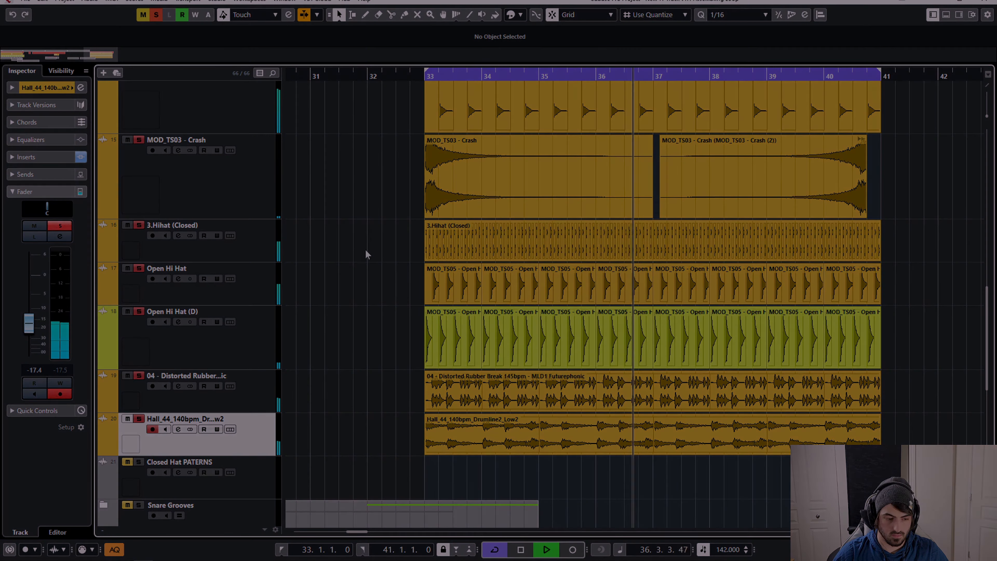
pyautogui.scroll(2, 373, 216)
pyautogui.press('space')
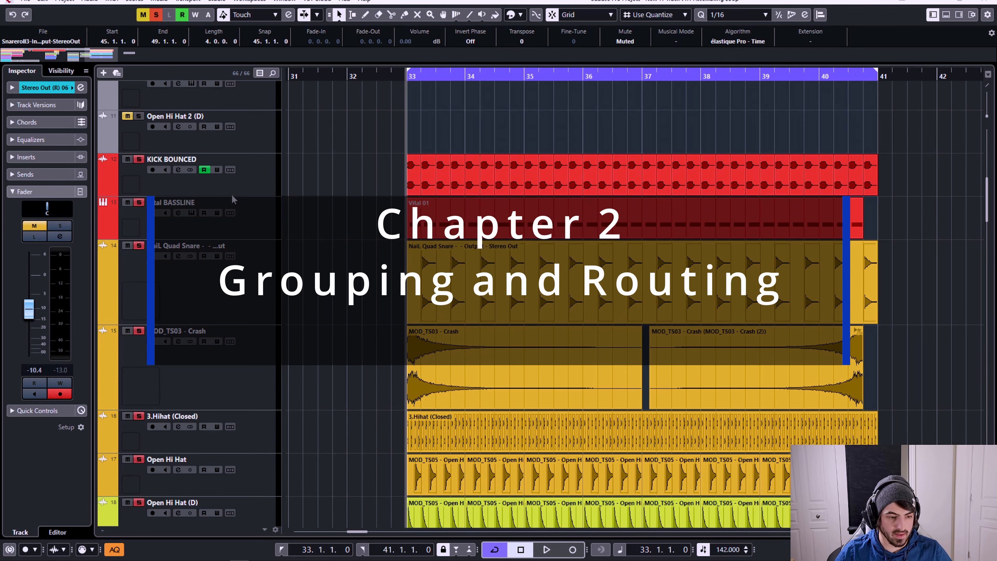
# Review the kick, bassline, snare, crash, hat and percussion tracks as candidates for grouping and routing
pyautogui.scroll(-2, 417, 212)
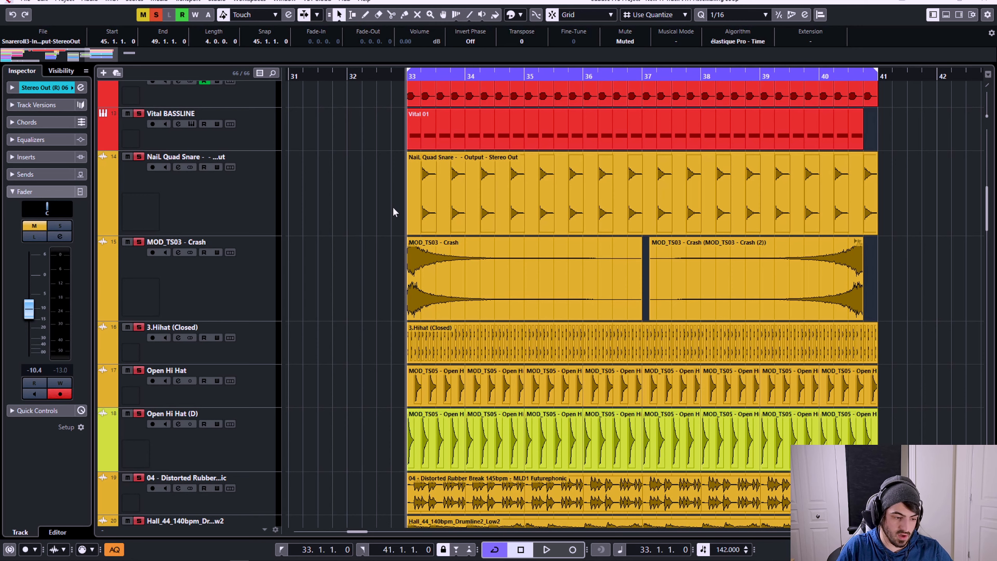
pyautogui.scroll(-4, 629, 251)
pyautogui.scroll(2, 612, 232)
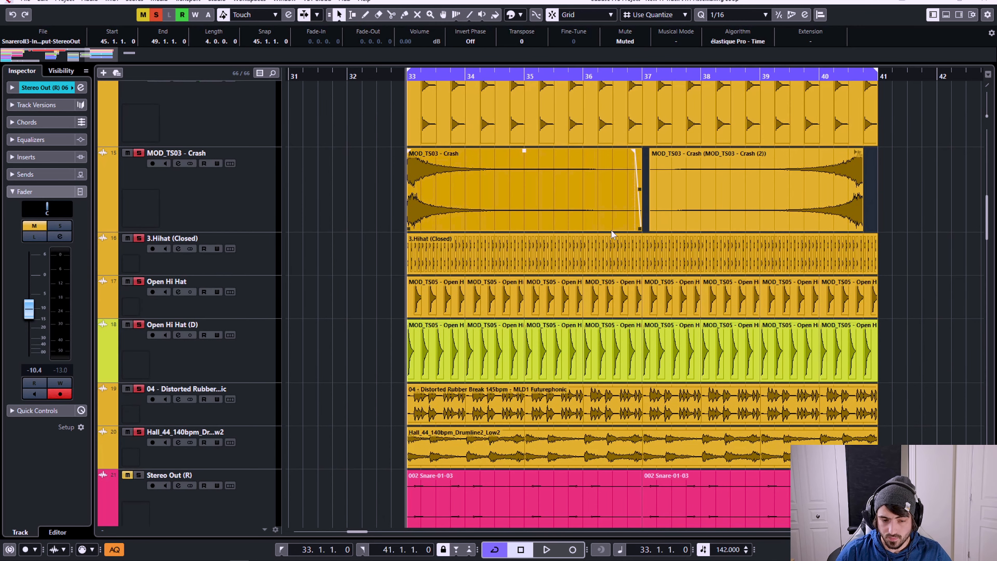
pyautogui.scroll(2, 610, 231)
pyautogui.scroll(2, 487, 207)
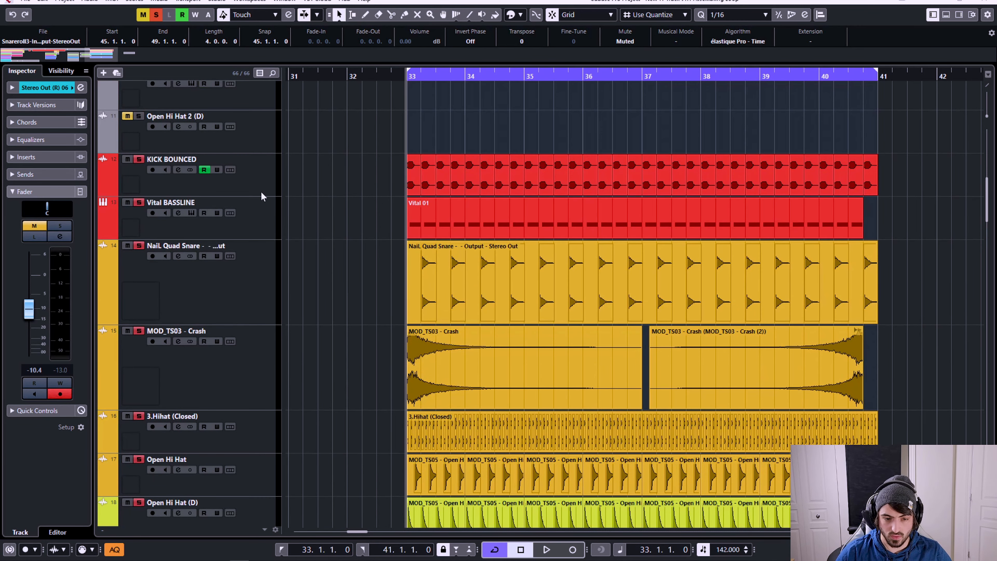
pyautogui.click(256, 176)
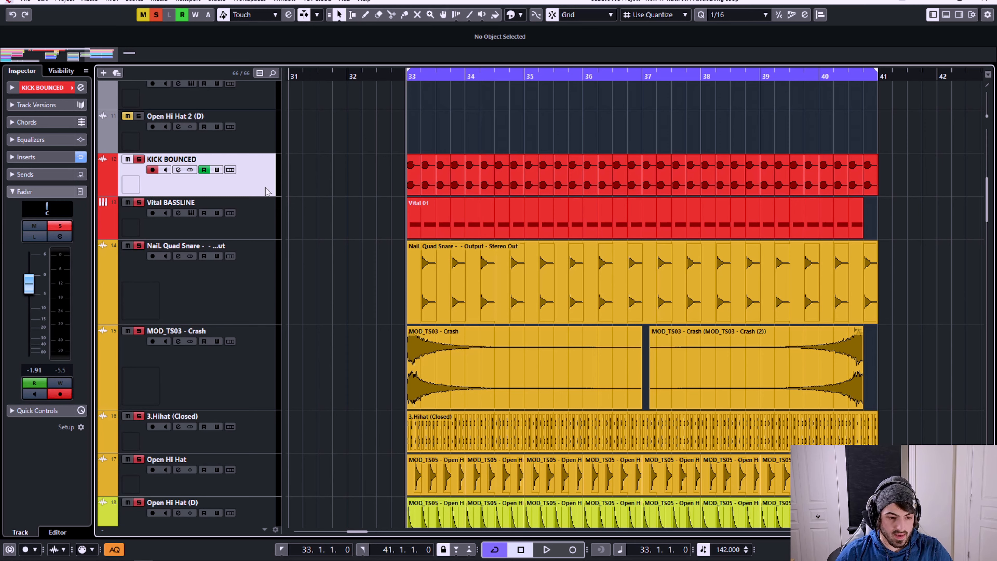
pyautogui.click(266, 206)
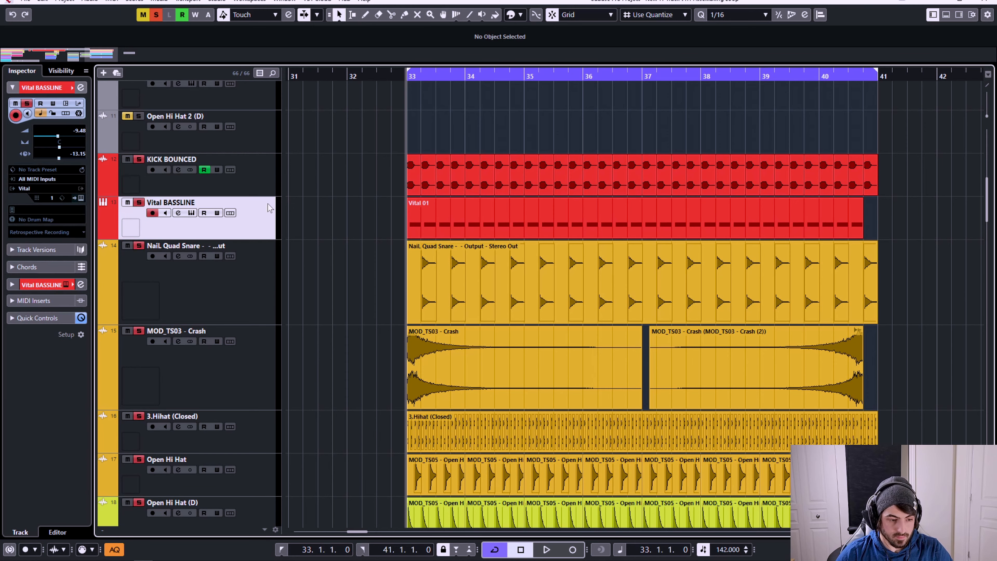
pyautogui.click(263, 265)
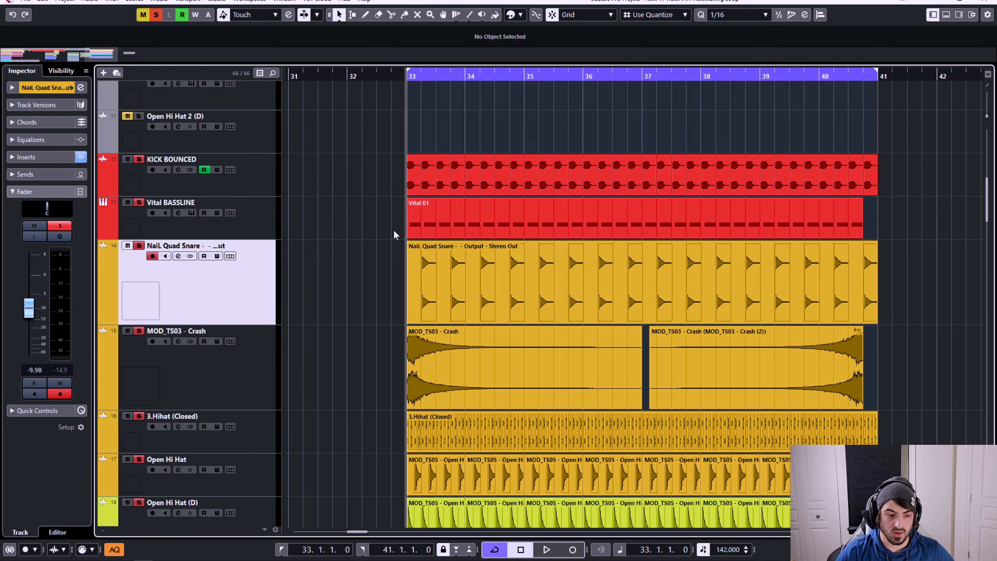
pyautogui.click(257, 181)
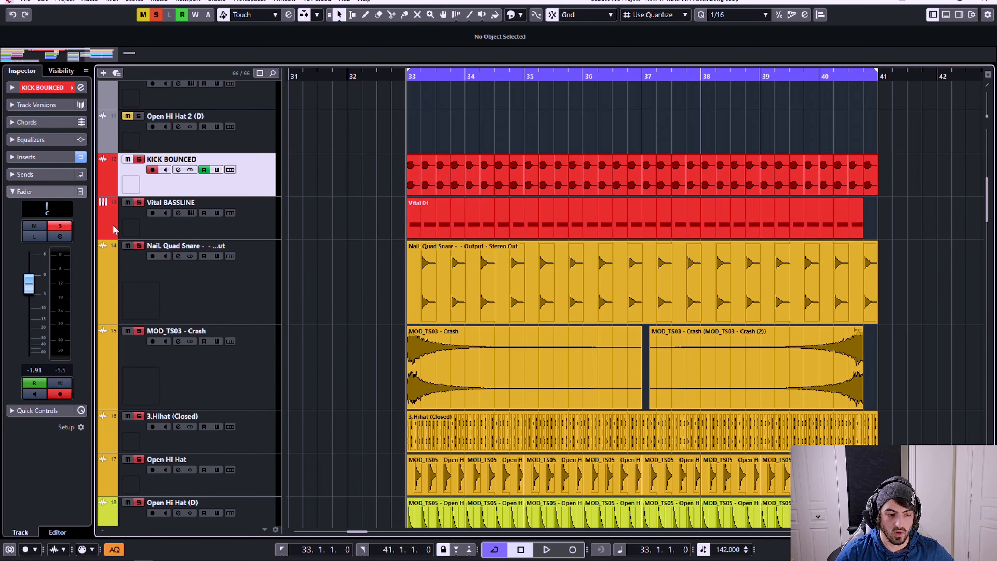
pyautogui.click(103, 234)
pyautogui.click(103, 234)
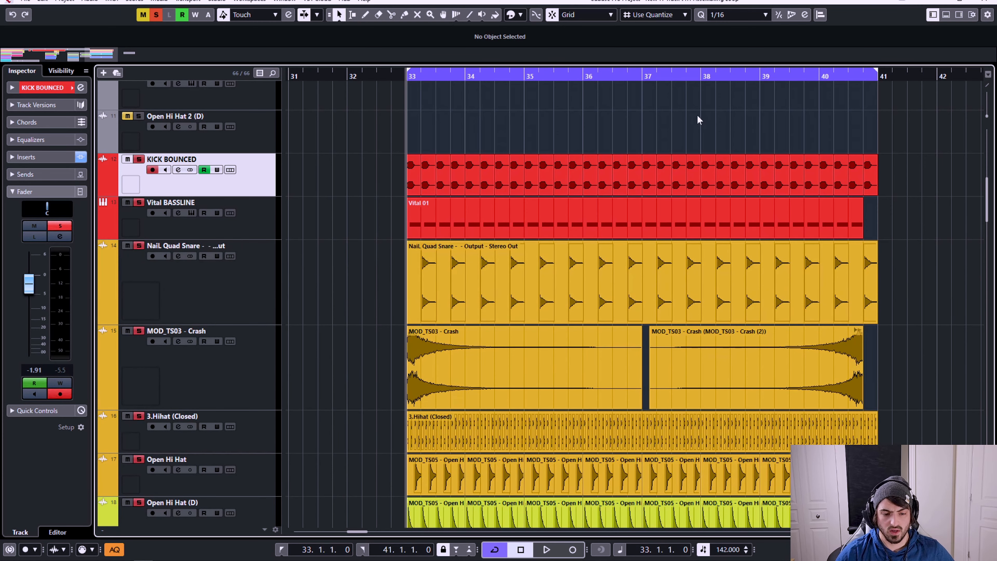
pyautogui.click(253, 356)
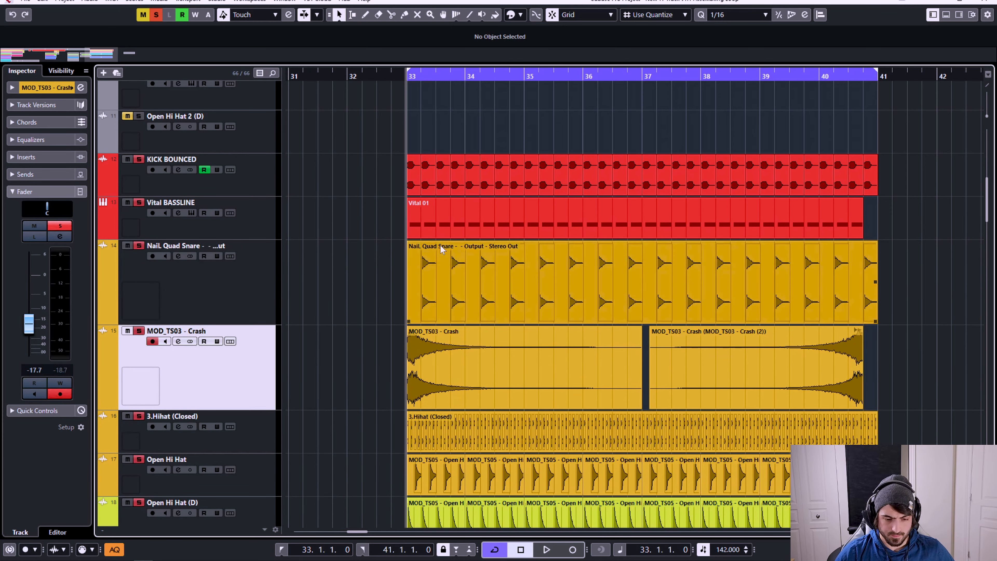
pyautogui.click(220, 284)
pyautogui.scroll(-2, 292, 241)
pyautogui.scroll(2, 311, 236)
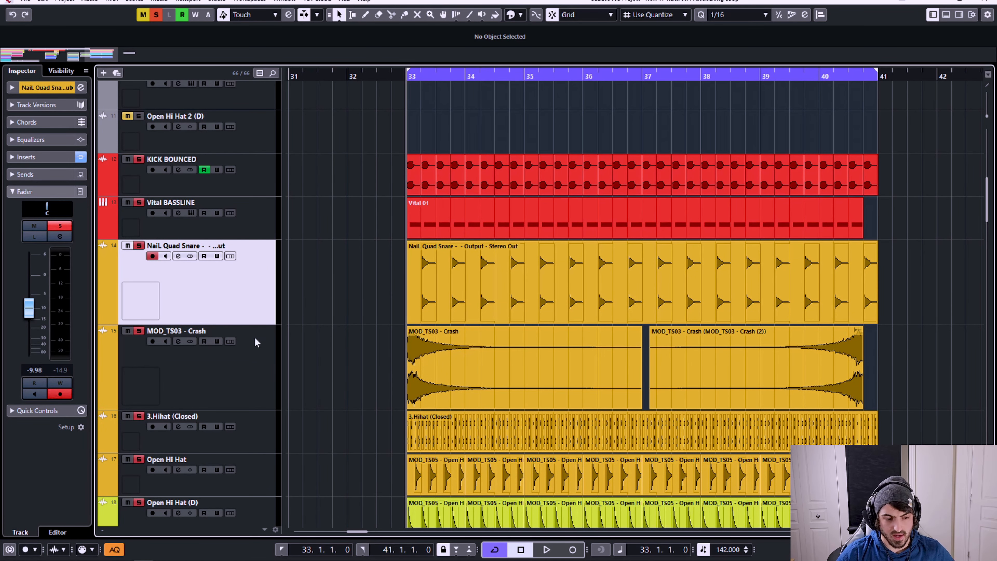
pyautogui.click(247, 368)
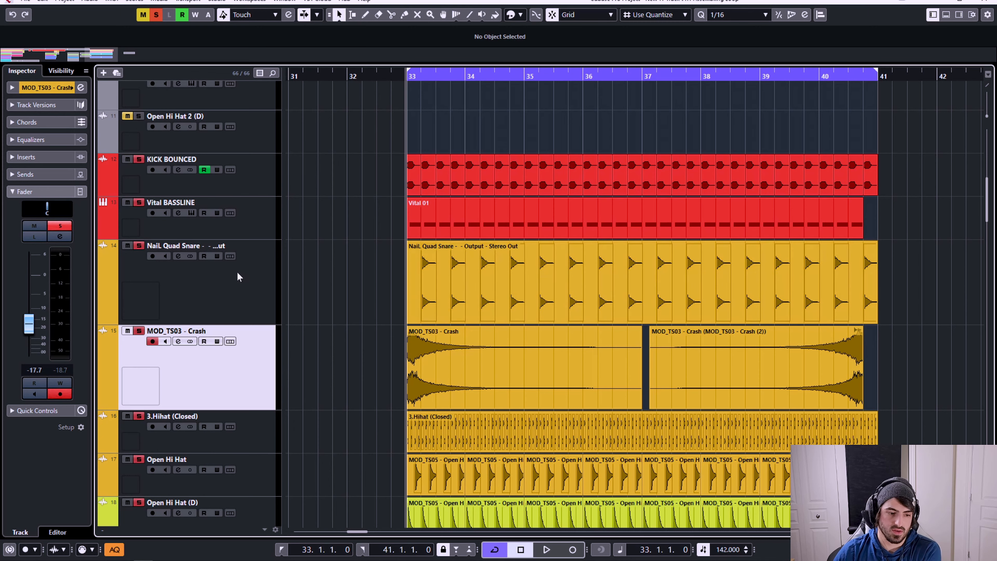
# Select the kick and bassline tracks together, expand their basic track settings and view the output routing options
pyautogui.click(257, 214)
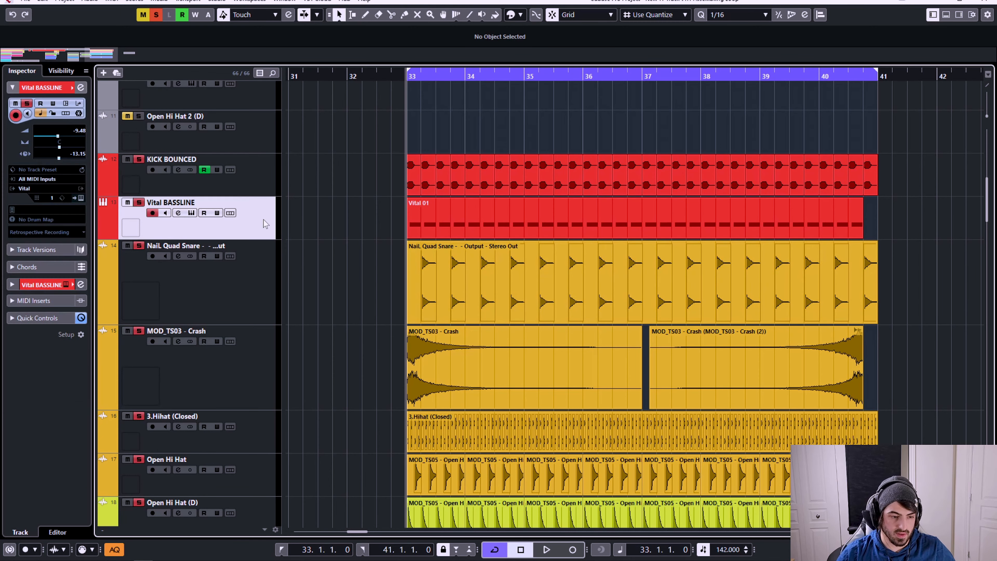
pyautogui.click(59, 87)
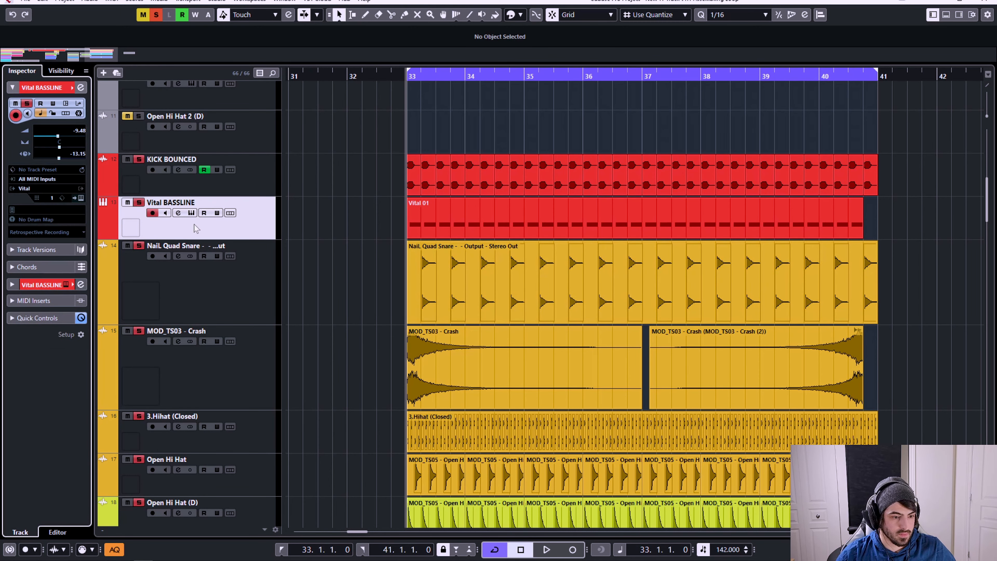
pyautogui.click(246, 189)
pyautogui.keyDown('shift'); pyautogui.click(248, 231); pyautogui.keyUp('shift')
pyautogui.click(62, 88)
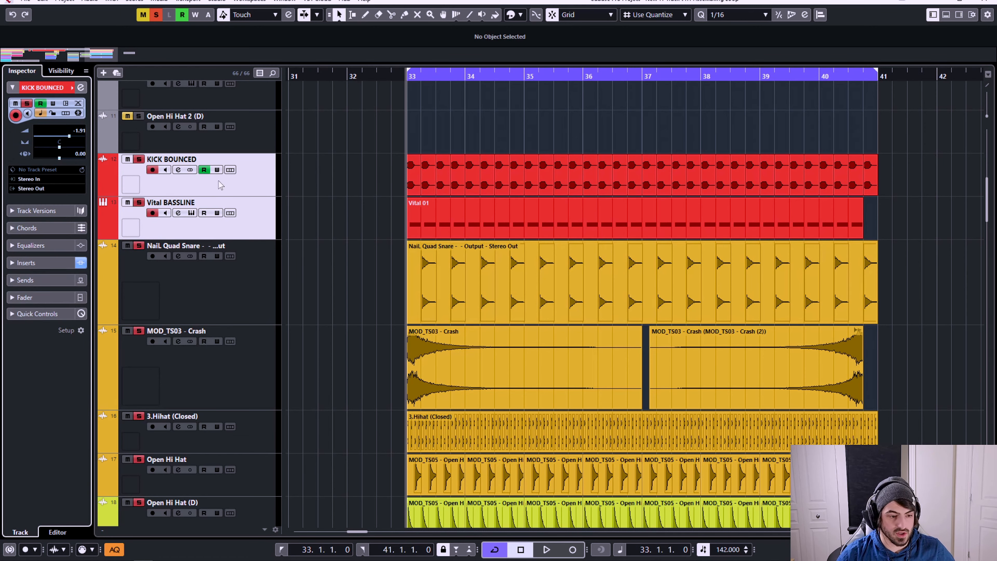
pyautogui.click(39, 189)
pyautogui.click(65, 275)
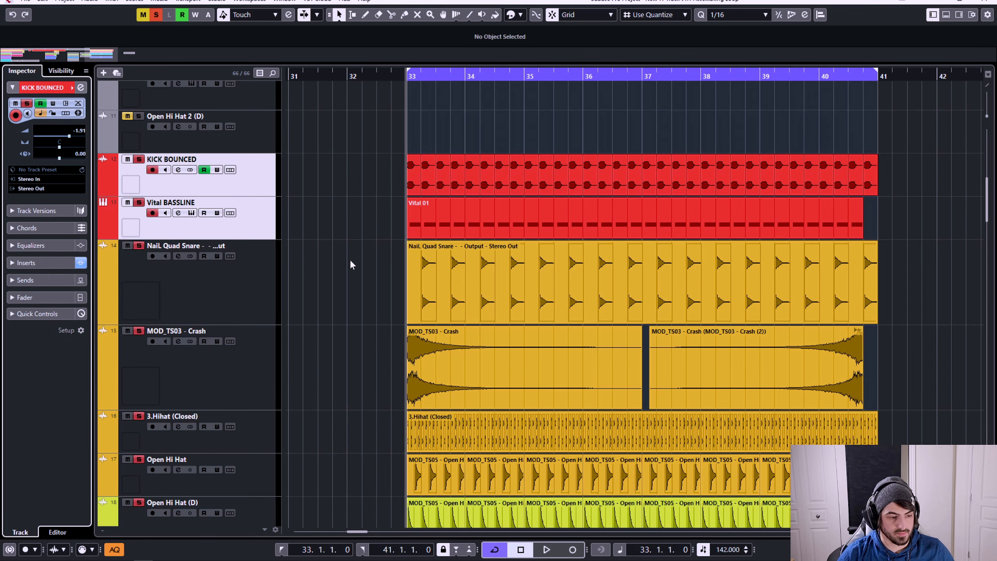
# Route the output of the NaiL Quad Snare track to the Snares group
pyautogui.click(223, 302)
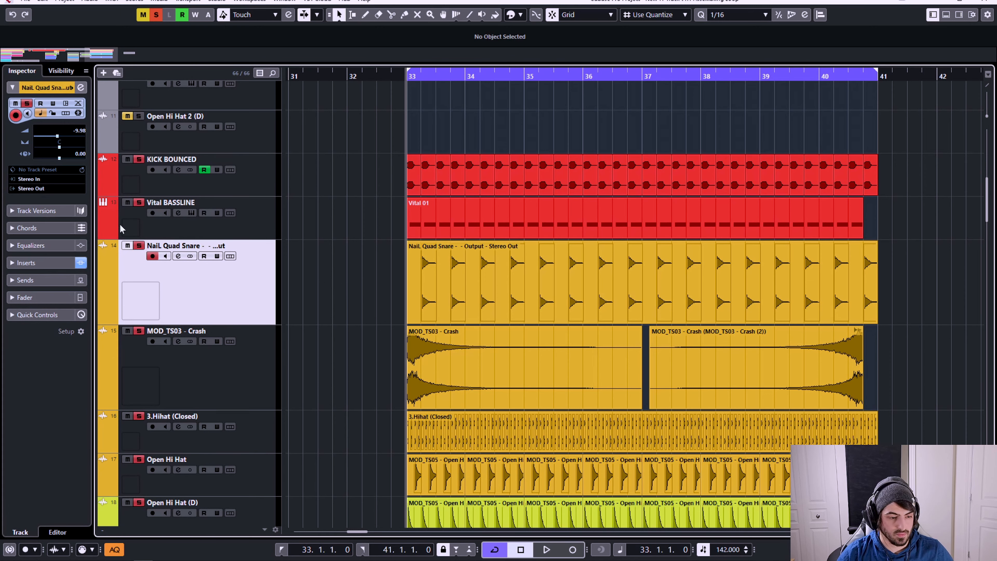
pyautogui.click(38, 189)
pyautogui.click(58, 287)
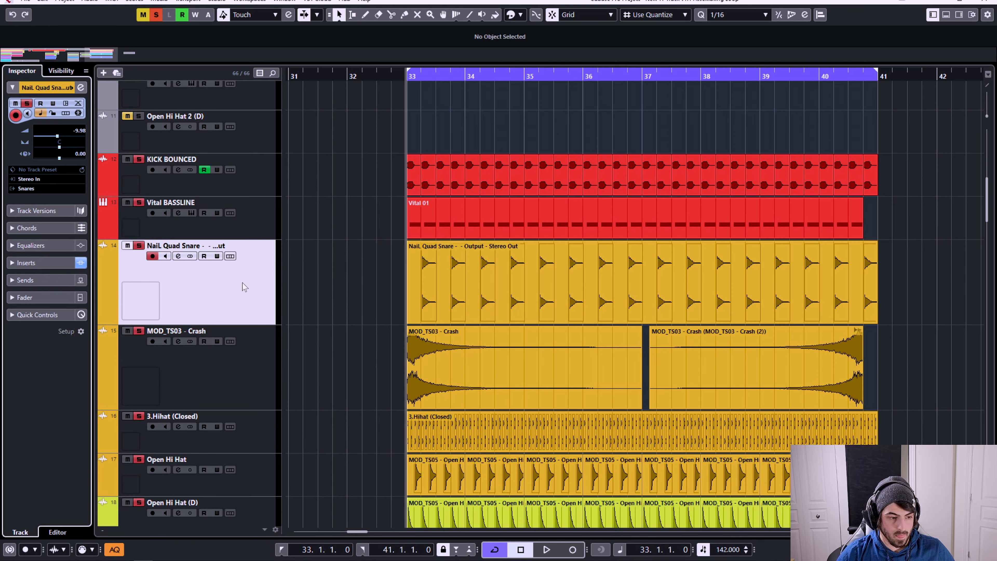
# Route the outputs of the tracks from 3.Hihat (Closed) through Hall_44_140bpm drumline to the Hats group together
pyautogui.click(251, 349)
pyautogui.scroll(-3, 265, 304)
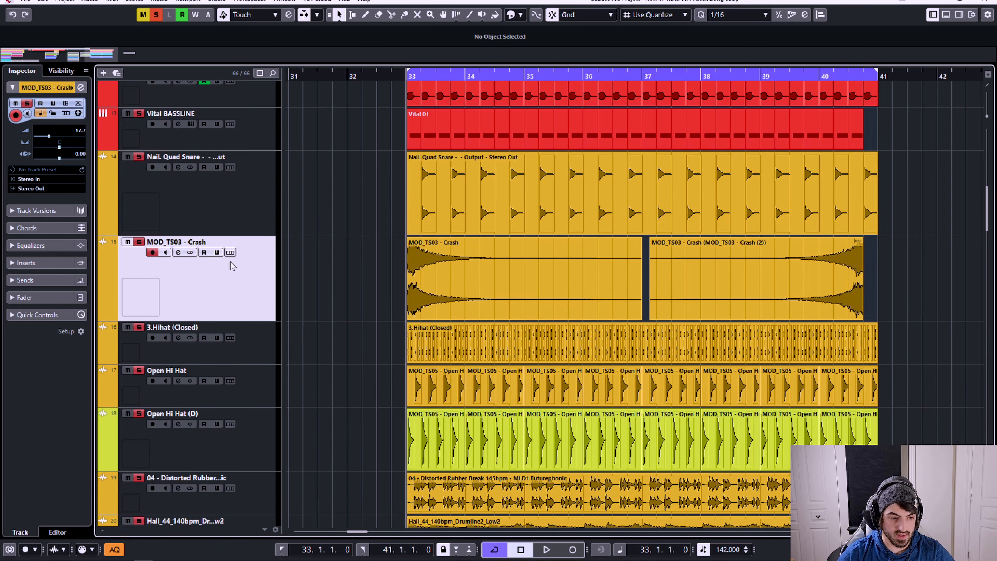
pyautogui.click(263, 340)
pyautogui.click(261, 269)
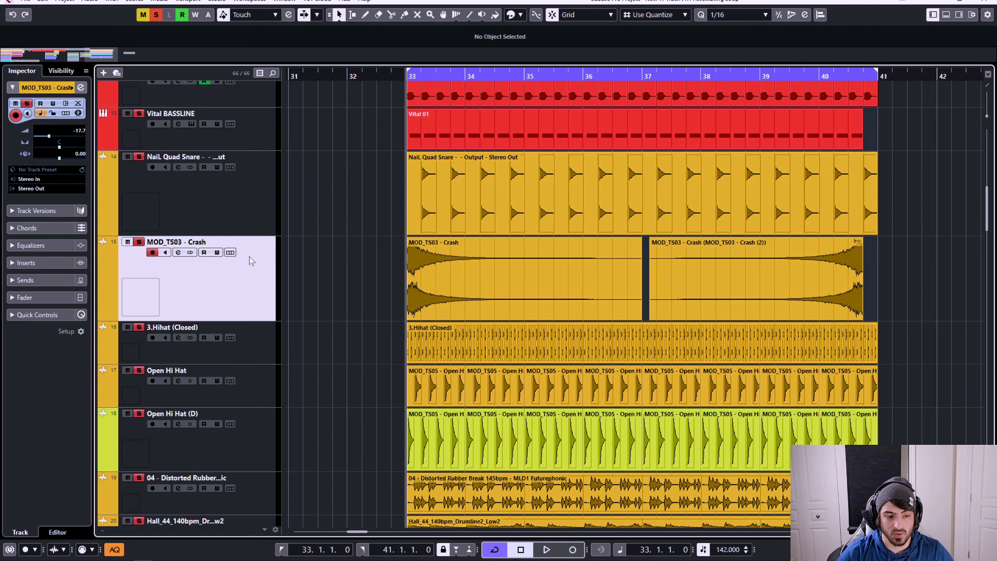
pyautogui.click(251, 348)
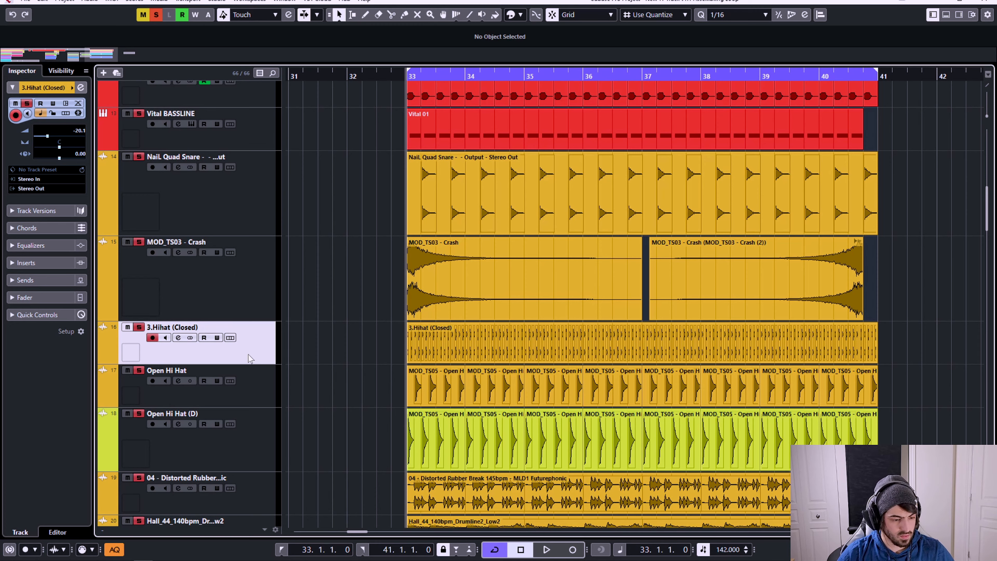
pyautogui.scroll(-2, 245, 370)
pyautogui.keyDown('shift'); pyautogui.click(256, 452); pyautogui.keyUp('shift')
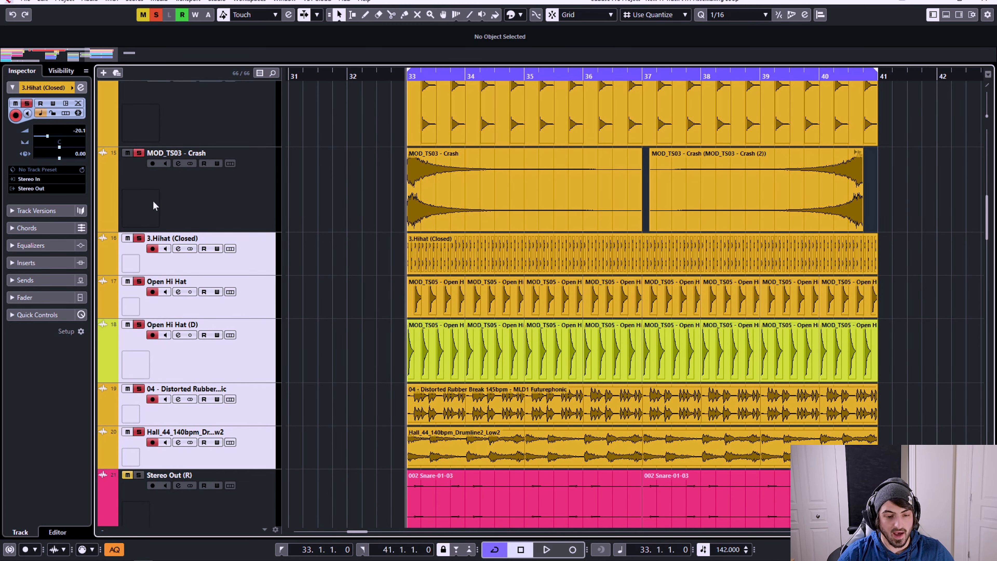
pyautogui.click(42, 188)
pyautogui.press('Escape')
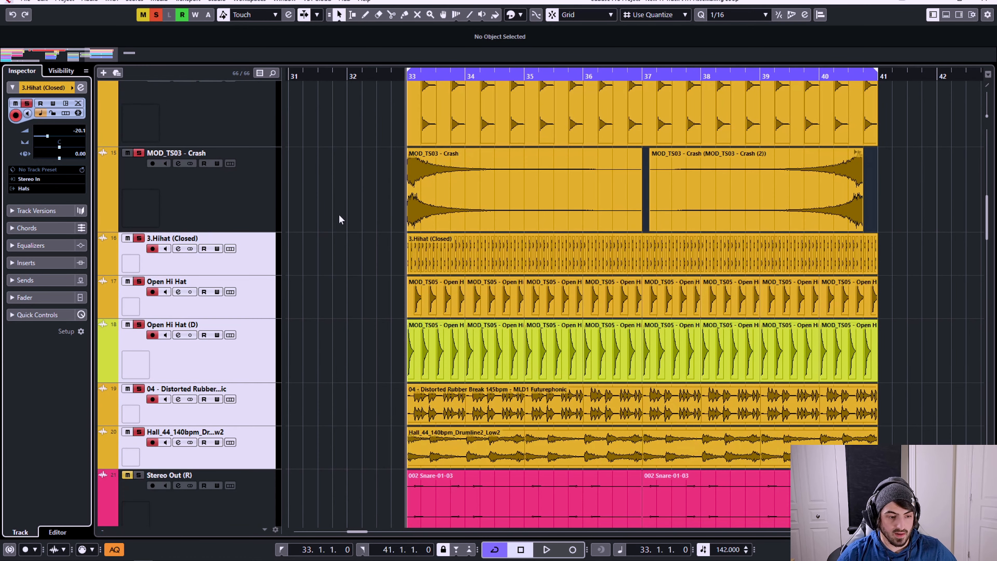
# Check the crash track's routing and the output options of the KICKBASS group channel
pyautogui.click(267, 221)
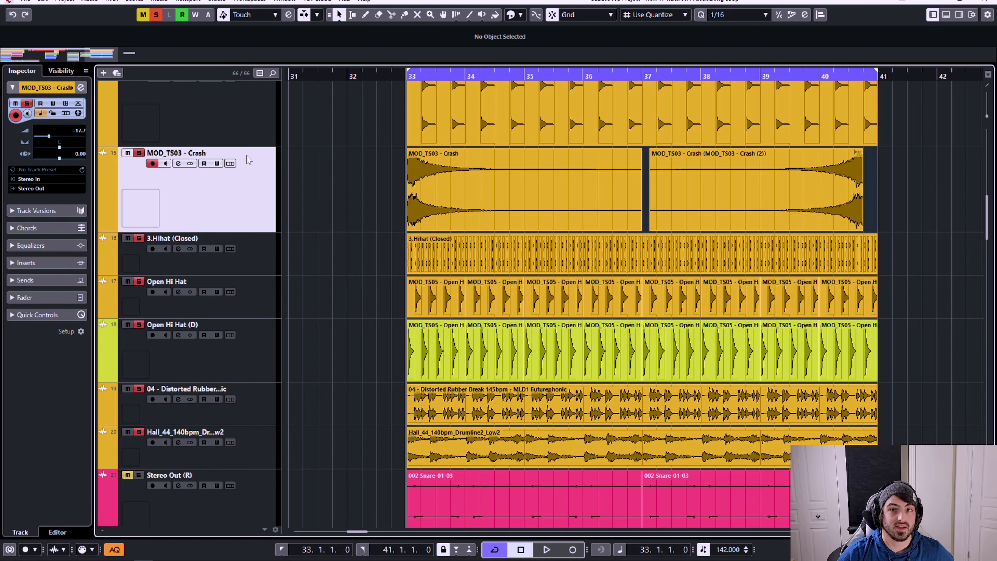
pyautogui.scroll(15, 263, 161)
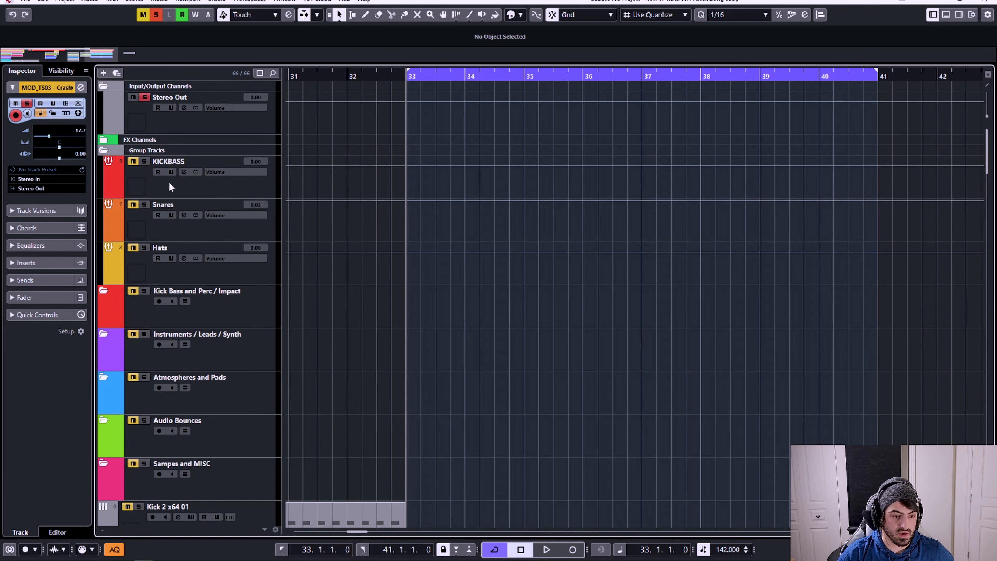
pyautogui.click(169, 182)
pyautogui.click(34, 160)
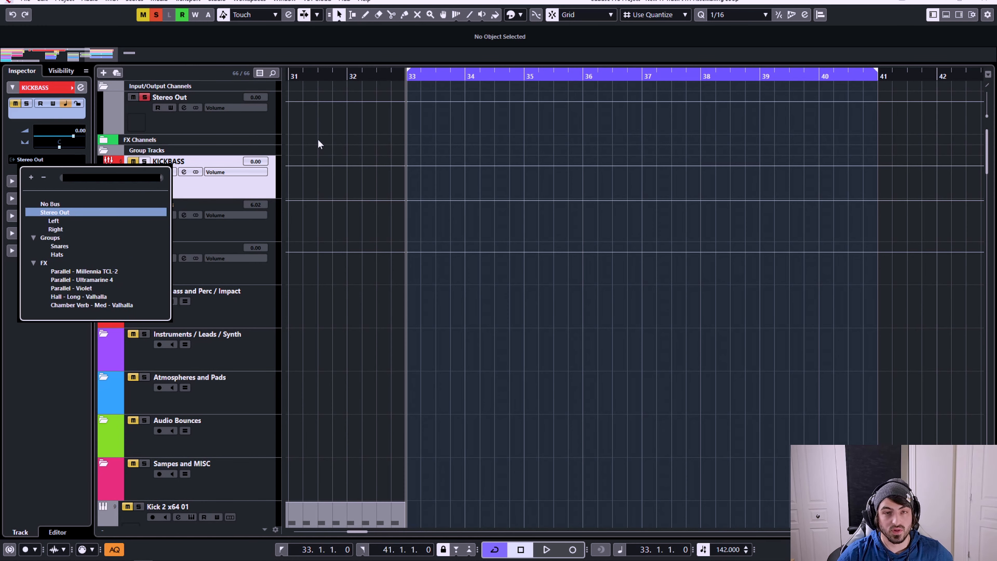
pyautogui.click(496, 326)
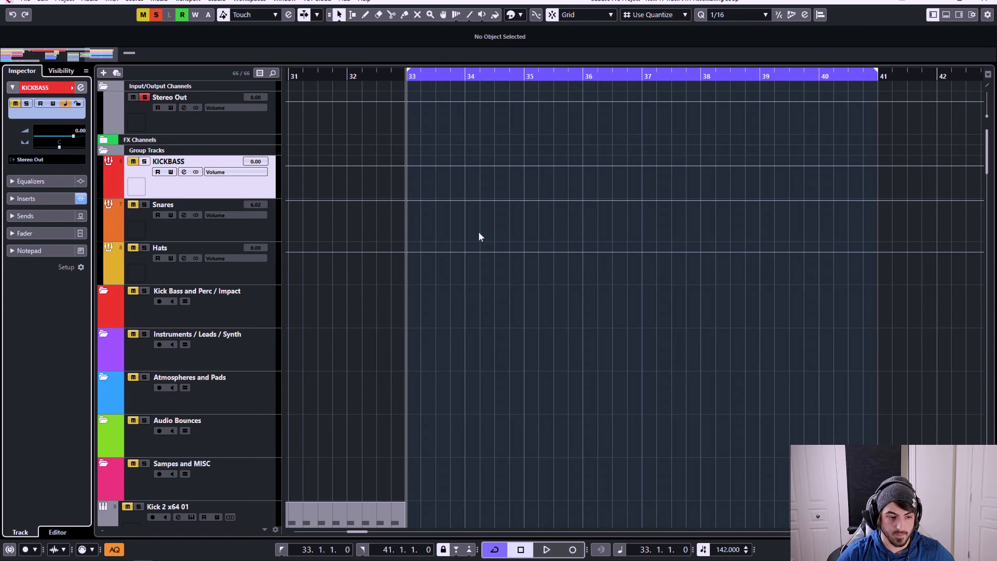
# Solo the two snare groove tracks, Stereo Out (R) and Stereo Out (R) 01, along with the rest of the loop
pyautogui.scroll(-15, 479, 233)
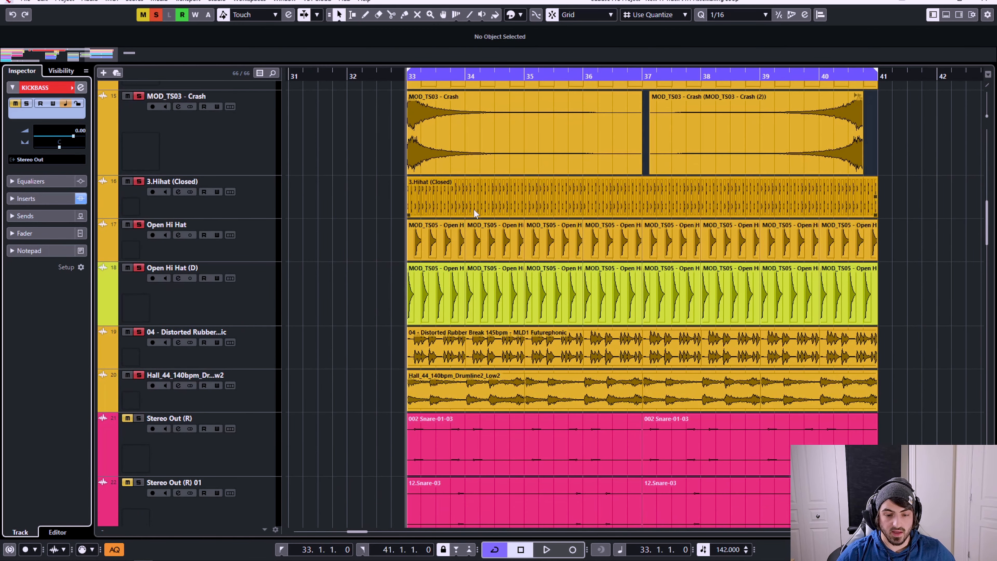
pyautogui.scroll(2, 474, 210)
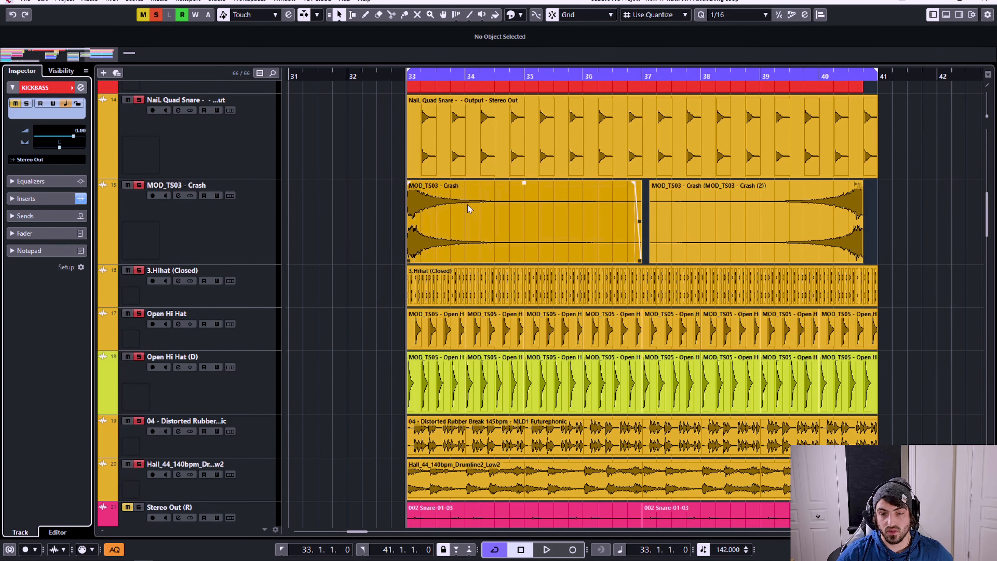
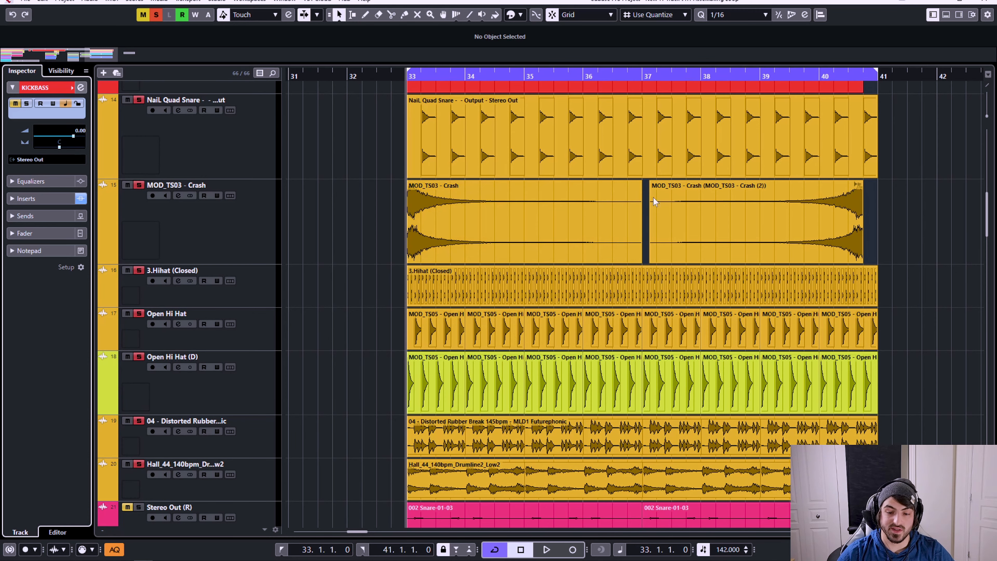
pyautogui.scroll(-4, 663, 202)
pyautogui.click(239, 367)
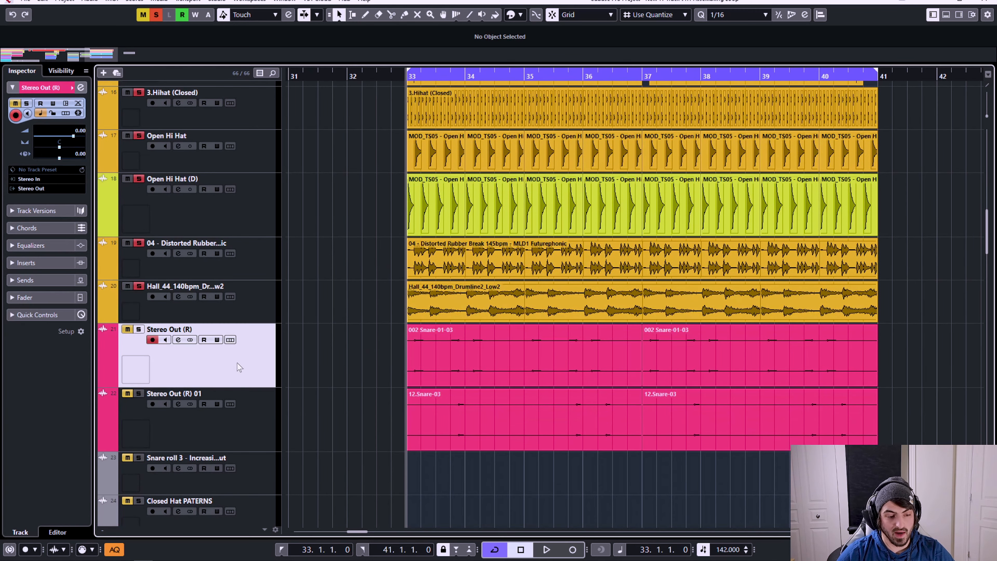
pyautogui.click(138, 329)
# Duplicate all loop clips in bars 33 to 41, from the kick to the snare grooves, and extend the cycle range to bar 49
pyautogui.scroll(-5, 508, 319)
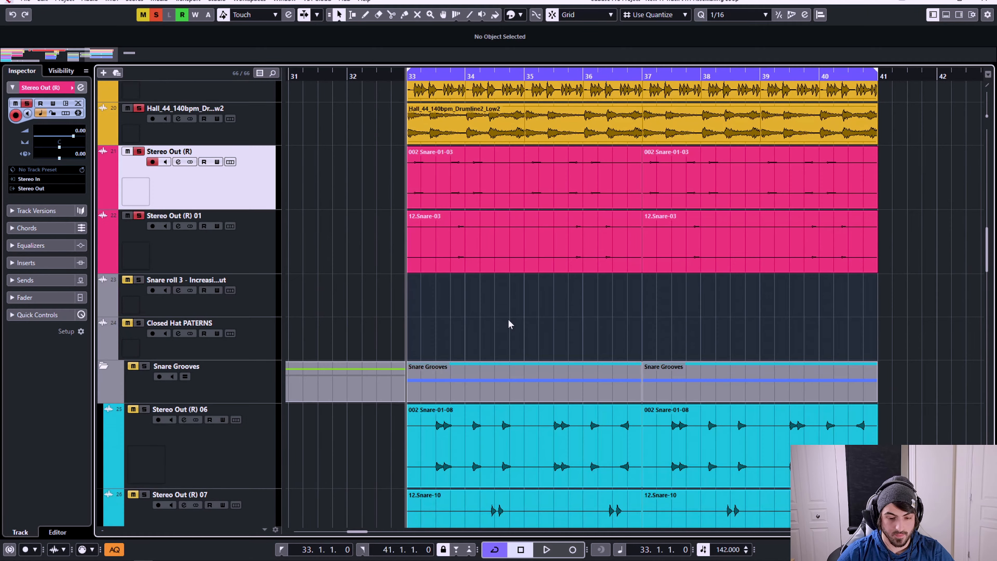
pyautogui.scroll(5, 534, 308)
pyautogui.moveTo(898, 426); pyautogui.dragTo(369, 204)
pyautogui.scroll(-3, 377, 209)
pyautogui.scroll(5, 417, 220)
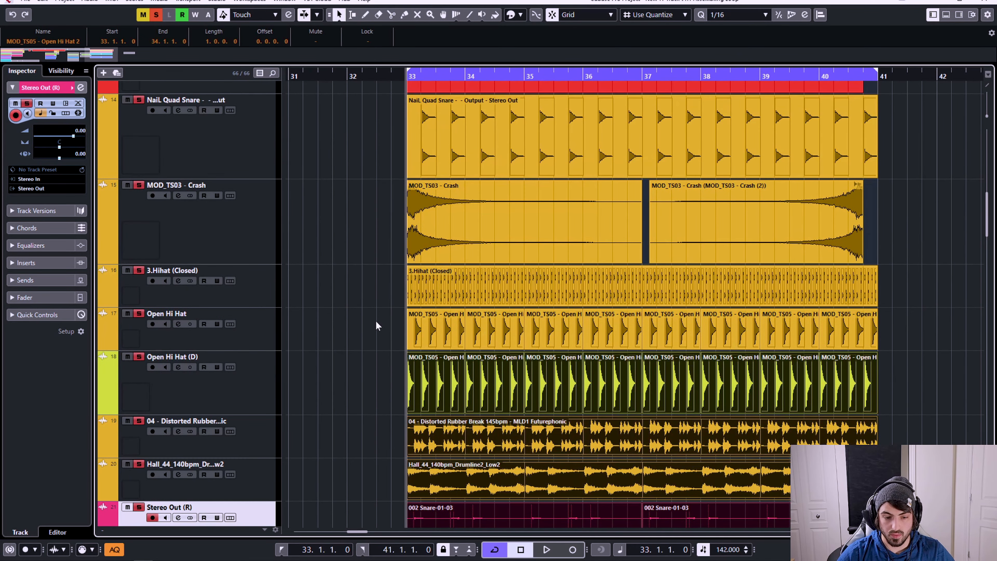
pyautogui.moveTo(376, 323); pyautogui.dragTo(903, 227)
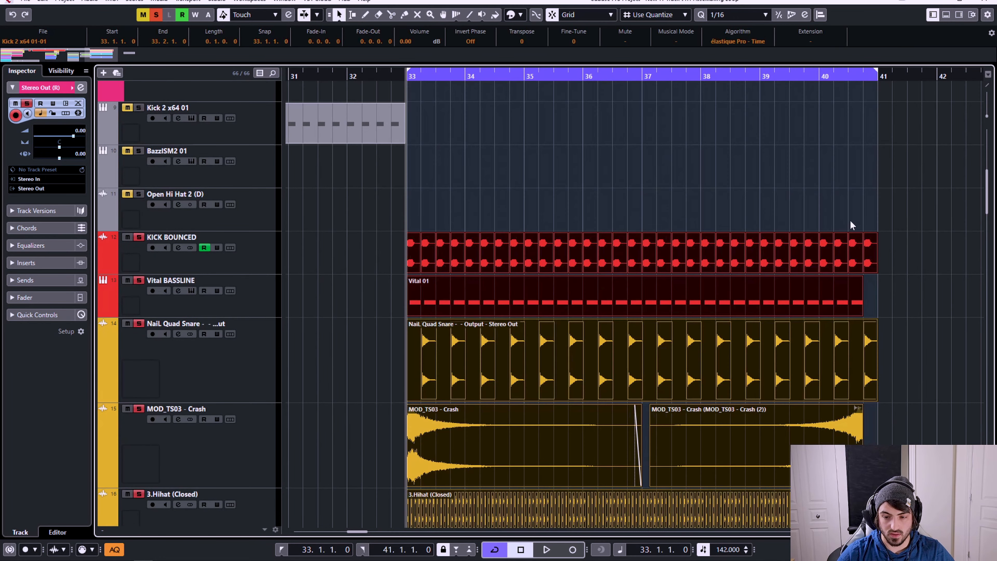
pyautogui.scroll(-3, 779, 223)
pyautogui.hscroll(3, 783, 224)
pyautogui.hotkey('ctrl', 'd')
pyautogui.moveTo(975, 73); pyautogui.dragTo(906, 92)
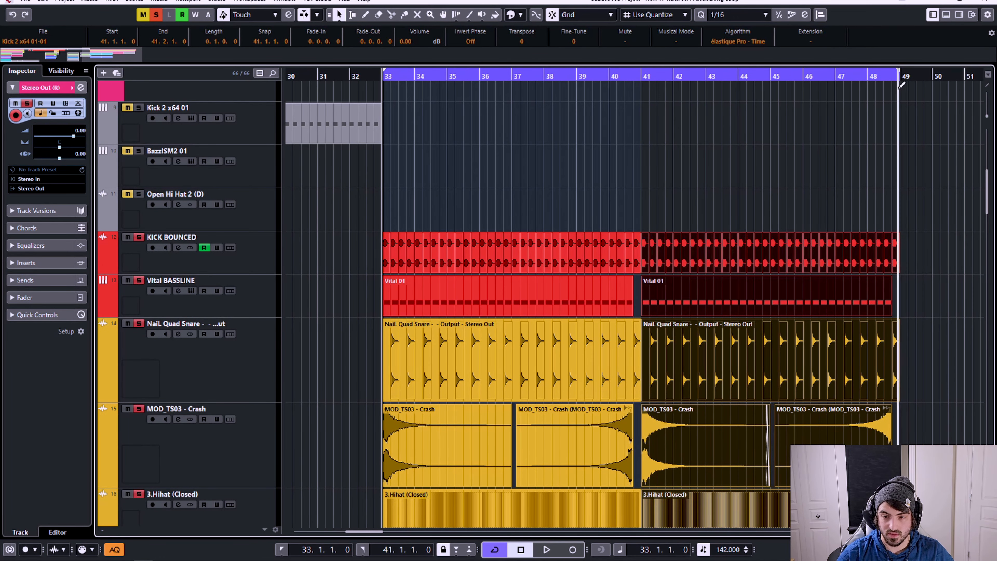
# Unmute the Snare roll 3 clip at bars 45 to 49
pyautogui.scroll(-10, 860, 199)
pyautogui.click(742, 337)
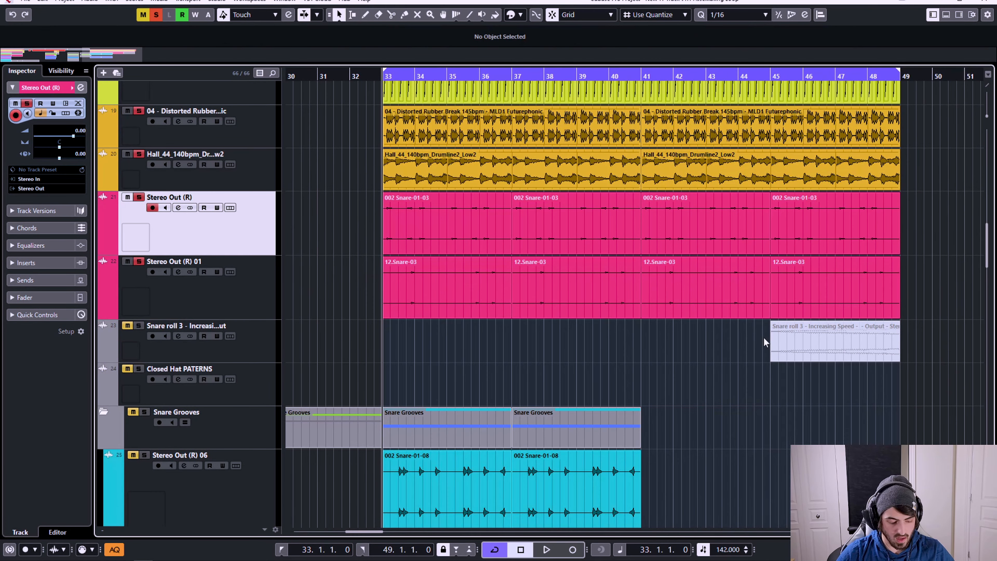
pyautogui.press('7')
pyautogui.moveTo(731, 334); pyautogui.dragTo(869, 346)
pyautogui.press('1')
pyautogui.click(696, 339)
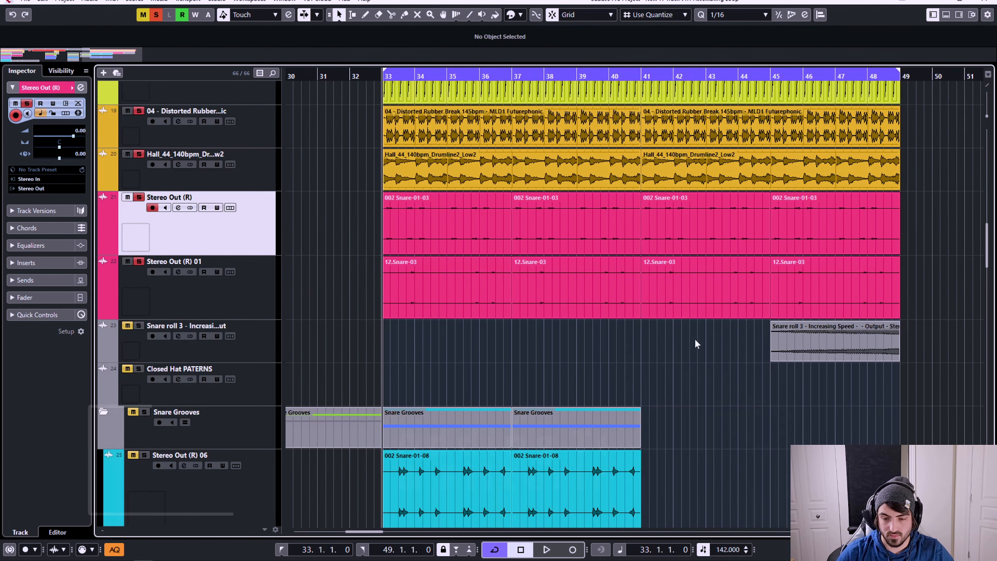
# Shorten the second Vital BASSLINE clip to bar 48 and delete the kicks after the first beat of bar 48
pyautogui.scroll(2, 836, 310)
pyautogui.scroll(3, 910, 305)
pyautogui.scroll(-2, 900, 303)
pyautogui.scroll(1, 892, 272)
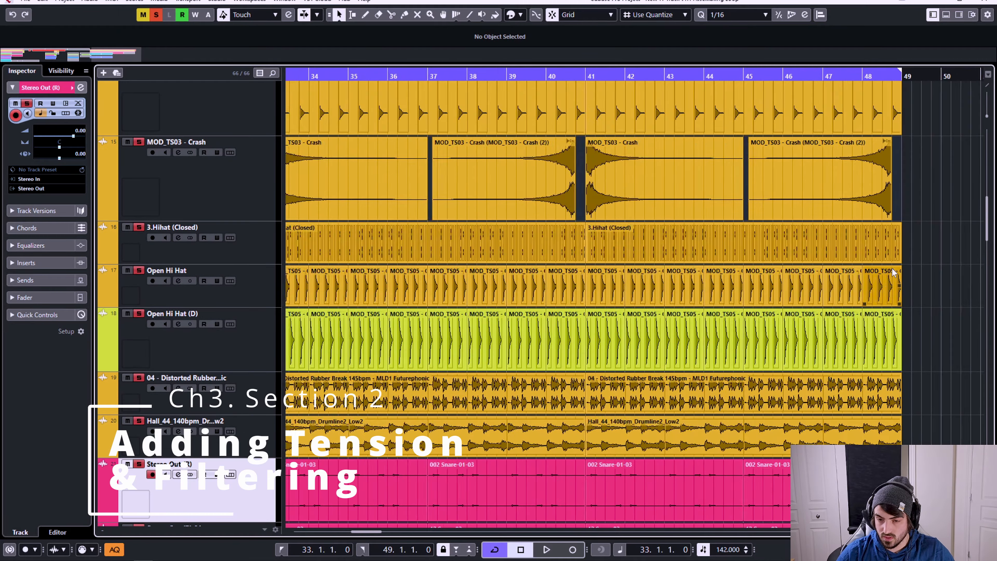
pyautogui.scroll(3, 887, 271)
pyautogui.scroll(3, 824, 281)
pyautogui.scroll(-1, 848, 301)
pyautogui.click(886, 314)
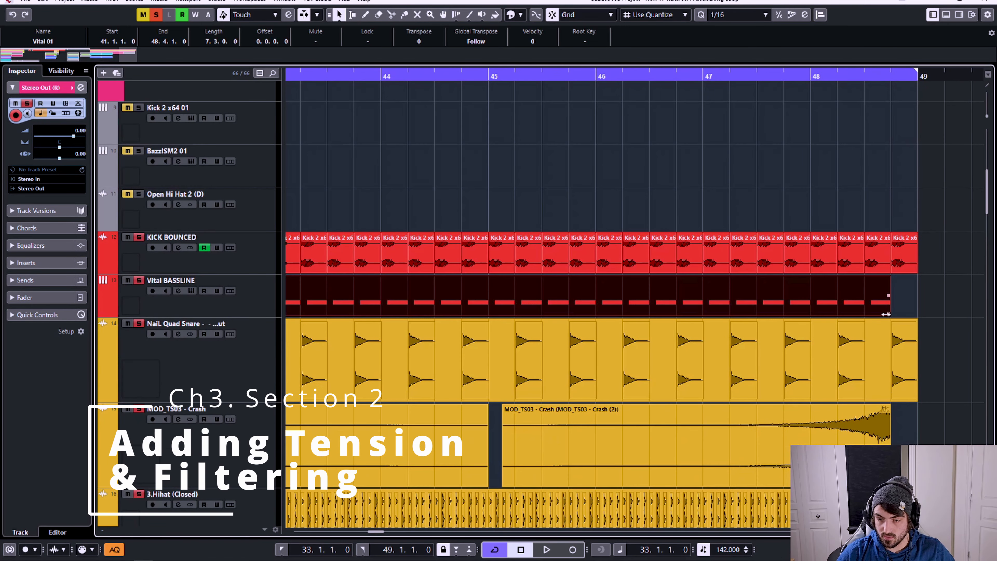
pyautogui.moveTo(886, 314); pyautogui.dragTo(810, 315)
pyautogui.moveTo(858, 219); pyautogui.dragTo(911, 260)
pyautogui.press('Delete')
# Trim the NaiL Quad Snare clips to bar 48 and move the last reversed crash so it ends at bar 48
pyautogui.click(858, 326)
pyautogui.moveTo(913, 400); pyautogui.dragTo(807, 398)
pyautogui.moveTo(859, 435); pyautogui.dragTo(779, 434)
# Trim the hat, percussion and snare groove clips to bar 48 and move the snare roll to bars 44 to 48
pyautogui.scroll(-4, 855, 402)
pyautogui.moveTo(876, 272); pyautogui.dragTo(807, 375)
pyautogui.moveTo(873, 408); pyautogui.dragTo(788, 426)
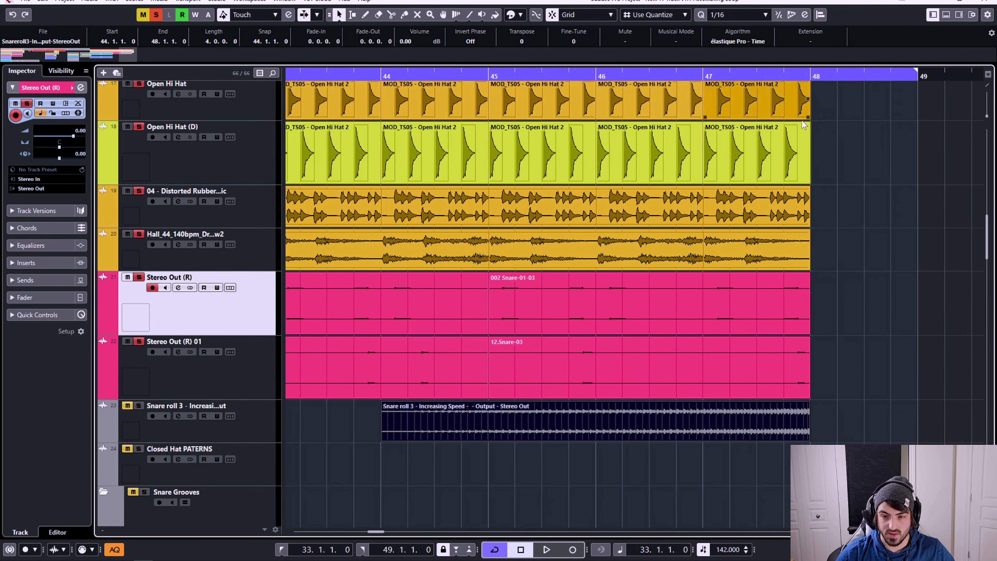
pyautogui.scroll(5, 812, 306)
pyautogui.click(815, 192)
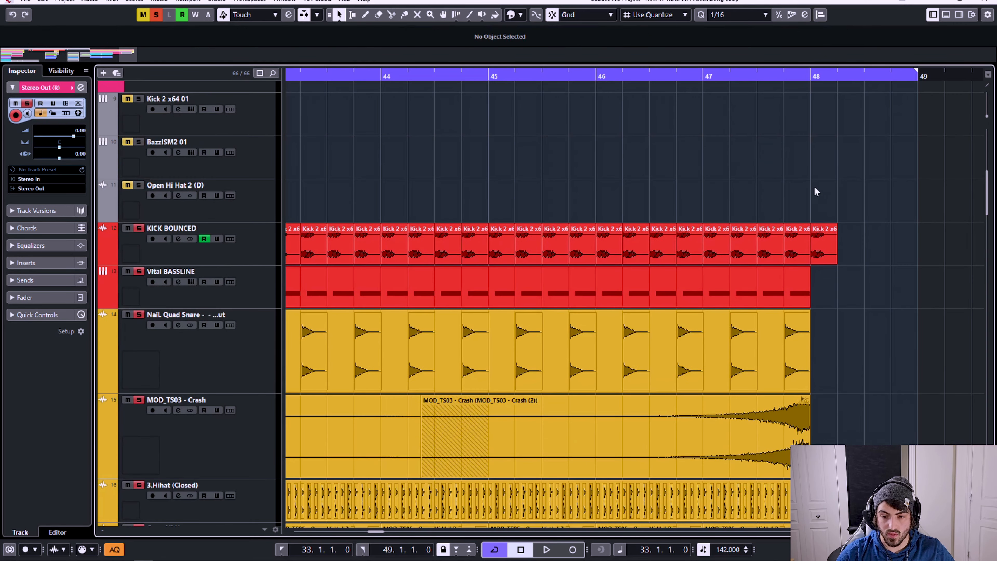
# Play back the extended arrangement from bar 33 and stop at bar 41
pyautogui.scroll(-5, 740, 192)
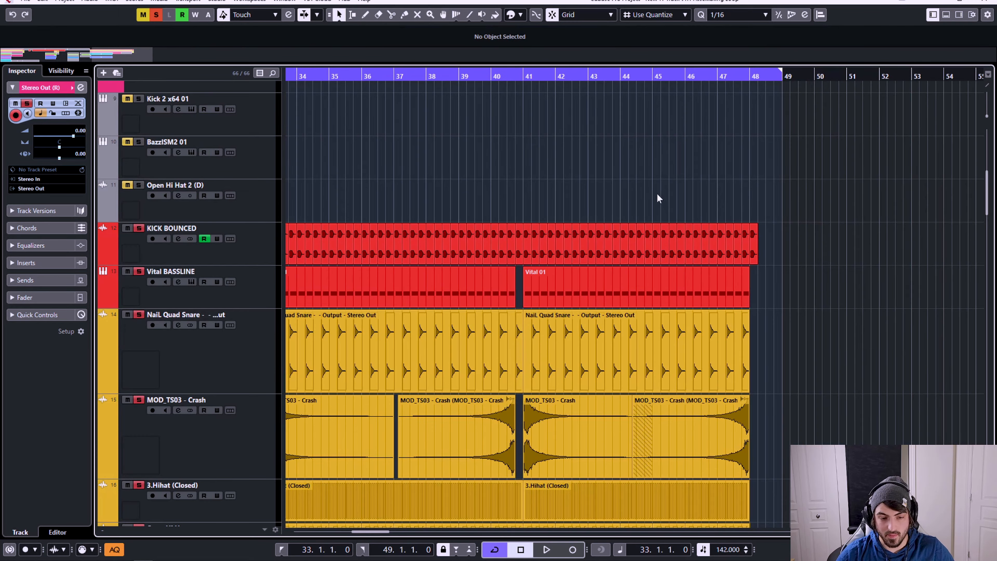
pyautogui.scroll(-5, 589, 185)
pyautogui.scroll(-3, 619, 164)
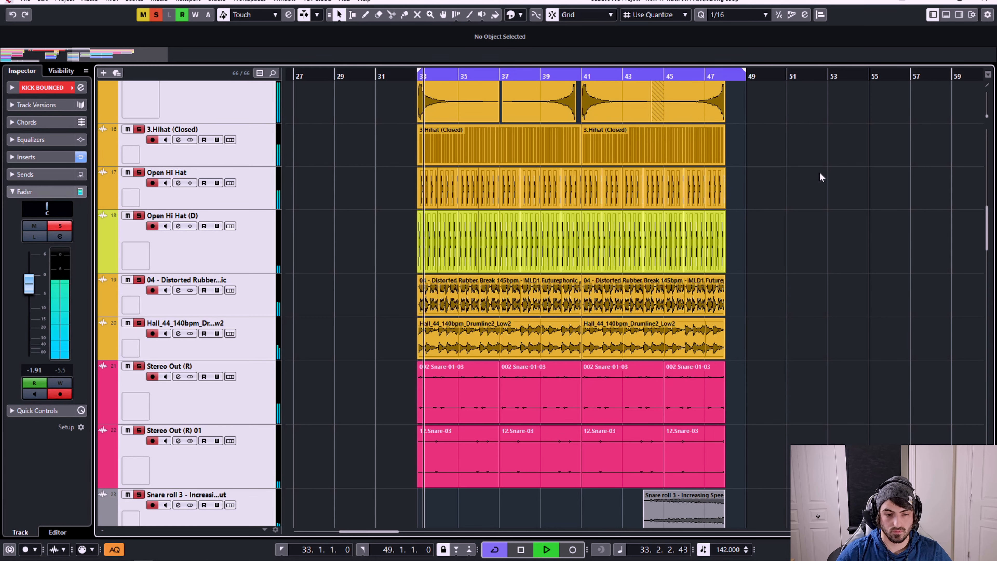
pyautogui.press('space')
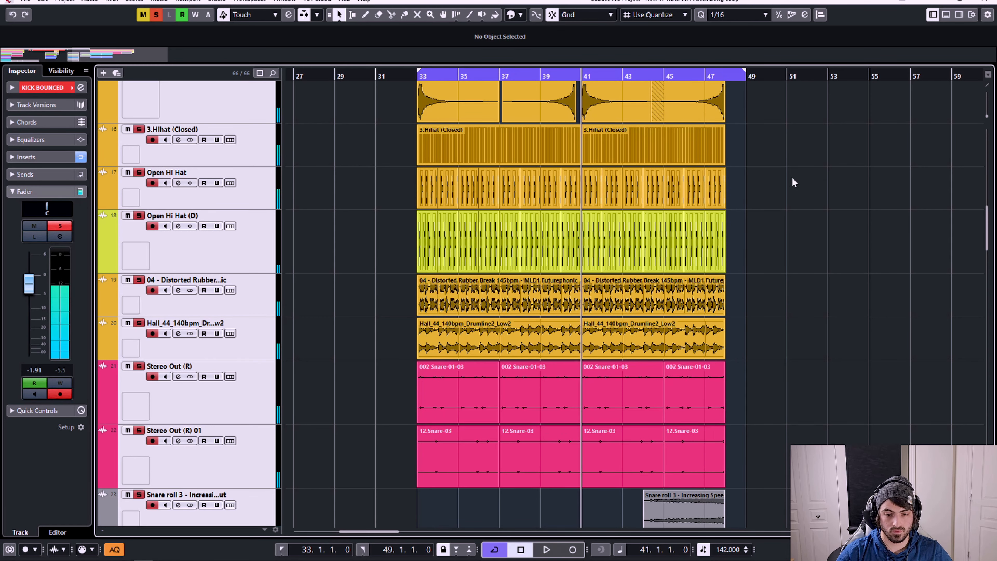
# Review the second half's layers from the kick down to the snare roll, selecting the snare roll clip
pyautogui.scroll(5, 790, 173)
pyautogui.scroll(-5, 792, 174)
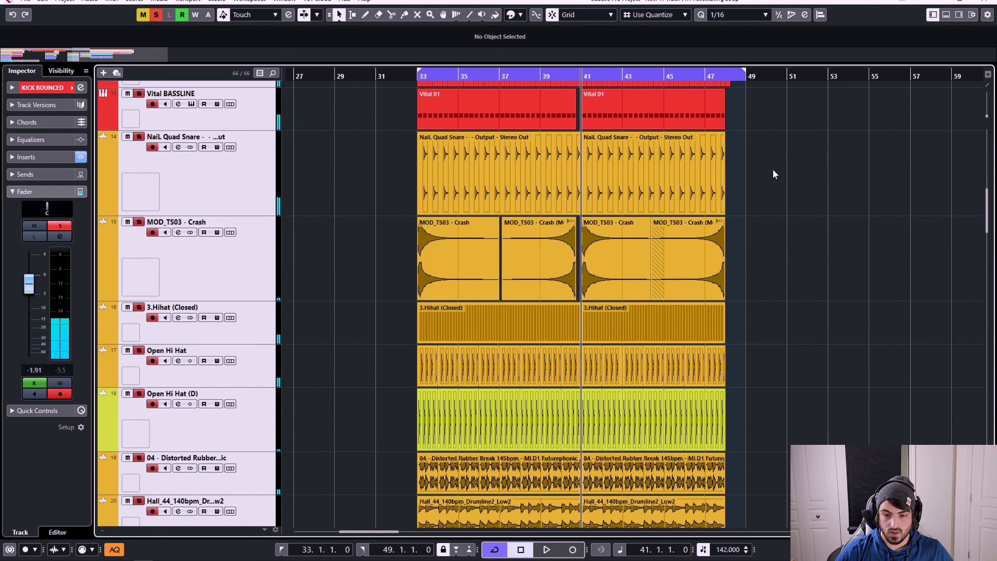
pyautogui.moveTo(625, 414); pyautogui.dragTo(788, 412)
pyautogui.scroll(2, 729, 360)
pyautogui.scroll(8, 725, 350)
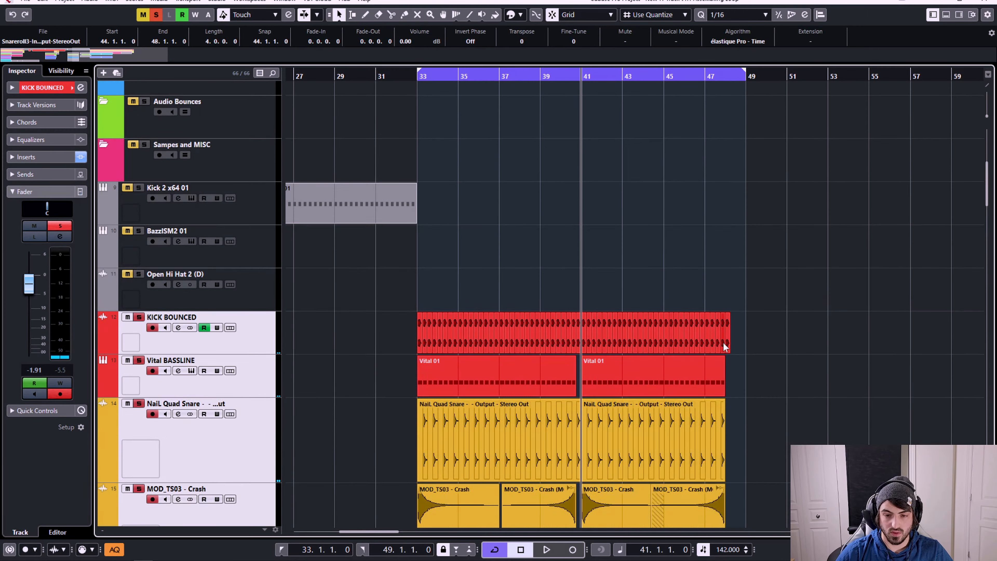
pyautogui.scroll(-7, 673, 318)
pyautogui.scroll(-3, 675, 371)
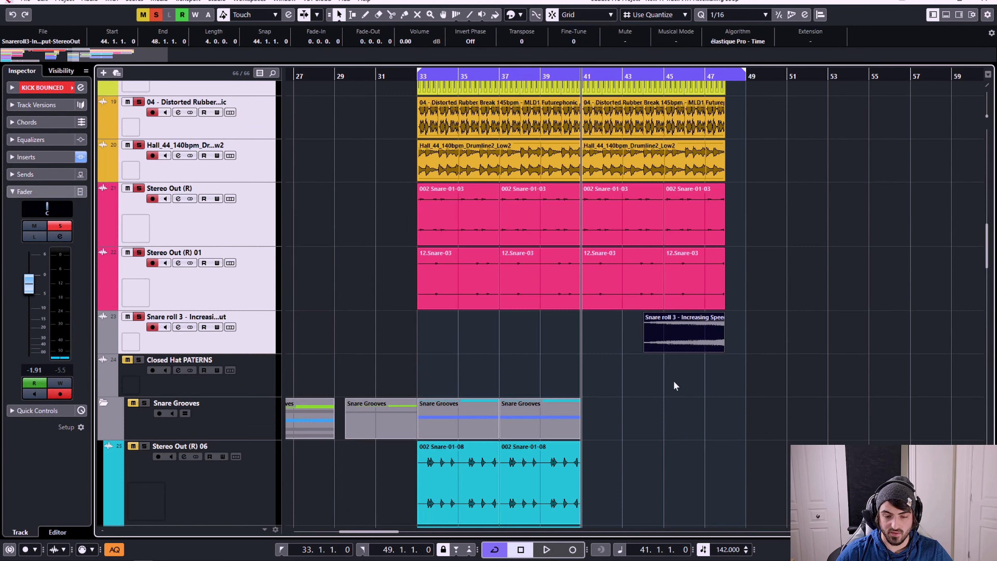
pyautogui.scroll(8, 707, 322)
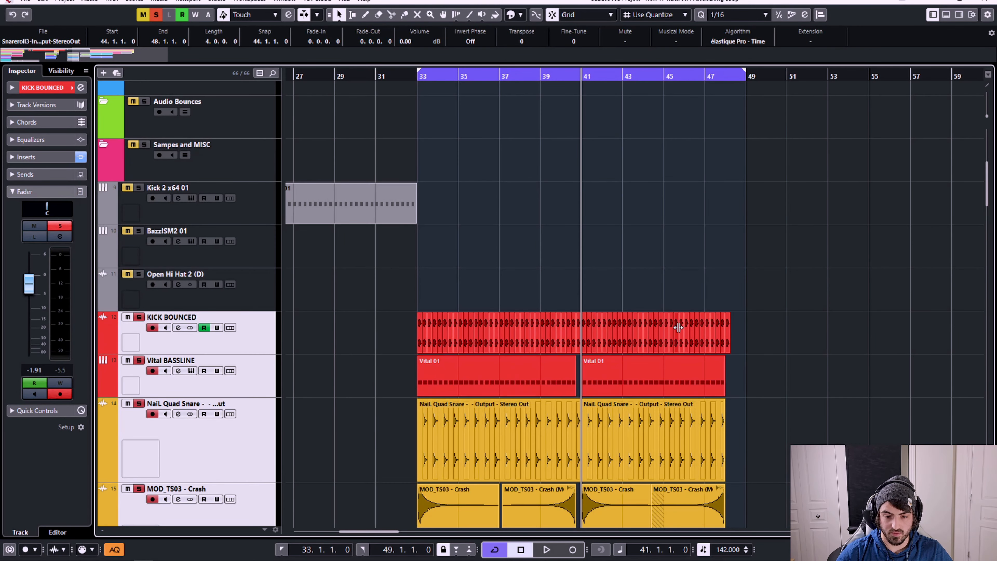
# Open FabFilter Pro-Q 3 on the KICKBASS group channel, select its low-cut band and reposition the plug-in window
pyautogui.scroll(7, 675, 313)
pyautogui.click(164, 189)
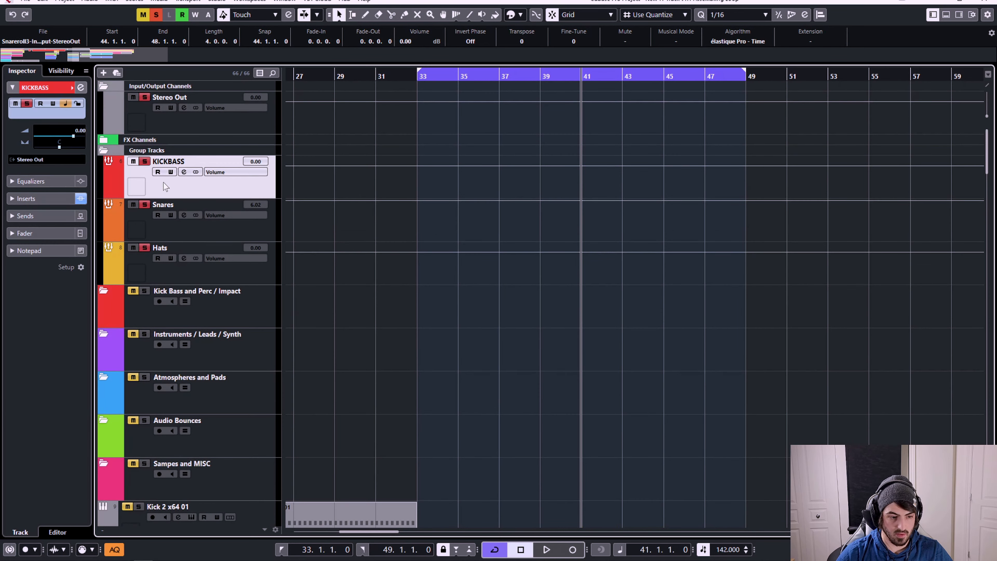
pyautogui.click(185, 172)
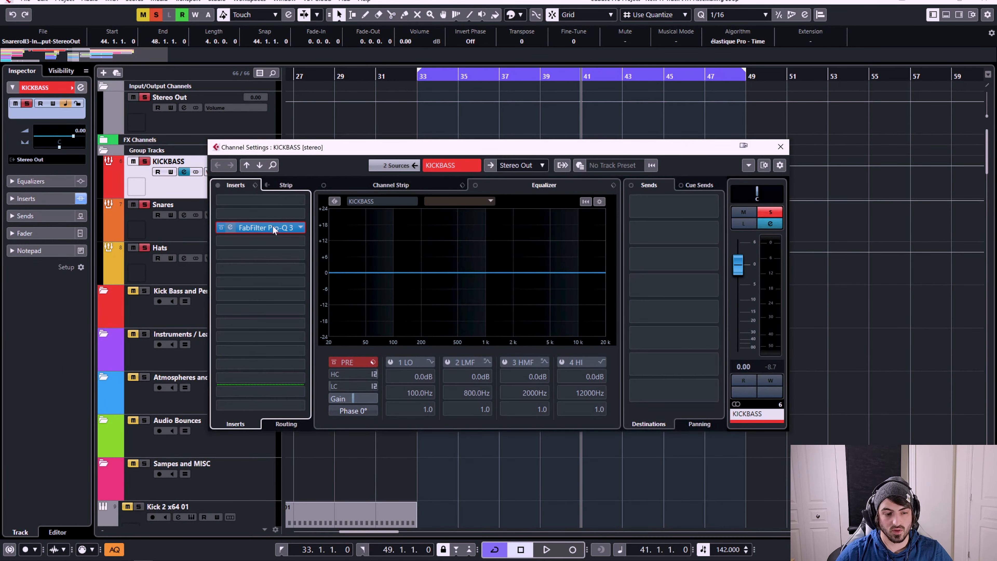
pyautogui.click(272, 227)
pyautogui.click(150, 247)
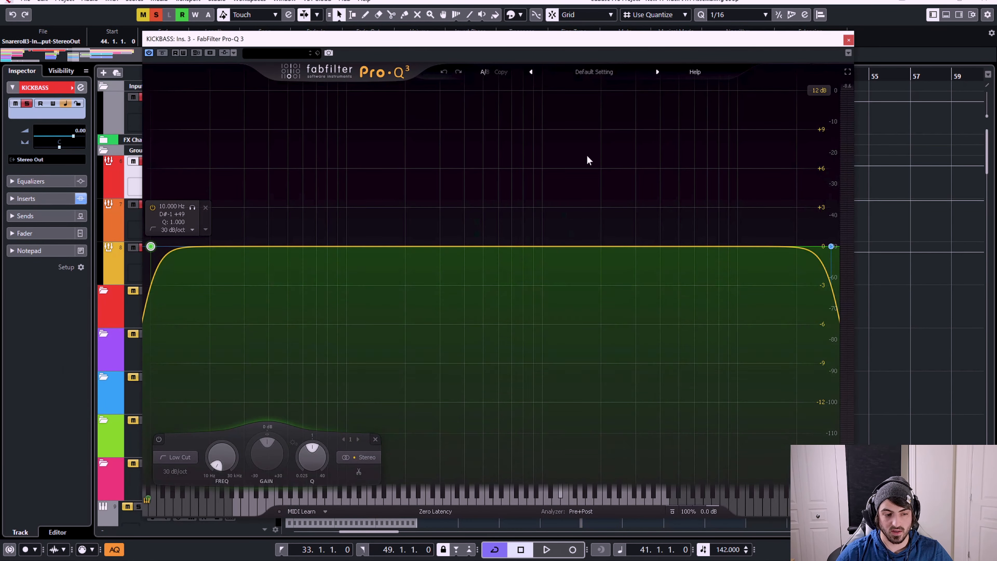
pyautogui.moveTo(789, 42); pyautogui.dragTo(813, 181)
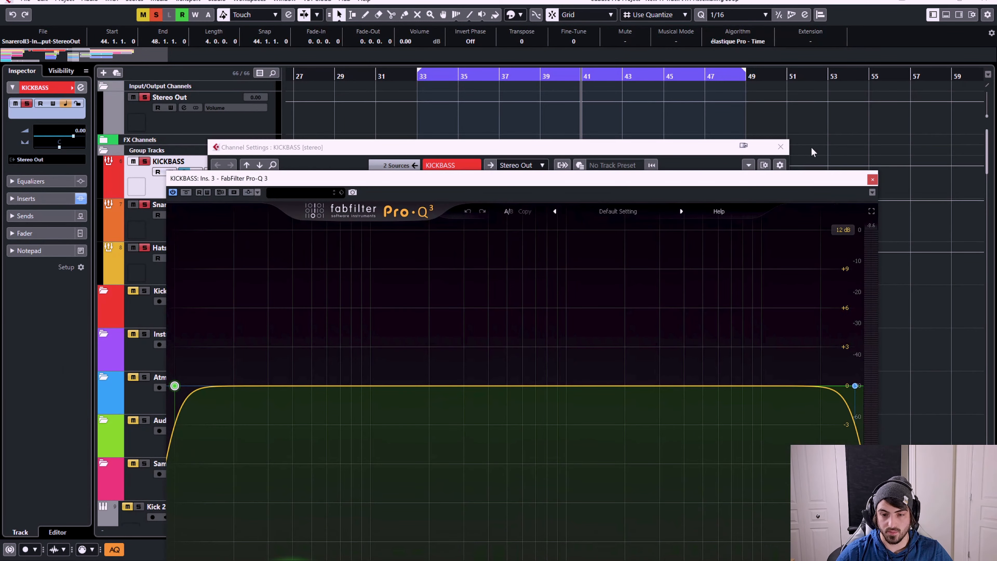
pyautogui.moveTo(636, 178); pyautogui.dragTo(668, 23)
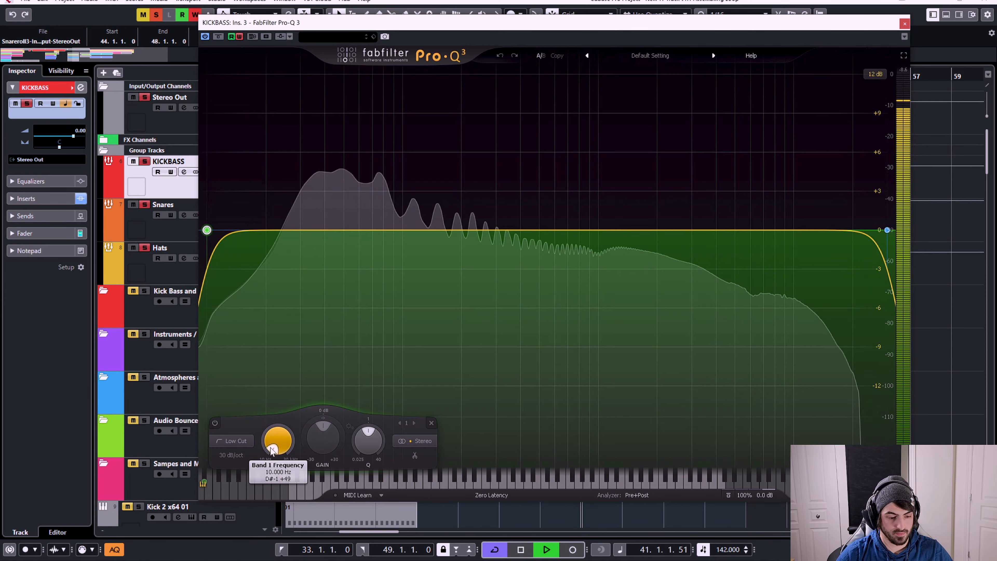
# Nudge Pro-Q 3's low-cut frequency during playback to create its automation lane on KICKBASS, stop playback and close the plug-in window
pyautogui.moveTo(271, 450)
pyautogui.mouseDown()
pyautogui.moveTo(274, 437)
pyautogui.moveTo(277, 468)
pyautogui.mouseUp()
pyautogui.press('space')
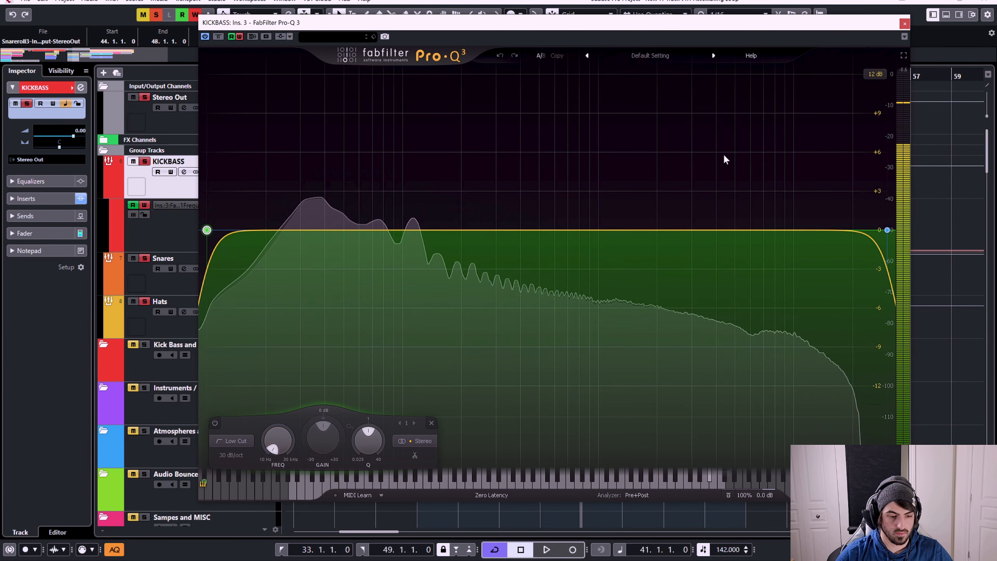
pyautogui.click(905, 24)
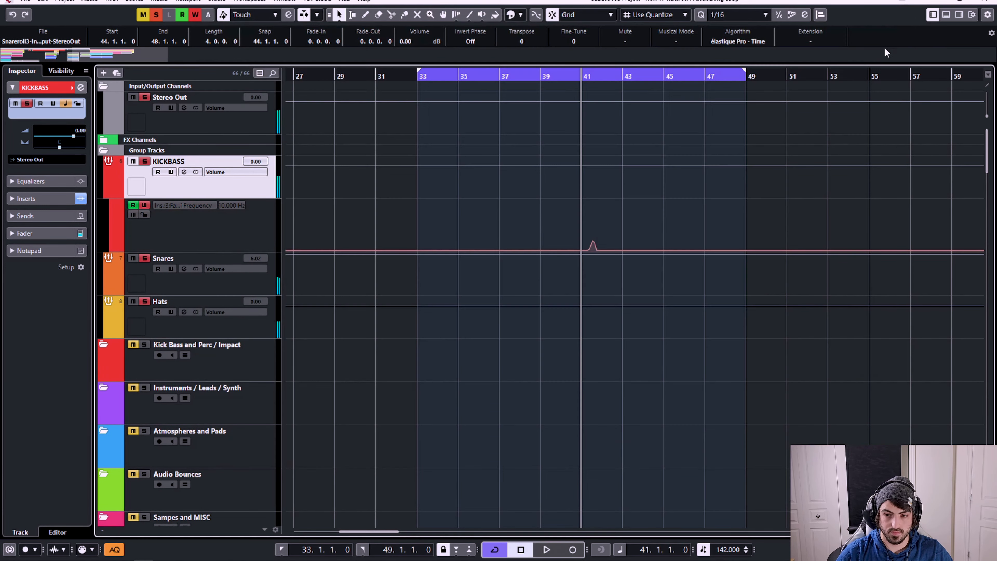
# Delete the recorded automation bump after bar 41 from the KICKBASS low-cut frequency lane
pyautogui.click(172, 224)
pyautogui.moveTo(583, 235); pyautogui.dragTo(649, 264)
pyautogui.click(637, 262)
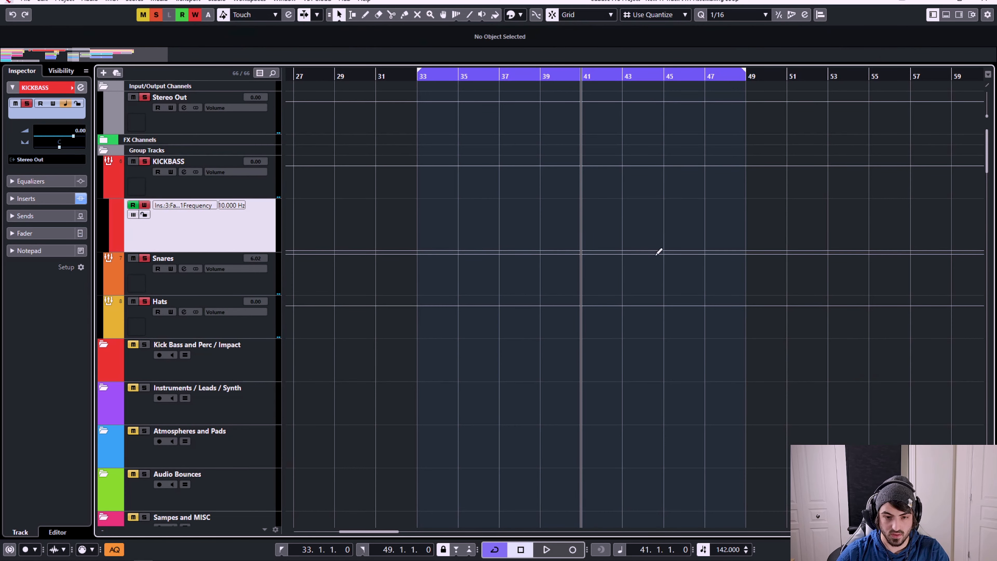
# Add automation points at bar 45 and near bar 48 on the KICKBASS low-cut frequency lane
pyautogui.scroll(-15, 684, 269)
pyautogui.scroll(20, 664, 304)
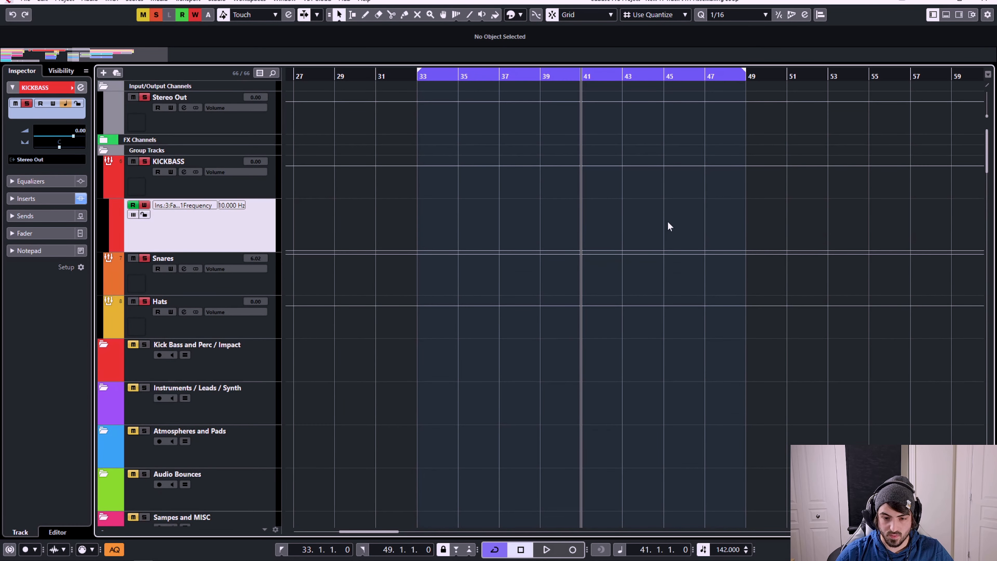
pyautogui.click(665, 251)
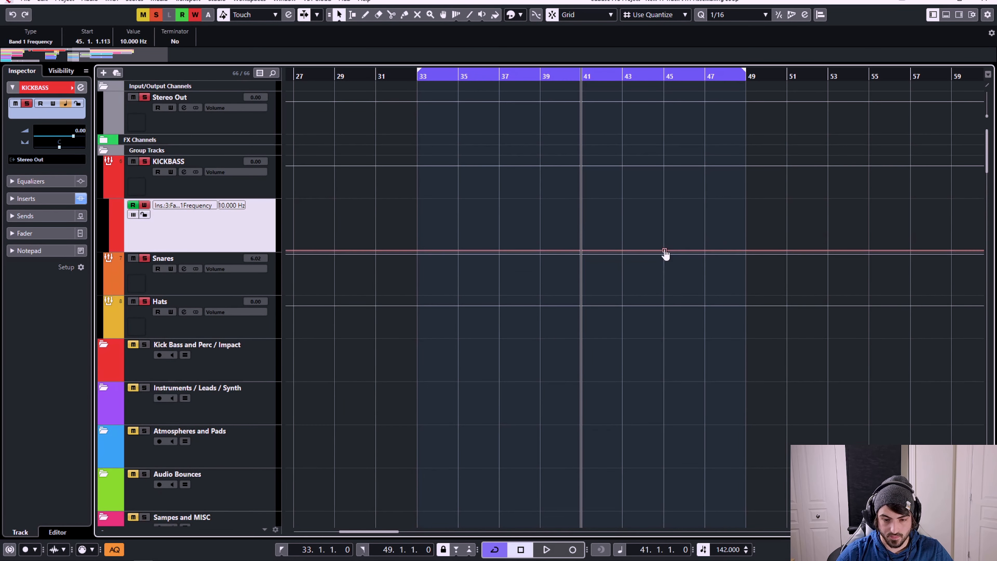
pyautogui.click(728, 251)
pyautogui.scroll(6, 734, 250)
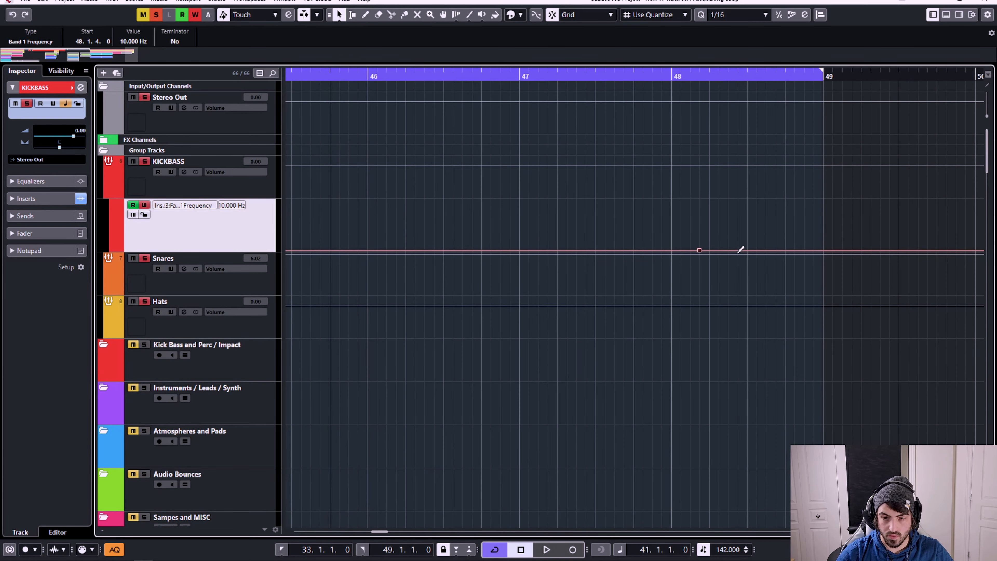
# Shape the KICKBASS low-cut automation into a curved ramp rising from bar 45 to 344.55 Hz just before bar 48
pyautogui.moveTo(702, 248); pyautogui.dragTo(718, 218)
pyautogui.scroll(-3, 447, 240)
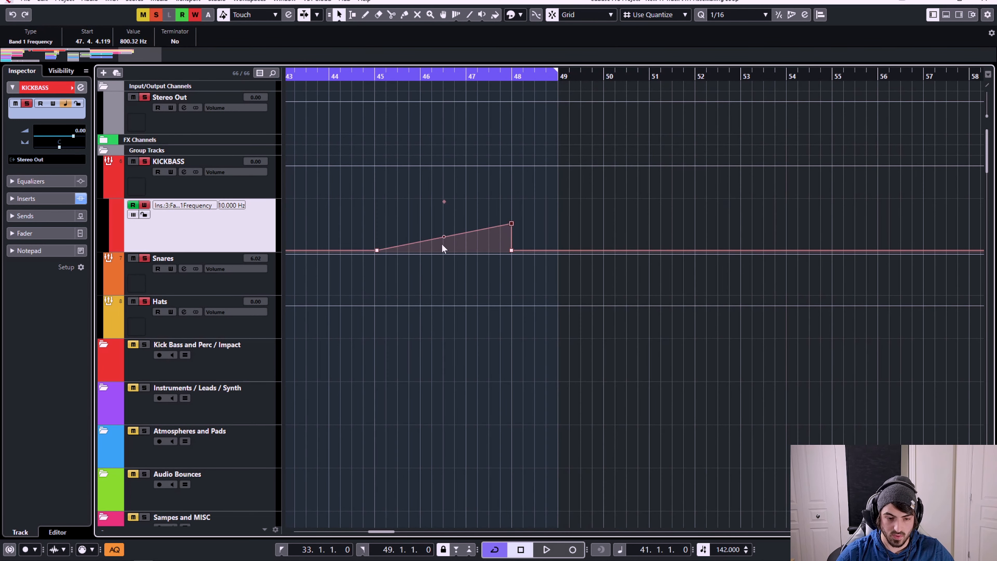
pyautogui.moveTo(444, 239); pyautogui.dragTo(446, 240)
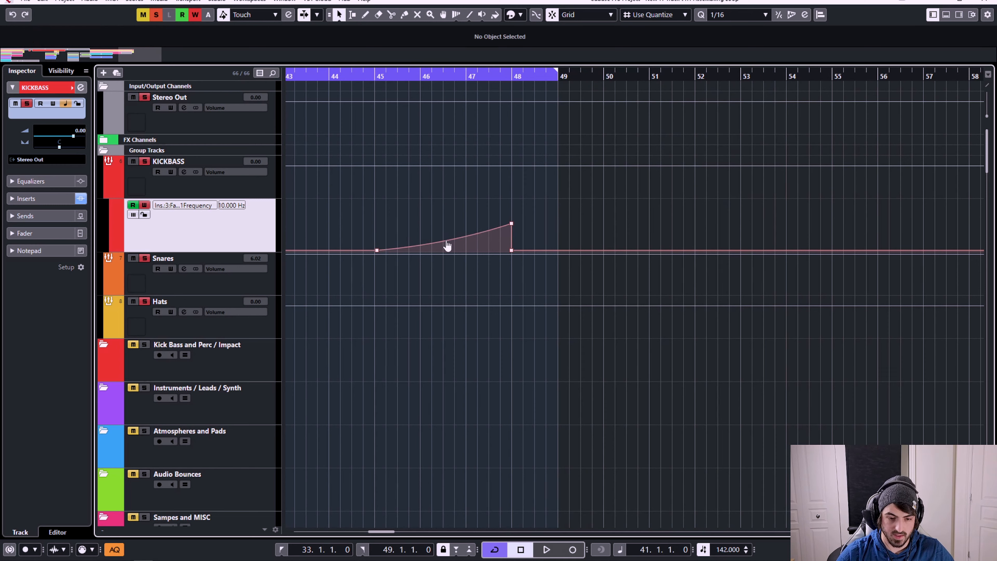
pyautogui.moveTo(512, 231); pyautogui.dragTo(511, 236)
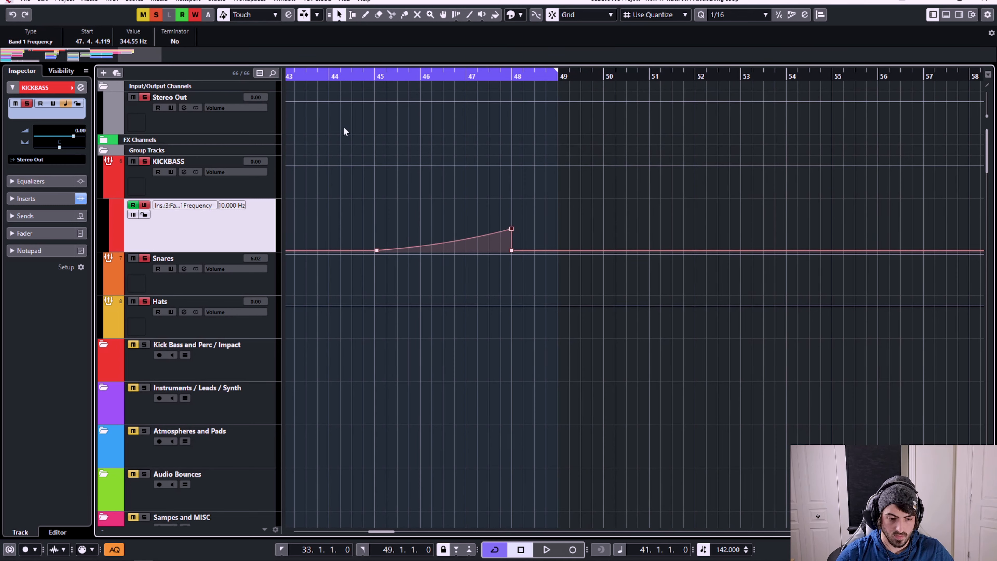
# Place the playhead at bar 44, select the Hats group and play back the arrangement with the KICKBASS filter ramp
pyautogui.moveTo(351, 74); pyautogui.dragTo(333, 74)
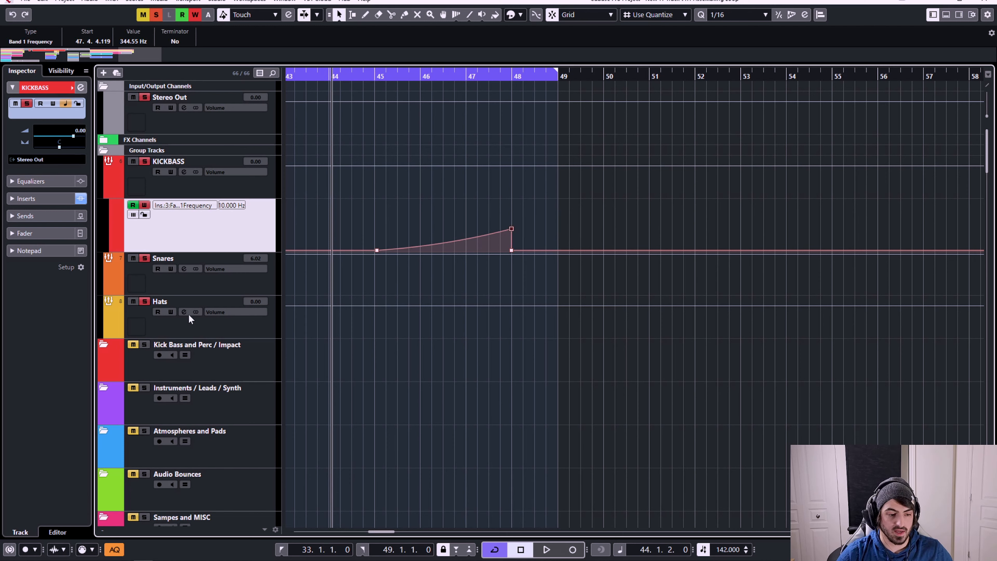
pyautogui.click(191, 330)
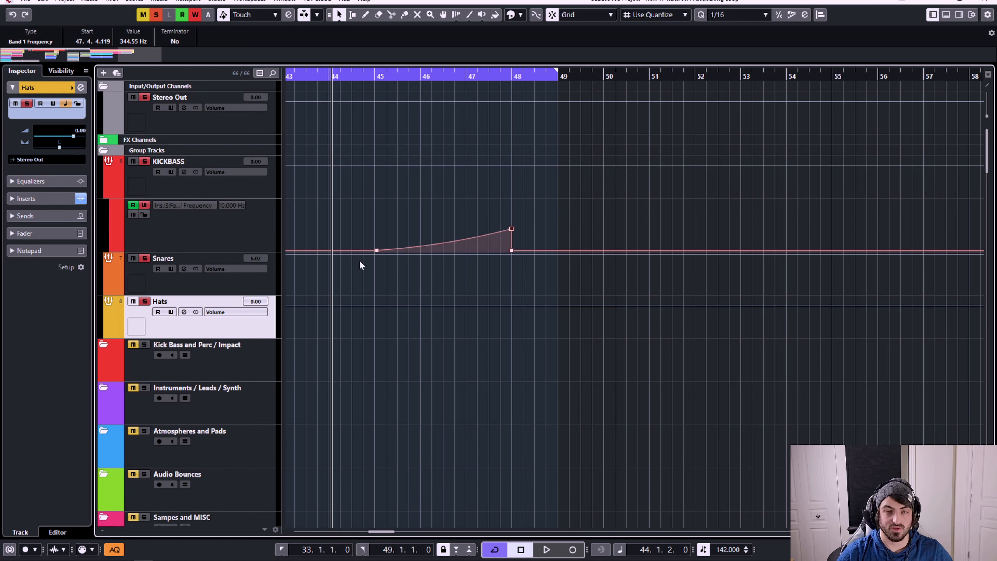
pyautogui.press('space')
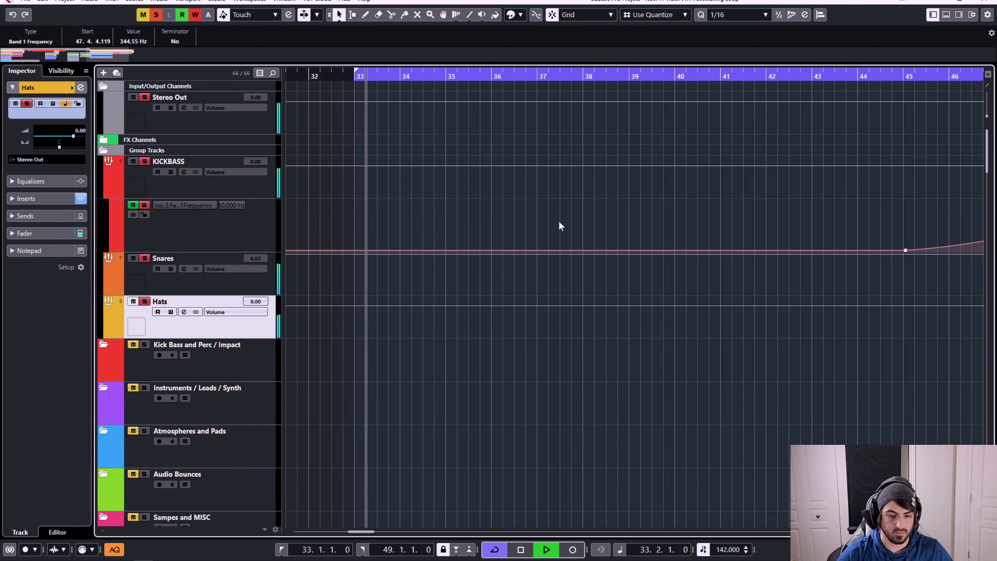
pyautogui.press('space')
# Shift the KICKBASS ramp's two end points slightly earlier, to 47.4.4.117, and clear the selection
pyautogui.hscroll(4, 625, 227)
pyautogui.scroll(6, 712, 226)
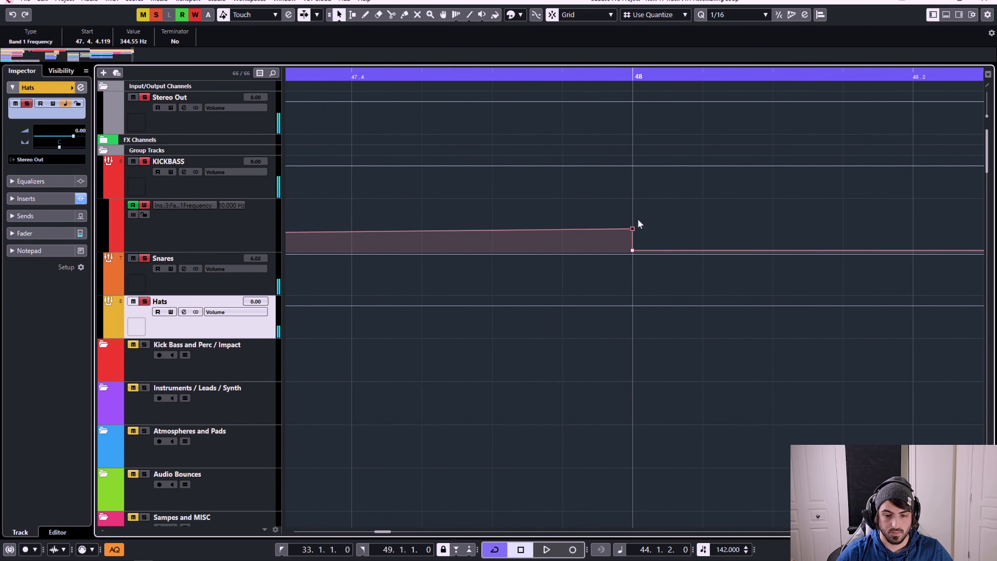
pyautogui.moveTo(615, 214); pyautogui.dragTo(644, 257)
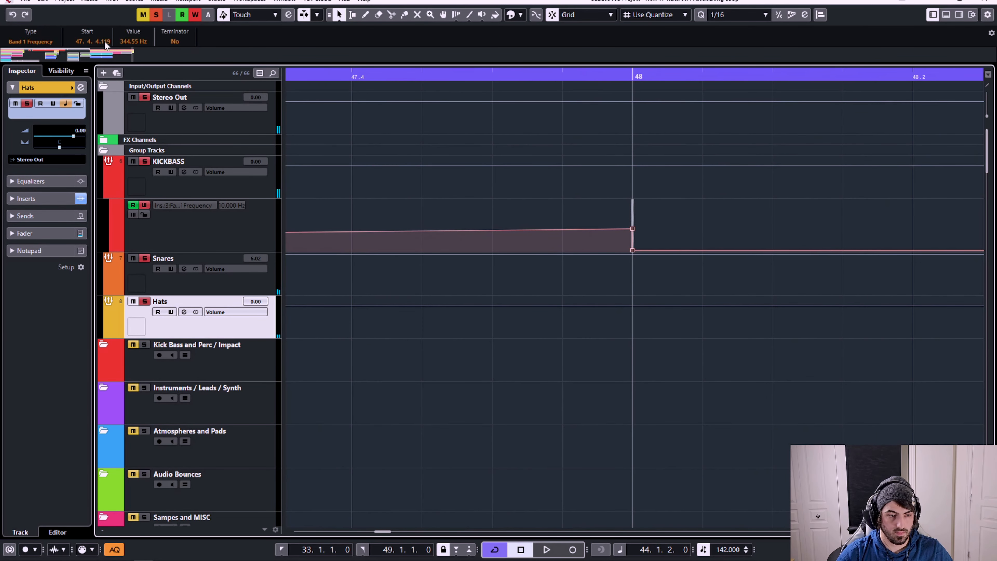
pyautogui.click(665, 216)
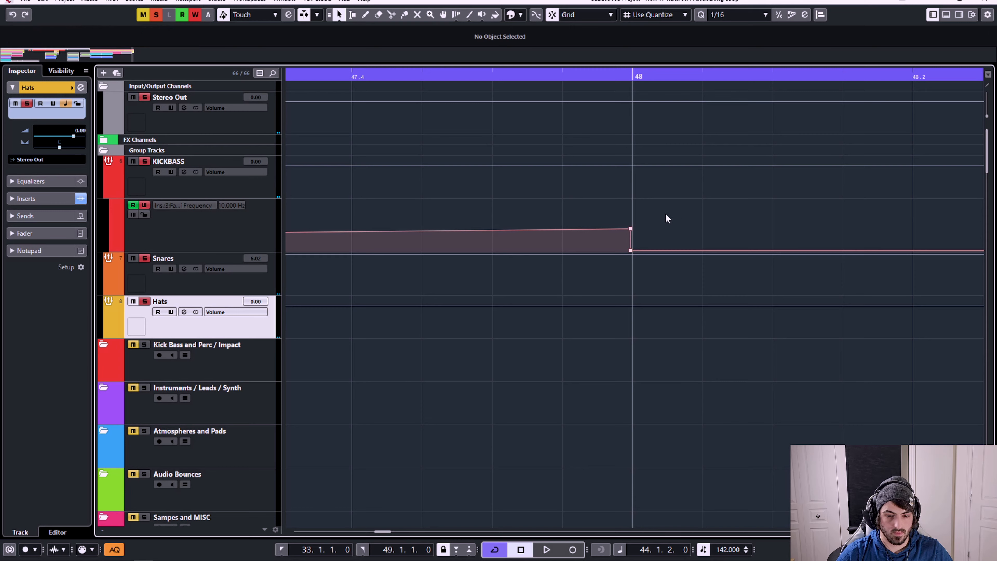
pyautogui.scroll(-3, 643, 227)
pyautogui.moveTo(627, 213); pyautogui.dragTo(654, 262)
pyautogui.scroll(5, 654, 263)
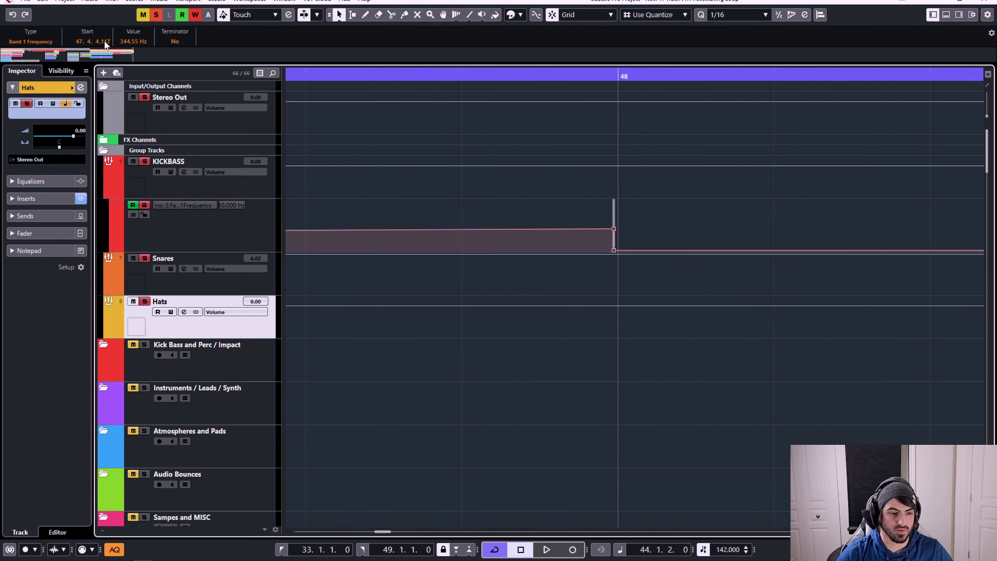
pyautogui.click(661, 225)
pyautogui.scroll(-6, 616, 233)
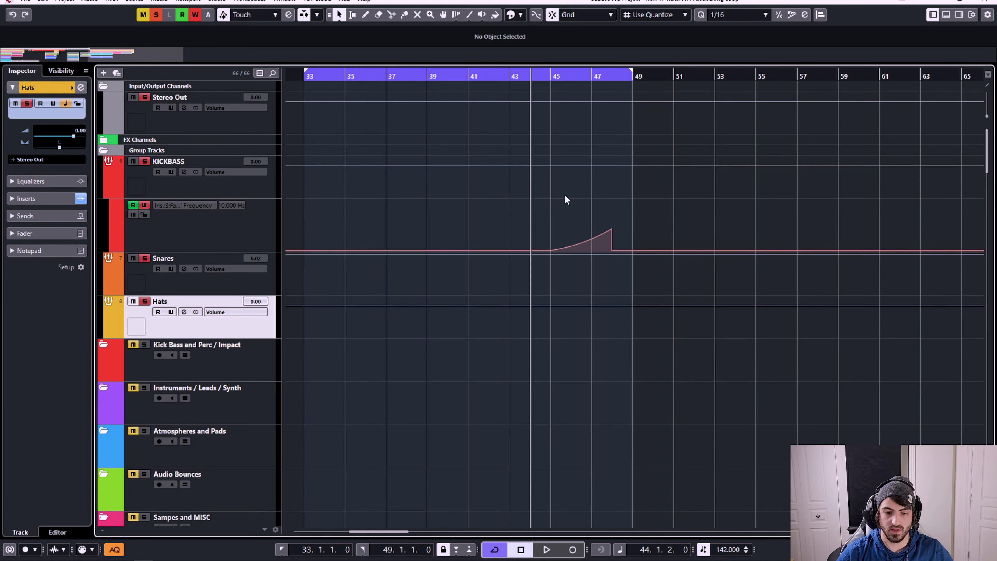
# Add rising low-cut frequency automation ramps from bar 45 to 48 on the Snares and Hats groups and play them back
pyautogui.scroll(-3, 456, 222)
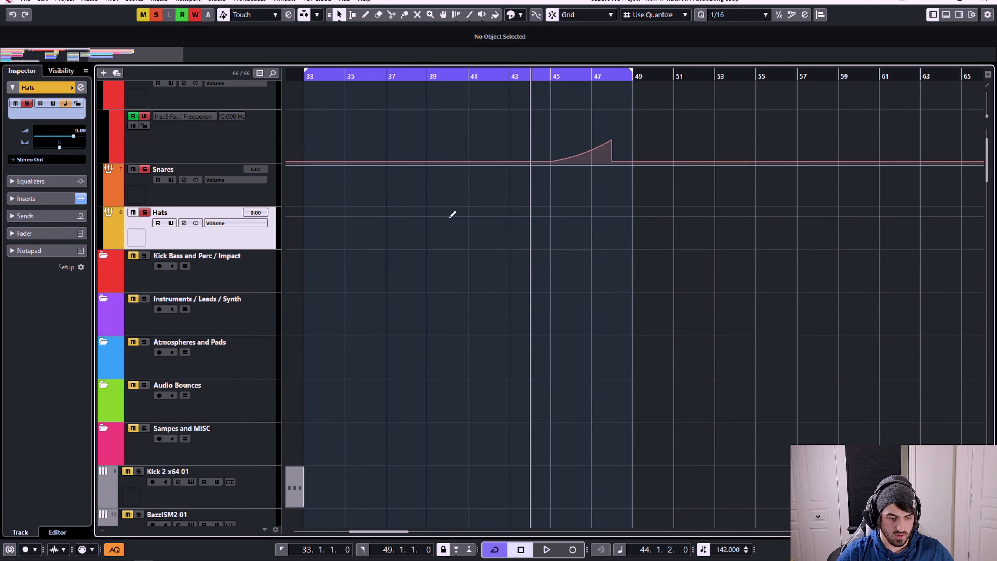
pyautogui.click(195, 196)
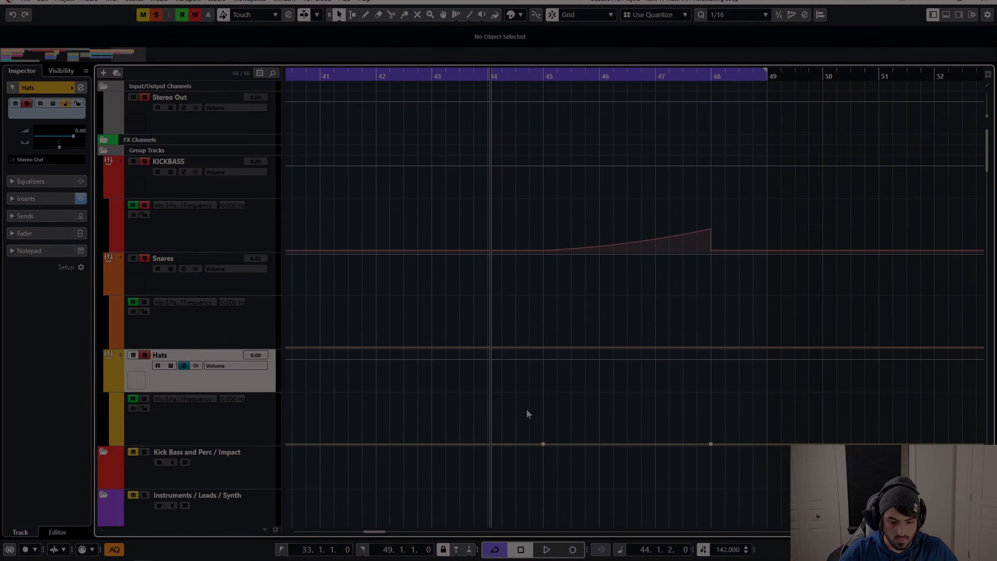
pyautogui.hotkey('ctrl', 'z')
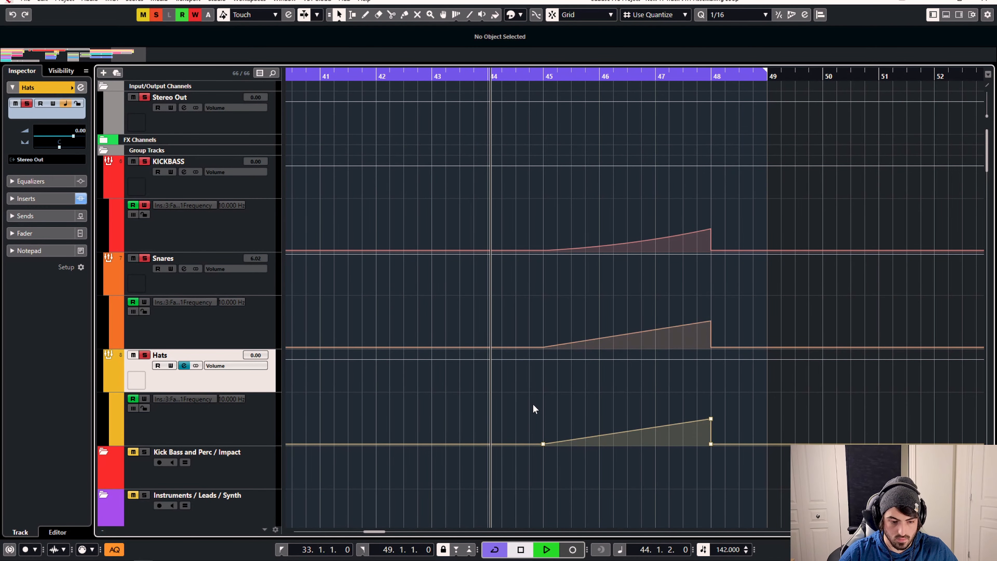
pyautogui.press('space')
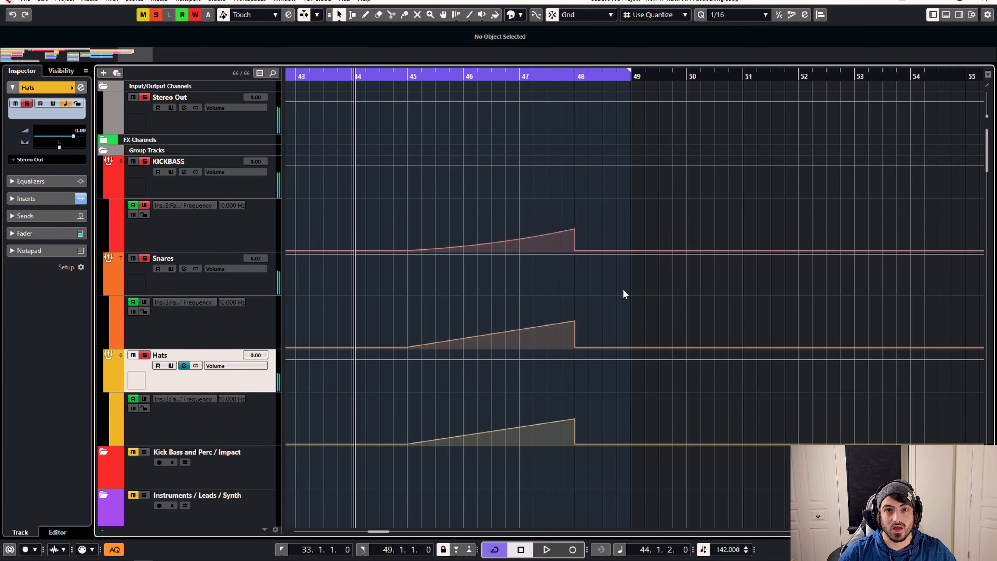
# Move the playhead to just before bar 48 and review the drum layers from the break back to bar 33
pyautogui.moveTo(568, 77); pyautogui.dragTo(568, 81)
pyautogui.scroll(-10, 620, 232)
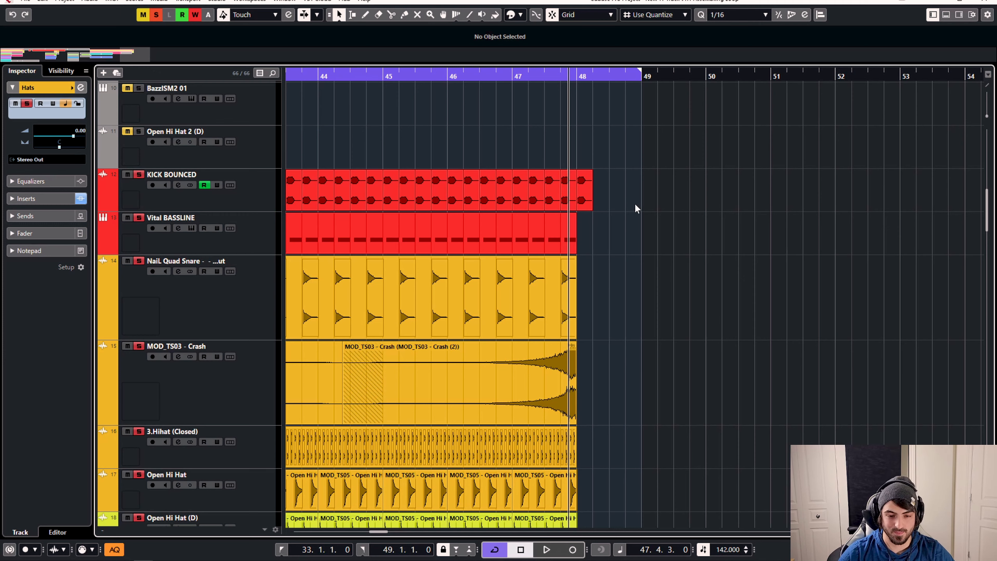
pyautogui.click(589, 194)
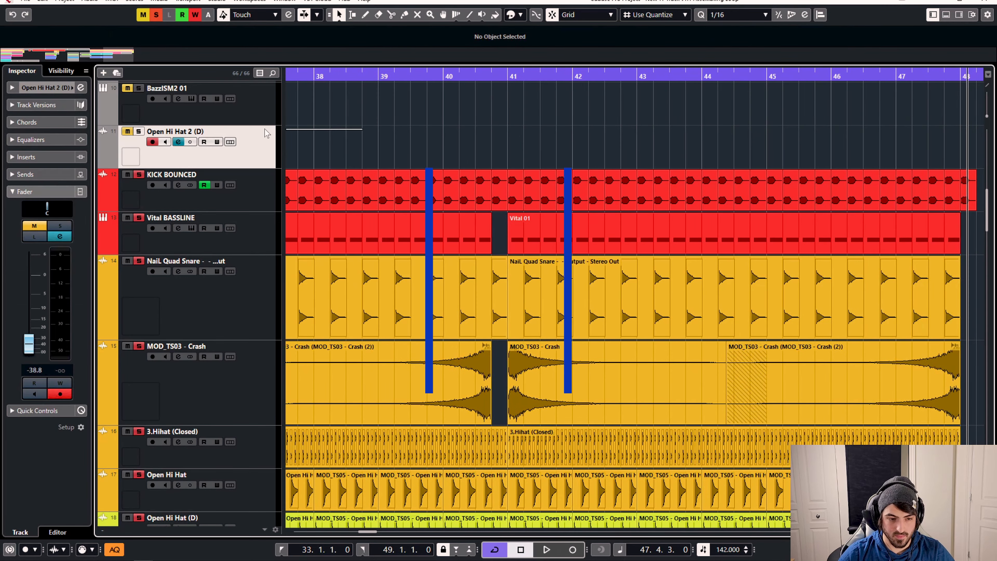
pyautogui.hscroll(-3, 296, 128)
pyautogui.hscroll(-3, 606, 183)
pyautogui.hscroll(4, 919, 216)
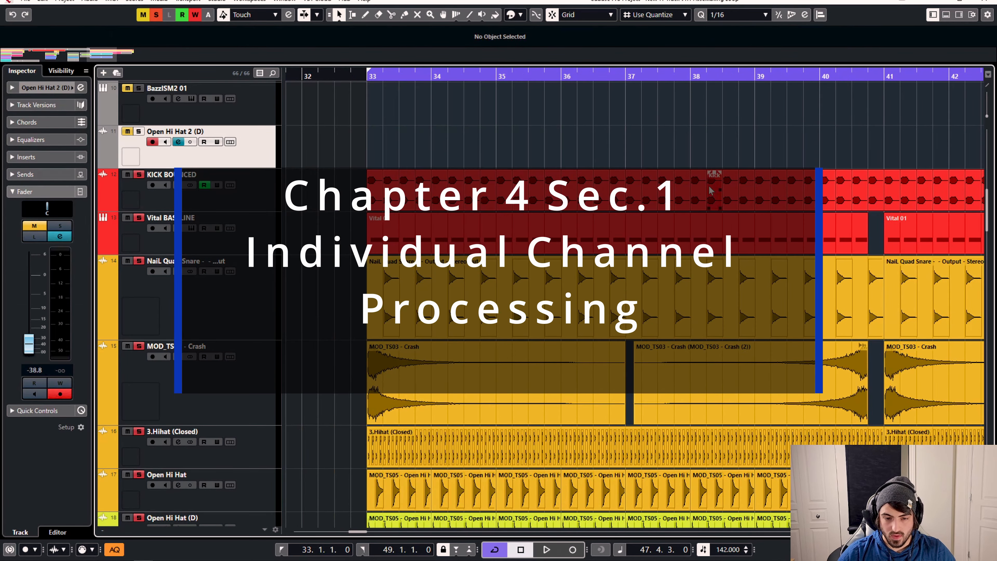
# Check the inserts in the NaiL Quad Snare track's channel settings and close them
pyautogui.click(229, 305)
pyautogui.click(256, 367)
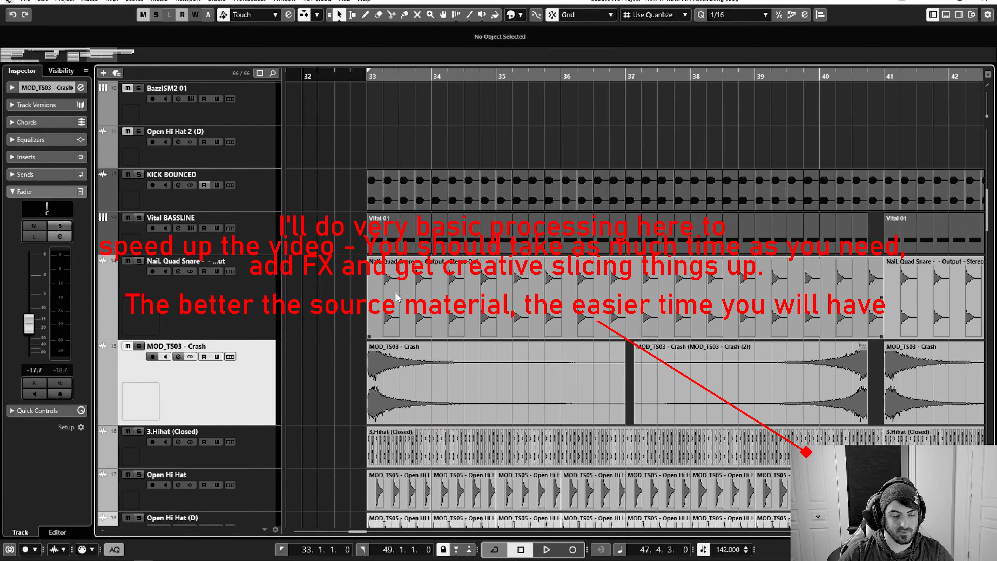
pyautogui.click(181, 274)
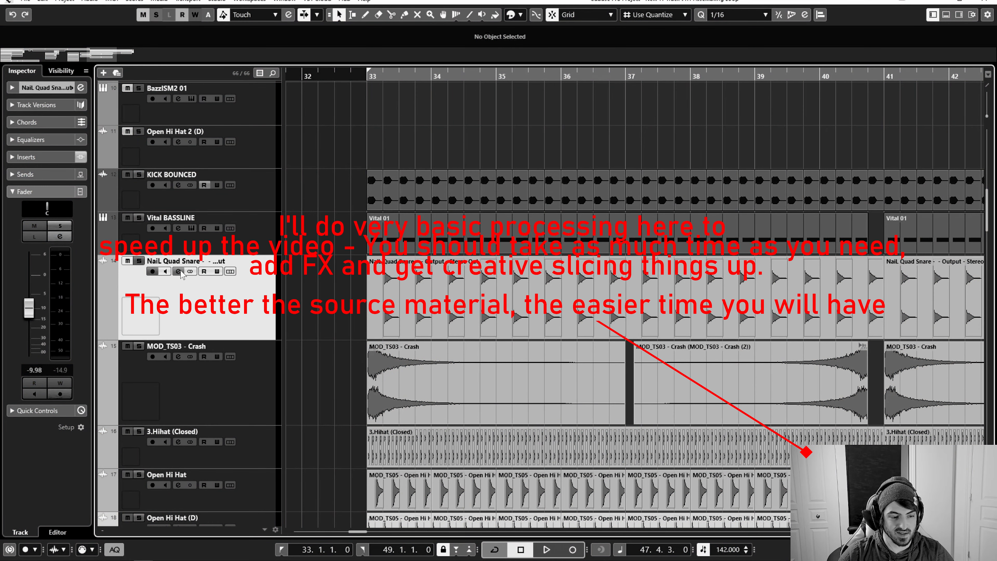
pyautogui.click(178, 272)
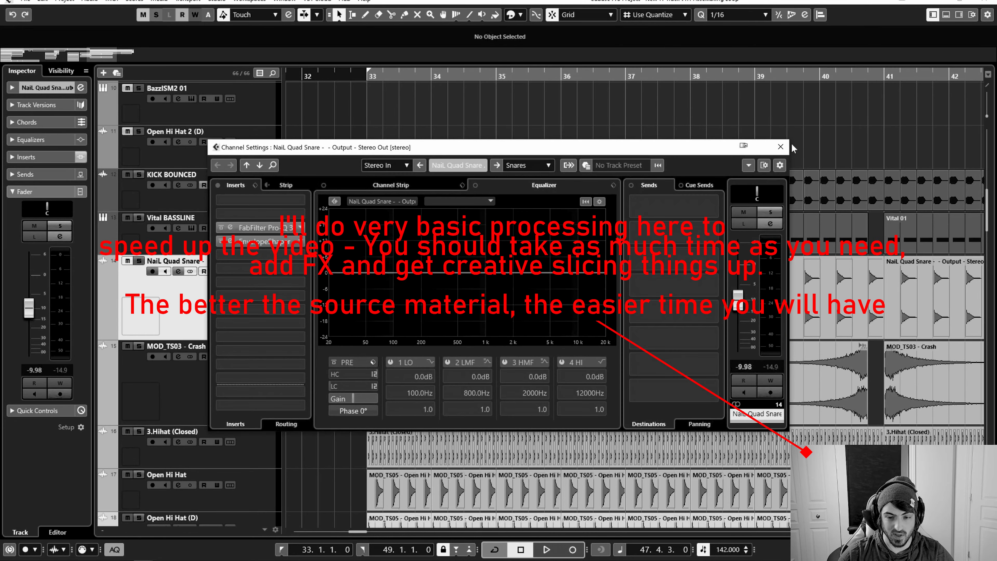
pyautogui.click(781, 147)
# Open the channel settings of the 3.Hihat (Closed) track and load FabFilter Pro-Q 3 in its third insert slot
pyautogui.scroll(-4, 462, 242)
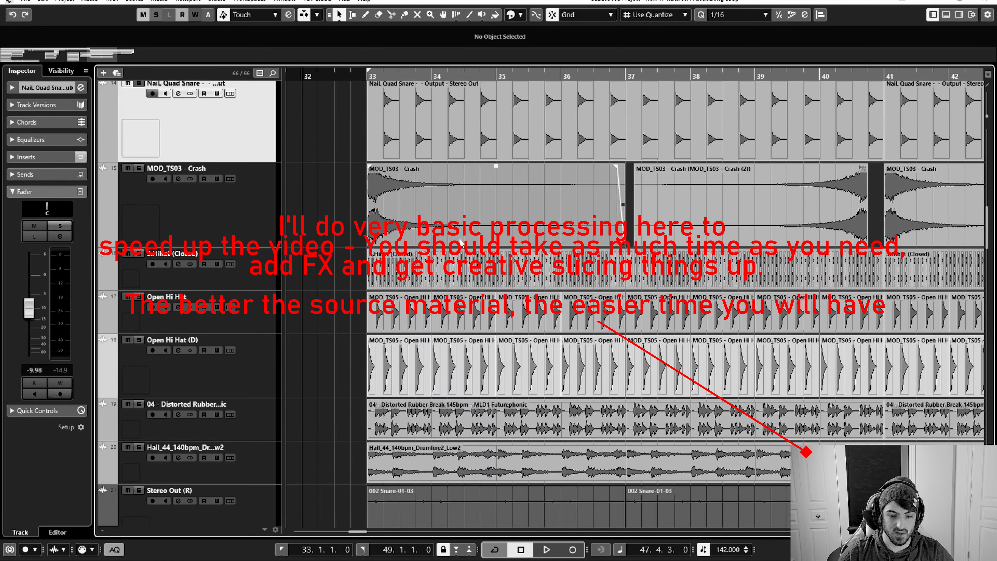
pyautogui.scroll(2, 250, 296)
pyautogui.click(243, 279)
pyautogui.click(231, 373)
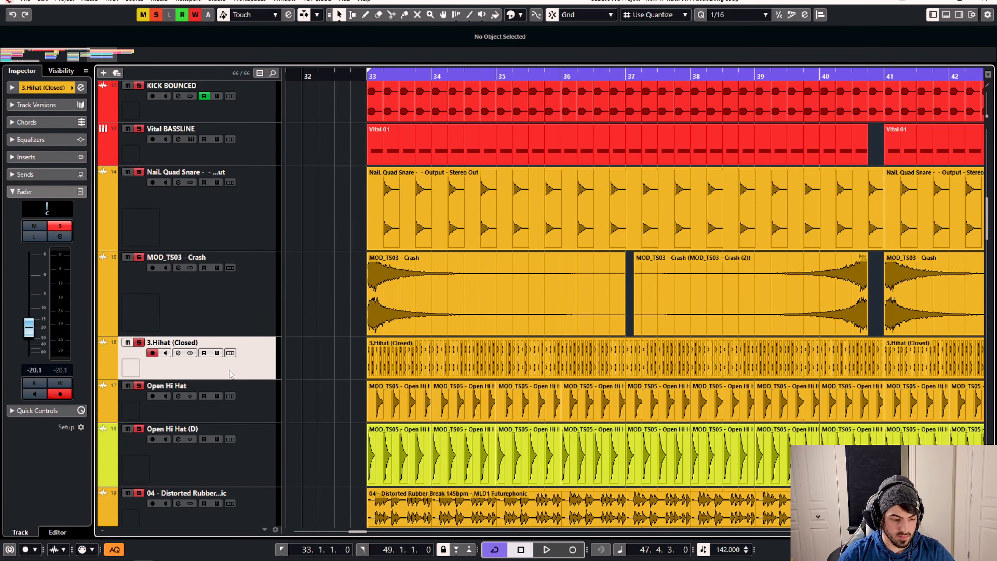
pyautogui.click(177, 354)
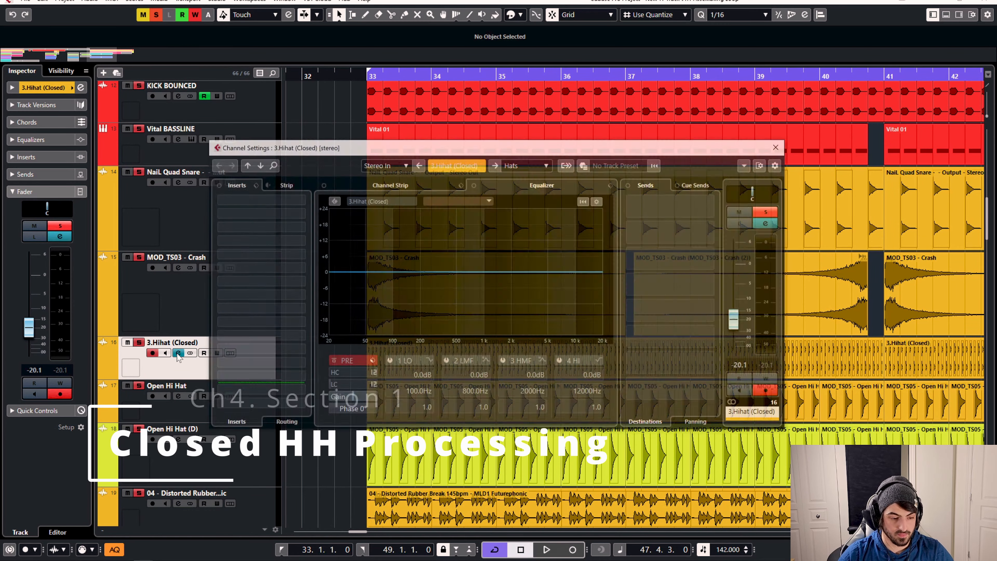
pyautogui.click(178, 354)
pyautogui.click(178, 353)
pyautogui.click(275, 200)
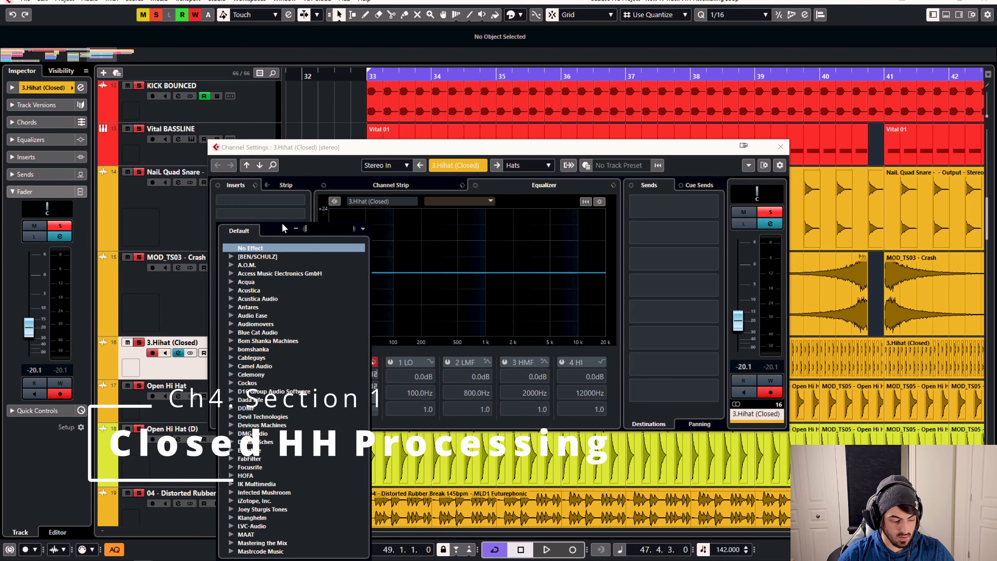
pyautogui.write('q 3')
pyautogui.click(287, 266)
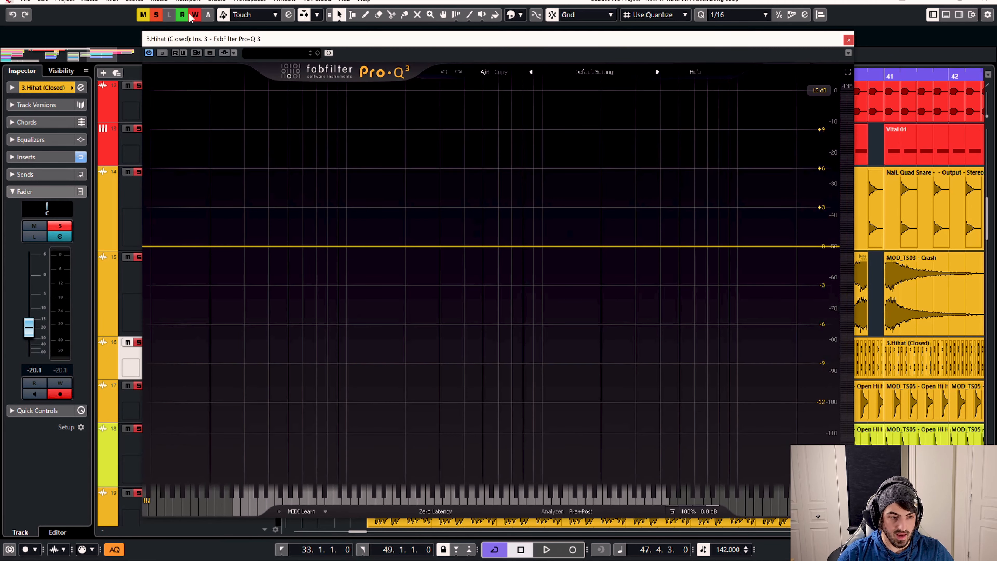
# Keep only the closed hi-hat soloed and play its loop to examine its spectrum in the EQ
pyautogui.click(156, 15)
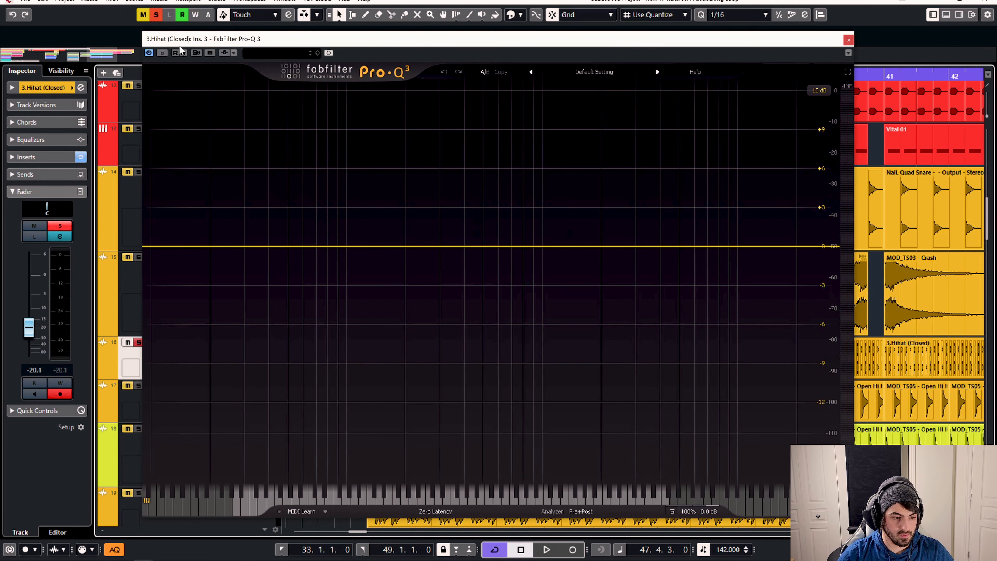
pyautogui.moveTo(294, 40); pyautogui.dragTo(361, 39)
pyautogui.press('space')
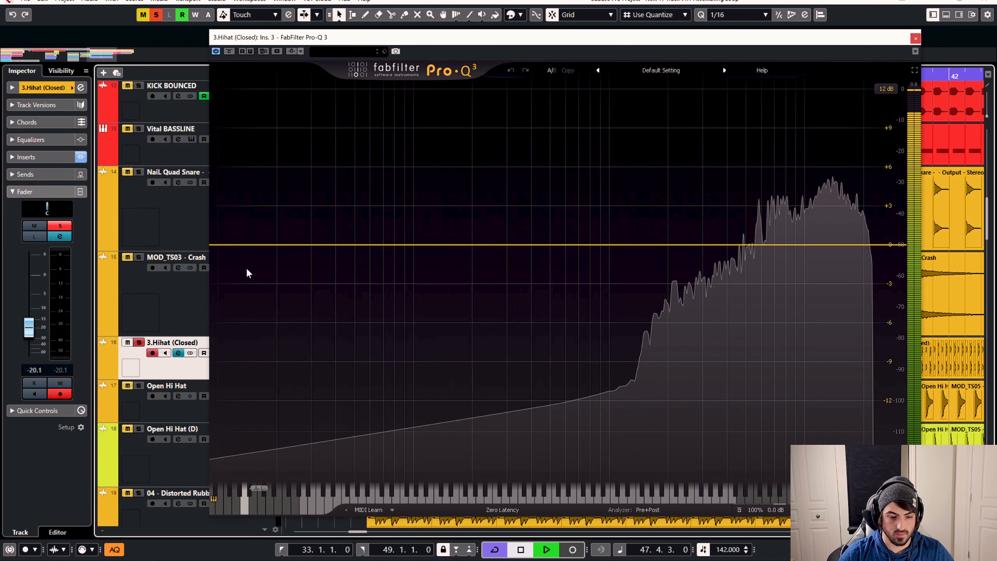
pyautogui.press('space')
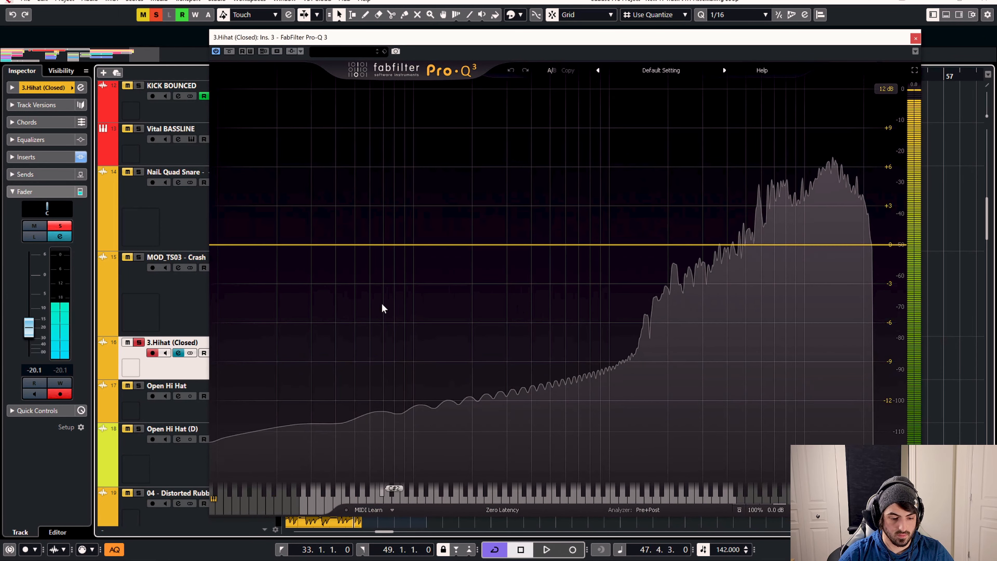
pyautogui.press('space')
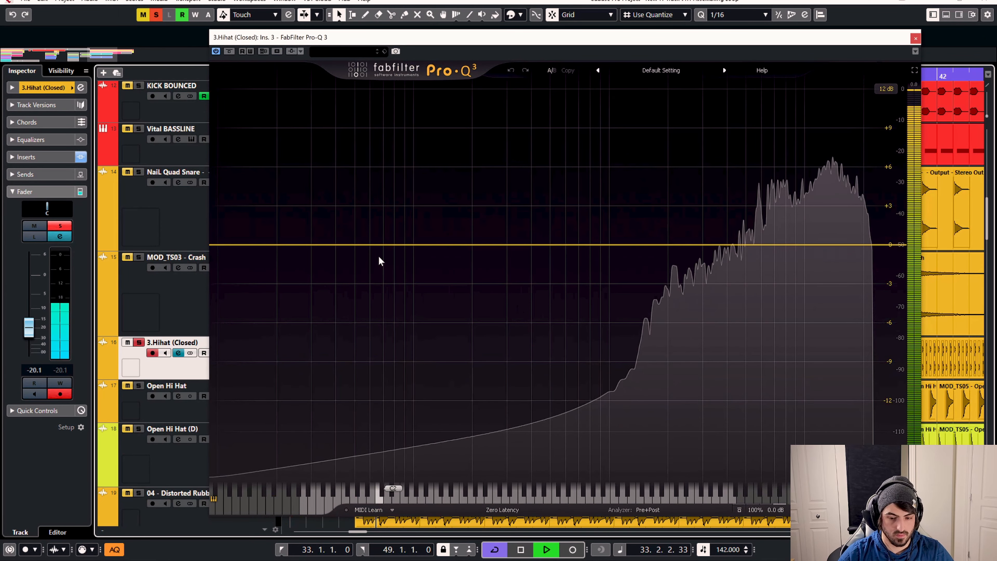
pyautogui.press('space')
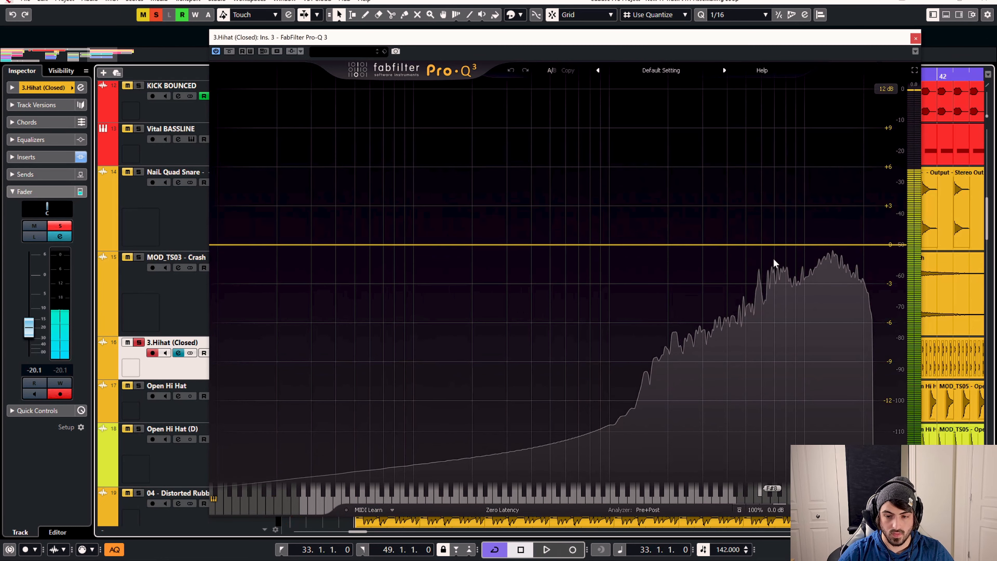
# Add a 24 dB/oct low cut at about 544 Hz to the closed hi-hat and audition it
pyautogui.click(232, 245)
pyautogui.keyDown('alt'); pyautogui.keyDown('shift'); pyautogui.click(232, 245); pyautogui.keyUp('shift'); pyautogui.keyUp('alt')
pyautogui.moveTo(259, 209); pyautogui.dragTo(582, 232)
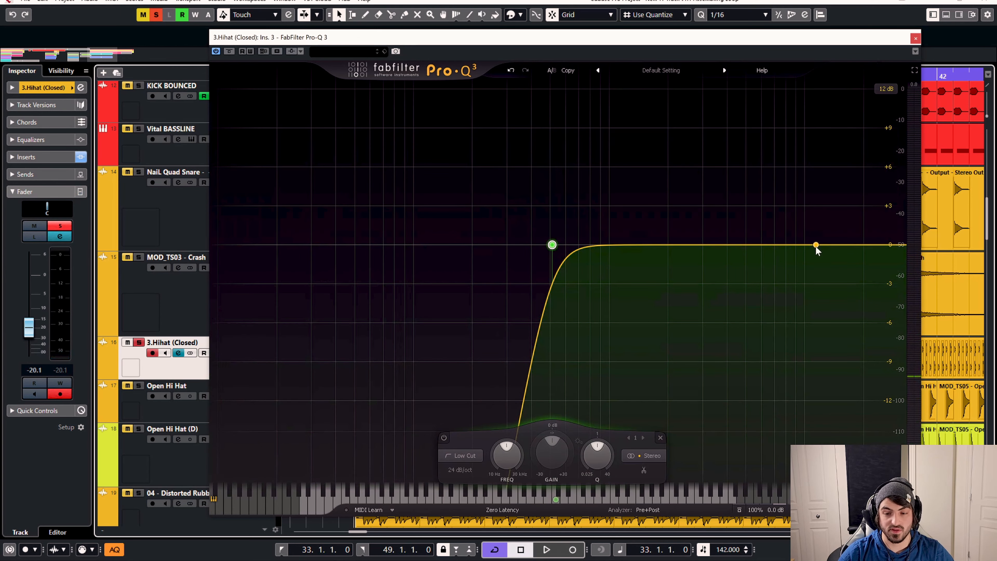
pyautogui.moveTo(568, 234)
pyautogui.click(568, 208)
pyautogui.moveTo(569, 212); pyautogui.dragTo(574, 208)
pyautogui.press('space')
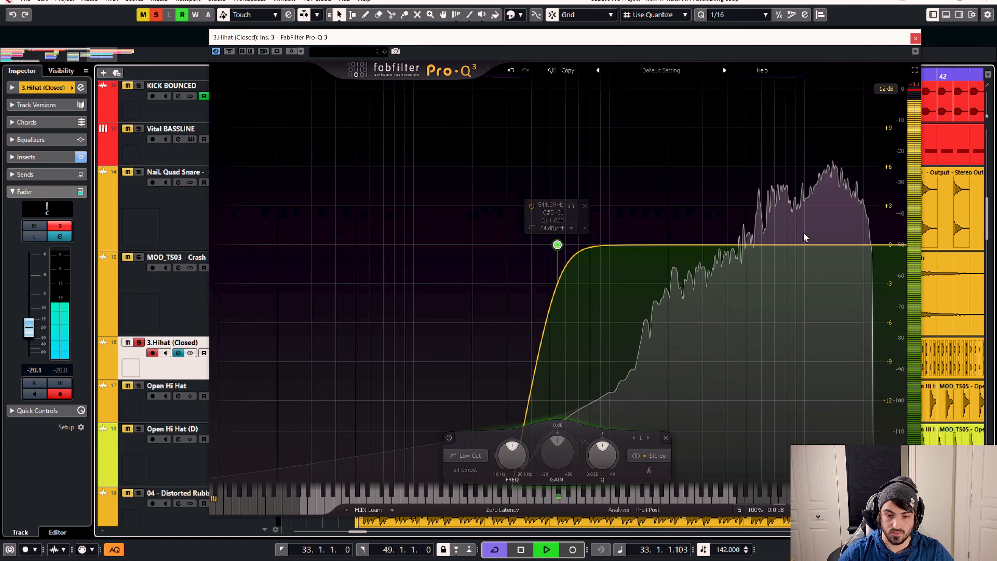
# Try a bell cut of about 1.22 dB at 8161 Hz with a Q of about 2.56, and remove the band
pyautogui.moveTo(779, 244)
pyautogui.mouseDown()
pyautogui.moveTo(801, 164)
pyautogui.moveTo(831, 178)
pyautogui.moveTo(734, 187)
pyautogui.moveTo(811, 207)
pyautogui.moveTo(808, 235)
pyautogui.moveTo(837, 267)
pyautogui.moveTo(777, 228)
pyautogui.moveTo(788, 261)
pyautogui.mouseUp()
pyautogui.press('space')
pyautogui.scroll(6, 836, 265)
pyautogui.scroll(-3, 837, 266)
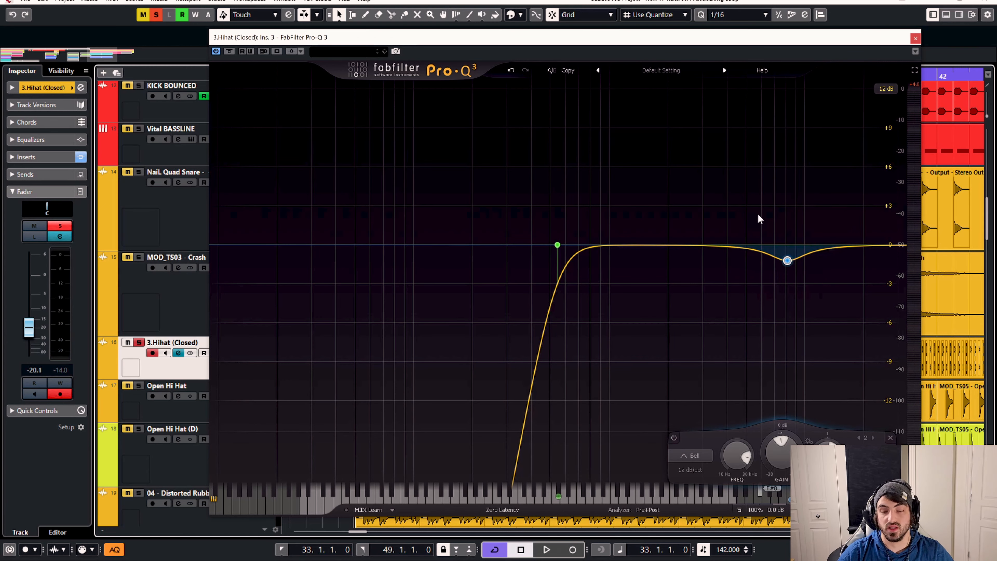
pyautogui.moveTo(788, 261)
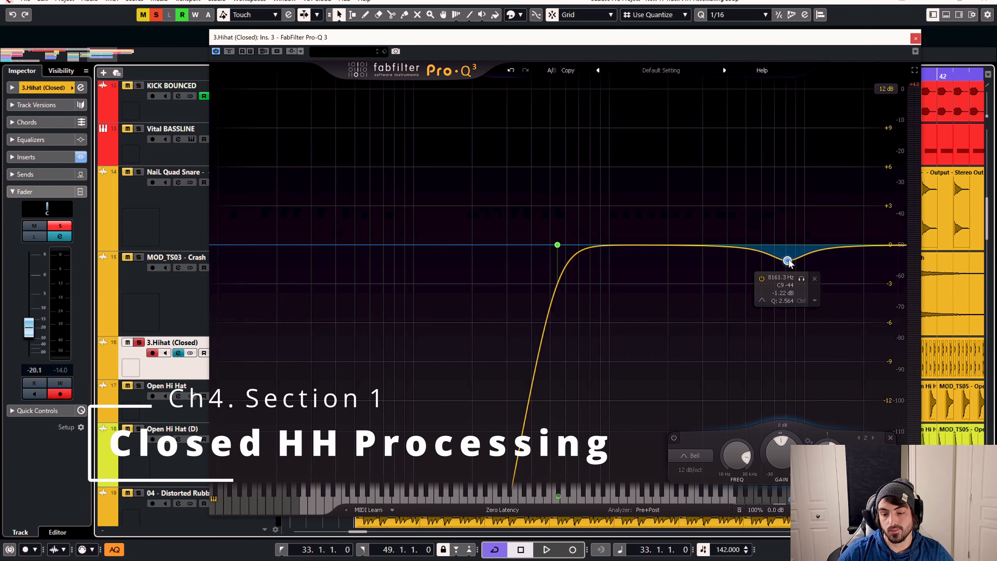
pyautogui.click(814, 279)
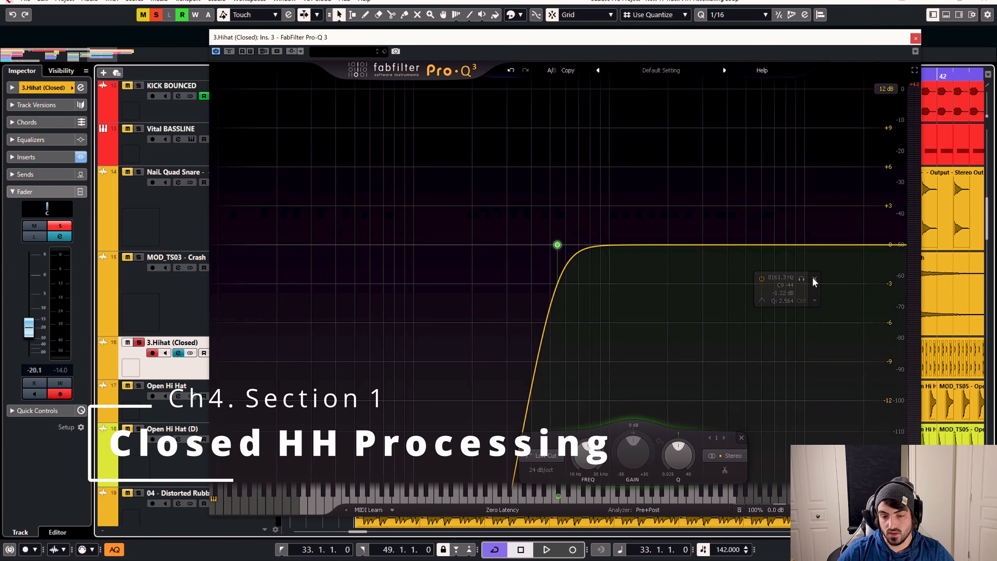
# Add a high-frequency bell to the closed hi-hat and shape it into a boost of about 0.69 dB at 9336 Hz, Q about 1.5
pyautogui.moveTo(814, 248)
pyautogui.mouseDown()
pyautogui.moveTo(826, 258)
pyautogui.moveTo(804, 252)
pyautogui.moveTo(819, 259)
pyautogui.mouseUp()
pyautogui.click(890, 438)
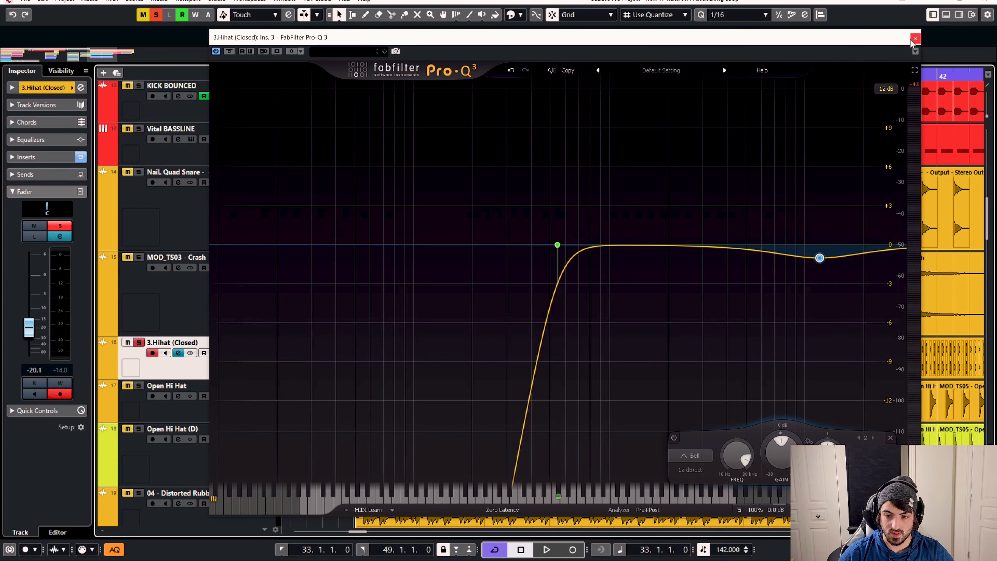
pyautogui.press('space')
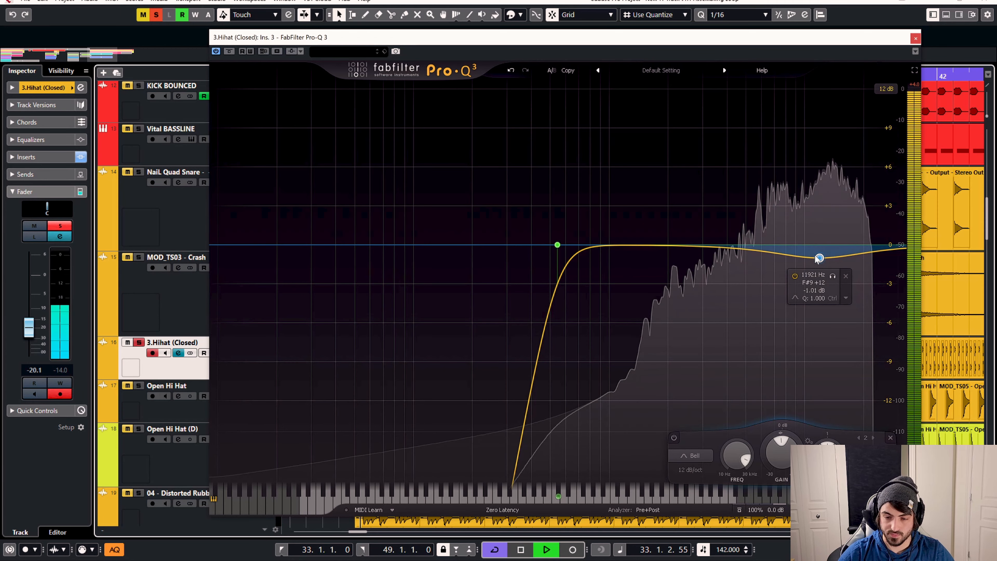
pyautogui.scroll(5, 819, 258)
pyautogui.moveTo(819, 260); pyautogui.dragTo(800, 213)
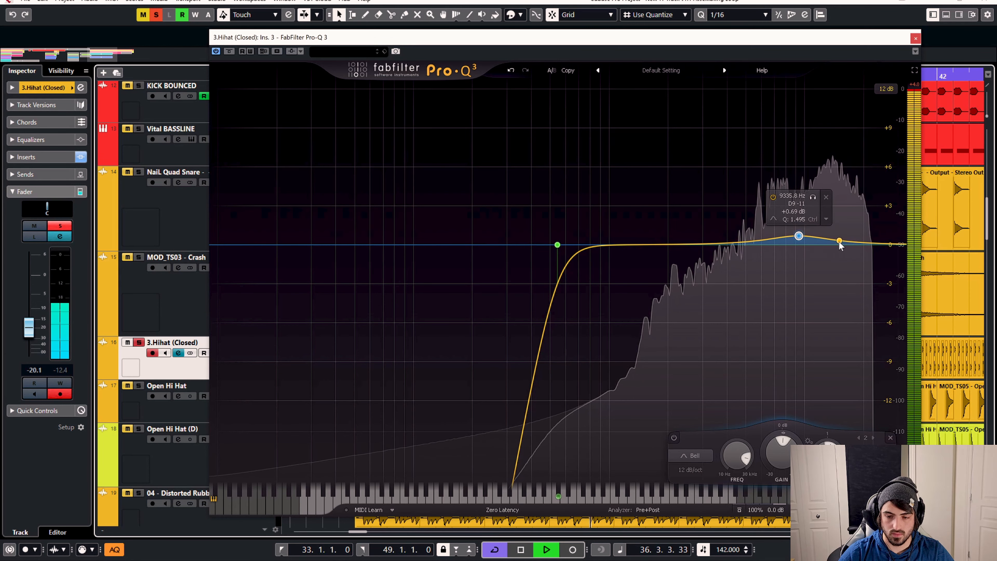
# Try a high shelf cut of about 2.27 dB at 14060 Hz on the closed hi-hat, and delete it
pyautogui.moveTo(839, 241); pyautogui.dragTo(834, 269)
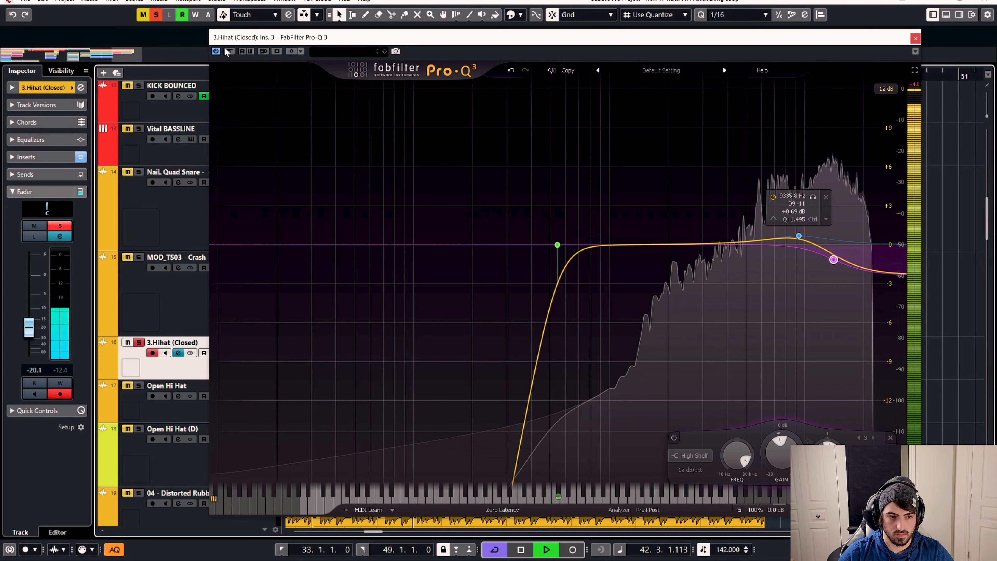
pyautogui.click(228, 52)
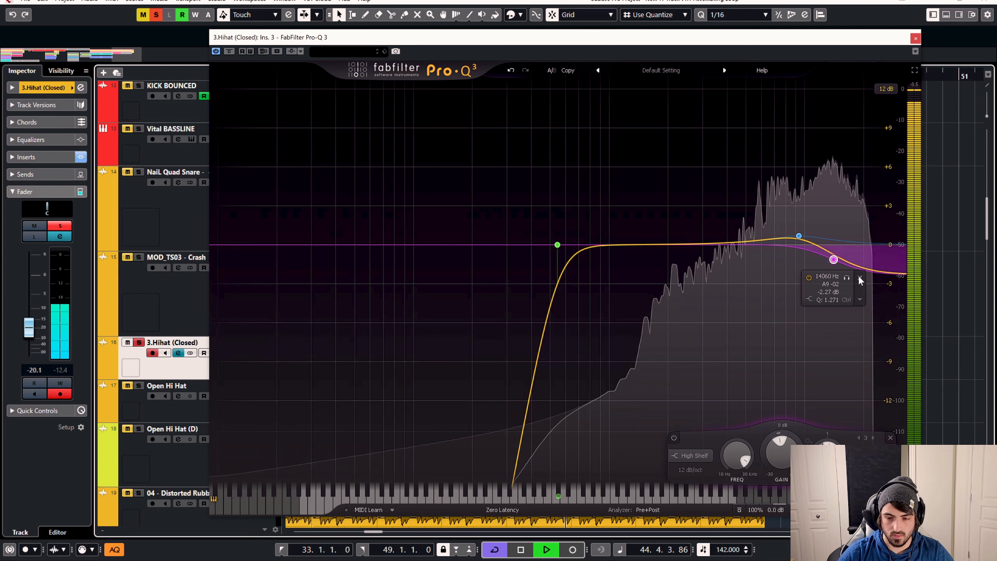
pyautogui.click(860, 279)
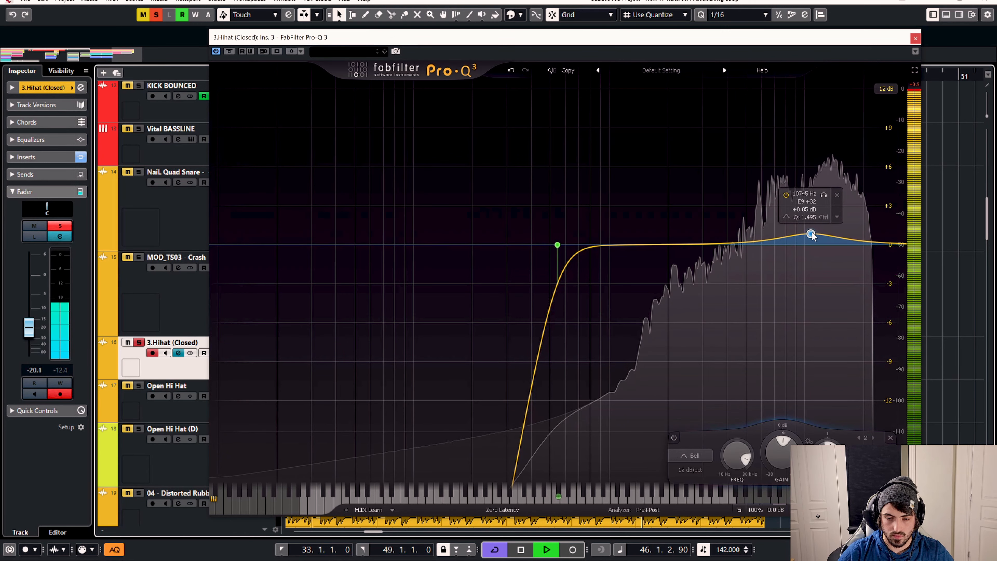
# Turn the bell into a narrow cut of about 4.22 dB at 5867 Hz, Q about 12.5, compare it bypassed, and close the EQ
pyautogui.moveTo(806, 235); pyautogui.dragTo(760, 298)
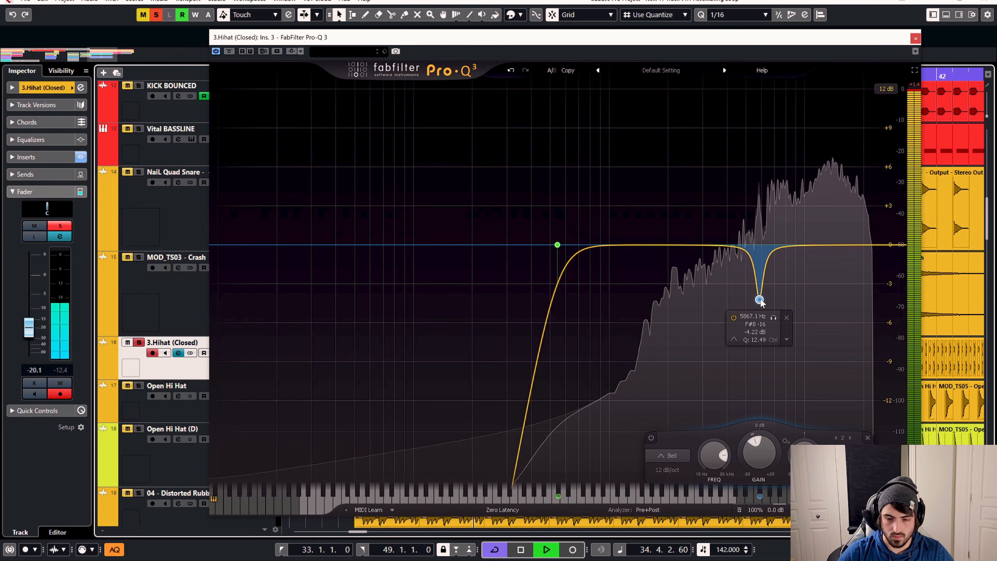
pyautogui.click(651, 438)
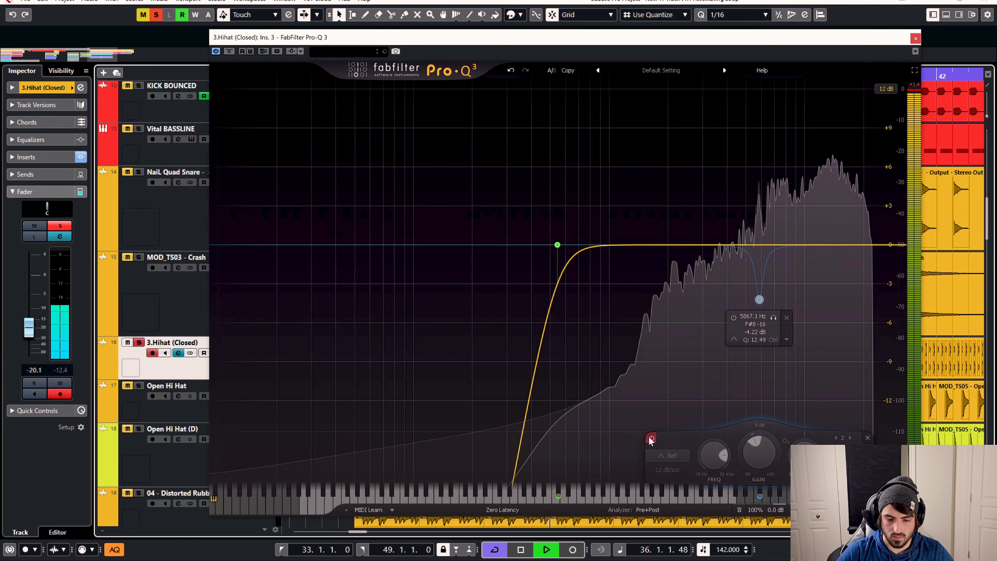
pyautogui.click(651, 438)
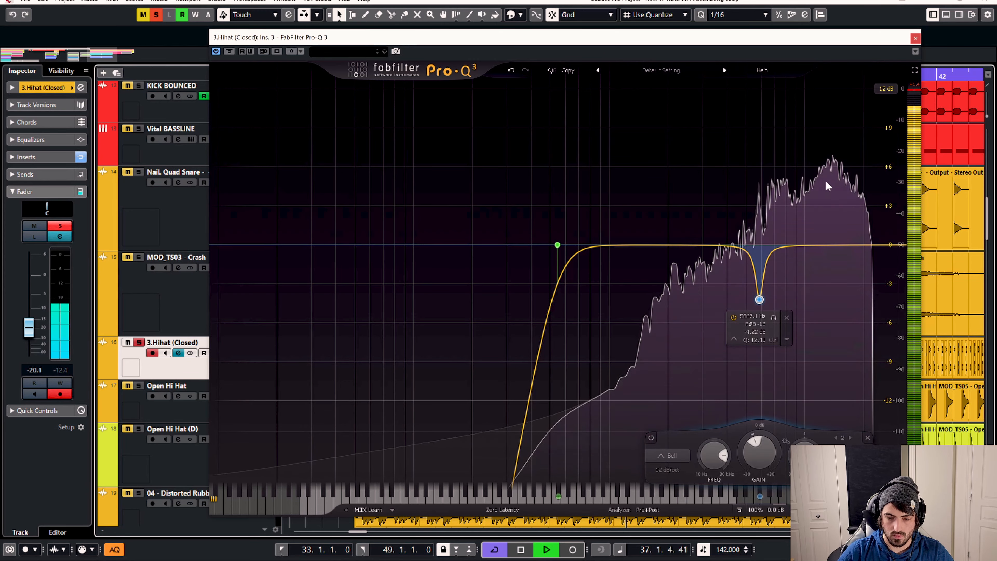
pyautogui.click(915, 38)
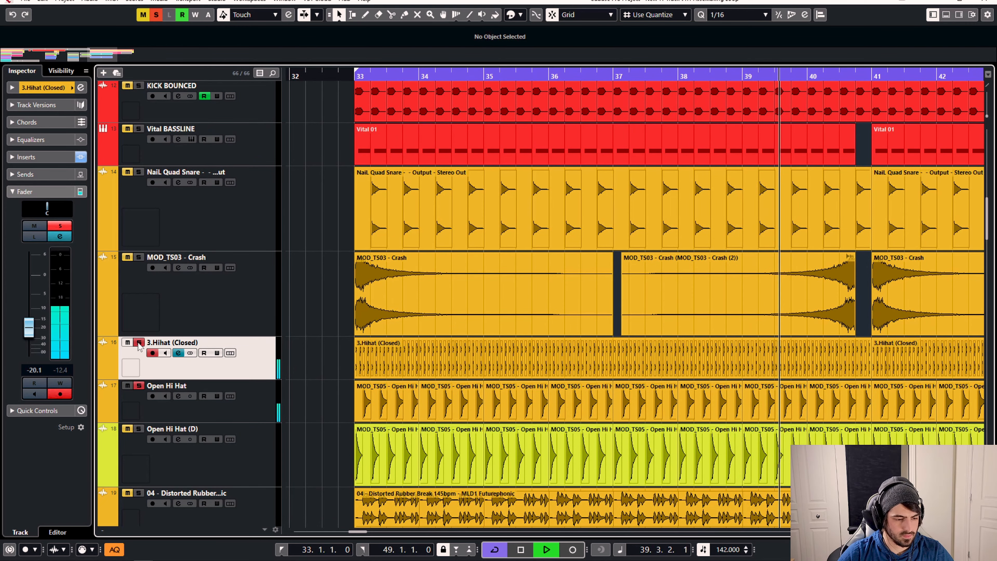
# Solo the Open Hi Hat track instead of the closed hi-hat and open its channel settings
pyautogui.click(139, 385)
pyautogui.click(159, 406)
pyautogui.click(178, 395)
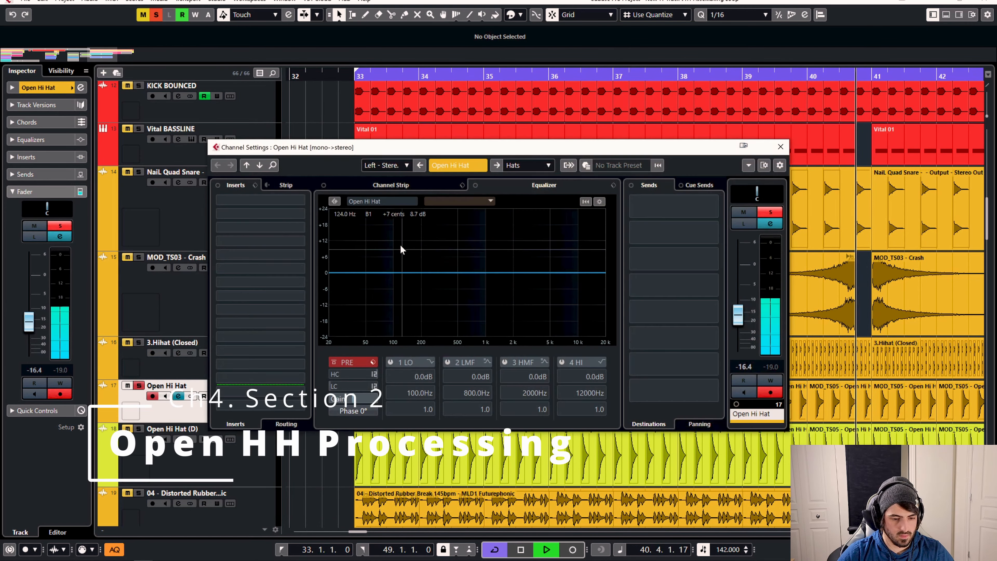
# Insert FabFilter Pro-Q 3 on the Open Hi Hat channel and set its processing mode to Natural Phase
pyautogui.click(296, 229)
pyautogui.write('q 3')
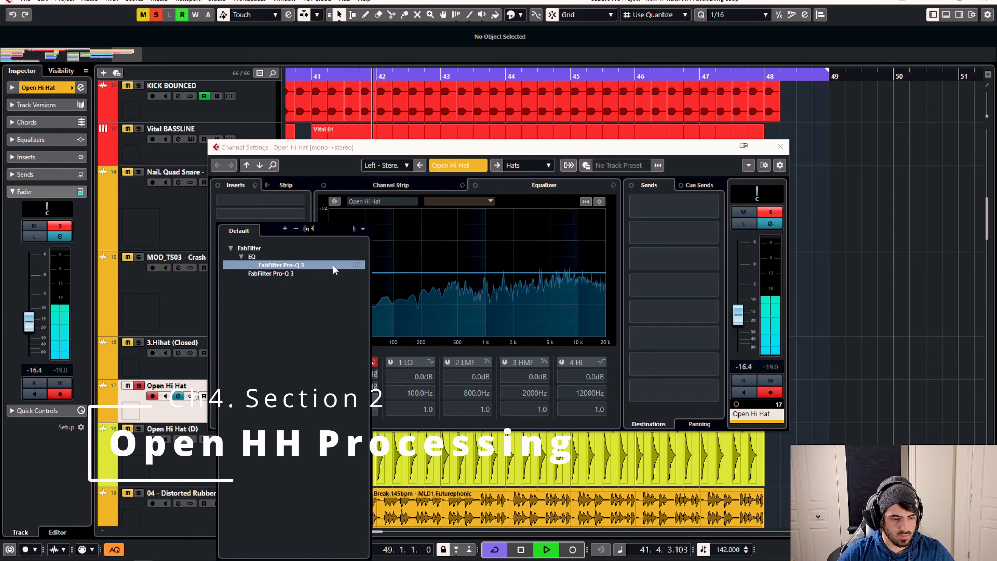
pyautogui.click(305, 264)
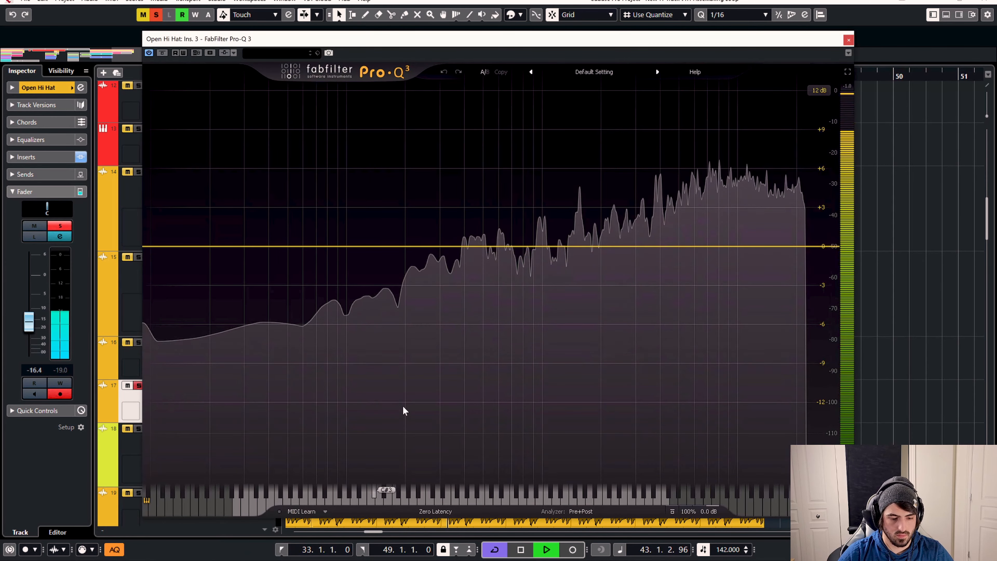
pyautogui.click(427, 511)
pyautogui.click(437, 538)
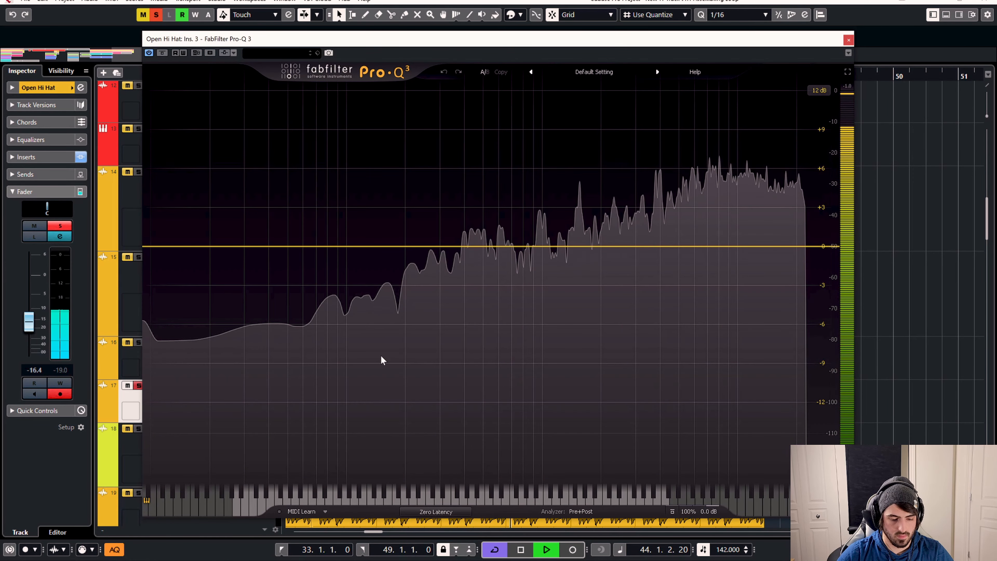
# Add a low cut at about 197 Hz with an 18 dB/oct slope to the open hi-hat
pyautogui.click(174, 246)
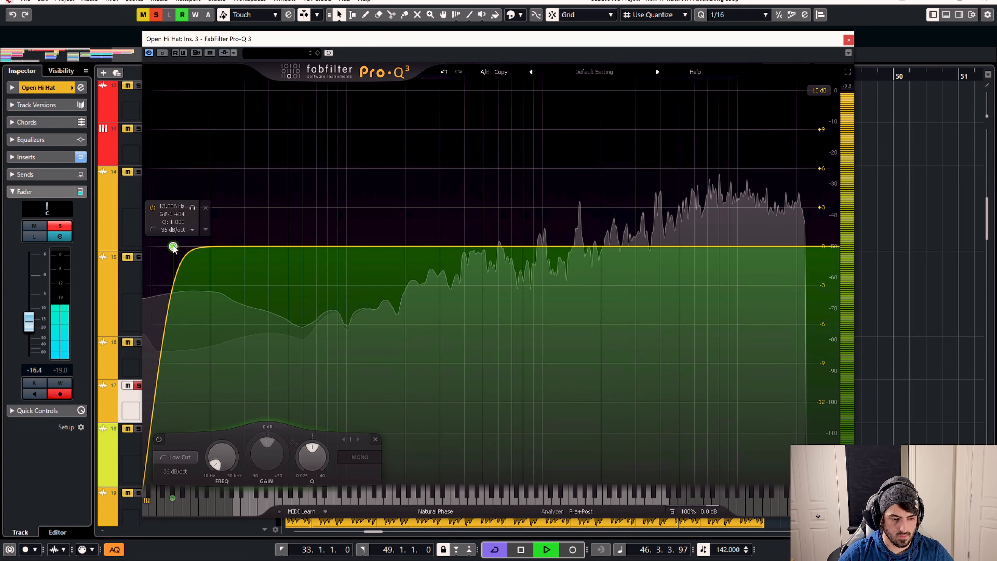
pyautogui.moveTo(194, 210); pyautogui.dragTo(427, 250)
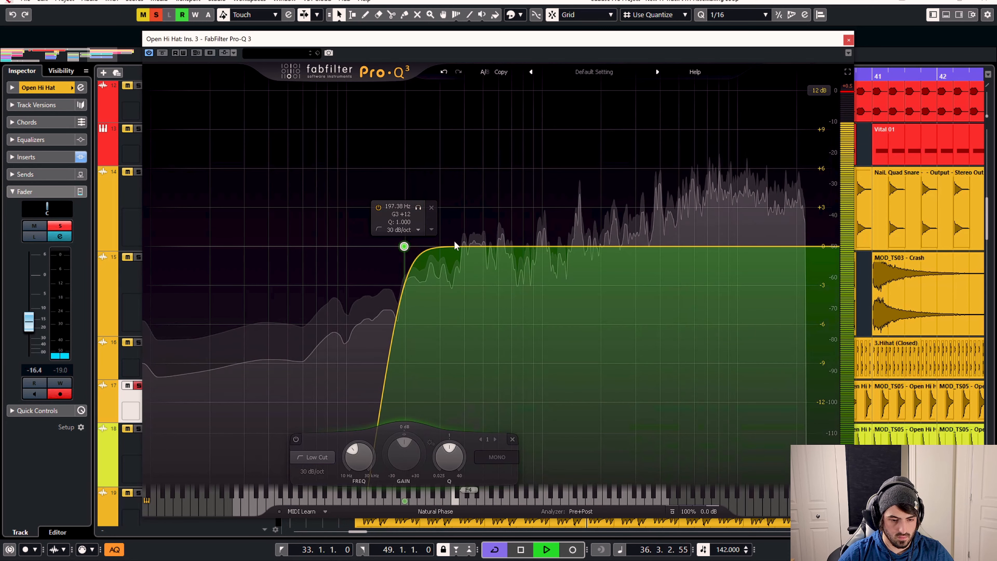
pyautogui.click(415, 229)
pyautogui.click(407, 246)
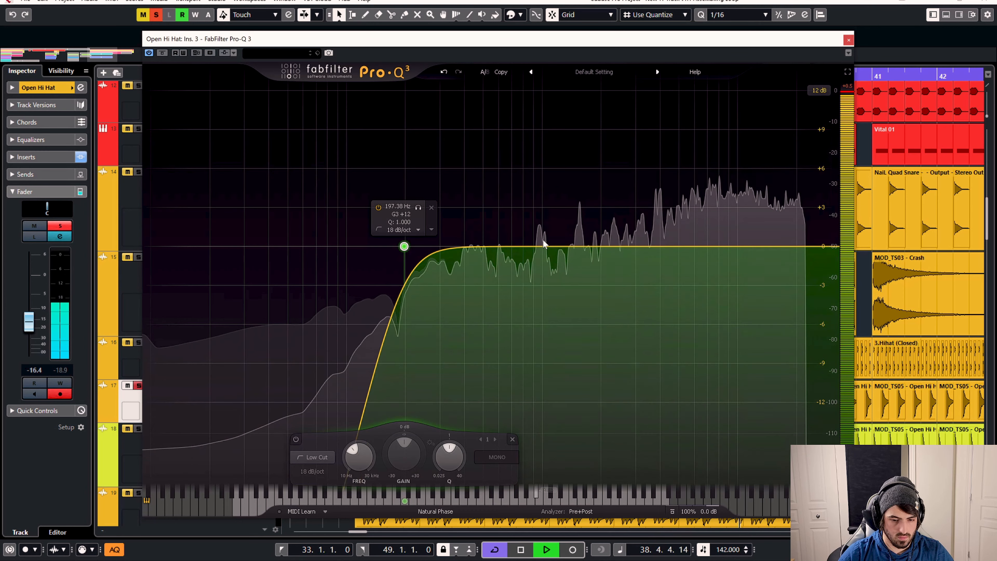
# Add a bell boost of about 1.05 dB at 805 Hz with a Q of about 2.16 to the open hi-hat
pyautogui.moveTo(583, 246); pyautogui.dragTo(566, 227)
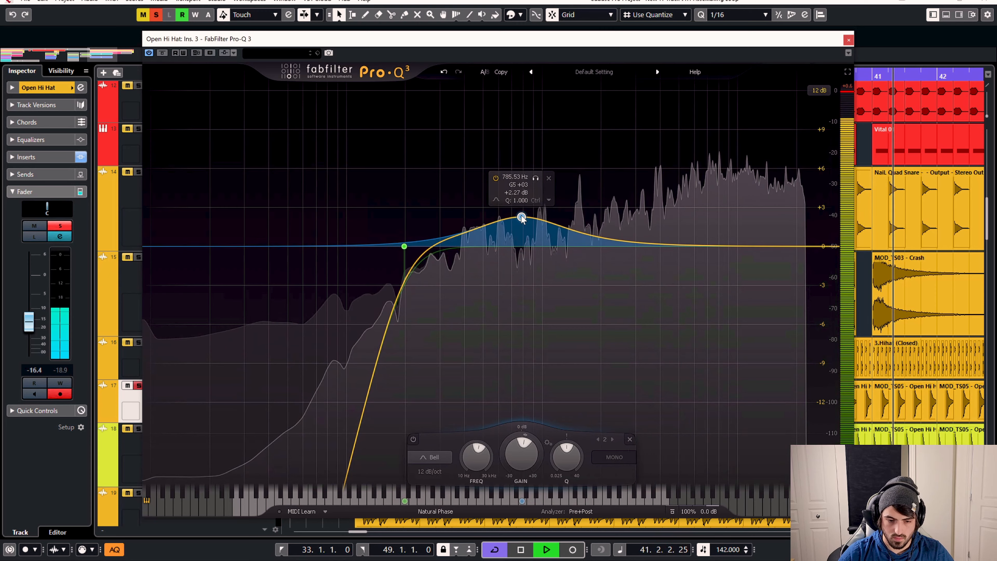
pyautogui.moveTo(489, 233)
pyautogui.mouseDown()
pyautogui.moveTo(462, 231)
pyautogui.moveTo(485, 150)
pyautogui.moveTo(505, 235)
pyautogui.mouseUp()
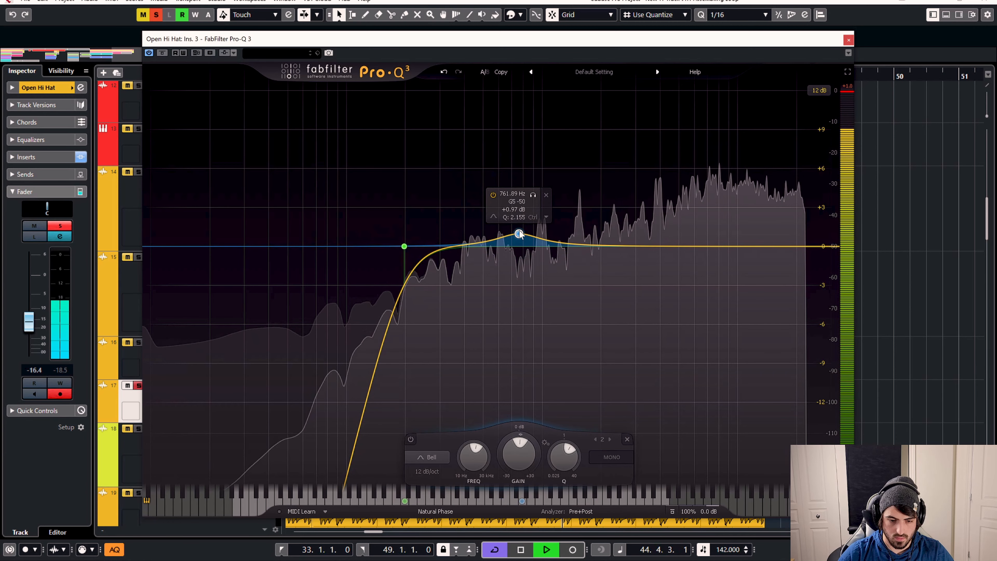
pyautogui.moveTo(529, 196)
pyautogui.mouseDown()
pyautogui.moveTo(494, 201)
pyautogui.moveTo(537, 209)
pyautogui.mouseUp()
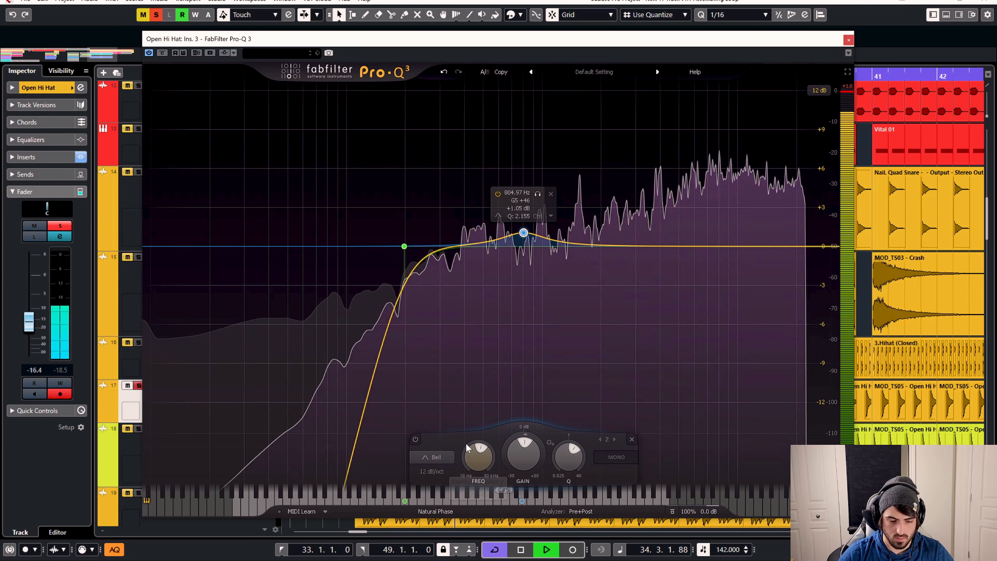
# Narrow the open hi-hat's bell boost and compare the sound with the band bypassed and enabled
pyautogui.click(416, 440)
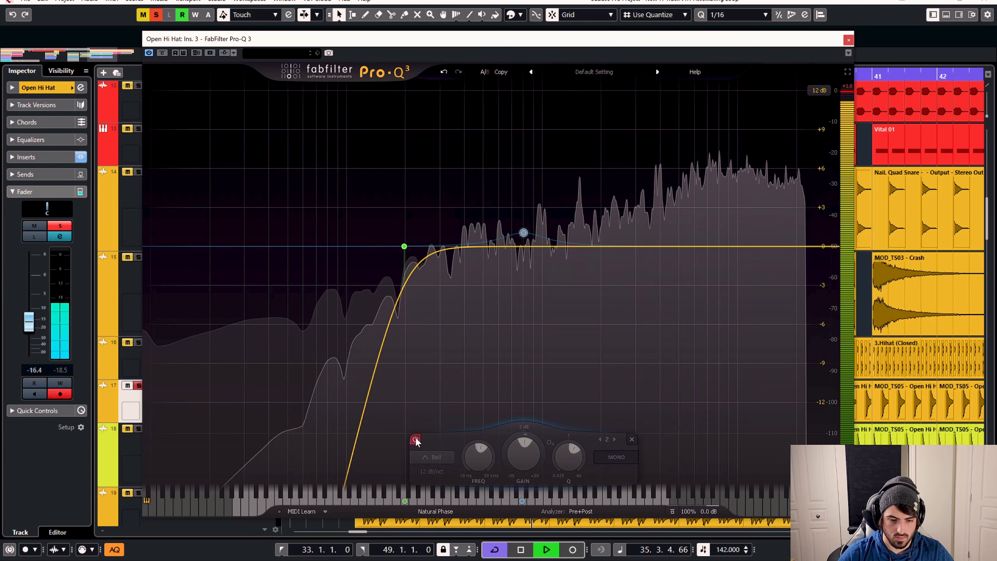
pyautogui.click(416, 439)
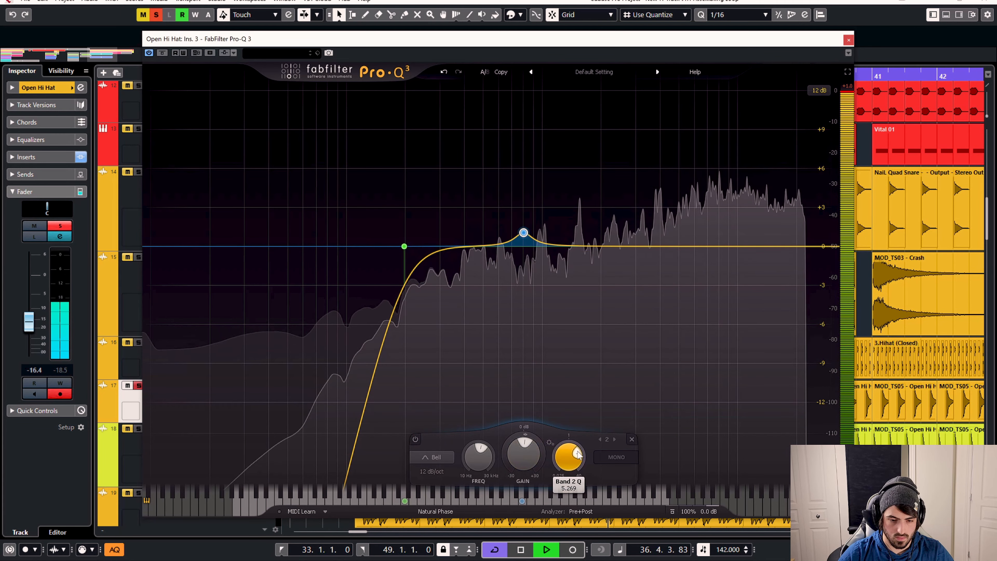
pyautogui.press('space')
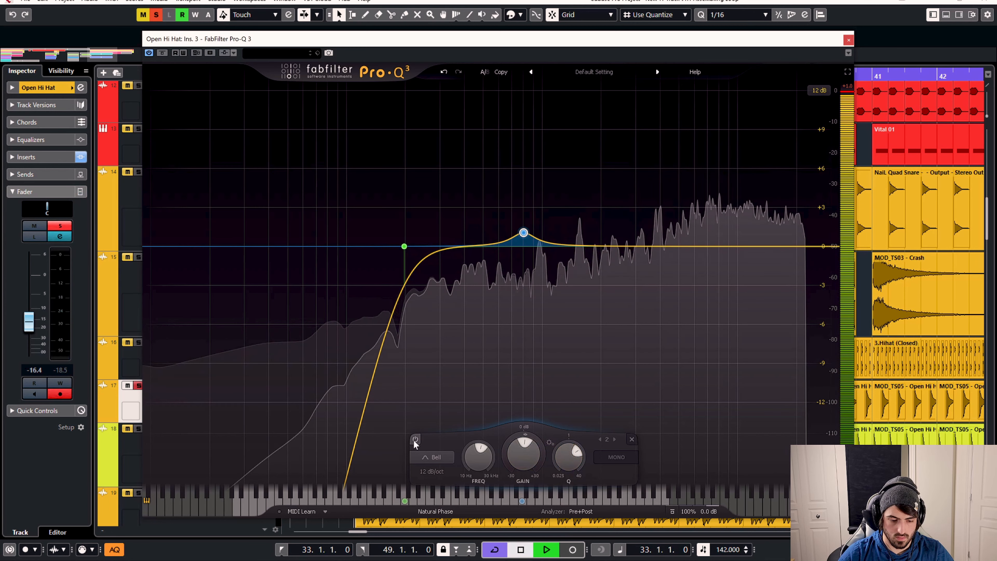
pyautogui.click(415, 440)
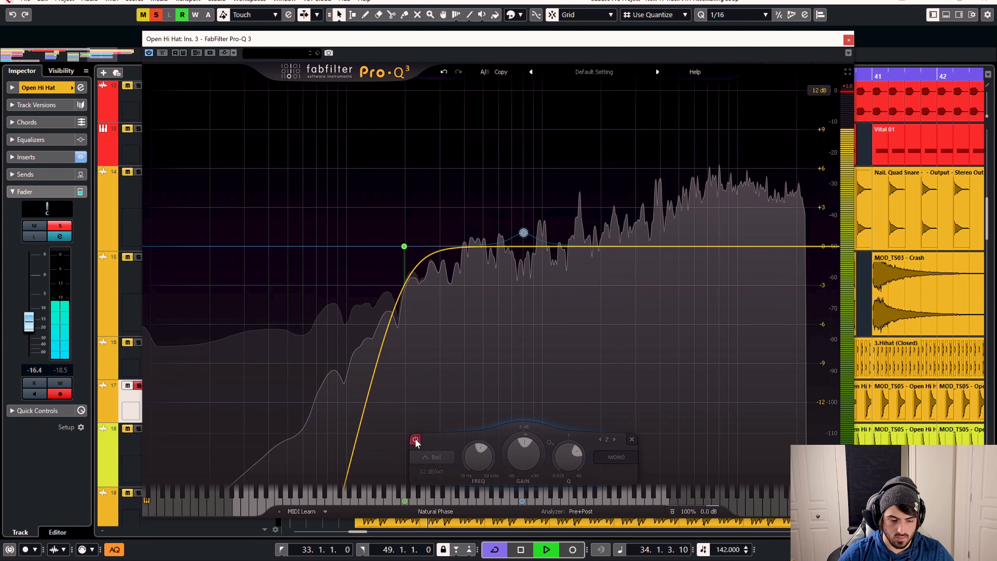
pyautogui.click(415, 440)
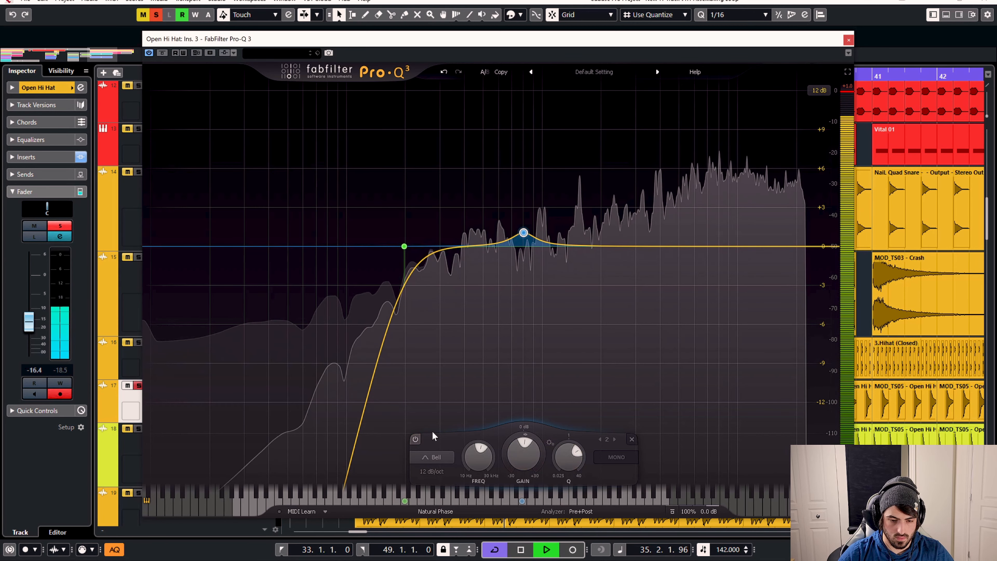
# Add a narrow bell cut of about -5.07 dB at 1539 Hz with a Q of about 11.46 to the open hi-hat
pyautogui.moveTo(581, 245); pyautogui.dragTo(584, 263)
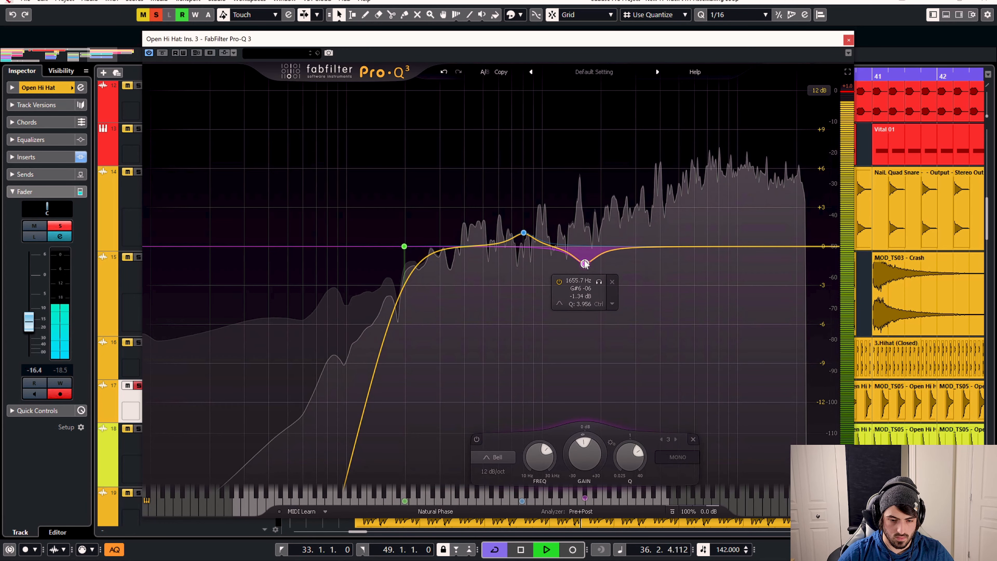
pyautogui.moveTo(585, 208); pyautogui.dragTo(581, 176)
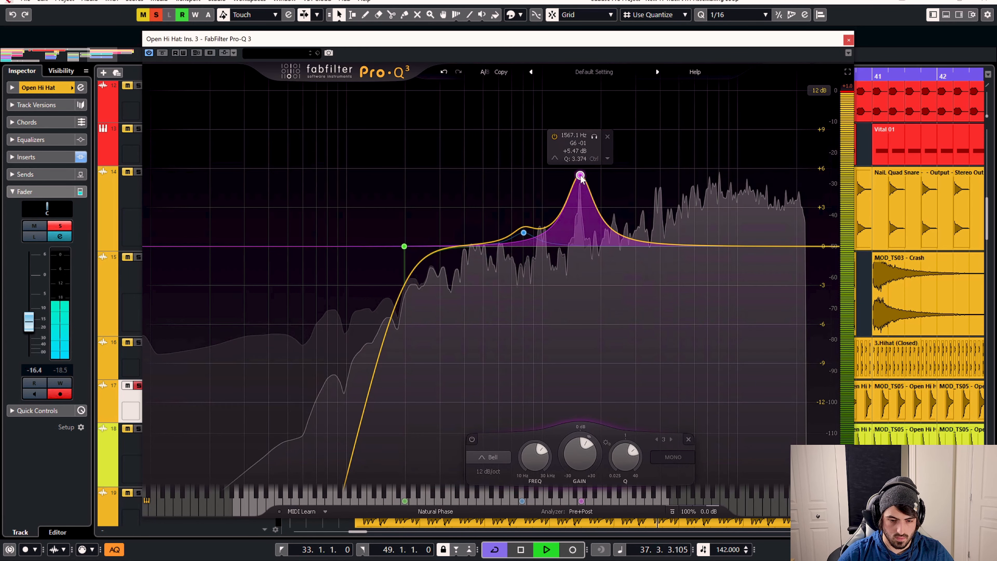
pyautogui.moveTo(580, 215); pyautogui.dragTo(583, 271)
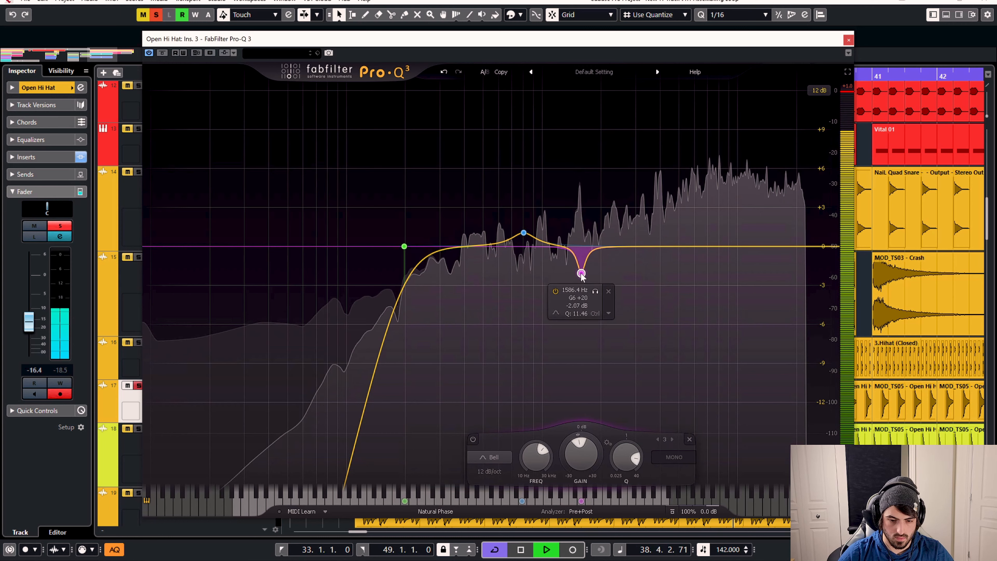
pyautogui.moveTo(582, 307); pyautogui.dragTo(579, 316)
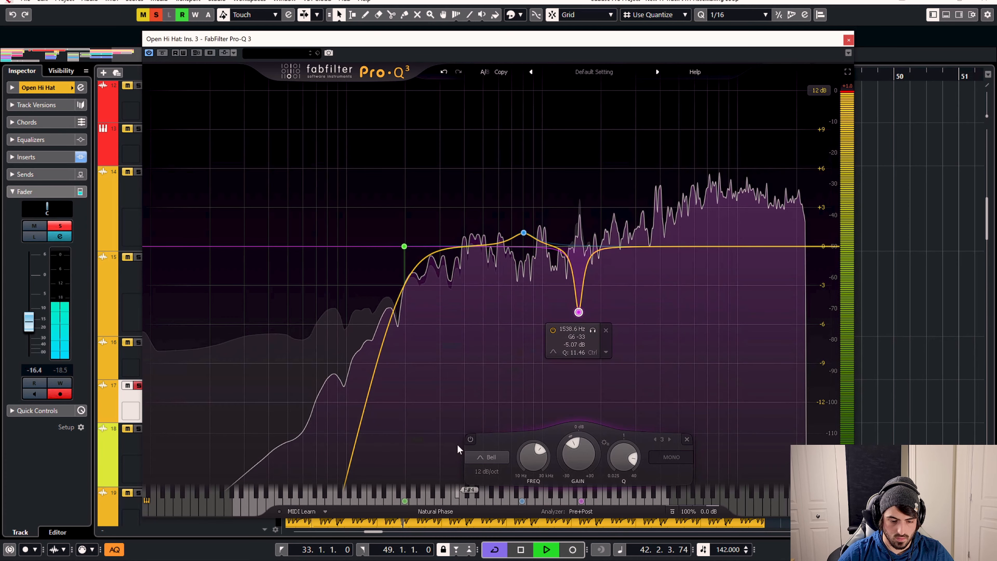
# Compare the open hi-hat with the new cut and the whole EQ bypassed and enabled, and close the EQ
pyautogui.click(471, 440)
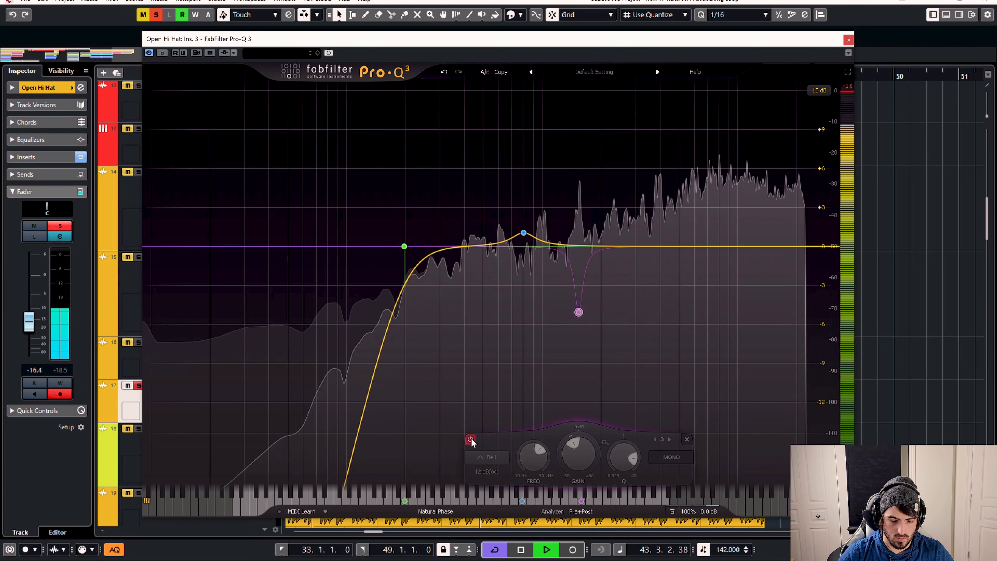
pyautogui.click(471, 439)
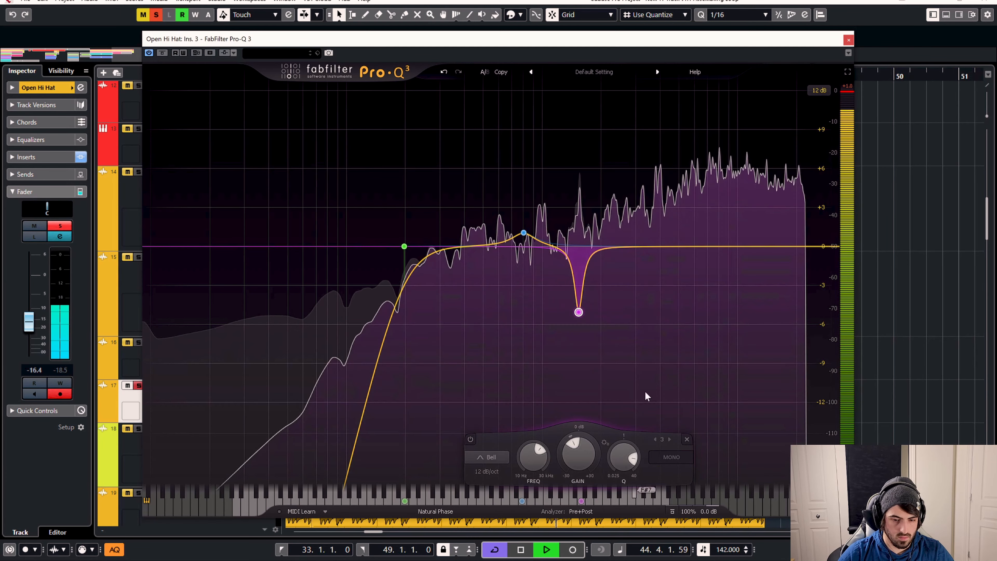
pyautogui.click(162, 53)
pyautogui.click(162, 53)
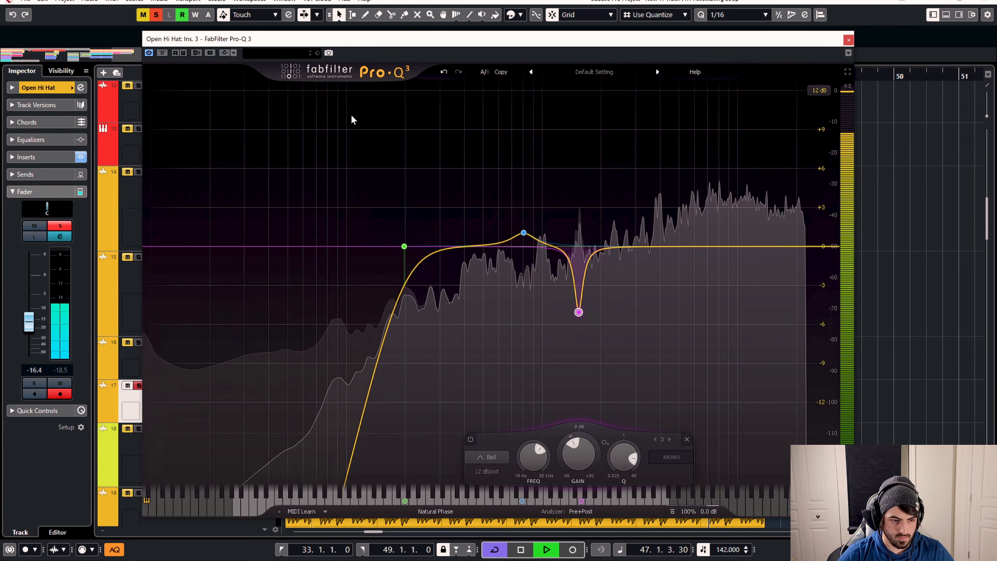
pyautogui.click(404, 246)
pyautogui.press('space')
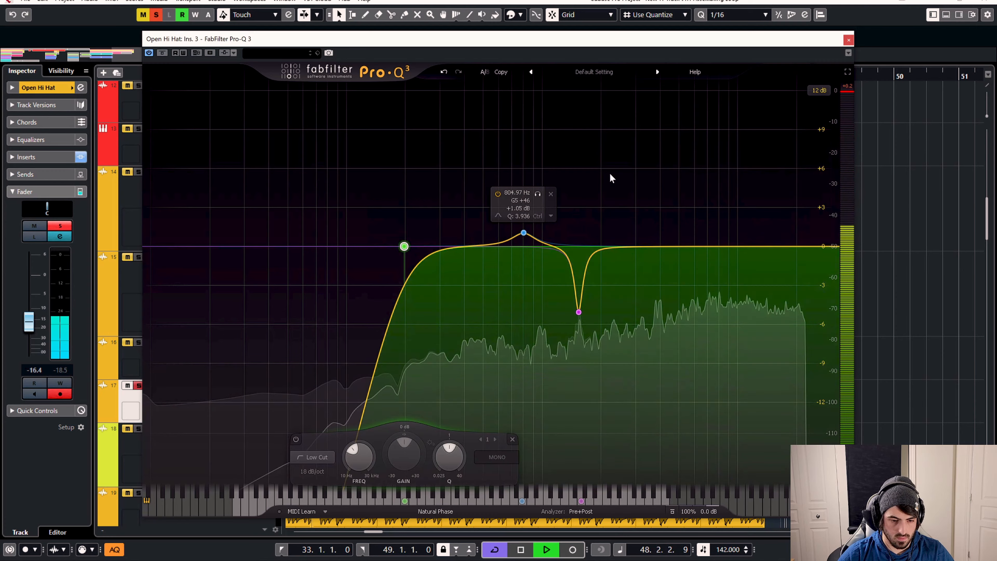
pyautogui.click(849, 40)
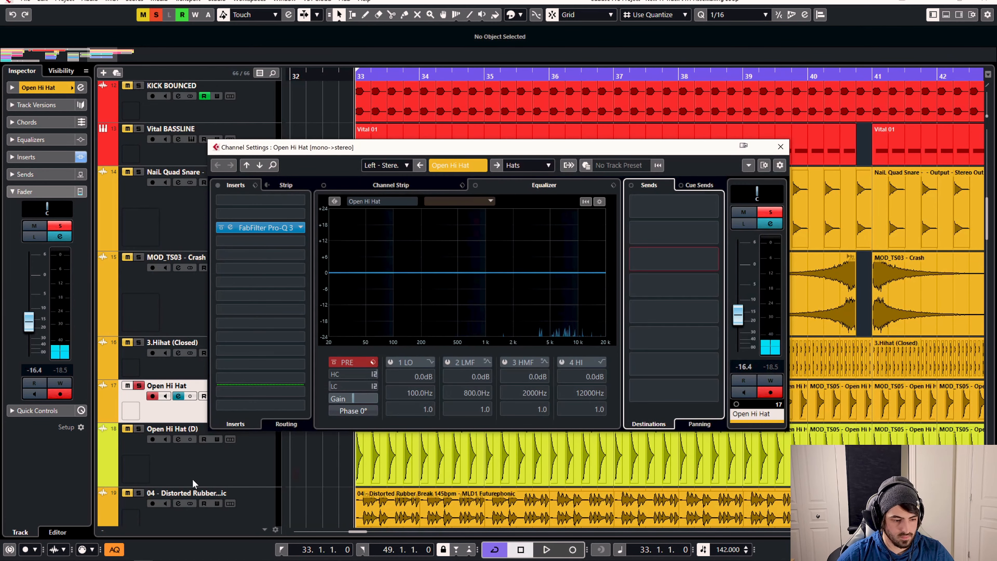
# Copy the Open Hi Hat channel's FabFilter Pro-Q 3 insert to the Open Hi Hat (D) channel in the mixer
pyautogui.press('F3')
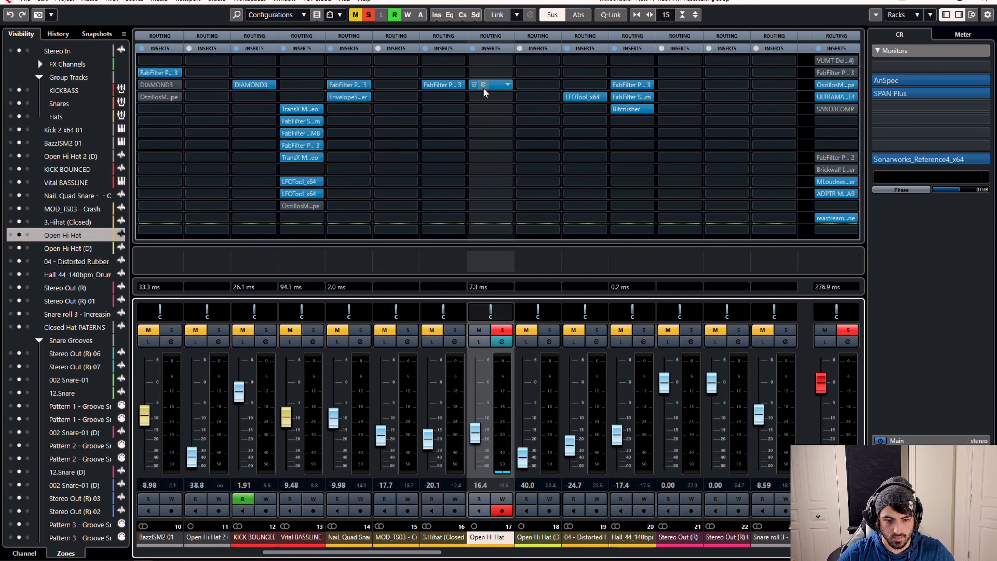
pyautogui.moveTo(484, 90); pyautogui.dragTo(506, 85)
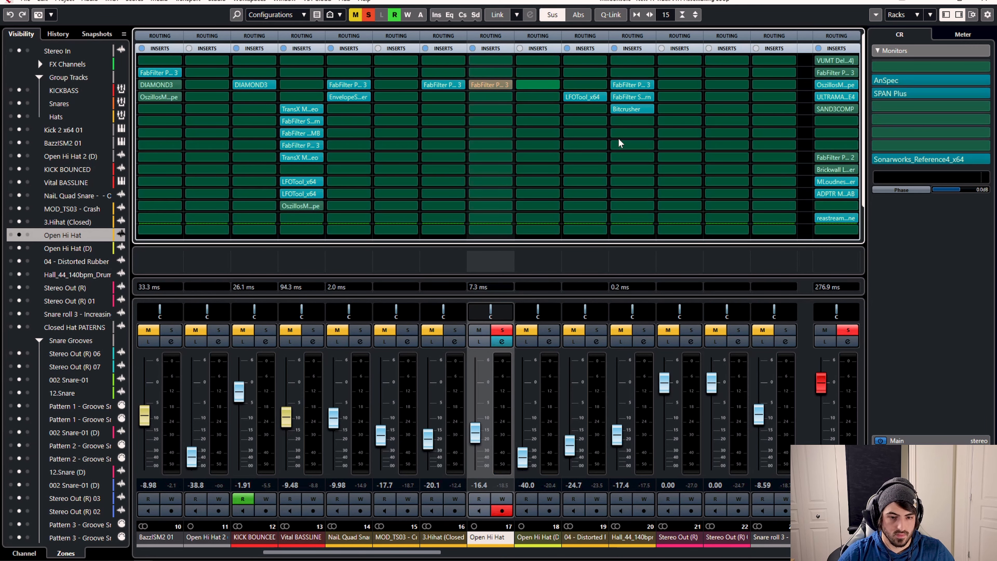
pyautogui.moveTo(621, 143); pyautogui.dragTo(638, 136)
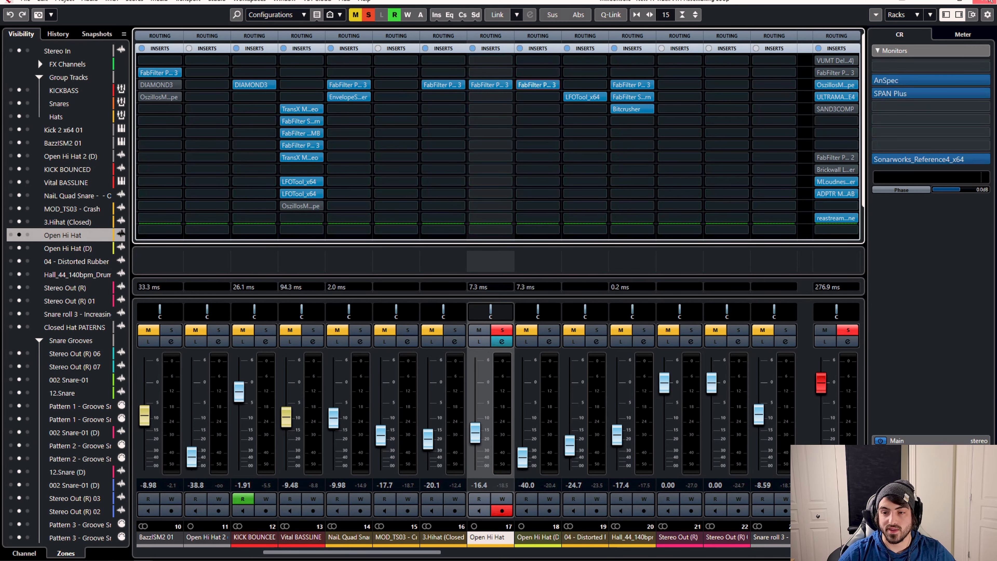
pyautogui.press('F3')
pyautogui.click(780, 146)
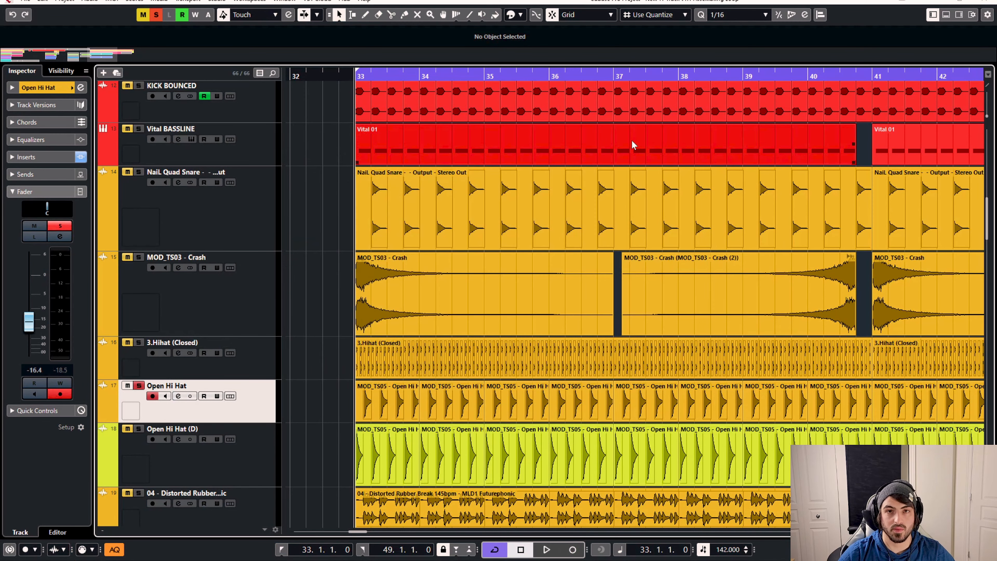
# Open the 04 - Distorted Rubber Break channel settings and move its LFOTool_x64 insert down one slot during playback
pyautogui.scroll(-2, 508, 222)
pyautogui.click(248, 423)
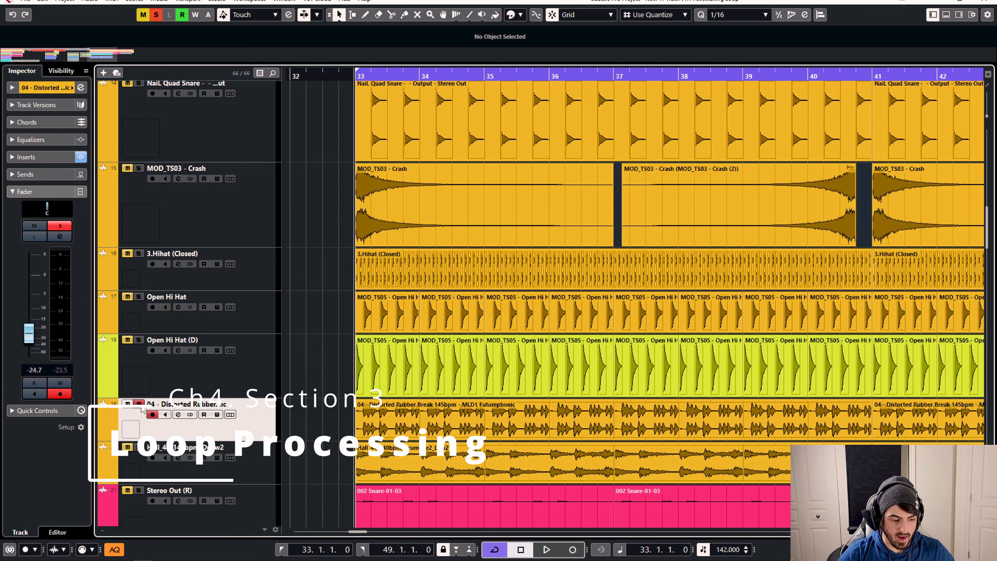
pyautogui.click(179, 415)
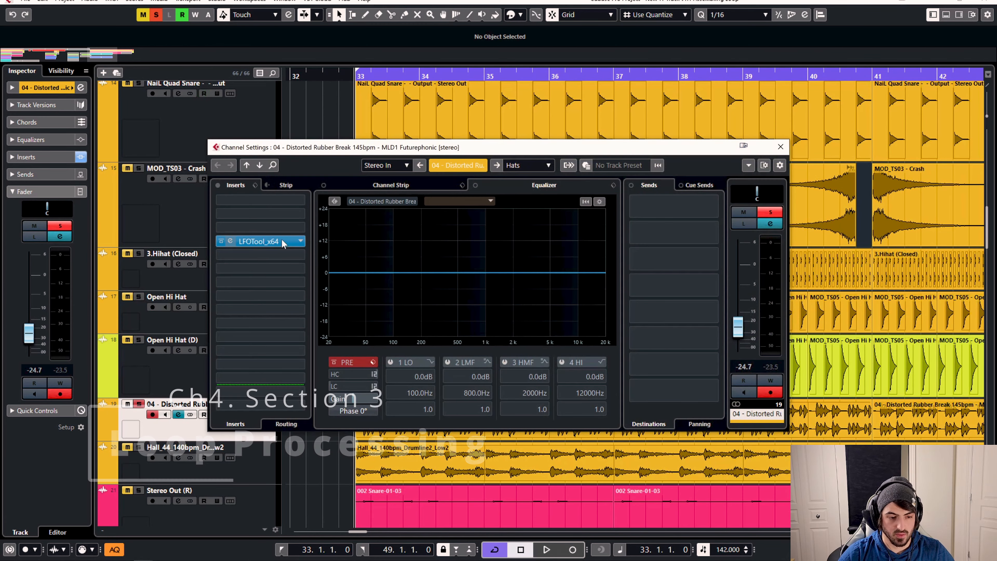
pyautogui.moveTo(613, 150); pyautogui.dragTo(722, 97)
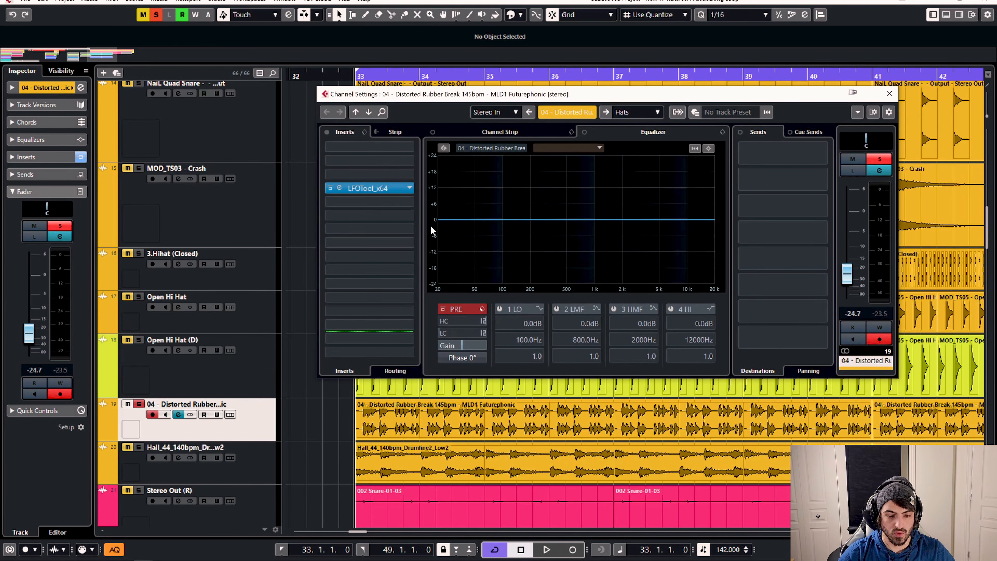
pyautogui.press('space')
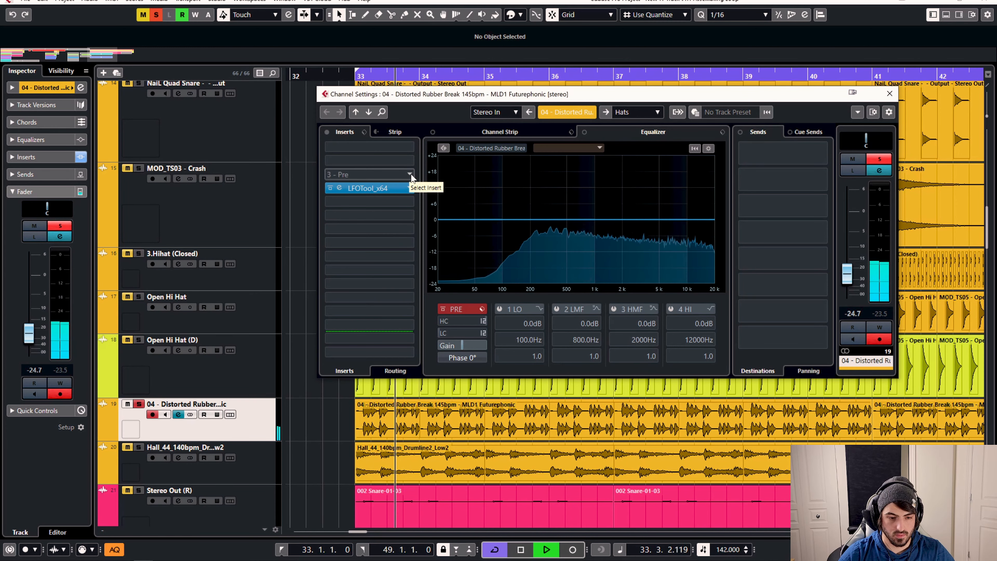
pyautogui.moveTo(406, 184)
pyautogui.mouseDown()
pyautogui.moveTo(395, 162)
pyautogui.moveTo(390, 209)
pyautogui.moveTo(398, 202)
pyautogui.mouseUp()
# Insert FabFilter Pro-Q 3 in the second insert slot of the Distorted Rubber Break channel
pyautogui.click(401, 160)
pyautogui.write('q 3')
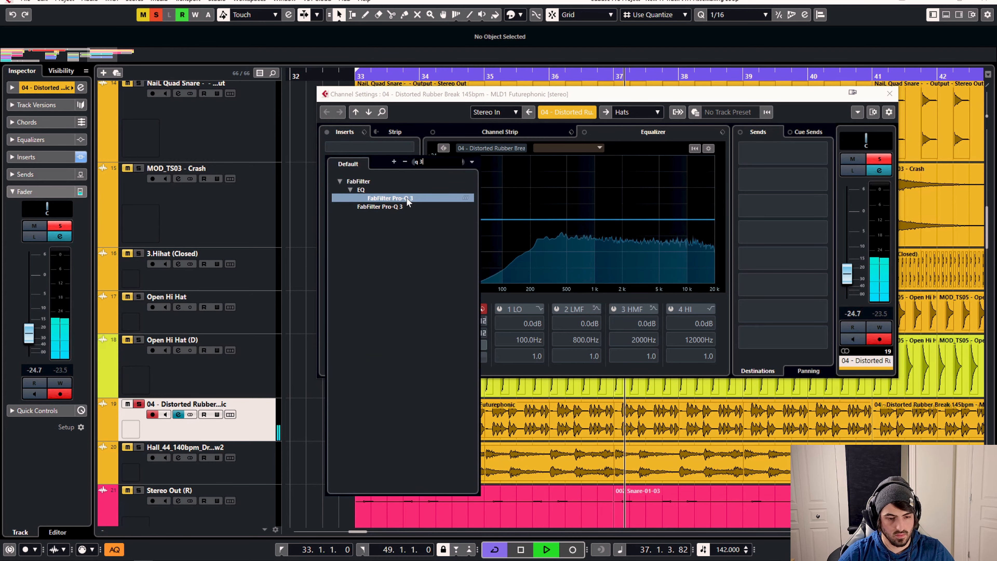
pyautogui.click(408, 199)
# Add a low cut at about 406 Hz with a 24 dB/oct slope and a Q of about 0.61 to the Distorted Rubber loop
pyautogui.doubleClick(169, 246)
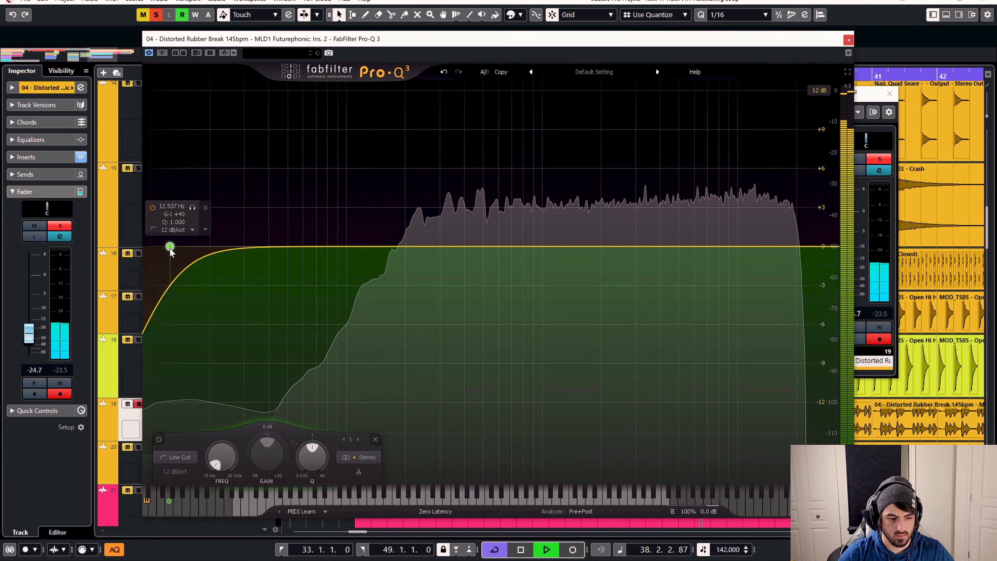
pyautogui.moveTo(192, 210); pyautogui.dragTo(472, 302)
pyautogui.press('space')
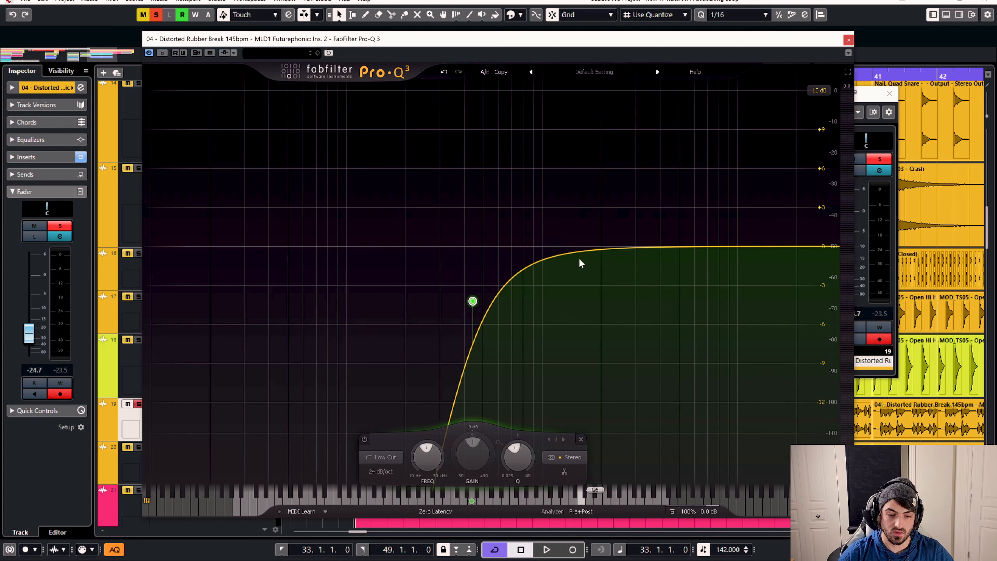
pyautogui.moveTo(472, 301)
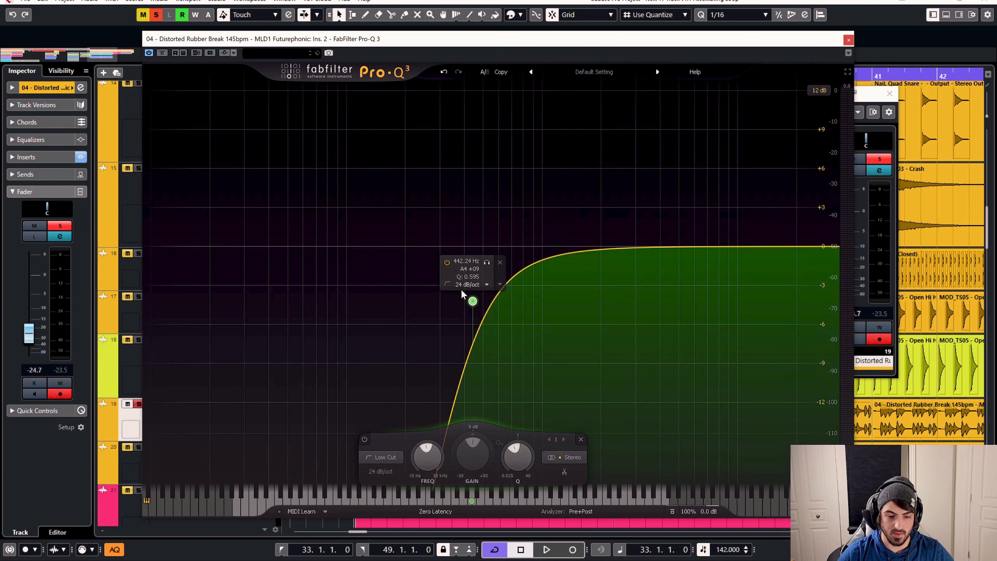
pyautogui.press('space')
pyautogui.moveTo(473, 302); pyautogui.dragTo(465, 298)
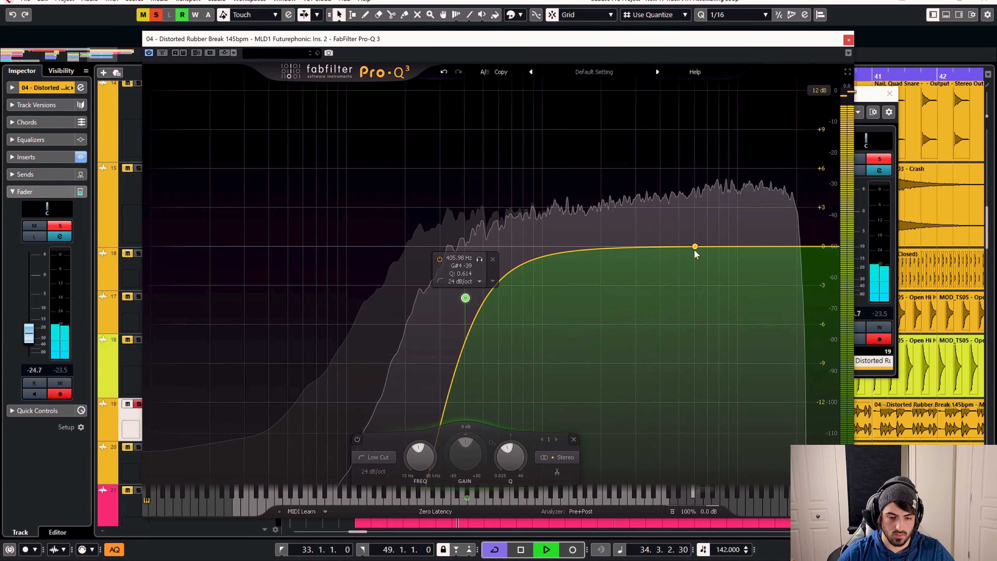
pyautogui.press('space')
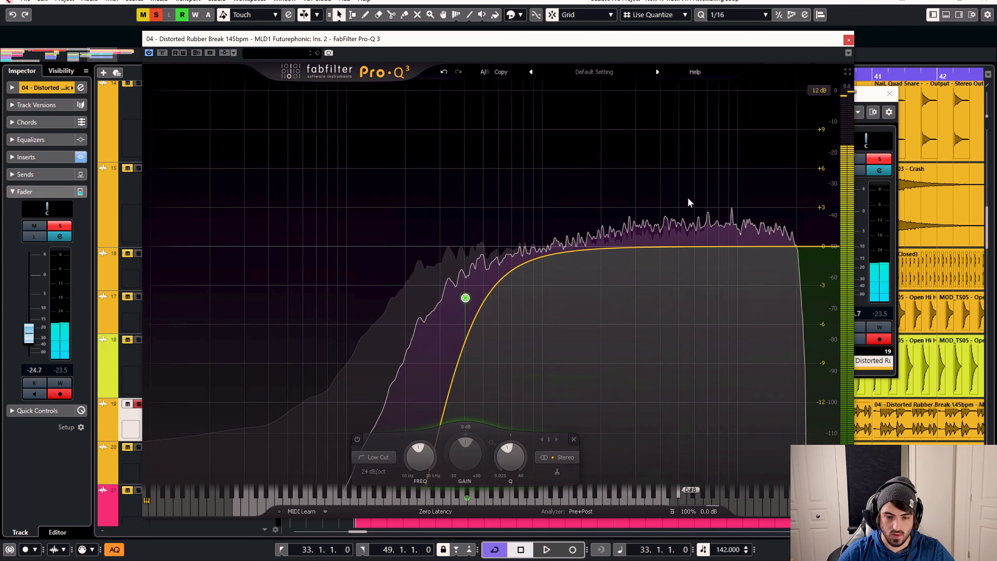
pyautogui.click(849, 40)
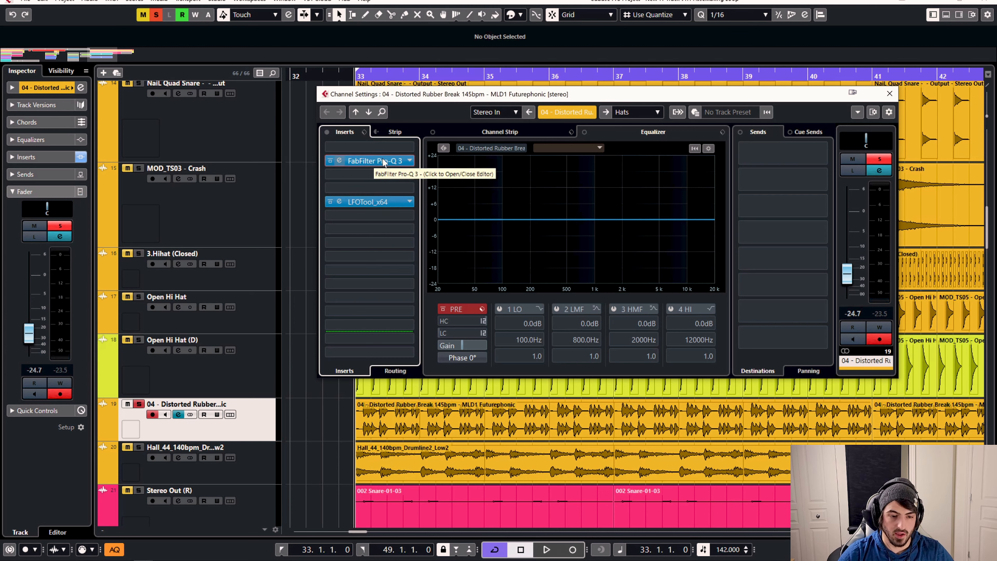
# Add a gentle bell cut of about -0.97 dB at 5224 Hz with a Q of about 1.1 to the Distorted Rubber loop's EQ
pyautogui.click(140, 403)
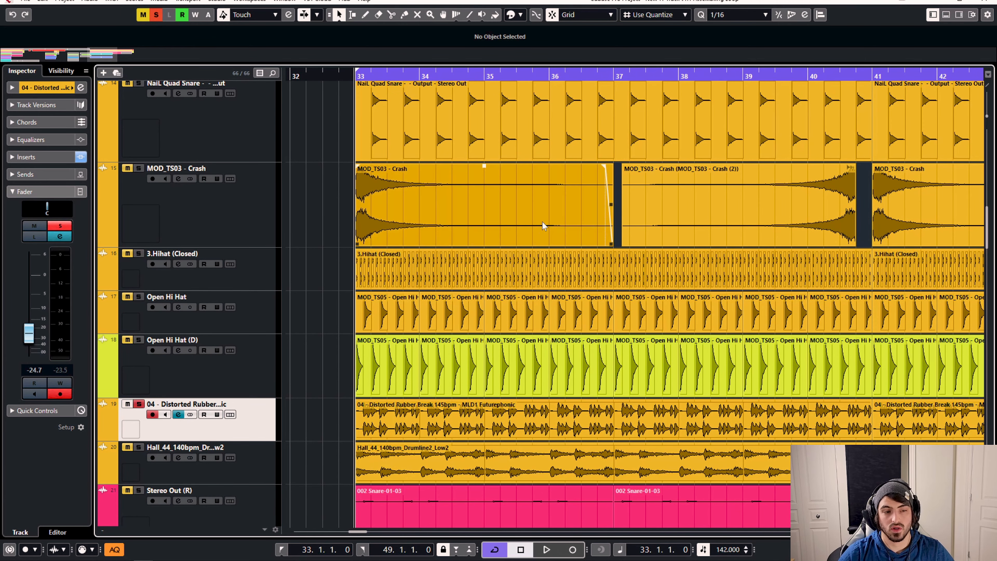
pyautogui.scroll(2, 151, 175)
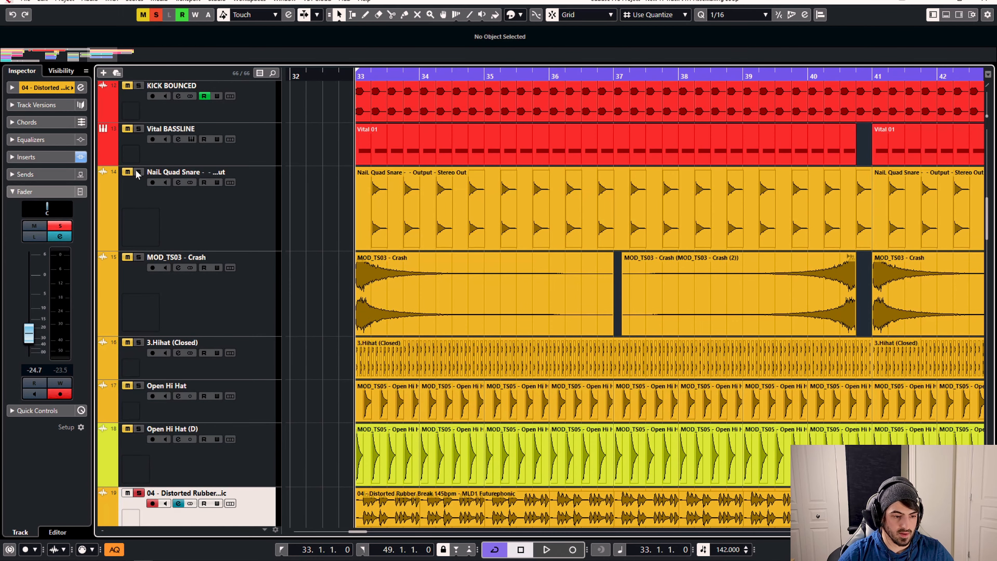
pyautogui.scroll(-4, 169, 236)
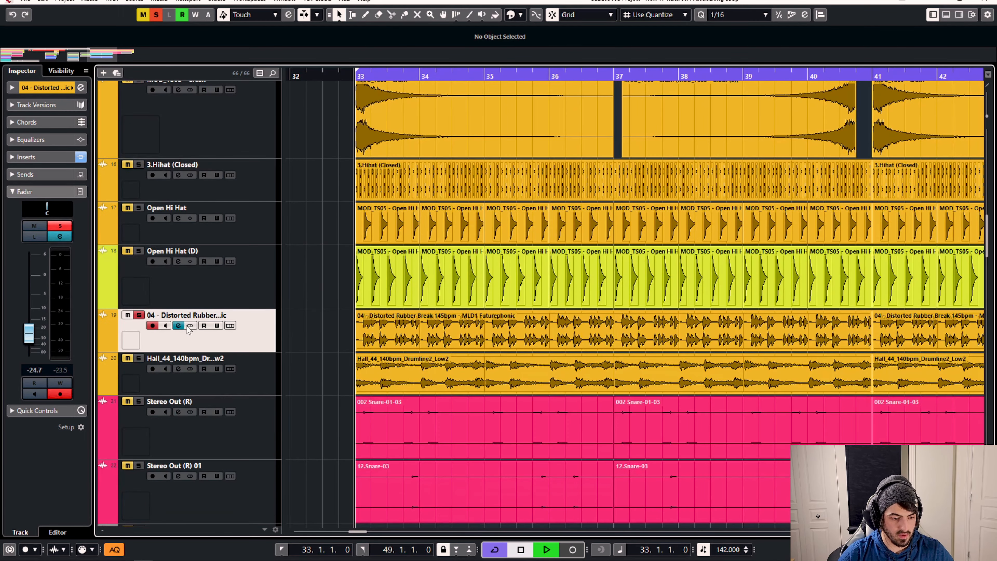
pyautogui.press('space')
pyautogui.click(178, 325)
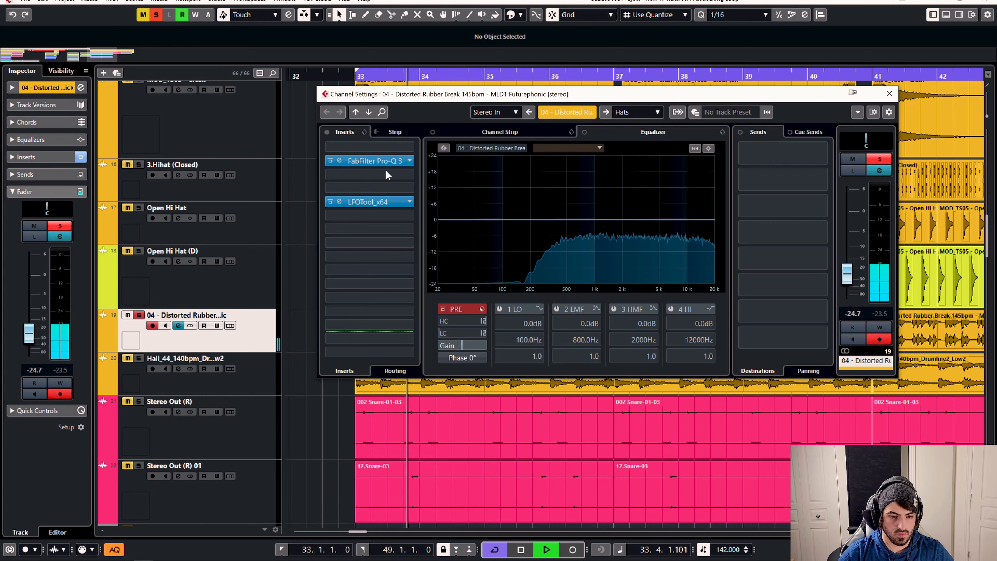
pyautogui.click(399, 161)
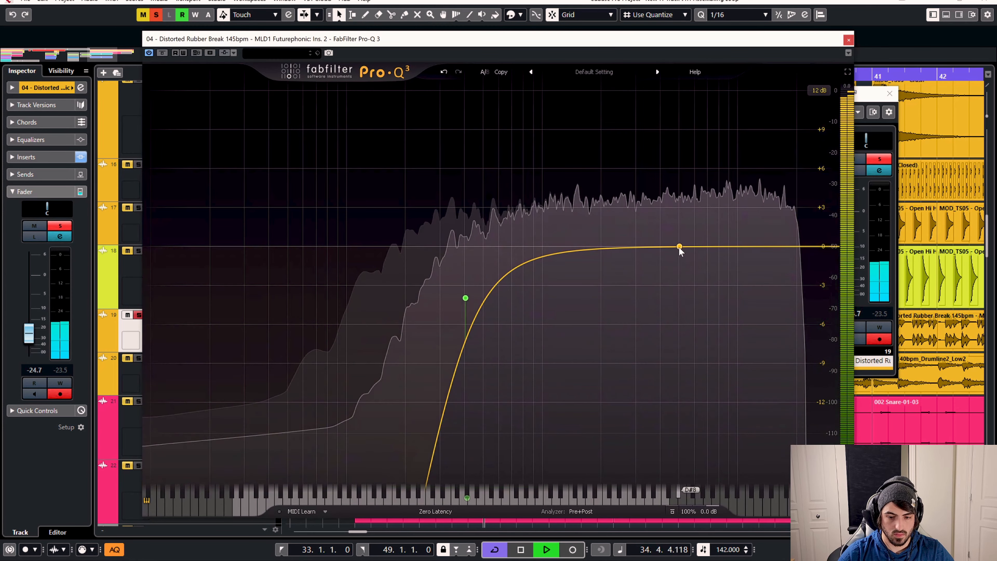
pyautogui.moveTo(681, 247)
pyautogui.mouseDown()
pyautogui.moveTo(696, 271)
pyautogui.moveTo(697, 154)
pyautogui.moveTo(644, 146)
pyautogui.moveTo(688, 259)
pyautogui.moveTo(717, 248)
pyautogui.moveTo(747, 278)
pyautogui.moveTo(755, 270)
pyautogui.moveTo(677, 259)
pyautogui.moveTo(683, 268)
pyautogui.moveTo(683, 259)
pyautogui.mouseUp()
pyautogui.scroll(6, 695, 270)
pyautogui.scroll(-6, 688, 260)
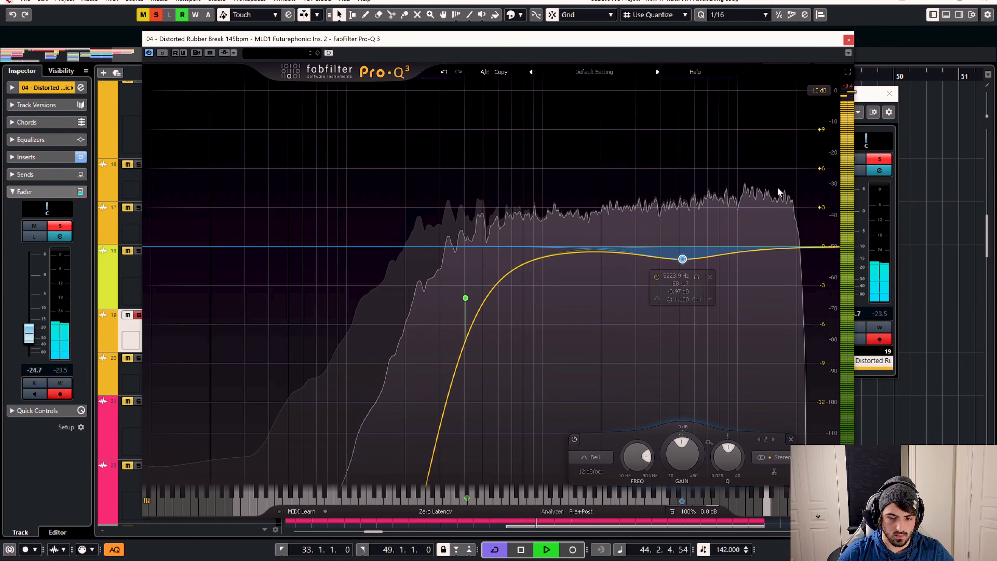
pyautogui.click(848, 40)
pyautogui.press('space')
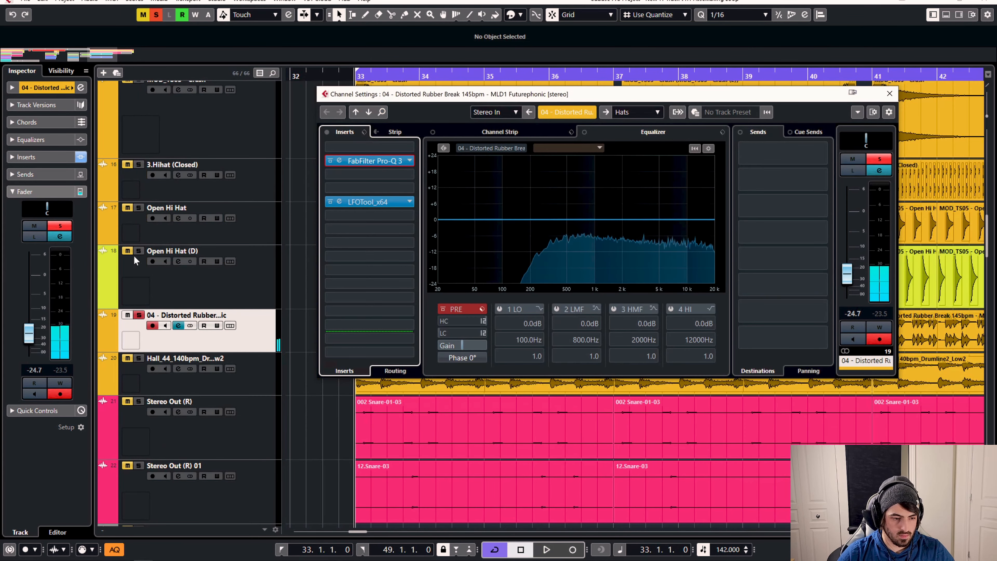
# Solo the snare, crash, closed hi-hat and both open hi-hat tracks along with the Distorted Rubber loop
pyautogui.click(138, 251)
pyautogui.click(134, 197)
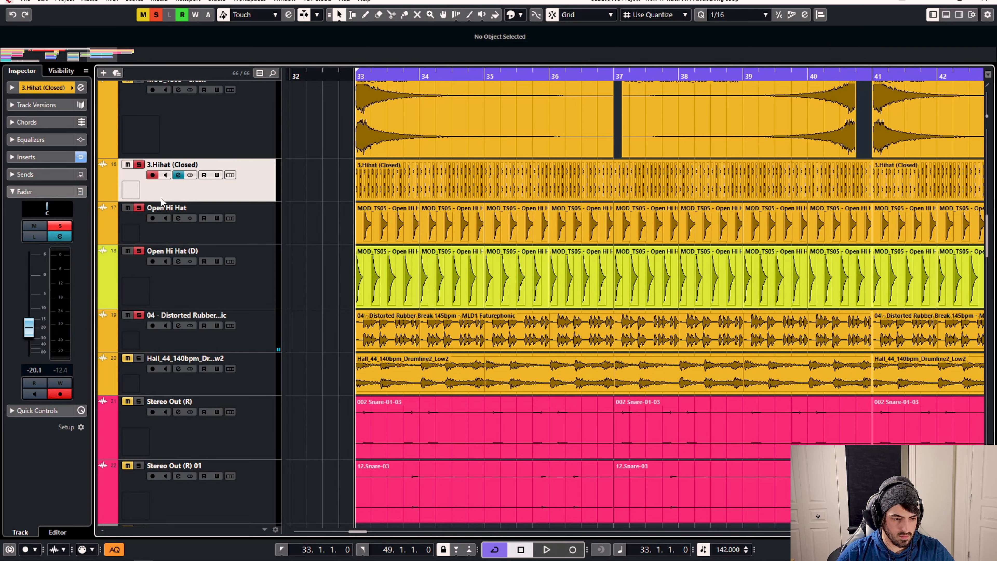
pyautogui.scroll(4, 152, 220)
pyautogui.scroll(2, 140, 261)
# Insert FabFilter Pro-Q 3 in the third insert slot of the MOD_TS03 - Crash channel
pyautogui.click(198, 388)
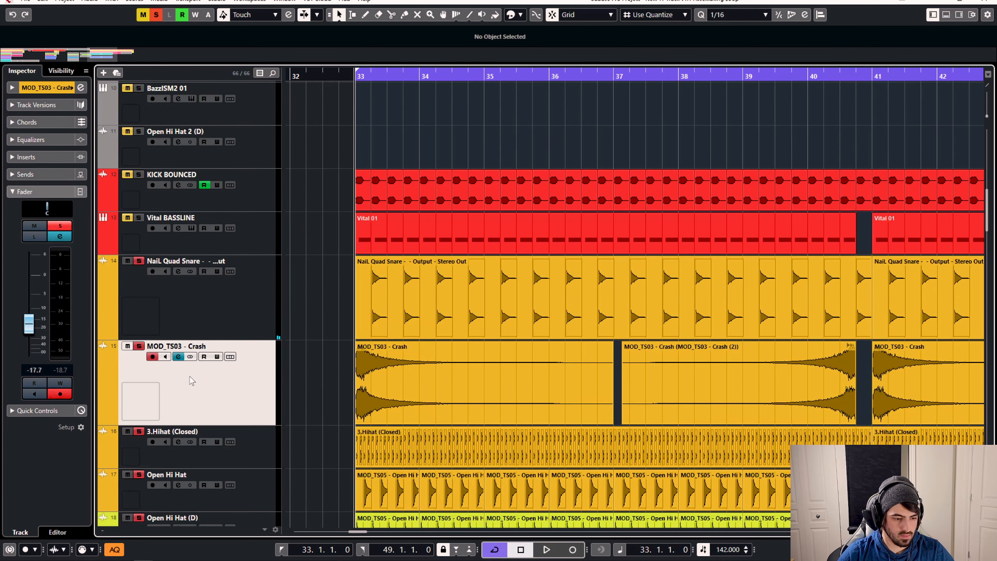
pyautogui.click(179, 356)
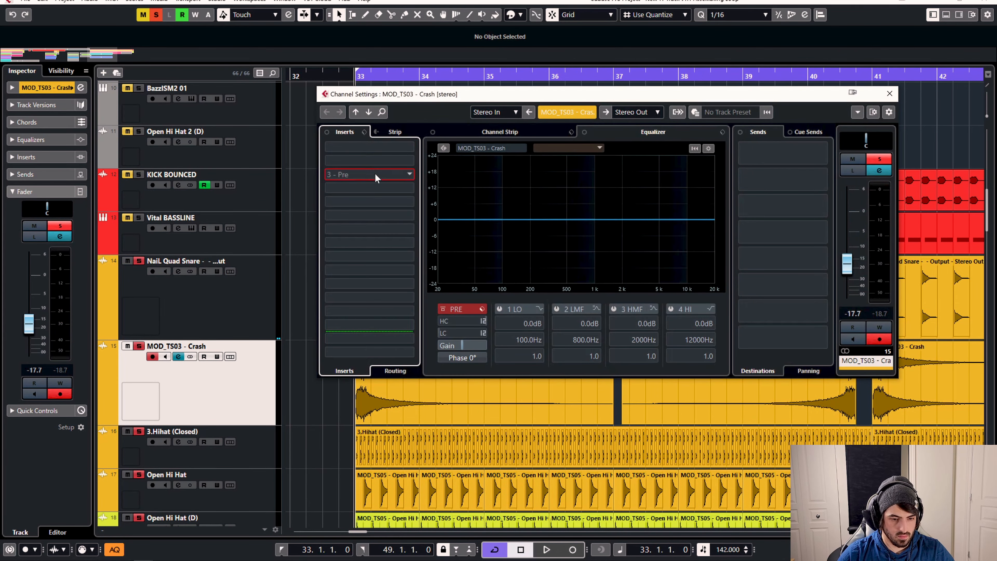
pyautogui.click(375, 175)
pyautogui.write('pro q')
pyautogui.doubleClick(399, 211)
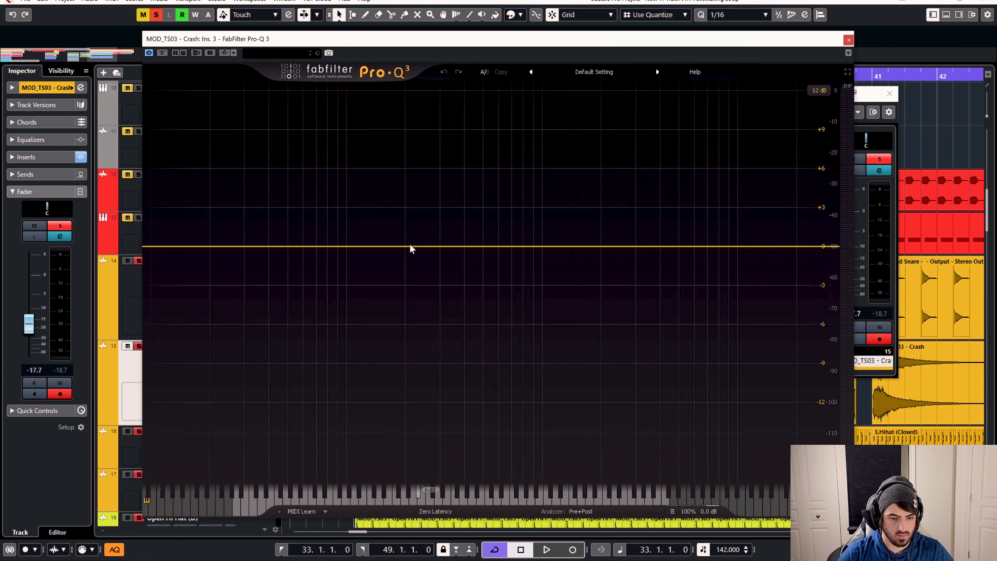
# Add a 12 dB/oct low cut at about 145 Hz to the crash's EQ in Natural Phase mode, check it during playback, and close its windows
pyautogui.click(168, 247)
pyautogui.click(436, 511)
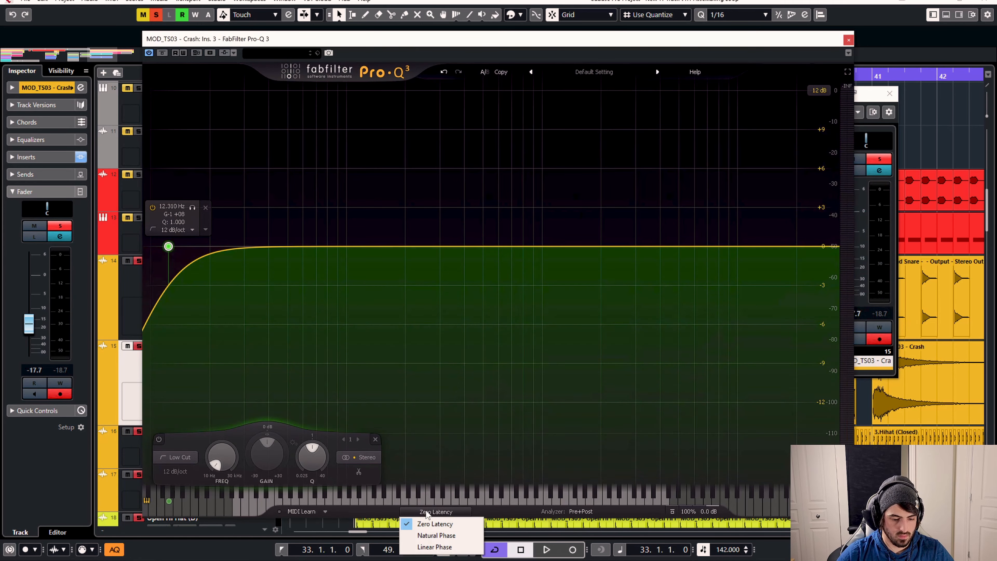
pyautogui.click(438, 536)
pyautogui.moveTo(180, 234)
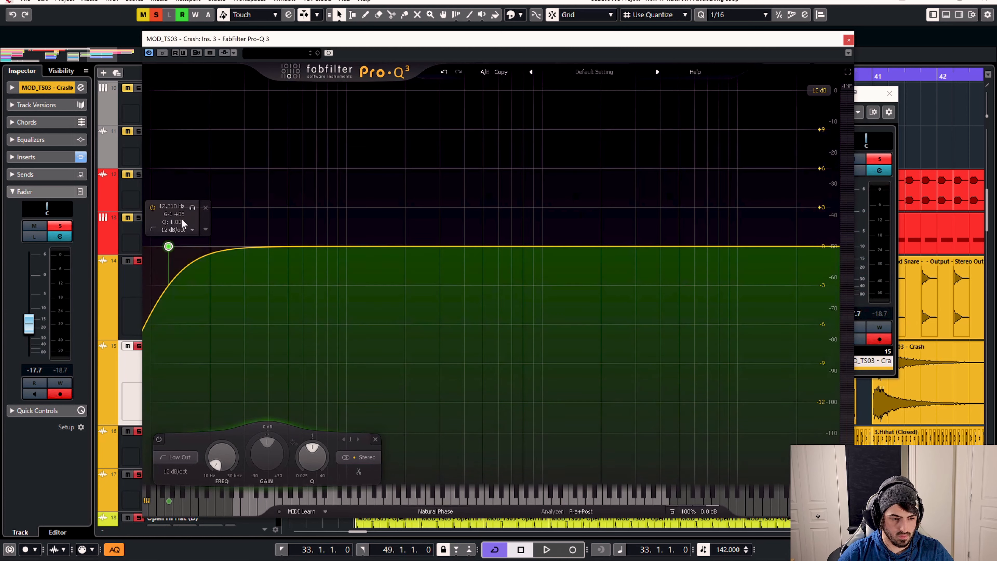
pyautogui.moveTo(194, 210); pyautogui.dragTo(407, 214)
pyautogui.press('space')
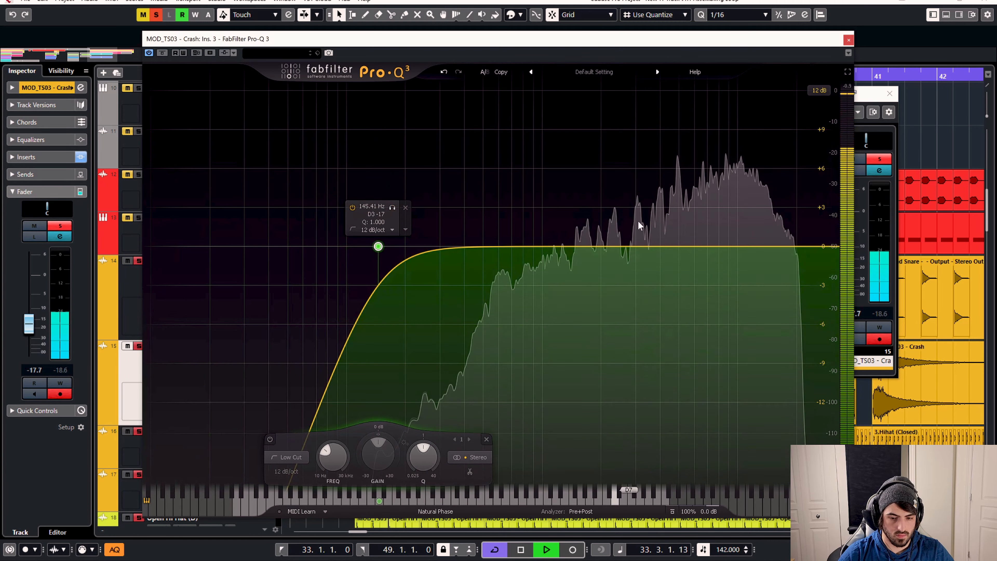
pyautogui.click(848, 40)
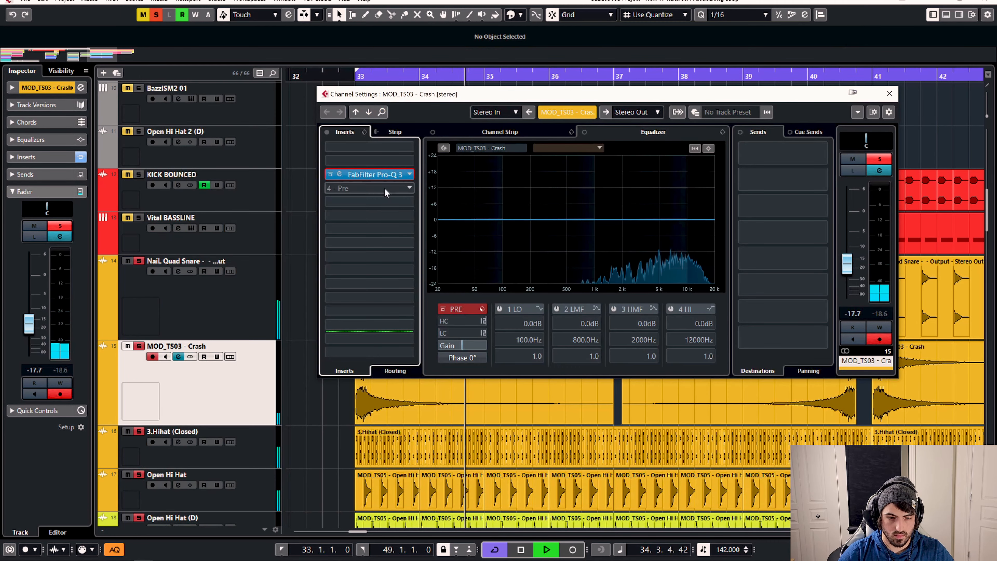
pyautogui.click(382, 175)
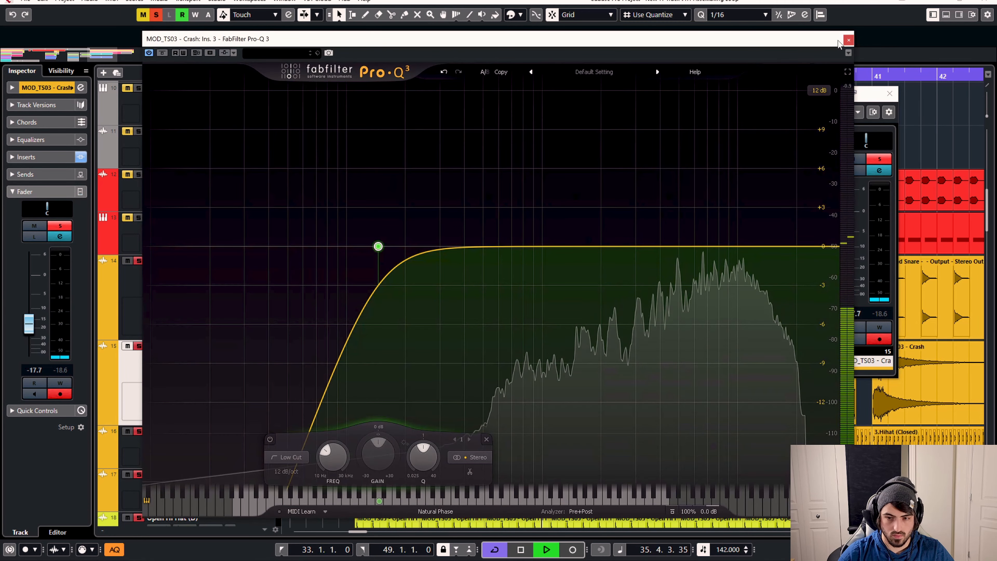
pyautogui.click(848, 40)
pyautogui.click(890, 94)
# Set the Distorted Rubber loop's channel fader to -22.4 dB during playback, and stop the playback
pyautogui.scroll(-2, 432, 245)
pyautogui.scroll(-4, 431, 249)
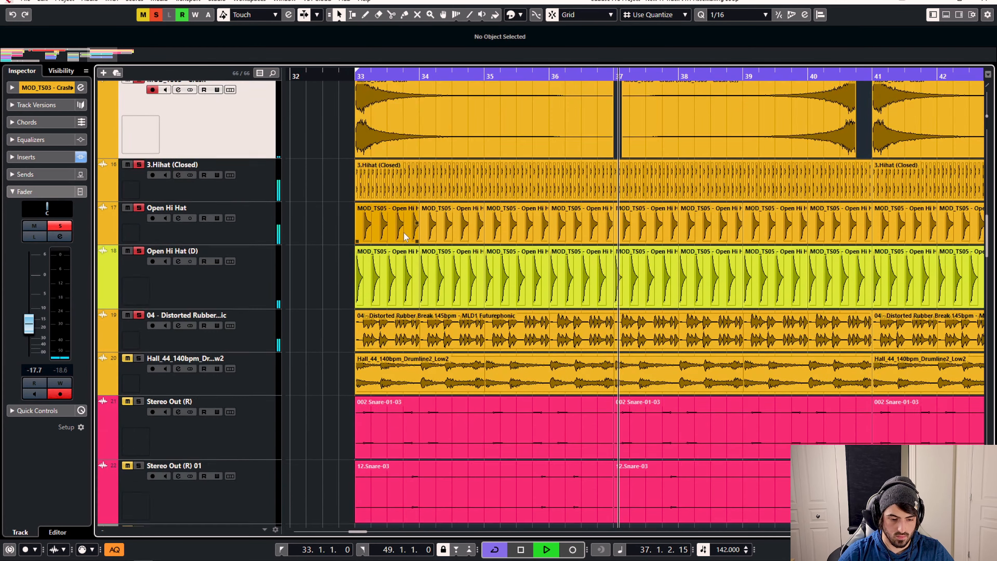
pyautogui.scroll(2, 346, 242)
pyautogui.click(235, 375)
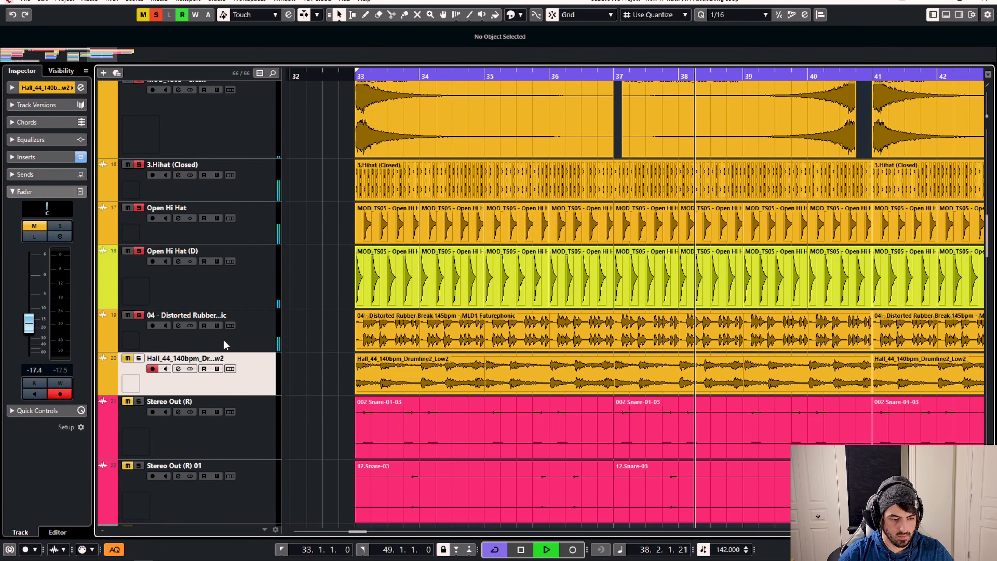
pyautogui.click(204, 340)
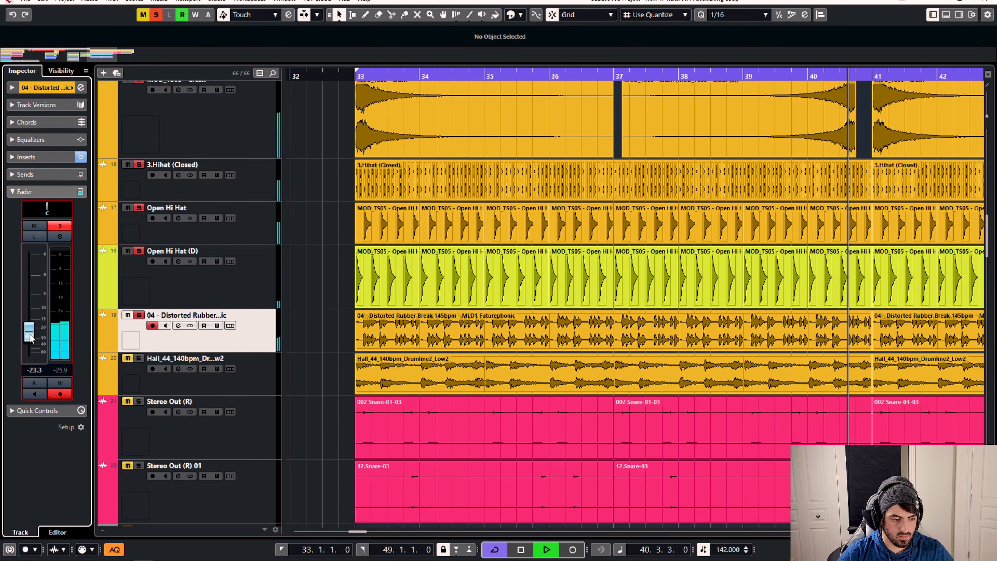
pyautogui.press('space')
# Insert FabFilter Saturn in the third insert slot of the Distorted Rubber loop's channel
pyautogui.click(178, 325)
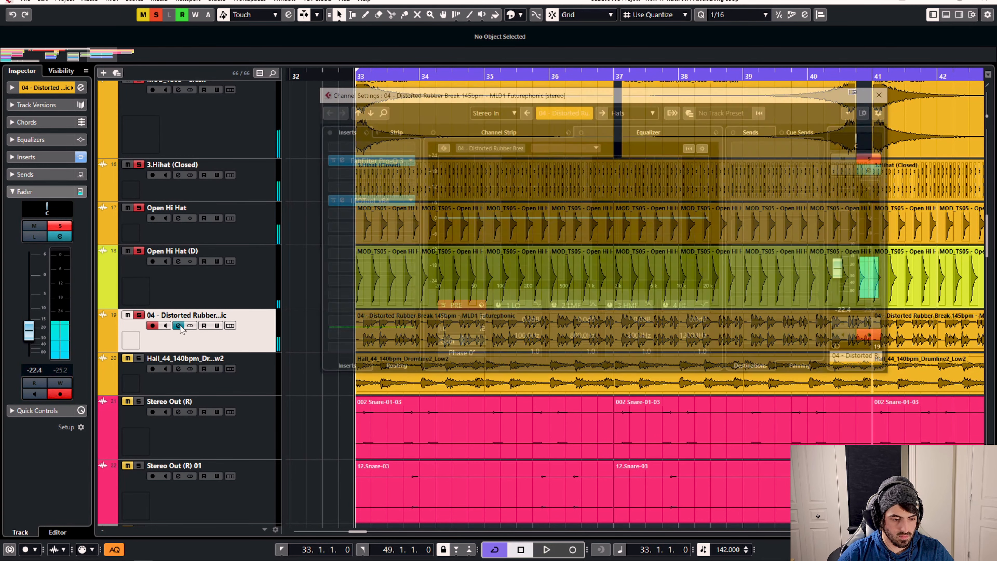
pyautogui.click(394, 174)
pyautogui.write('saturn')
pyautogui.press('Return')
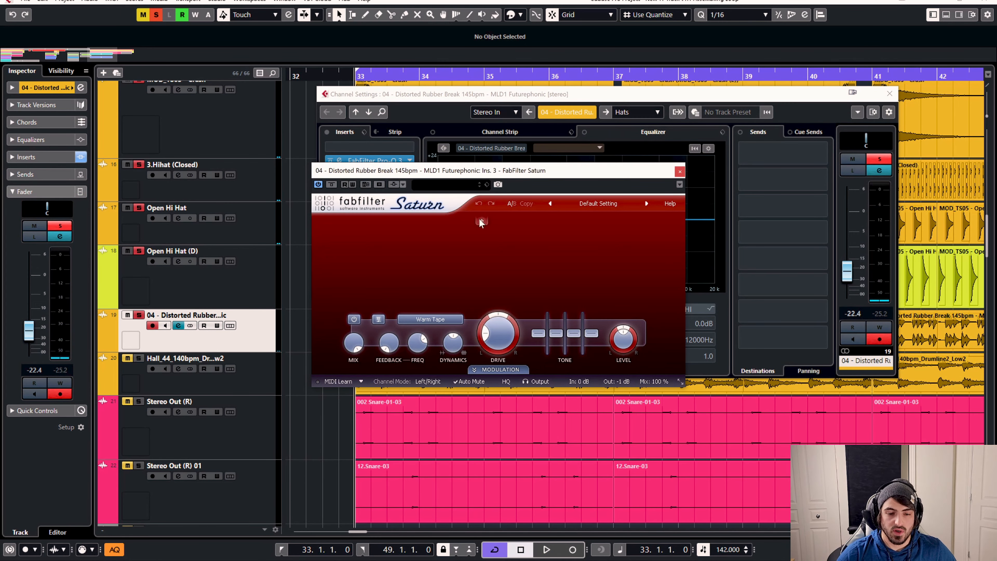
# Split Saturn into three bands with the first crossover at about 309 Hz, and set the middle band to Heavy Saturation
pyautogui.click(430, 221)
pyautogui.click(611, 223)
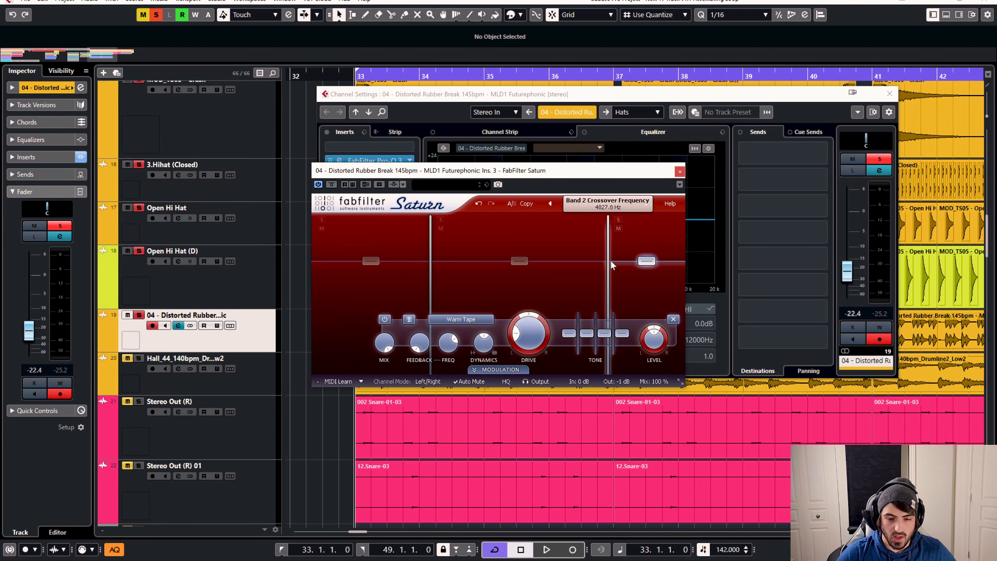
pyautogui.moveTo(611, 261); pyautogui.dragTo(603, 264)
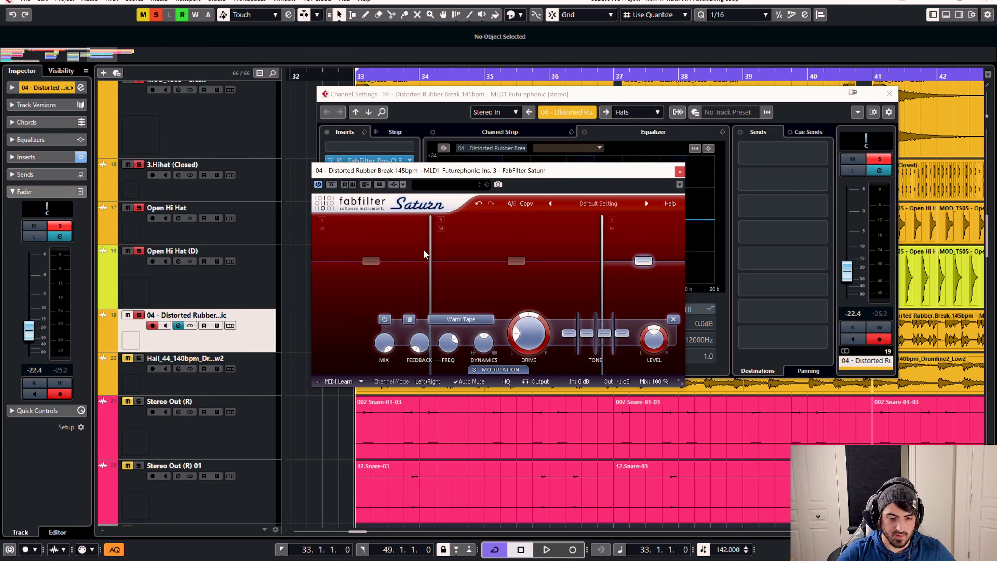
pyautogui.moveTo(436, 251); pyautogui.dragTo(455, 251)
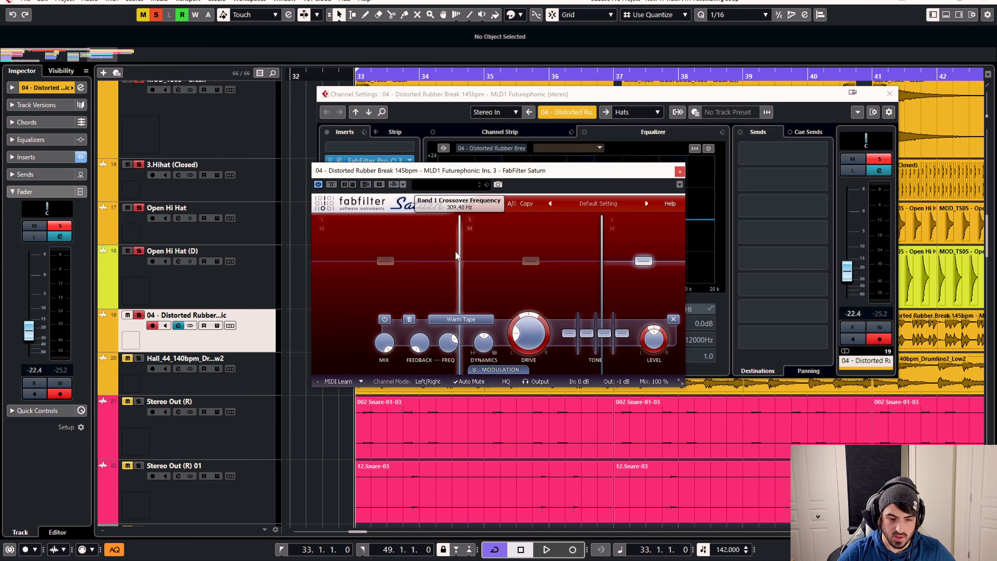
pyautogui.moveTo(601, 239)
pyautogui.mouseDown()
pyautogui.moveTo(587, 242)
pyautogui.moveTo(599, 240)
pyautogui.mouseUp()
pyautogui.click(452, 316)
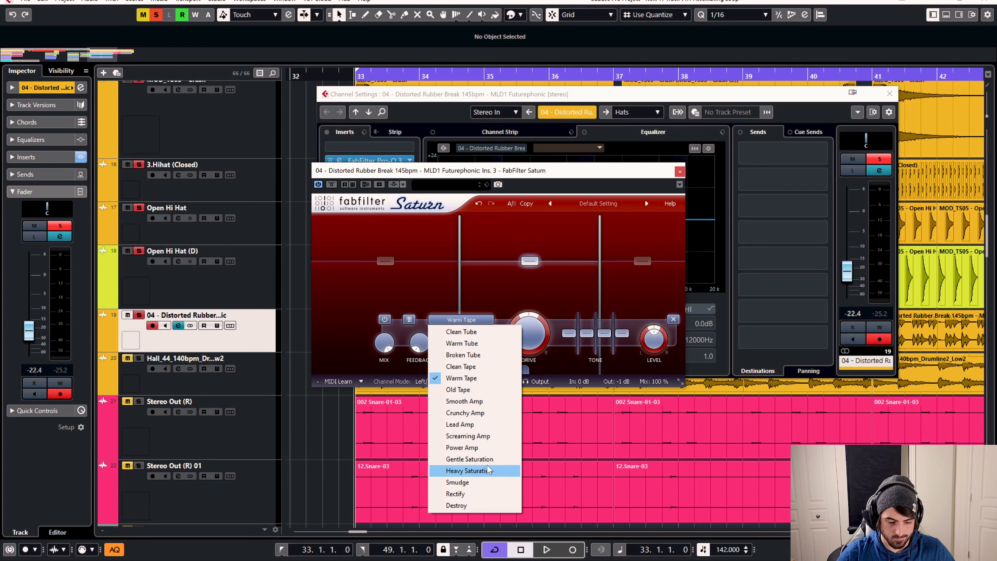
pyautogui.click(504, 470)
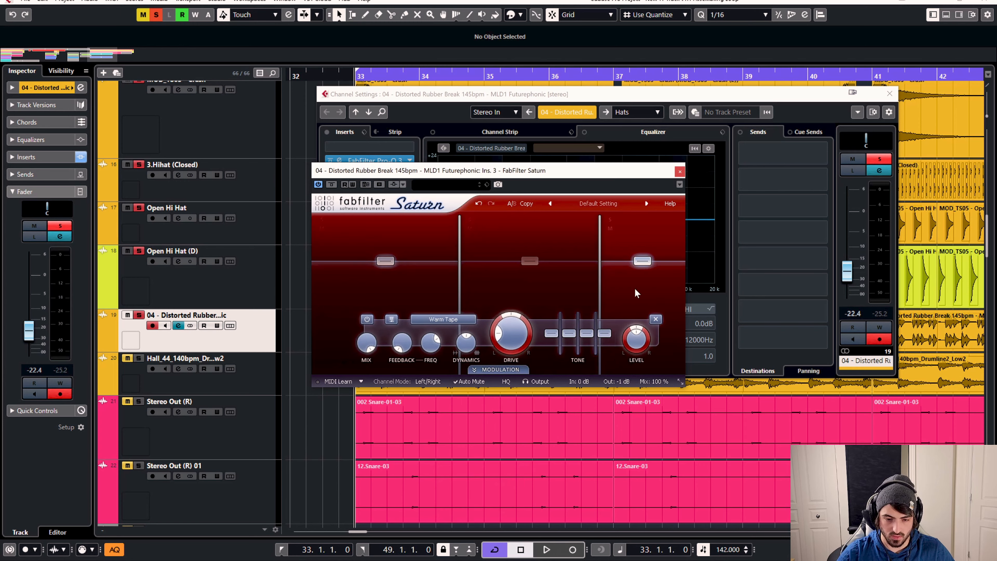
# Start playback, clear the existing solos, and solo only the Distorted Rubber loop
pyautogui.press('space')
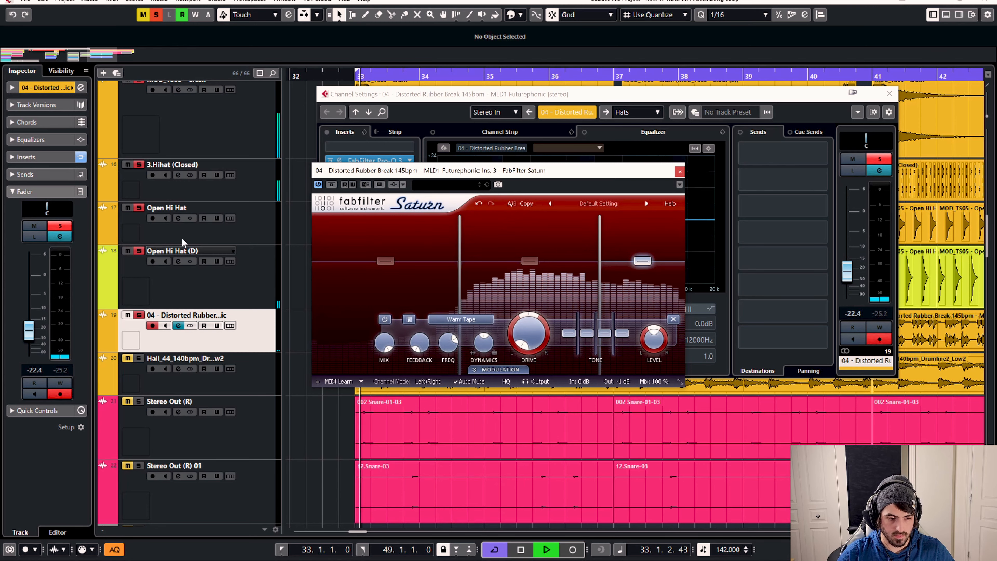
pyautogui.click(145, 12)
pyautogui.click(156, 14)
pyautogui.press('s')
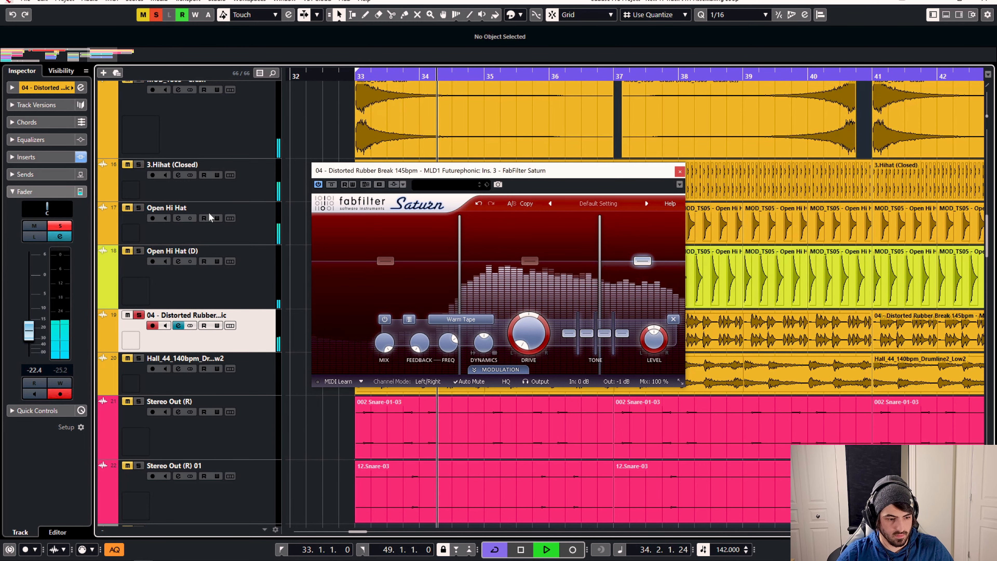
# Set Saturn's second crossover to about 2902 Hz, slightly raise the high band's level, and adjust that band's drive
pyautogui.moveTo(526, 345); pyautogui.dragTo(525, 332)
pyautogui.moveTo(597, 295)
pyautogui.mouseDown()
pyautogui.moveTo(614, 306)
pyautogui.moveTo(578, 295)
pyautogui.mouseUp()
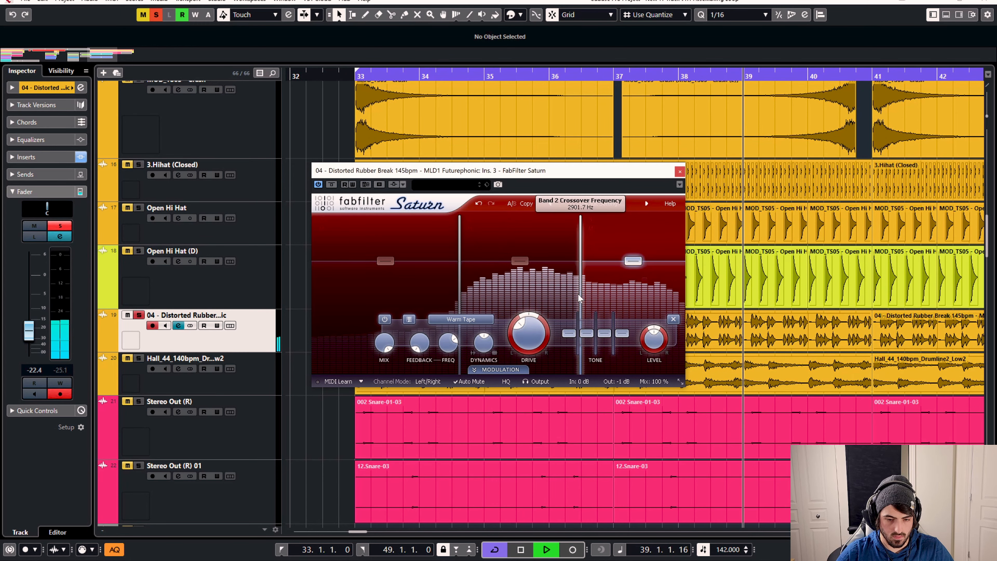
pyautogui.moveTo(633, 261); pyautogui.dragTo(634, 259)
pyautogui.click(522, 261)
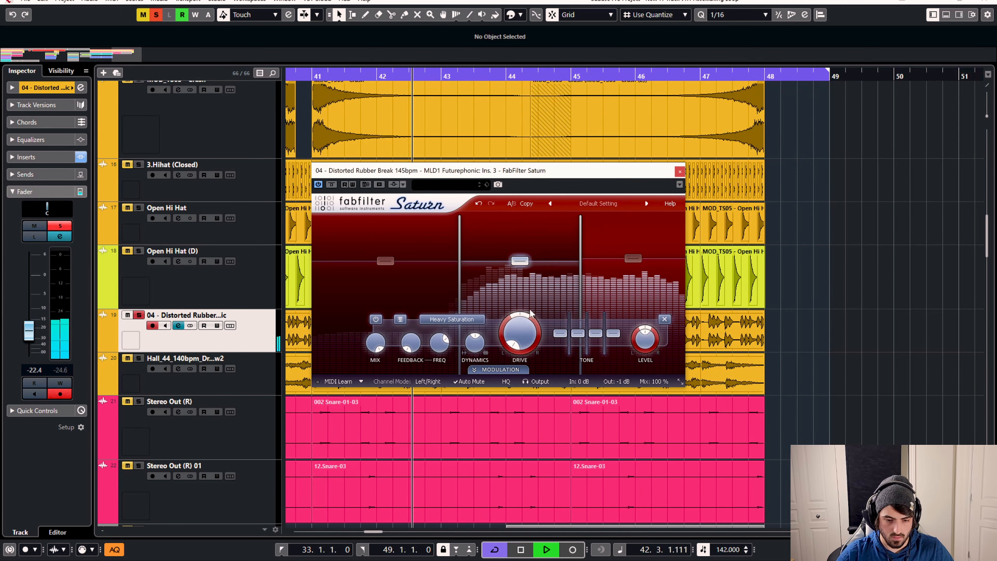
pyautogui.click(621, 295)
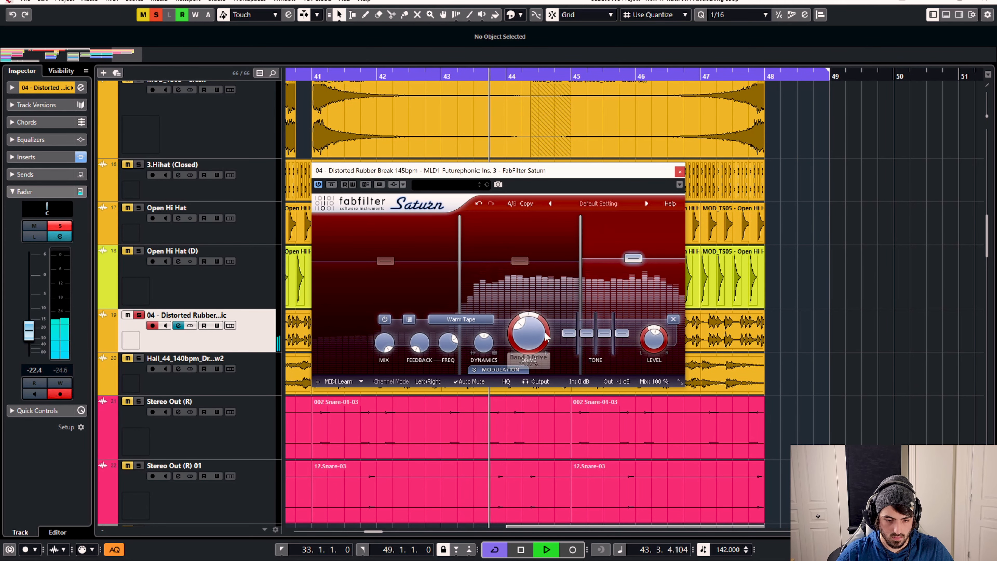
pyautogui.moveTo(523, 341); pyautogui.dragTo(520, 334)
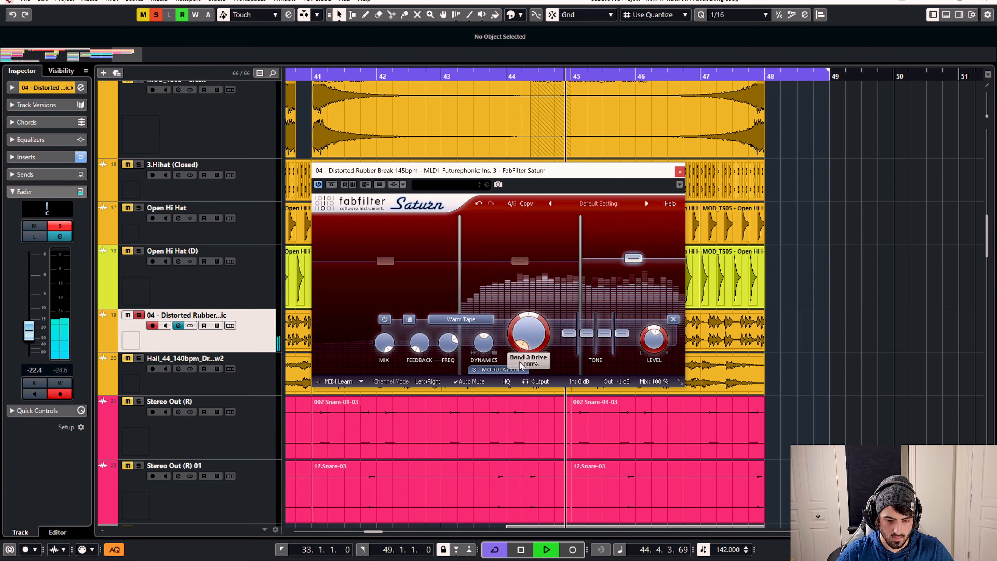
# Set the middle band's saturation style to Warm Tape and turn up its drive
pyautogui.click(522, 293)
pyautogui.moveTo(515, 340); pyautogui.dragTo(513, 330)
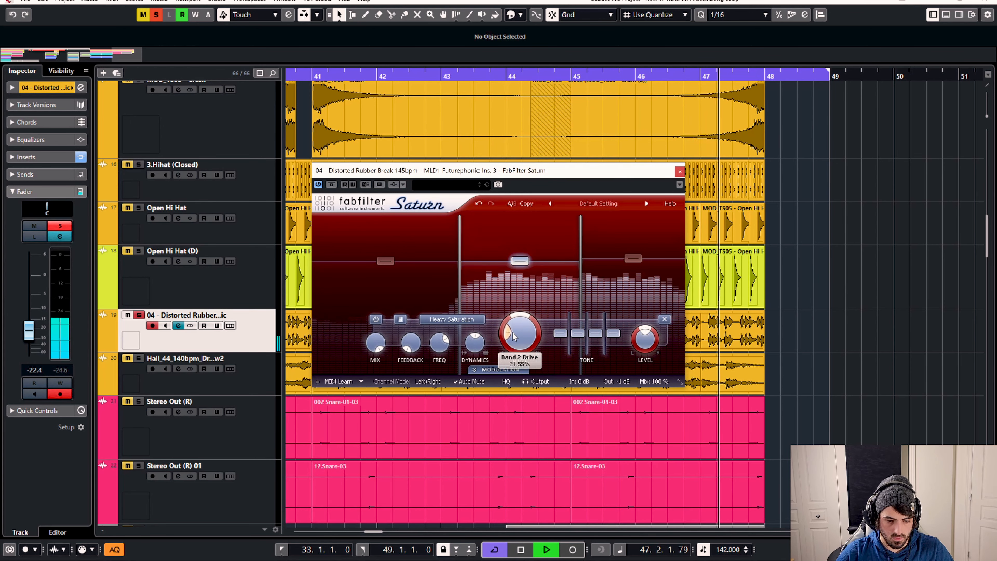
pyautogui.click(471, 319)
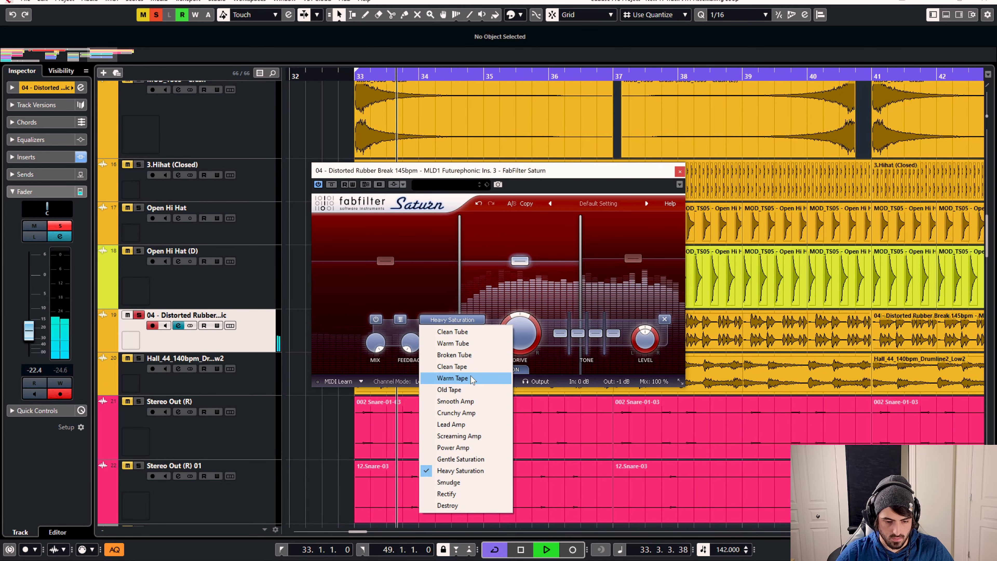
pyautogui.click(453, 378)
pyautogui.moveTo(523, 342); pyautogui.dragTo(522, 305)
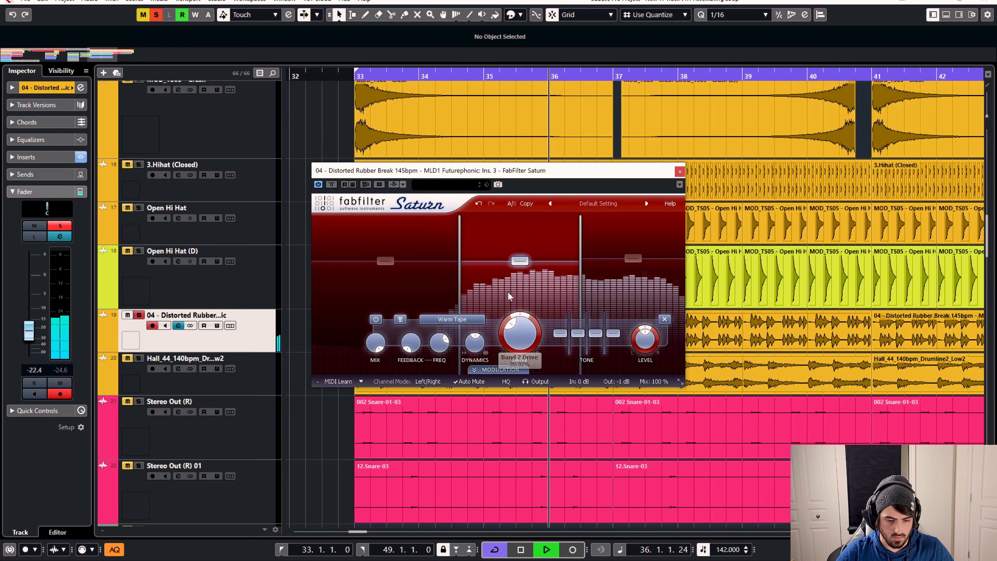
# Set Saturn's output gain to about -2.57 dB while comparing the loop with the effect bypassed and active, and close the plugin
pyautogui.click(333, 185)
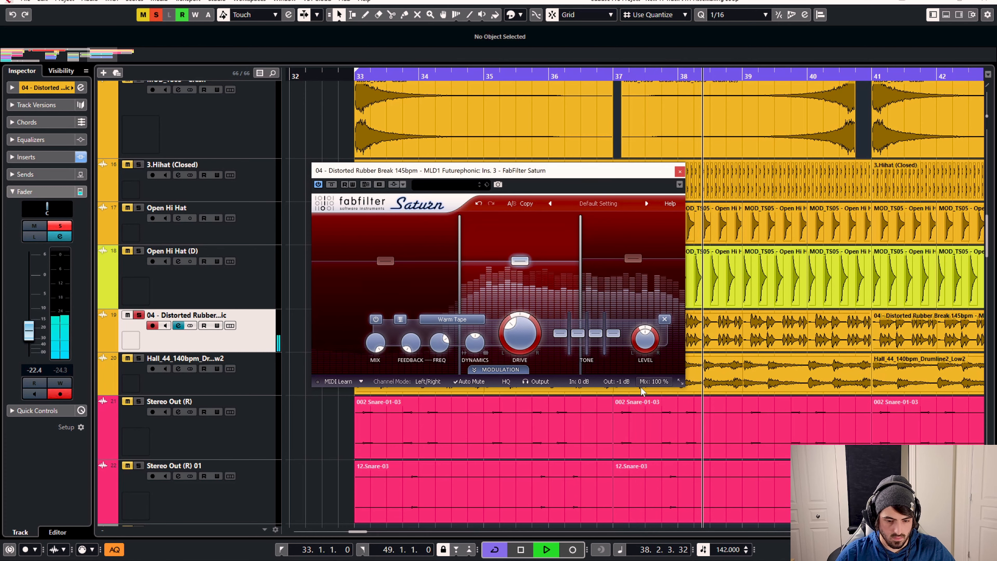
pyautogui.moveTo(616, 380)
pyautogui.moveTo(619, 354); pyautogui.dragTo(618, 359)
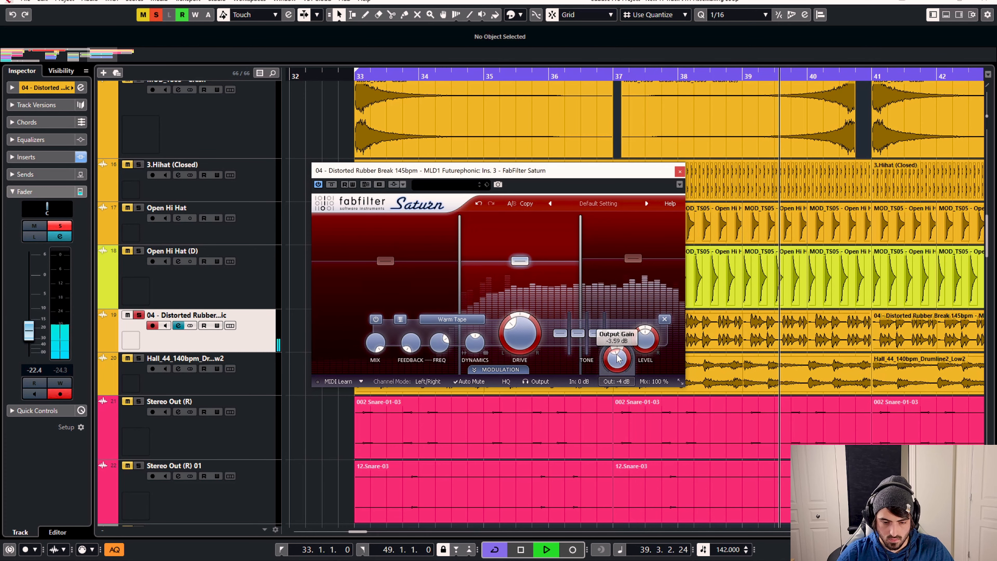
pyautogui.click(333, 185)
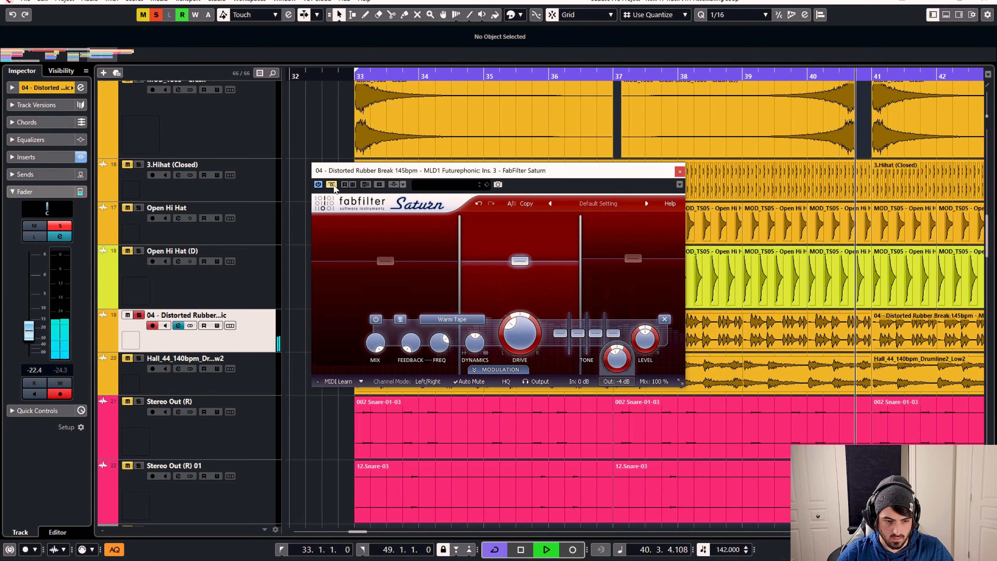
pyautogui.click(332, 185)
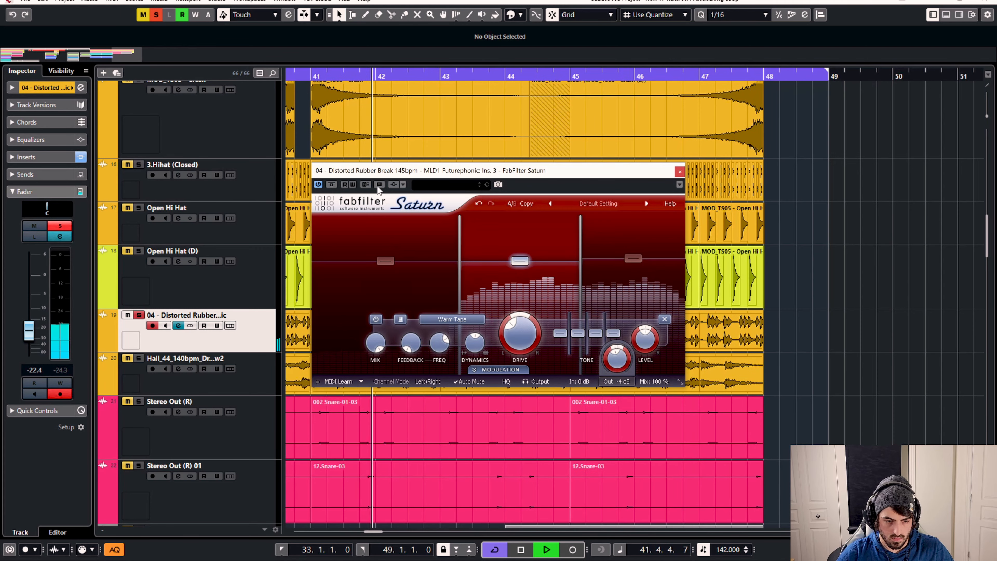
pyautogui.moveTo(615, 361); pyautogui.dragTo(615, 358)
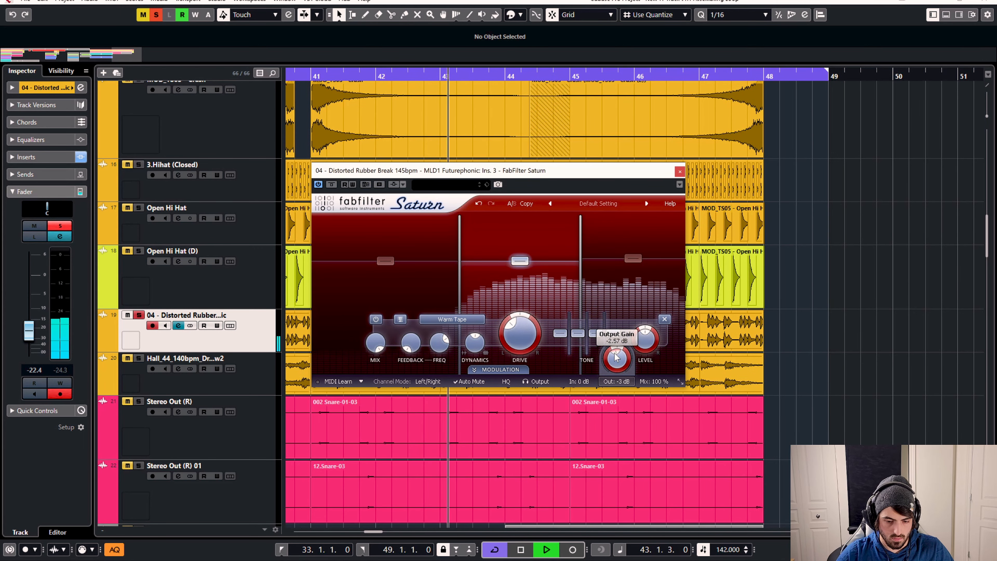
pyautogui.click(333, 186)
pyautogui.click(333, 185)
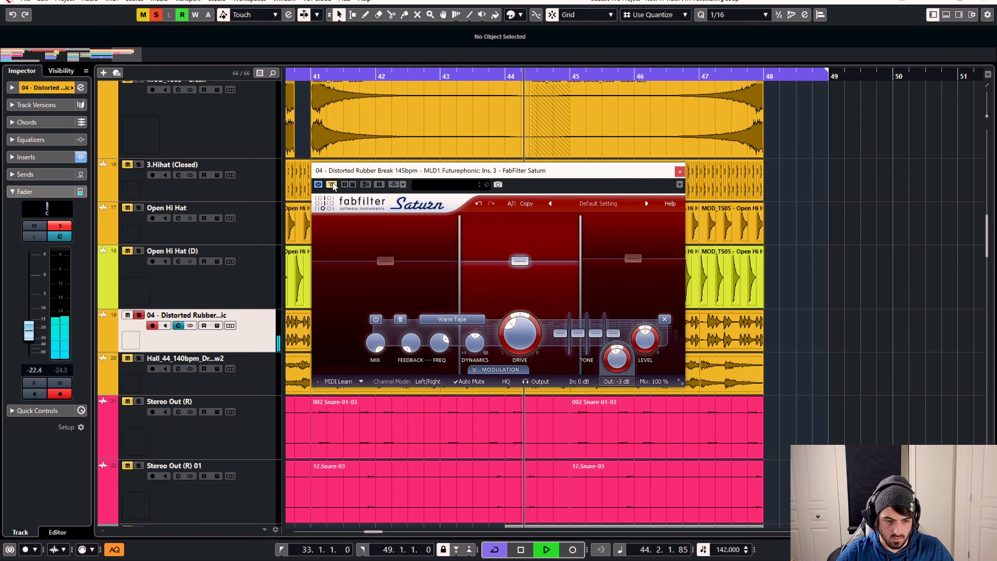
pyautogui.click(680, 173)
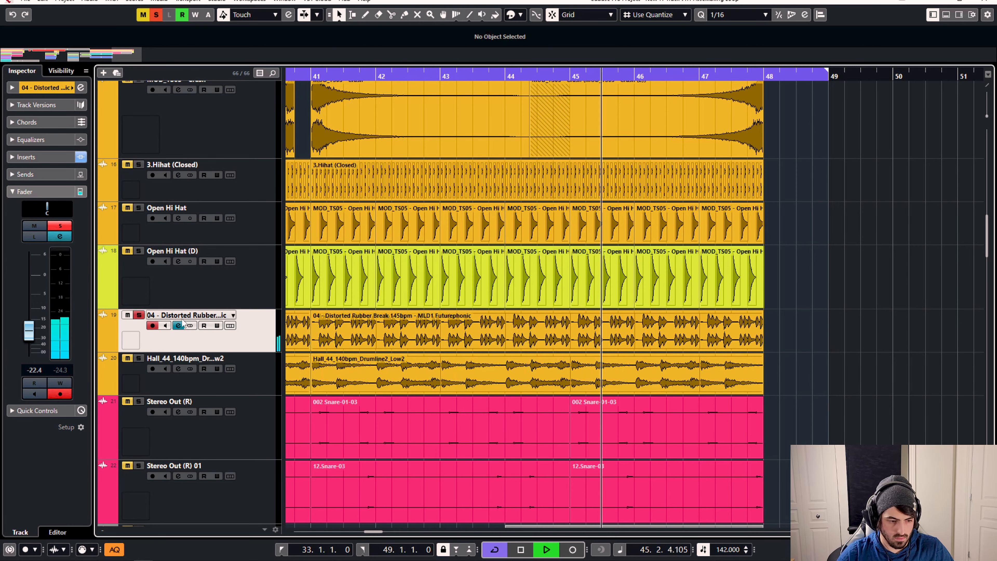
# Unsolo the Distorted Rubber loop, leave it unmuted, and stop playback
pyautogui.click(139, 316)
pyautogui.click(128, 316)
pyautogui.press('space')
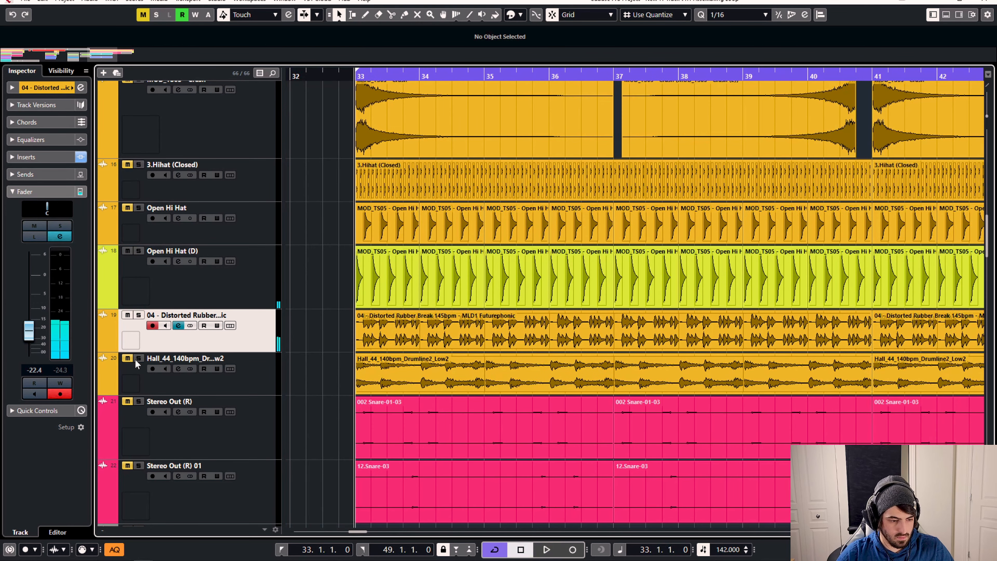
# Solo the Hall_44_140bpm_Drumline2_Low2 track and open the FabFilter Pro-Q 3 on its channel
pyautogui.click(139, 367)
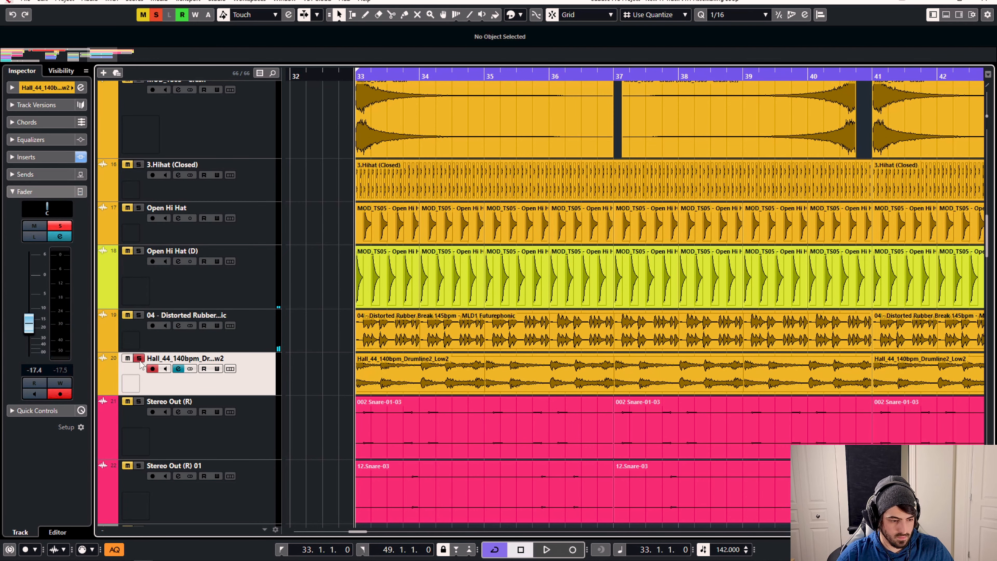
pyautogui.click(178, 369)
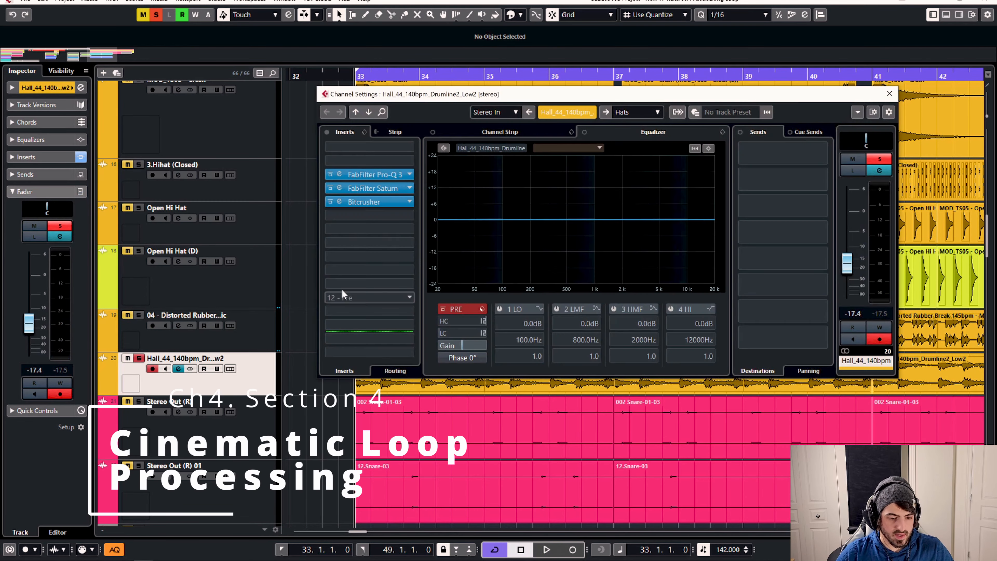
pyautogui.click(406, 176)
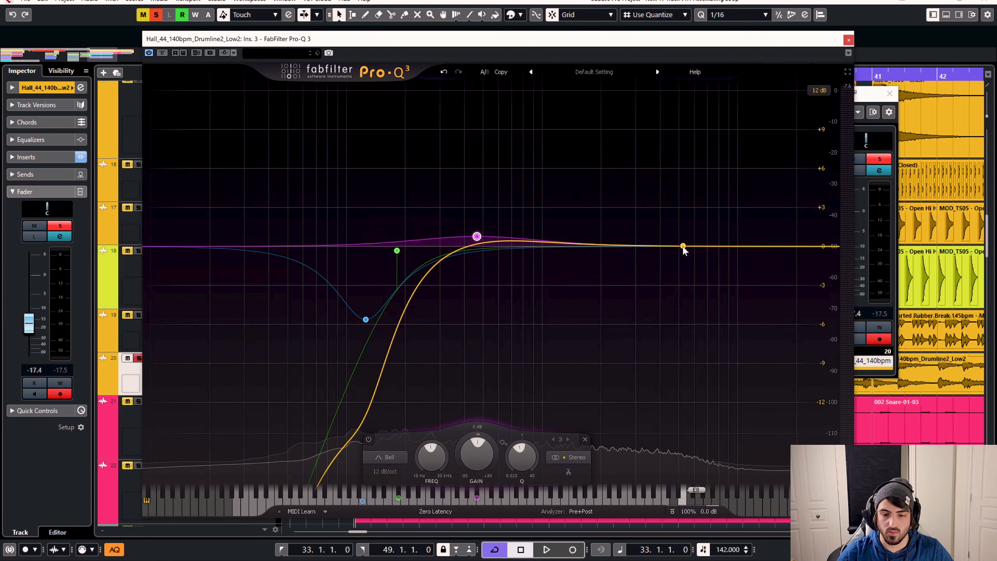
# Play the drumline loop, reduce the low bell cut to about -3 dB and move the low-cut filter to a lower frequency
pyautogui.press('space')
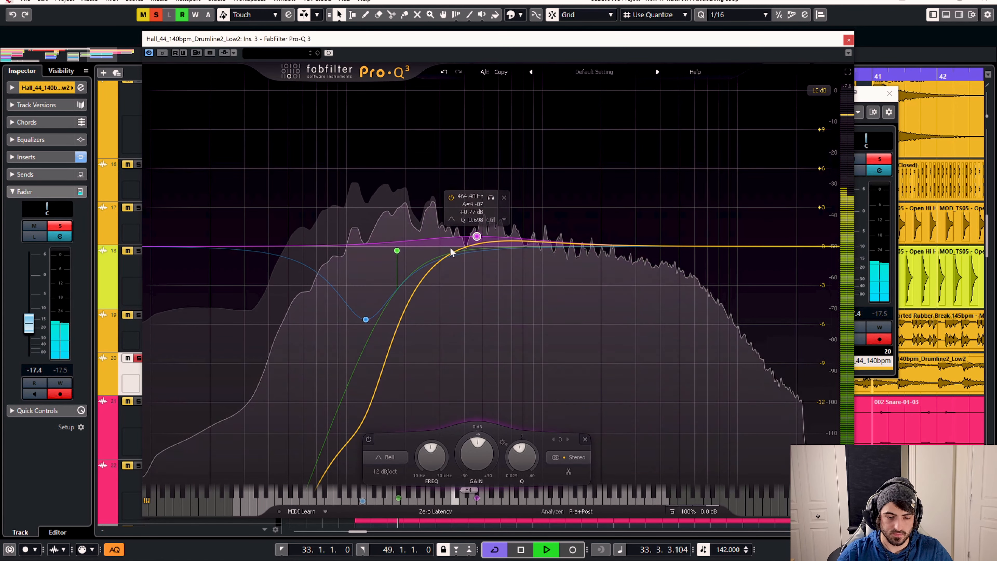
pyautogui.moveTo(366, 319); pyautogui.dragTo(357, 284)
pyautogui.moveTo(396, 250); pyautogui.dragTo(368, 266)
# Add a bell band, audition it in solo around 2.8 kHz, and settle it in the mids with a boost of about 1.36 dB
pyautogui.moveTo(679, 246); pyautogui.dragTo(629, 216)
pyautogui.scroll(-8, 705, 193)
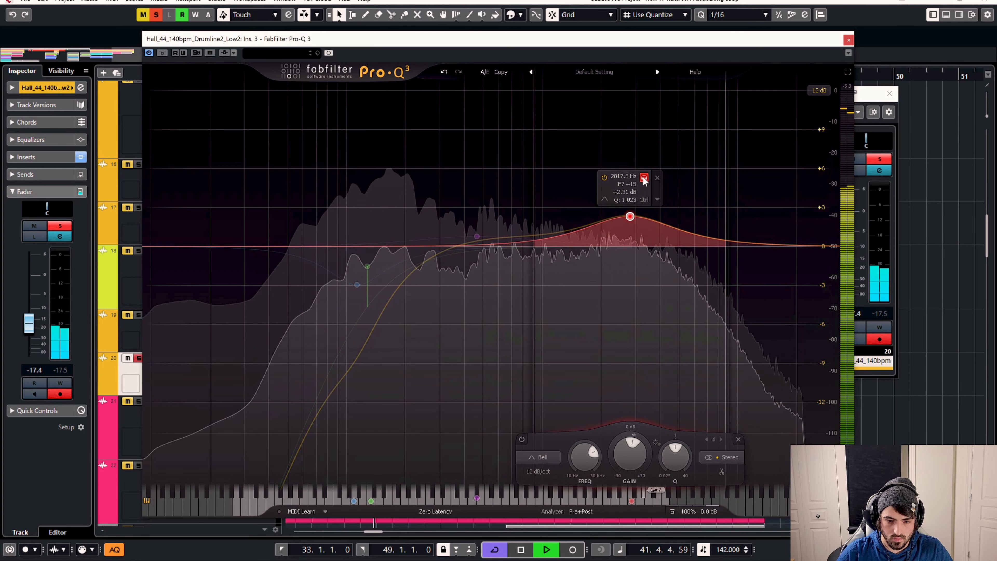
pyautogui.moveTo(643, 180); pyautogui.dragTo(583, 190)
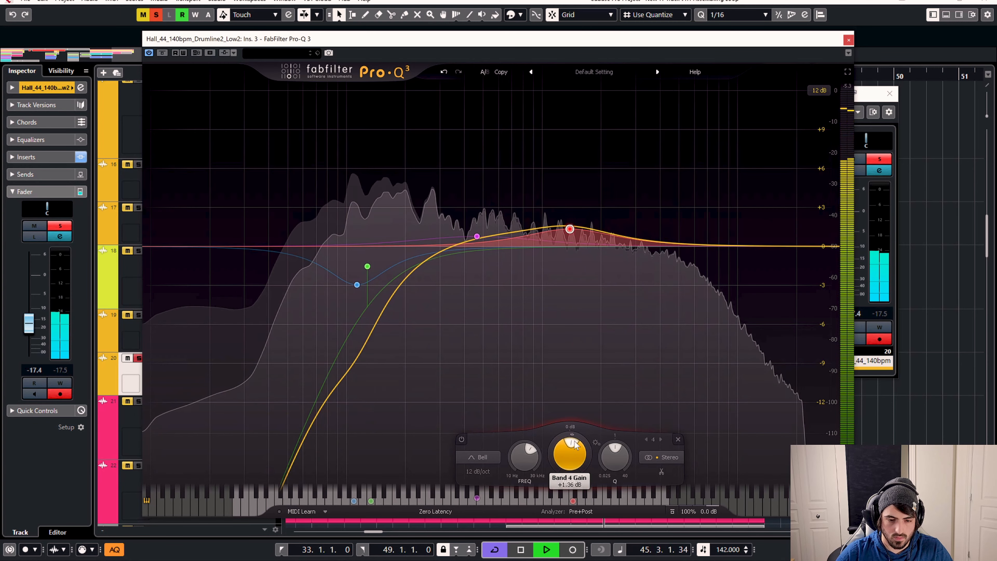
# Compare the 464 Hz bell boost on and off, leave that band disabled, close the equalizer and stop playback
pyautogui.click(476, 236)
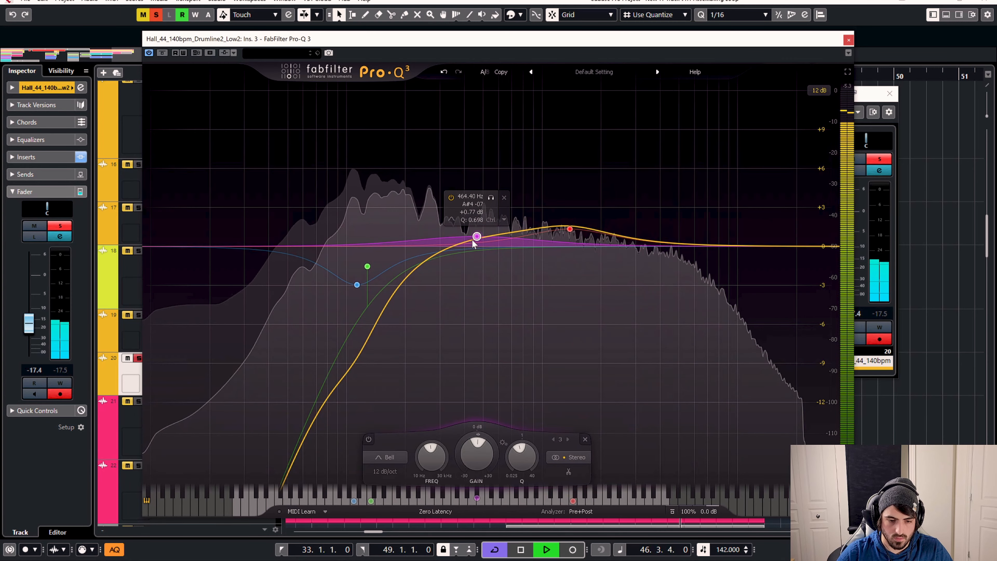
pyautogui.click(368, 439)
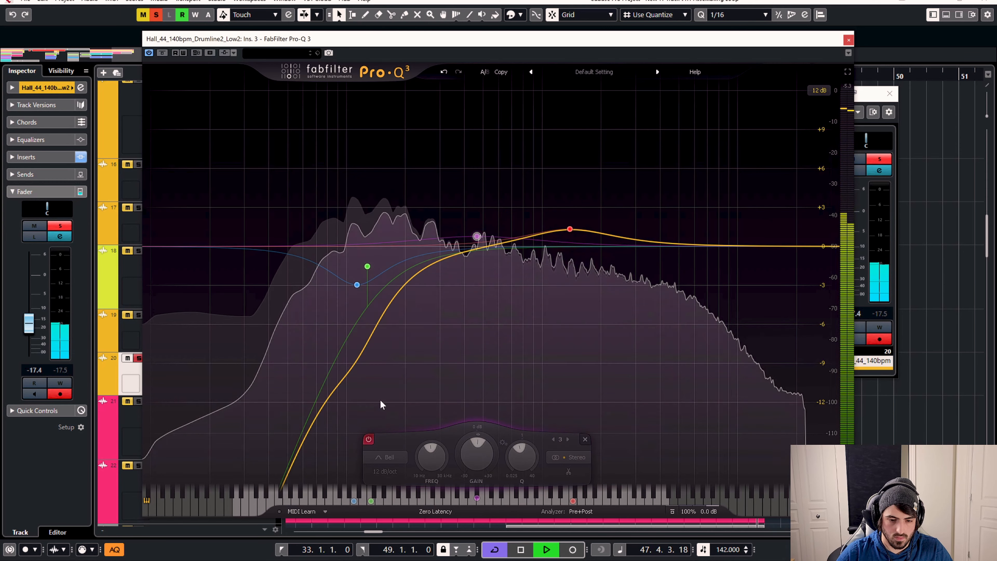
pyautogui.click(369, 439)
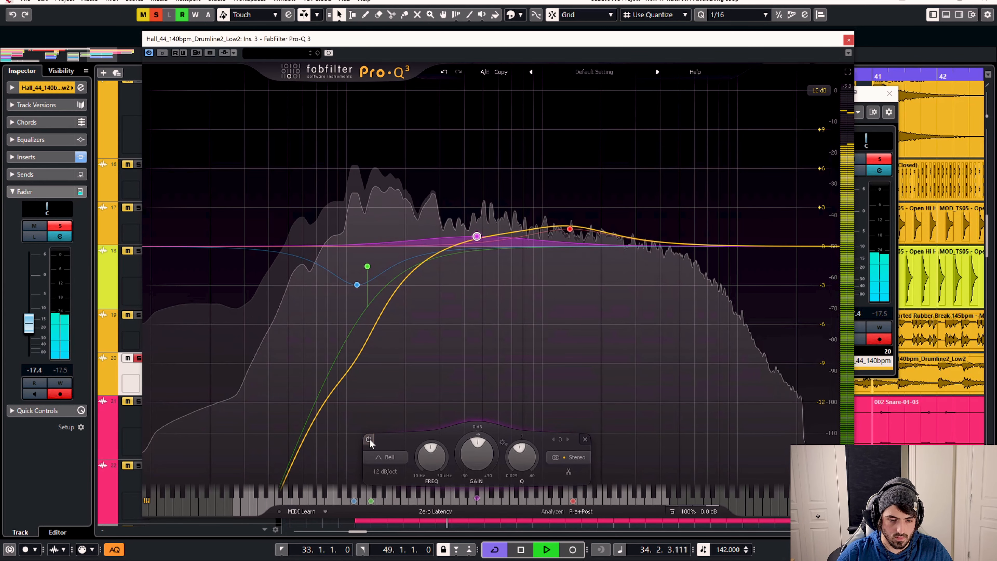
pyautogui.click(369, 440)
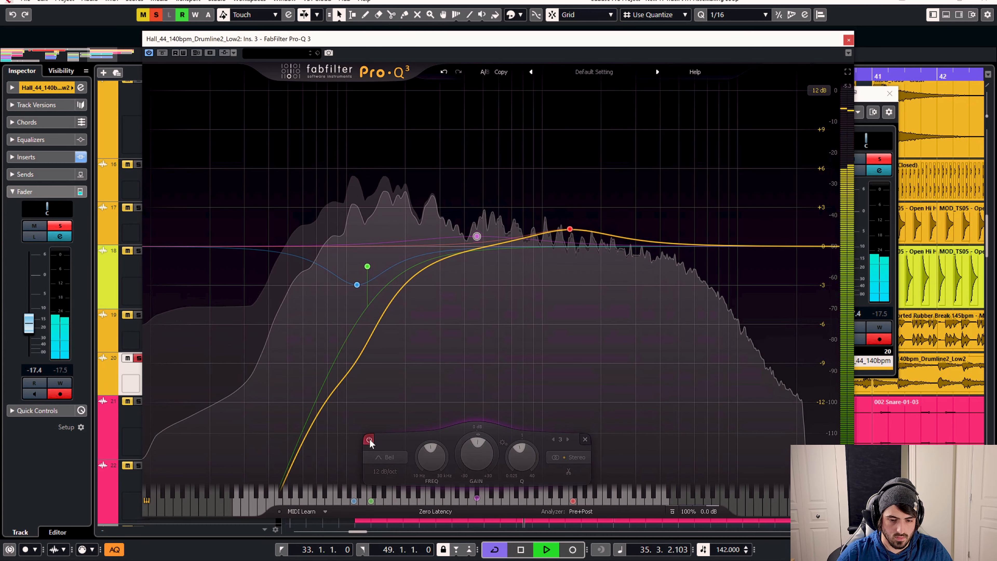
pyautogui.click(369, 439)
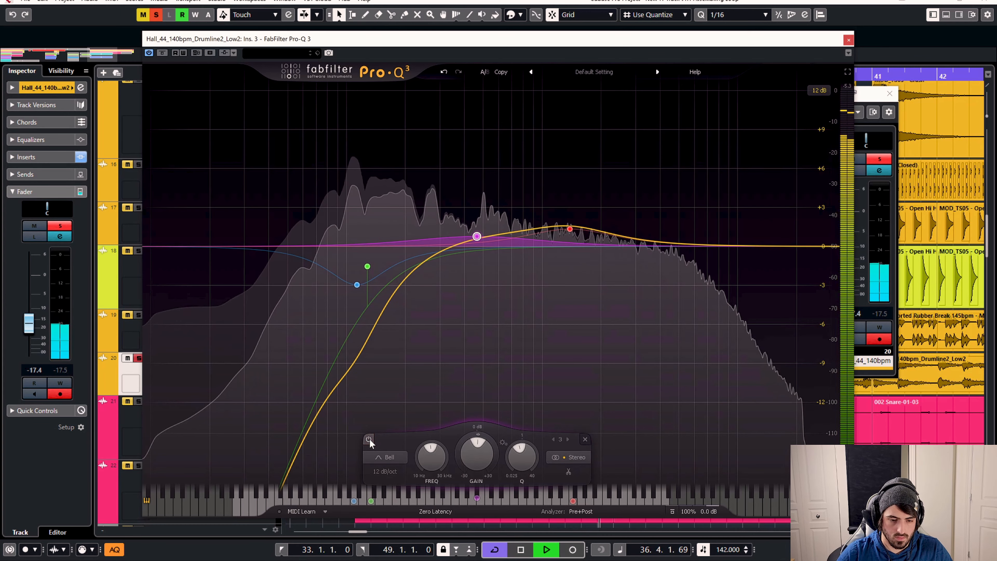
pyautogui.click(370, 441)
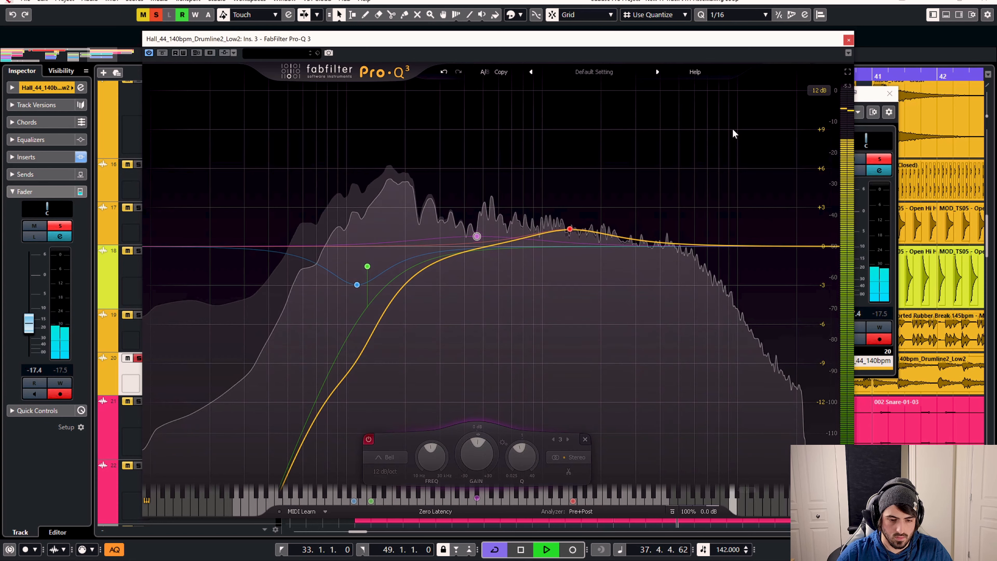
pyautogui.click(848, 40)
pyautogui.press('space')
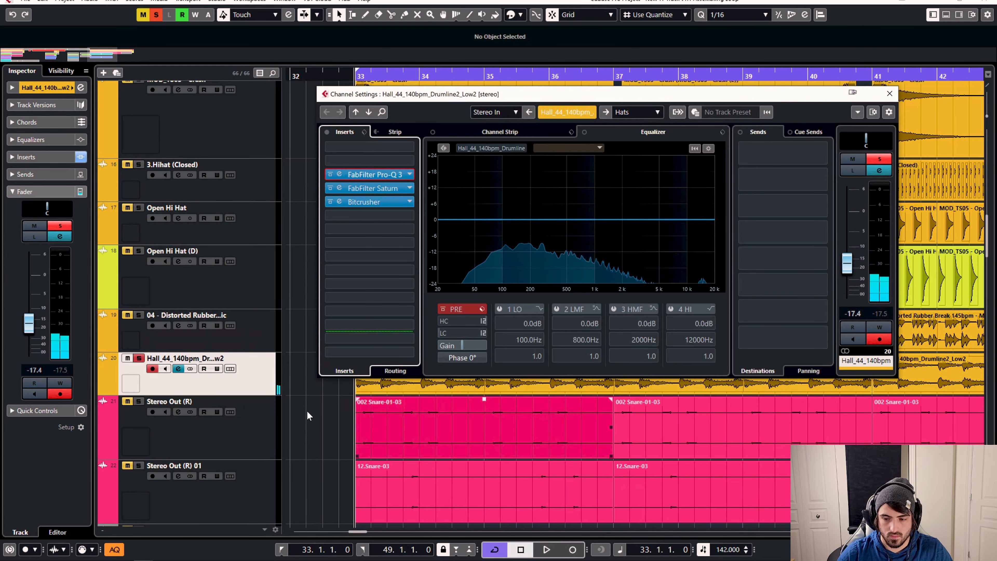
# Close the channel settings, enlarge the drumline track's height and examine its waveform peaks up close
pyautogui.press('e')
pyautogui.moveTo(254, 400); pyautogui.dragTo(248, 526)
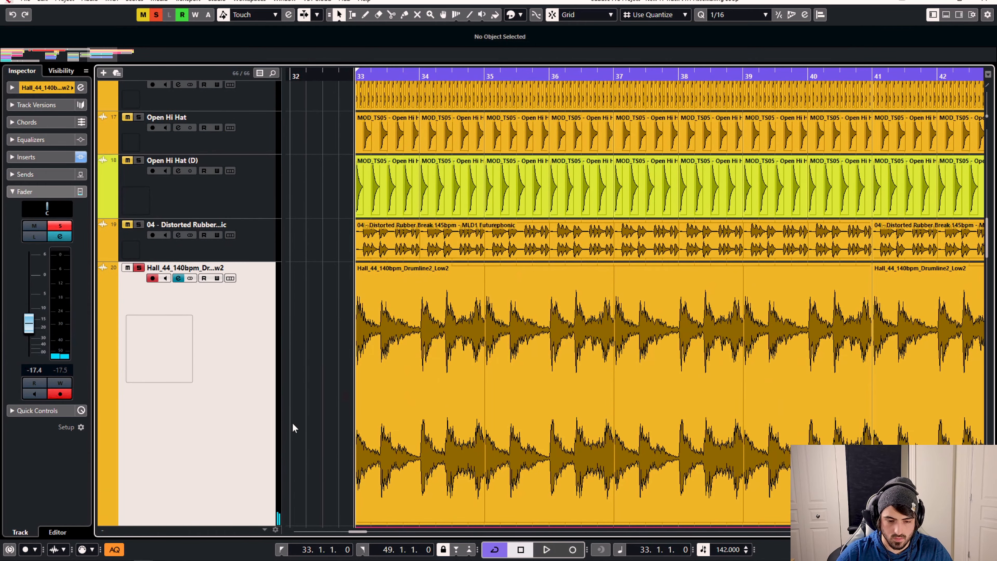
pyautogui.scroll(-2, 698, 301)
pyautogui.scroll(4, 690, 318)
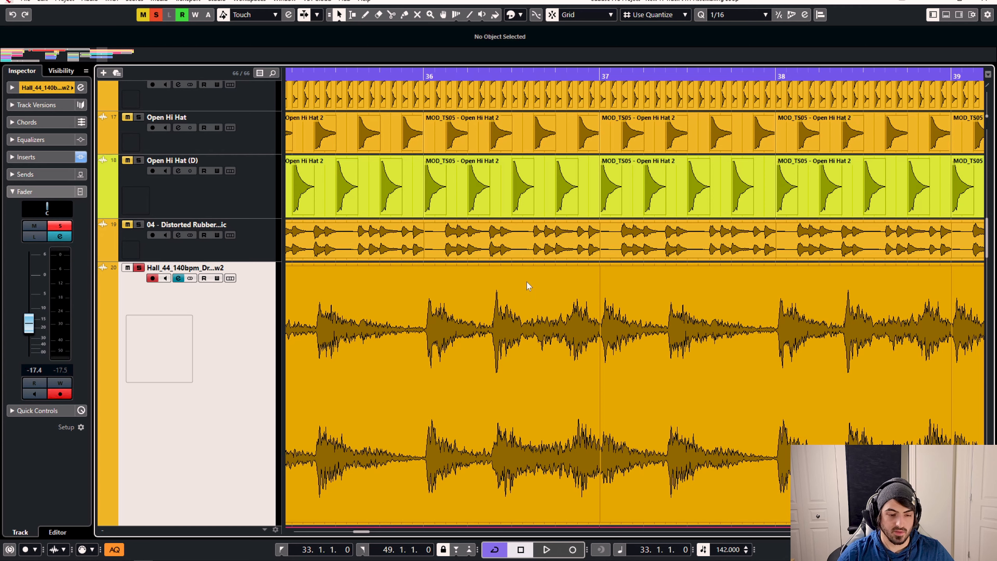
# Insert the L1 limiter Stereo after the Bitcrusher on the drumline channel, enable Auto Release, and leave only the limiter window open
pyautogui.click(180, 278)
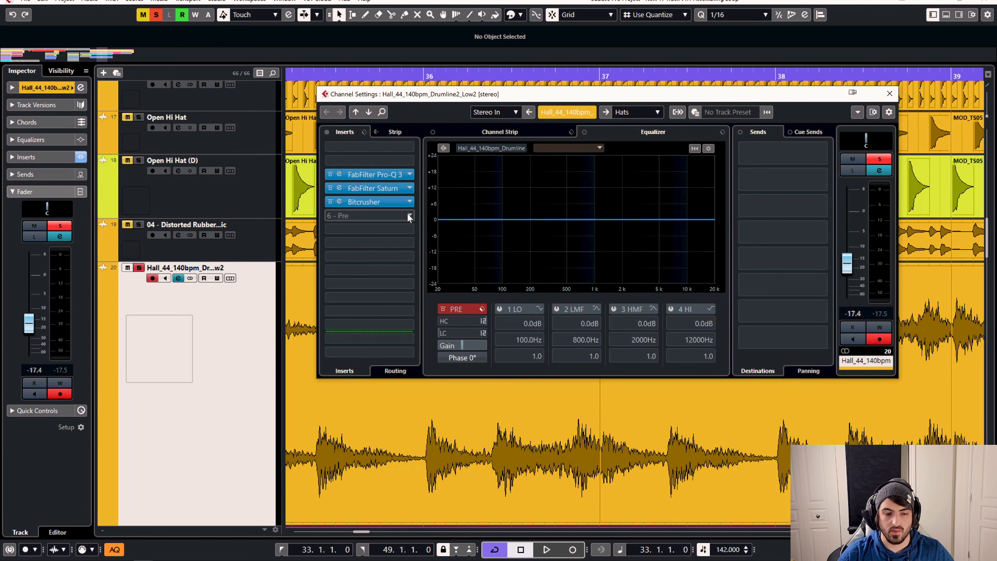
pyautogui.click(407, 216)
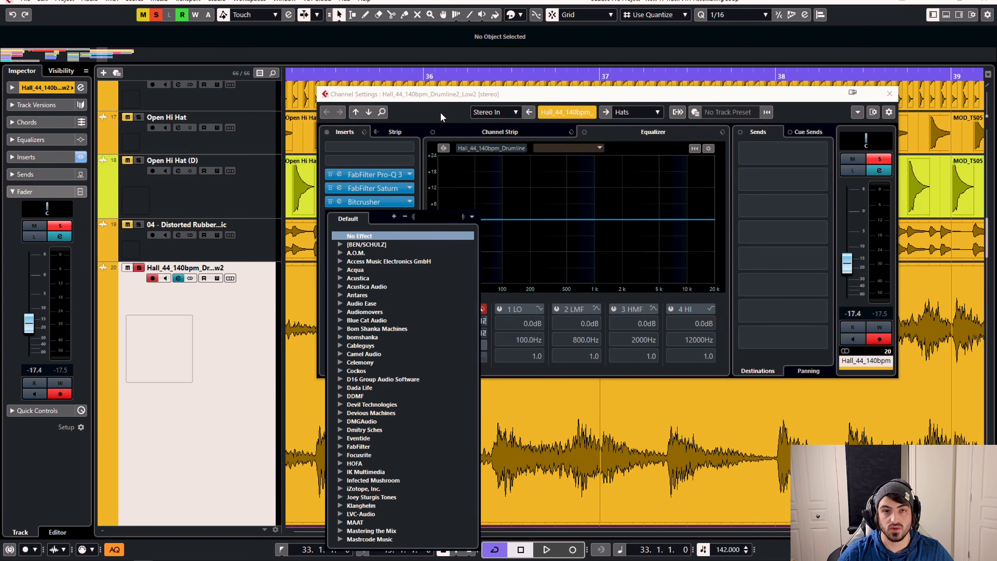
pyautogui.click(423, 117)
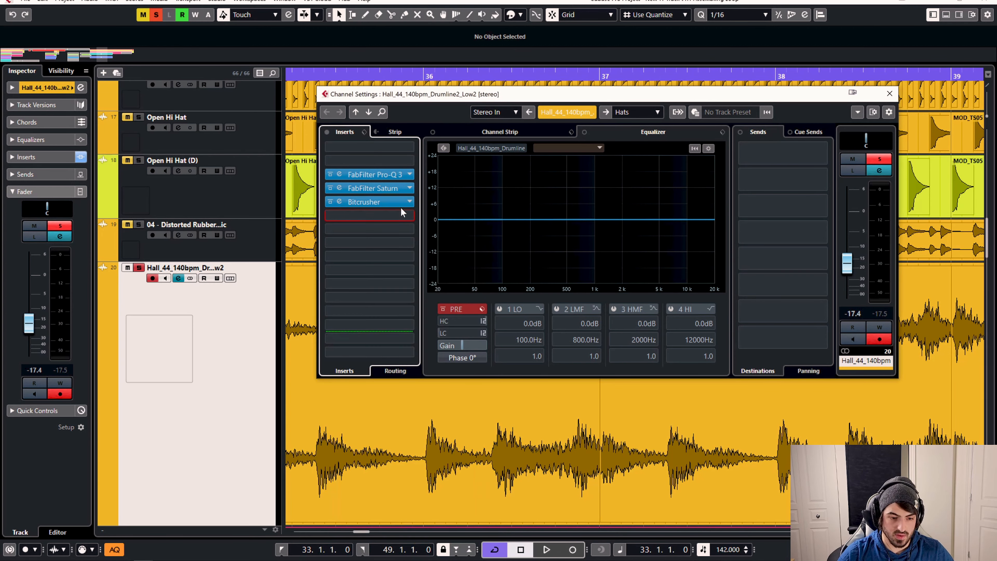
pyautogui.click(408, 215)
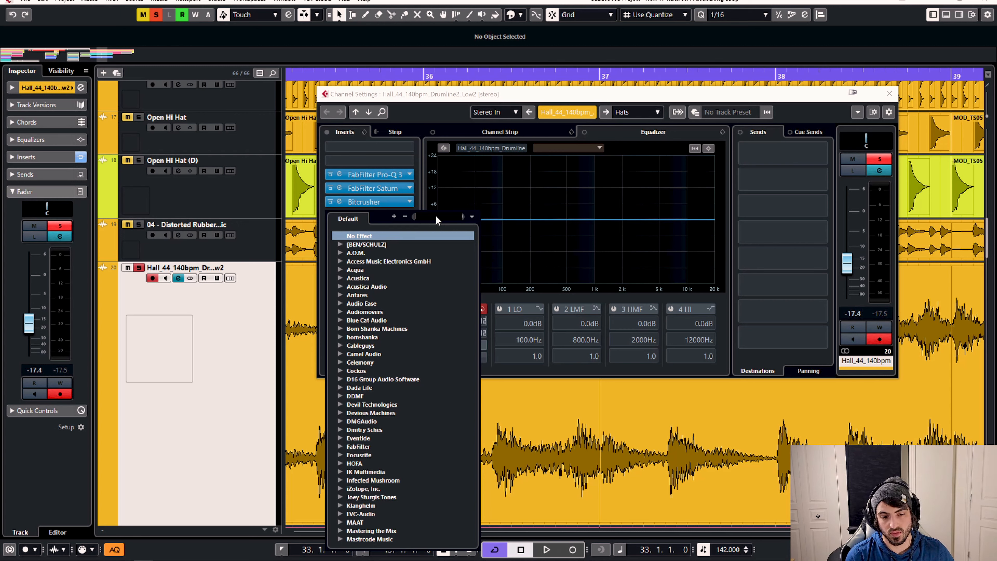
pyautogui.write('l1')
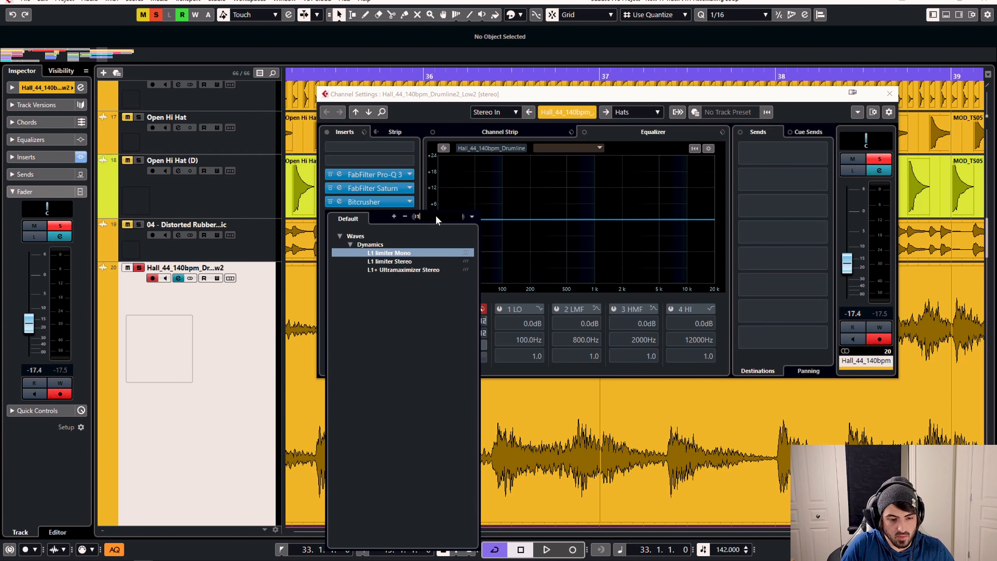
pyautogui.doubleClick(406, 262)
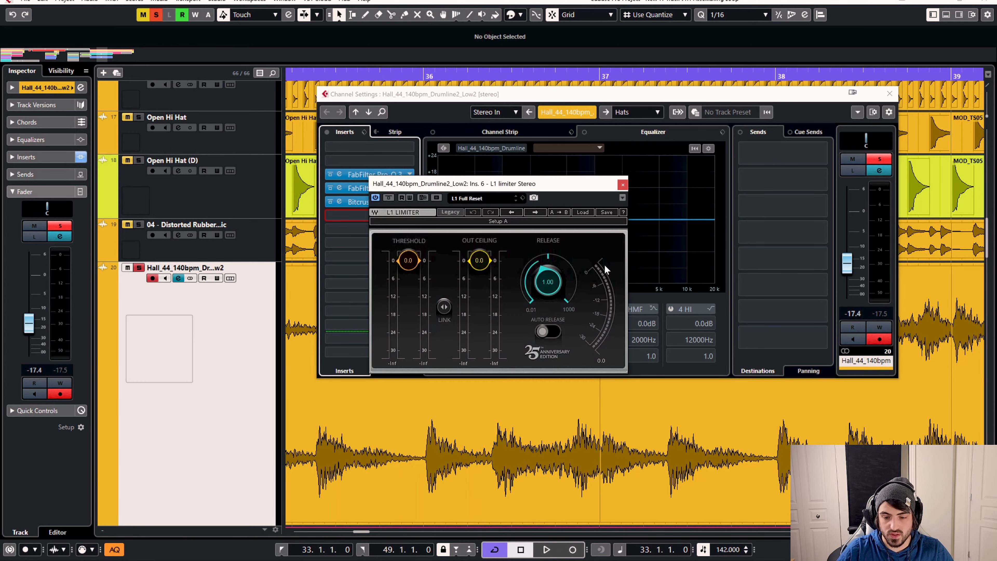
pyautogui.click(547, 331)
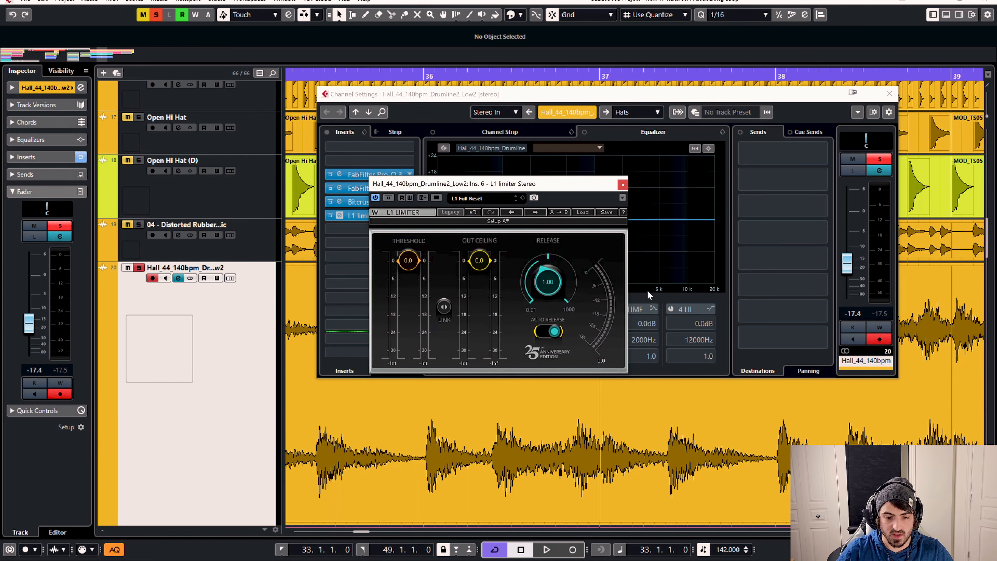
pyautogui.click(889, 94)
pyautogui.moveTo(516, 185); pyautogui.dragTo(579, 167)
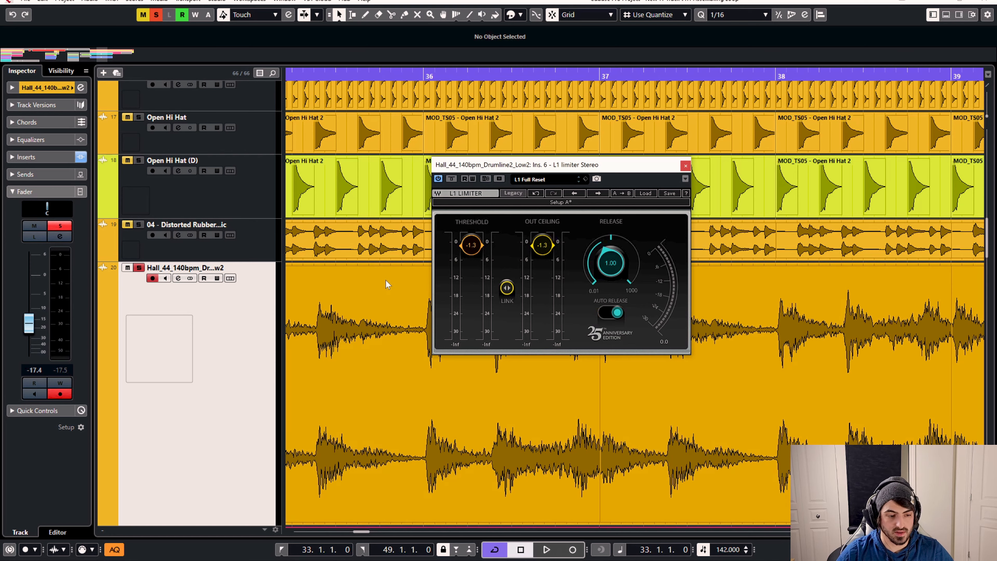
# Lower the limiter's linked threshold and output ceiling to about -9.5 while playing the drumline loop
pyautogui.scroll(-5, 384, 318)
pyautogui.scroll(-3, 706, 349)
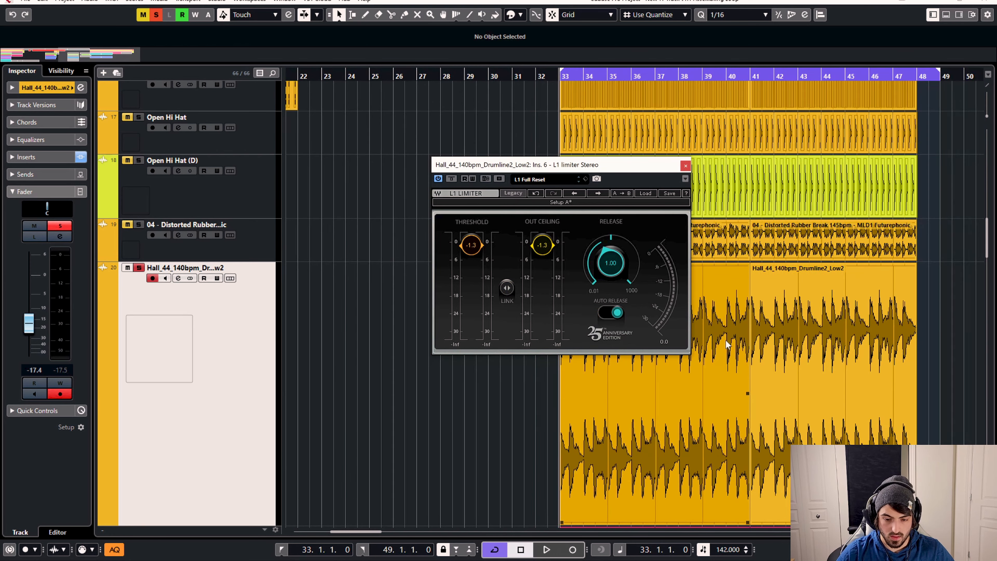
pyautogui.scroll(3, 729, 341)
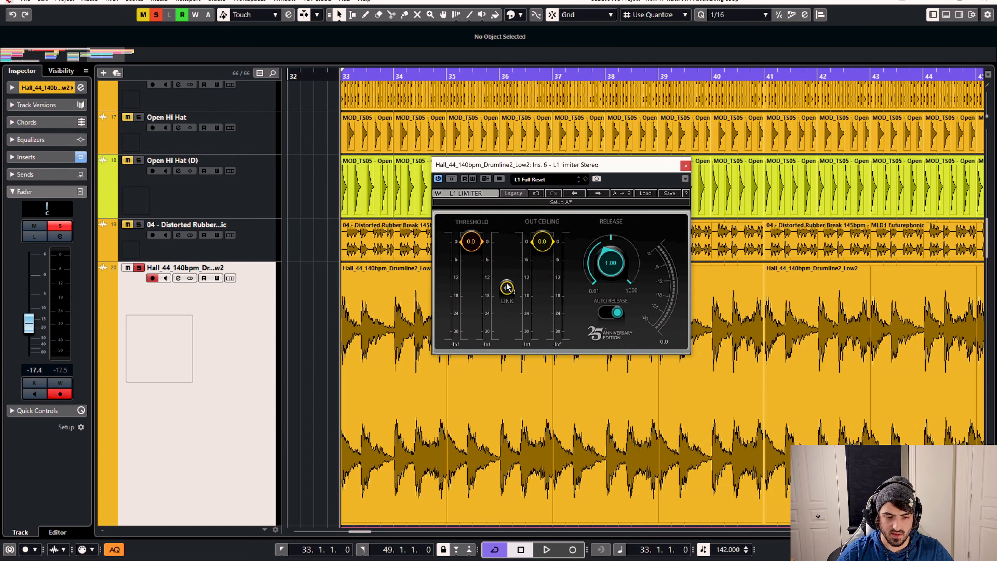
pyautogui.press('space')
pyautogui.moveTo(506, 287); pyautogui.dragTo(506, 292)
pyautogui.press('space')
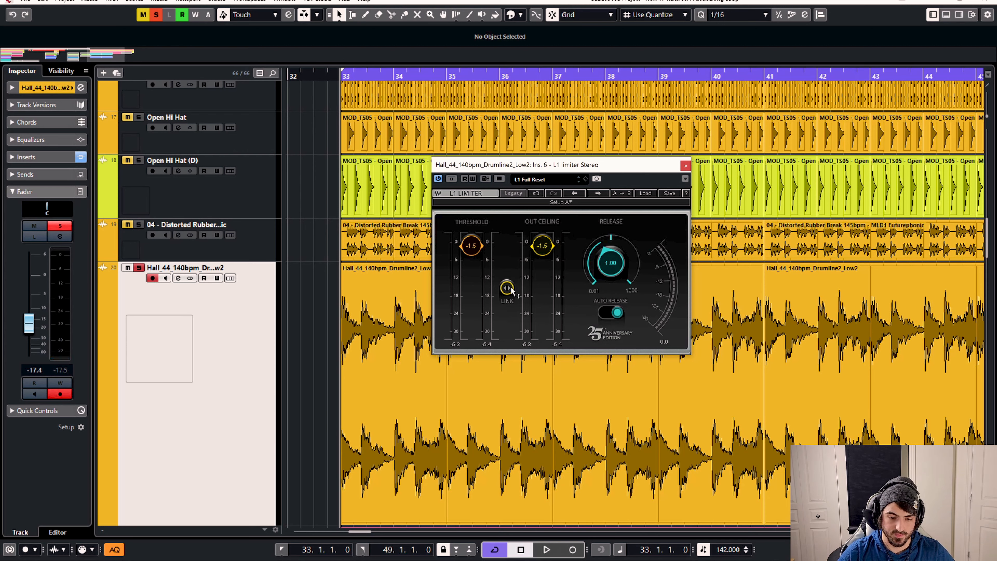
pyautogui.moveTo(506, 288); pyautogui.dragTo(507, 293)
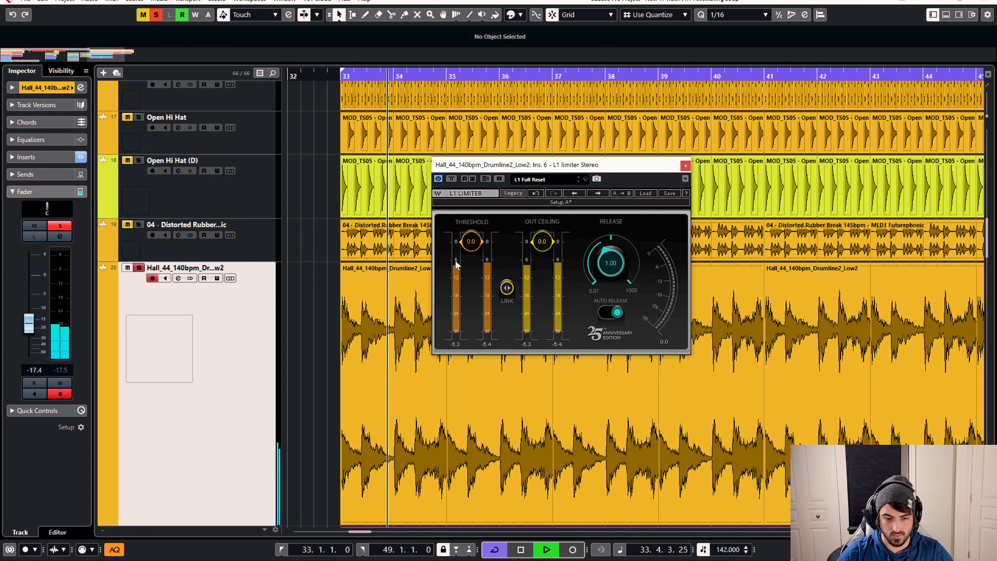
pyautogui.moveTo(507, 288); pyautogui.dragTo(507, 328)
pyautogui.moveTo(506, 288); pyautogui.dragTo(507, 292)
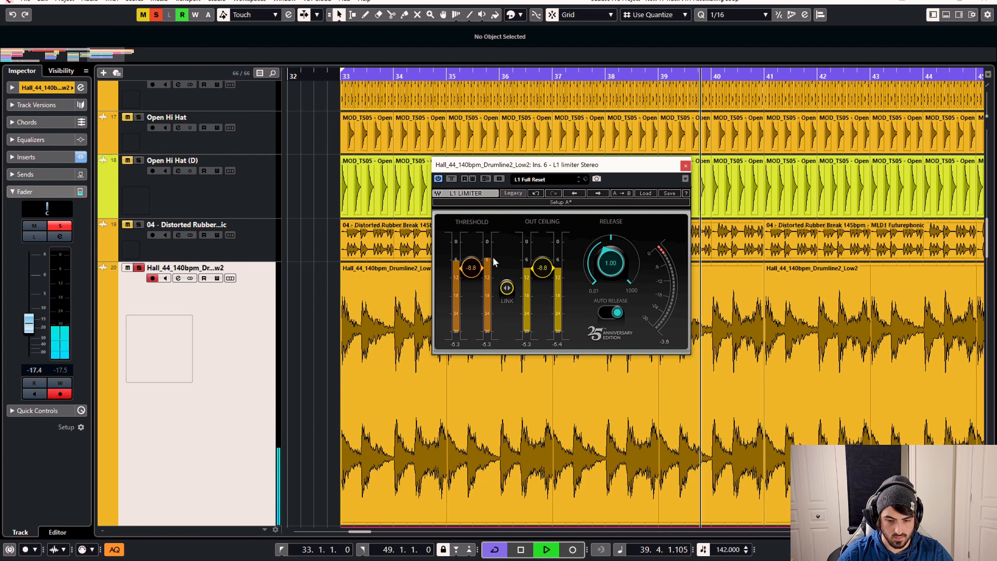
pyautogui.moveTo(507, 288); pyautogui.dragTo(507, 291)
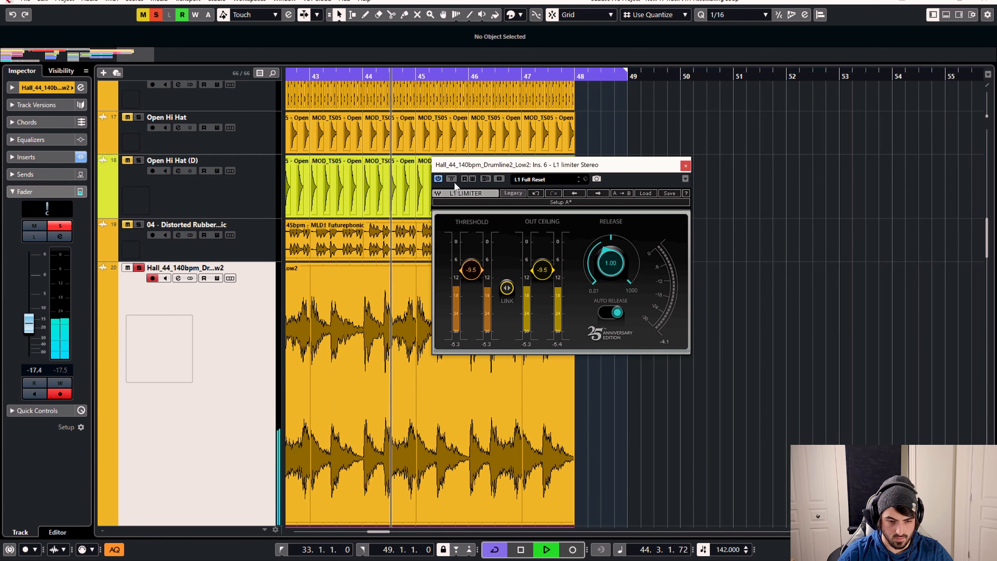
# Compare the drumline with the limiter bypassed and active, leave the limiter active, and stop playback
pyautogui.click(452, 179)
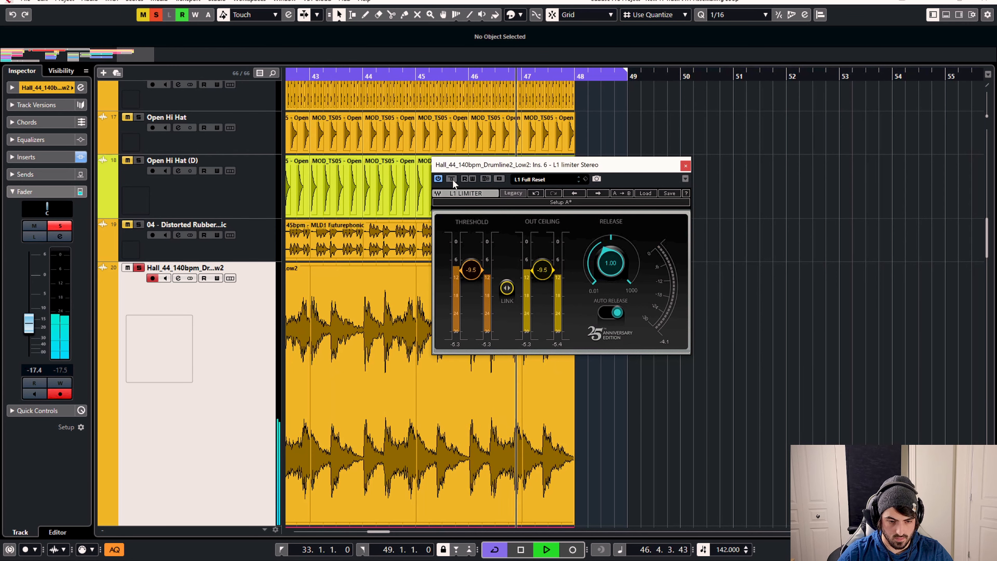
pyautogui.click(452, 179)
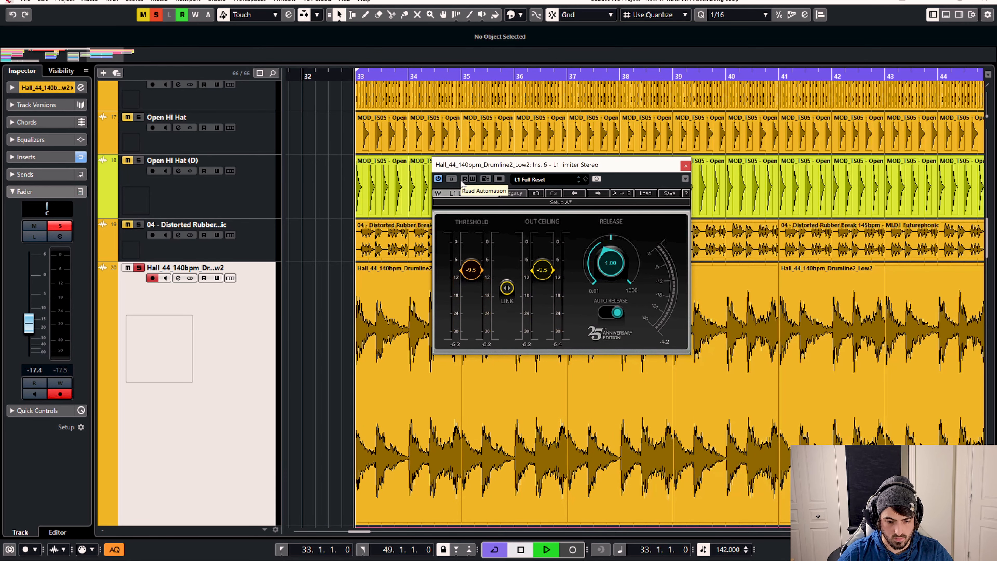
pyautogui.press('space')
# Solo the tracks from the Distorted Rubber loop up through the hi-hats and crash to the NaiL Quad Snare alongside the drumline
pyautogui.click(139, 224)
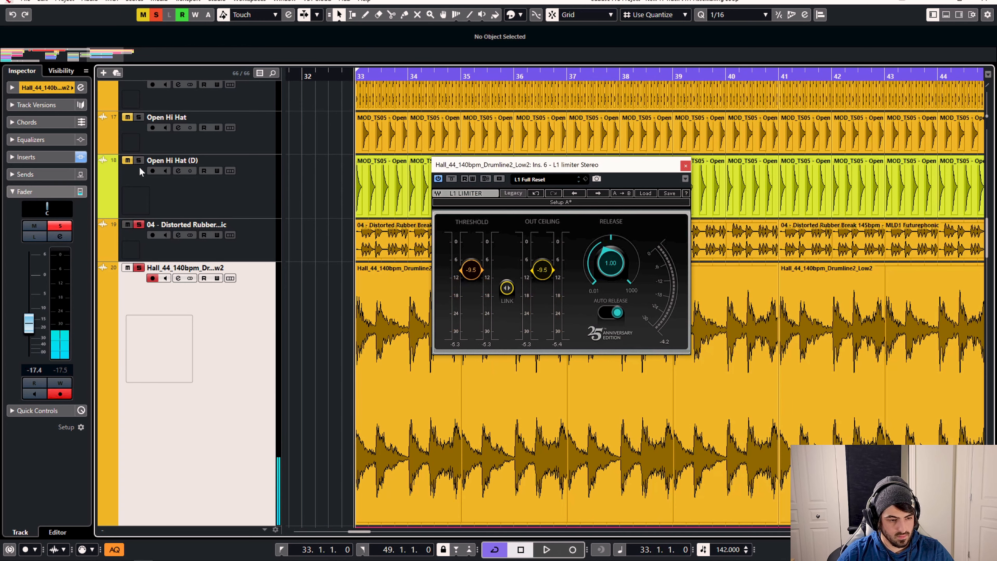
pyautogui.scroll(5, 153, 187)
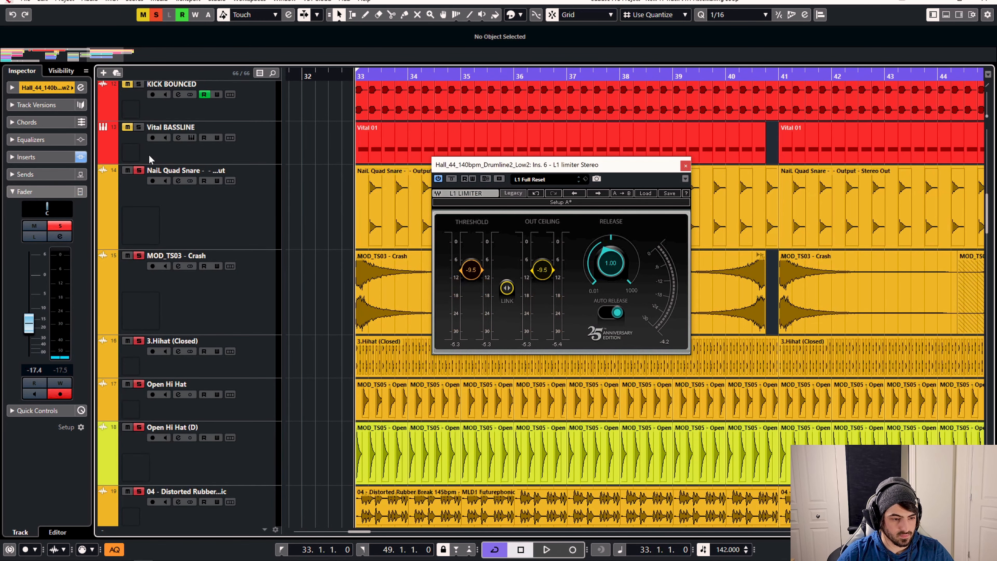
pyautogui.scroll(-5, 196, 195)
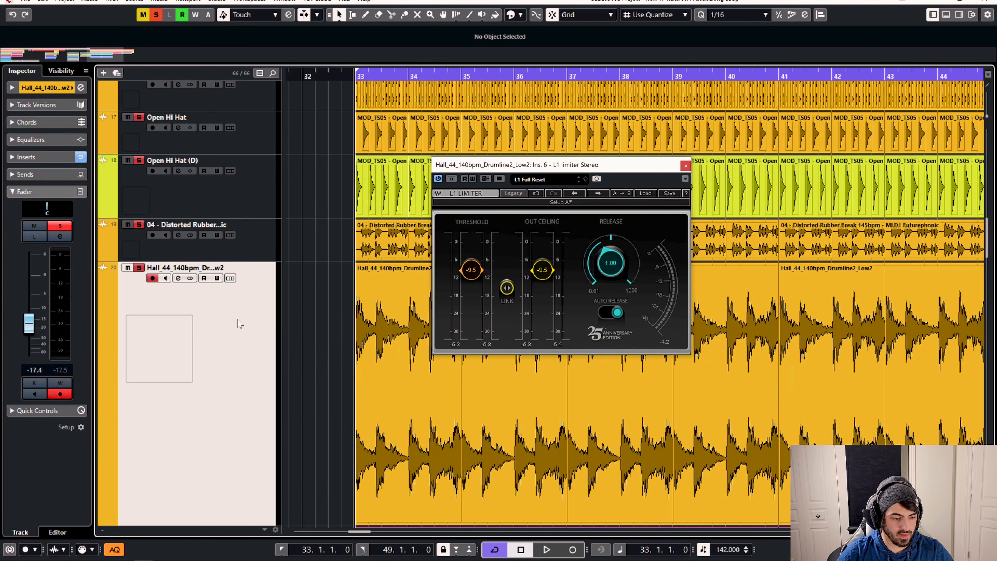
# Open the drumline's channel settings, play the soloed tracks together, and lower the drumline's fader to about -18.9 dB
pyautogui.click(179, 279)
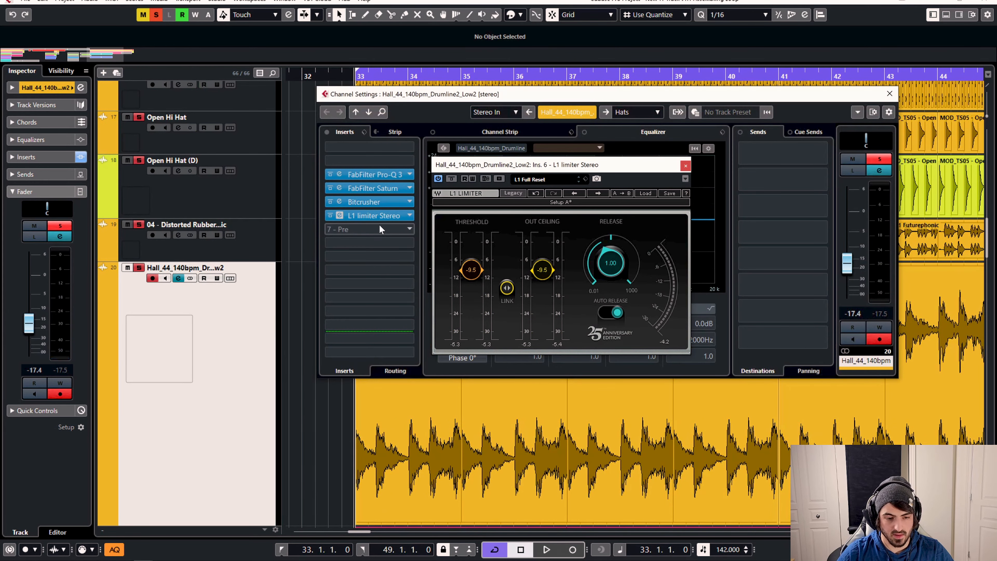
pyautogui.press('space')
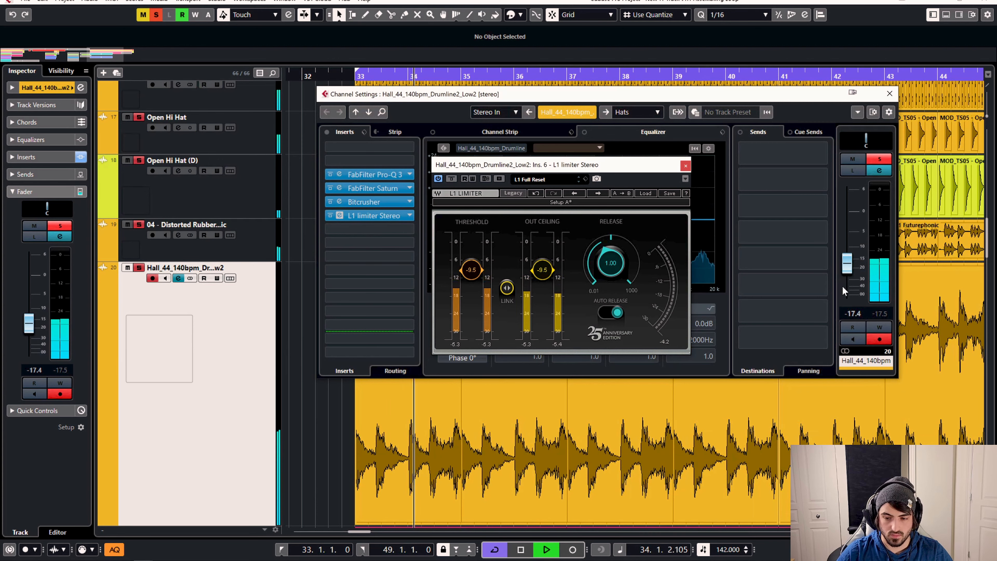
pyautogui.click(847, 272)
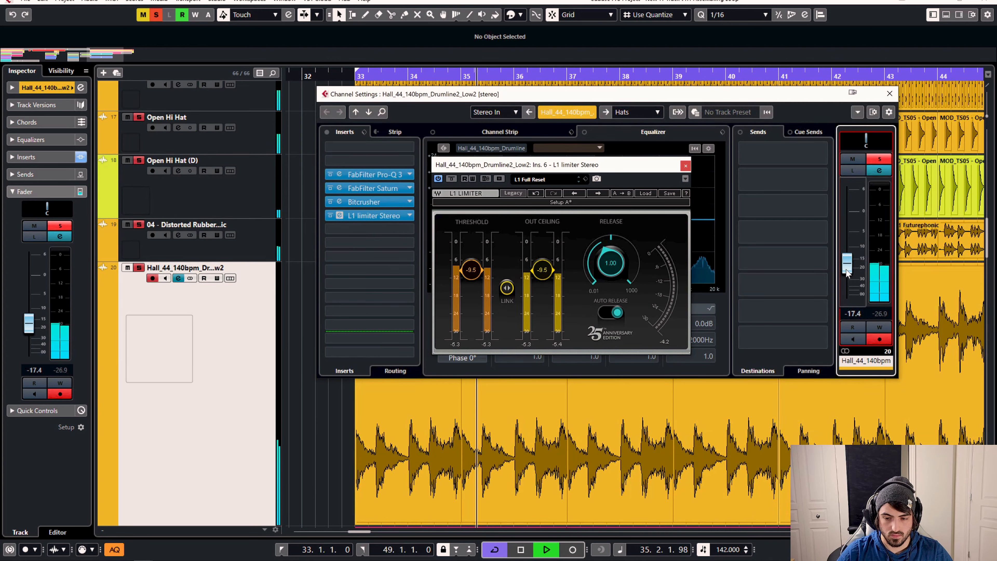
pyautogui.moveTo(847, 270); pyautogui.dragTo(846, 272)
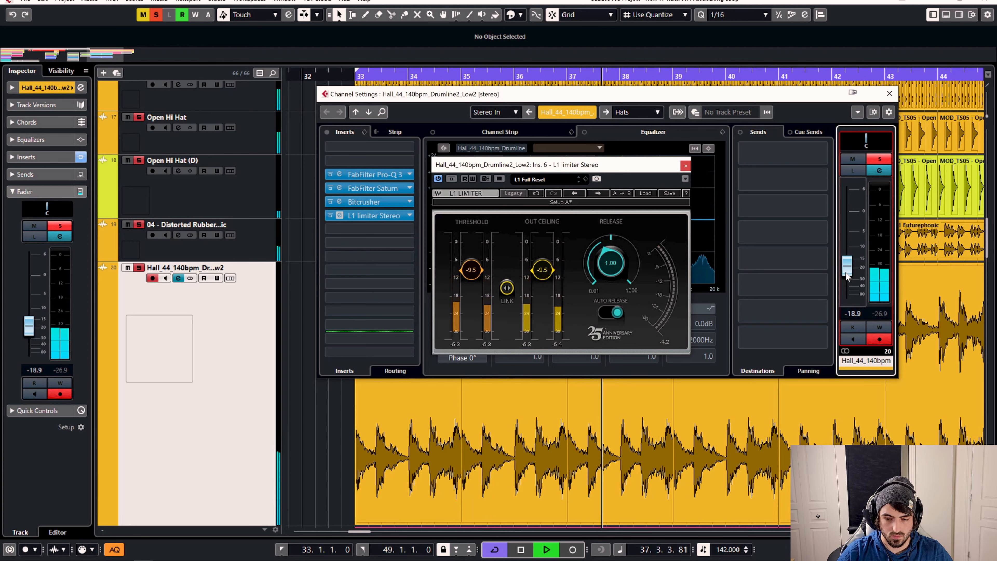
# Stop playback, close the limiter, and add a Chamber Verb - Med - Valhalla send to the soloed drumline at about -29.2 dB
pyautogui.press('space')
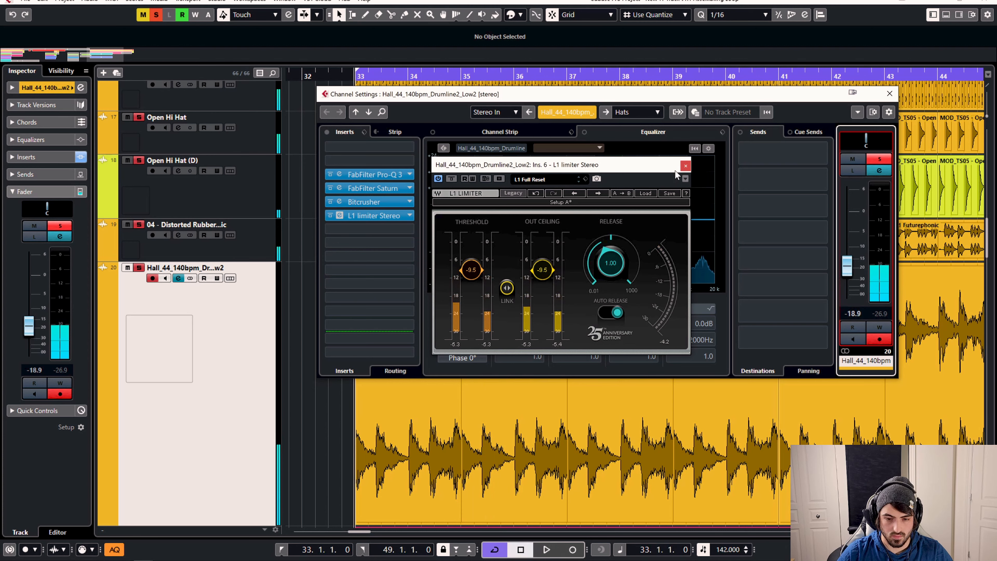
pyautogui.click(685, 165)
pyautogui.click(818, 151)
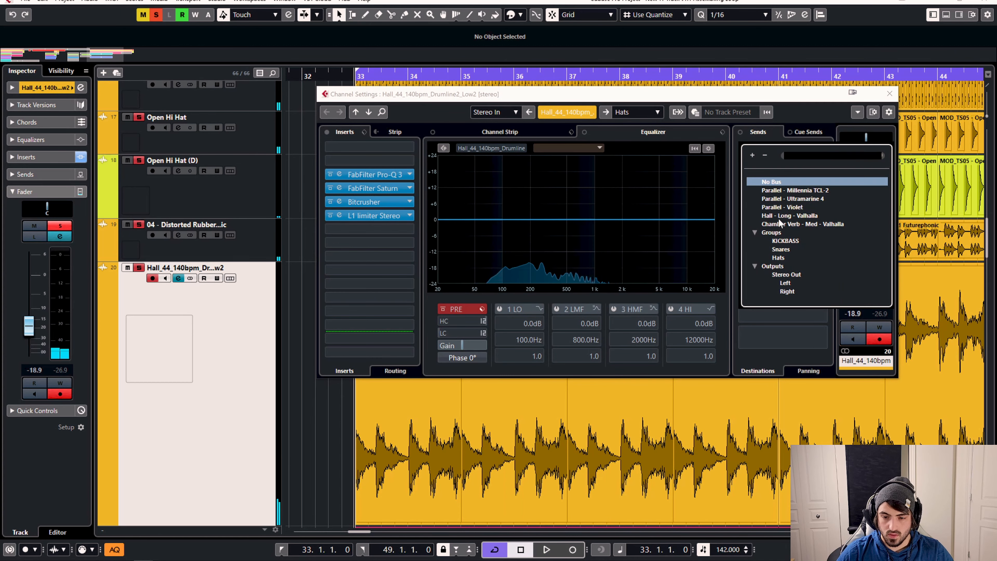
pyautogui.click(800, 223)
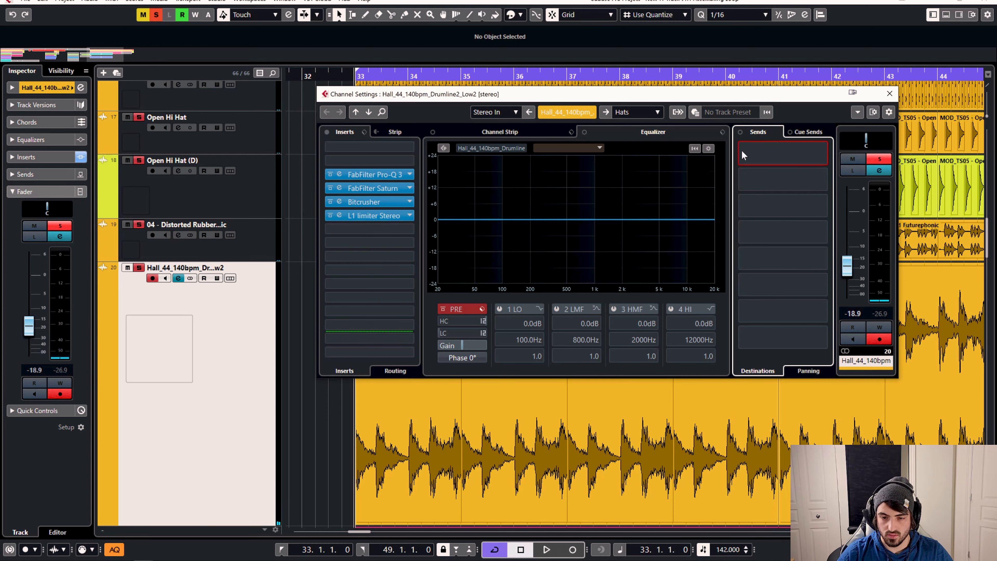
pyautogui.click(879, 159)
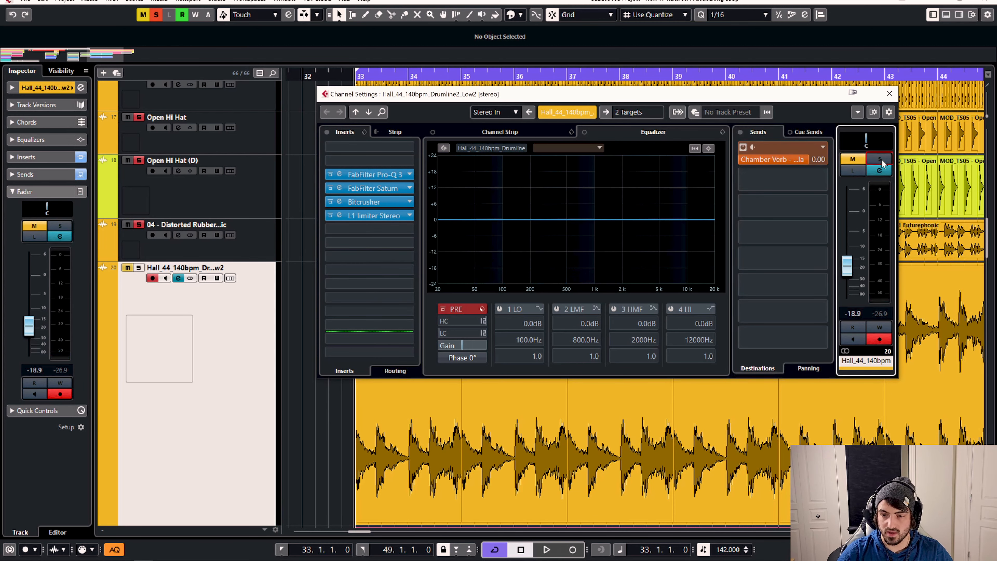
pyautogui.moveTo(793, 159); pyautogui.dragTo(711, 171)
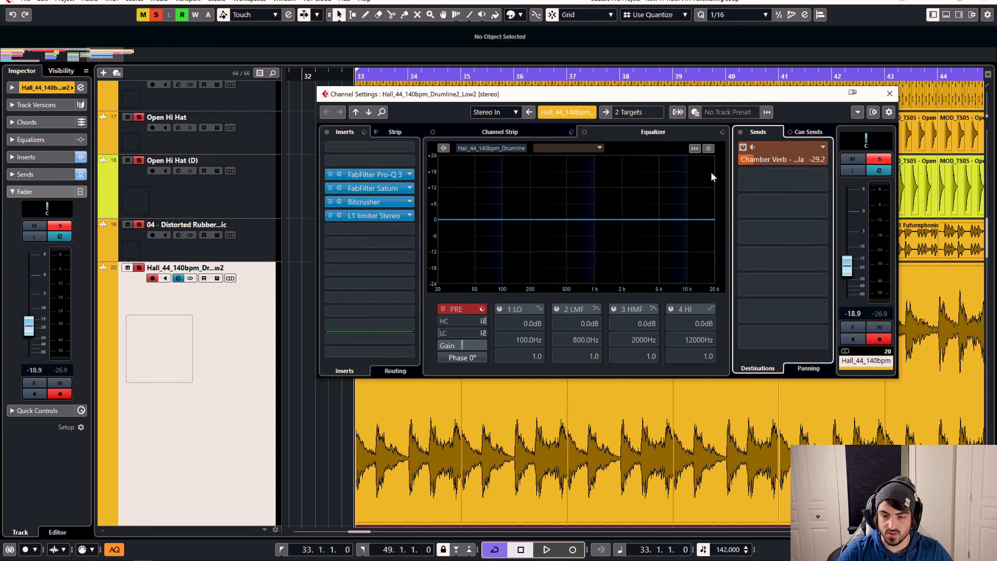
# Play the drumline on its own and raise its Chamber Verb send to about -25.6 dB
pyautogui.press('space')
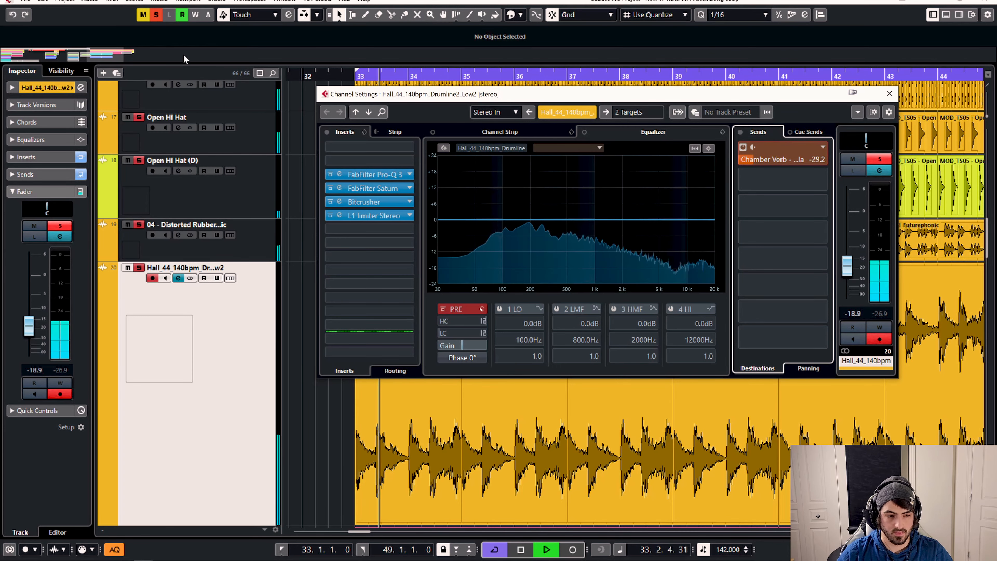
pyautogui.click(159, 15)
pyautogui.press('s')
pyautogui.click(179, 278)
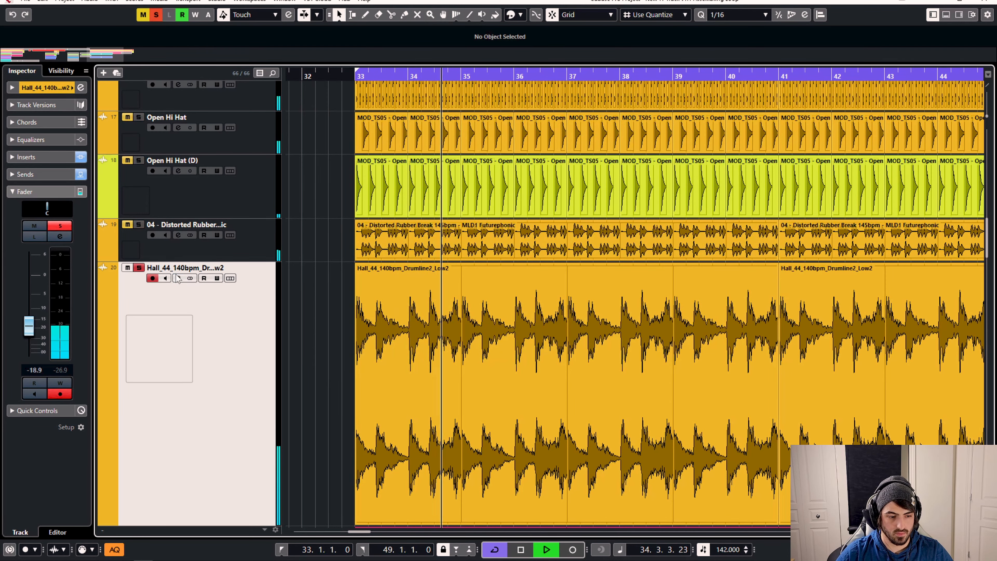
pyautogui.click(179, 278)
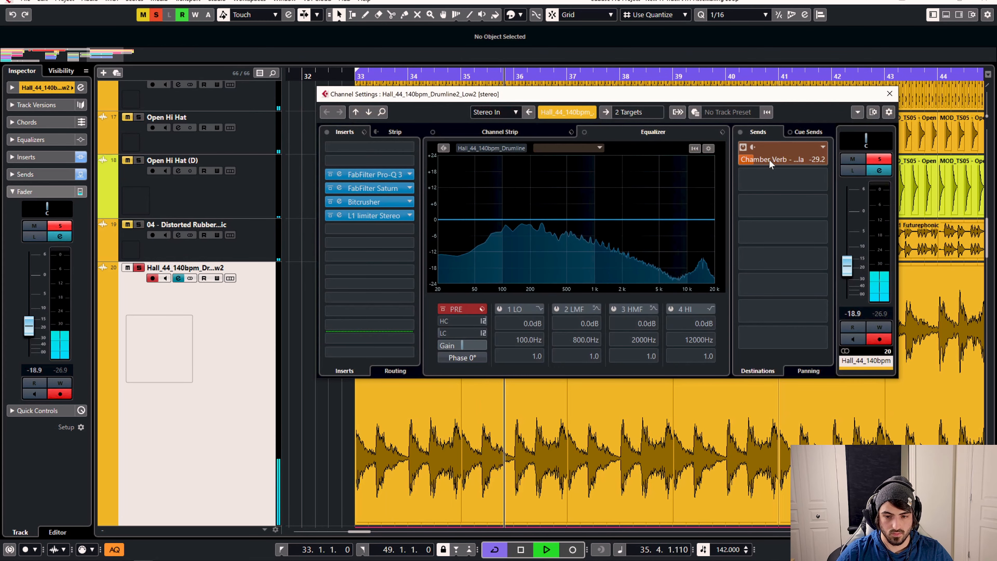
pyautogui.moveTo(812, 159); pyautogui.dragTo(790, 163)
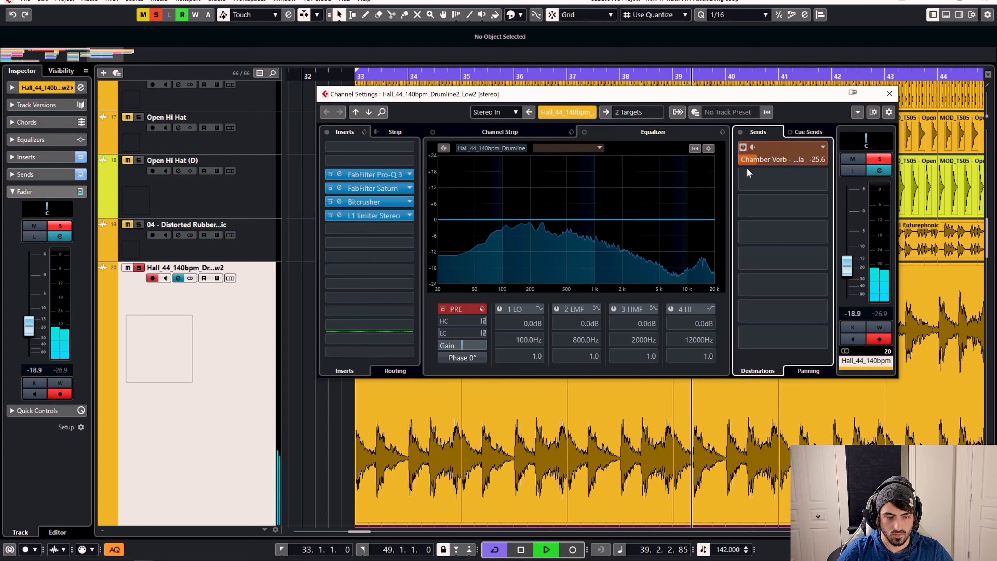
# Move the drumline's Pro-Q 3 insert below the L1 limiter and slightly lower its low cut frequency
pyautogui.moveTo(373, 174); pyautogui.dragTo(377, 230)
pyautogui.click(382, 227)
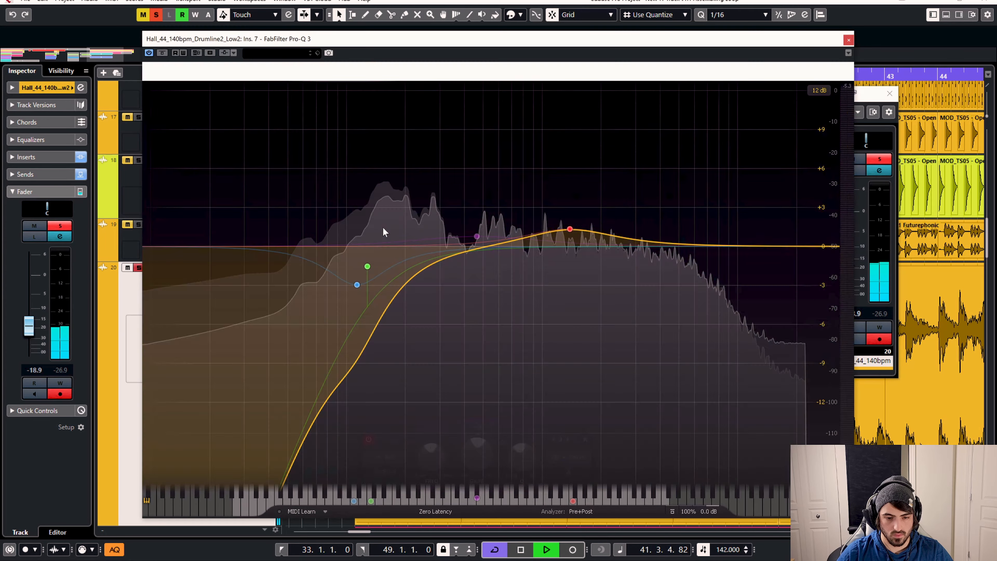
pyautogui.moveTo(367, 267); pyautogui.dragTo(358, 267)
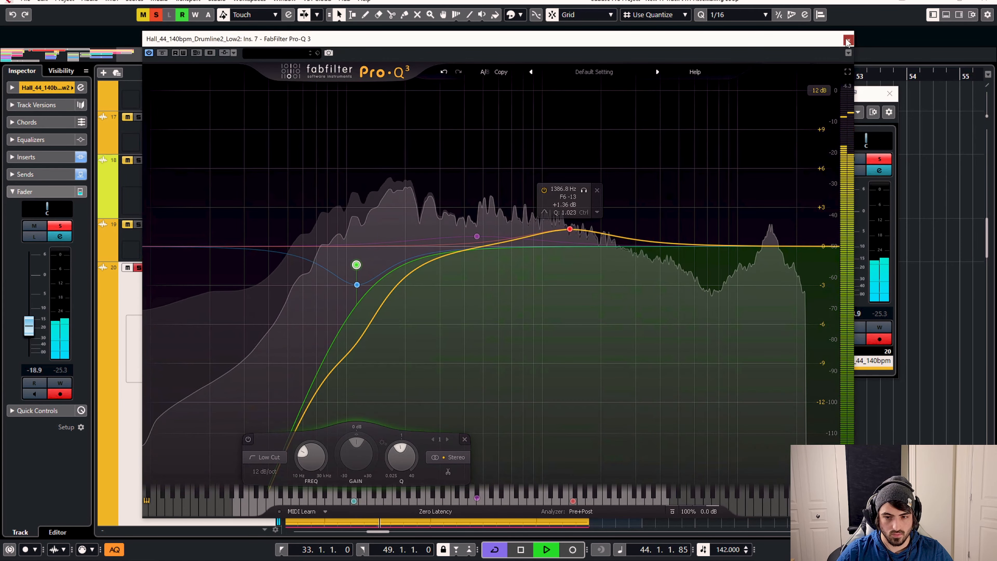
pyautogui.click(848, 40)
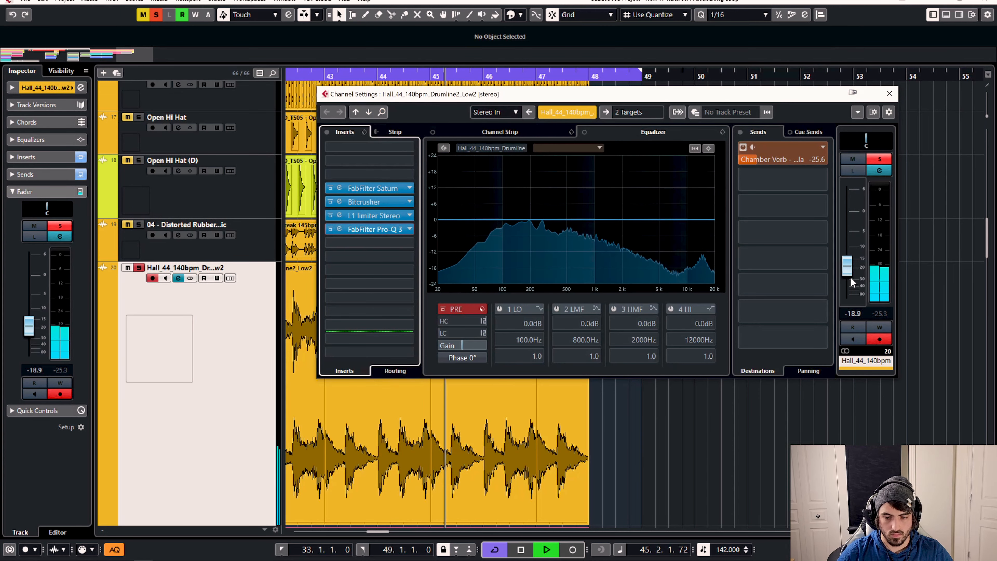
# Reset the drumline's peak meter and raise its fader to about -18.0 dB
pyautogui.click(880, 313)
pyautogui.moveTo(841, 278); pyautogui.dragTo(853, 272)
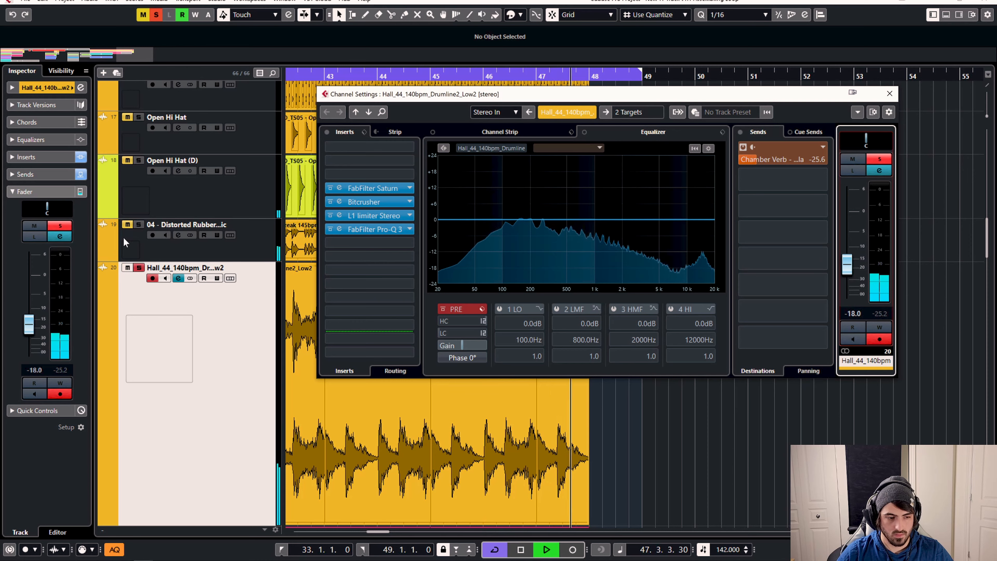
# Solo the tracks from the Distorted Rubber loop up through the hi-hats, crash, snare, bassline and KICK BOUNCED alongside the drumline, and stop playback
pyautogui.click(138, 225)
pyautogui.click(138, 161)
pyautogui.click(139, 117)
pyautogui.click(139, 103)
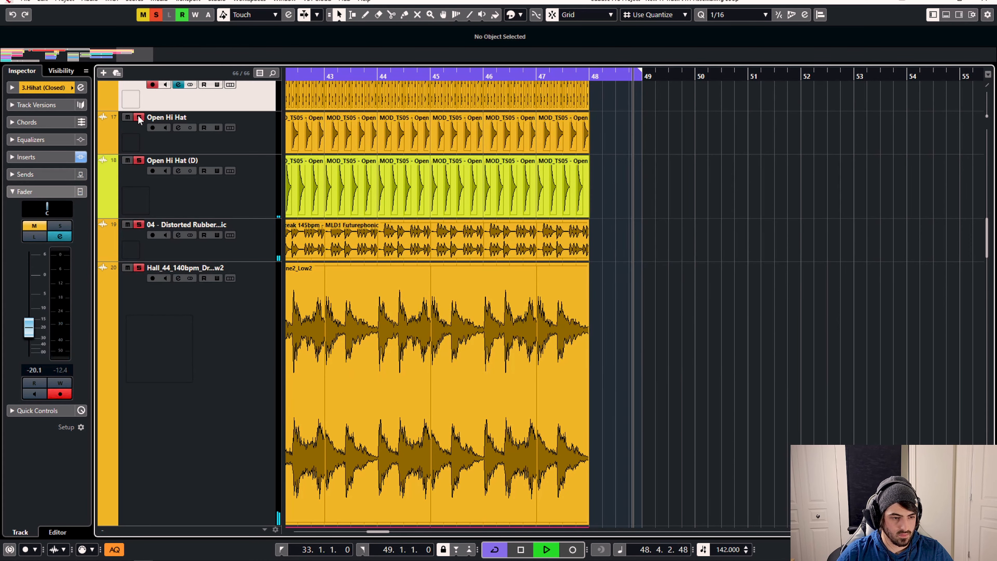
pyautogui.scroll(3, 140, 114)
pyautogui.click(139, 167)
pyautogui.click(139, 251)
pyautogui.scroll(3, 151, 239)
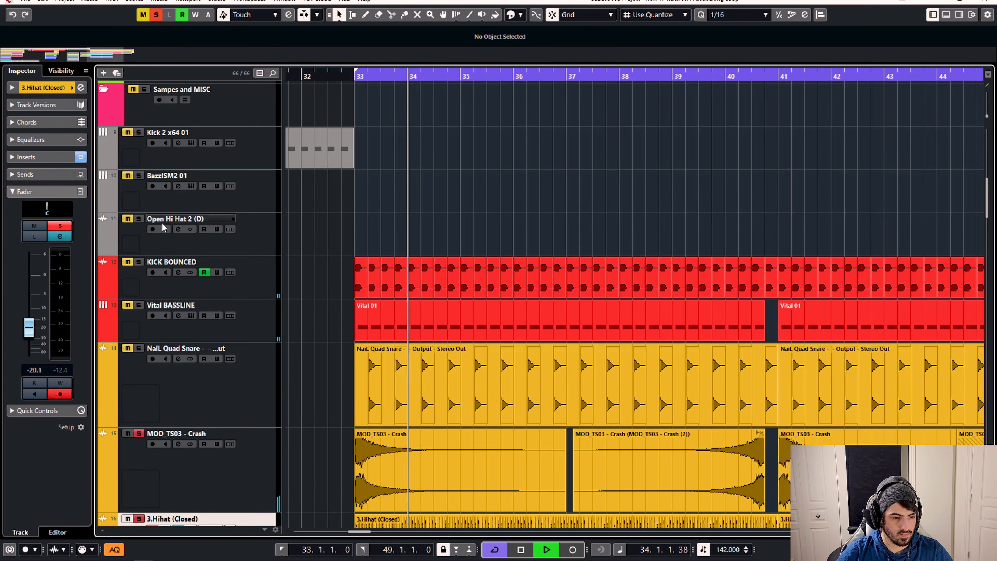
pyautogui.click(139, 348)
pyautogui.press('space')
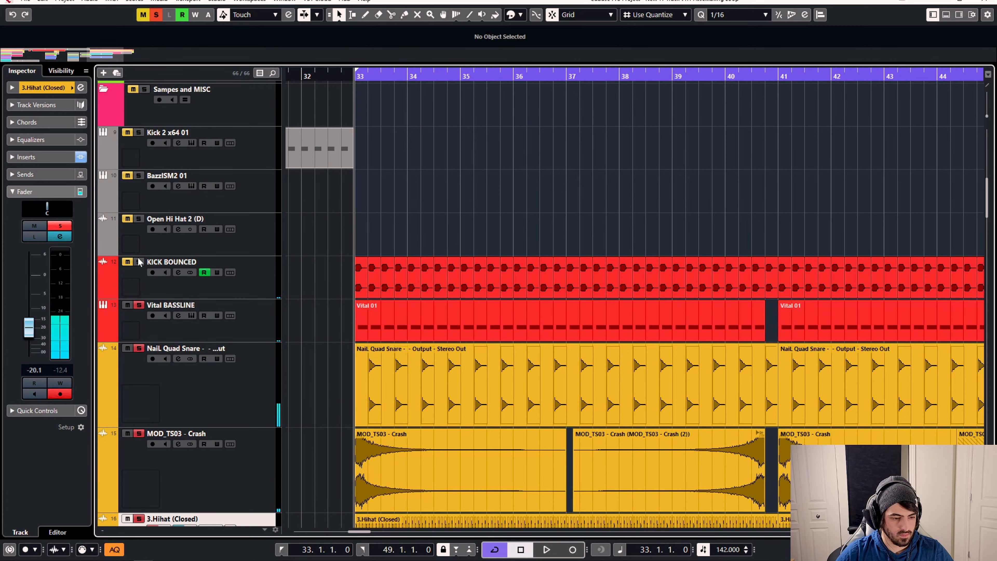
# Play the soloed kick, bassline and percussion tracks together from bar 33 to check the balance, and stop playback
pyautogui.scroll(-3, 530, 218)
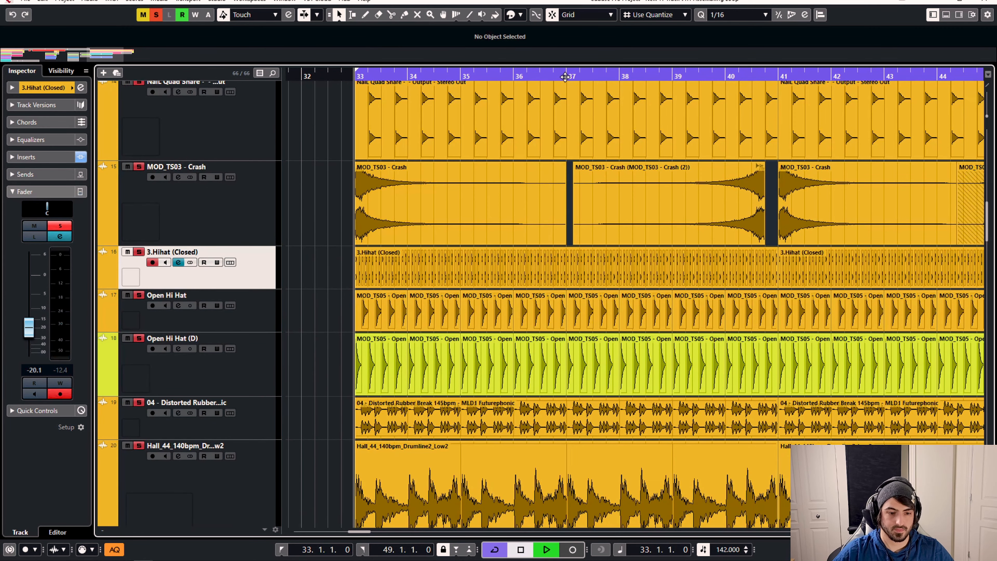
pyautogui.press('space')
pyautogui.scroll(-2, 522, 146)
pyautogui.scroll(2, 522, 146)
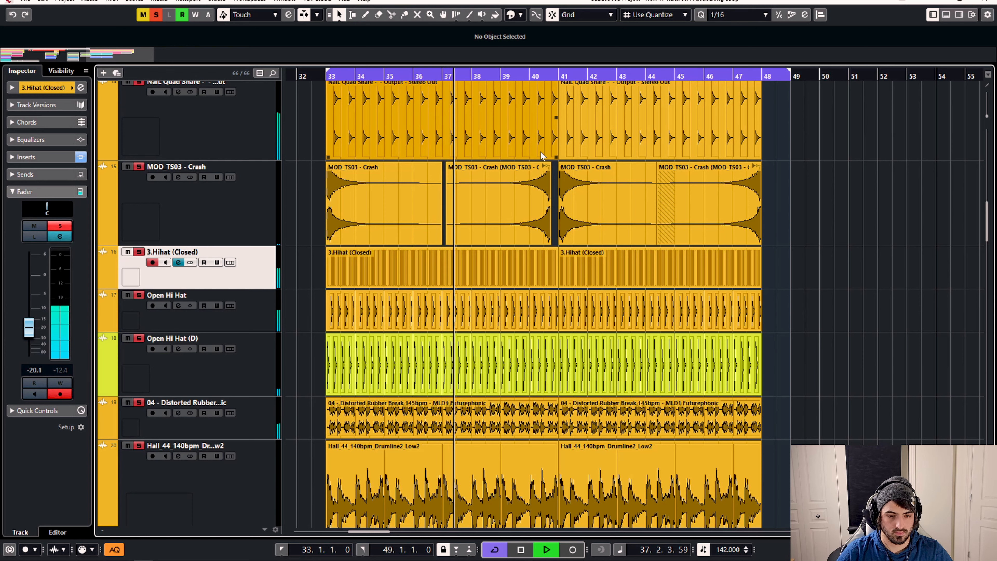
pyautogui.press('space')
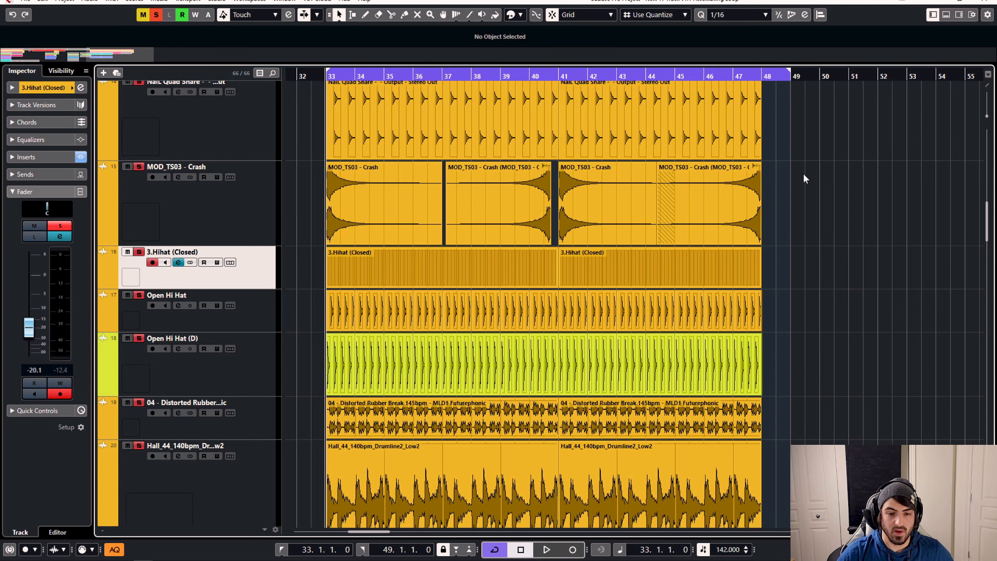
# Unsolo the tracks from the NaiL Quad Snare down to the drumline, keeping only KICK BOUNCED and Vital BASSLINE soloed
pyautogui.scroll(4, 375, 166)
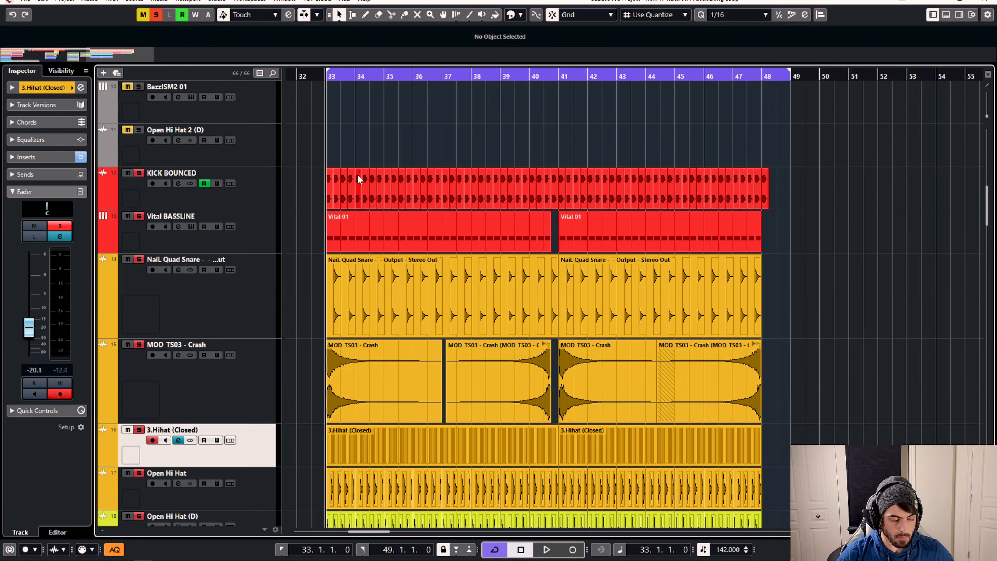
pyautogui.click(259, 187)
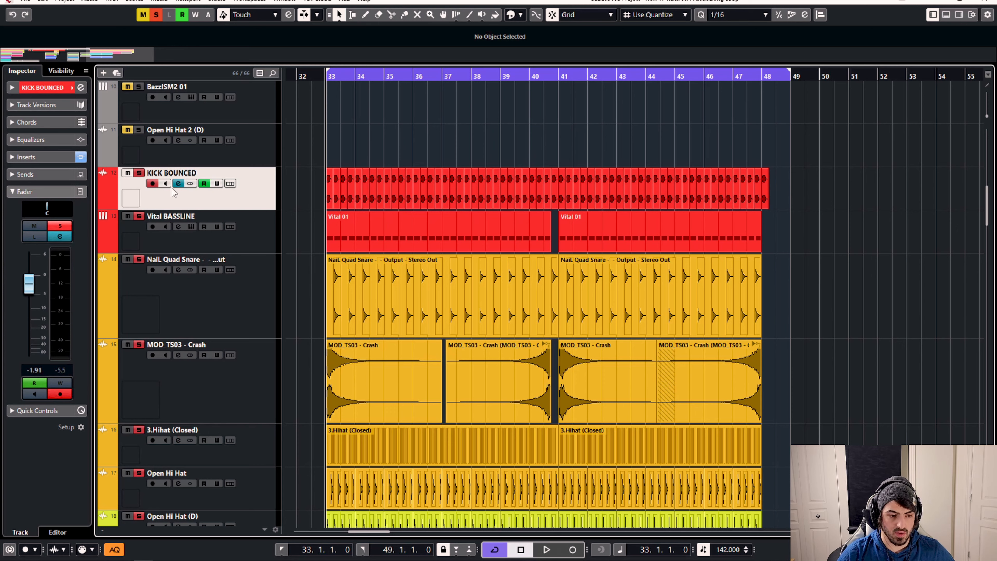
pyautogui.click(226, 243)
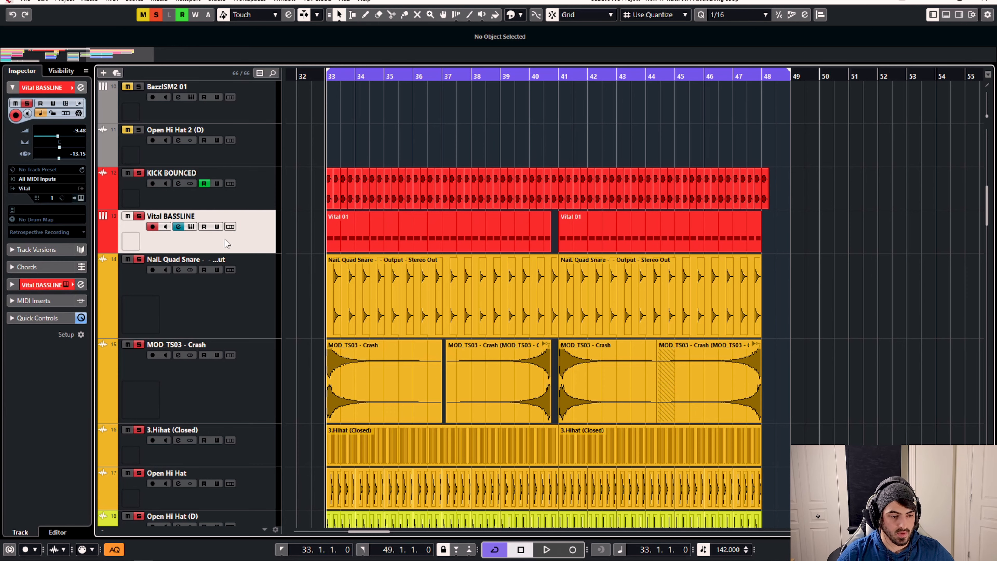
pyautogui.click(243, 197)
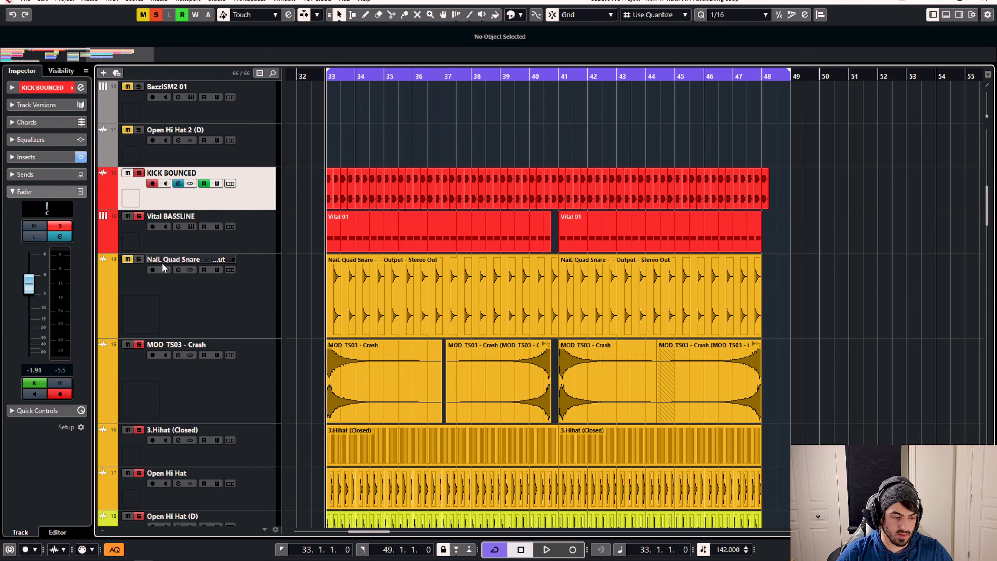
pyautogui.scroll(-5, 164, 268)
pyautogui.click(230, 262)
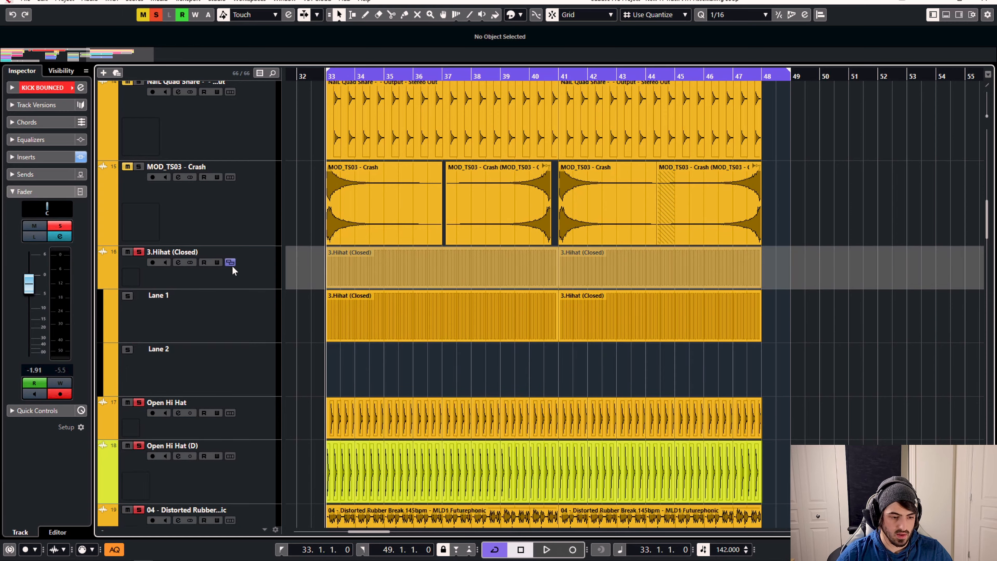
pyautogui.click(230, 262)
pyautogui.click(261, 271)
pyautogui.scroll(-10, 262, 274)
pyautogui.click(267, 216)
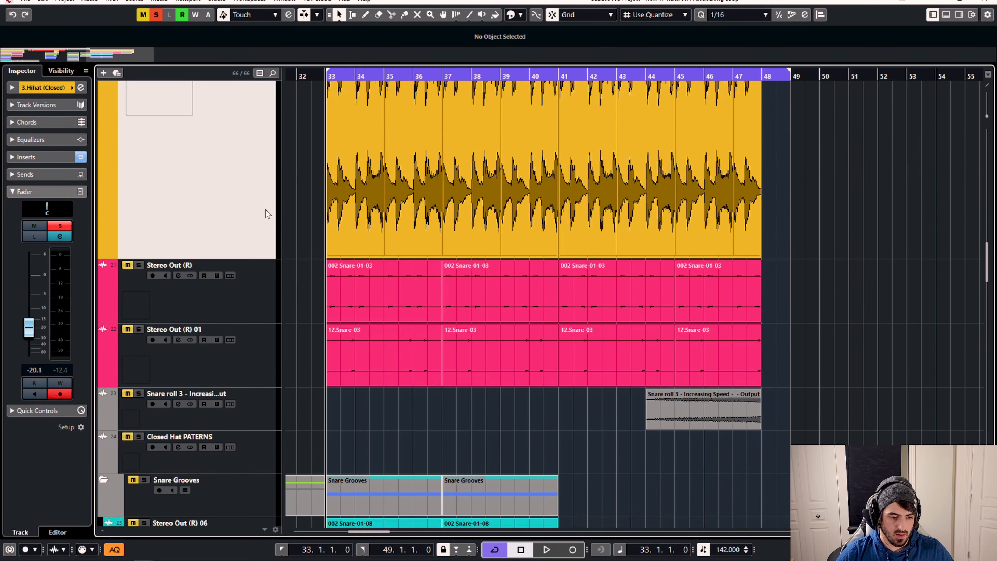
# Move the Stereo Out (R), Stereo Out (R) 01 and Snare roll 3 tracks directly below the NaiL Quad Snare
pyautogui.scroll(5, 268, 218)
pyautogui.scroll(-3, 267, 232)
pyautogui.click(252, 366)
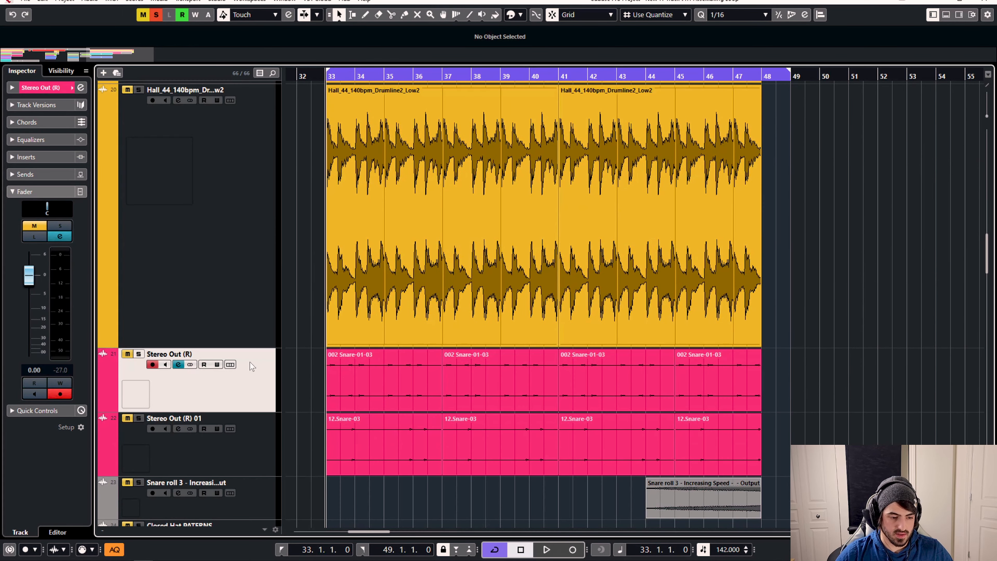
pyautogui.keyDown('ctrl'); pyautogui.click(247, 443); pyautogui.keyUp('ctrl')
pyautogui.keyDown('ctrl'); pyautogui.click(248, 489); pyautogui.keyUp('ctrl')
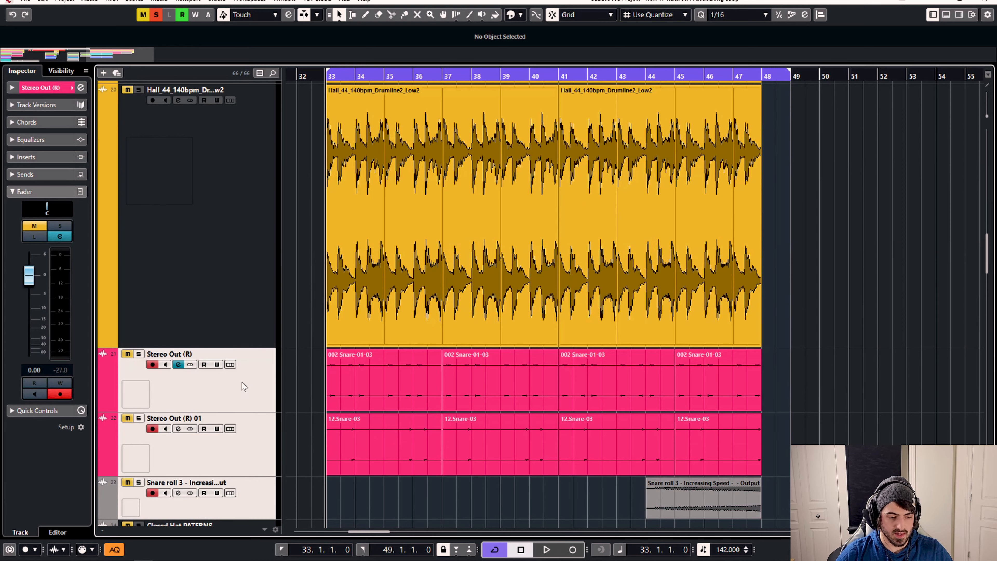
pyautogui.scroll(14, 260, 85)
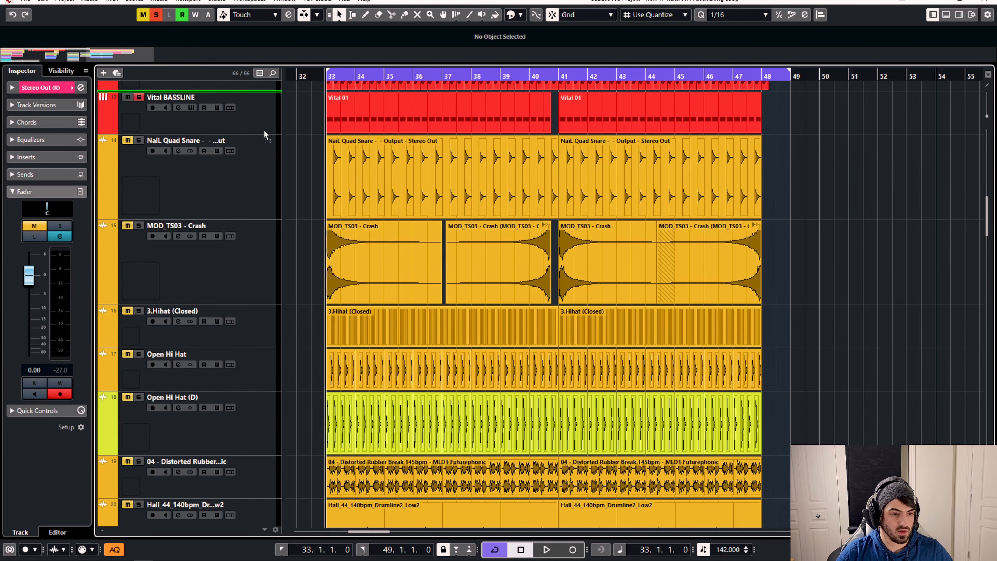
pyautogui.moveTo(264, 131); pyautogui.dragTo(254, 226)
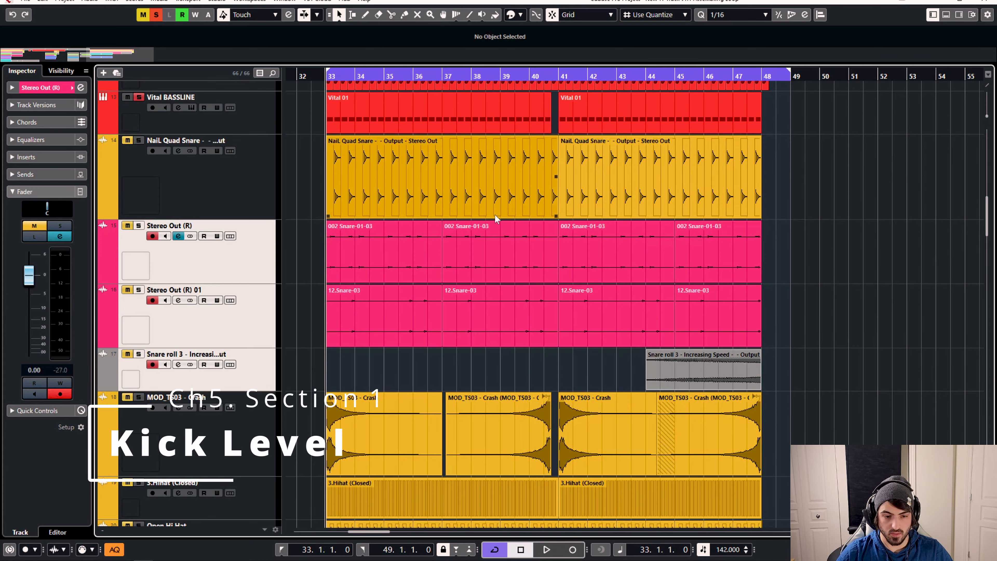
# Select the KICK BOUNCED track and play the kick and bassline briefly to check the kick's level
pyautogui.scroll(3, 246, 213)
pyautogui.click(258, 173)
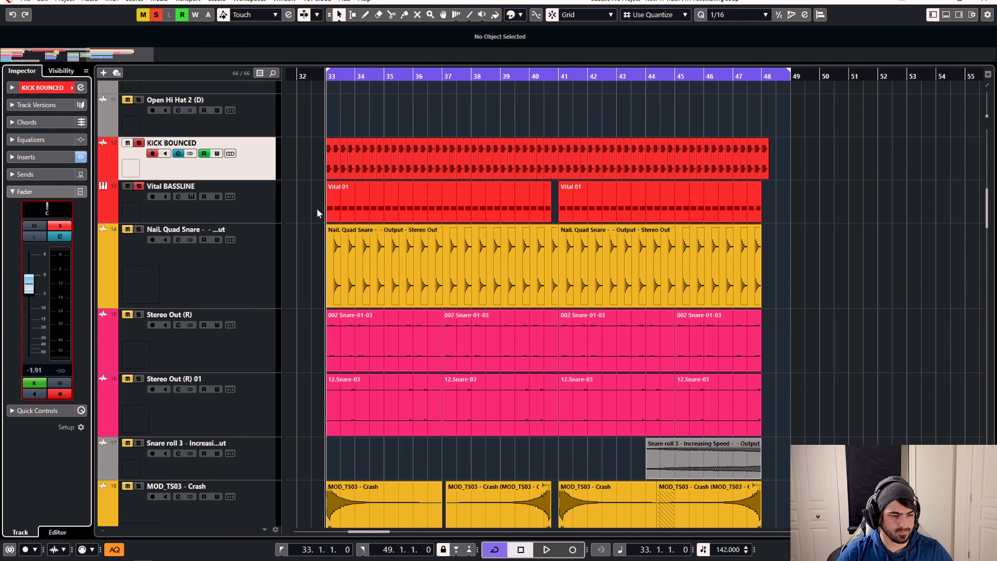
pyautogui.press('space')
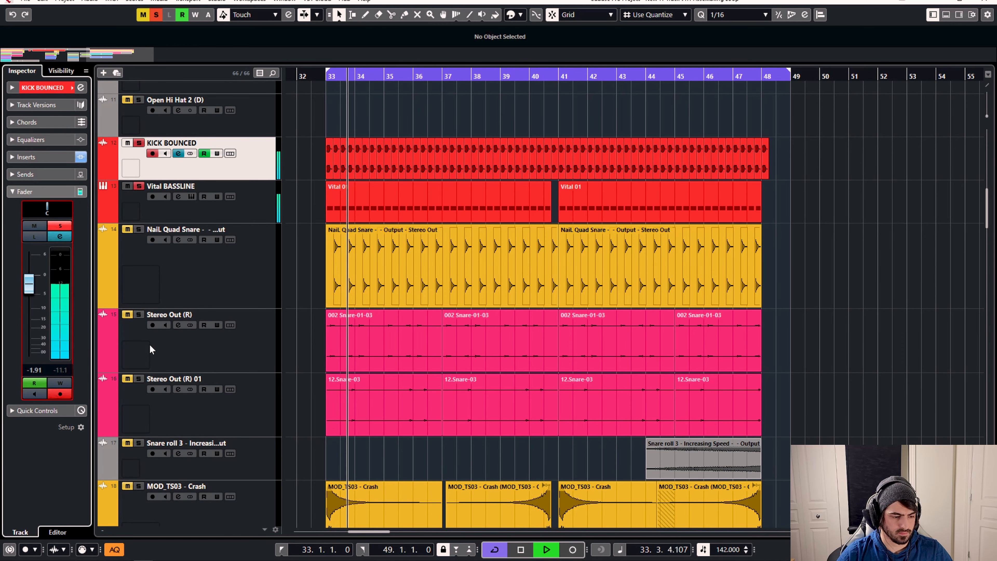
pyautogui.press('space')
# Show the Vital BASSLINE's audio fader and play it with the kick to check the bass level
pyautogui.click(203, 213)
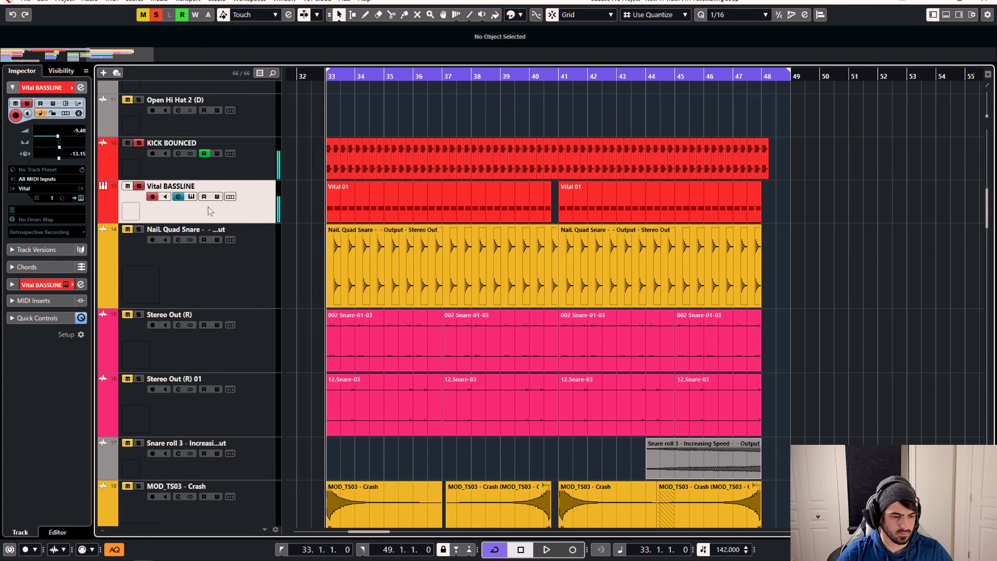
pyautogui.click(48, 285)
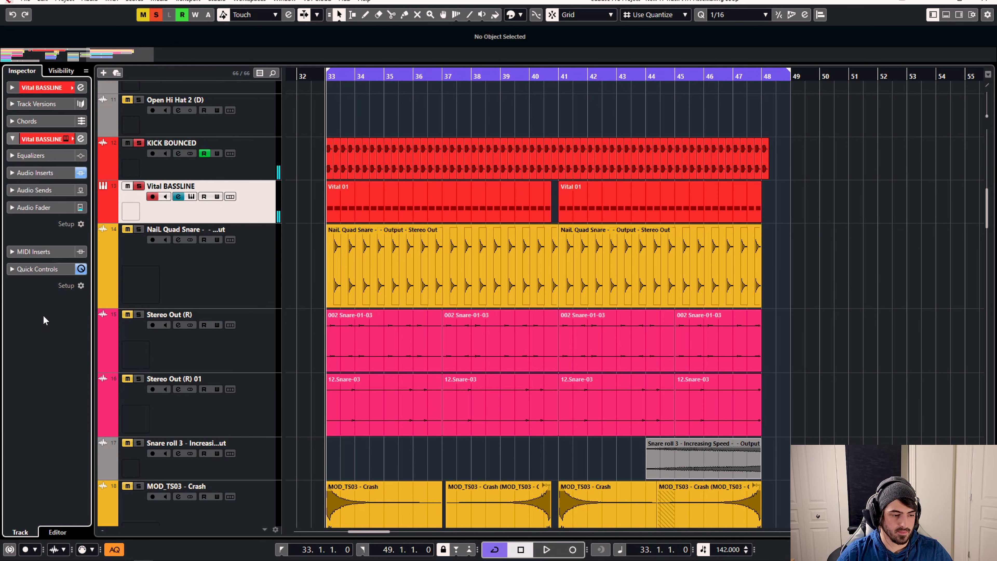
pyautogui.click(44, 208)
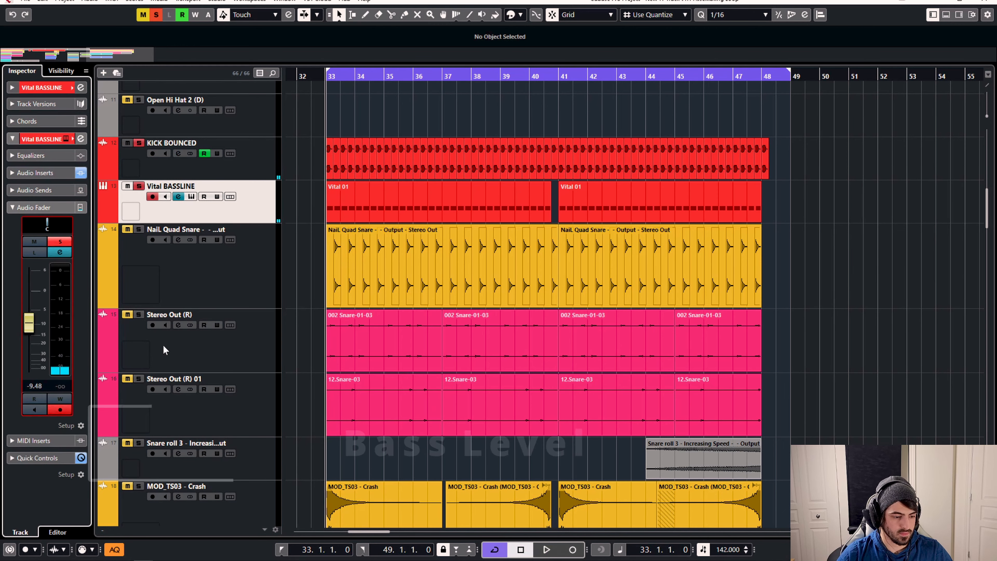
pyautogui.press('space')
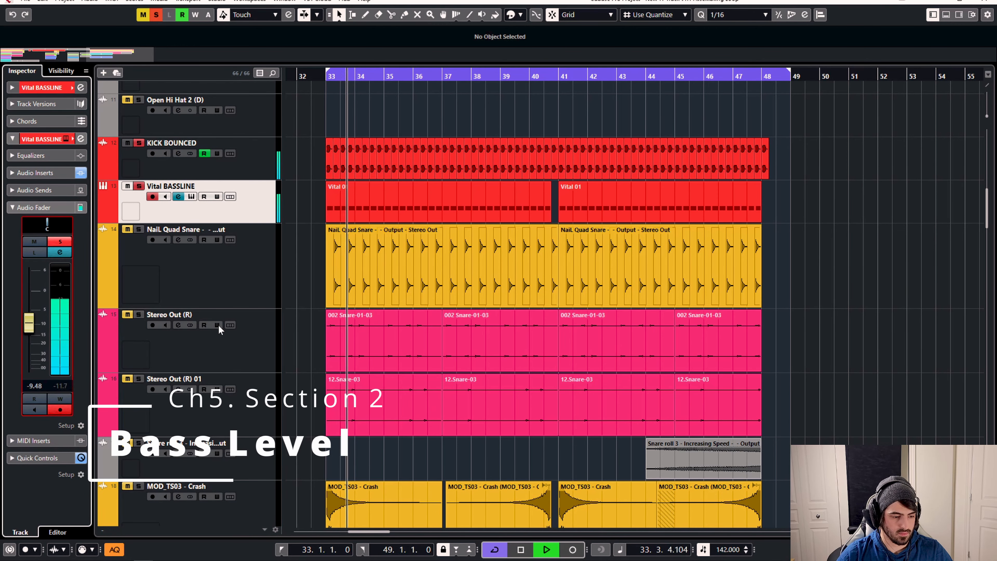
# Listen to a few more bars of the bassline against the kick and stop playback
pyautogui.click(536, 275)
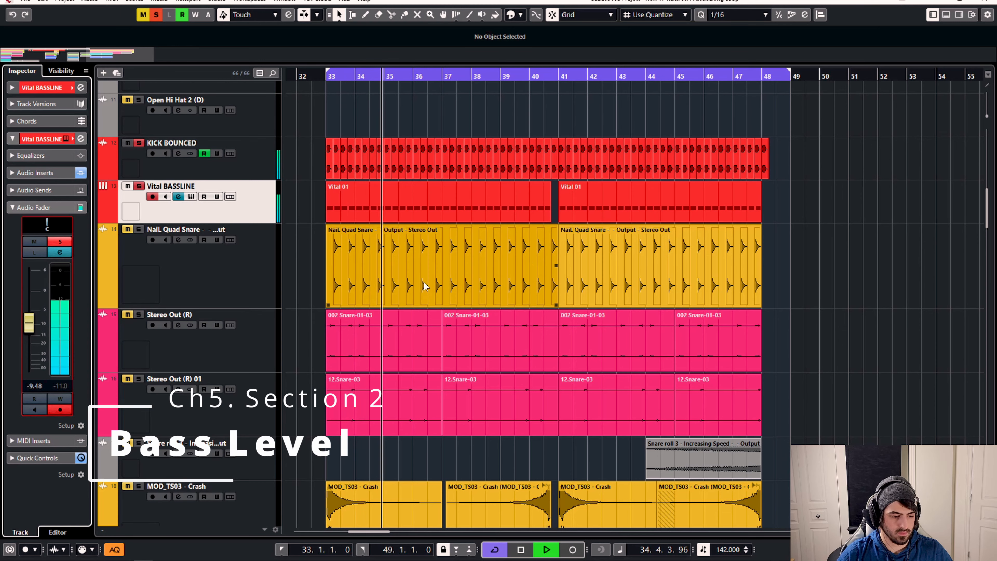
pyautogui.press('space')
pyautogui.click(302, 280)
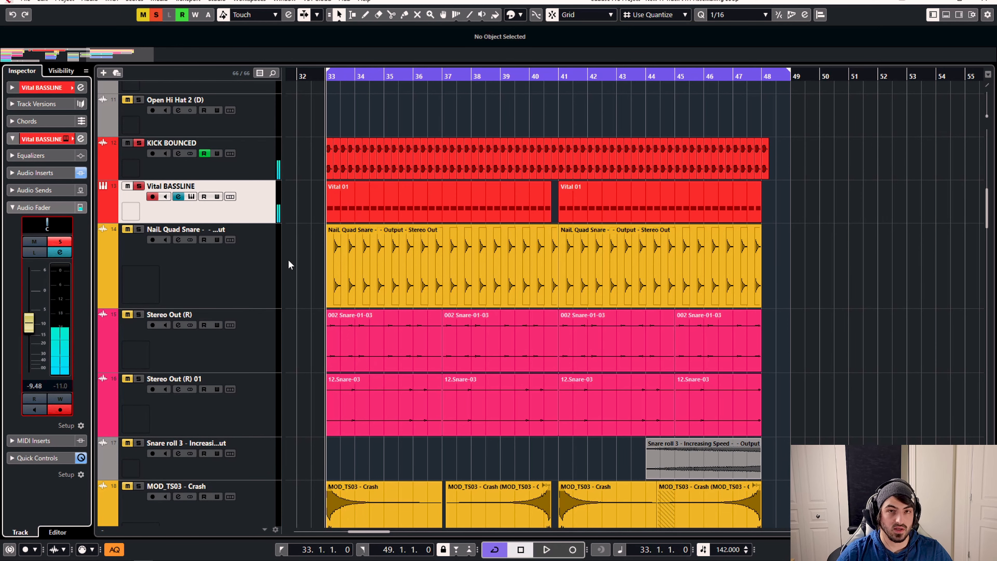
pyautogui.click(217, 263)
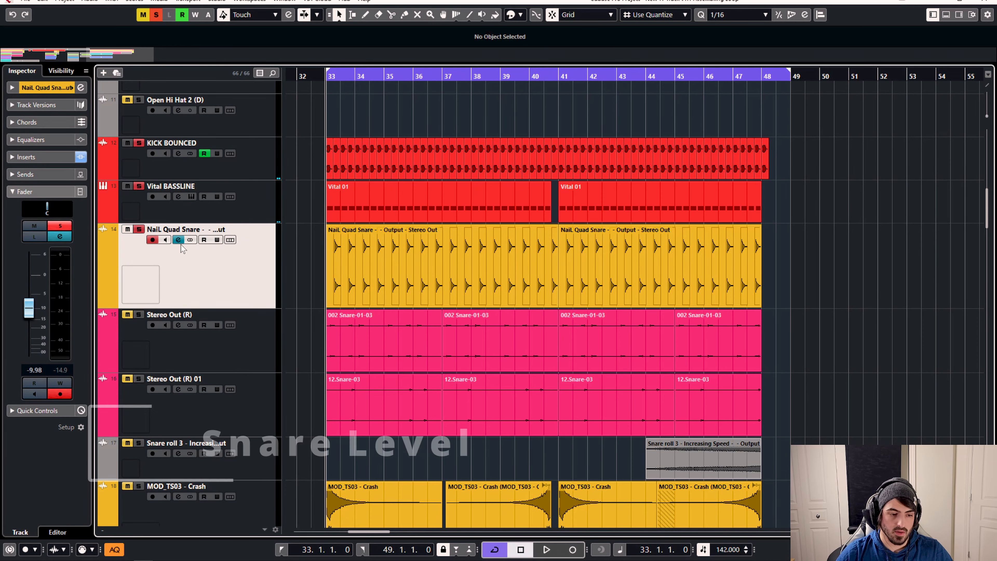
pyautogui.press('e')
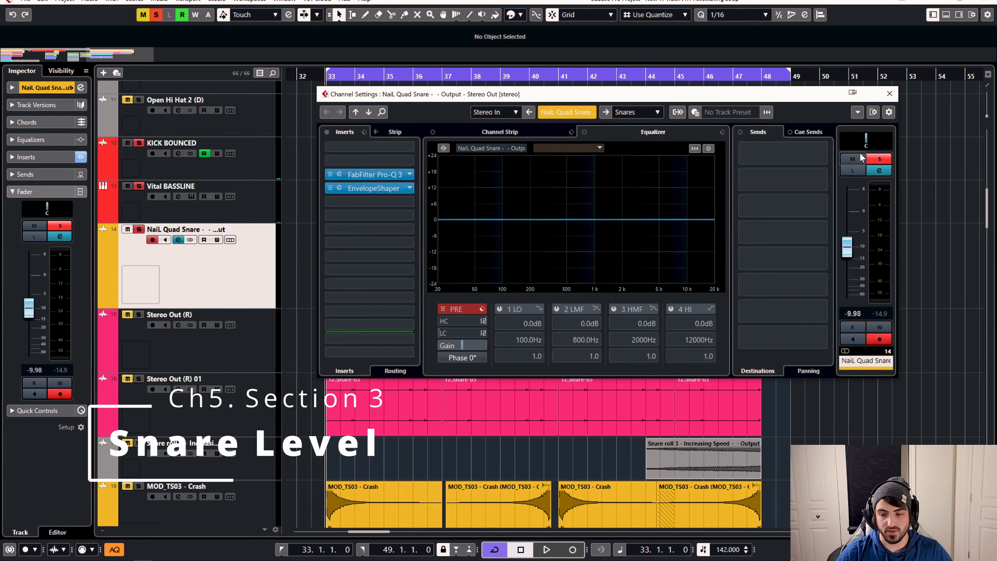
pyautogui.moveTo(828, 97); pyautogui.dragTo(799, 25)
pyautogui.moveTo(758, 178)
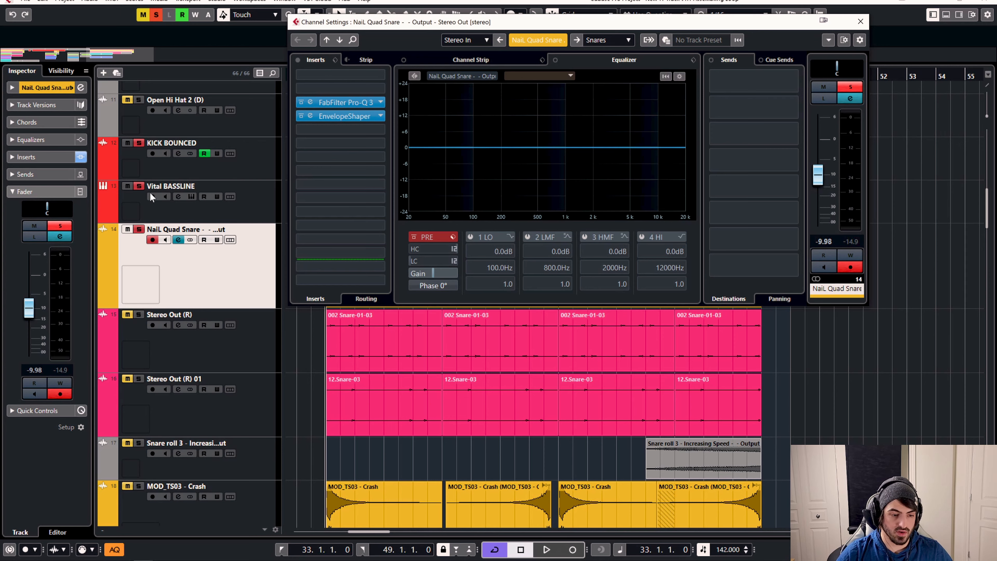
pyautogui.click(140, 186)
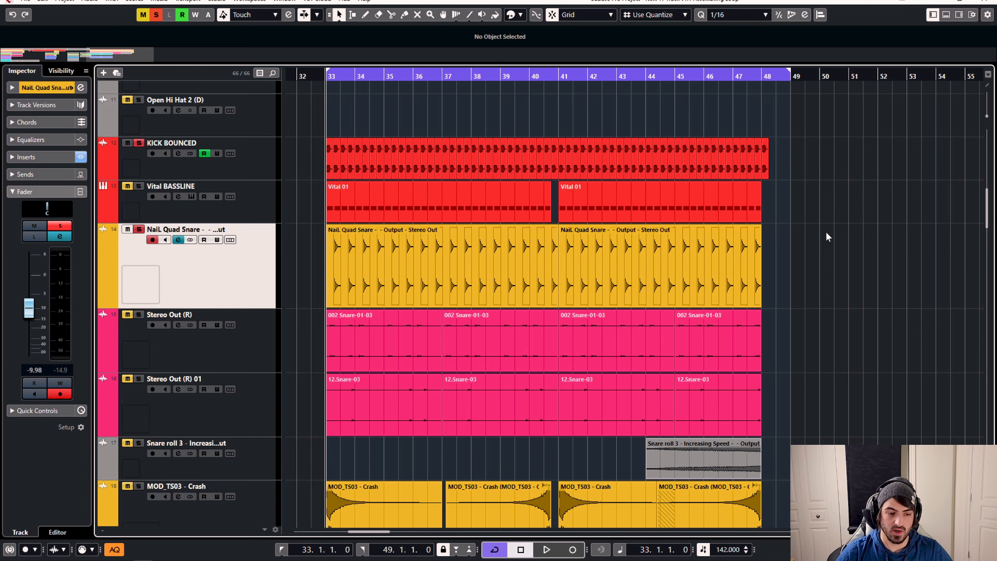
# Lower the NaiL Quad Snare fader to about -11.7 dB while playing it with the kick
pyautogui.press('space')
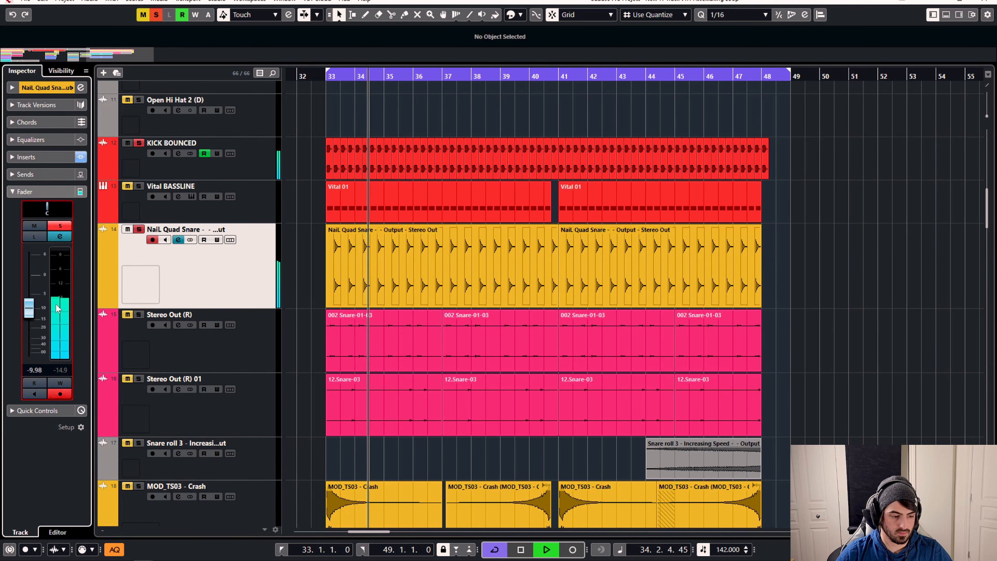
pyautogui.moveTo(30, 312); pyautogui.dragTo(29, 317)
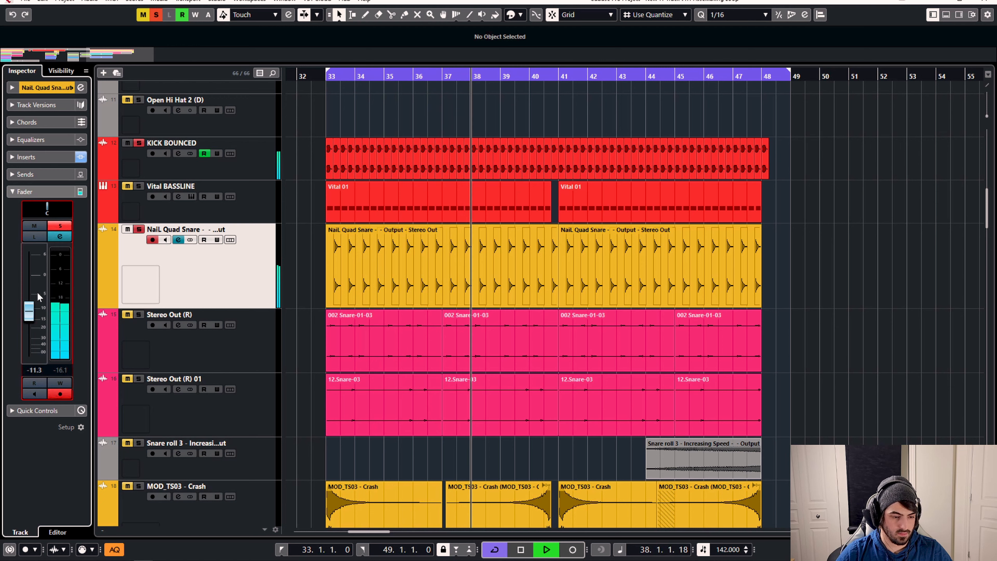
pyautogui.press('space')
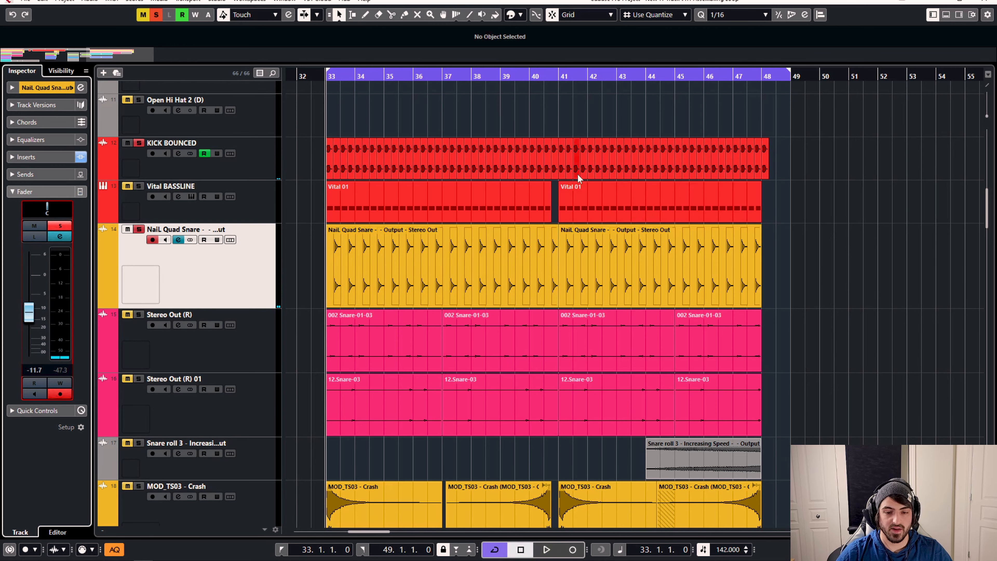
# Solo the Stereo Out (R) and Stereo Out (R) 01 snares and raise the Stereo Out (R) fader to about 0.85 dB during playback
pyautogui.press('space')
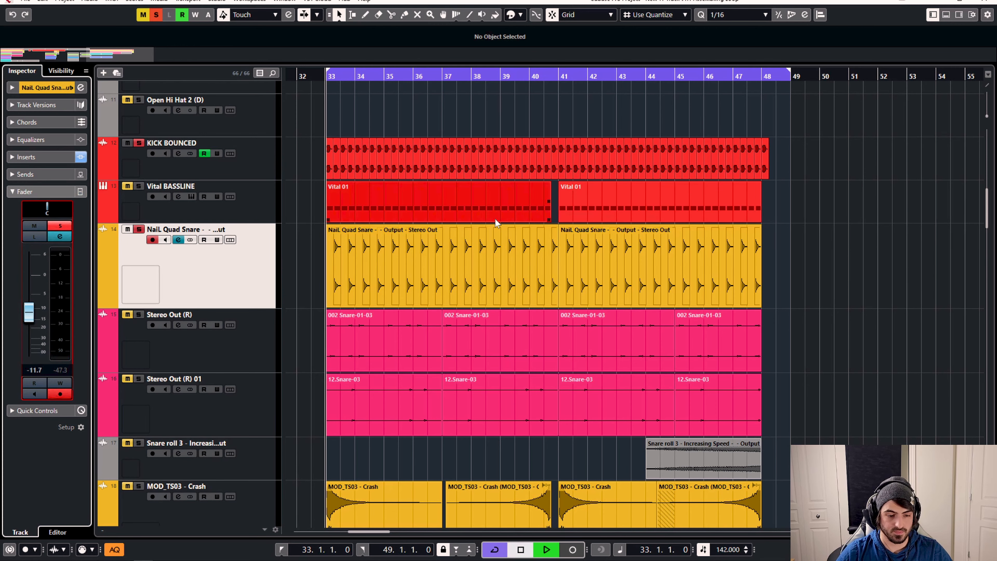
pyautogui.press('space')
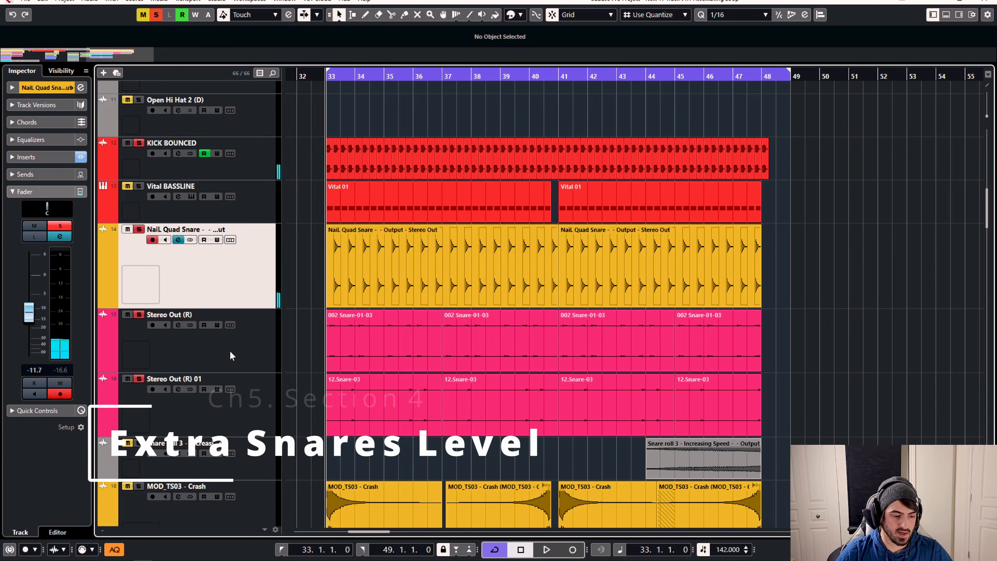
pyautogui.click(434, 340)
pyautogui.click(196, 340)
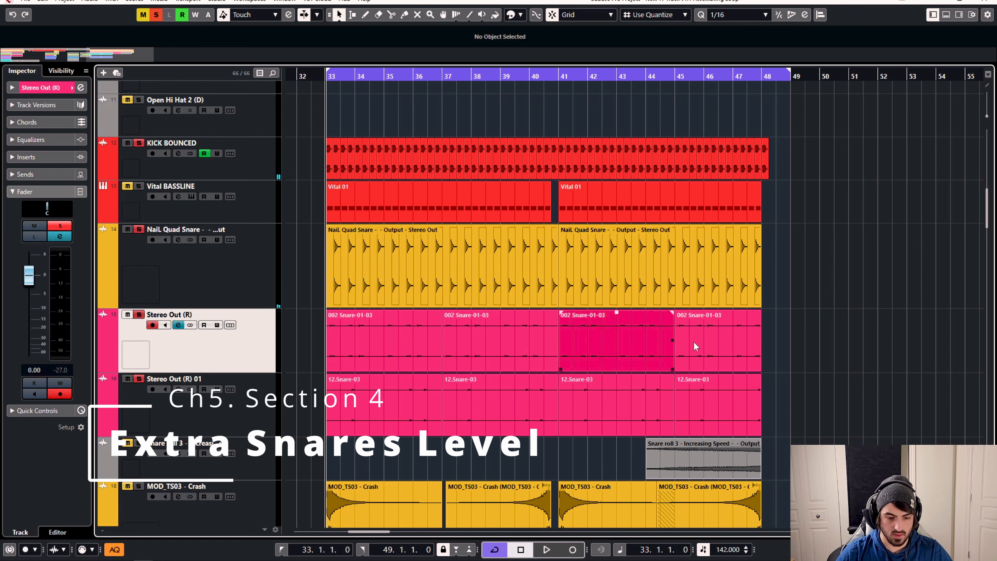
pyautogui.moveTo(779, 334); pyautogui.dragTo(491, 353)
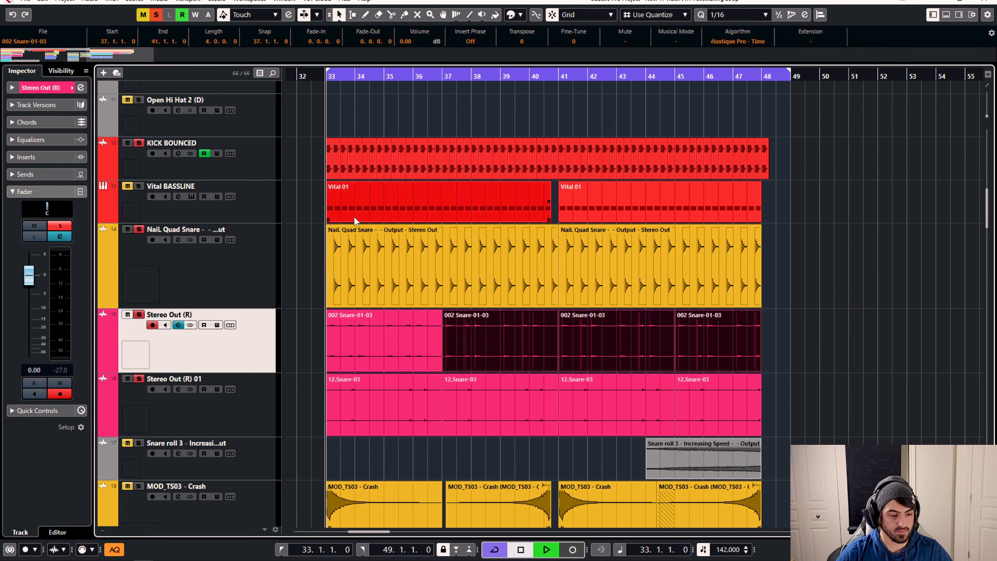
pyautogui.press('space')
pyautogui.moveTo(34, 281); pyautogui.dragTo(34, 277)
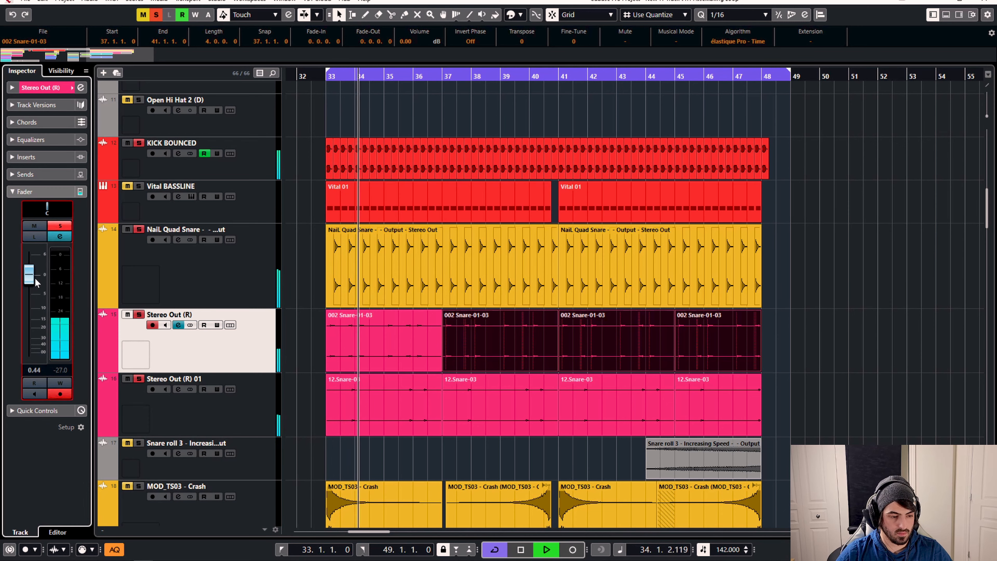
# Lower the Stereo Out (R) 01 fader to about -1.02 dB during playback and recheck both extra snares' levels
pyautogui.click(197, 415)
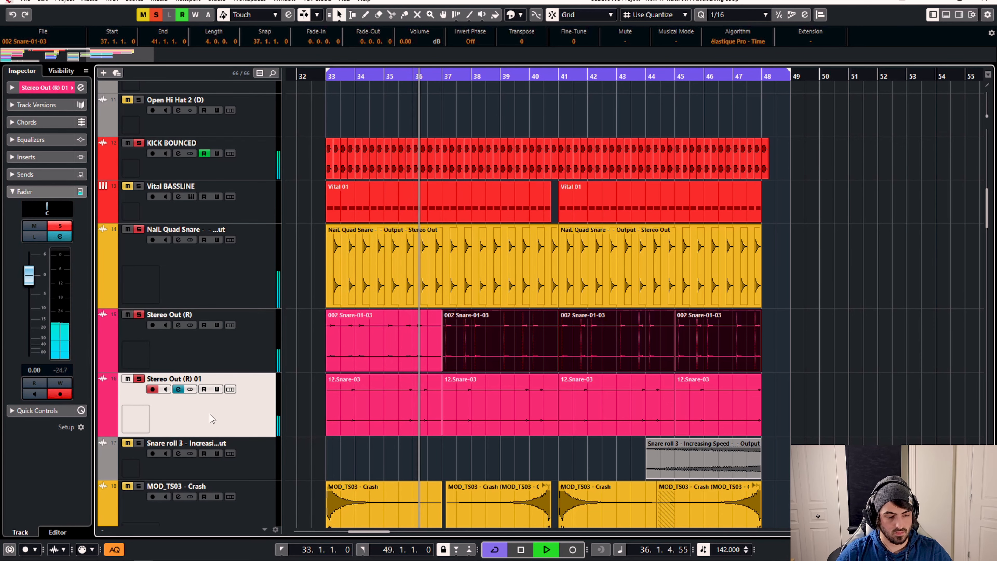
pyautogui.moveTo(31, 273); pyautogui.dragTo(36, 282)
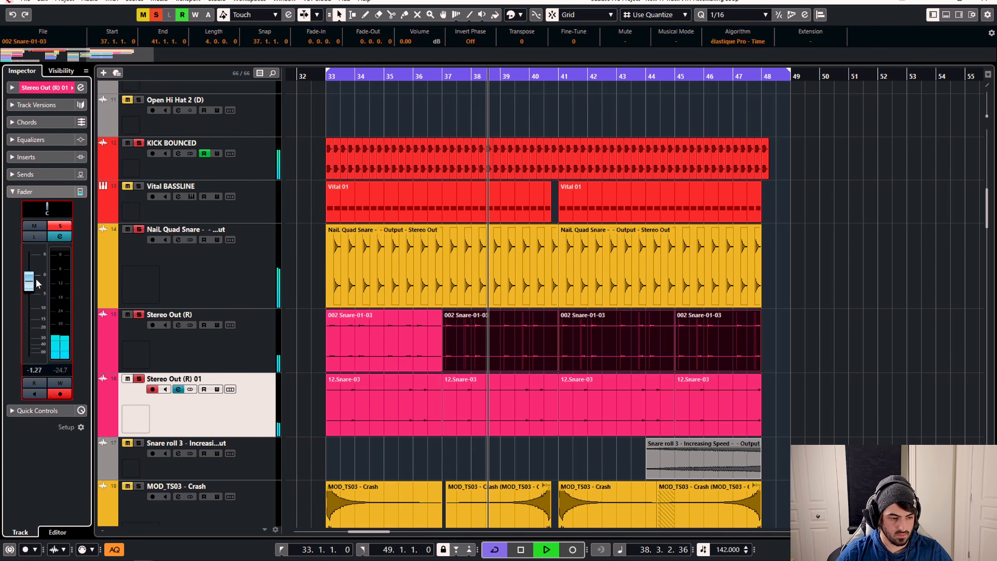
pyautogui.scroll(-4, 455, 352)
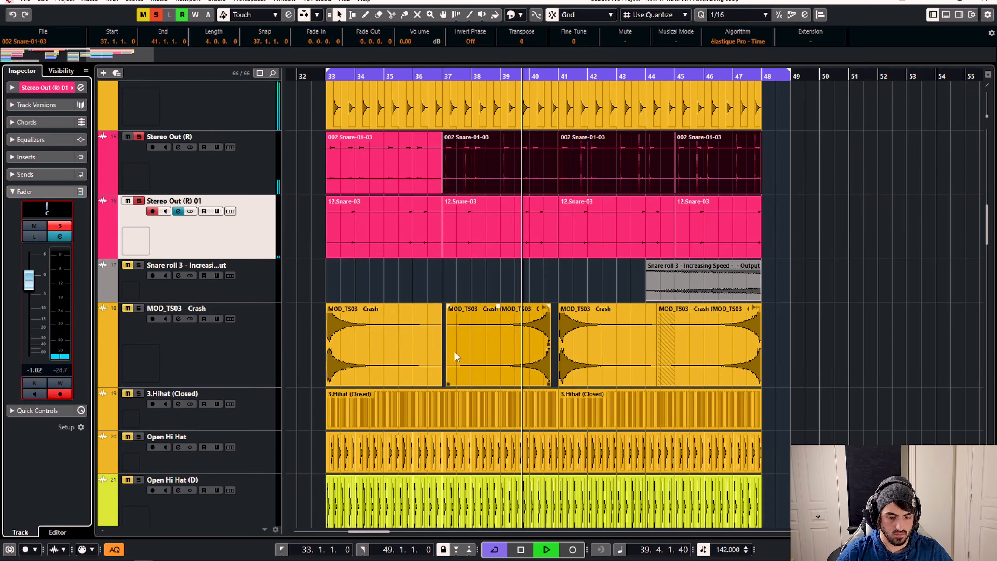
pyautogui.click(178, 263)
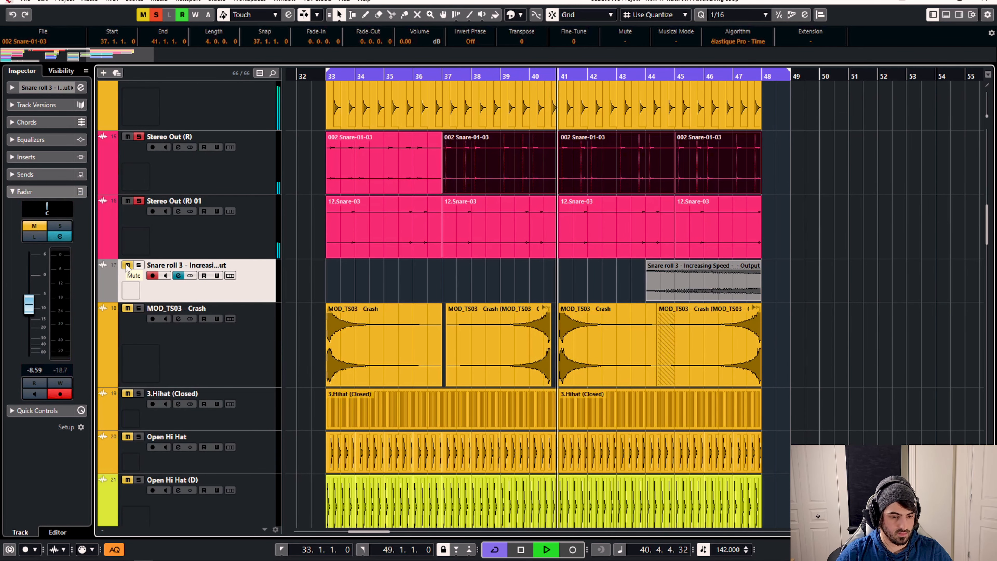
pyautogui.click(161, 240)
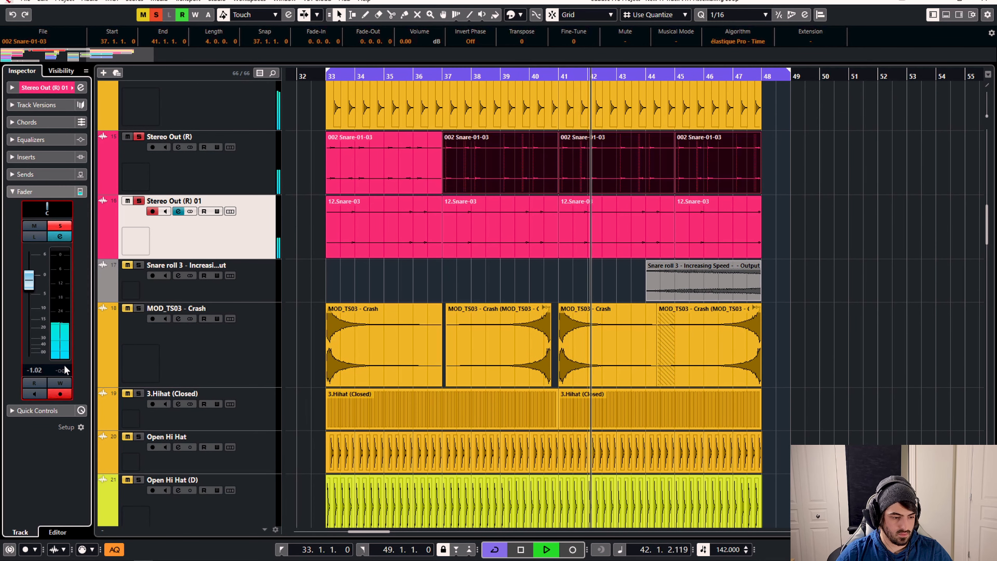
pyautogui.click(191, 177)
pyautogui.press('space')
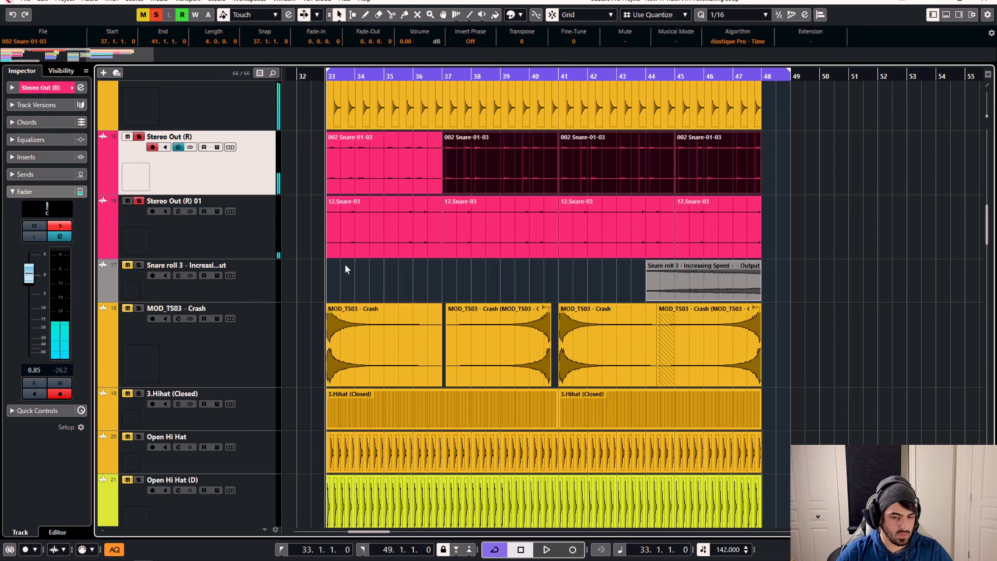
pyautogui.scroll(4, 302, 251)
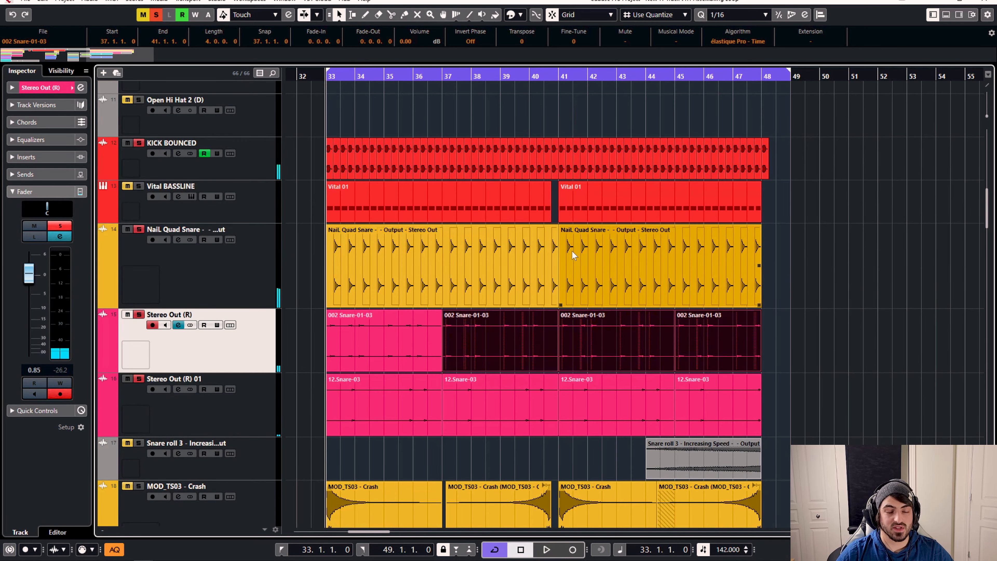
pyautogui.scroll(-2, 732, 310)
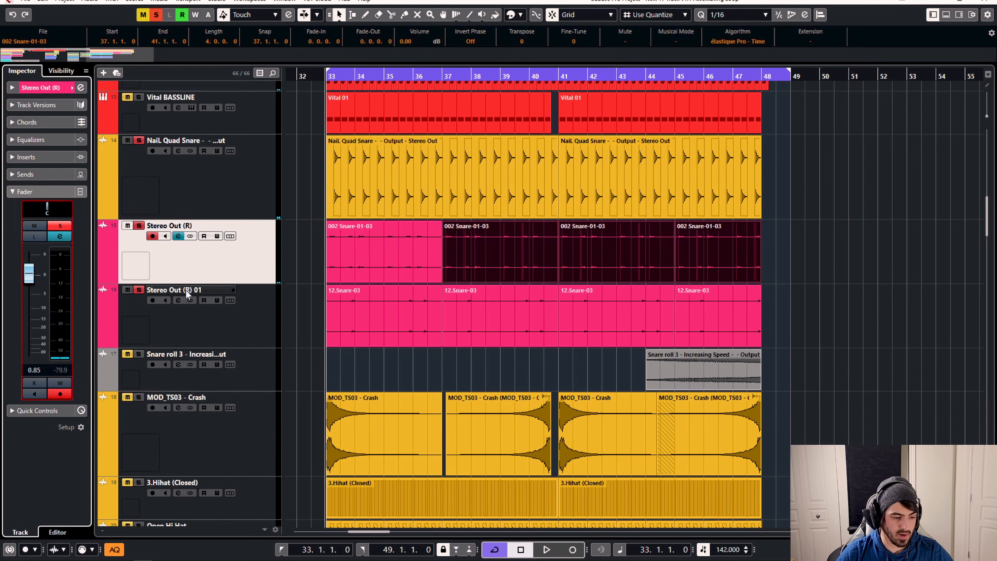
pyautogui.click(251, 293)
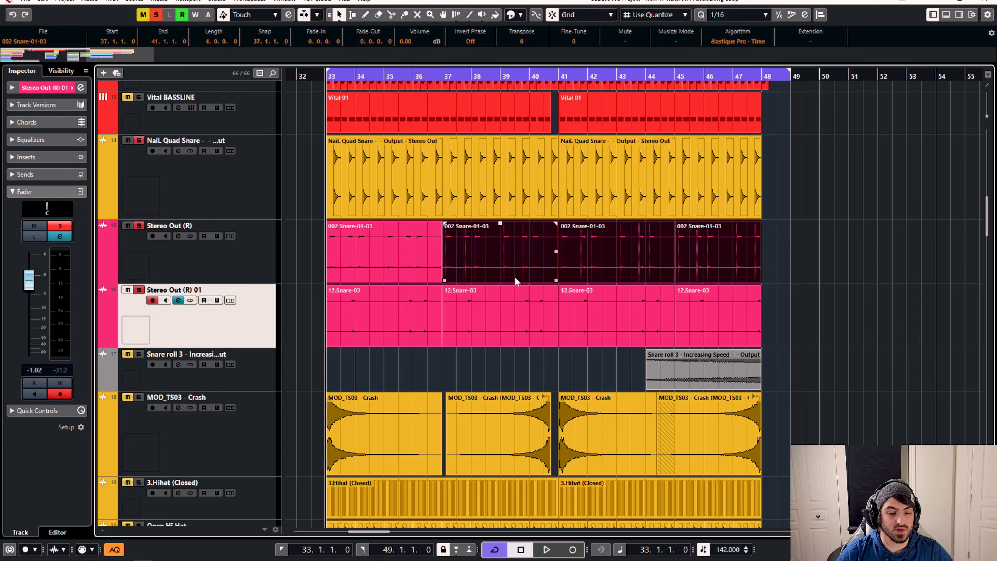
pyautogui.click(486, 291)
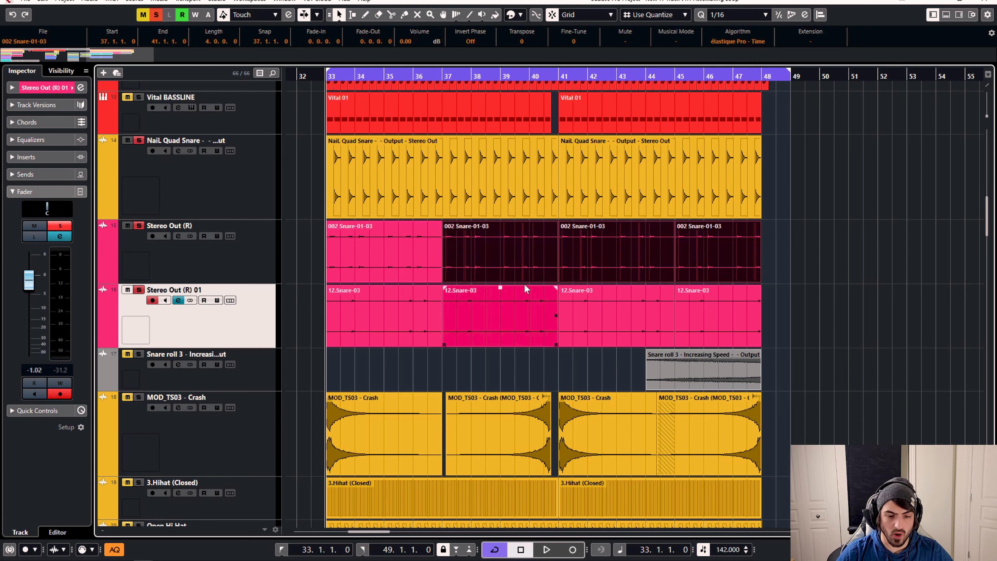
pyautogui.click(330, 314)
pyautogui.click(640, 312)
pyautogui.click(734, 342)
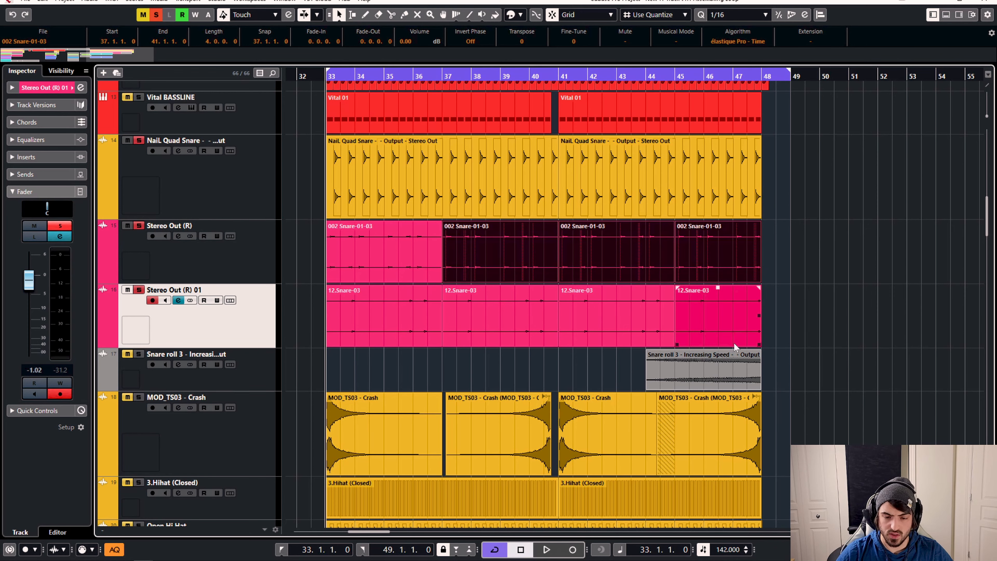
pyautogui.click(803, 362)
# Solo the Snare roll 3 track, play it from bar 44 and raise its fader to about -7.84 dB
pyautogui.click(674, 365)
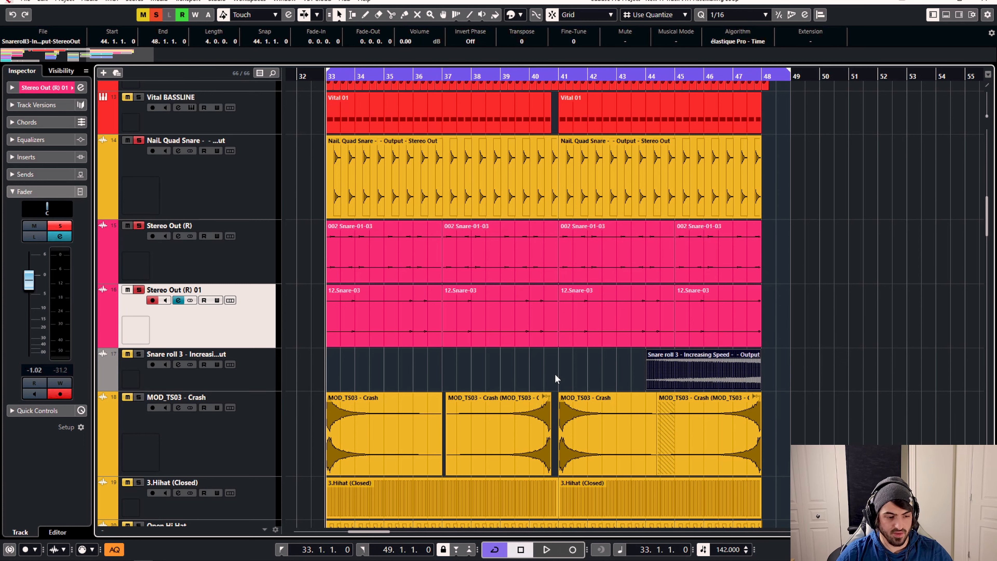
pyautogui.click(247, 371)
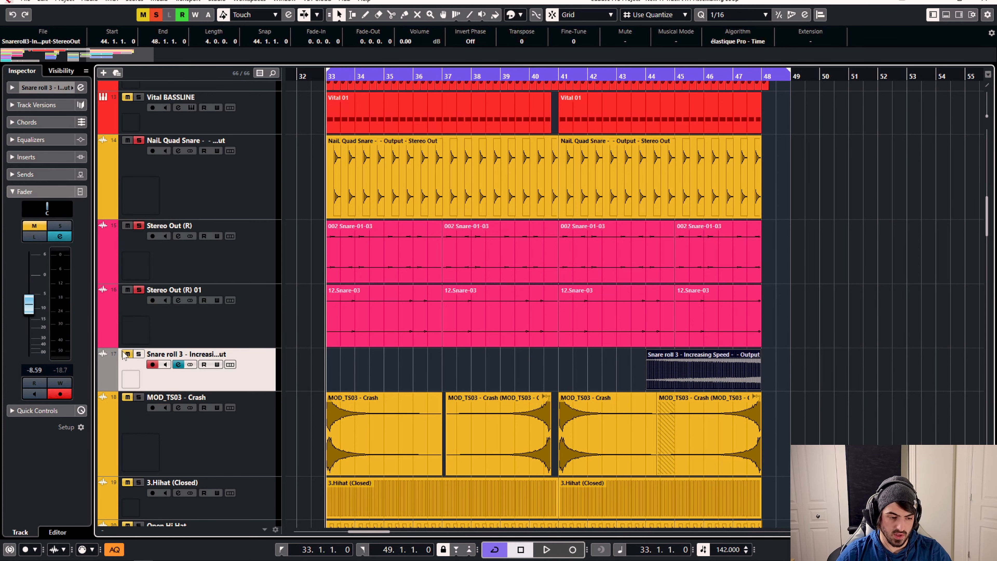
pyautogui.click(140, 355)
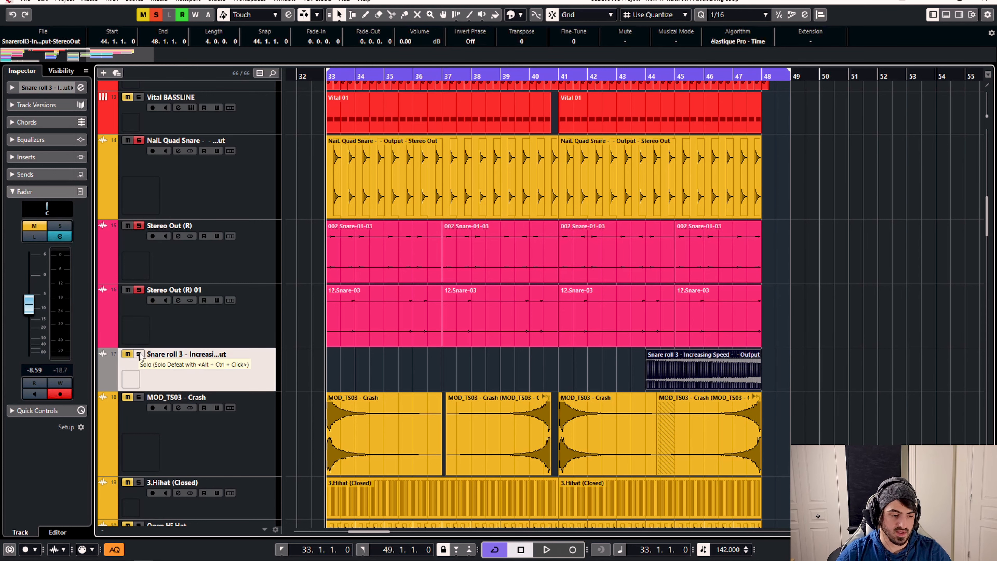
pyautogui.click(647, 79)
pyautogui.press('space')
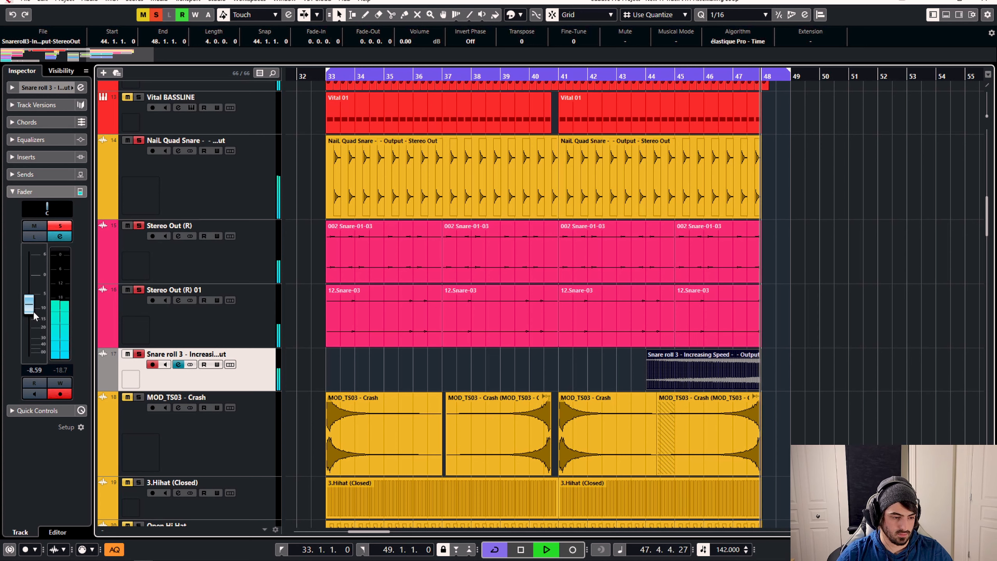
pyautogui.moveTo(33, 309); pyautogui.dragTo(33, 307)
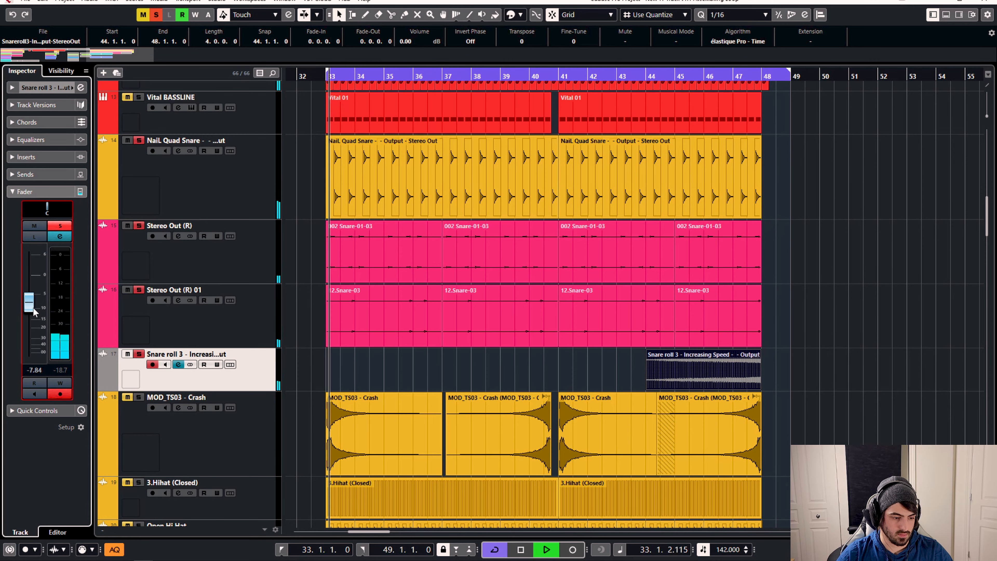
pyautogui.press('space')
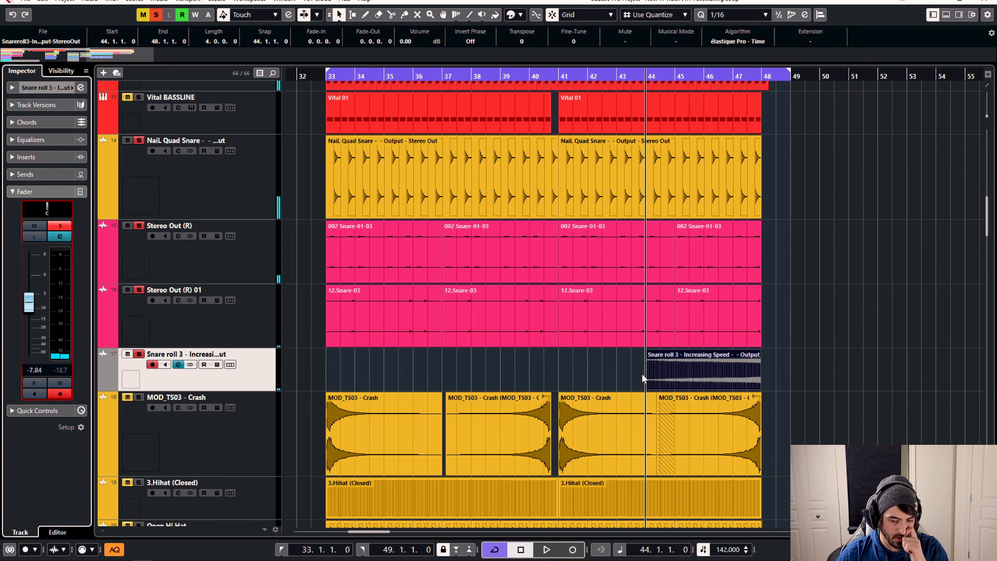
pyautogui.click(706, 311)
pyautogui.click(650, 225)
pyautogui.click(474, 184)
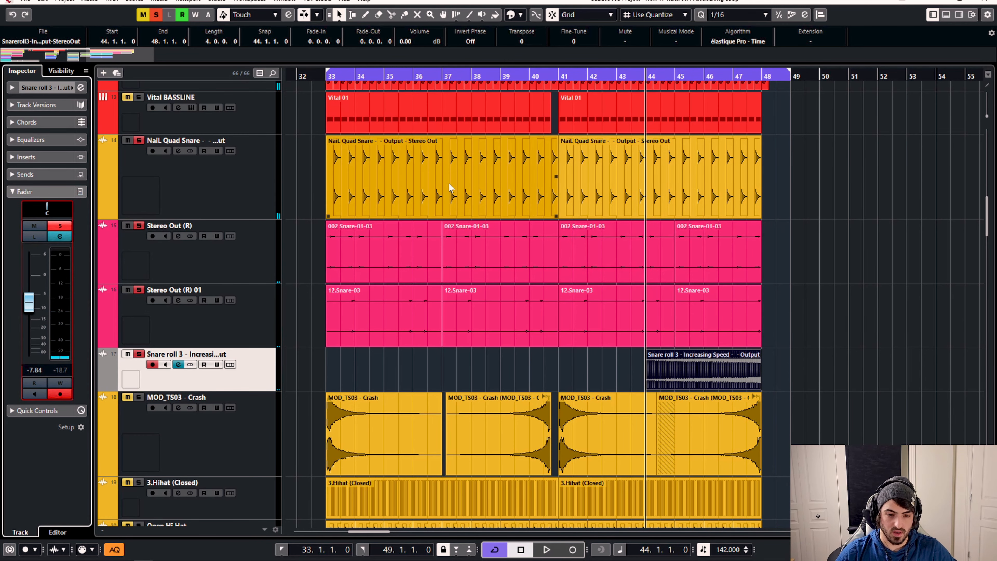
pyautogui.click(729, 303)
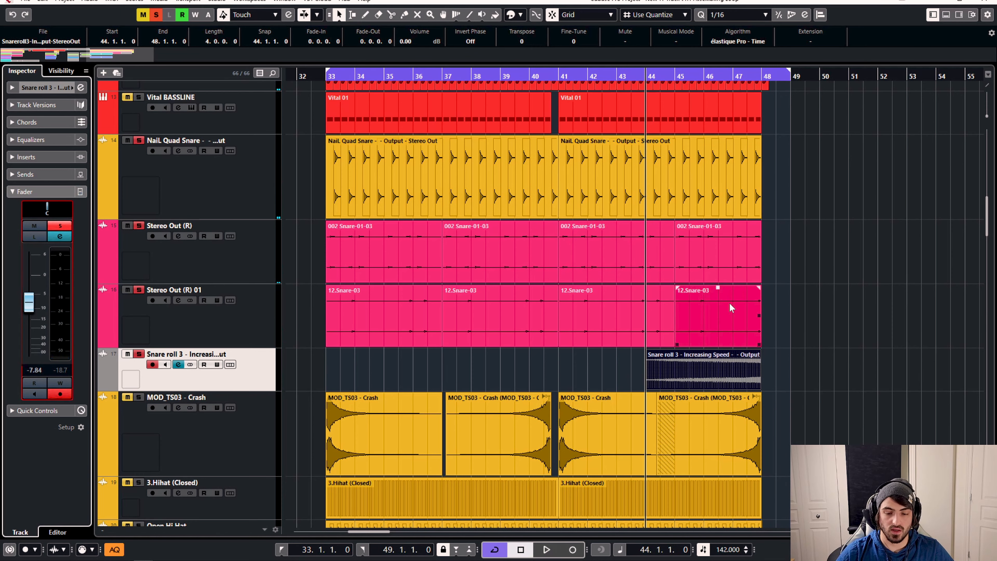
pyautogui.click(760, 362)
pyautogui.click(816, 357)
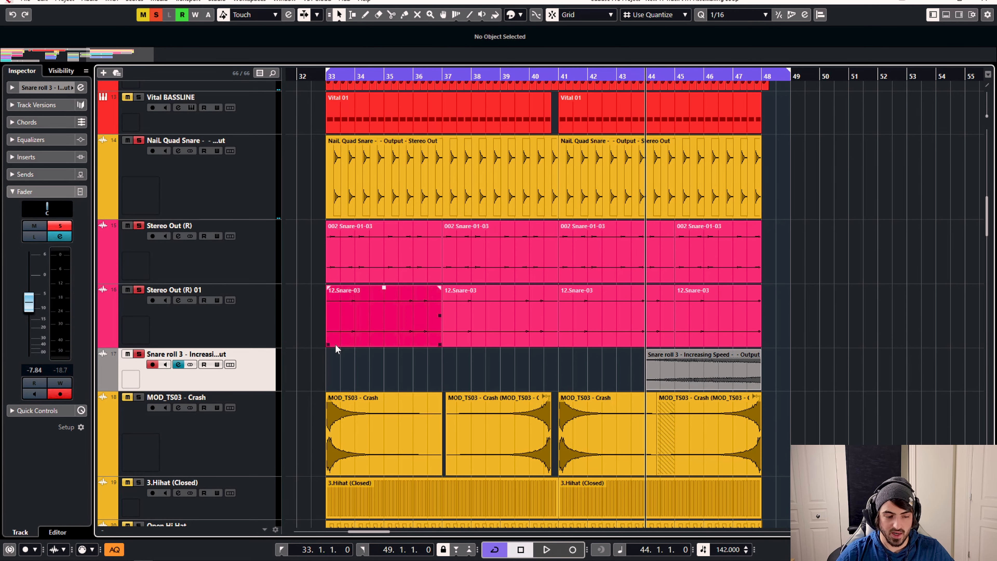
# Solo the MOD_TS03 - Crash track and play it from just before bar 33 with the other drums to check its level
pyautogui.click(214, 444)
pyautogui.click(140, 398)
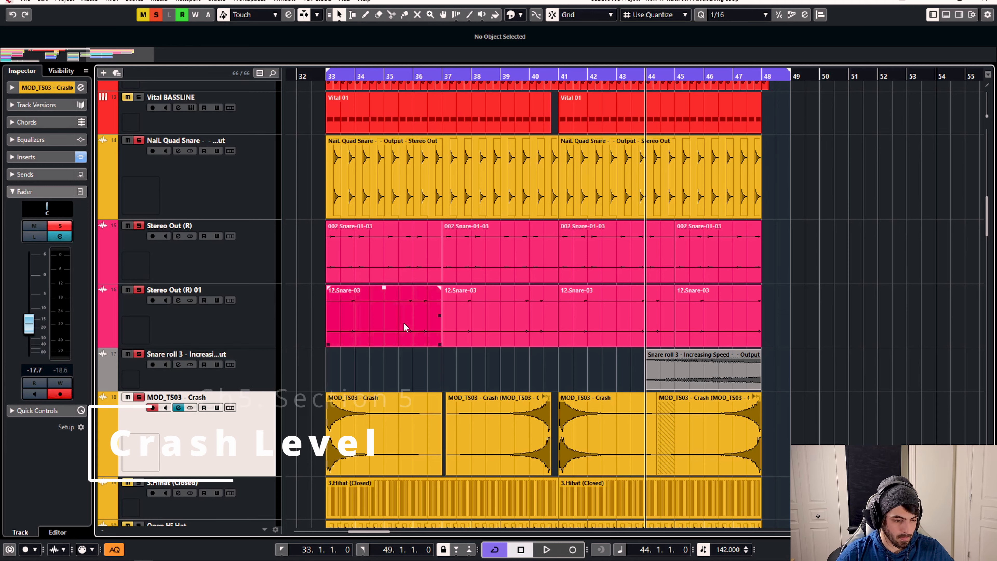
pyautogui.click(314, 76)
pyautogui.click(362, 312)
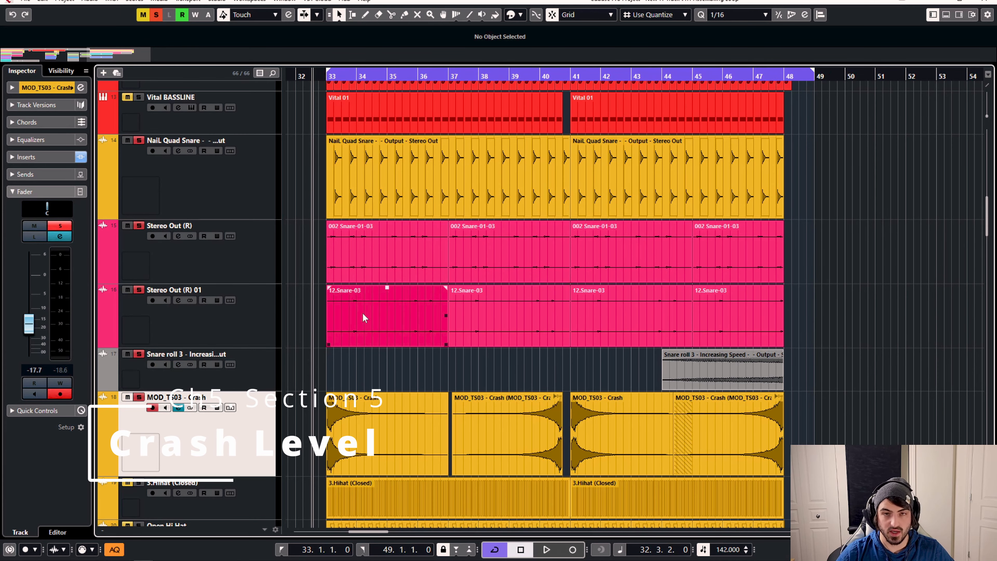
pyautogui.click(499, 369)
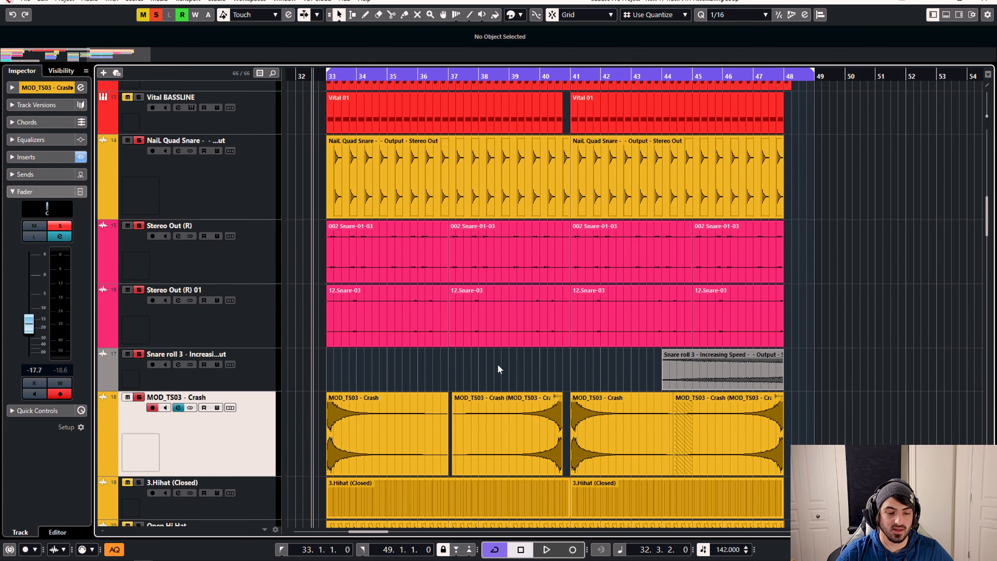
pyautogui.click(524, 344)
pyautogui.click(509, 354)
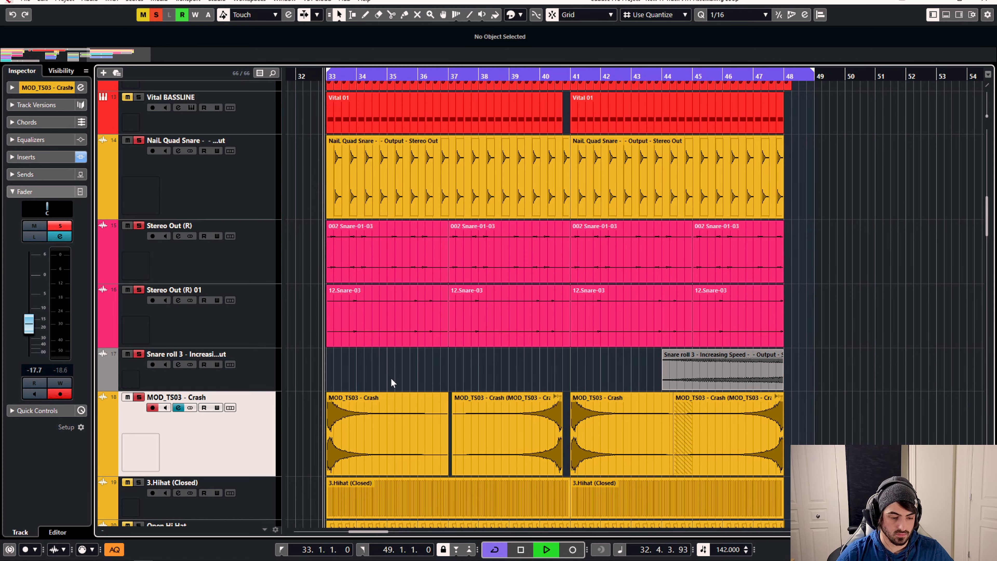
pyautogui.click(65, 369)
pyautogui.press('space')
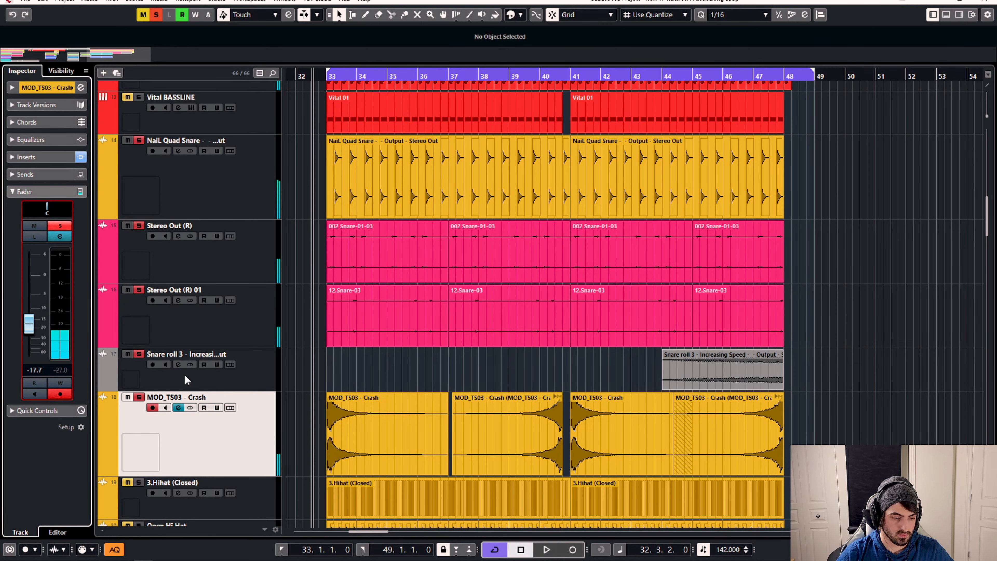
pyautogui.press('space')
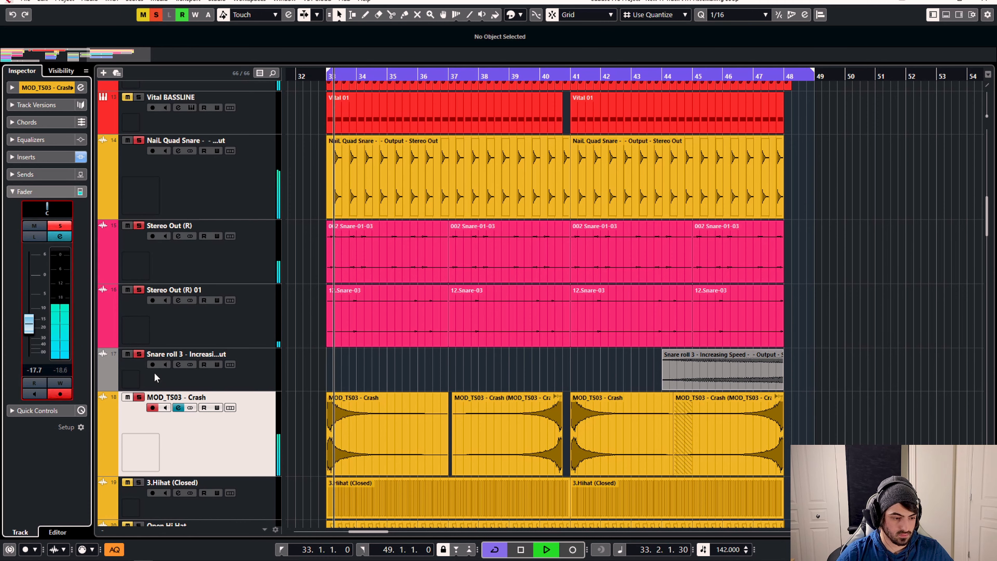
pyautogui.press('space')
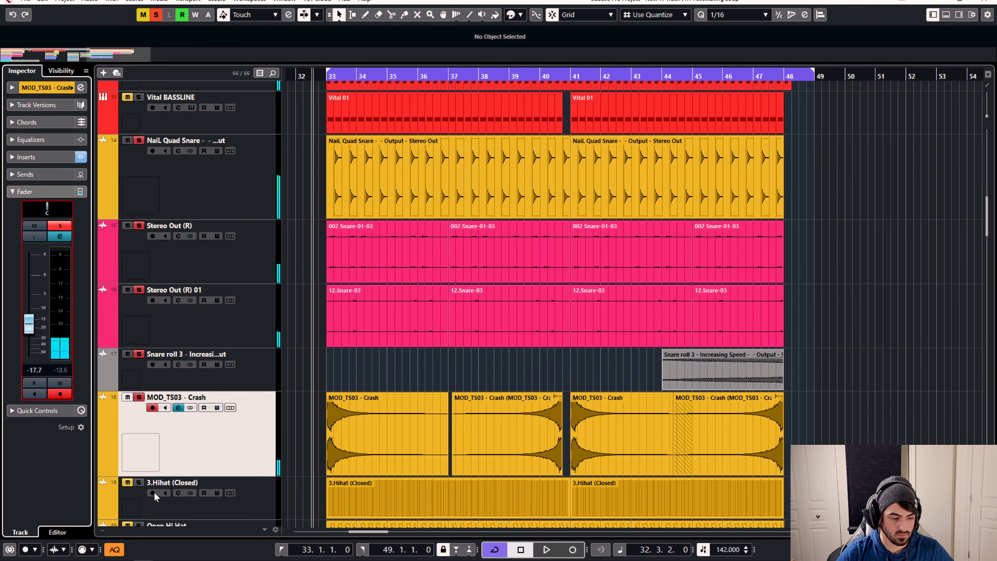
# Solo the 3.Hihat (Closed) track, then unmute and solo the Open Hi Hat track
pyautogui.click(139, 483)
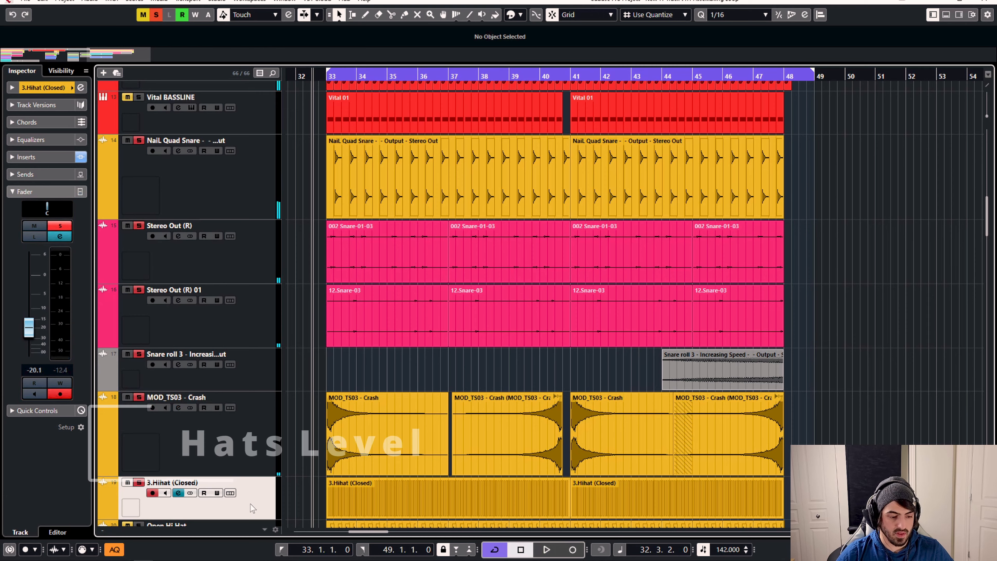
pyautogui.scroll(-3, 263, 491)
pyautogui.click(254, 451)
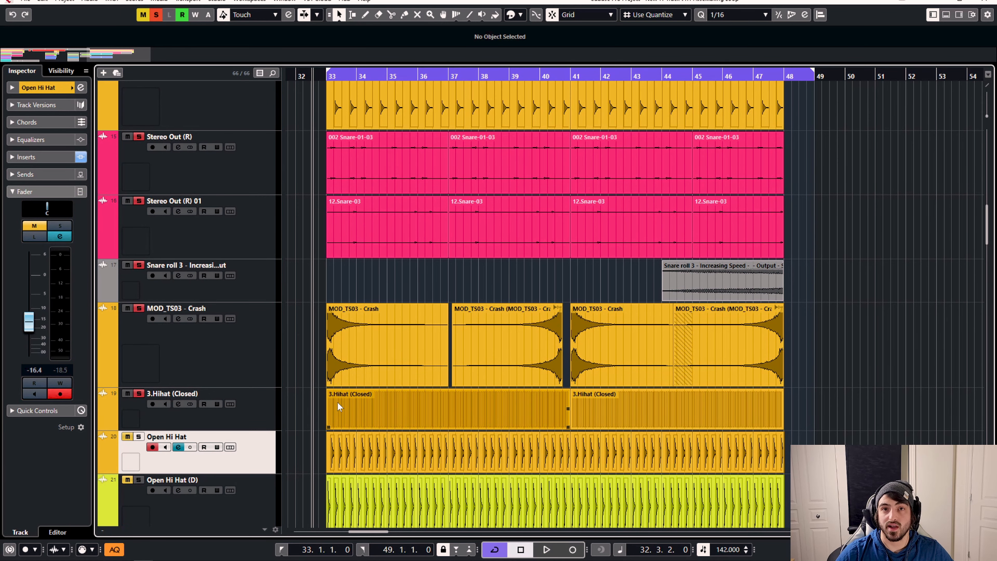
pyautogui.scroll(-2, 271, 382)
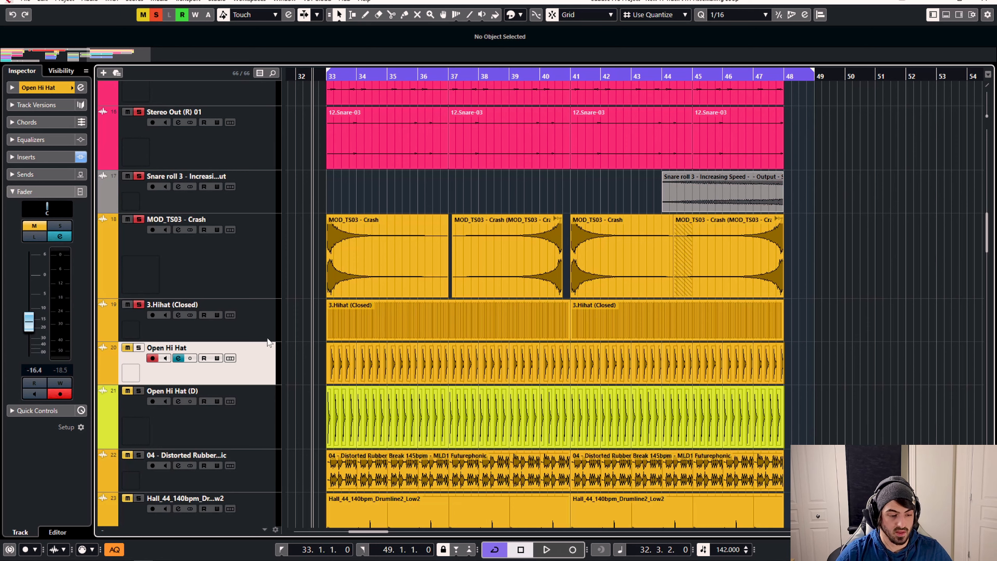
pyautogui.press('m')
pyautogui.press('s')
pyautogui.click(259, 321)
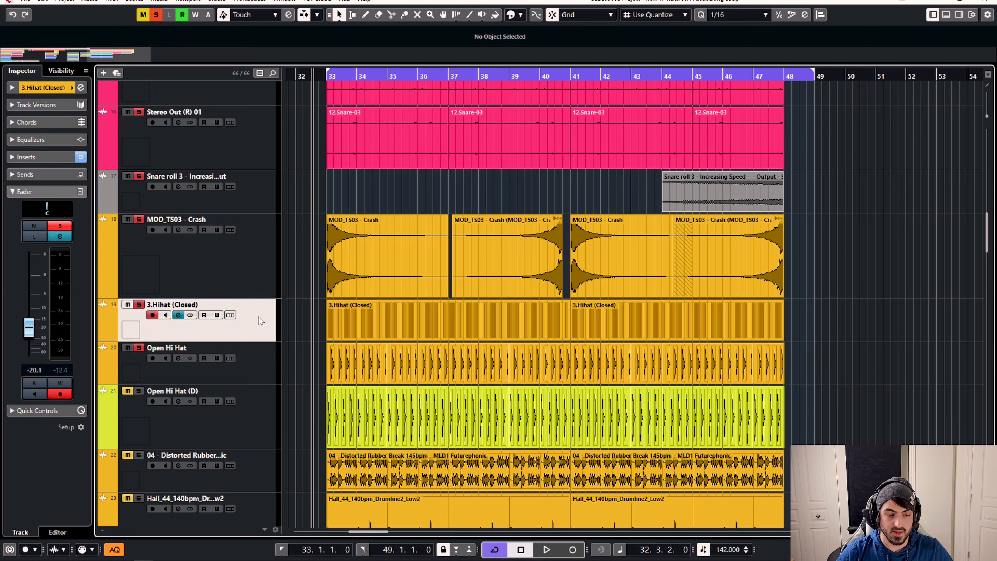
# Compare the channel levels of the 3.Hihat (Closed) and Open Hi Hat tracks, playing both with the other drums
pyautogui.click(249, 346)
pyautogui.click(263, 325)
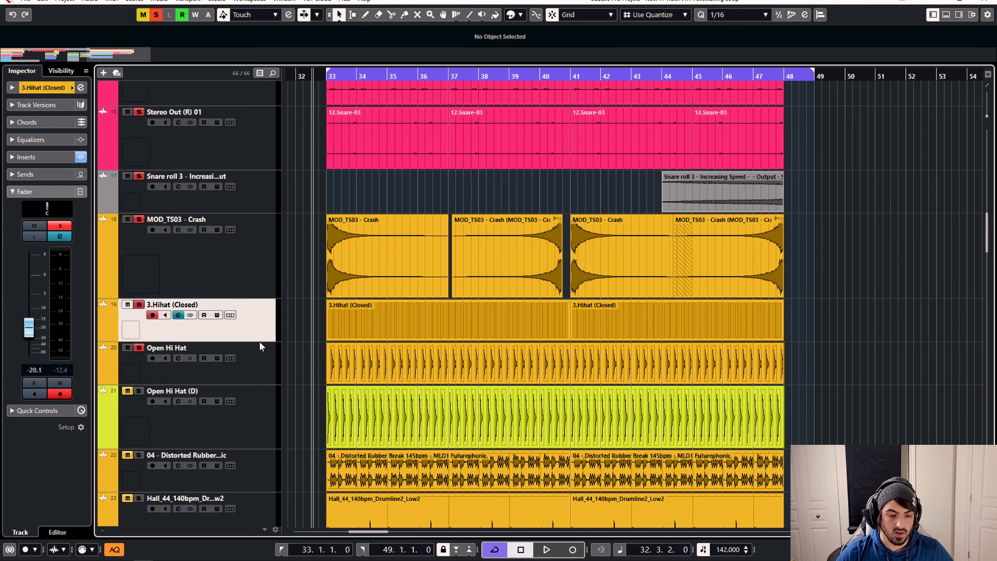
pyautogui.click(260, 357)
pyautogui.click(263, 324)
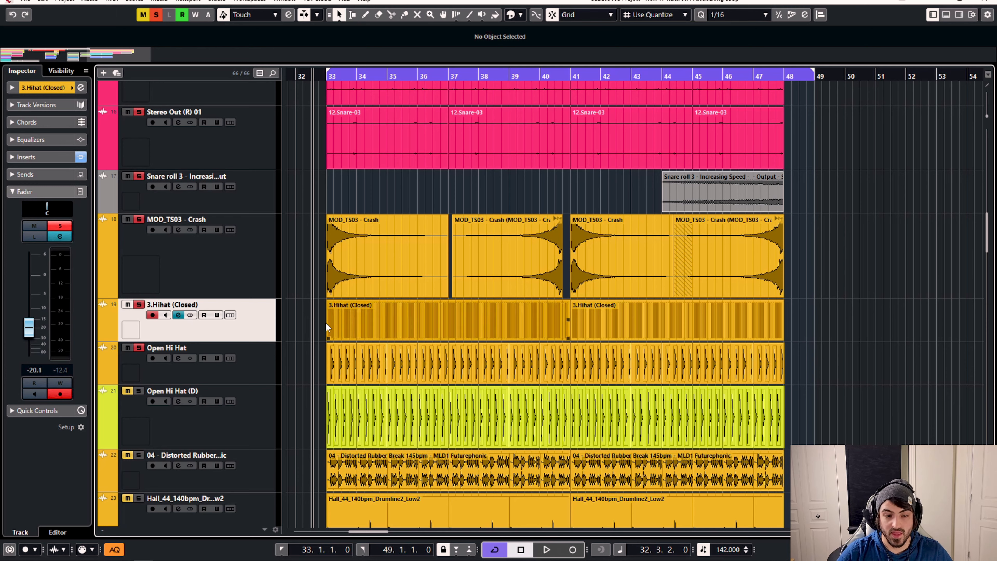
pyautogui.click(253, 363)
pyautogui.click(256, 331)
pyautogui.click(255, 365)
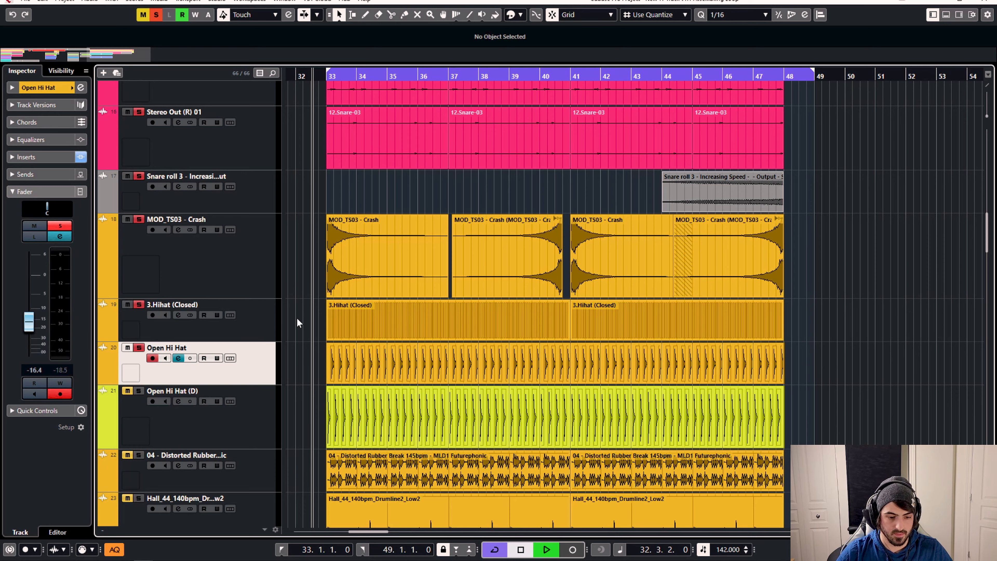
pyautogui.click(239, 335)
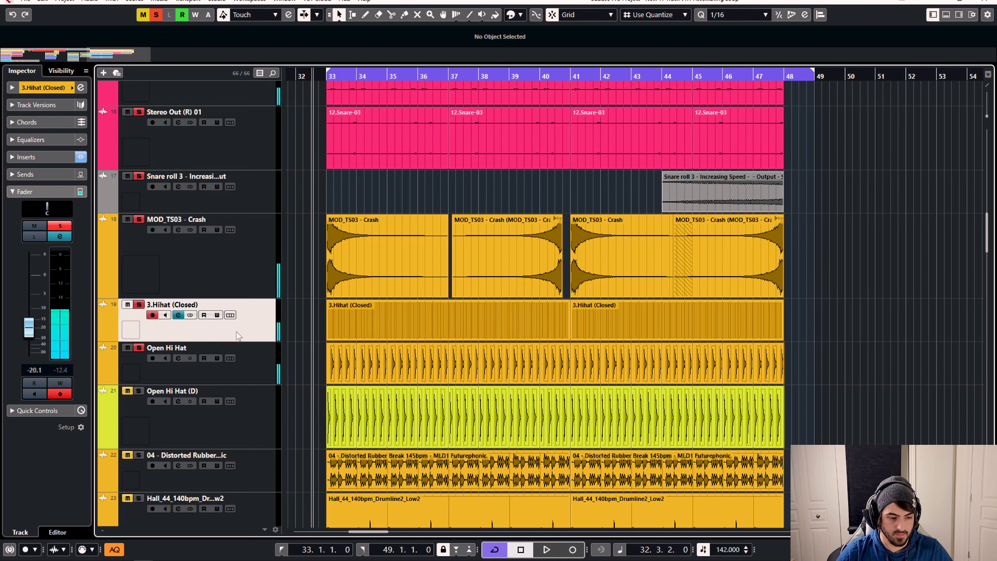
# Mute the Open Hi Hat again and raise the 3.Hihat (Closed) fader to about -19.0 dB during playback
pyautogui.click(250, 375)
pyautogui.click(249, 321)
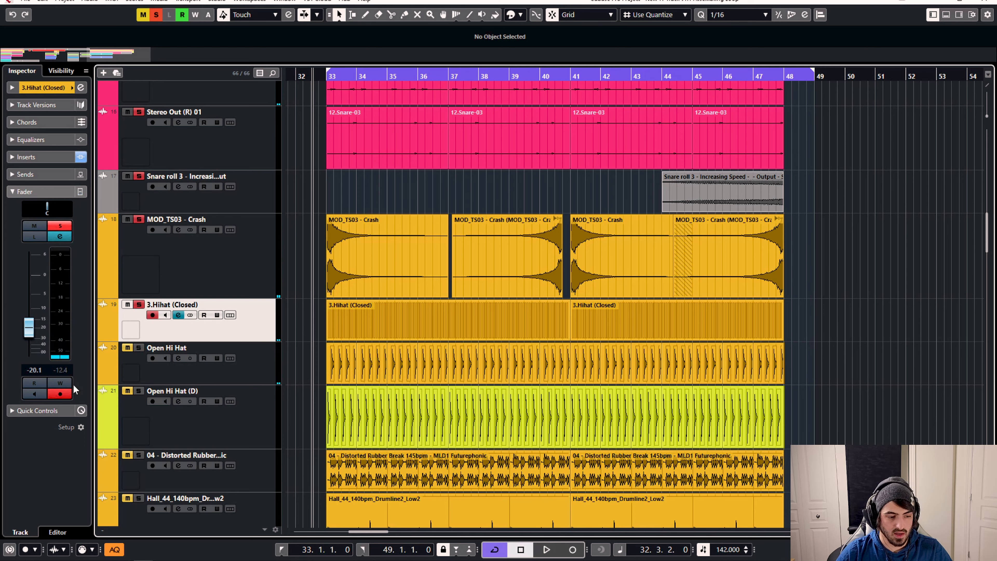
pyautogui.click(61, 370)
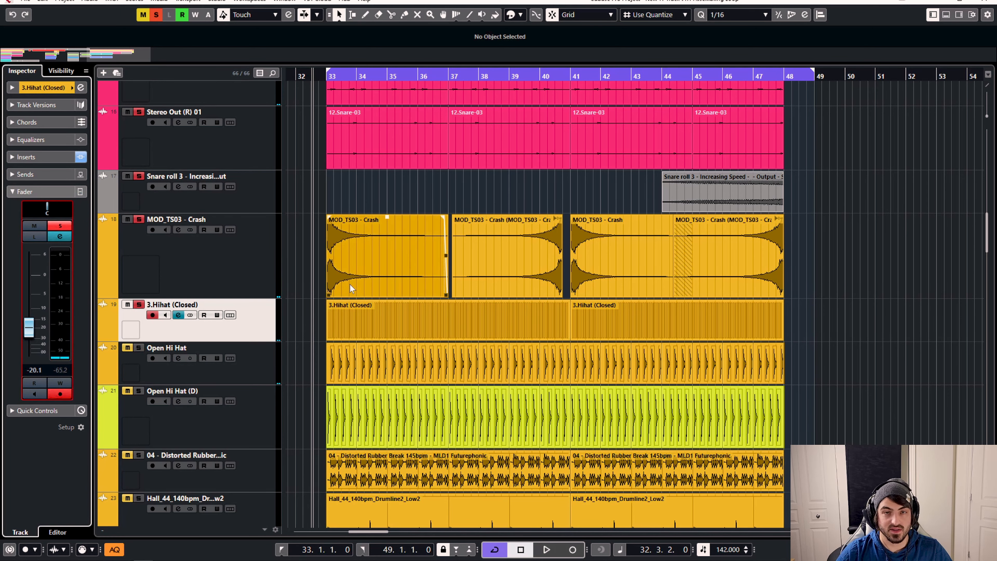
pyautogui.click(300, 319)
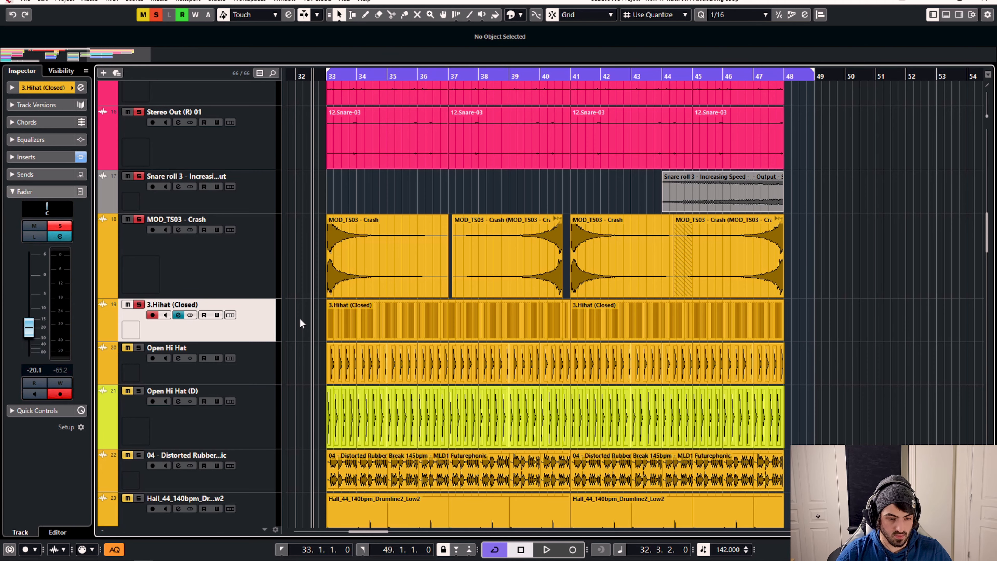
pyautogui.press('space')
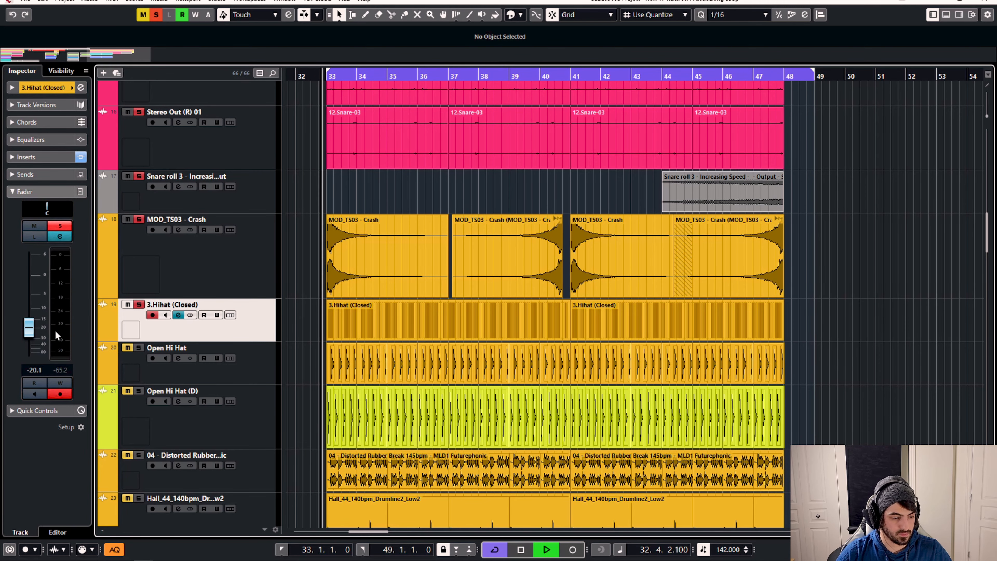
pyautogui.click(63, 370)
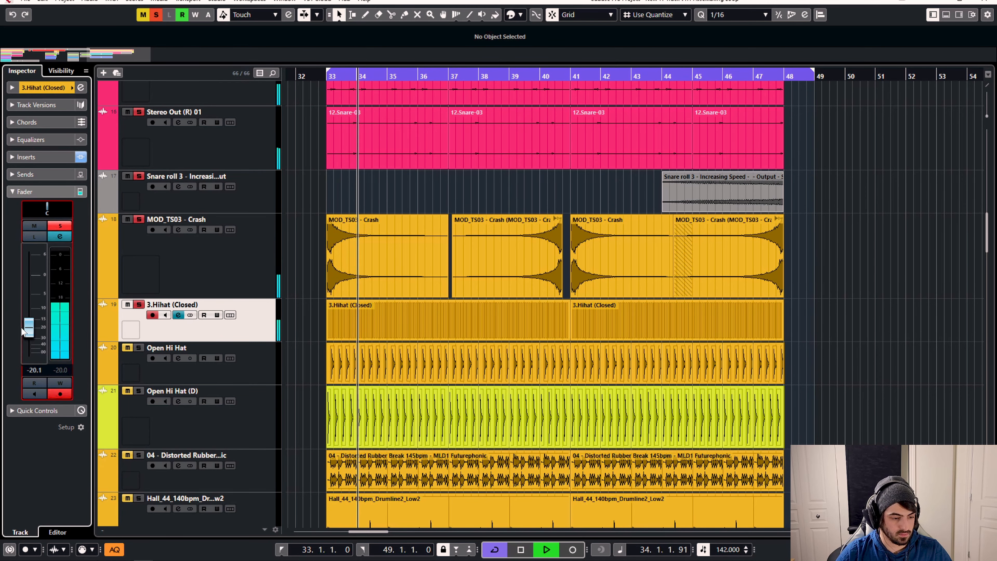
pyautogui.moveTo(30, 330); pyautogui.dragTo(29, 329)
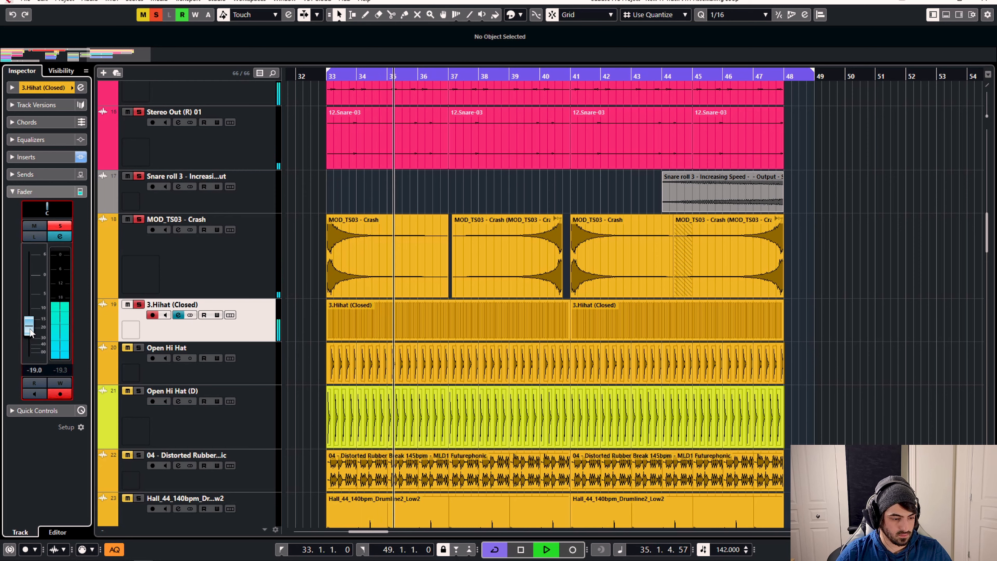
# Unmute and solo the Open Hi Hat and Open Hi Hat (D) tracks during playback, resetting the Open Hi Hat's peak reading
pyautogui.click(152, 370)
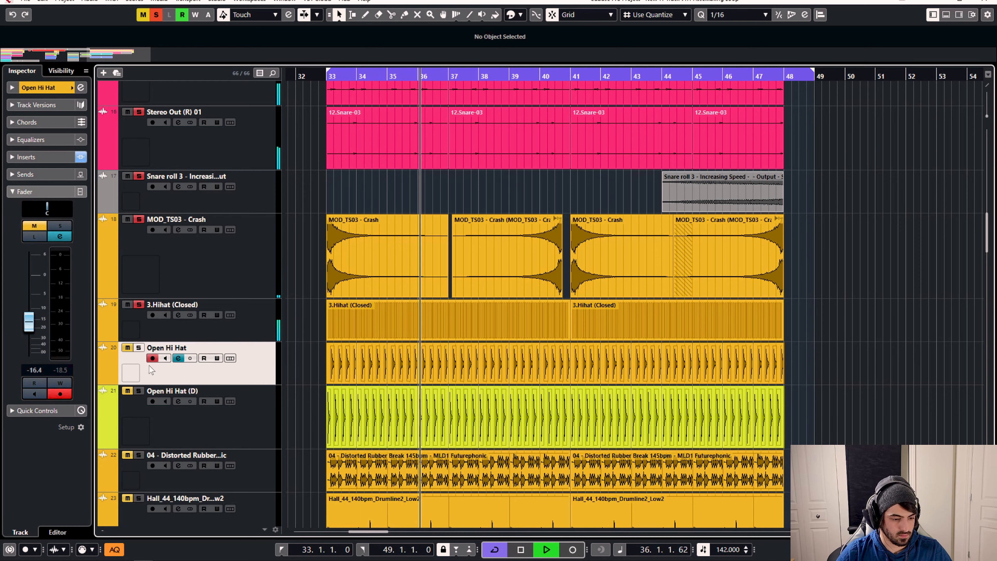
pyautogui.click(138, 347)
pyautogui.click(64, 370)
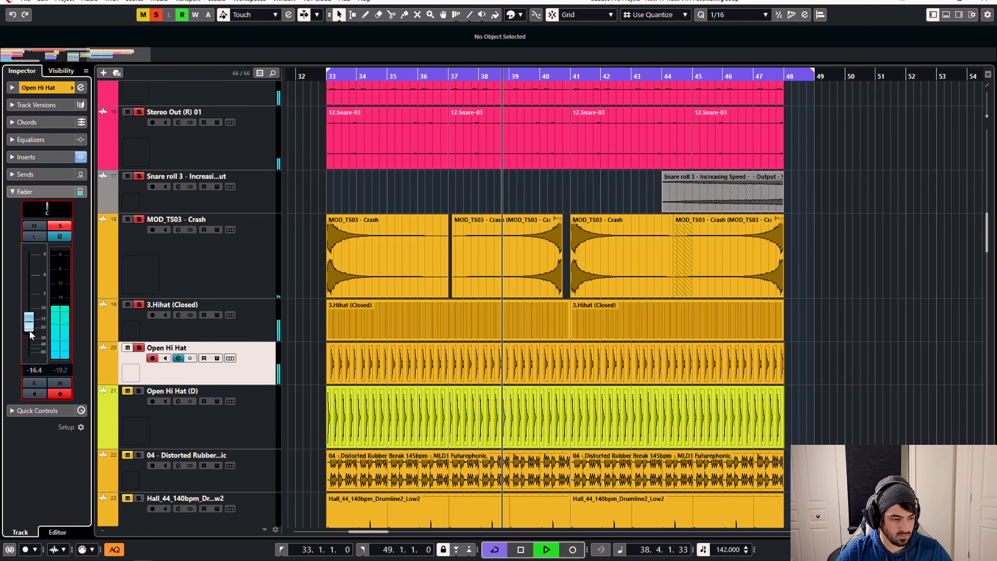
pyautogui.click(173, 419)
pyautogui.click(127, 391)
pyautogui.click(139, 391)
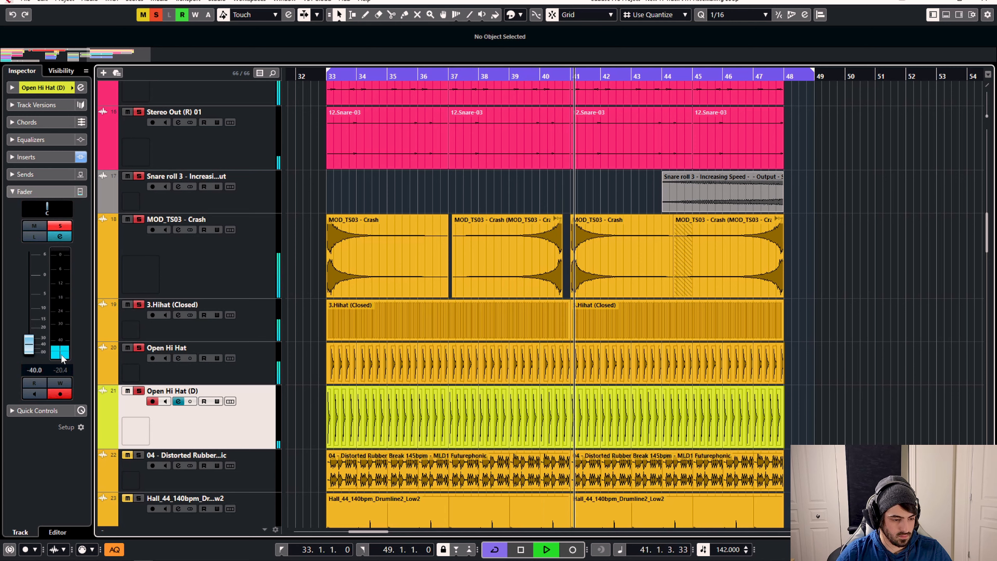
# Unmute and solo the 04 - Distorted Rubber break track and raise its fader to about -22.0 dB during playback
pyautogui.click(127, 455)
pyautogui.press('space')
pyautogui.click(149, 477)
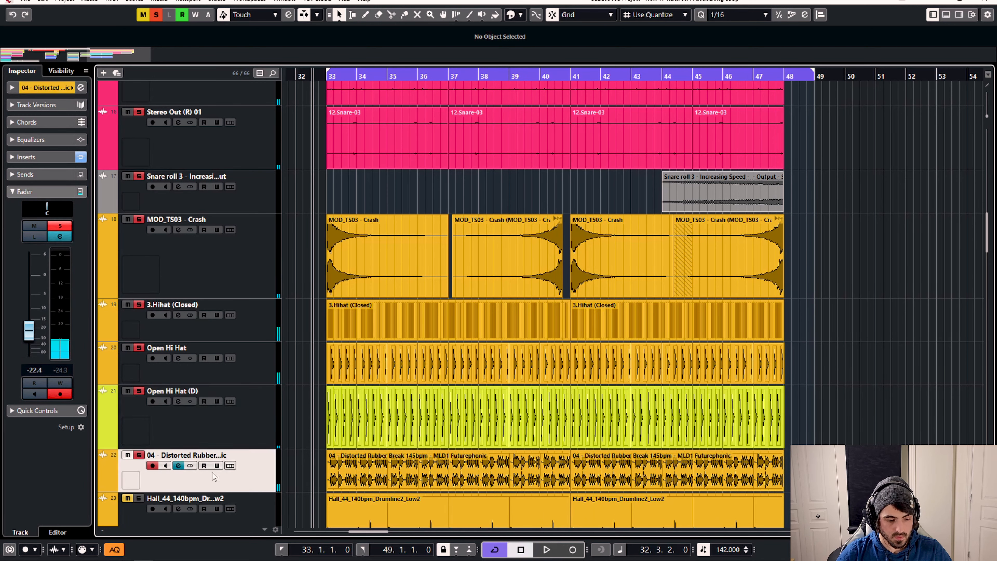
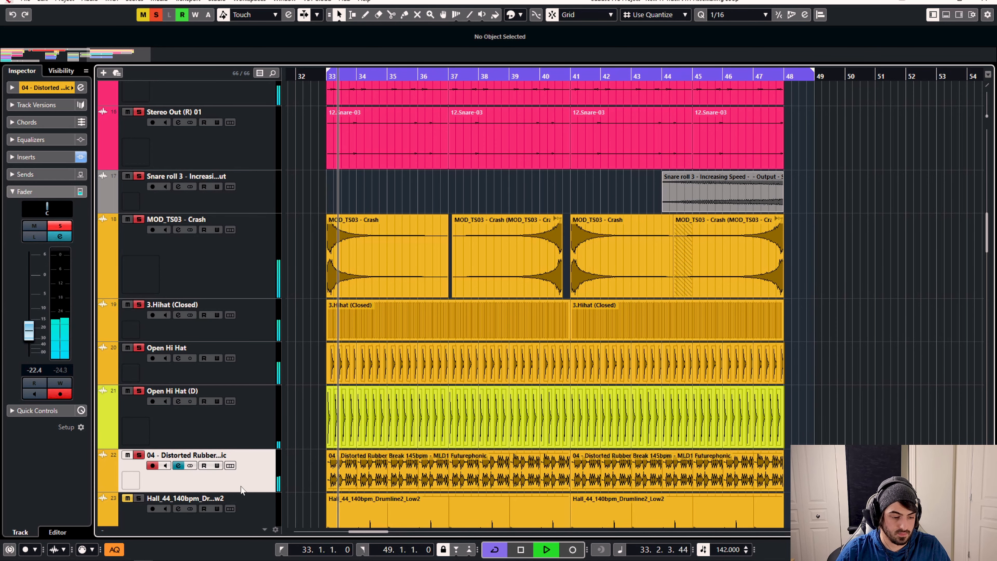
pyautogui.click(59, 369)
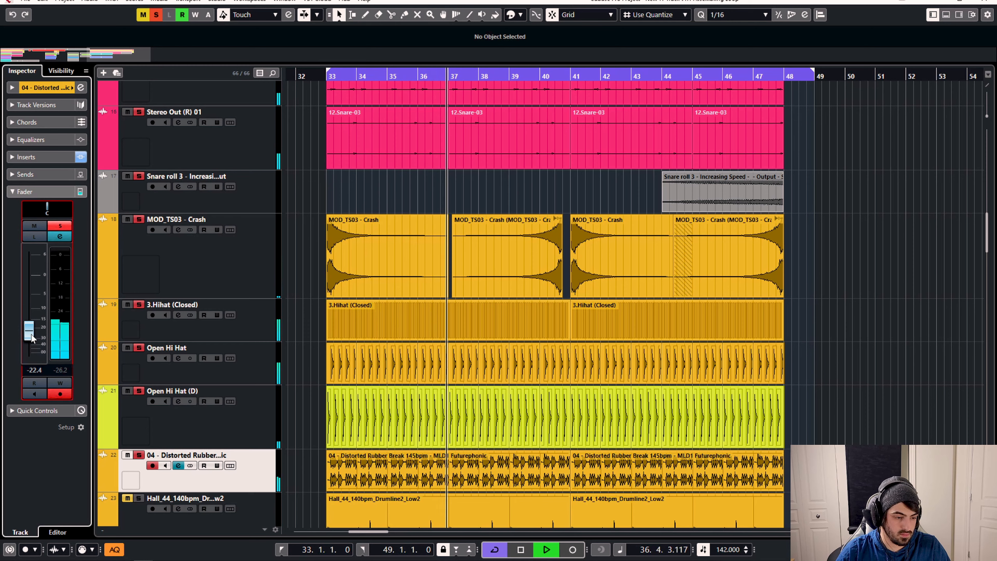
pyautogui.scroll(1, 31, 335)
pyautogui.scroll(-1, 31, 333)
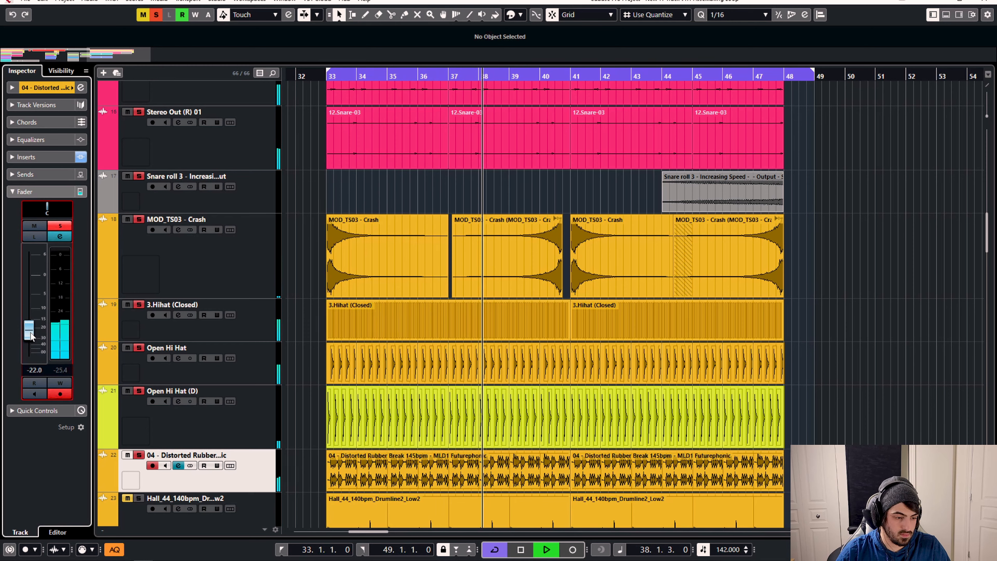
pyautogui.press('space')
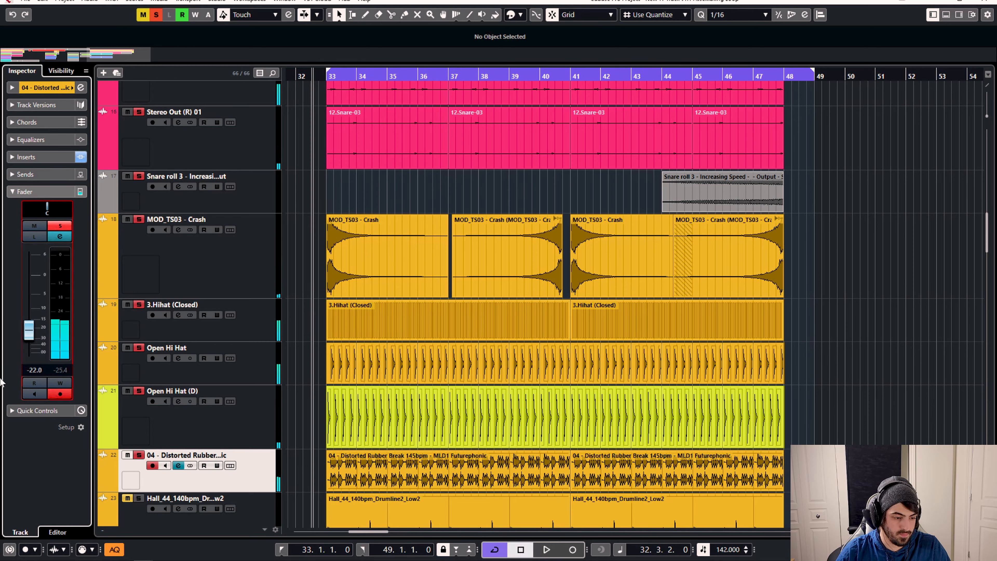
# Unmute and solo the Hall_44_140bpm_Drumline2_Low2 track and raise its fader to about -17.3 dB during playback
pyautogui.click(255, 515)
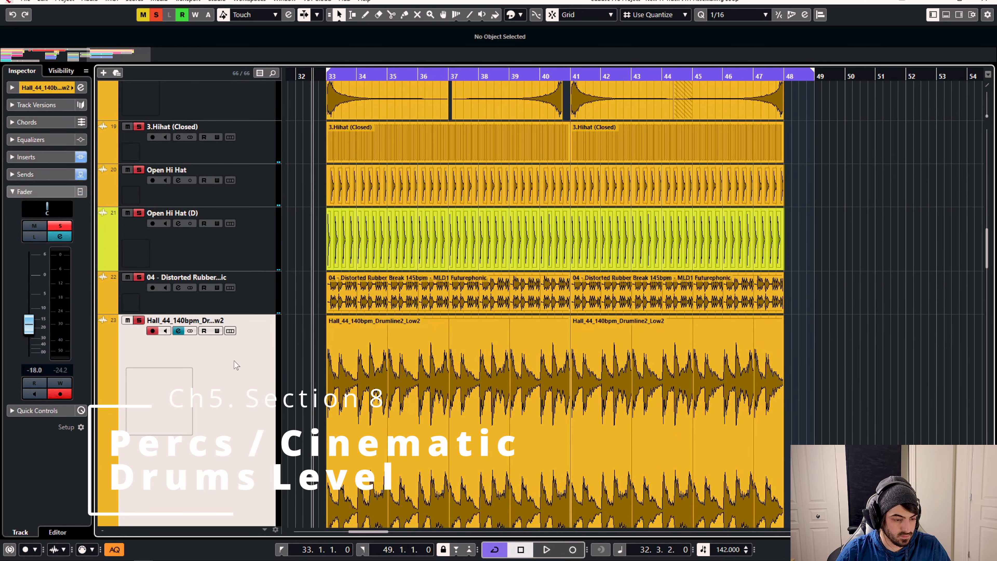
pyautogui.press('space')
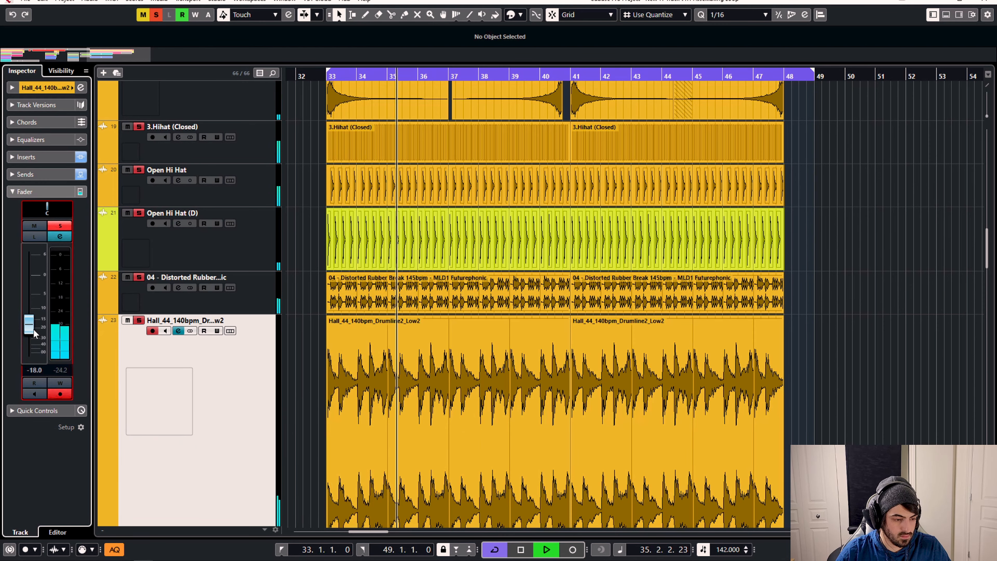
pyautogui.moveTo(33, 329); pyautogui.dragTo(33, 328)
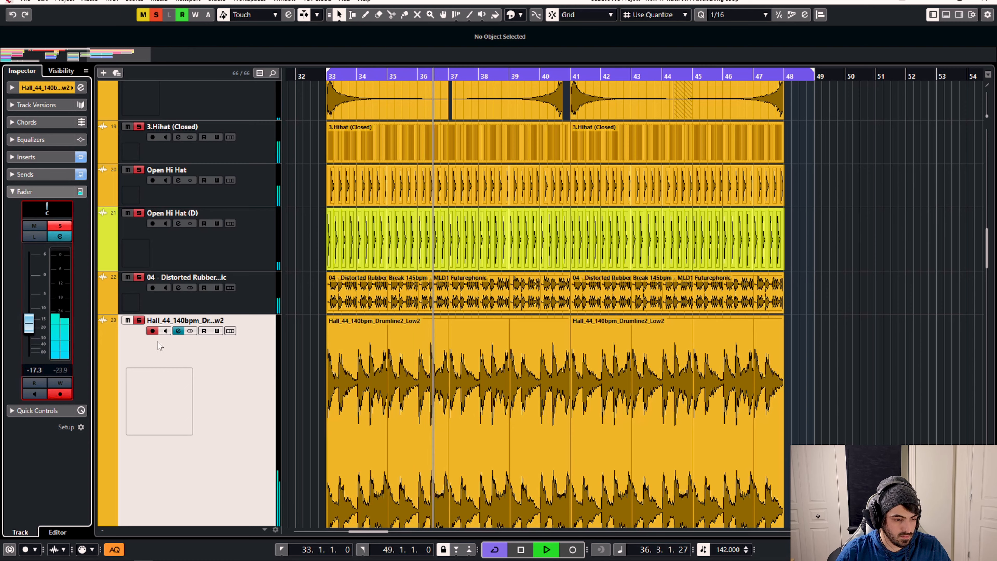
# Open the drumline track's FabFilter Pro-Q 3 insert and toggle its 112.49 Hz low cut off and on to compare the sound
pyautogui.click(179, 331)
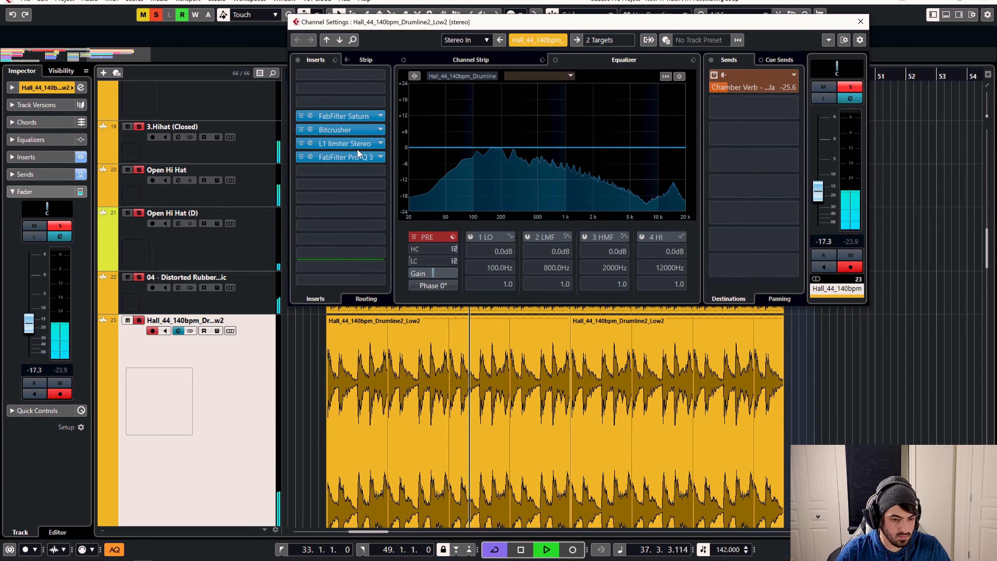
pyautogui.click(345, 157)
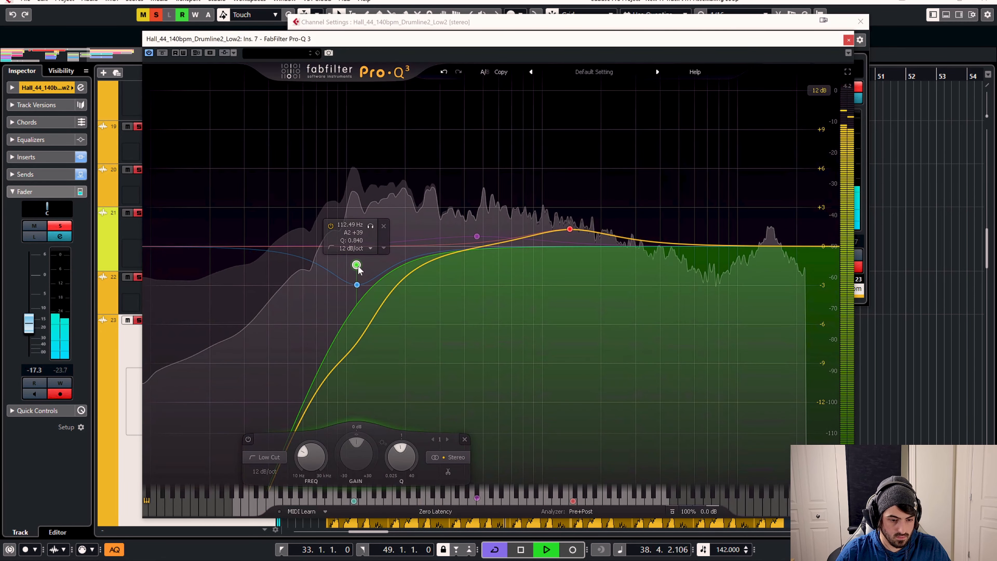
pyautogui.click(330, 226)
pyautogui.click(331, 226)
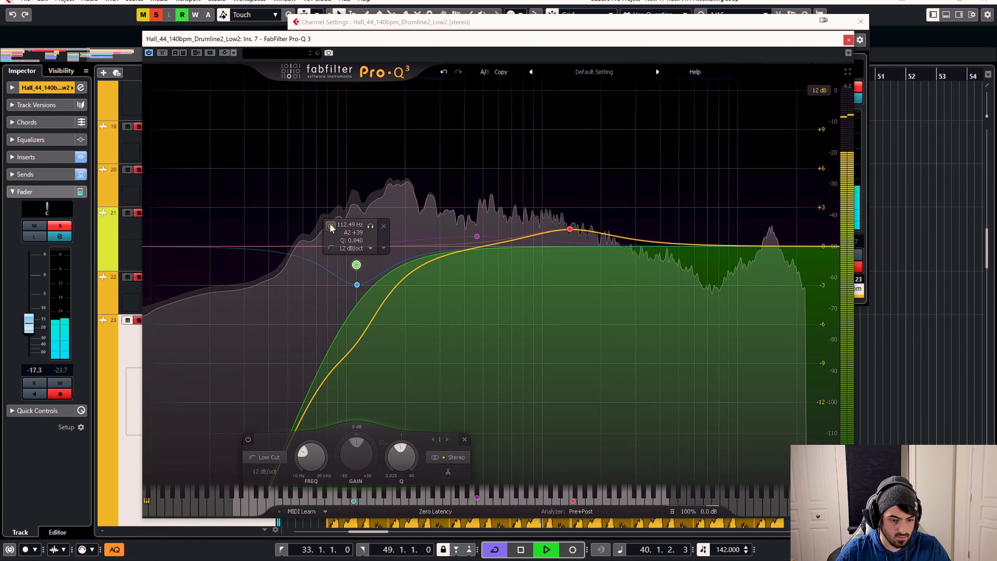
# Shift the drumline EQ's middle bell band to a lower frequency and set its low cut to about 136 Hz at 36 dB/oct
pyautogui.click(477, 237)
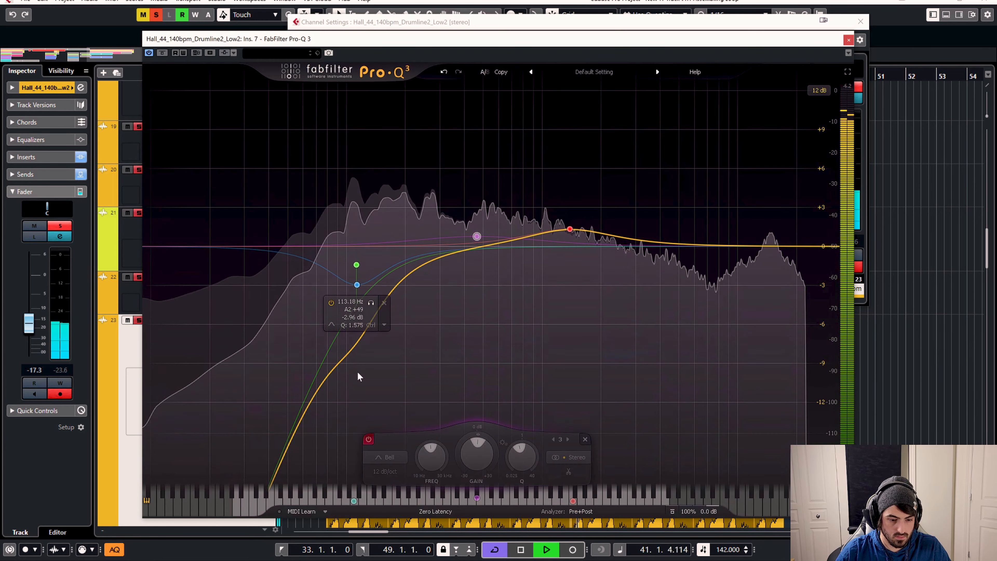
pyautogui.moveTo(491, 197); pyautogui.dragTo(461, 200)
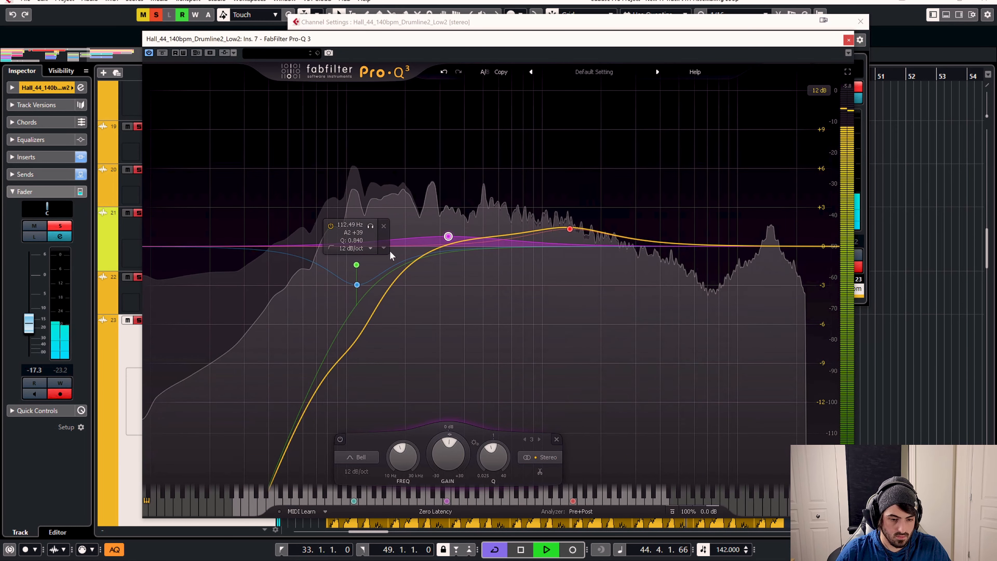
pyautogui.scroll(1, 447, 239)
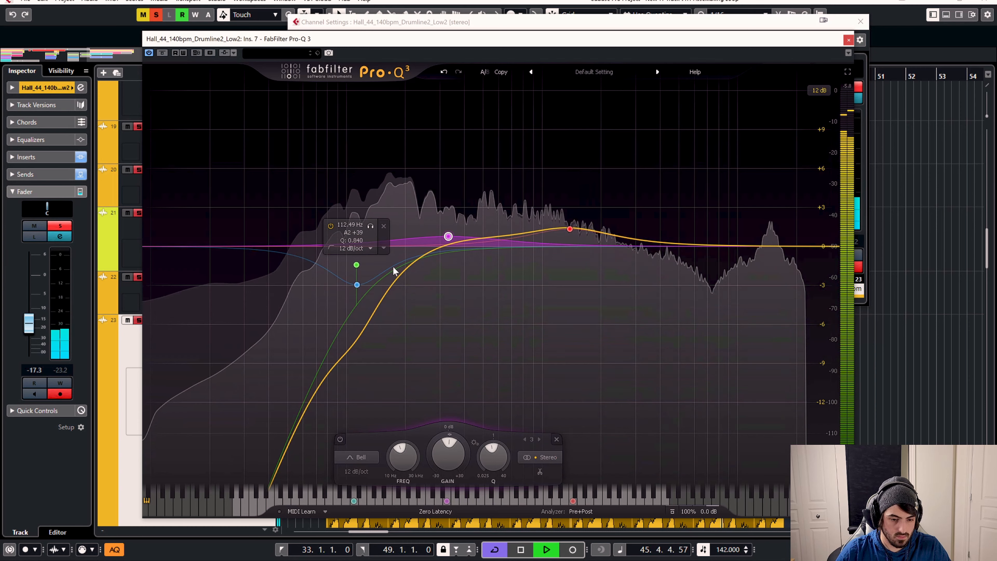
pyautogui.moveTo(357, 266)
pyautogui.mouseDown()
pyautogui.moveTo(382, 268)
pyautogui.moveTo(363, 255)
pyautogui.moveTo(374, 258)
pyautogui.mouseUp()
pyautogui.scroll(4, 381, 268)
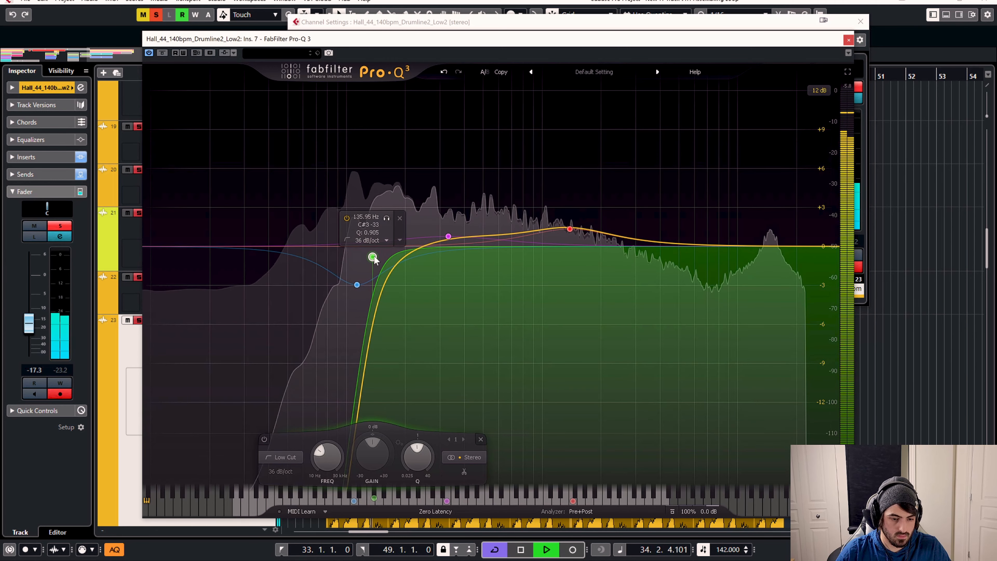
pyautogui.click(846, 41)
# Restart playback, reset the drumline track's peak reading and raise its fader to about -16.4 dB
pyautogui.press('space')
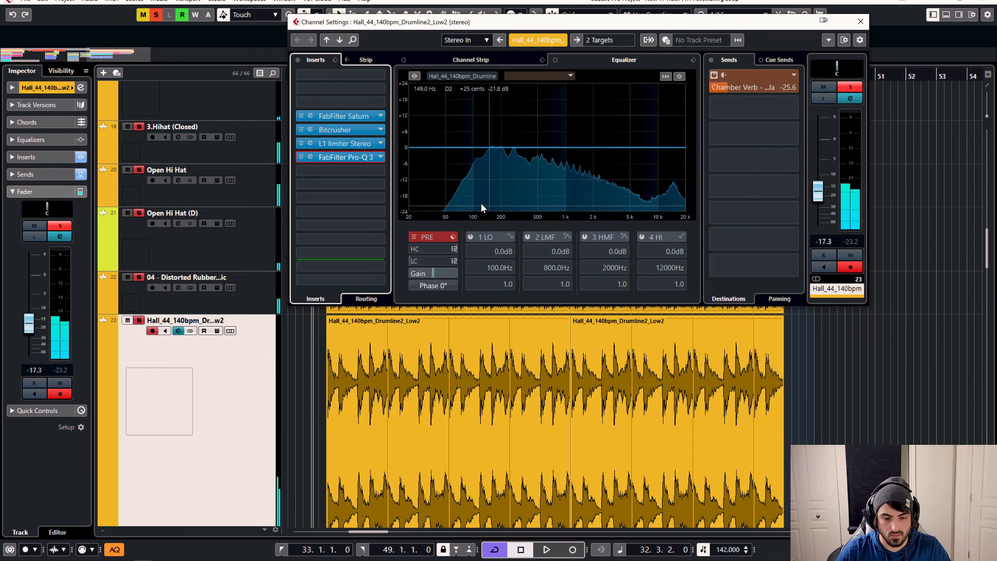
pyautogui.click(205, 361)
pyautogui.press('space')
pyautogui.click(63, 368)
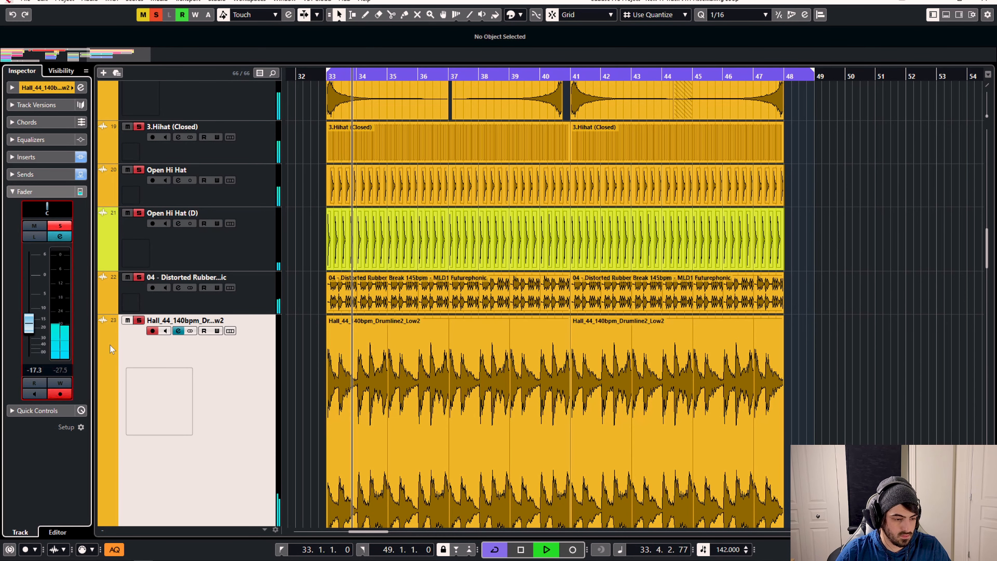
pyautogui.moveTo(29, 328); pyautogui.dragTo(30, 327)
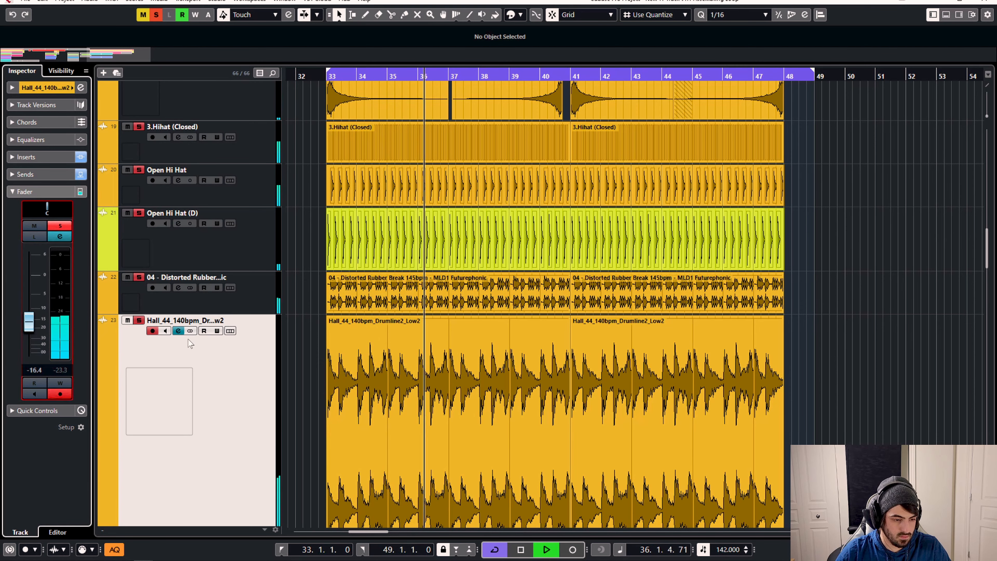
# Solo the Vital BASSLINE alongside the drums and lower the Hall_44_140bpm_Drumline2_Low2 fader to about -19.3 dB during playback
pyautogui.scroll(10, 265, 284)
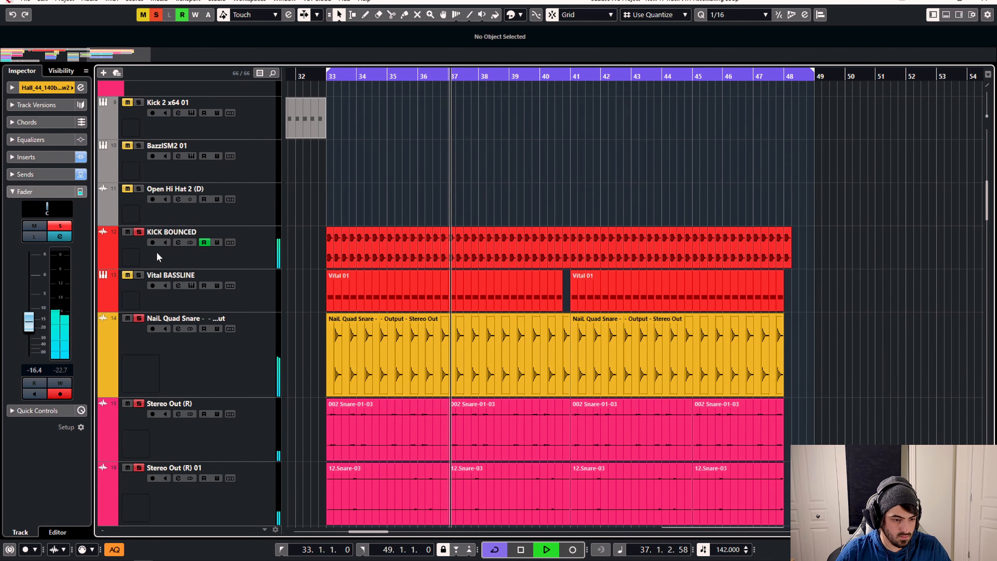
pyautogui.click(139, 275)
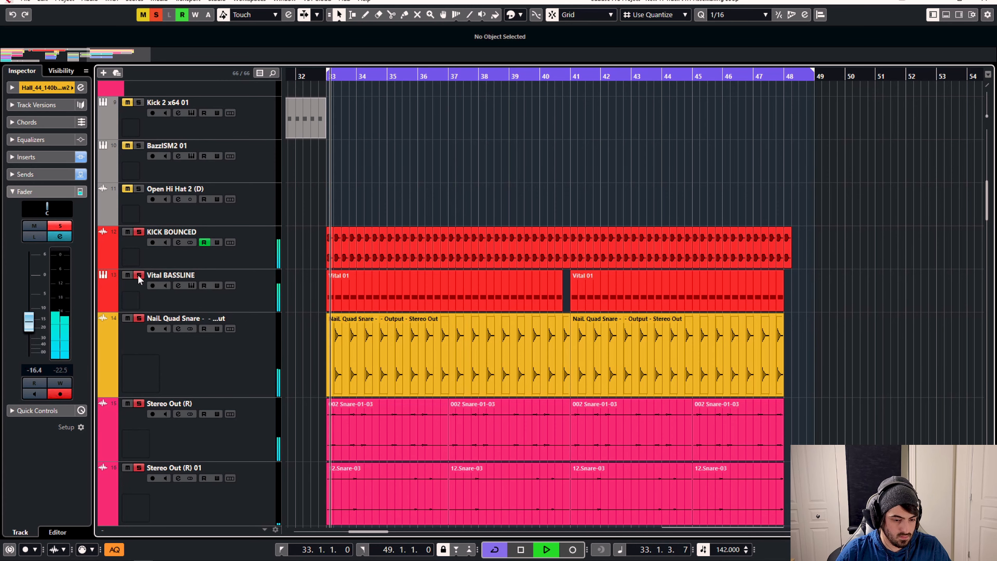
pyautogui.scroll(-10, 475, 279)
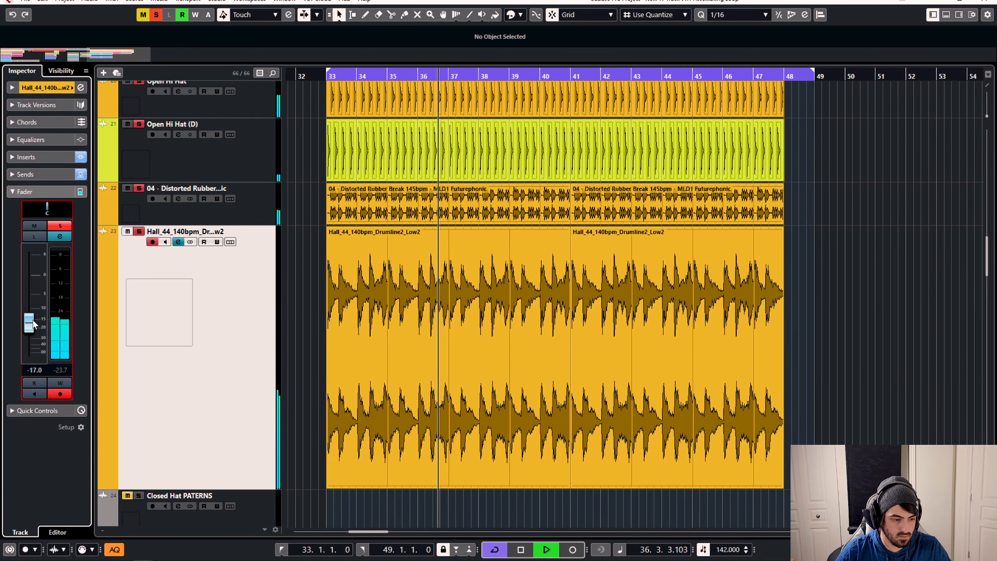
pyautogui.moveTo(33, 322); pyautogui.dragTo(33, 331)
pyautogui.click(61, 369)
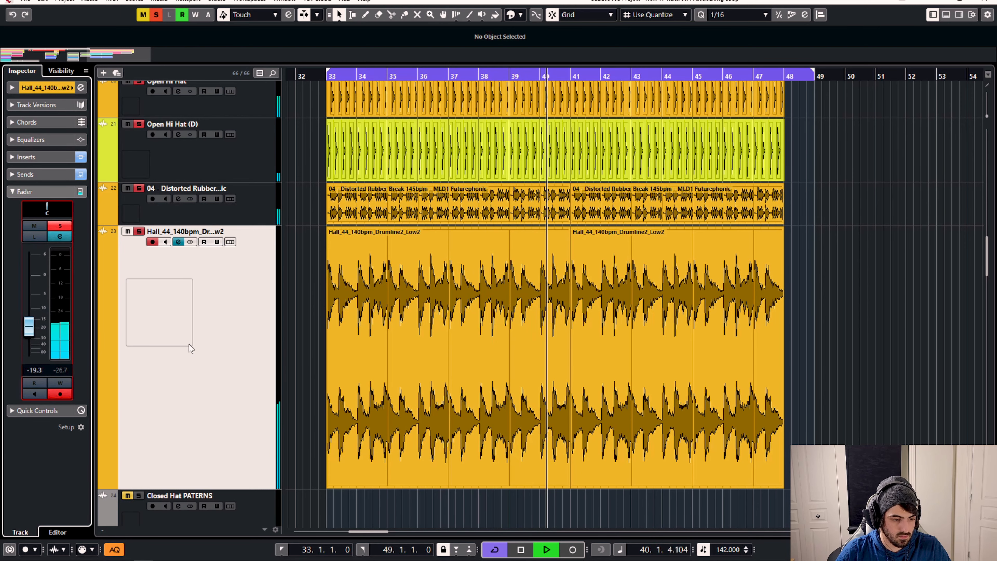
pyautogui.click(336, 369)
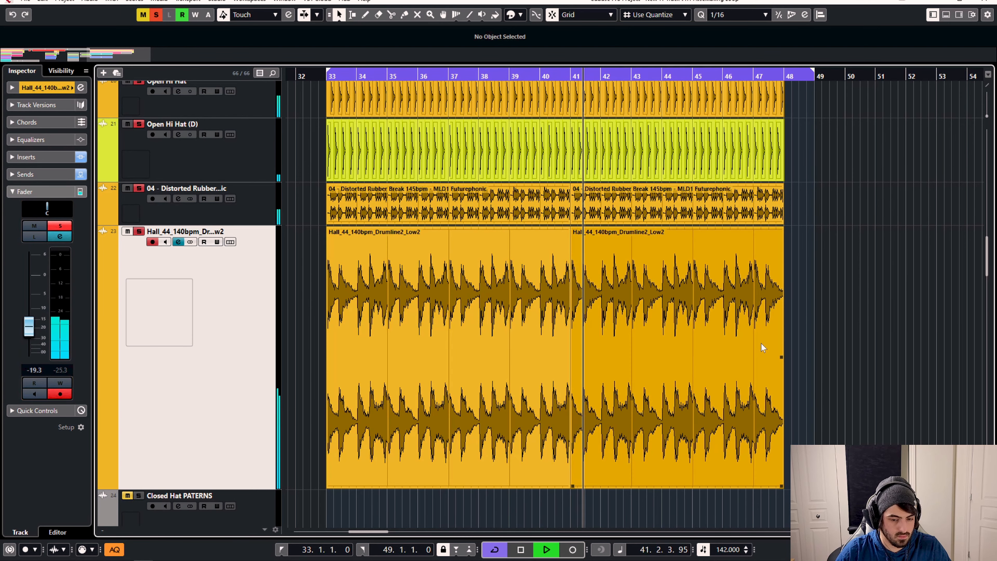
pyautogui.press('space')
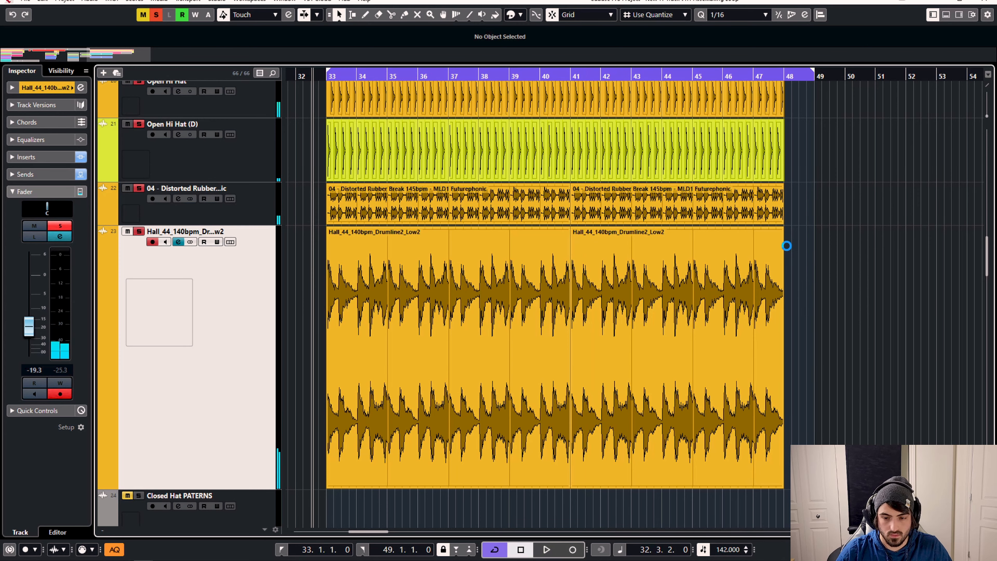
# Remove the FabFilter Saturn insert from the Snares group channel, discarding its changes
pyautogui.scroll(4, 830, 295)
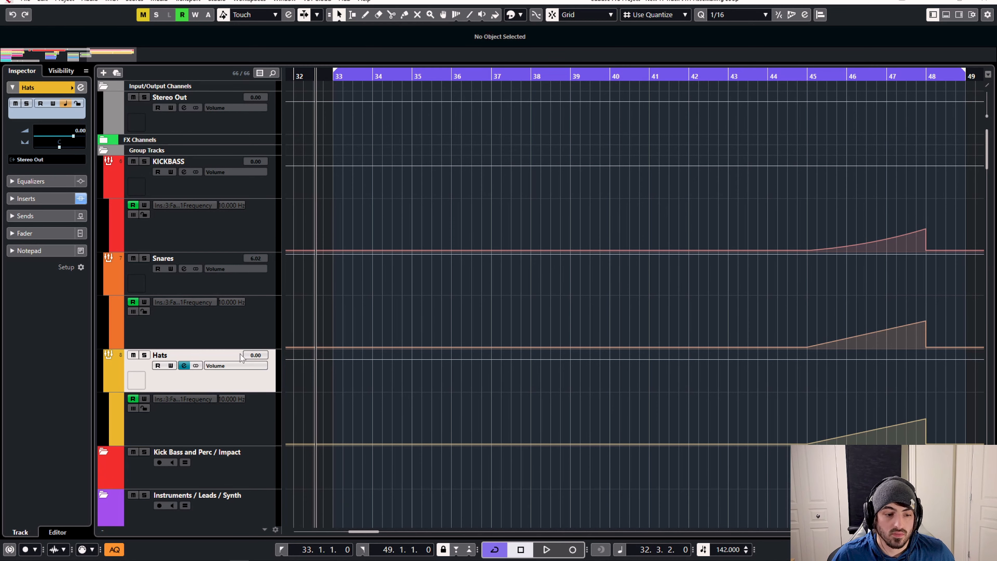
pyautogui.click(216, 289)
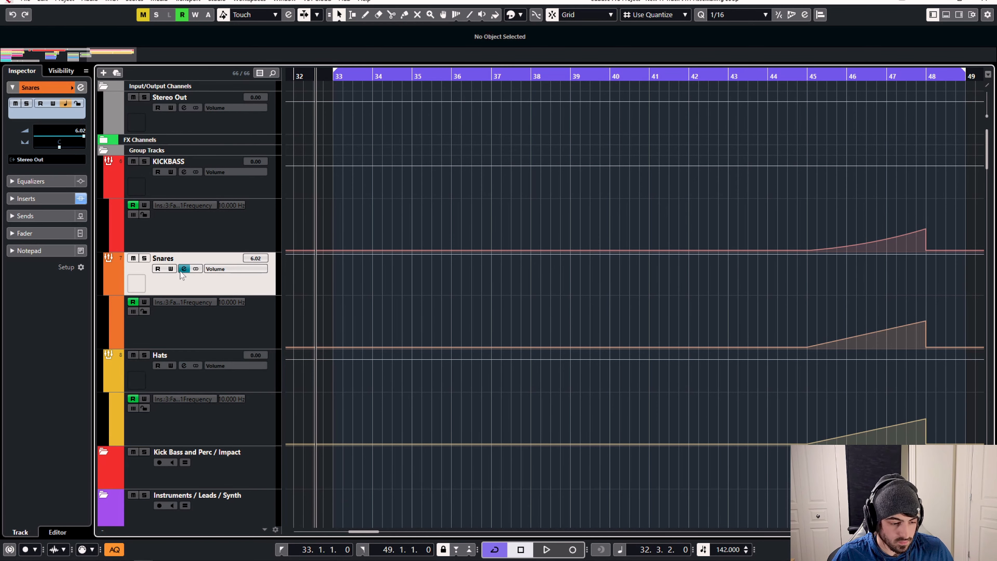
pyautogui.click(184, 269)
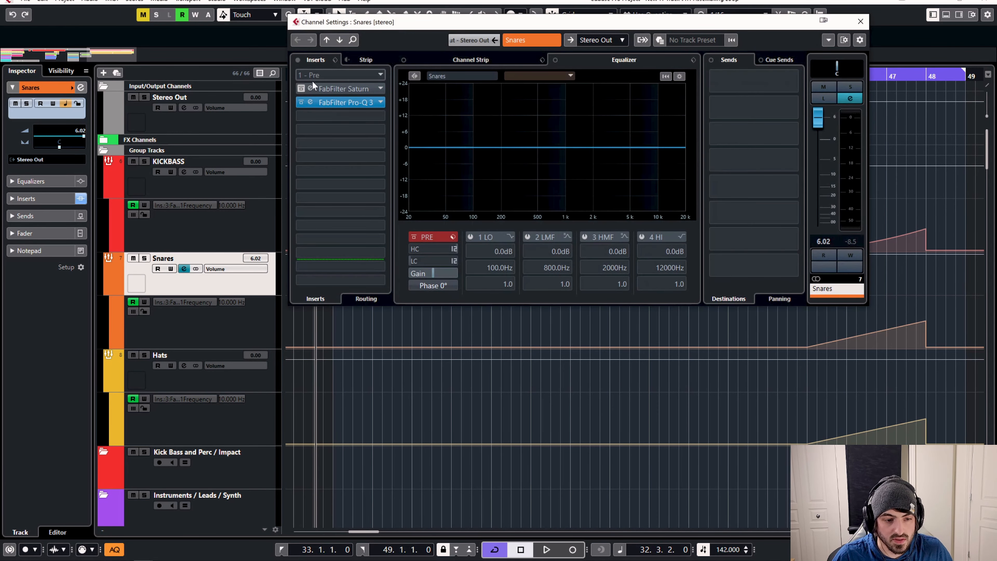
pyautogui.click(302, 90)
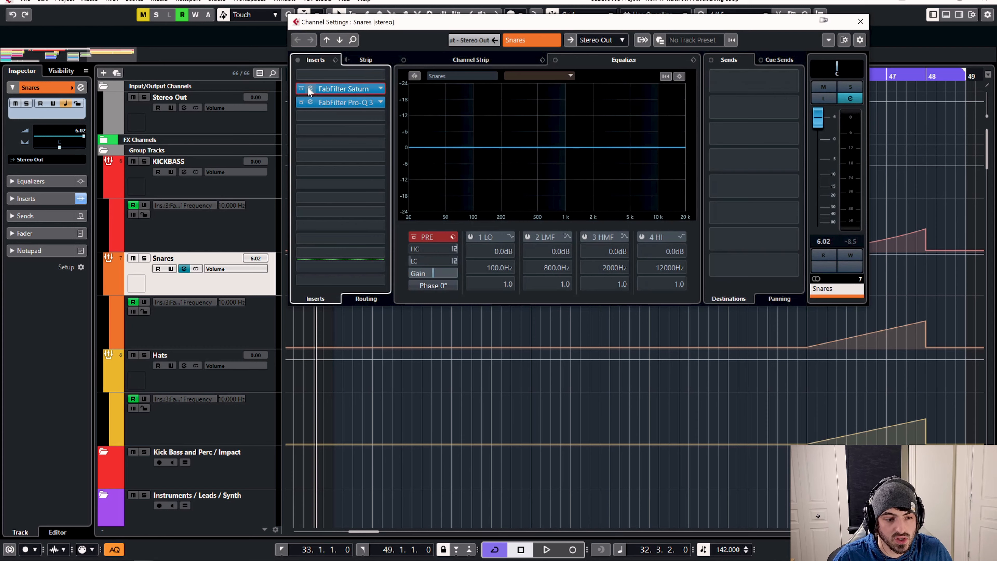
pyautogui.click(310, 88)
pyautogui.click(331, 184)
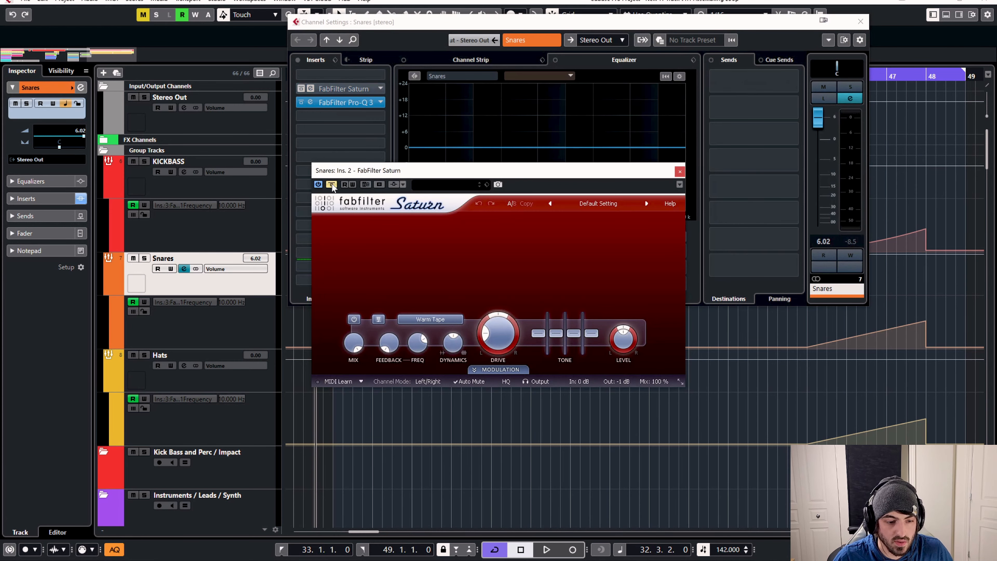
pyautogui.moveTo(334, 90); pyautogui.dragTo(393, 46)
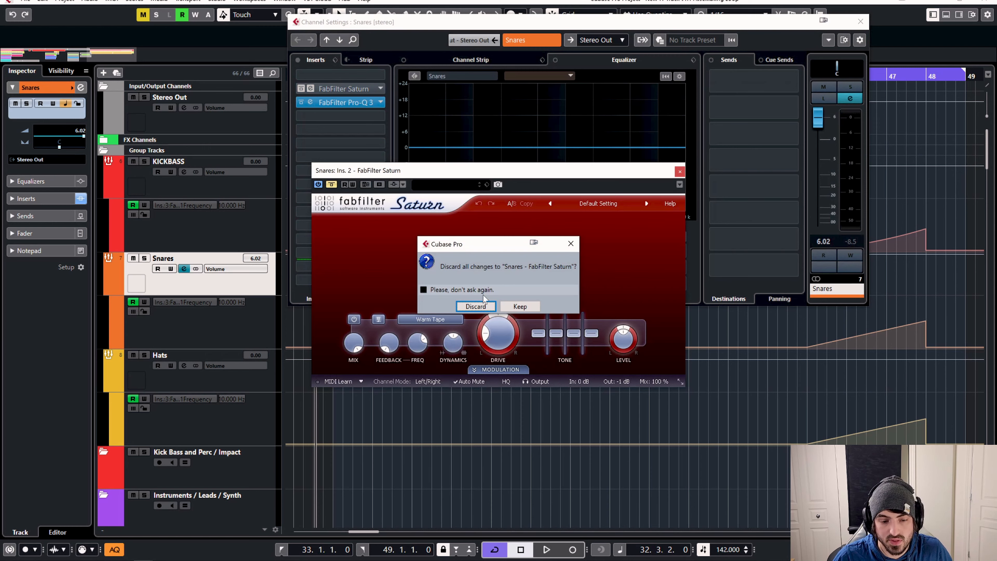
pyautogui.click(483, 306)
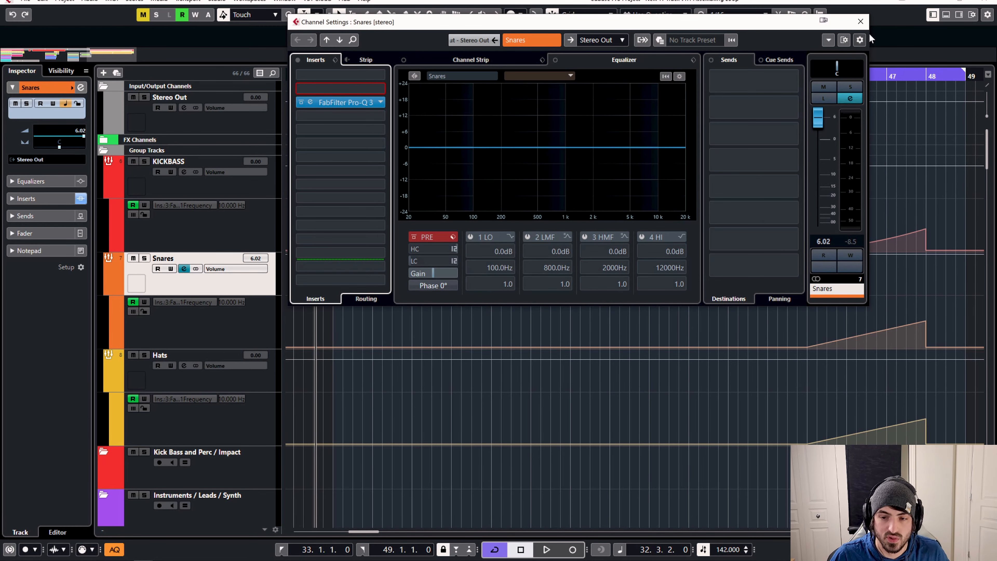
pyautogui.click(860, 21)
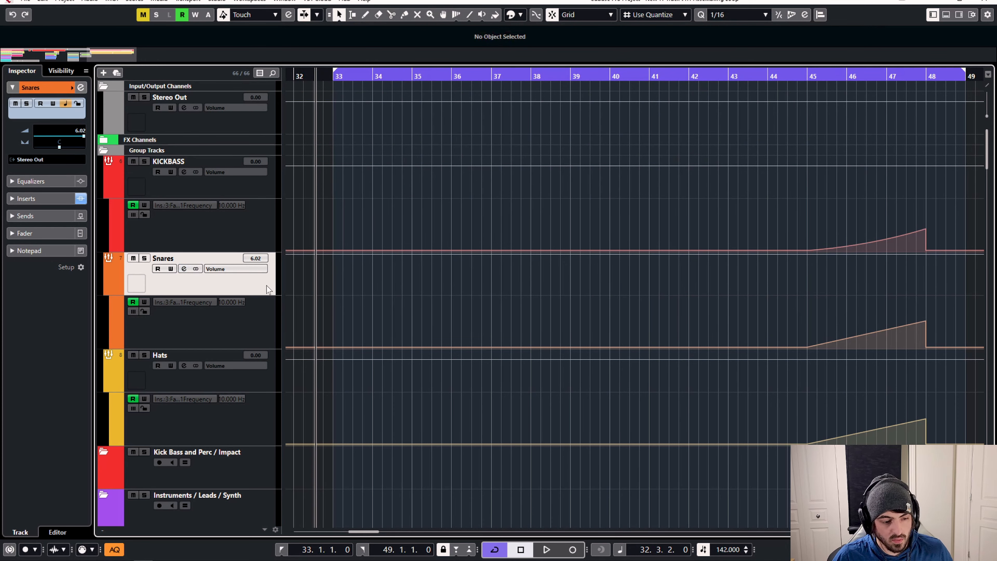
# Add one stereo group track named ALL PERCS, with its output set to Stereo Out and created inside the folder
pyautogui.keyDown('shift'); pyautogui.click(258, 381); pyautogui.keyUp('shift')
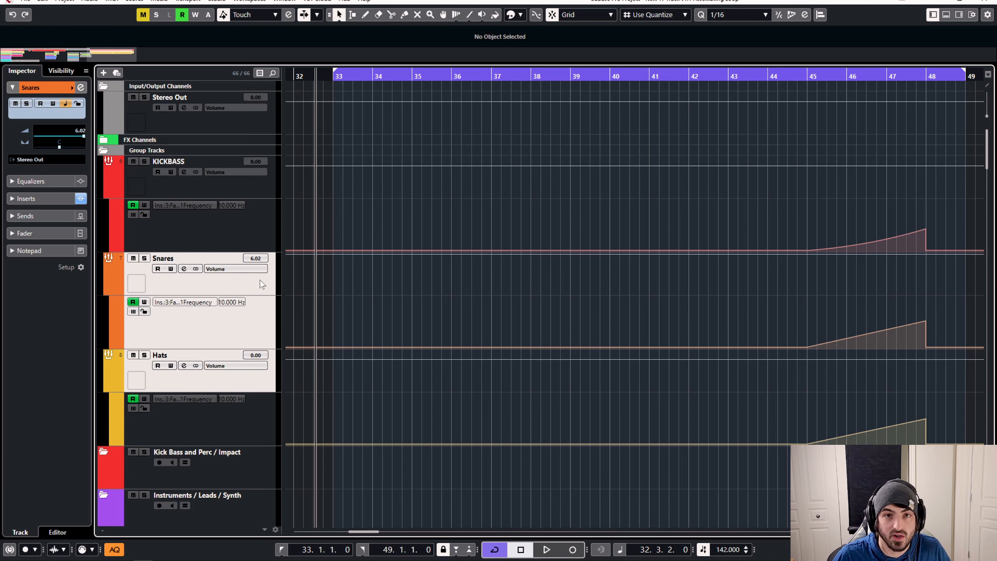
pyautogui.click(267, 281)
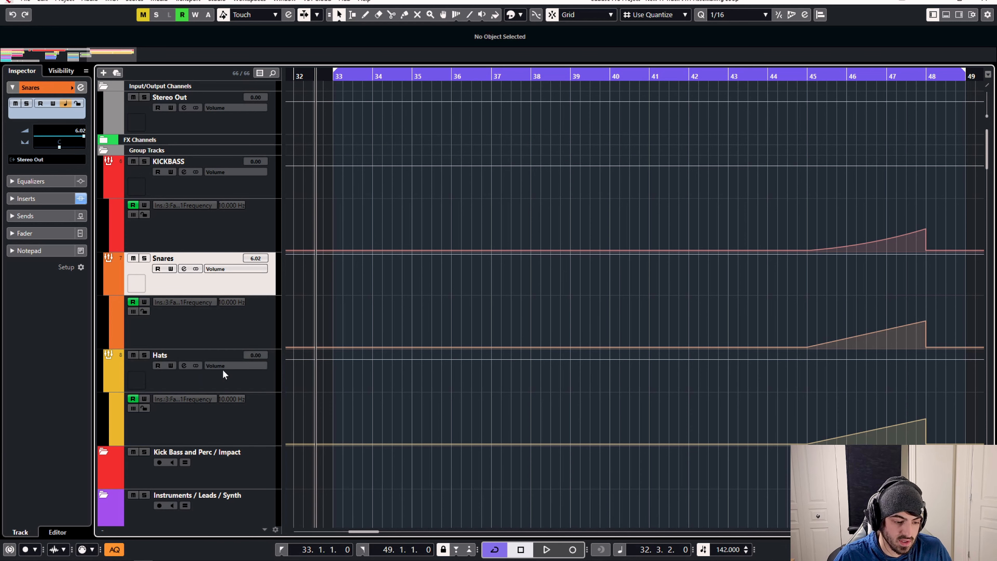
pyautogui.keyDown('ctrl'); pyautogui.click(221, 381); pyautogui.keyUp('ctrl')
pyautogui.rightClick(259, 284)
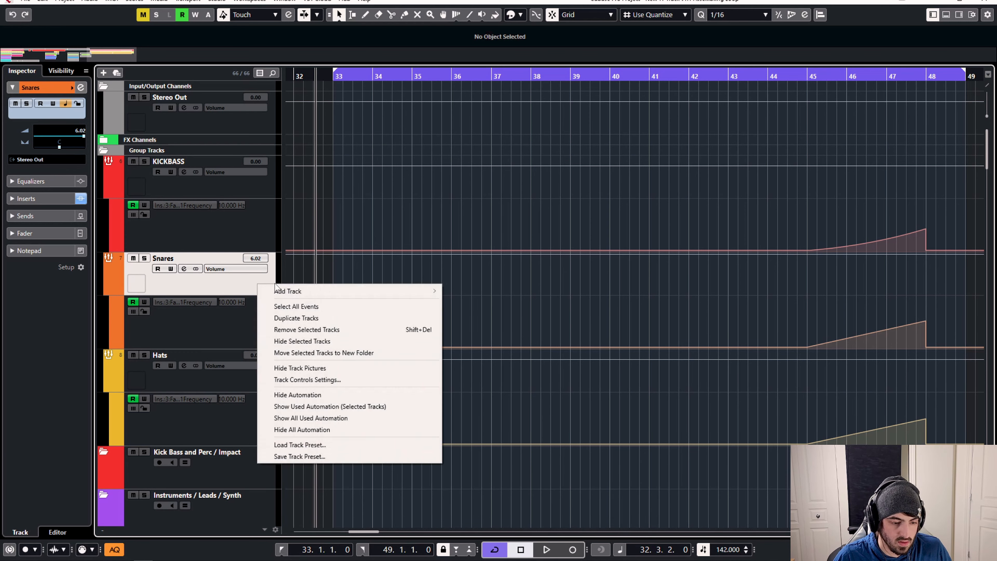
pyautogui.moveTo(400, 292)
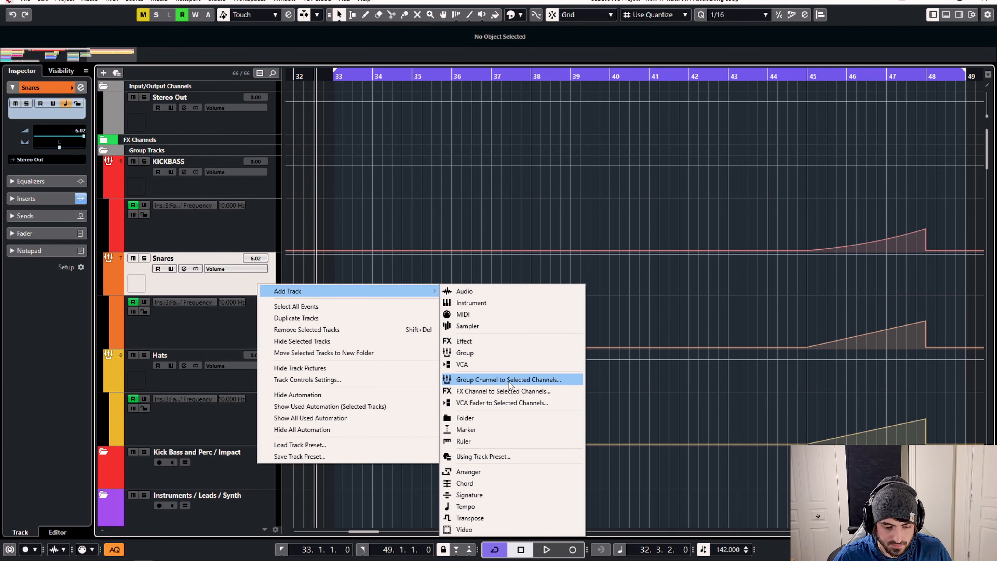
pyautogui.click(510, 353)
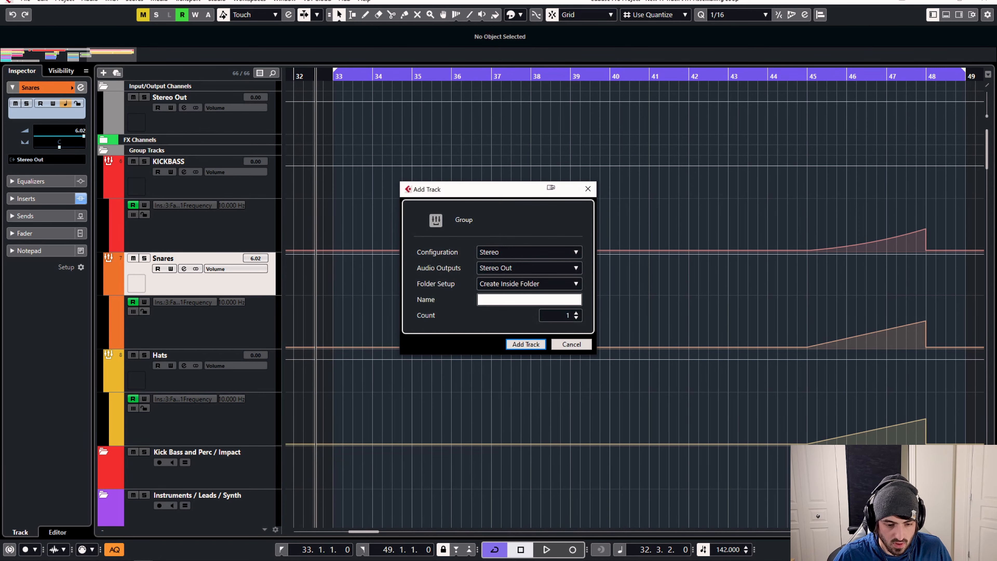
pyautogui.write('ALL PEWRE')
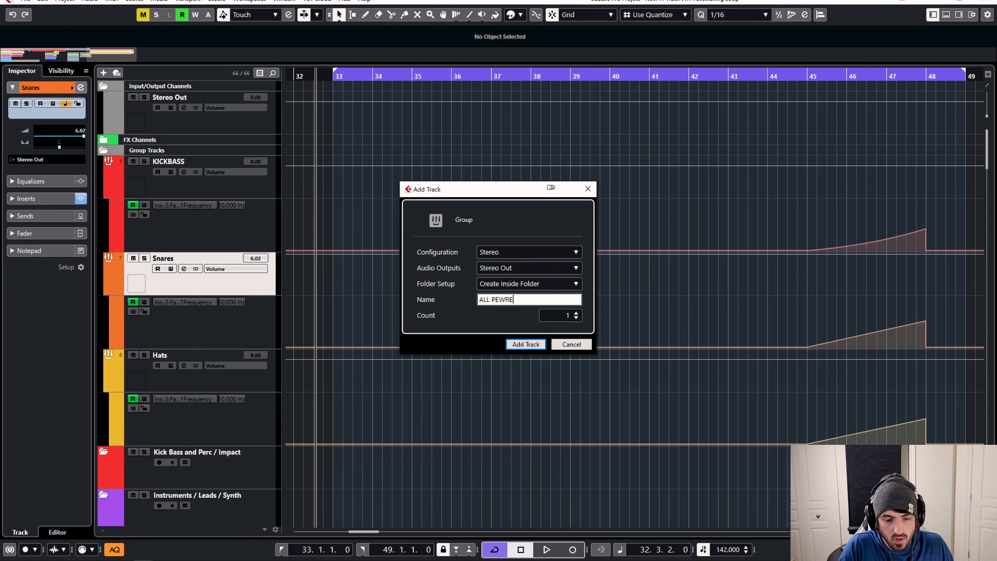
pyautogui.press('BackSpace')
pyautogui.press('BackSpace')
pyautogui.press('BackSpace')
pyautogui.write('RC')
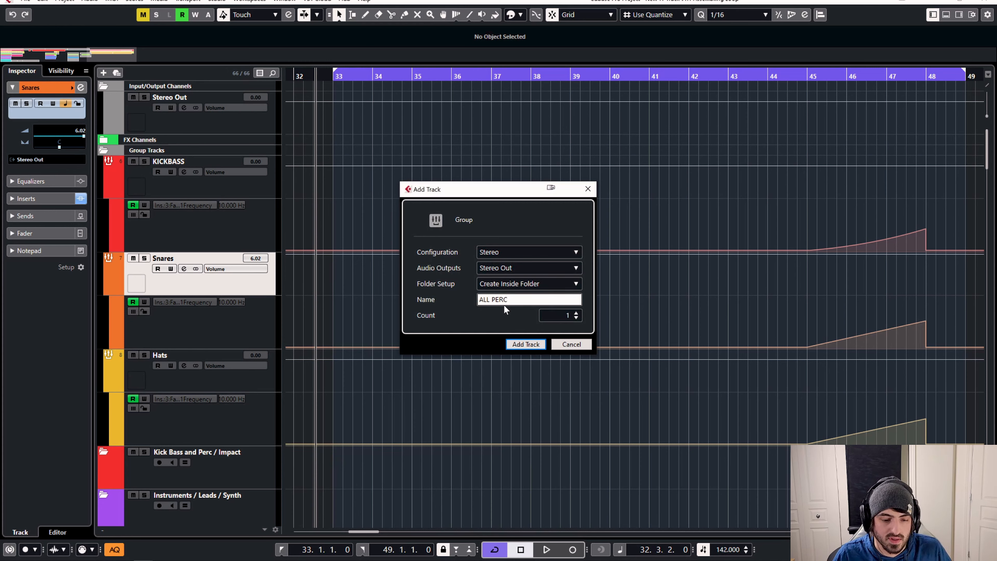
pyautogui.write('S')
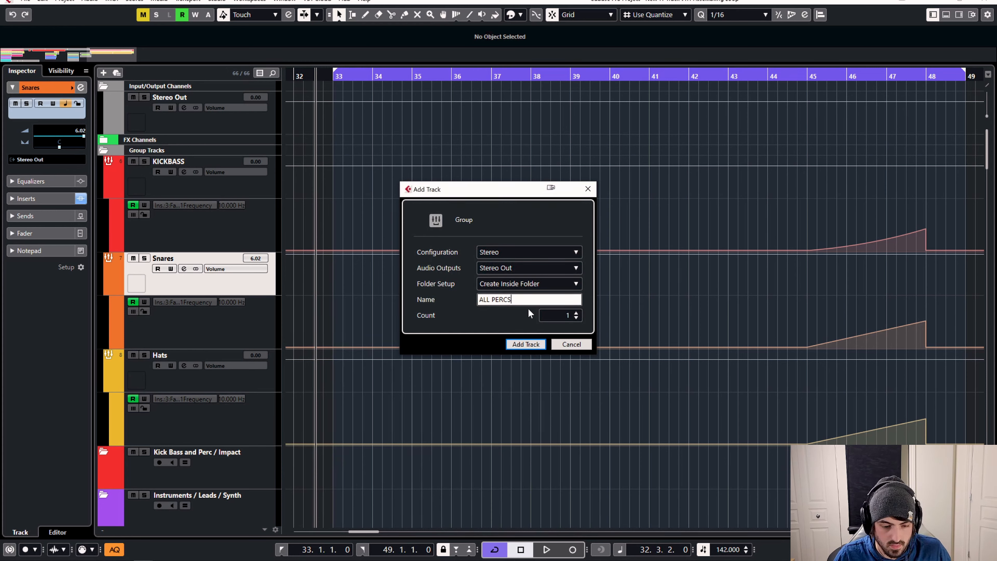
pyautogui.click(526, 344)
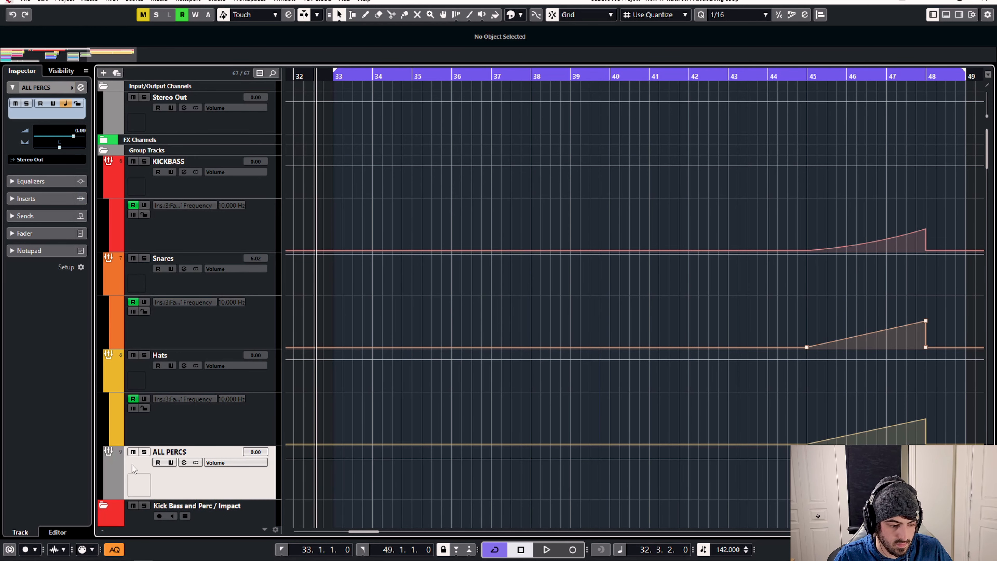
# Colour the ALL PERCS group magenta and route the outputs of the Snares and Hats groups to it
pyautogui.scroll(-10, 115, 459)
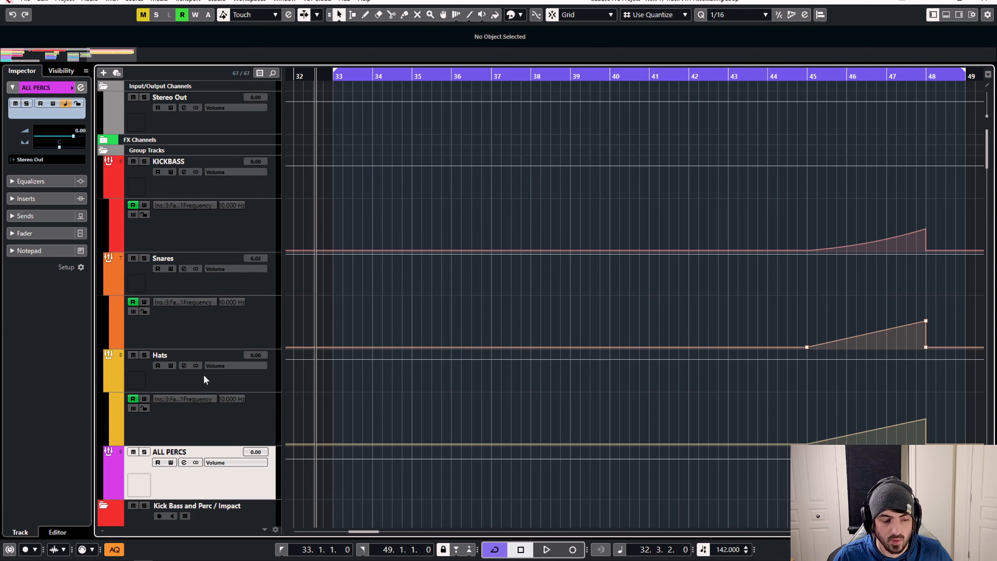
pyautogui.click(196, 286)
pyautogui.keyDown('ctrl'); pyautogui.click(194, 376); pyautogui.keyUp('ctrl')
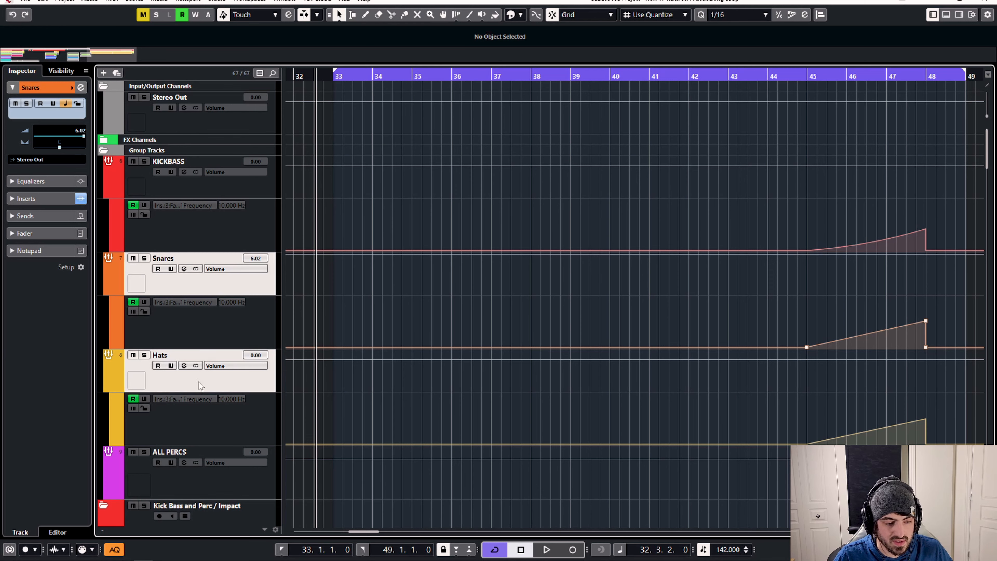
pyautogui.click(32, 161)
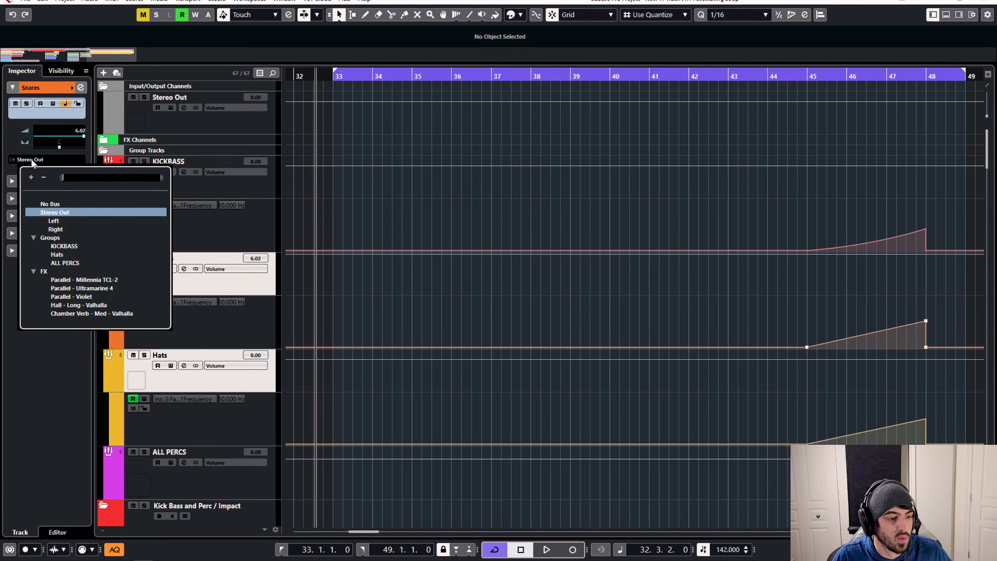
pyautogui.click(70, 260)
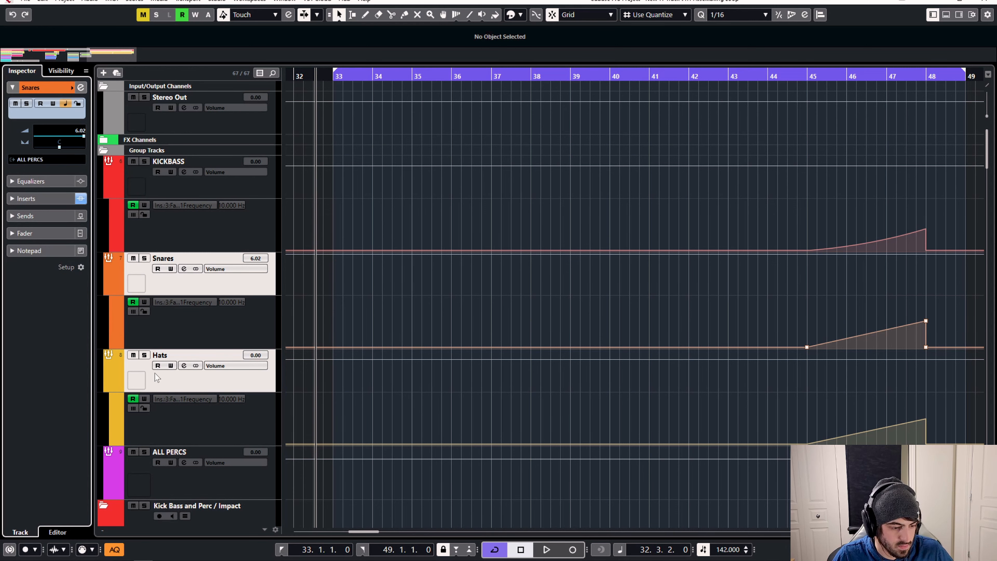
pyautogui.click(143, 481)
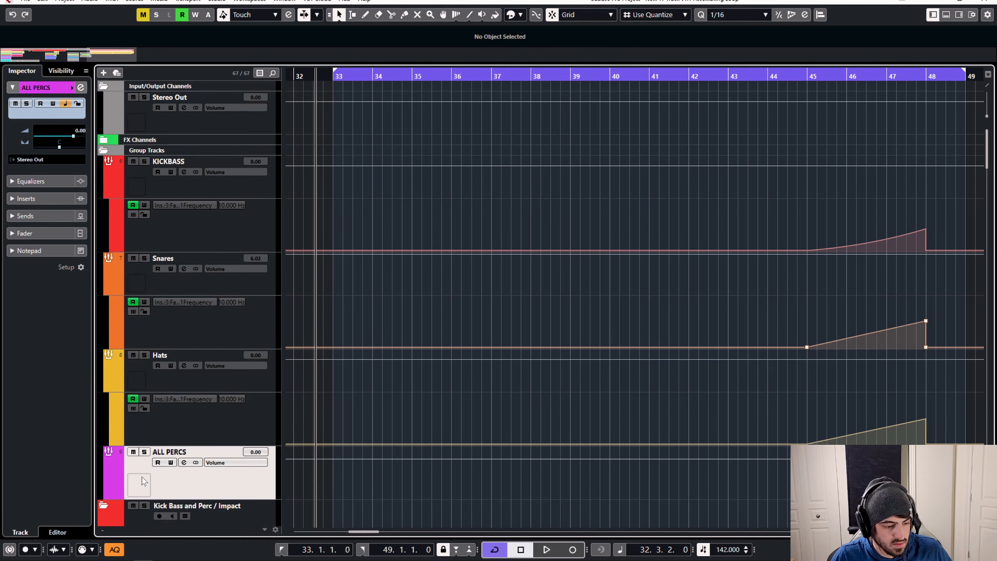
# Load the Acustica TAN compressor into the third insert slot of the ALL PERCS group channel, toggle its bypass and leave it active
pyautogui.click(183, 463)
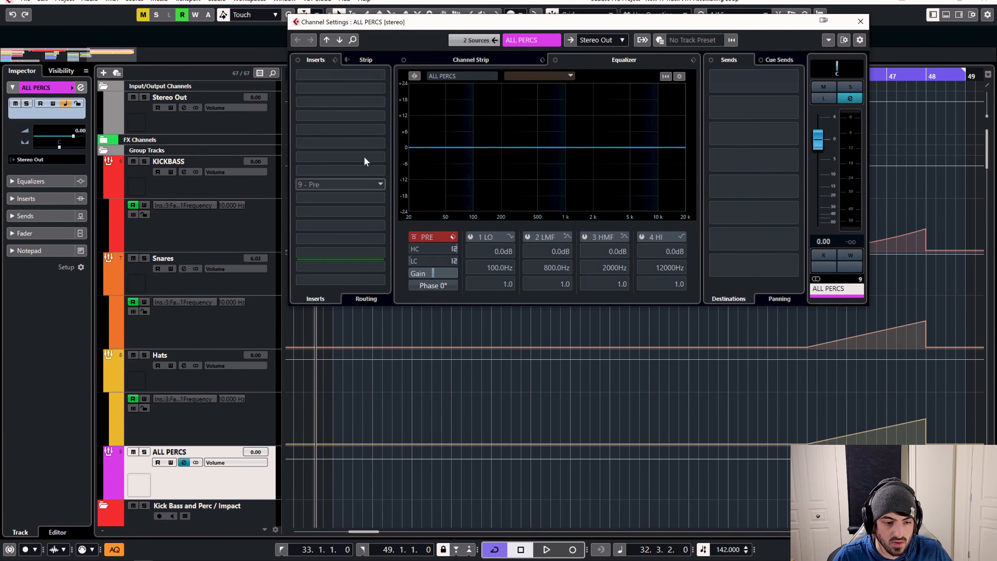
pyautogui.click(377, 103)
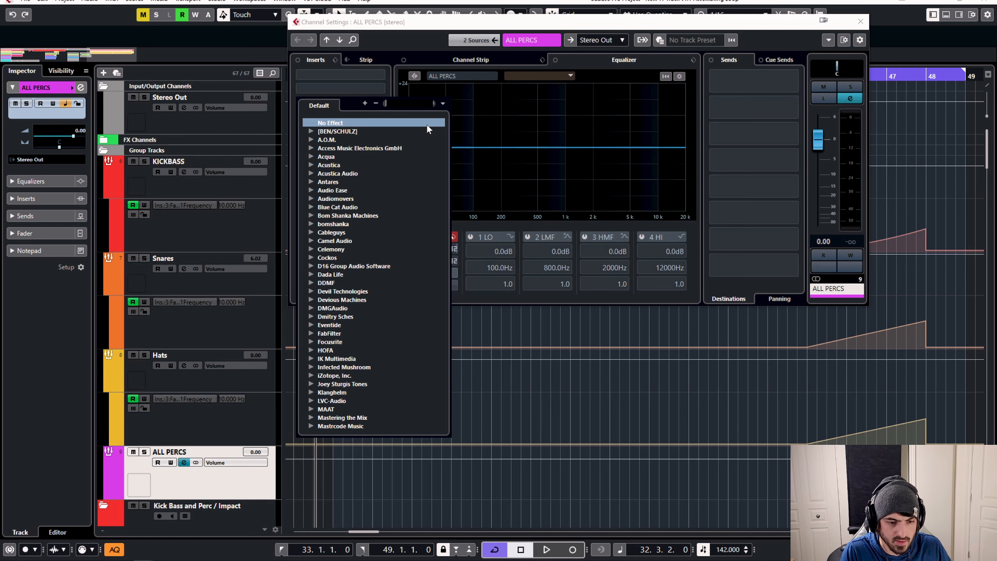
pyautogui.write('tan')
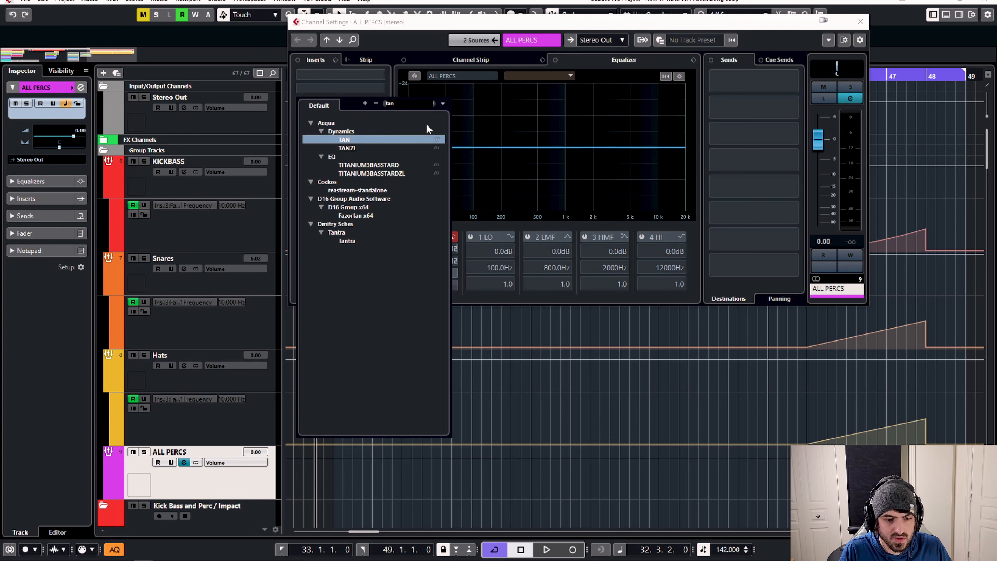
pyautogui.press('Return')
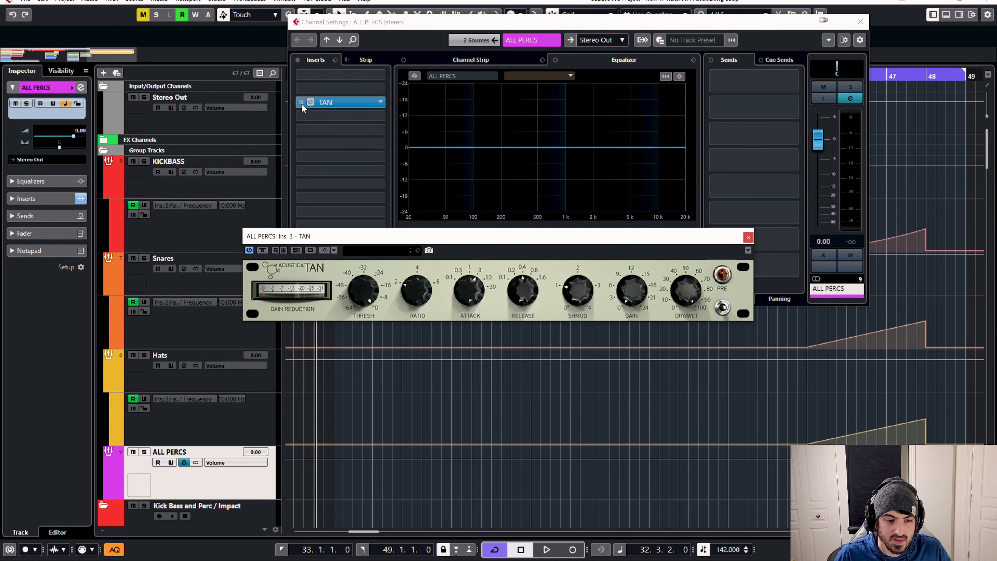
pyautogui.click(301, 102)
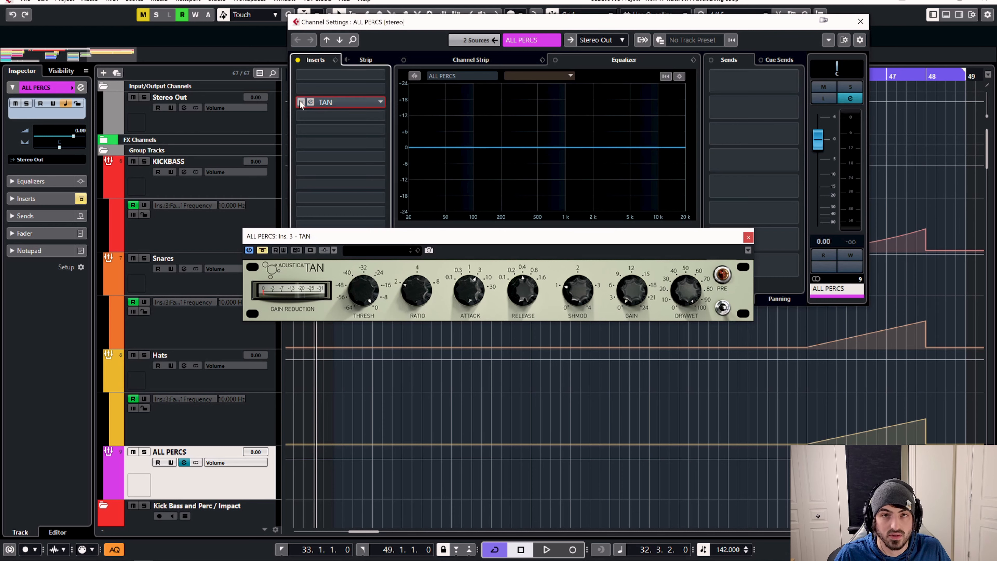
pyautogui.click(302, 103)
pyautogui.moveTo(331, 238); pyautogui.dragTo(405, 320)
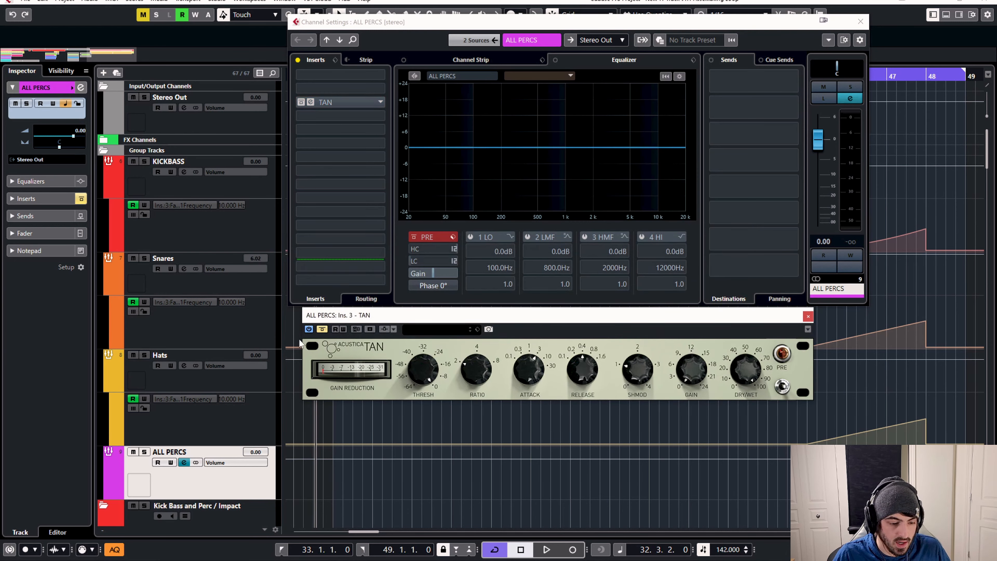
pyautogui.click(322, 329)
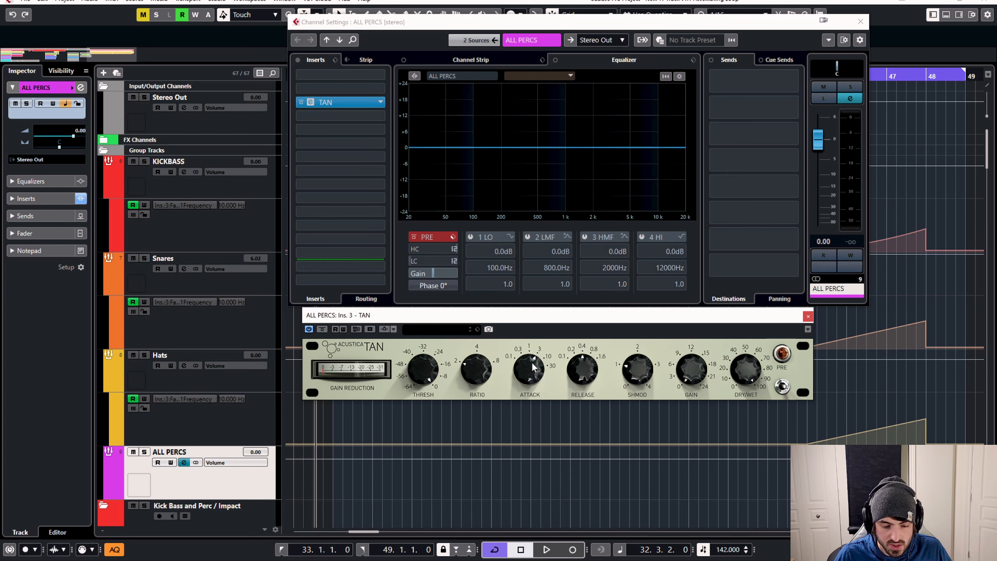
pyautogui.moveTo(550, 361); pyautogui.dragTo(536, 373)
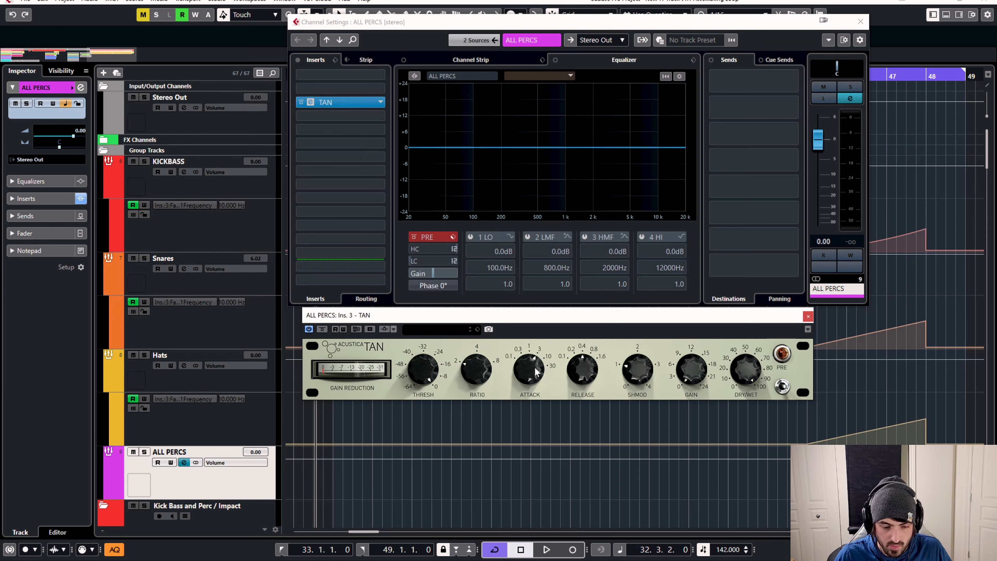
pyautogui.moveTo(587, 368); pyautogui.dragTo(584, 347)
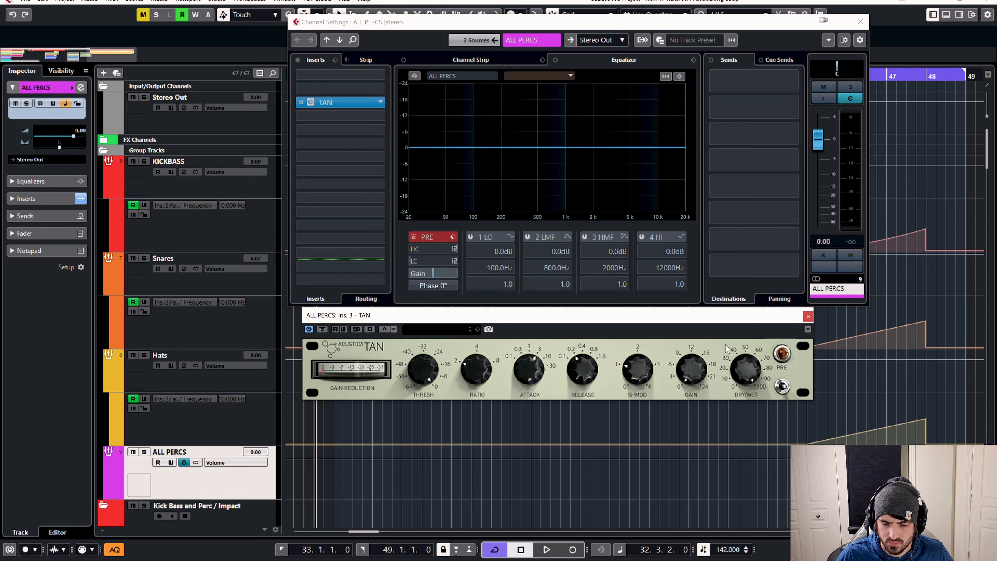
pyautogui.moveTo(740, 378); pyautogui.dragTo(742, 371)
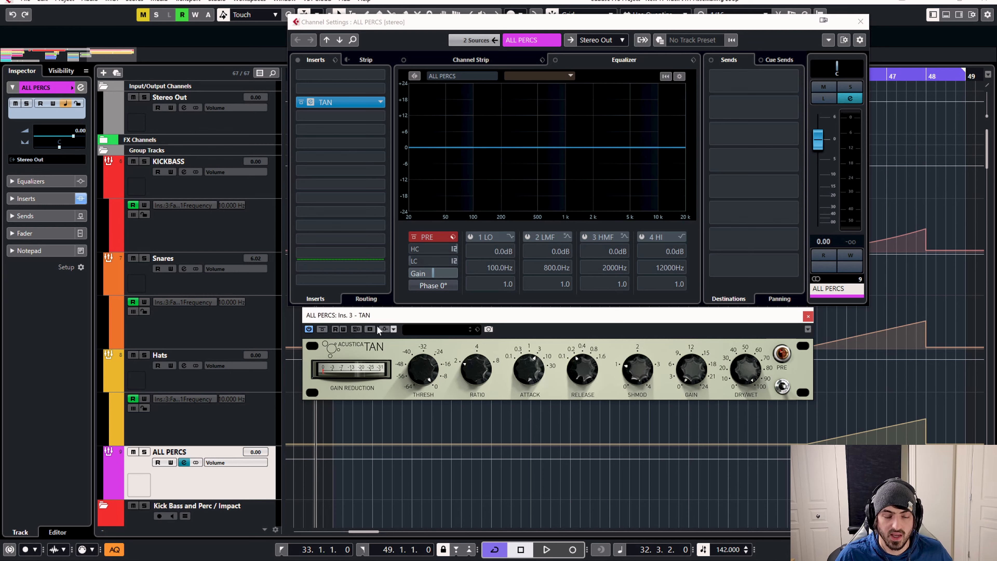
pyautogui.click(183, 463)
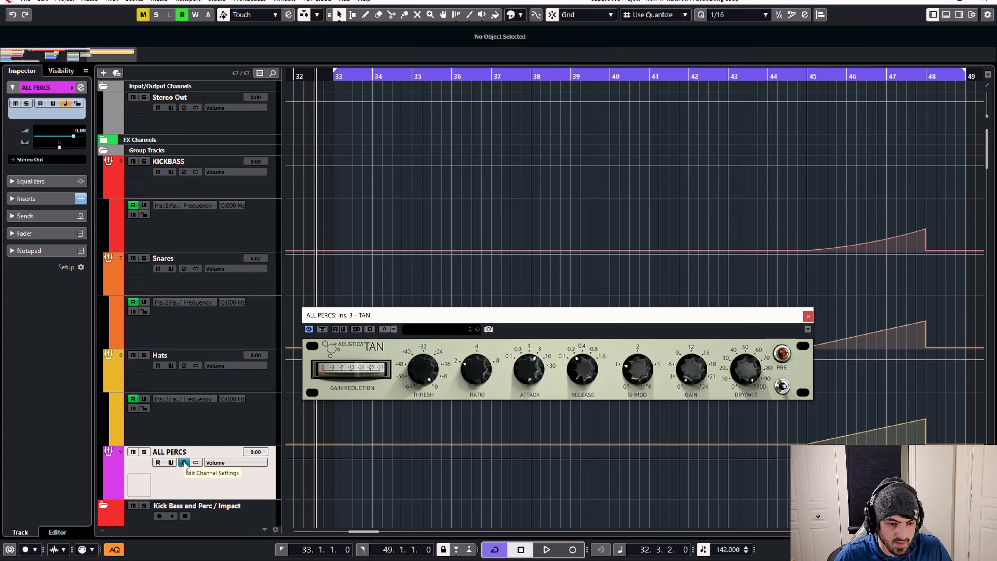
pyautogui.click(183, 462)
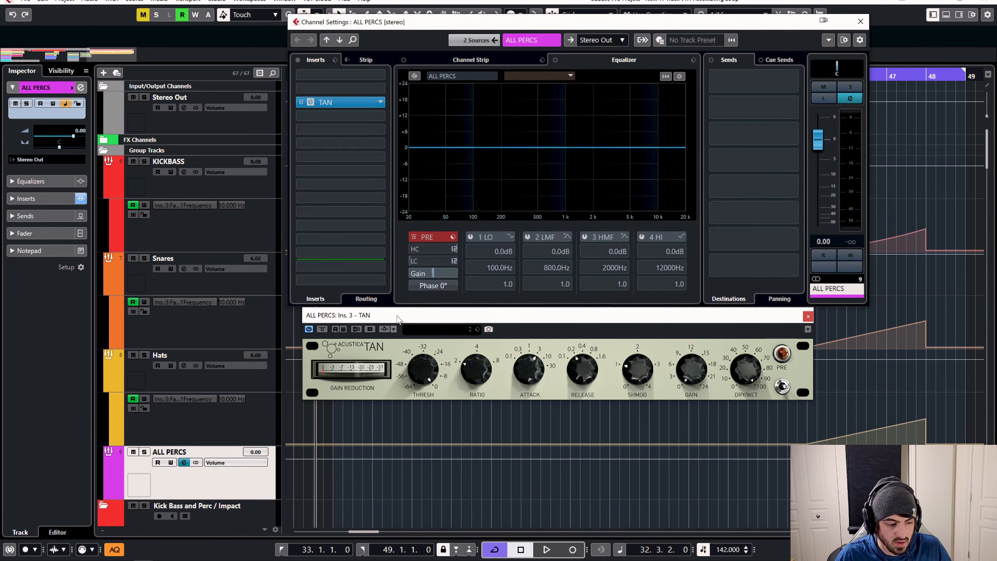
# Solo ALL PERCS and, during playback, lower TAN's threshold to about -32 and shorten its release
pyautogui.click(144, 452)
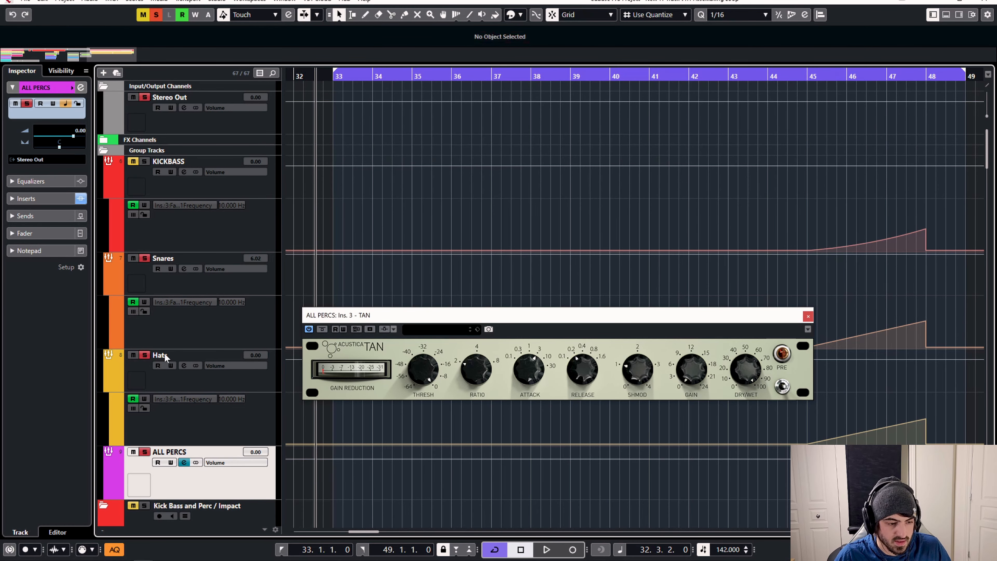
pyautogui.moveTo(386, 315); pyautogui.dragTo(423, 124)
pyautogui.press('space')
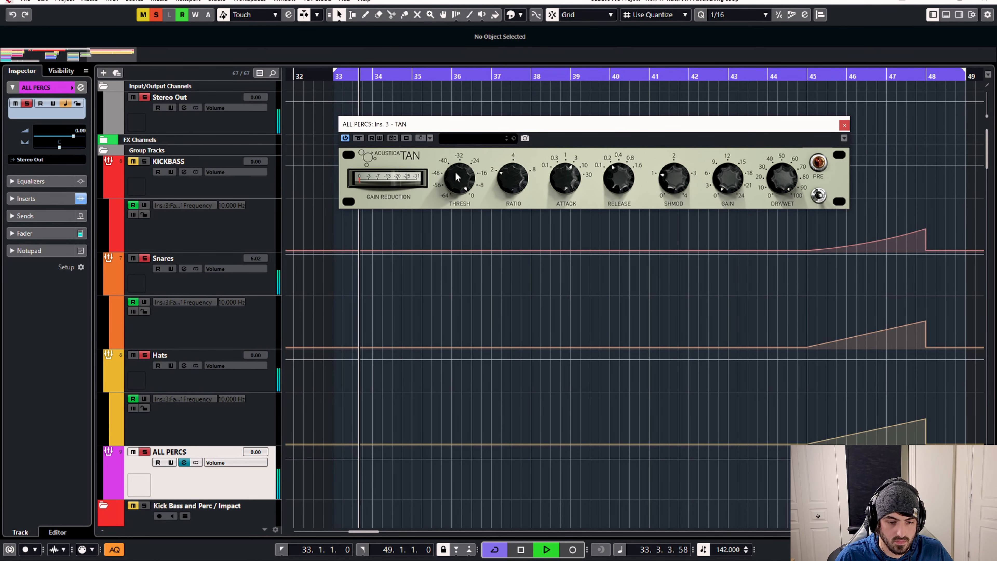
pyautogui.moveTo(460, 182); pyautogui.dragTo(459, 219)
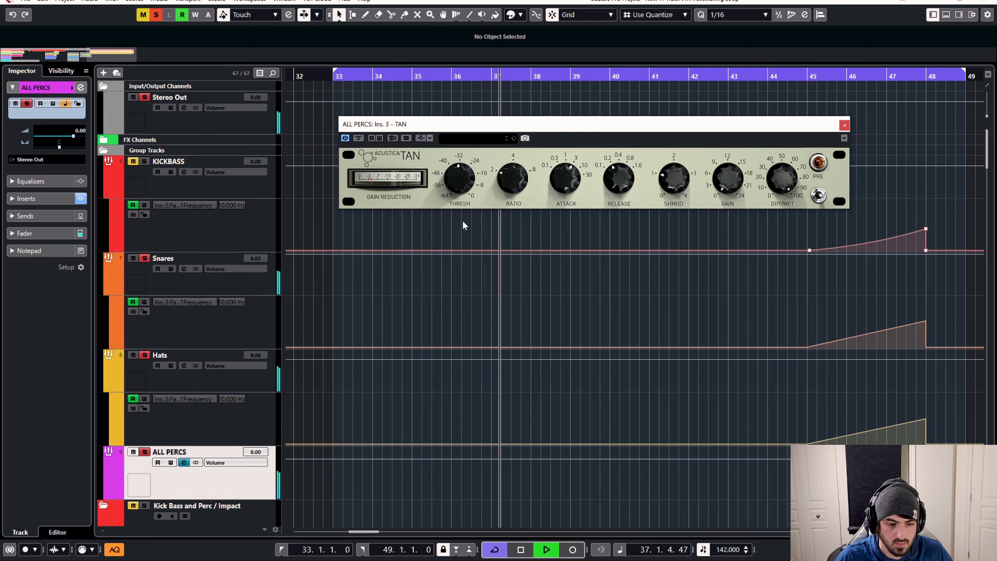
pyautogui.moveTo(618, 179); pyautogui.dragTo(612, 214)
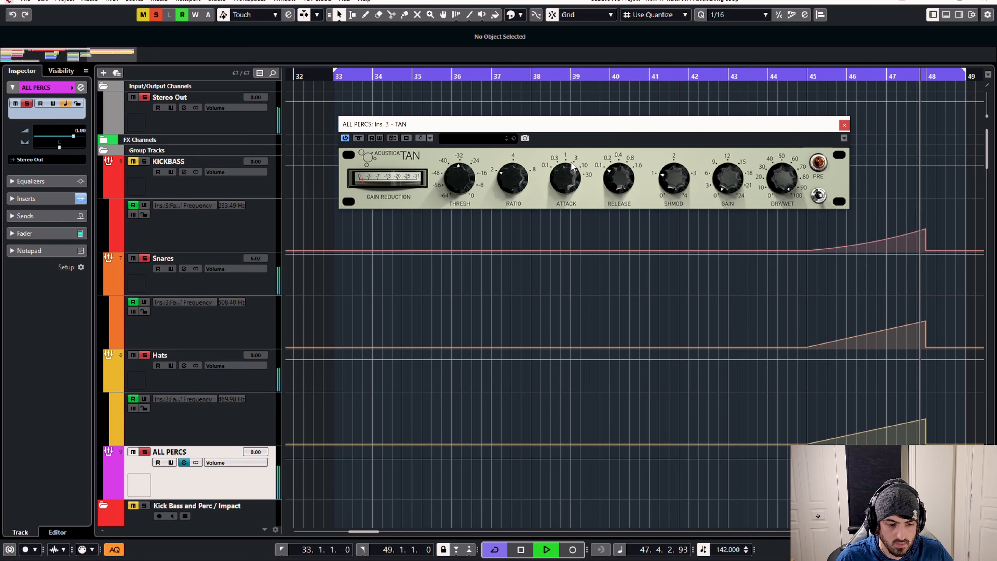
pyautogui.press('space')
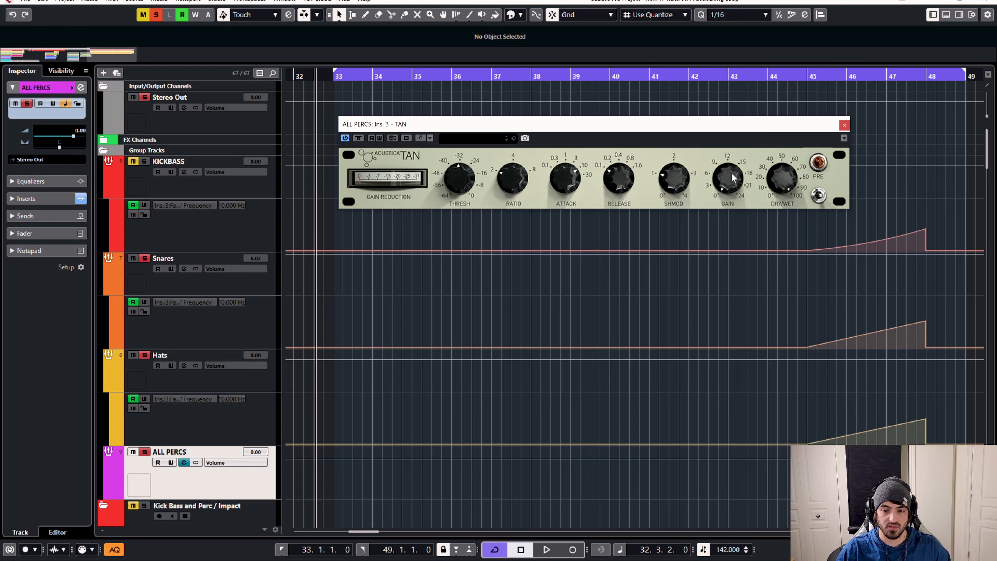
# Compare the soloed ALL PERCS bus with TAN active and bypassed during playback
pyautogui.press('space')
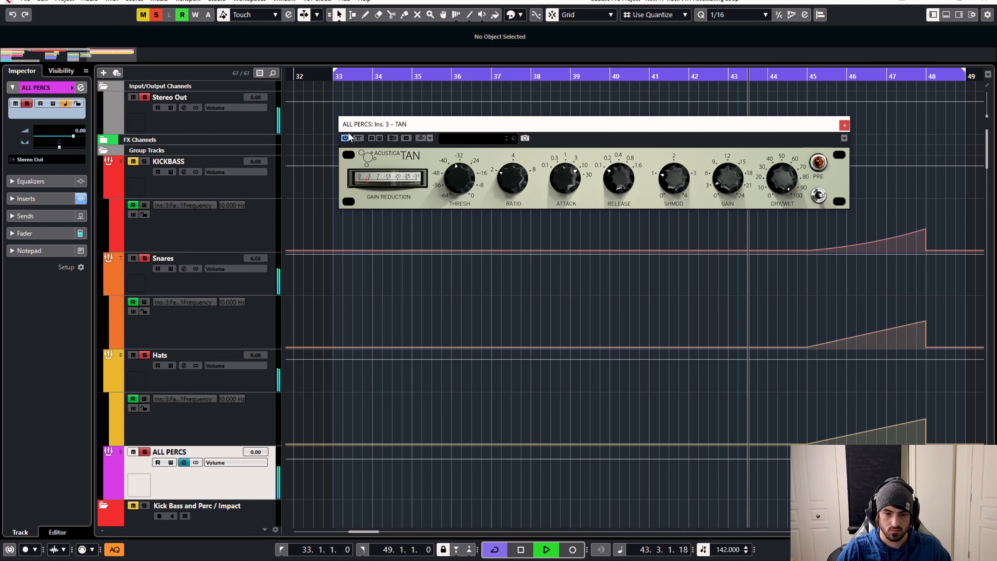
pyautogui.click(358, 138)
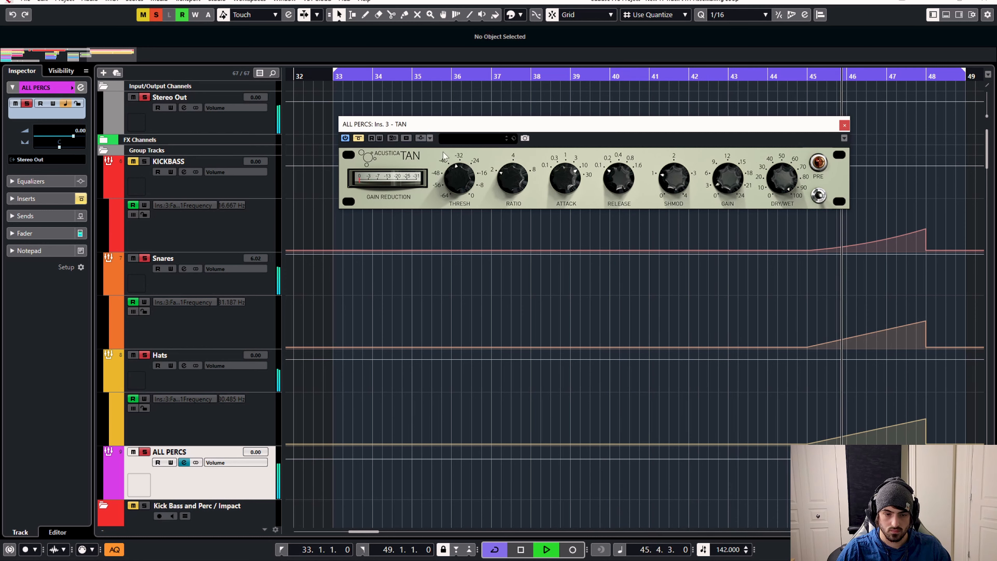
pyautogui.click(358, 139)
pyautogui.click(359, 138)
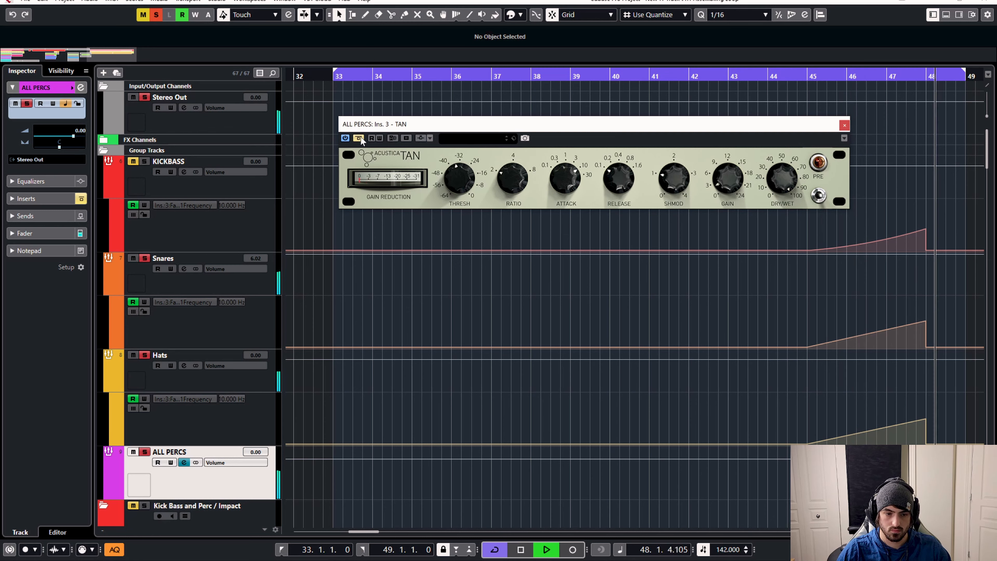
pyautogui.press('space')
pyautogui.press('space')
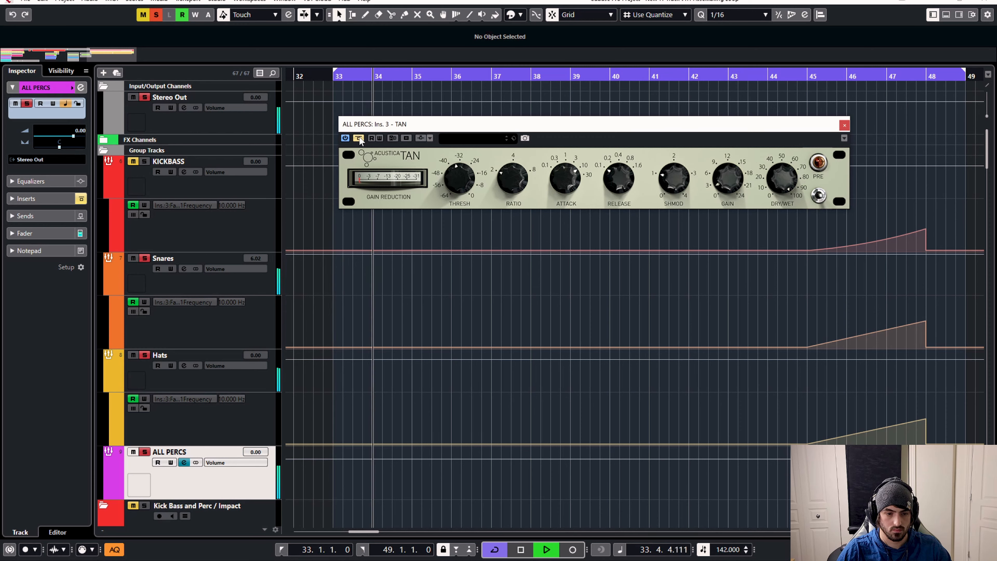
pyautogui.click(358, 138)
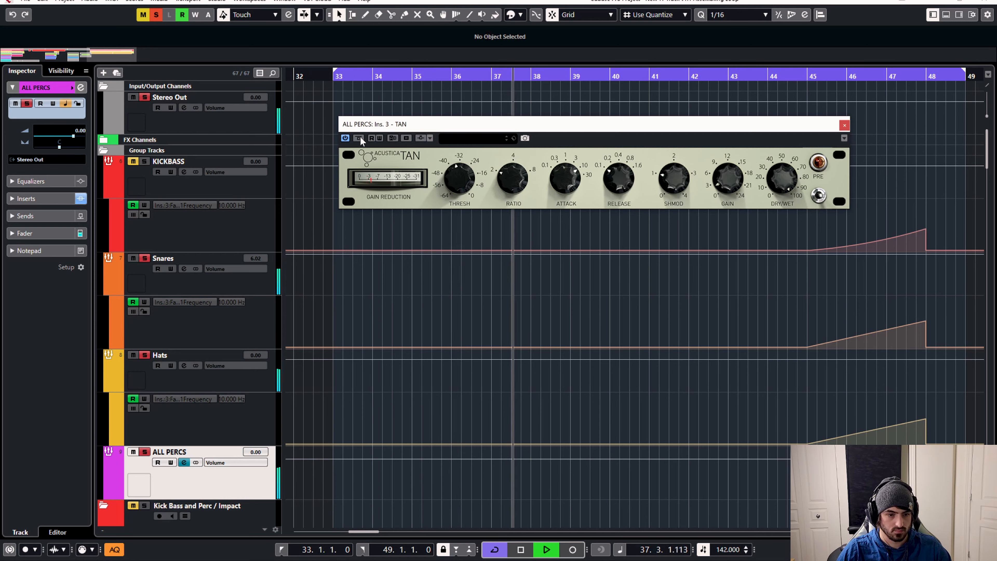
pyautogui.click(360, 137)
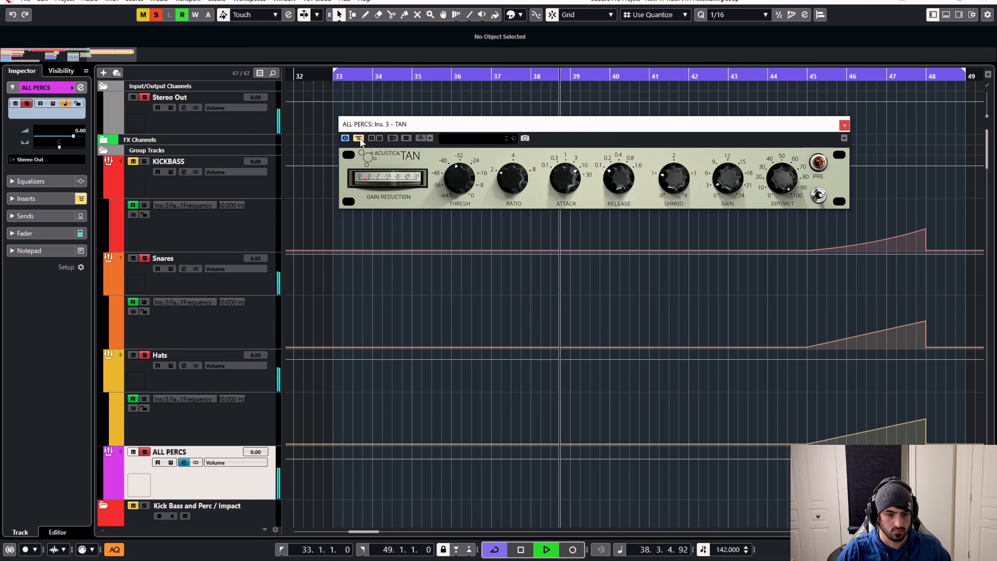
pyautogui.press('space')
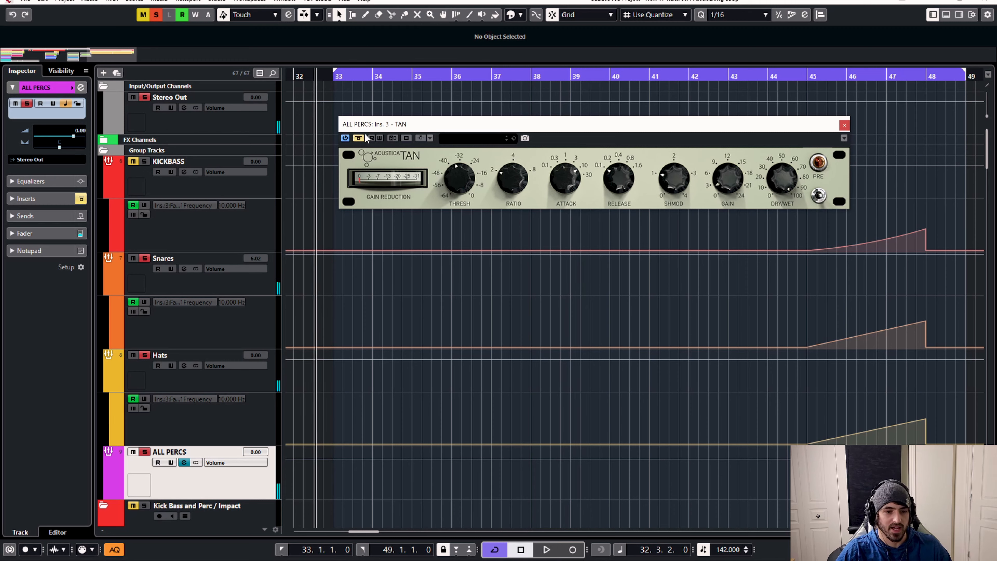
# Bring the KICKBASS group into the solo mix alongside ALL PERCS and reposition the TAN window
pyautogui.moveTo(395, 128); pyautogui.dragTo(415, 186)
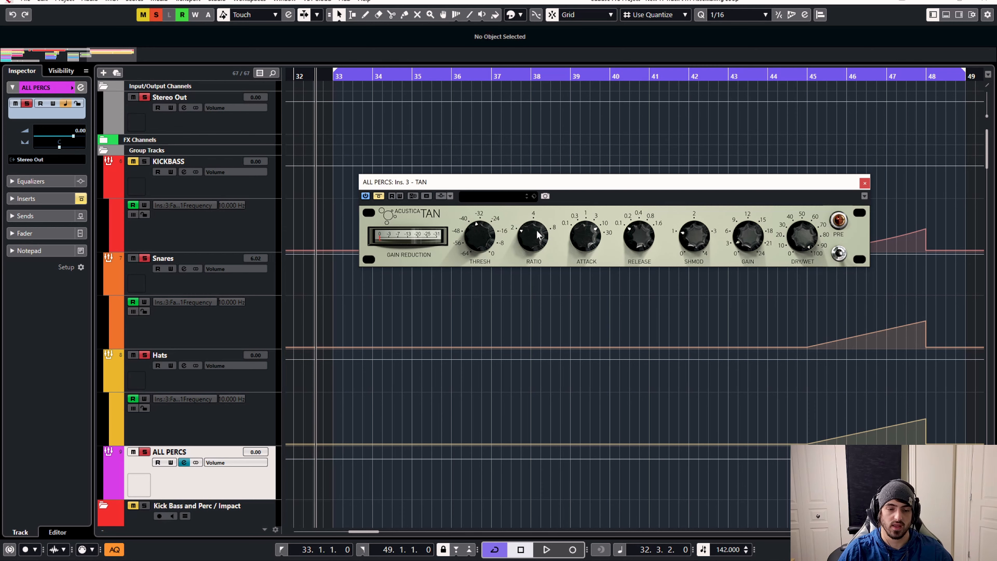
pyautogui.click(135, 160)
pyautogui.moveTo(434, 183)
pyautogui.mouseDown()
pyautogui.moveTo(516, 212)
pyautogui.moveTo(435, 185)
pyautogui.mouseUp()
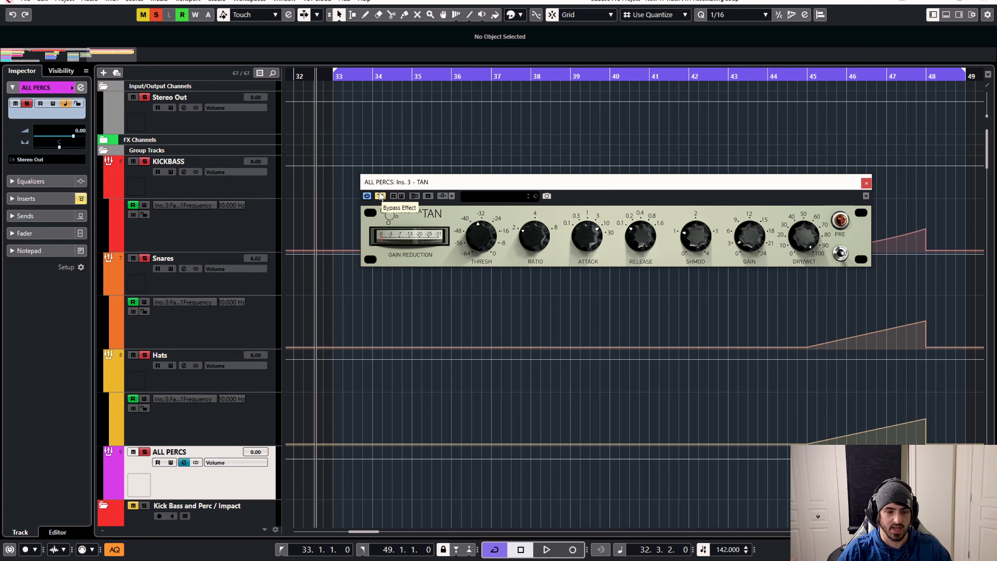
pyautogui.moveTo(410, 185); pyautogui.dragTo(390, 174)
# Compare TAN bypassed and active on ALL PERCS against the kick and bass during playback, leaving the compressor active
pyautogui.press('space')
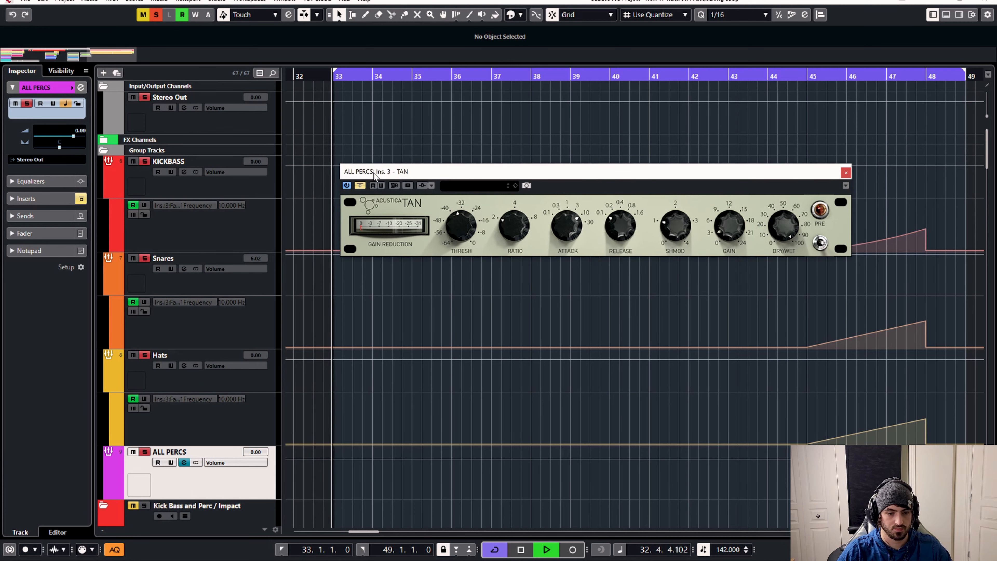
pyautogui.click(362, 186)
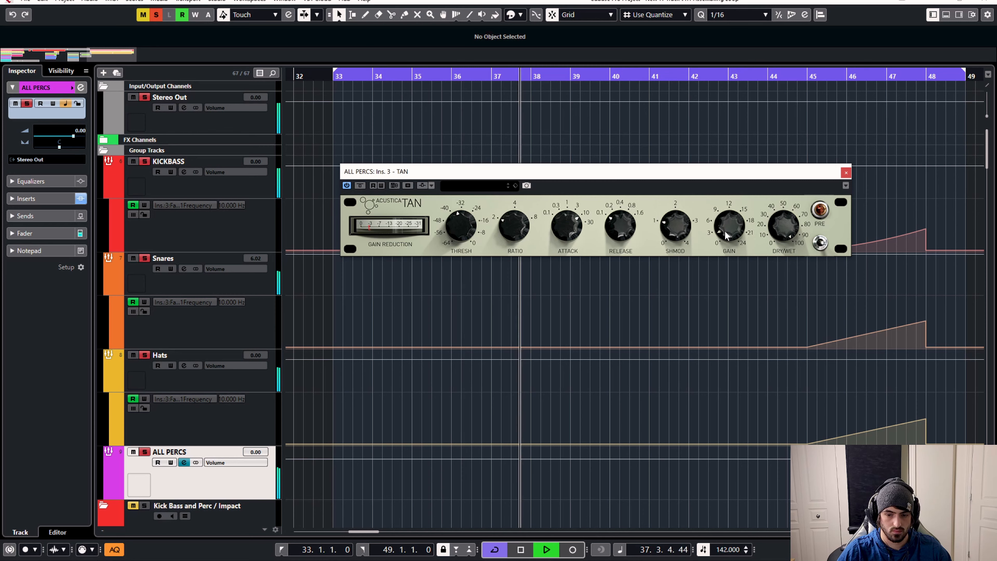
pyautogui.click(360, 185)
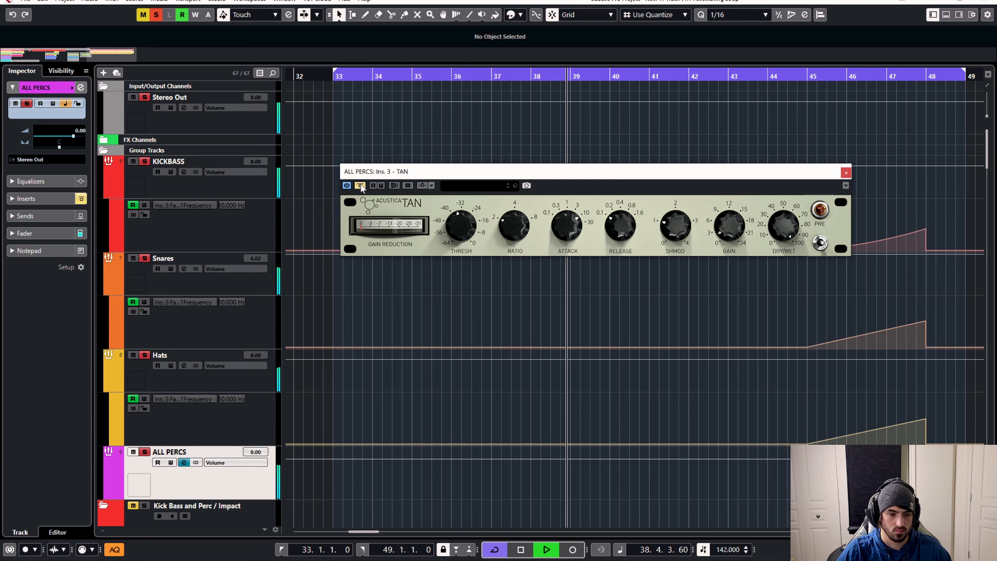
pyautogui.click(361, 185)
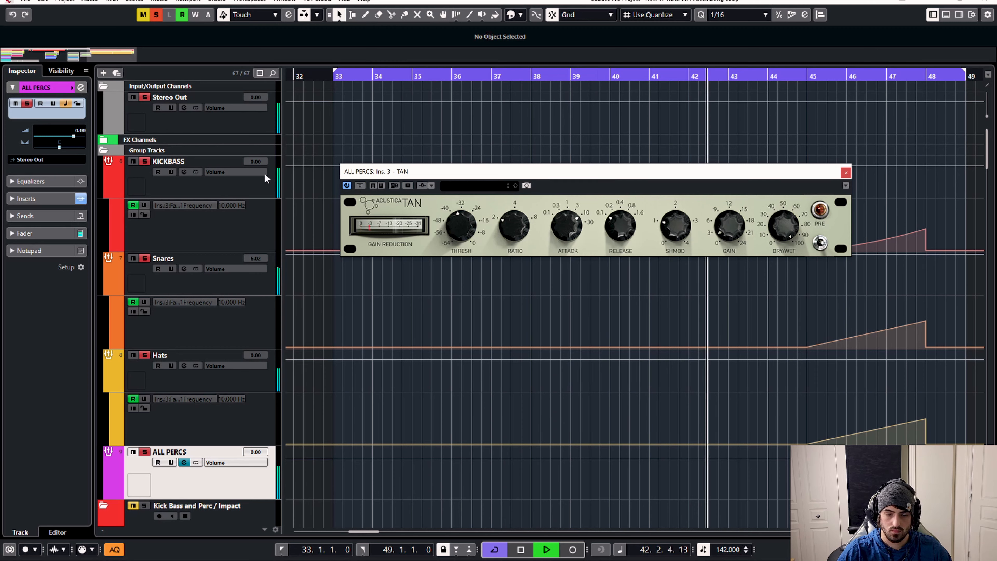
pyautogui.click(360, 186)
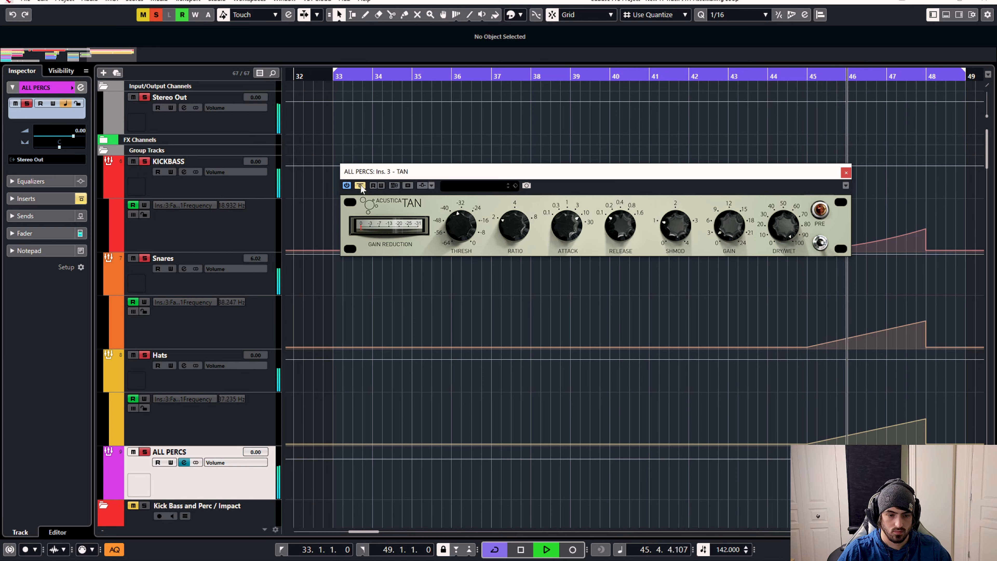
pyautogui.click(360, 185)
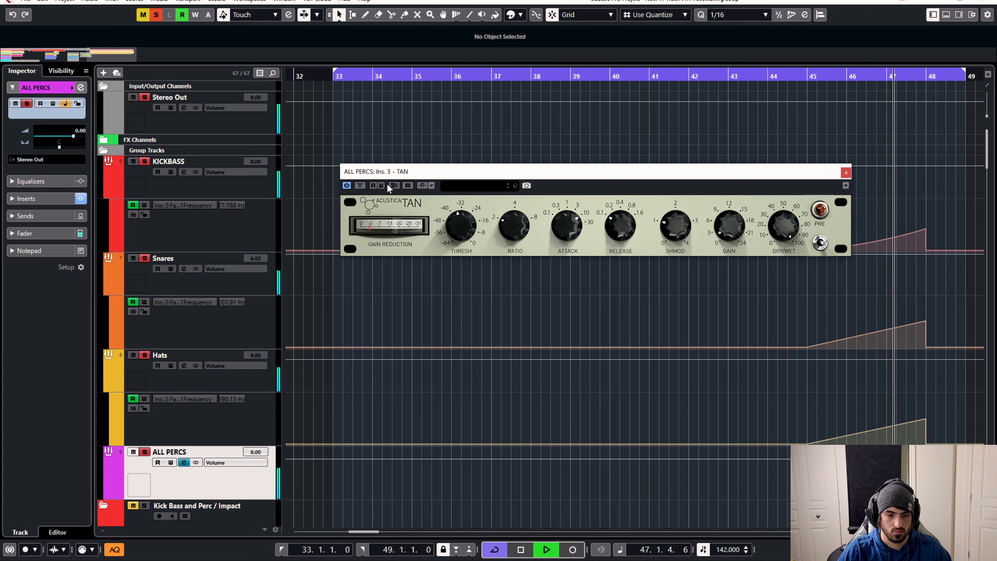
pyautogui.press('space')
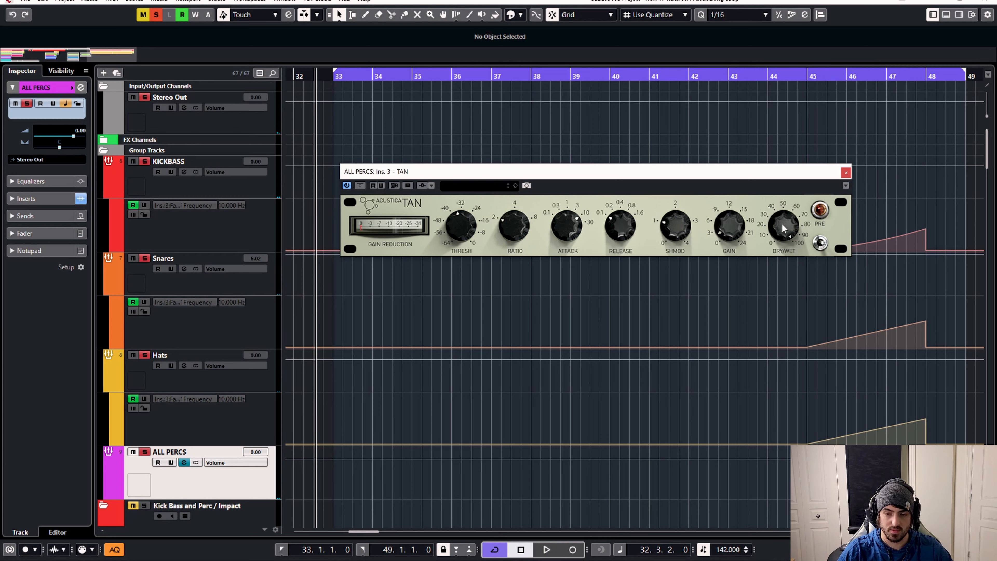
# Move the TAN window aside and adjust its dry/wet mix on ALL PERCS during playback with the kick and bass
pyautogui.moveTo(797, 171); pyautogui.dragTo(720, 163)
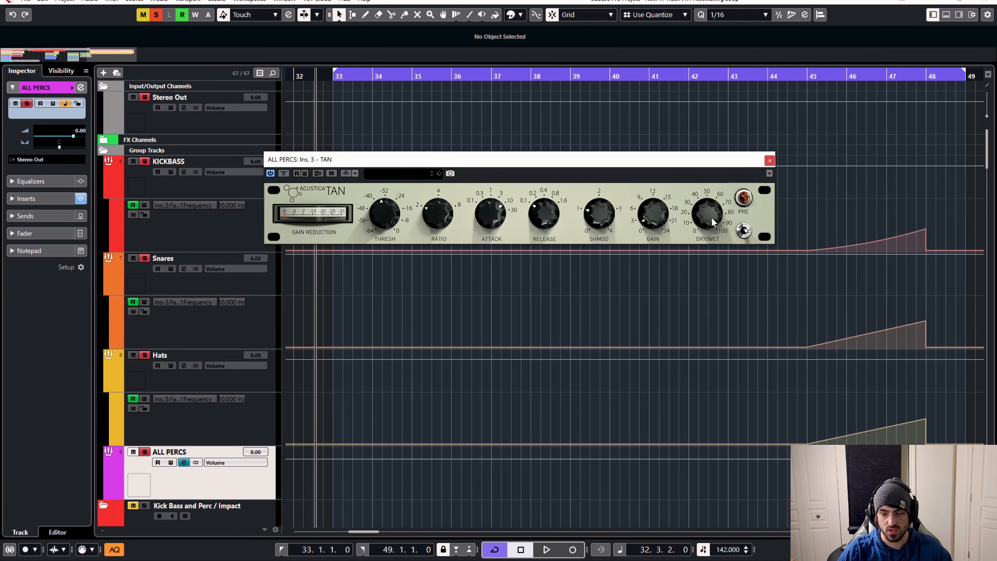
pyautogui.press('space')
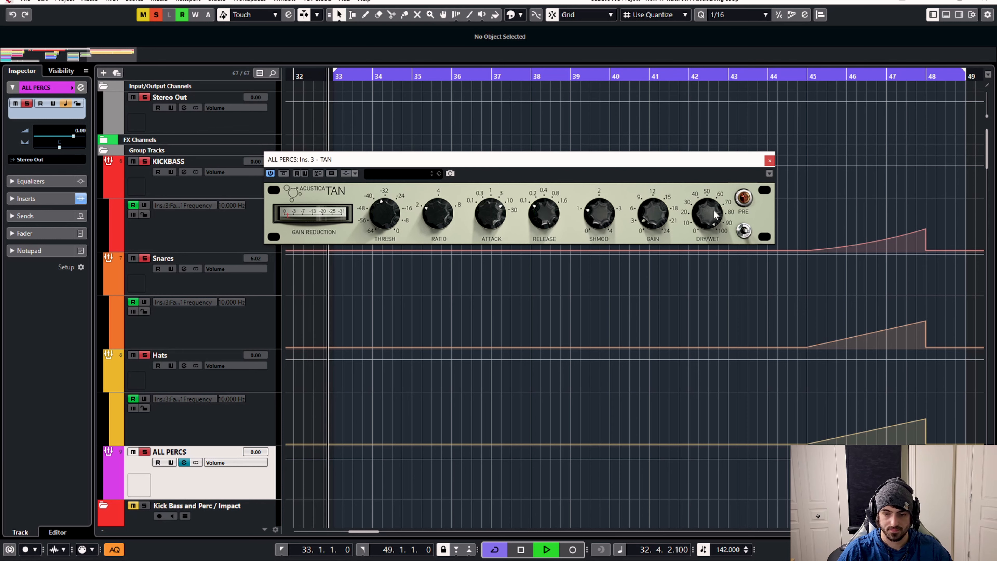
pyautogui.moveTo(703, 208); pyautogui.dragTo(703, 223)
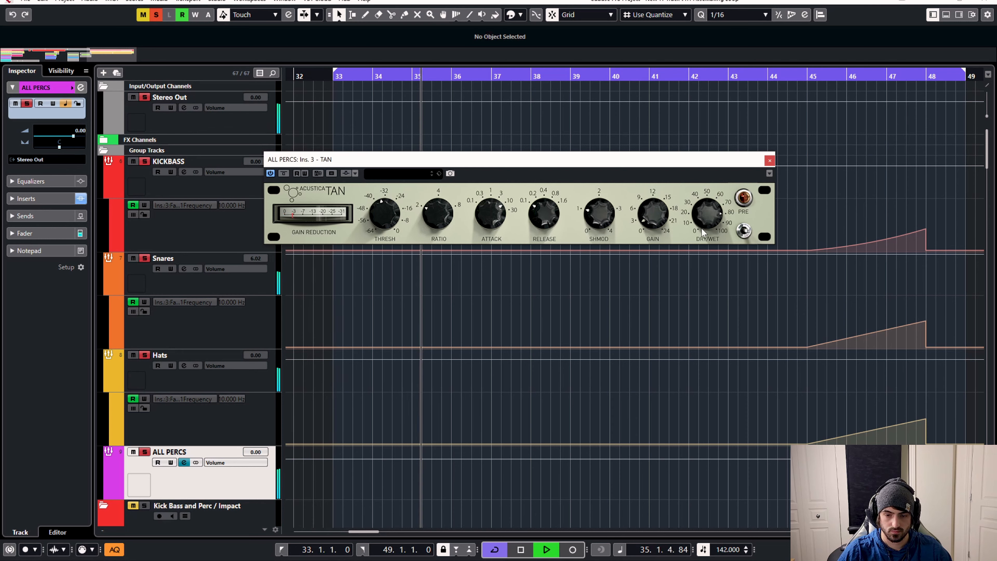
pyautogui.moveTo(701, 228); pyautogui.dragTo(701, 241)
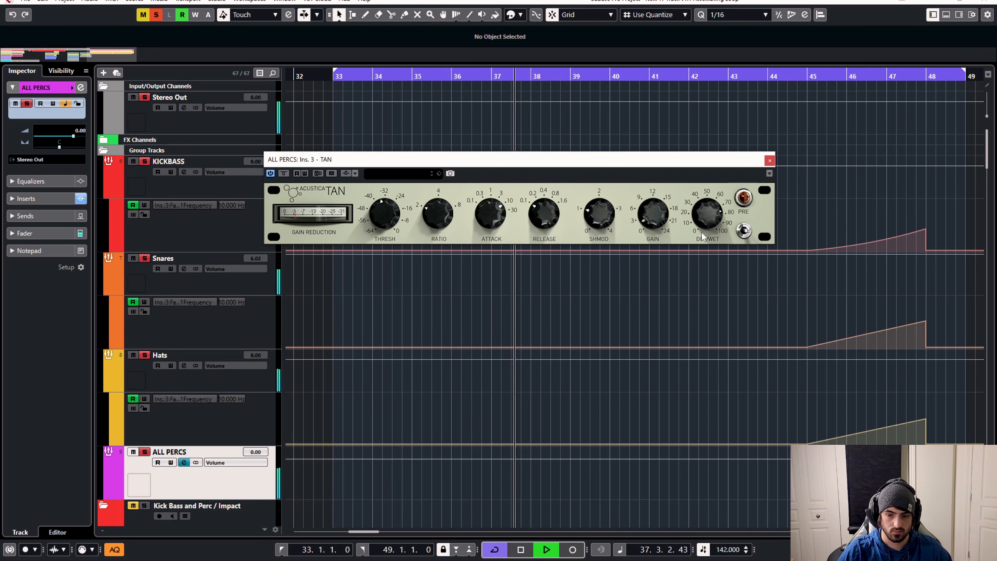
# Compare TAN bypassed and active on ALL PERCS, then stop playback and close the compressor window
pyautogui.click(284, 173)
pyautogui.click(284, 173)
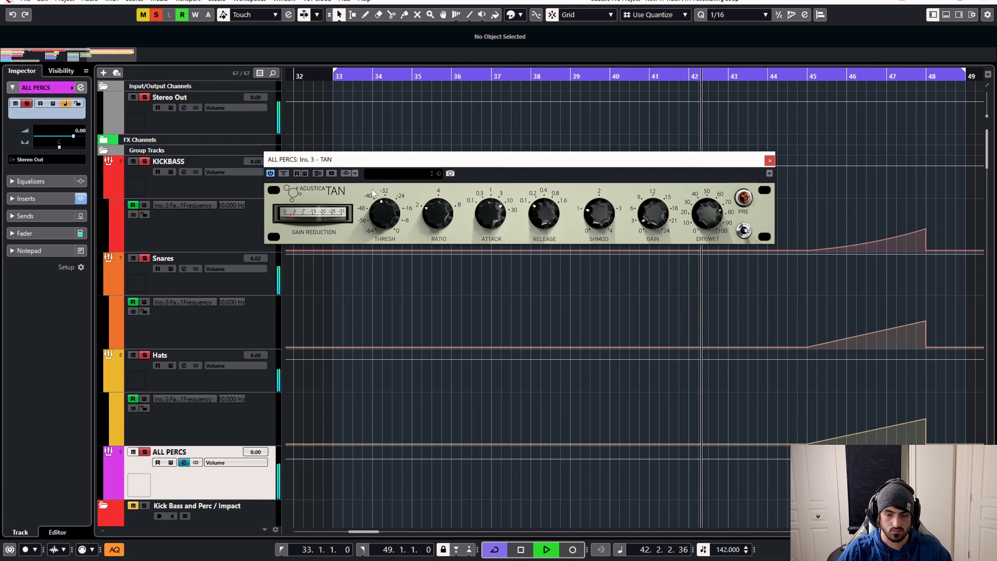
pyautogui.press('space')
pyautogui.click(770, 161)
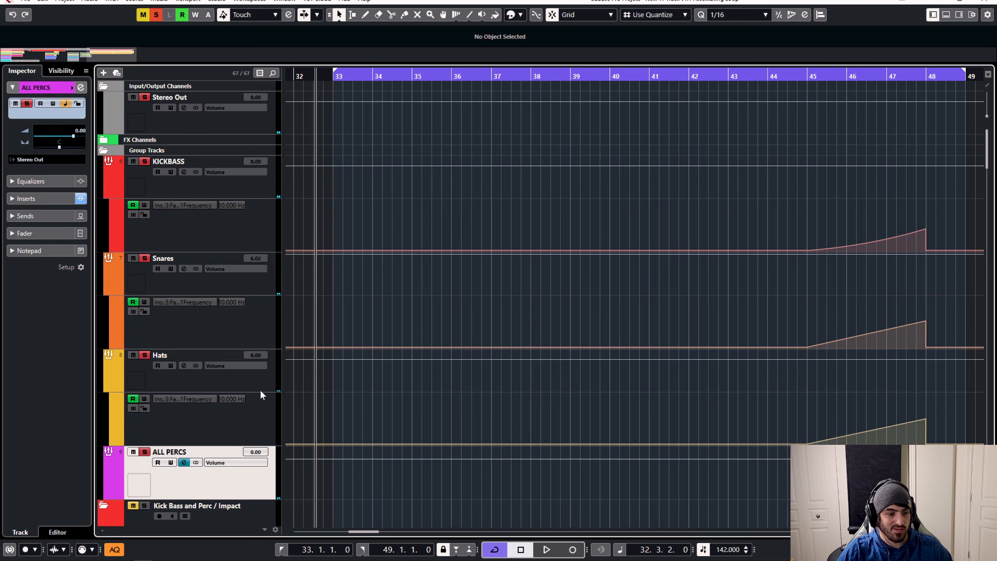
# Check the available send destinations in the ALL PERCS channel settings without assigning one
pyautogui.click(254, 371)
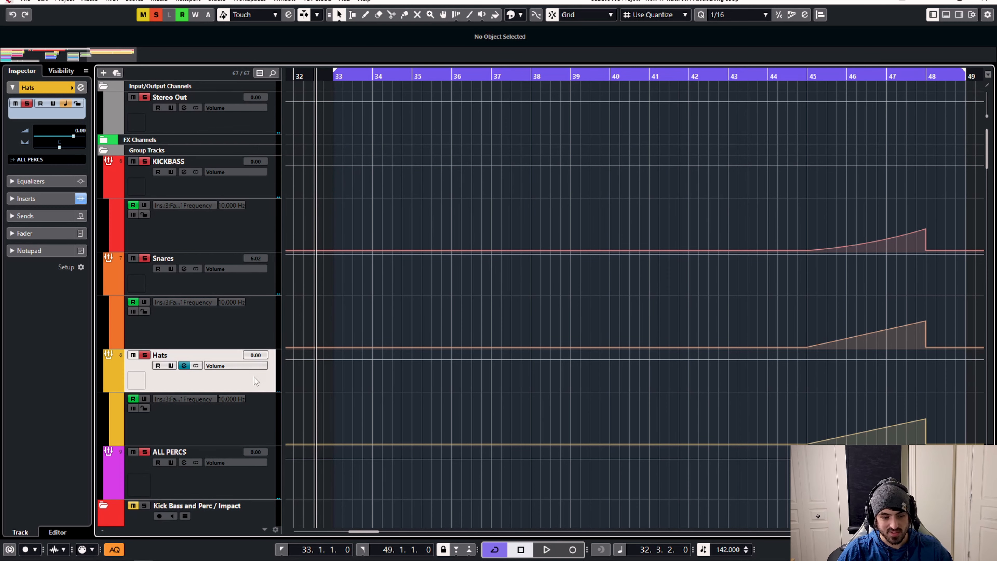
pyautogui.click(185, 287)
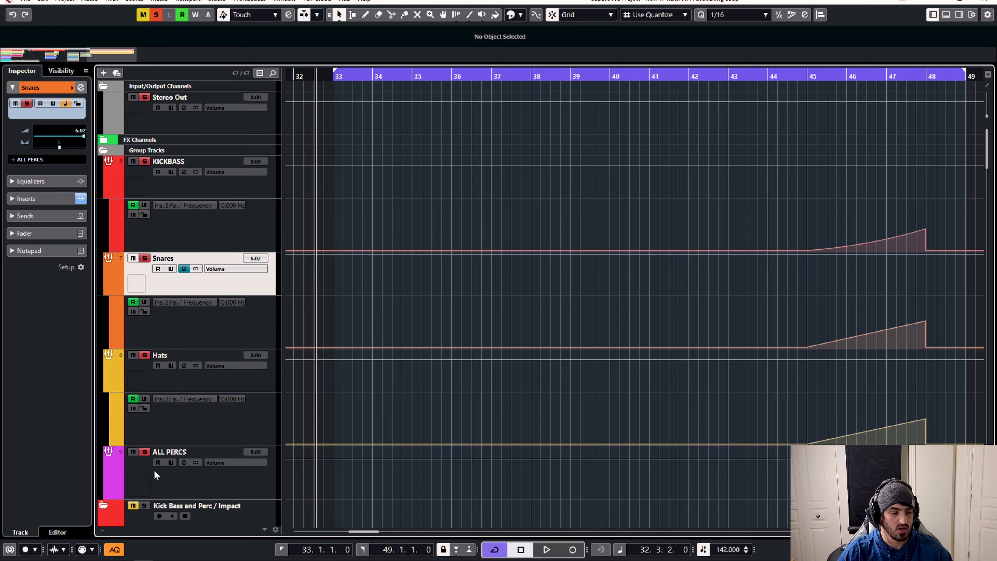
pyautogui.click(184, 463)
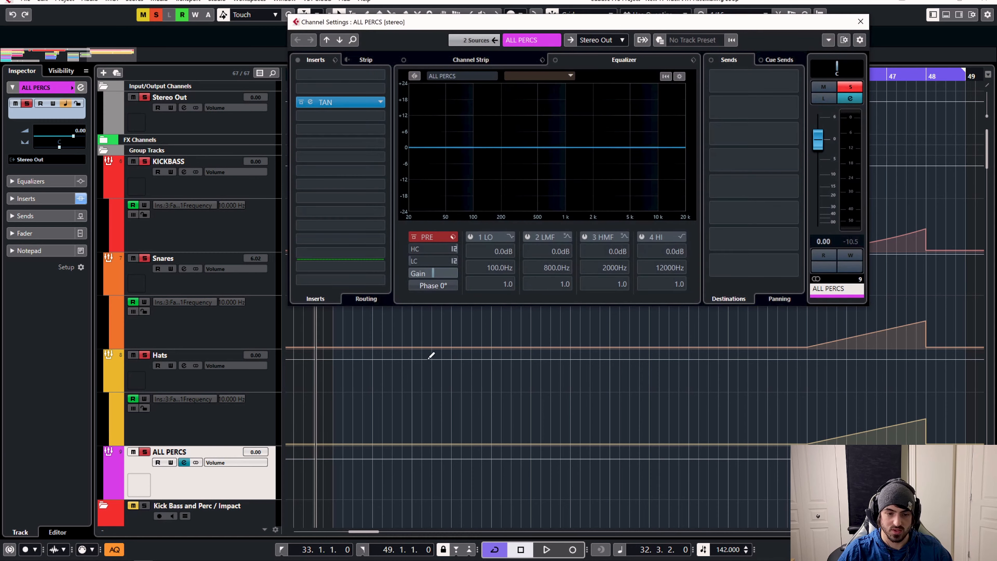
pyautogui.press('space')
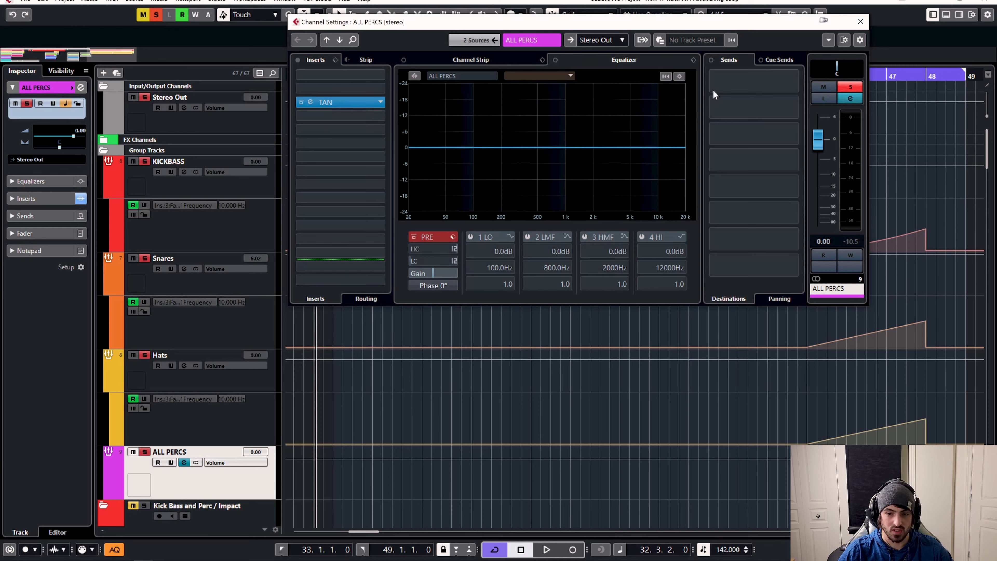
pyautogui.click(793, 84)
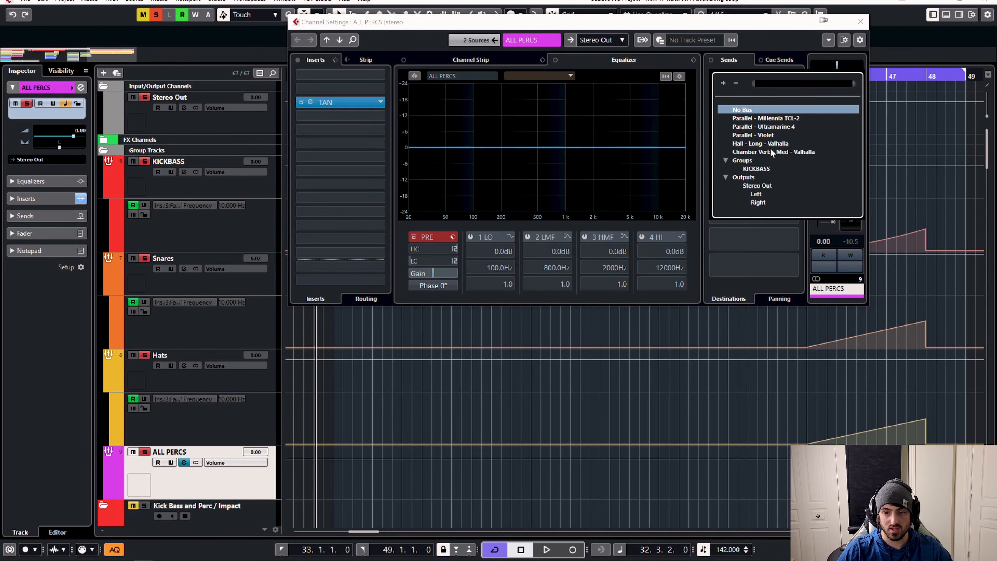
pyautogui.click(731, 24)
pyautogui.click(860, 21)
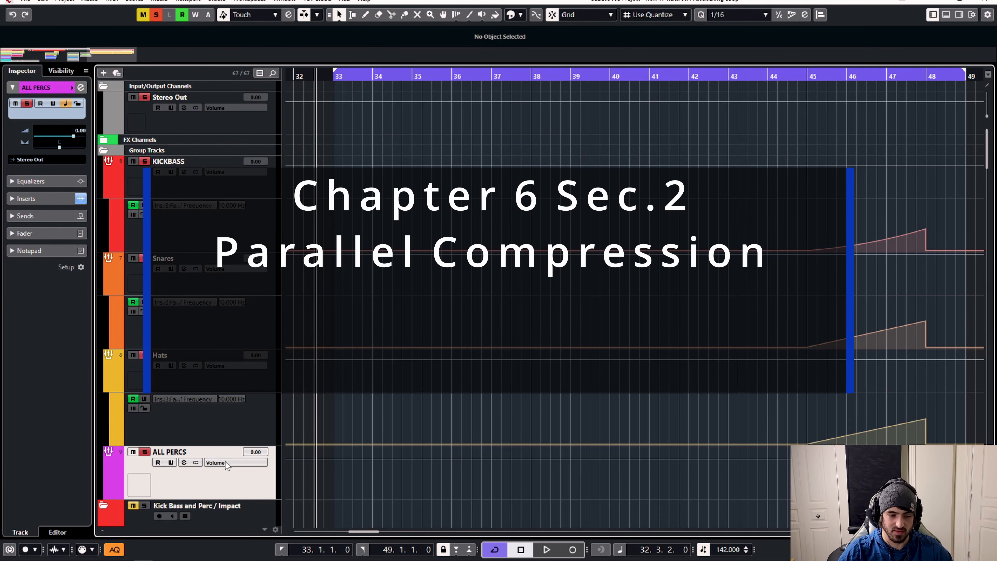
# Add a stereo effect track inside the FX folder with the external plug-in Output 5/6, routed to Stereo Out, and reposition its plug-in window
pyautogui.rightClick(233, 484)
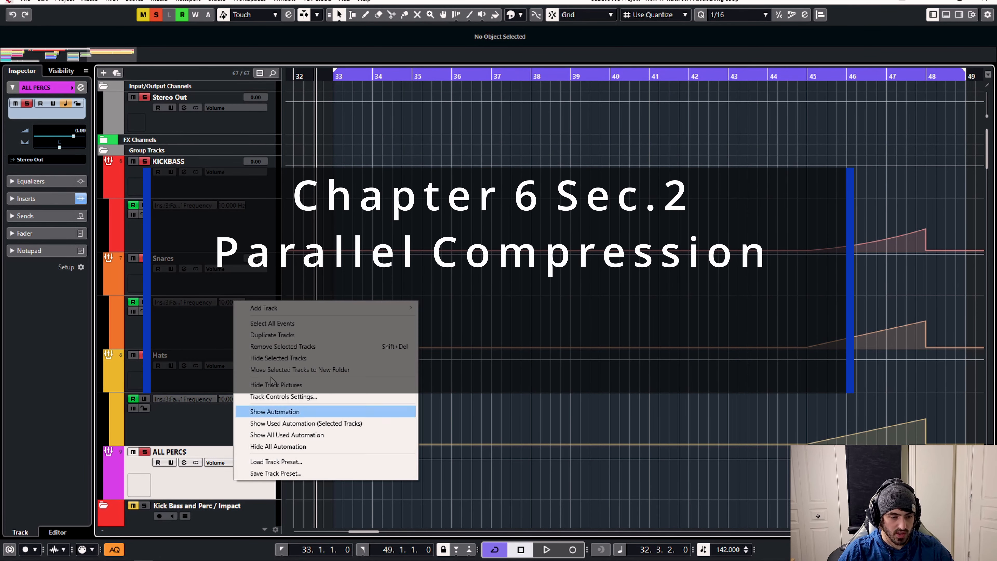
pyautogui.moveTo(319, 312)
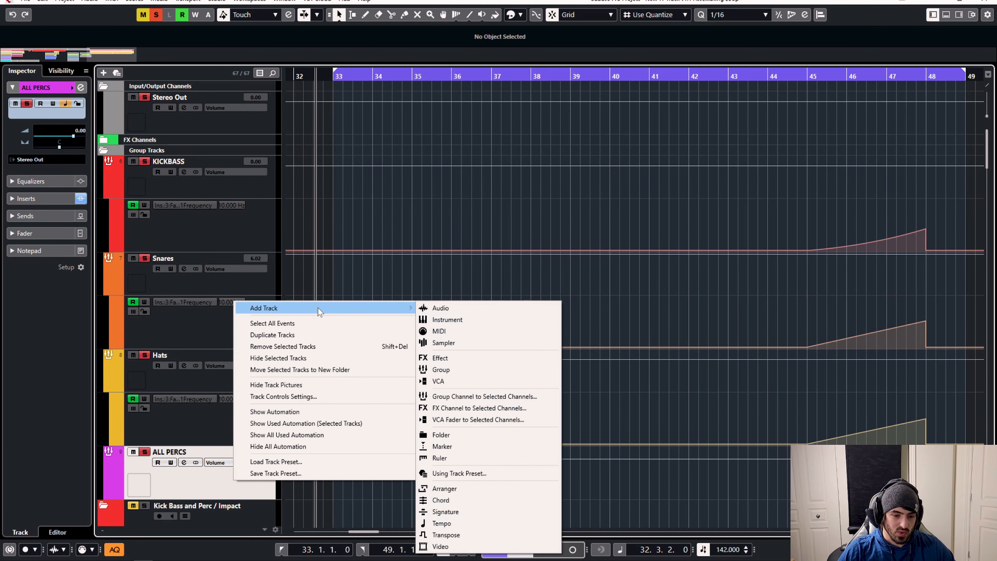
pyautogui.moveTo(383, 310)
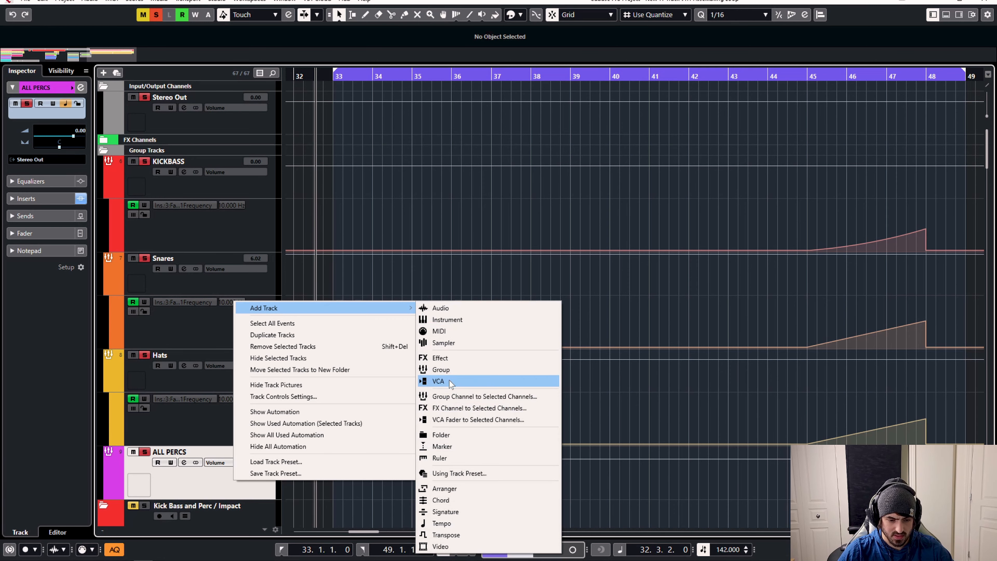
pyautogui.click(451, 358)
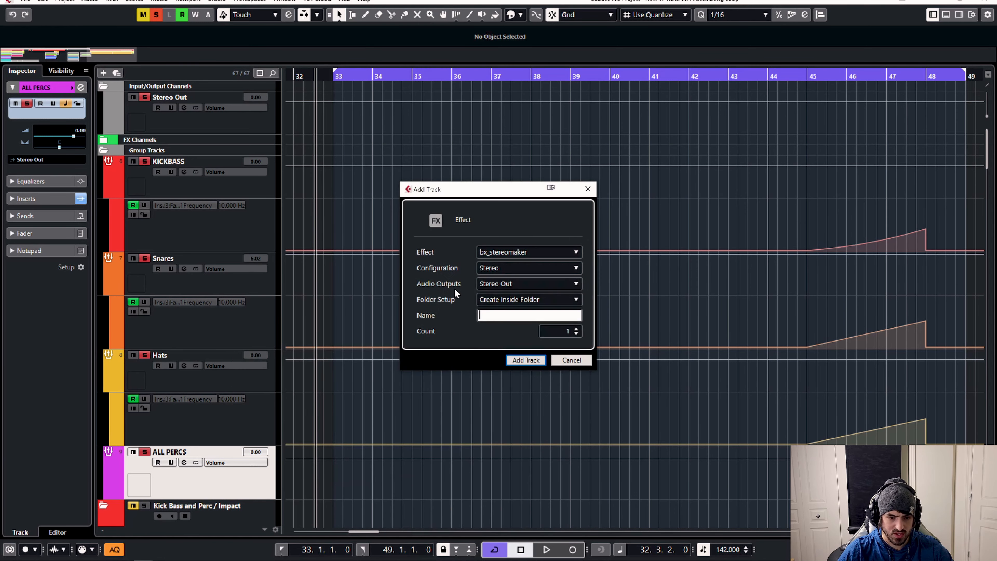
pyautogui.click(492, 251)
pyautogui.write('out')
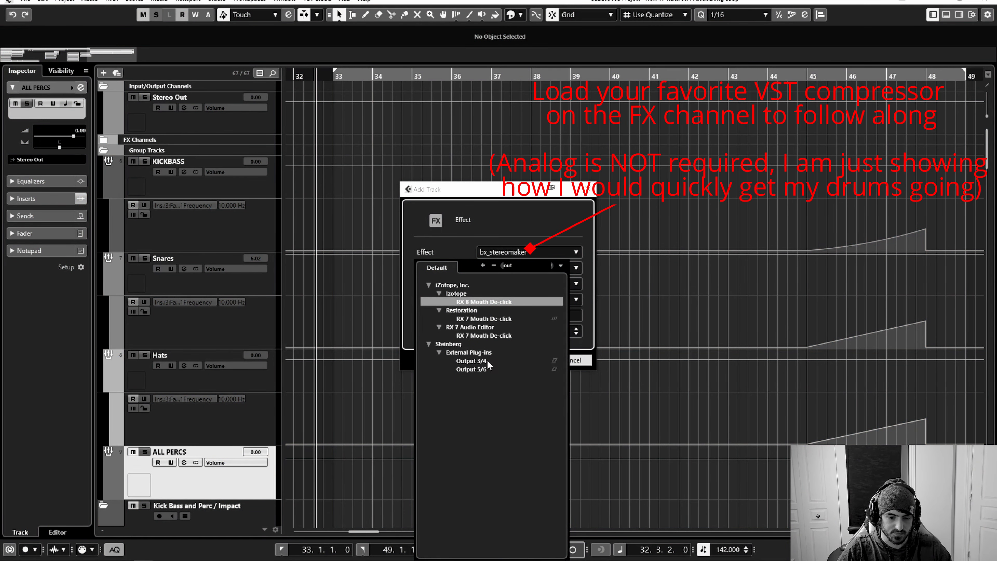
pyautogui.click(487, 360)
pyautogui.click(488, 361)
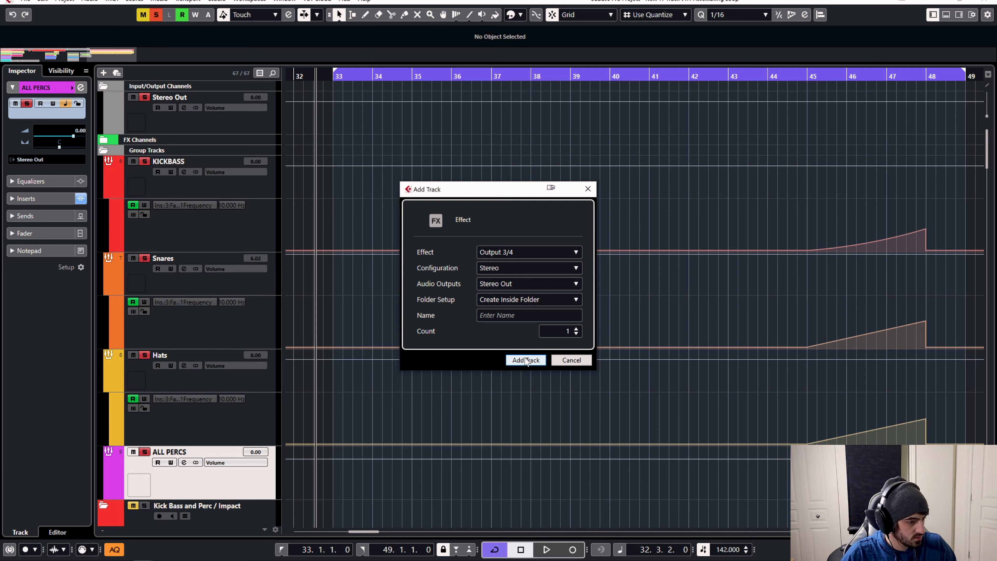
pyautogui.click(525, 252)
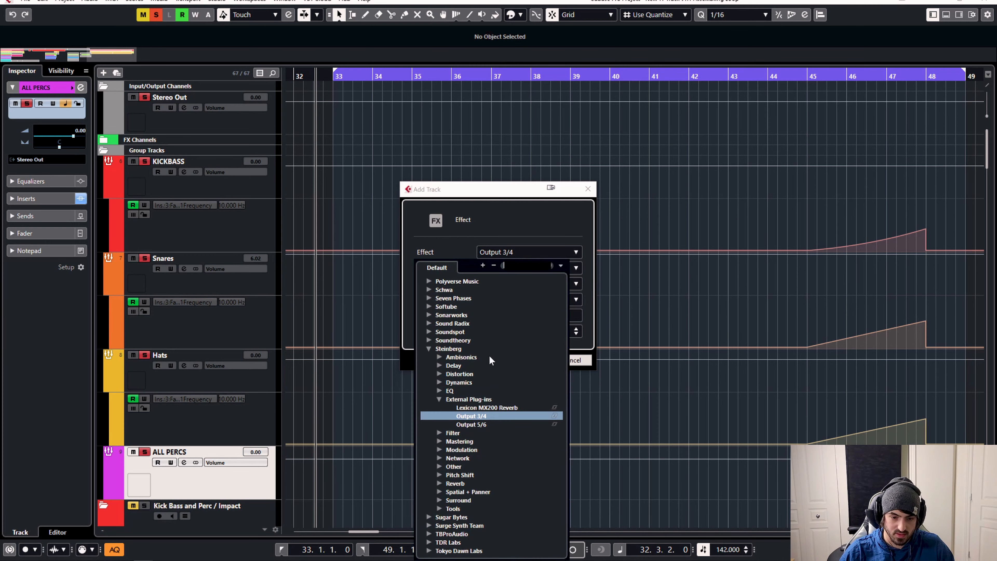
pyautogui.click(470, 425)
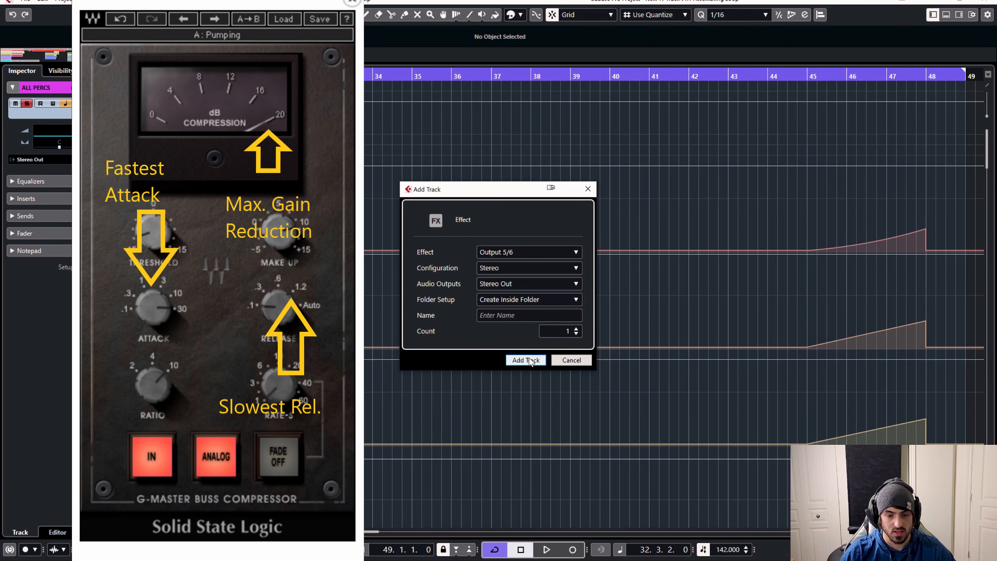
pyautogui.click(526, 360)
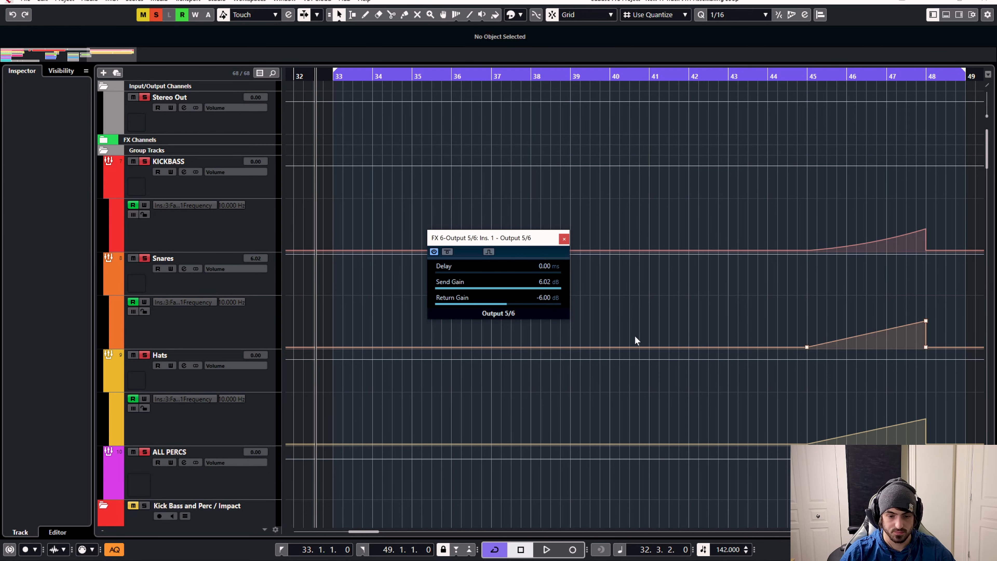
pyautogui.moveTo(510, 239); pyautogui.dragTo(604, 304)
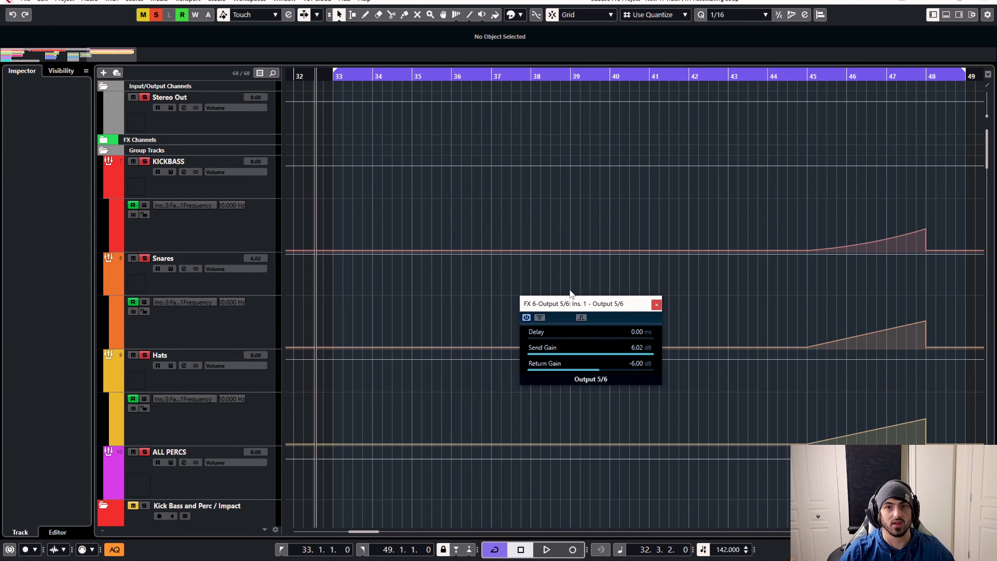
# Assign the first send of ALL PERCS to FX 6-Output 5/6 and activate it, leaving its level at 0.00
pyautogui.click(205, 472)
pyautogui.scroll(-3, 400, 383)
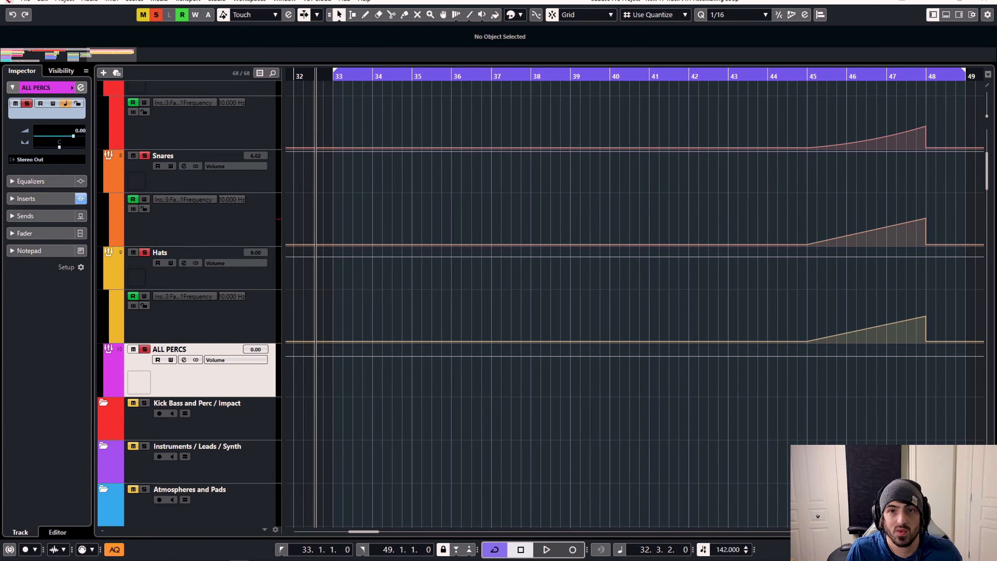
pyautogui.click(183, 360)
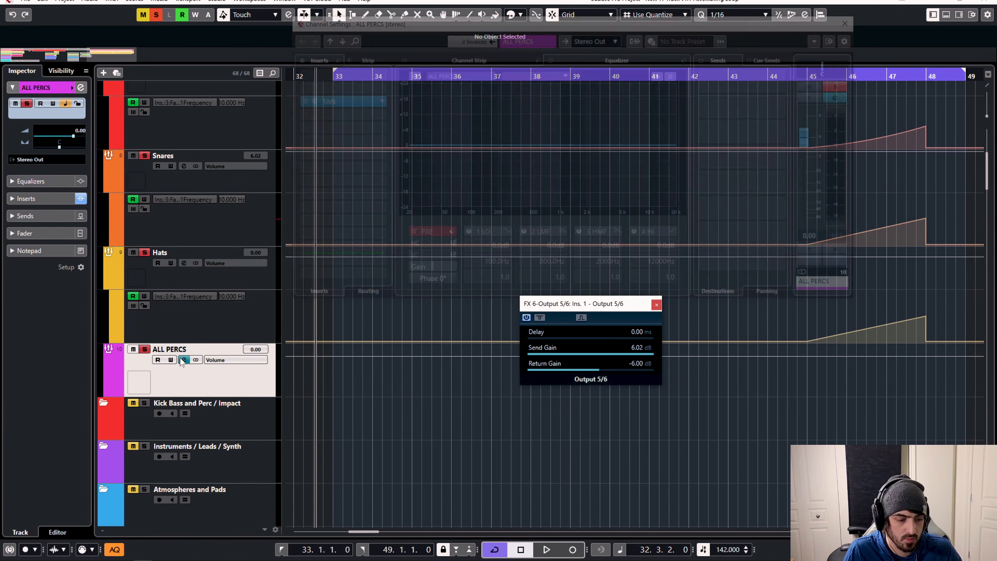
pyautogui.click(783, 80)
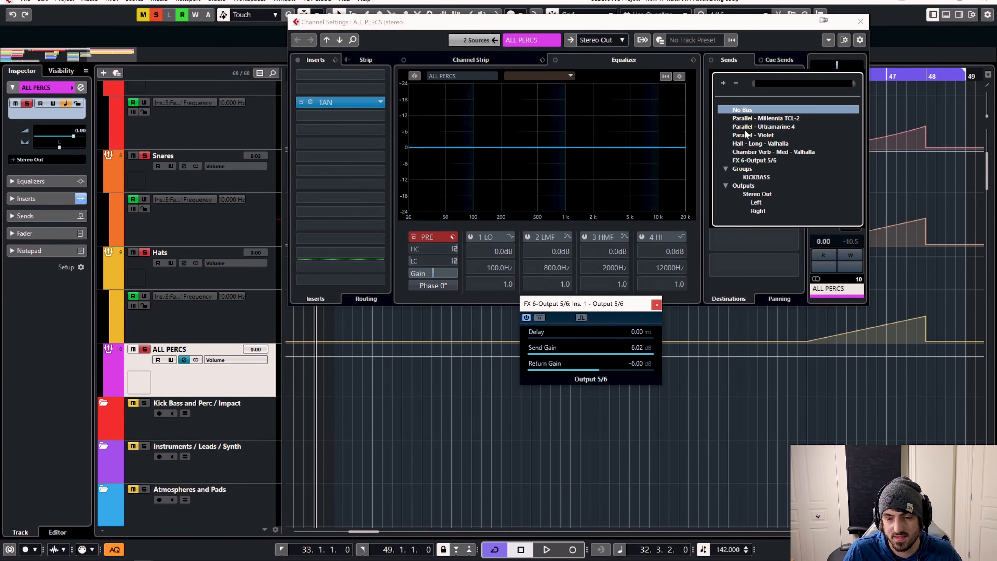
pyautogui.click(749, 159)
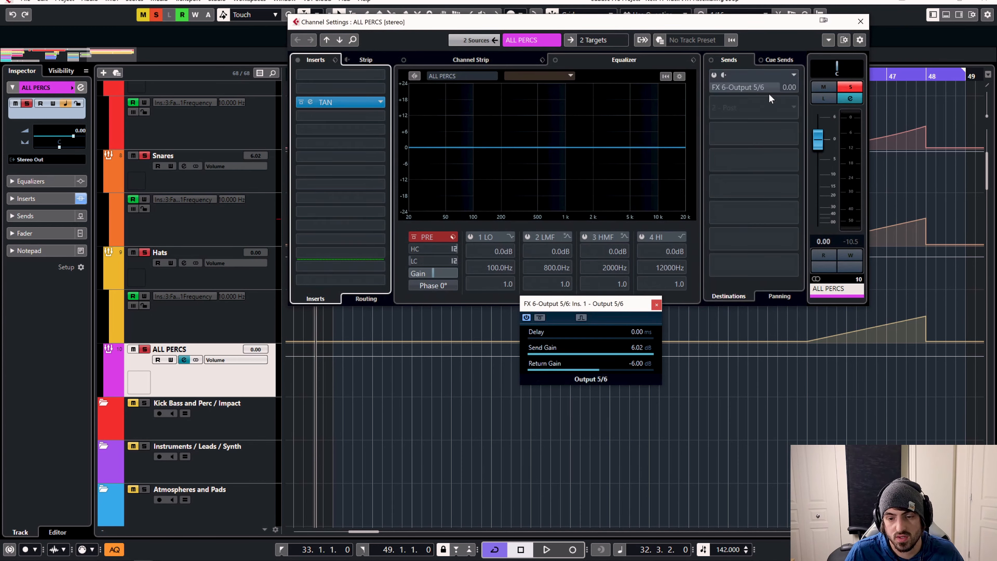
pyautogui.click(713, 74)
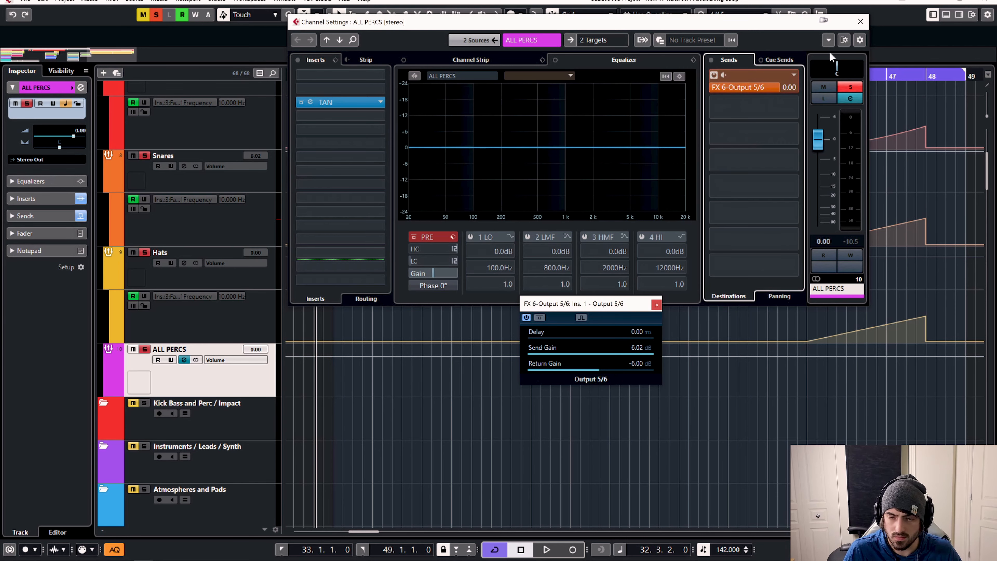
pyautogui.click(861, 22)
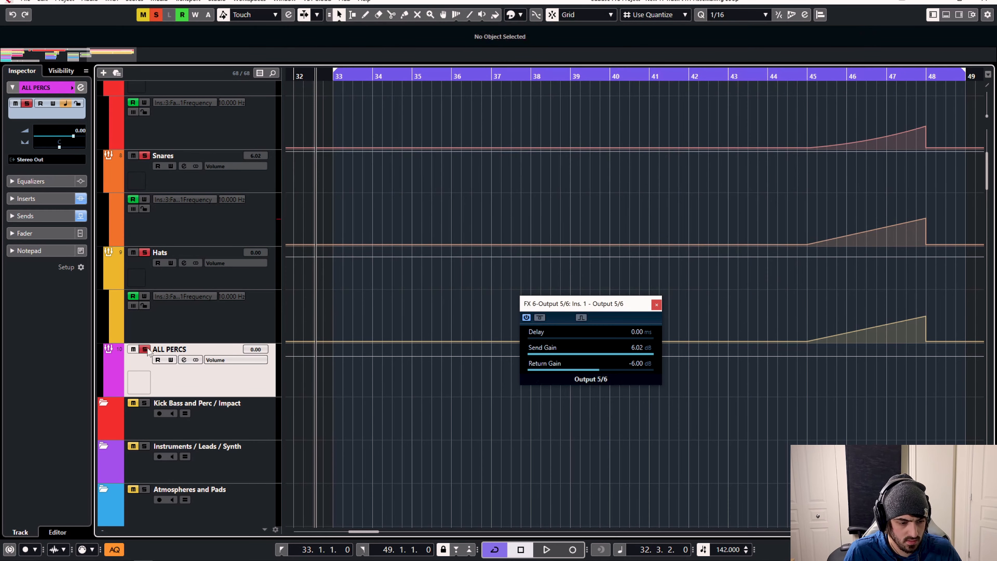
# Inspect the FX 6-Output 5/6 channel in the expanded FX Channels folder and reselect the ALL PERCS group
pyautogui.scroll(5, 201, 336)
pyautogui.click(163, 283)
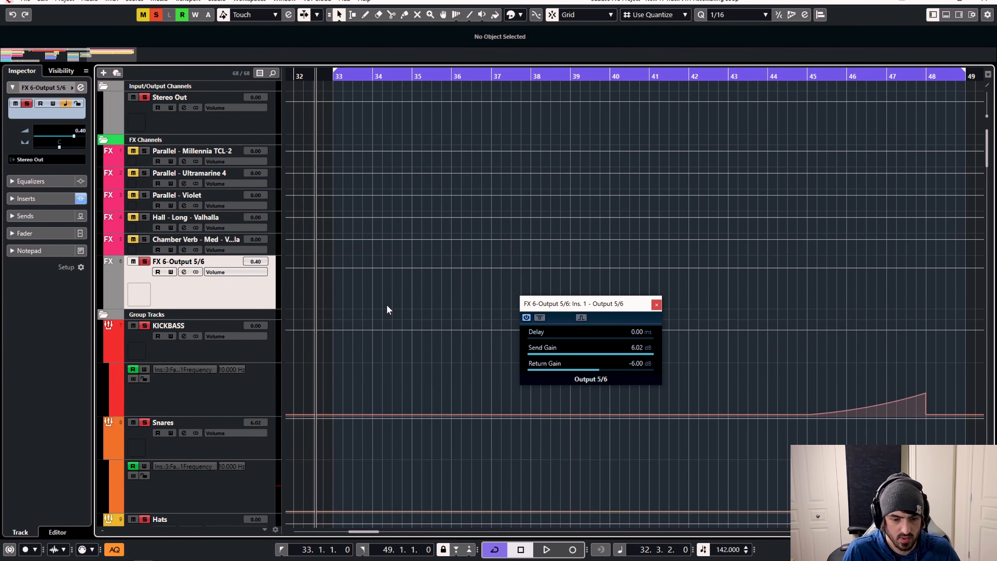
pyautogui.scroll(-7, 432, 349)
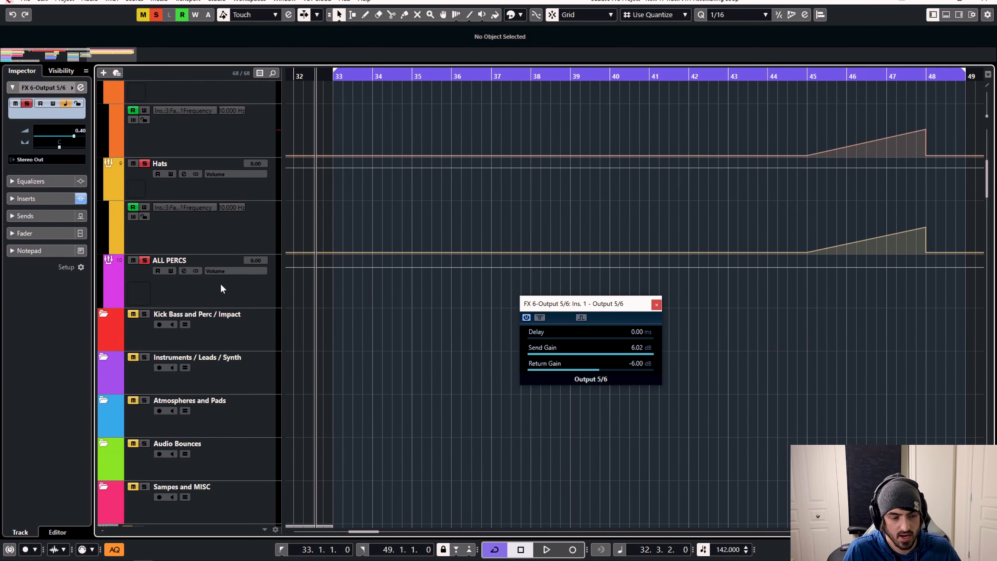
pyautogui.click(221, 284)
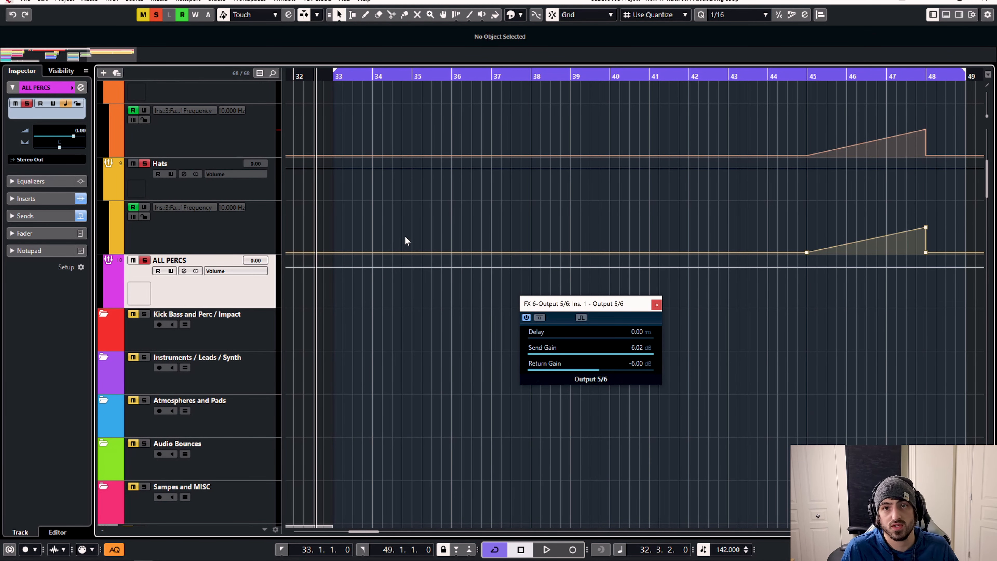